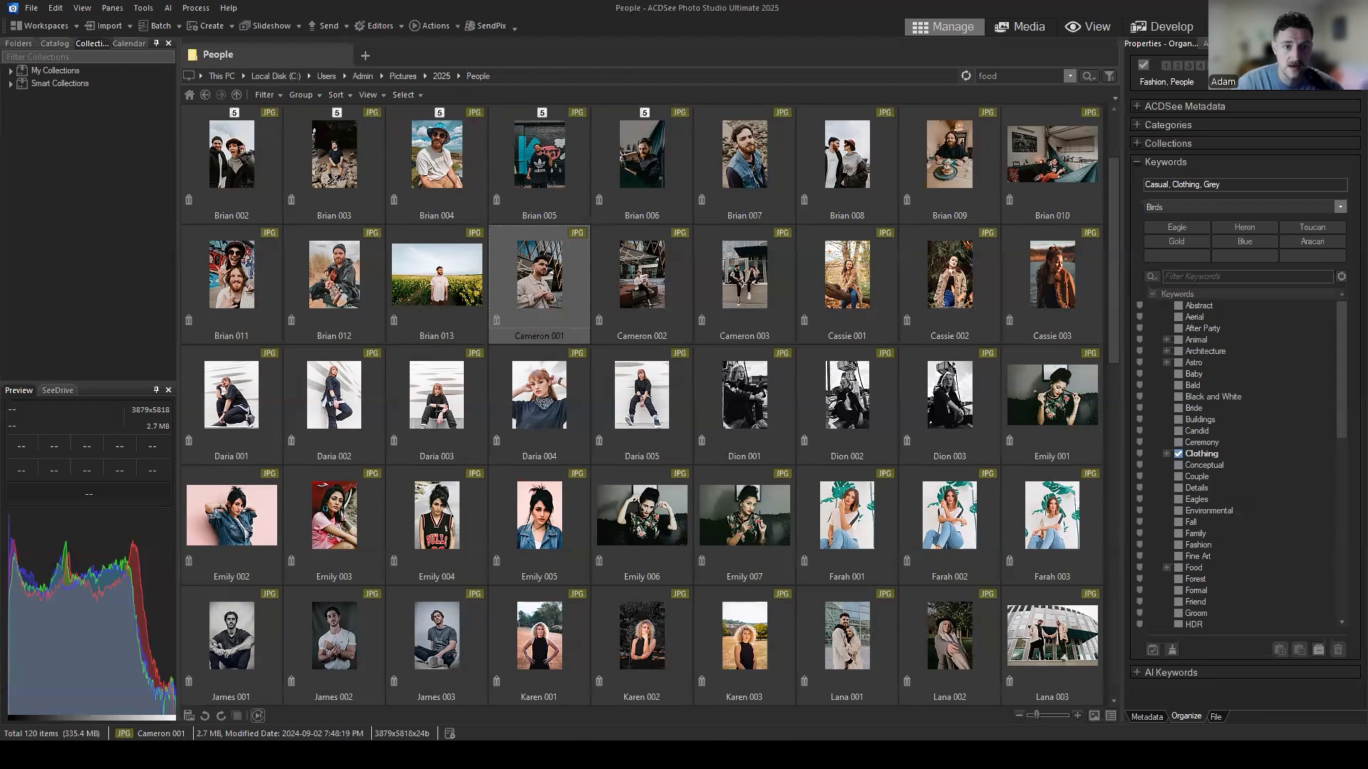
Switch to the web browser and open the ACDSee Connect Community Q&A Hub feed in a new tab.
click(793, 28)
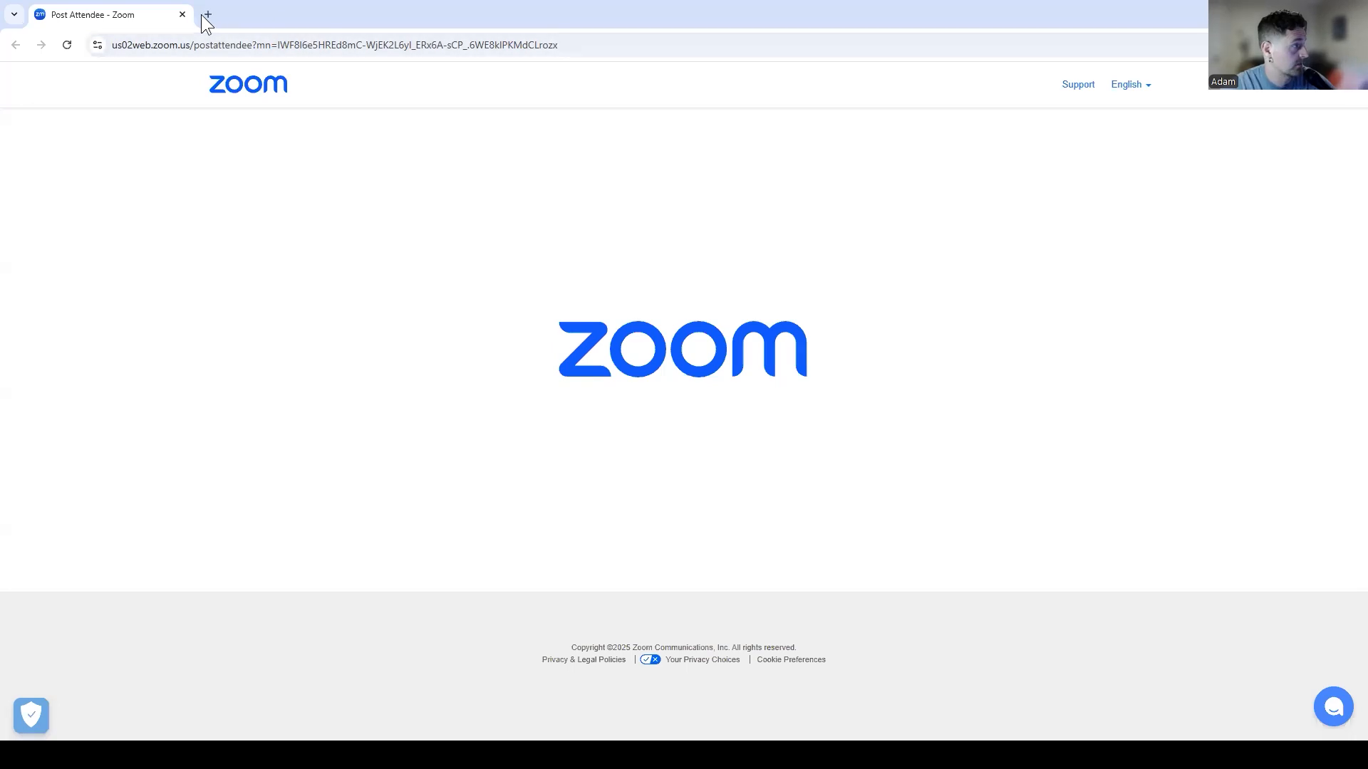
click(207, 14)
click(1024, 66)
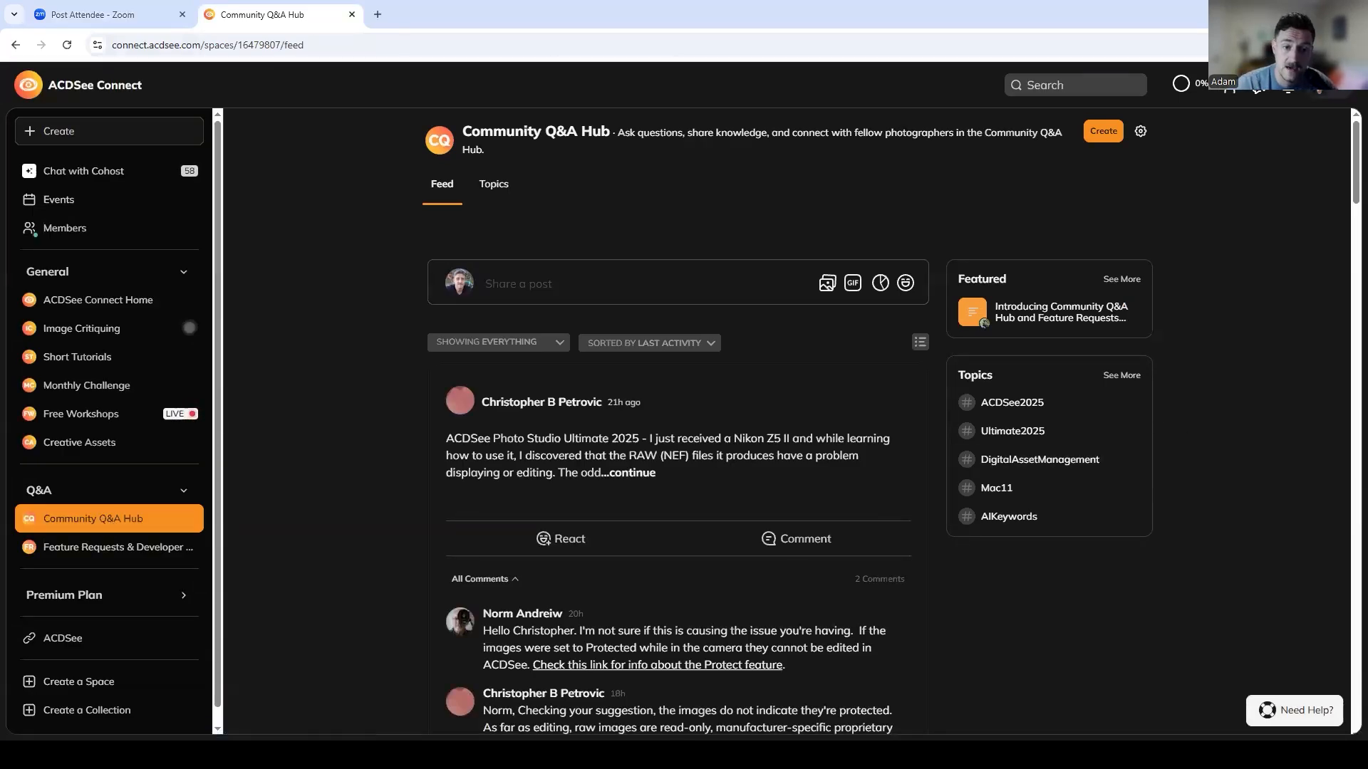
scroll(846, 400, down, 5)
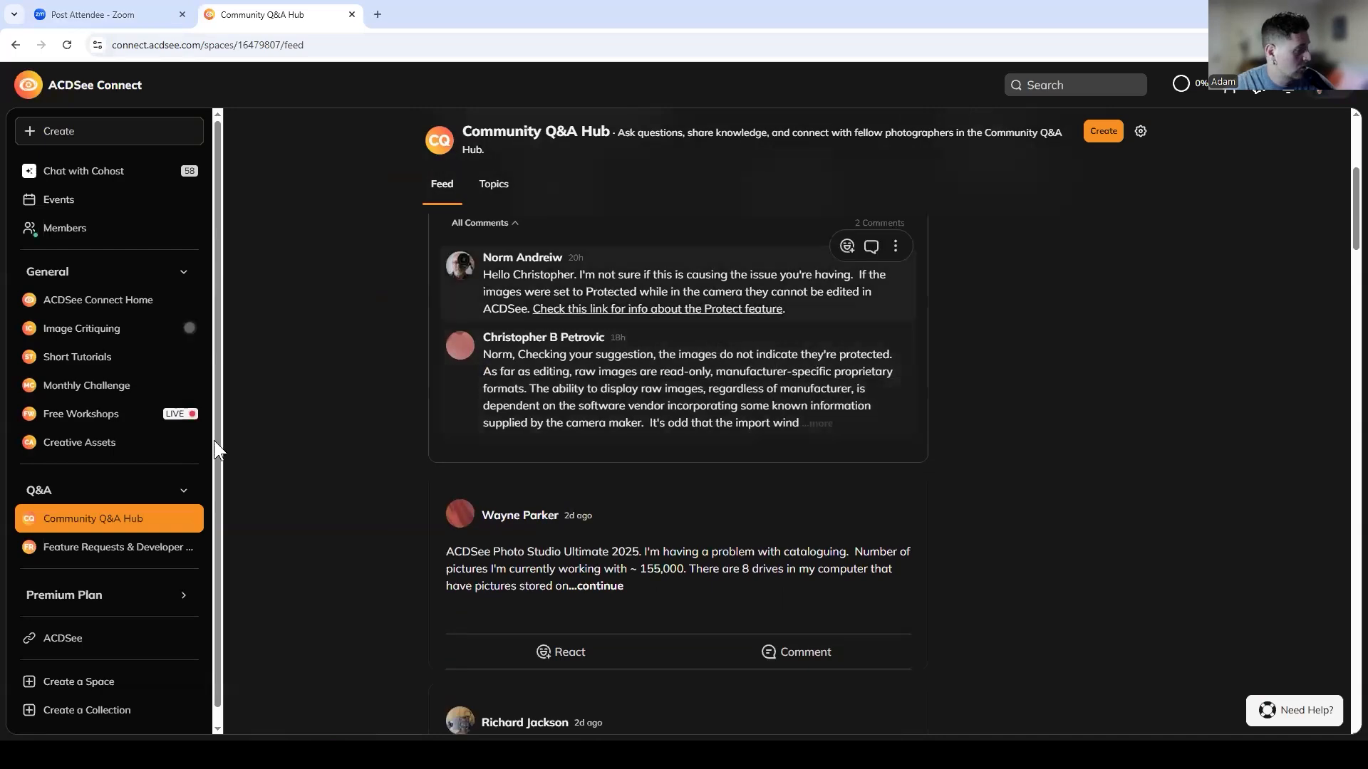
click(96, 520)
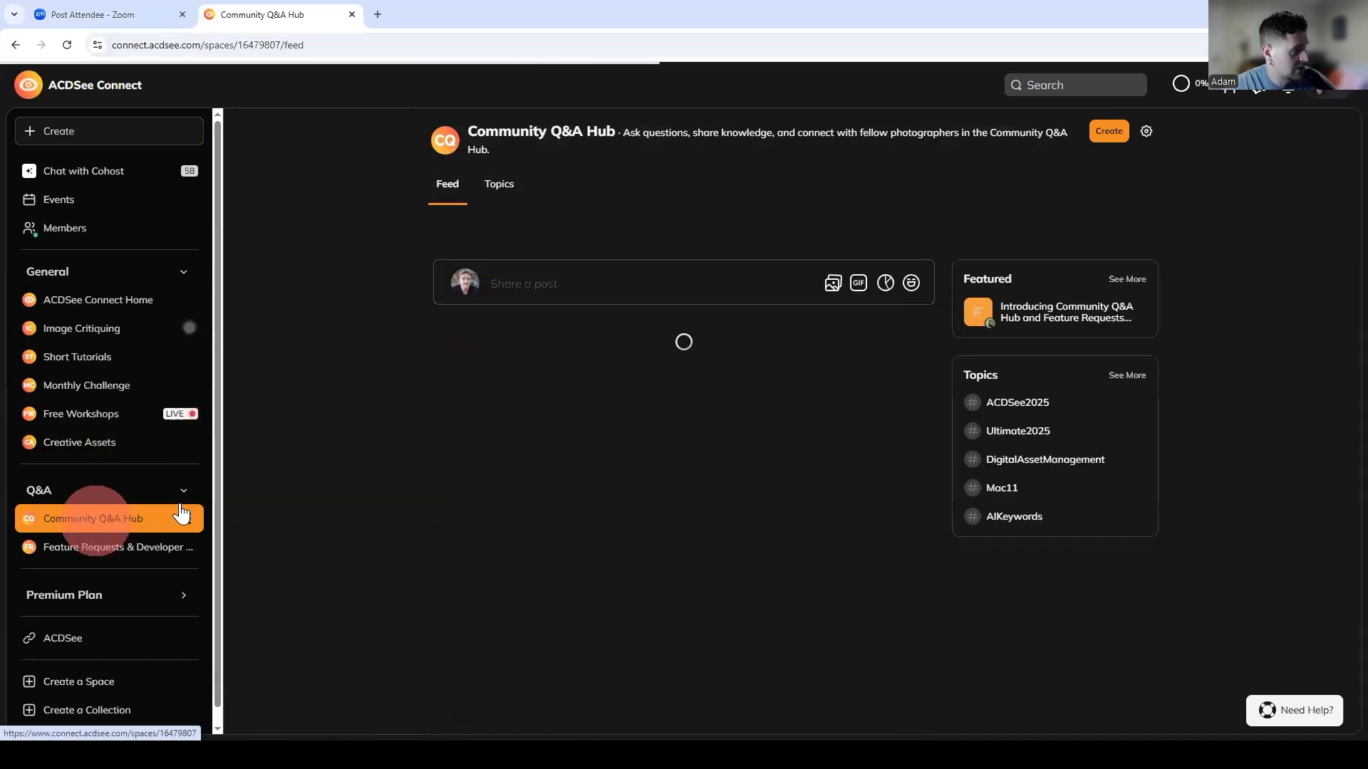
Find the post proposing a 'your questions answered' workshop in the feed, open it and read its comments.
scroll(694, 228, down, 5)
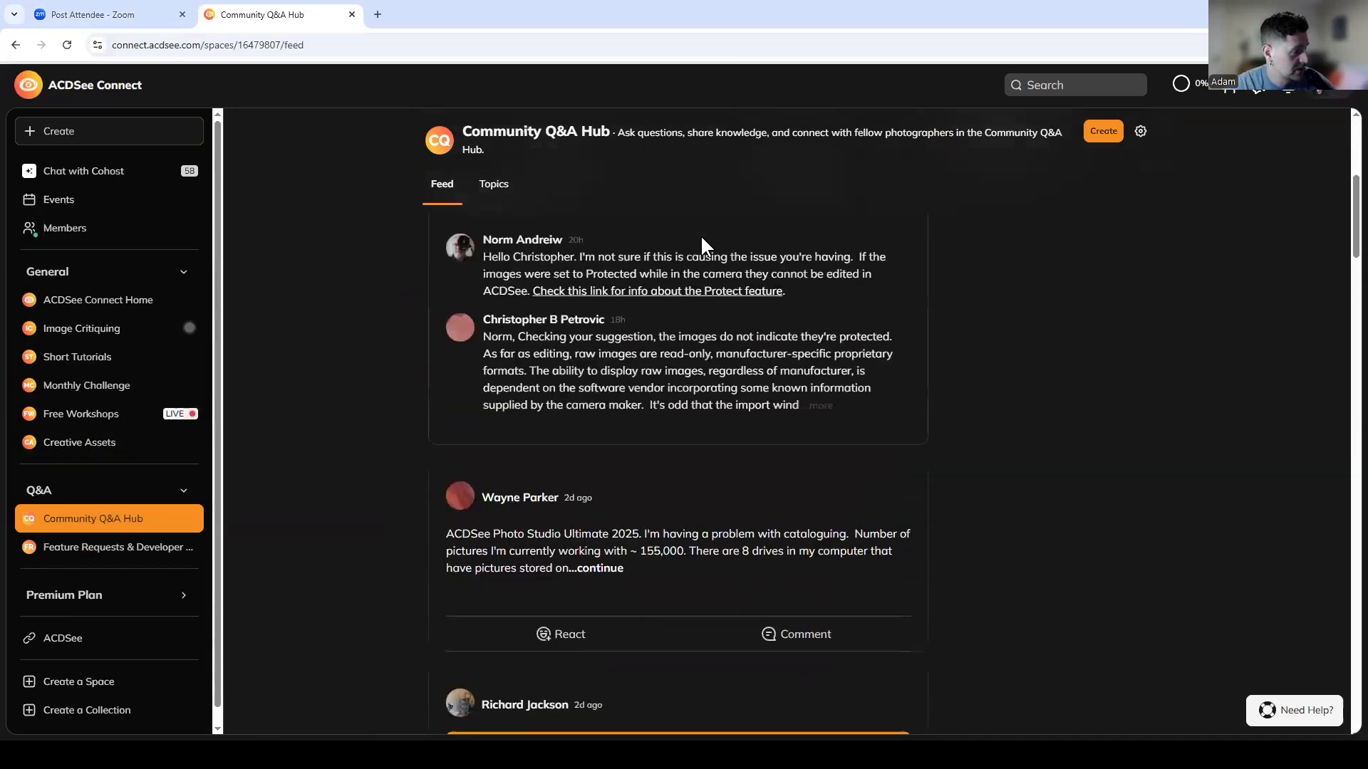
scroll(690, 370, down, 12)
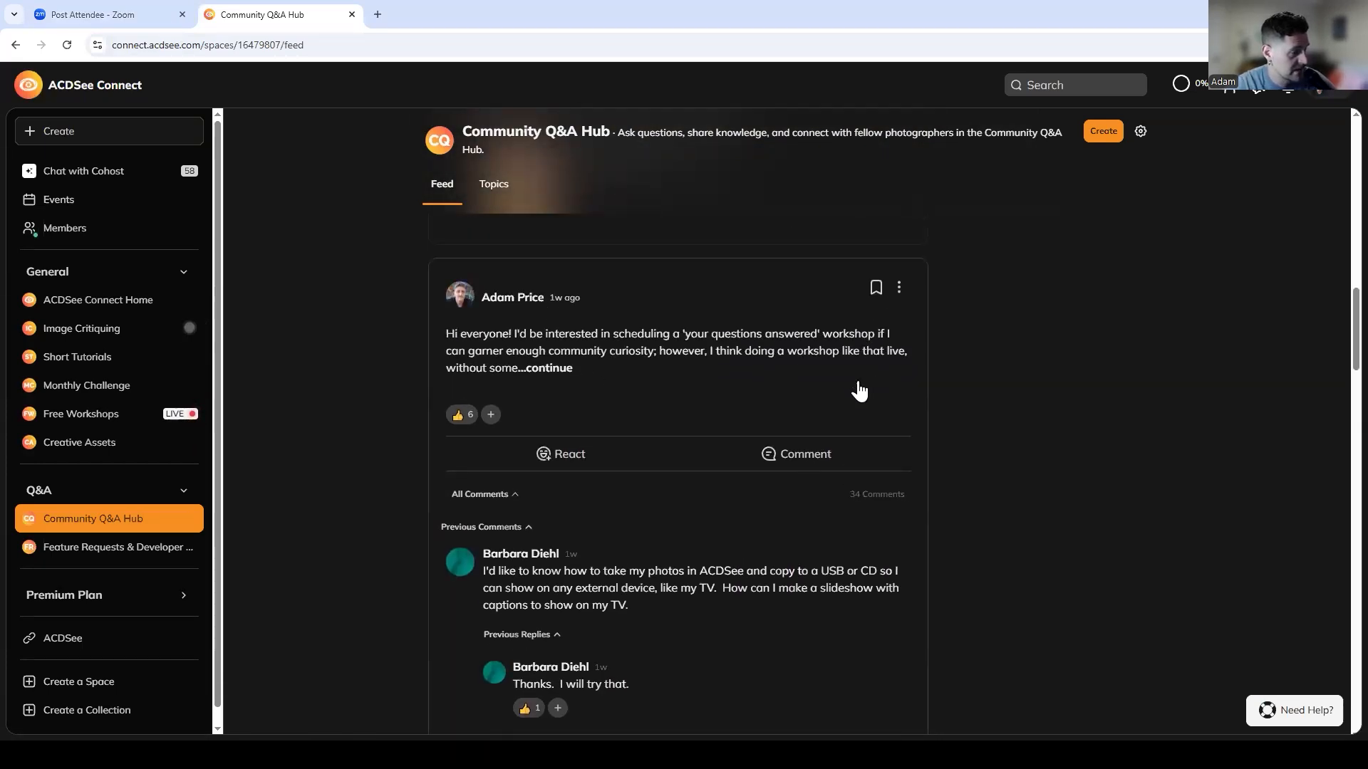
scroll(602, 321, down, 4)
scroll(678, 406, up, 2)
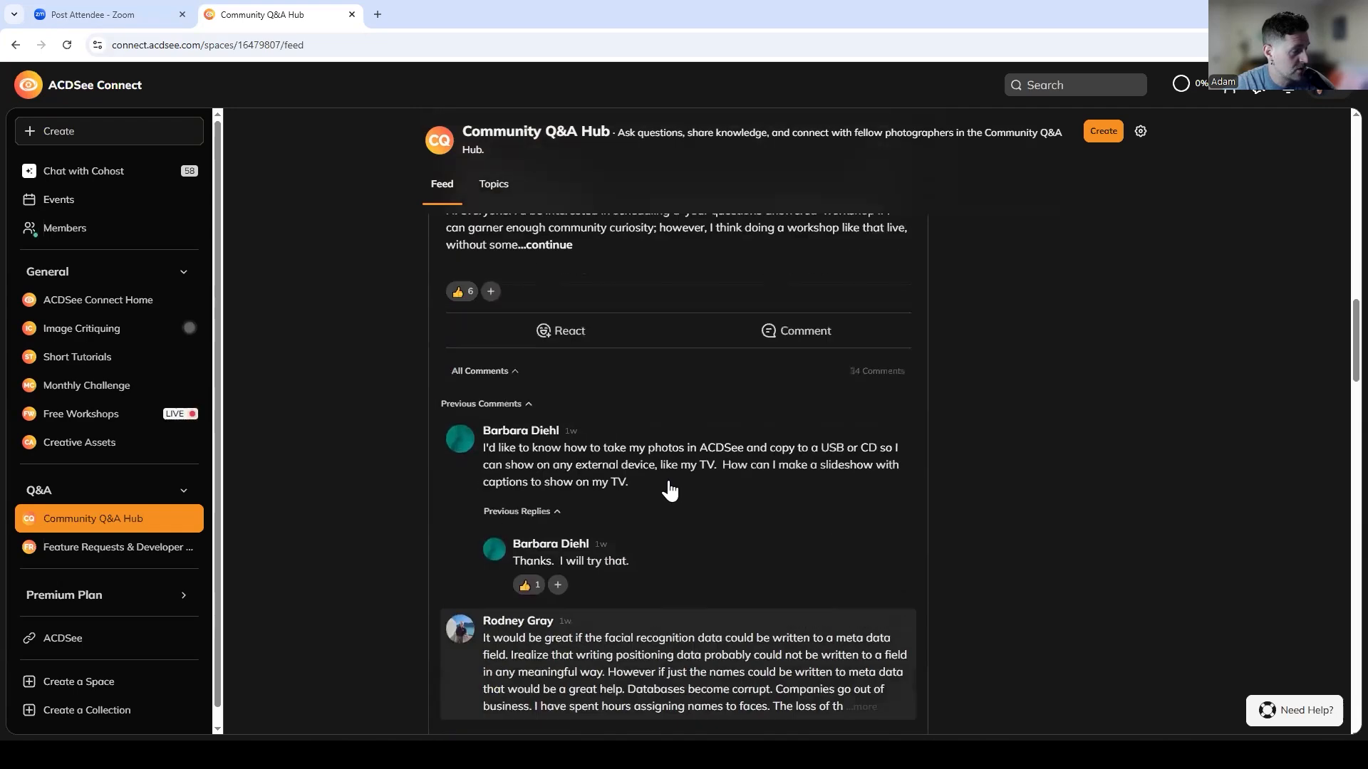
scroll(641, 470, up, 3)
click(545, 441)
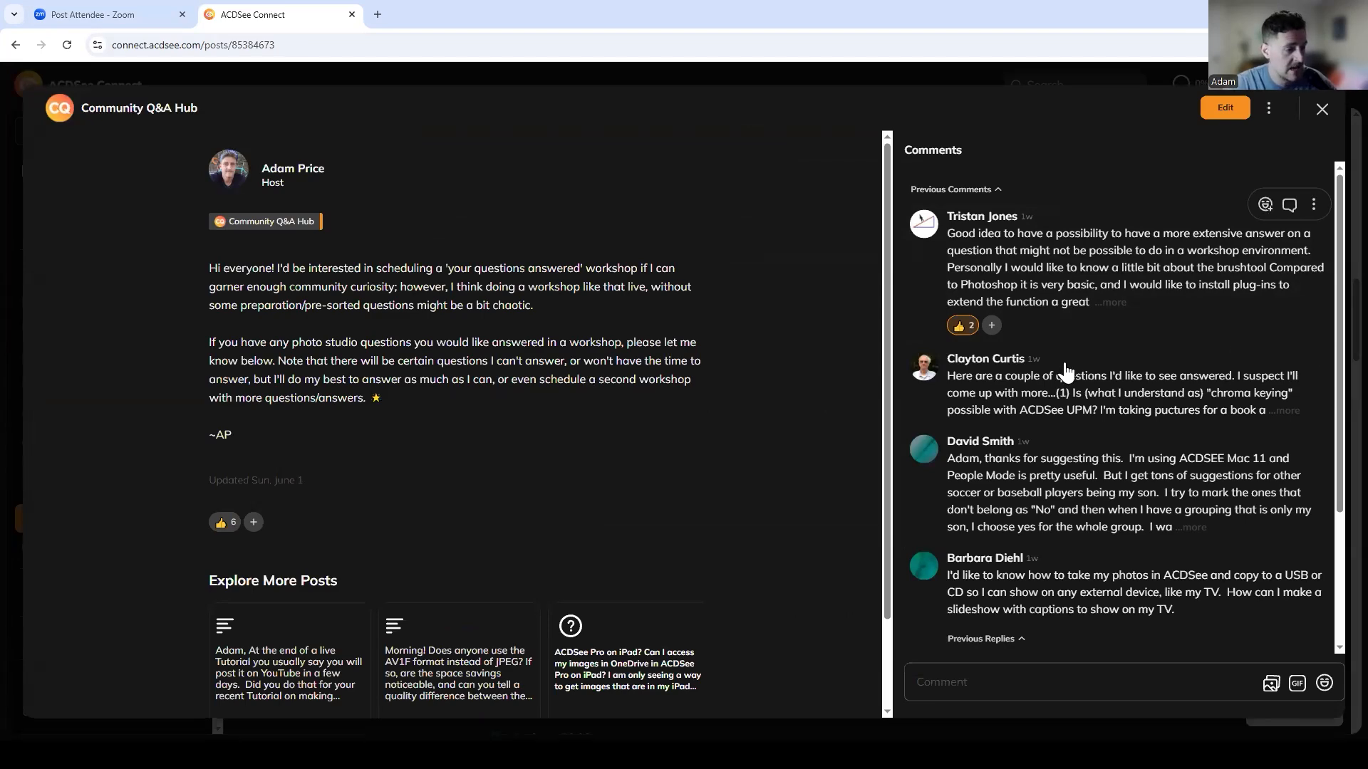
scroll(1058, 353, down, 3)
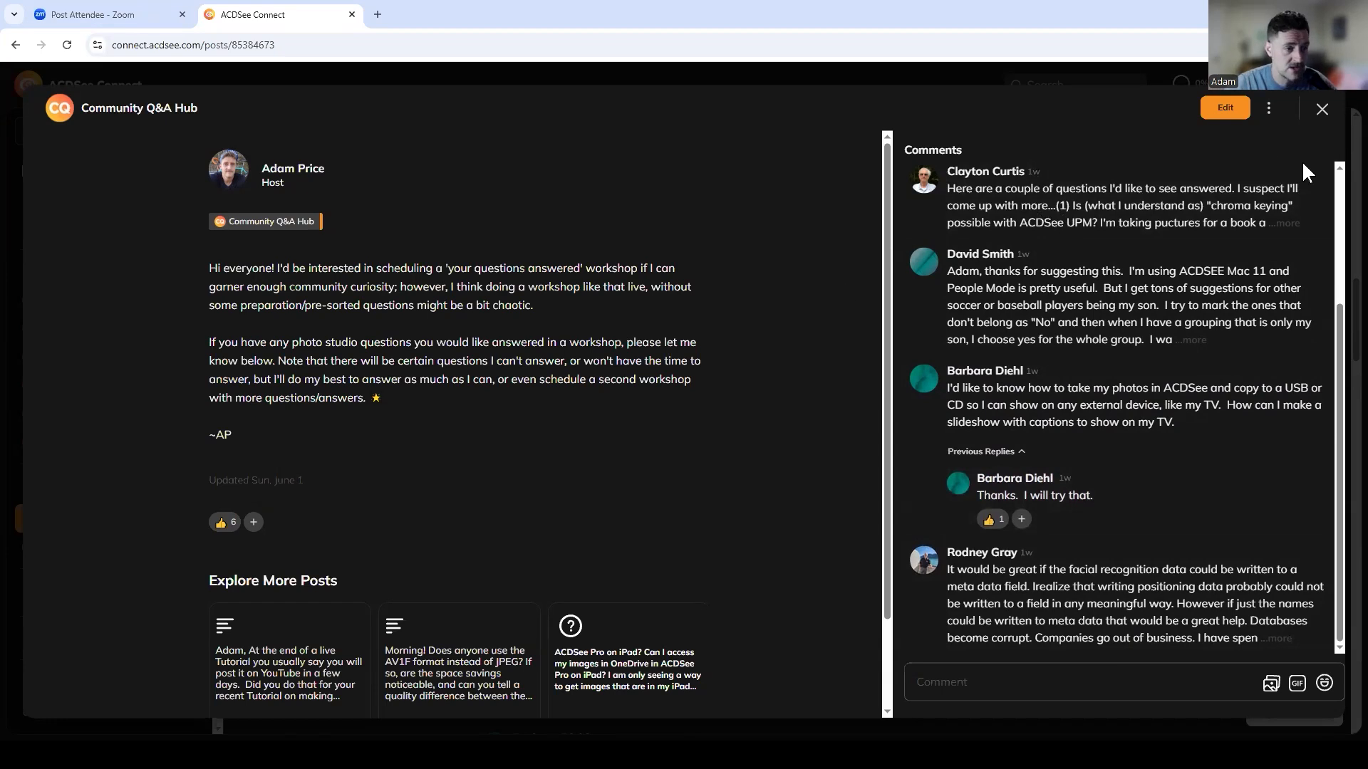
Close the workshop post and switch back to ACDSee Photo Studio Ultimate 2025.
click(1322, 111)
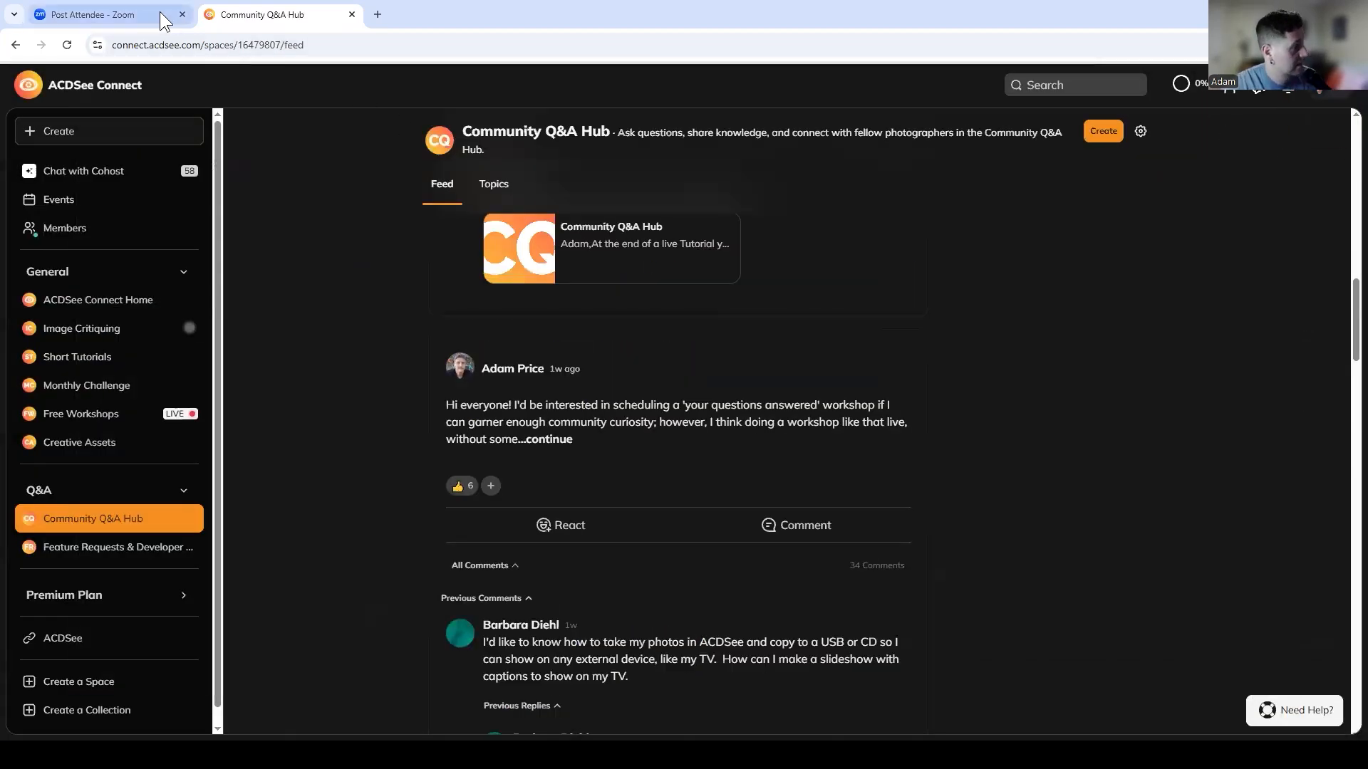
click(1286, 12)
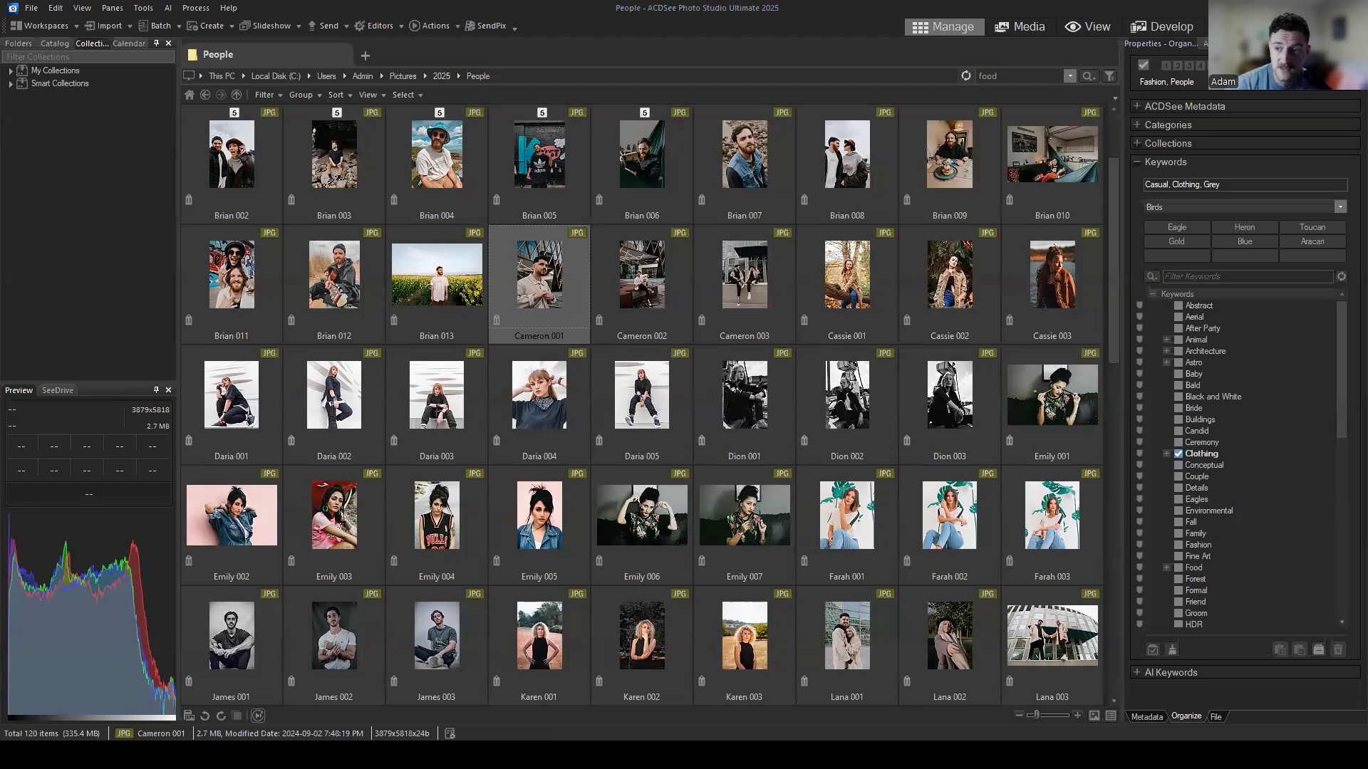
click(734, 30)
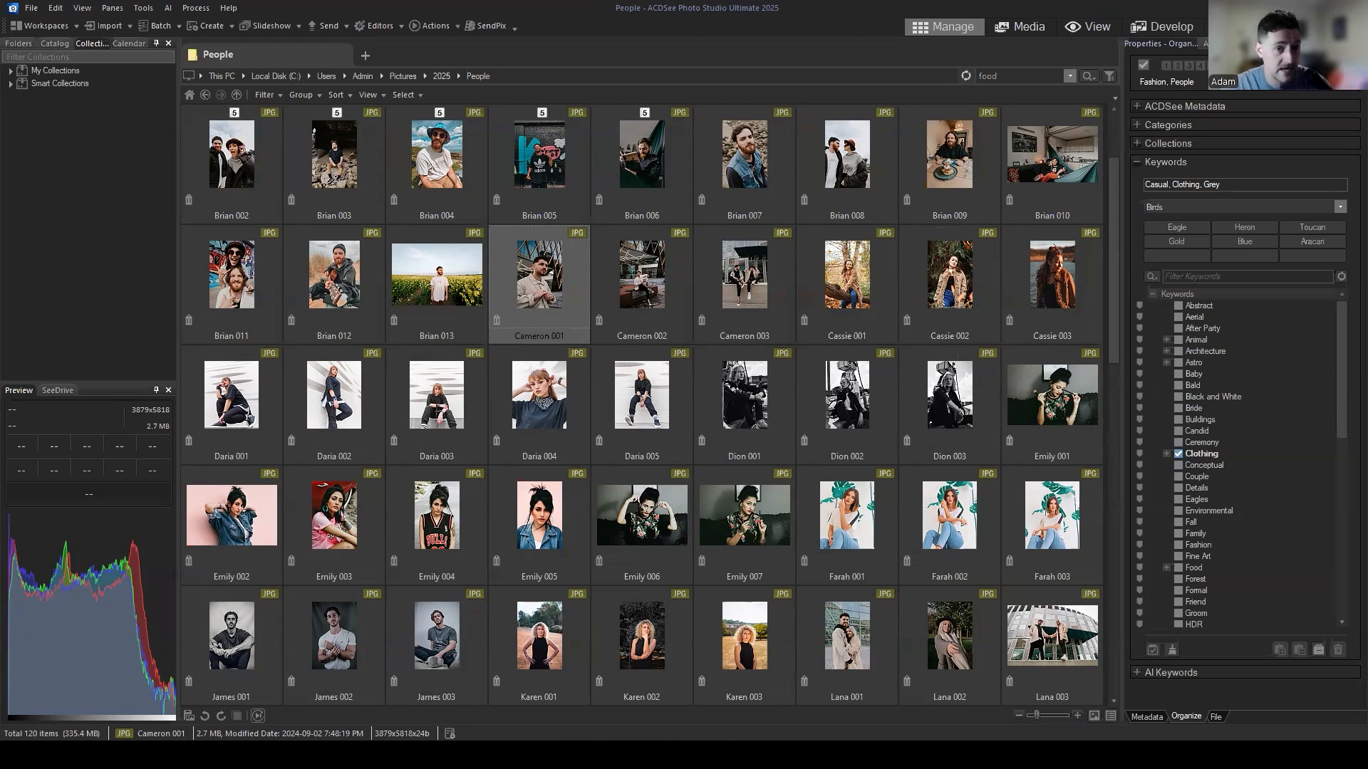
click(120, 239)
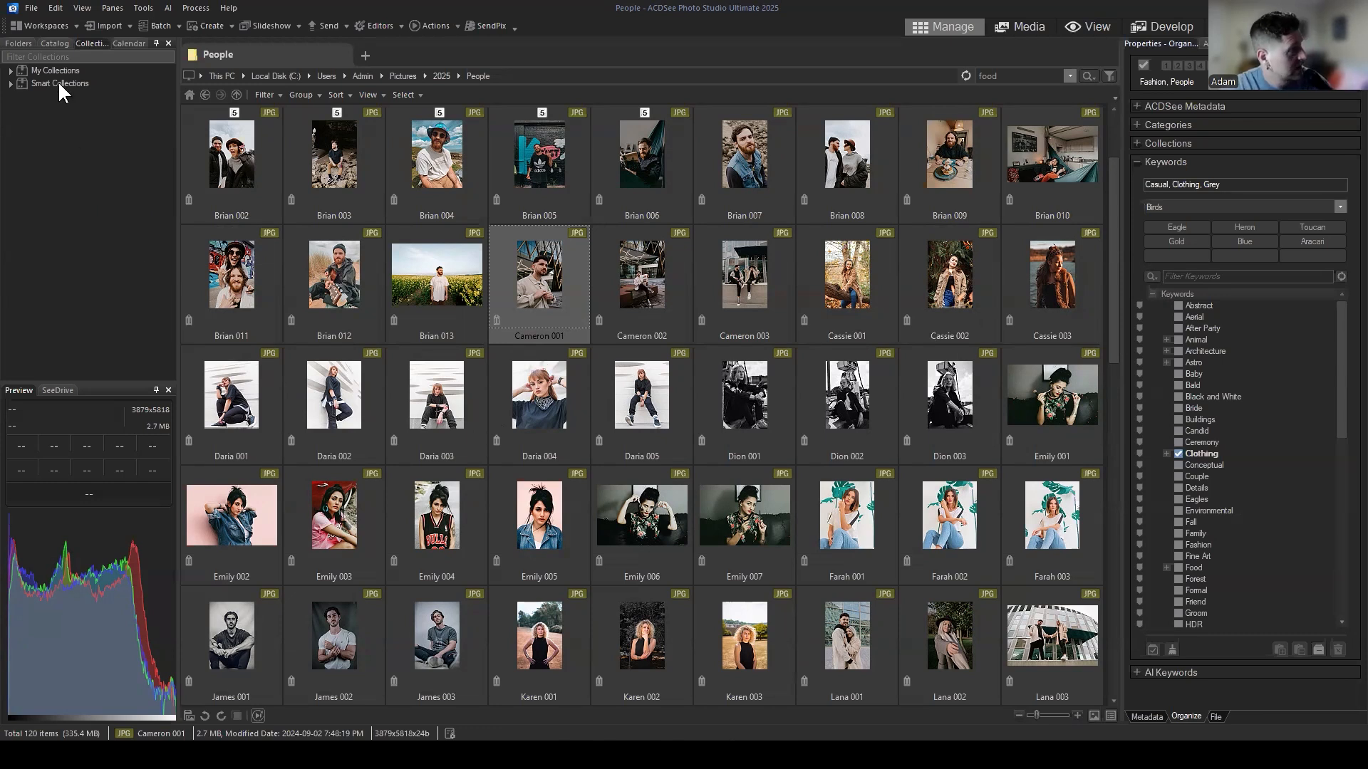
Show the Catalog and collapse its Categories, People and Auto Categories groups.
click(55, 44)
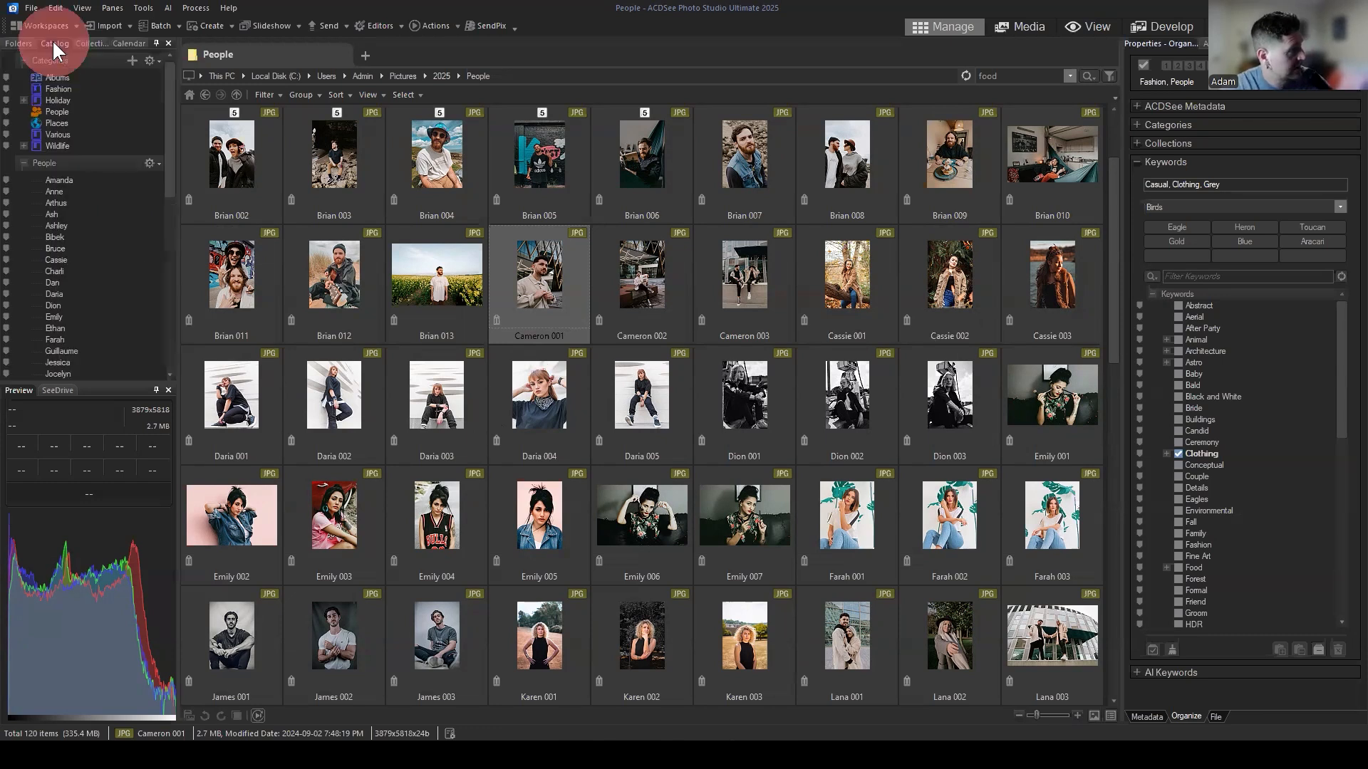
click(22, 60)
click(158, 85)
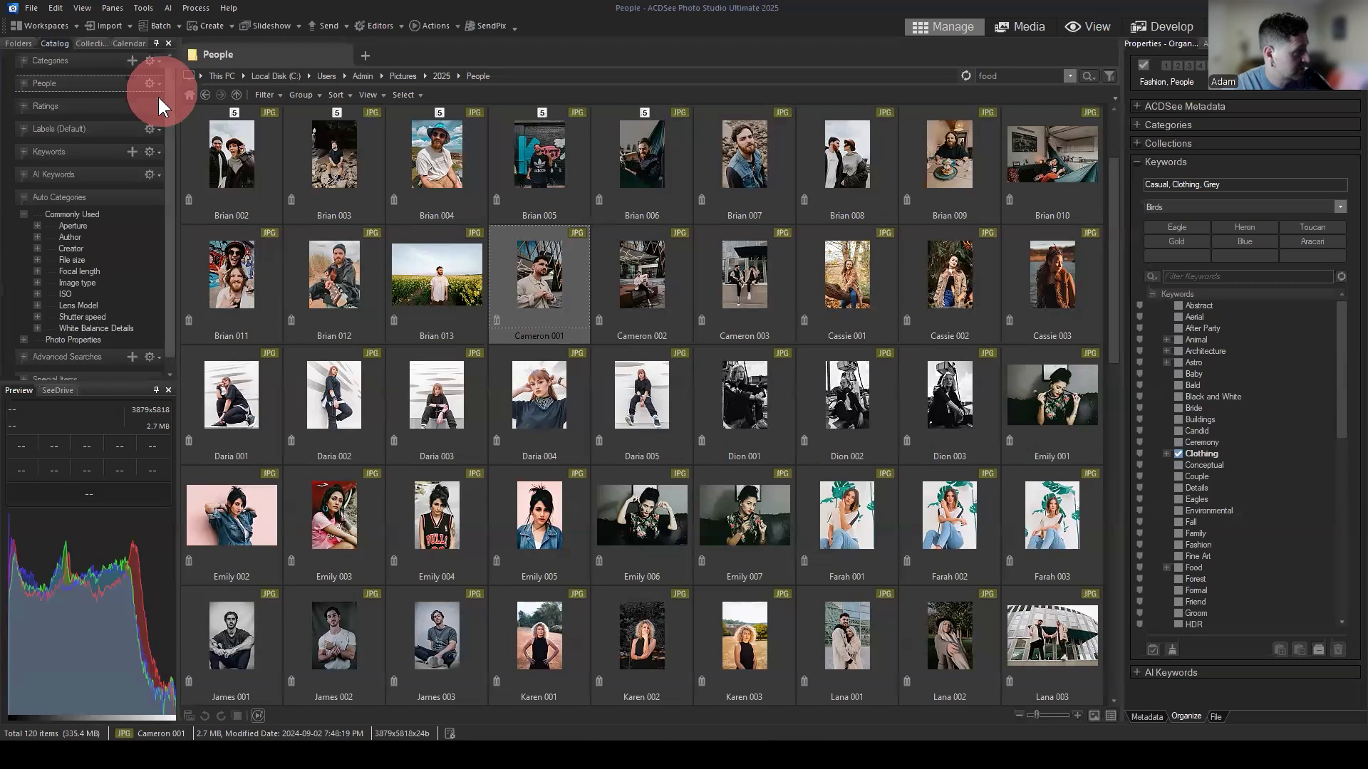
click(21, 198)
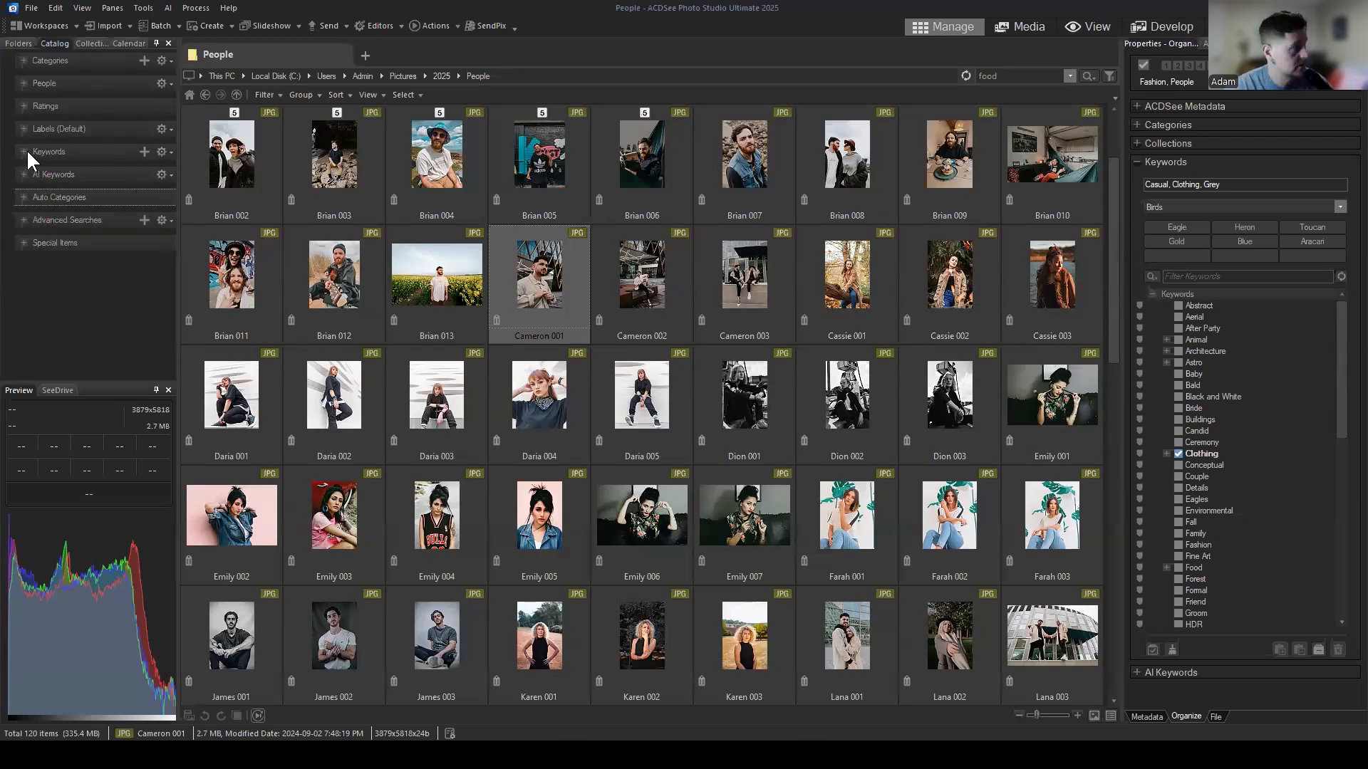
Display the photos assigned to the first person in the catalog's People group and collapse the group again.
click(22, 83)
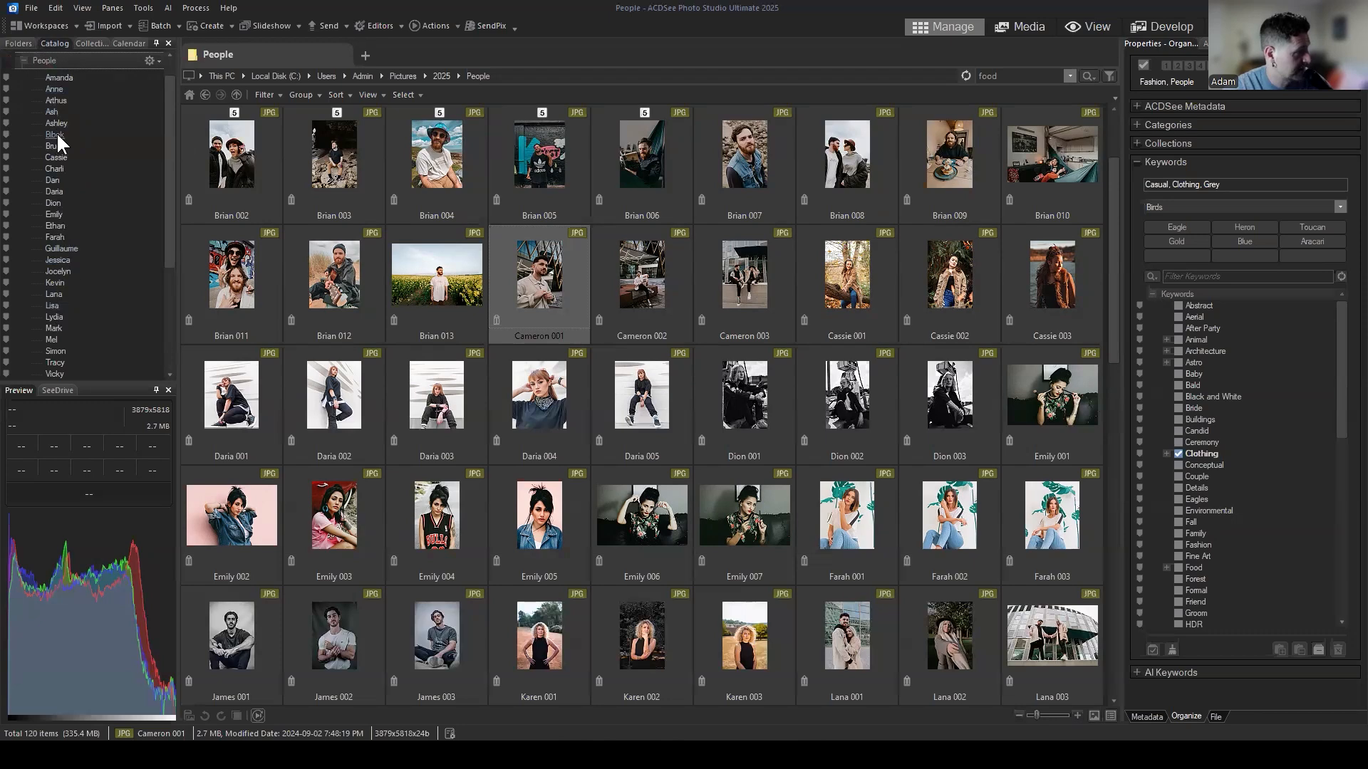
scroll(68, 136, up, 1)
click(62, 101)
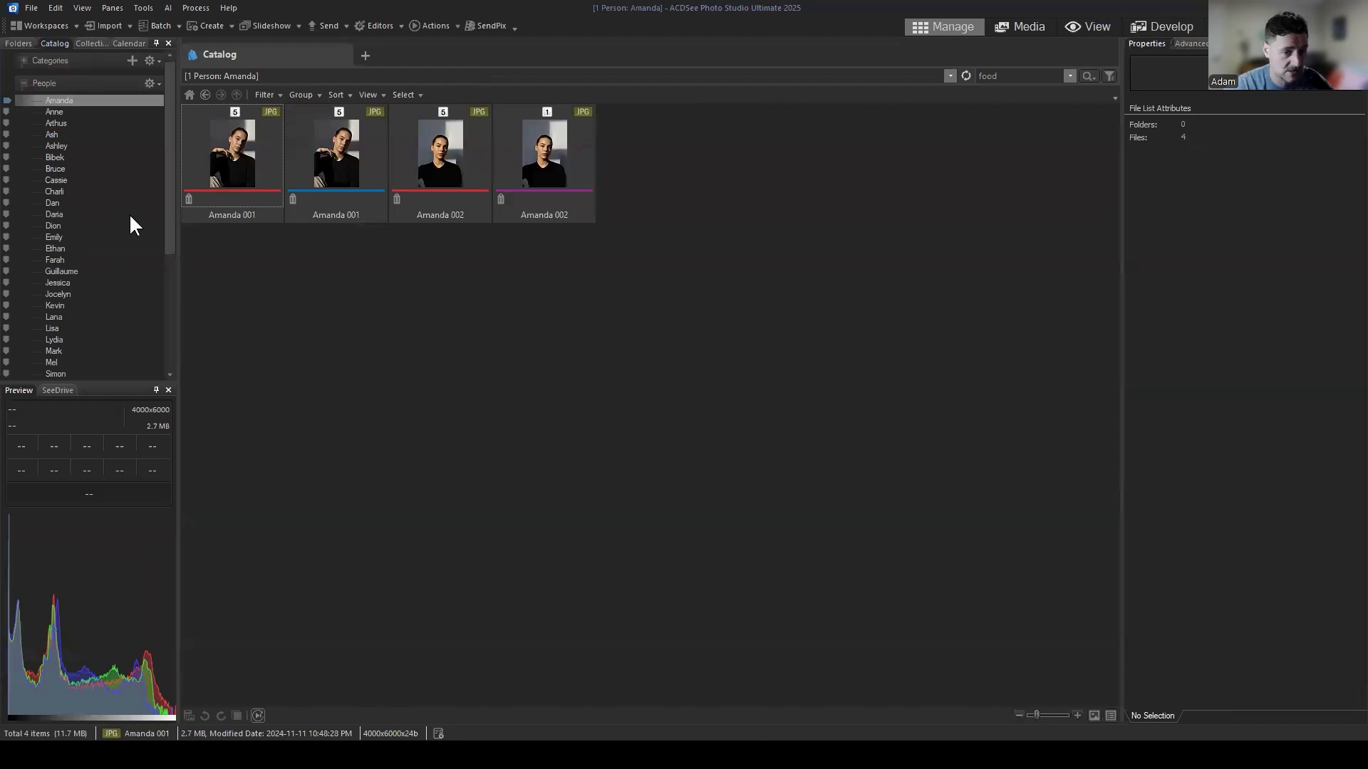
click(23, 83)
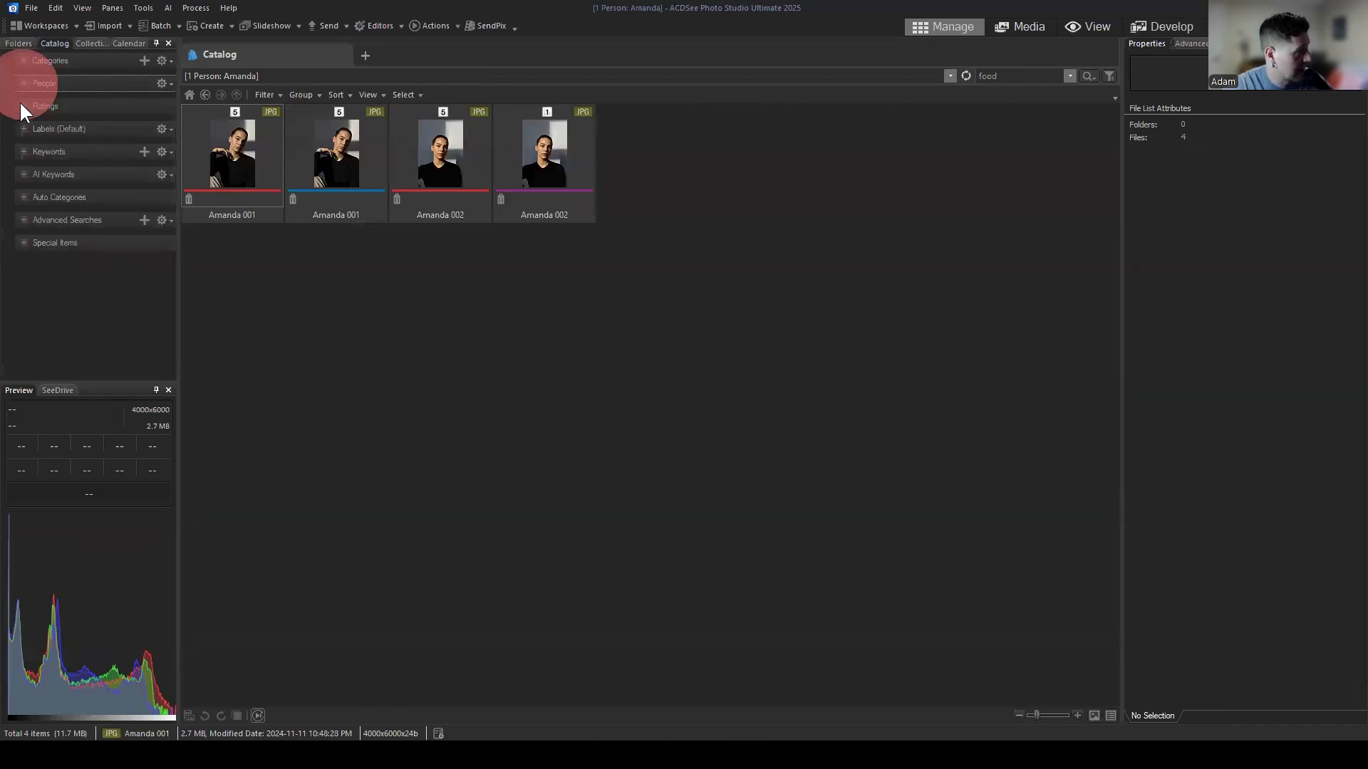
Display the photos rated 5 through the catalog's Ratings group and collapse the group again.
click(22, 107)
click(54, 168)
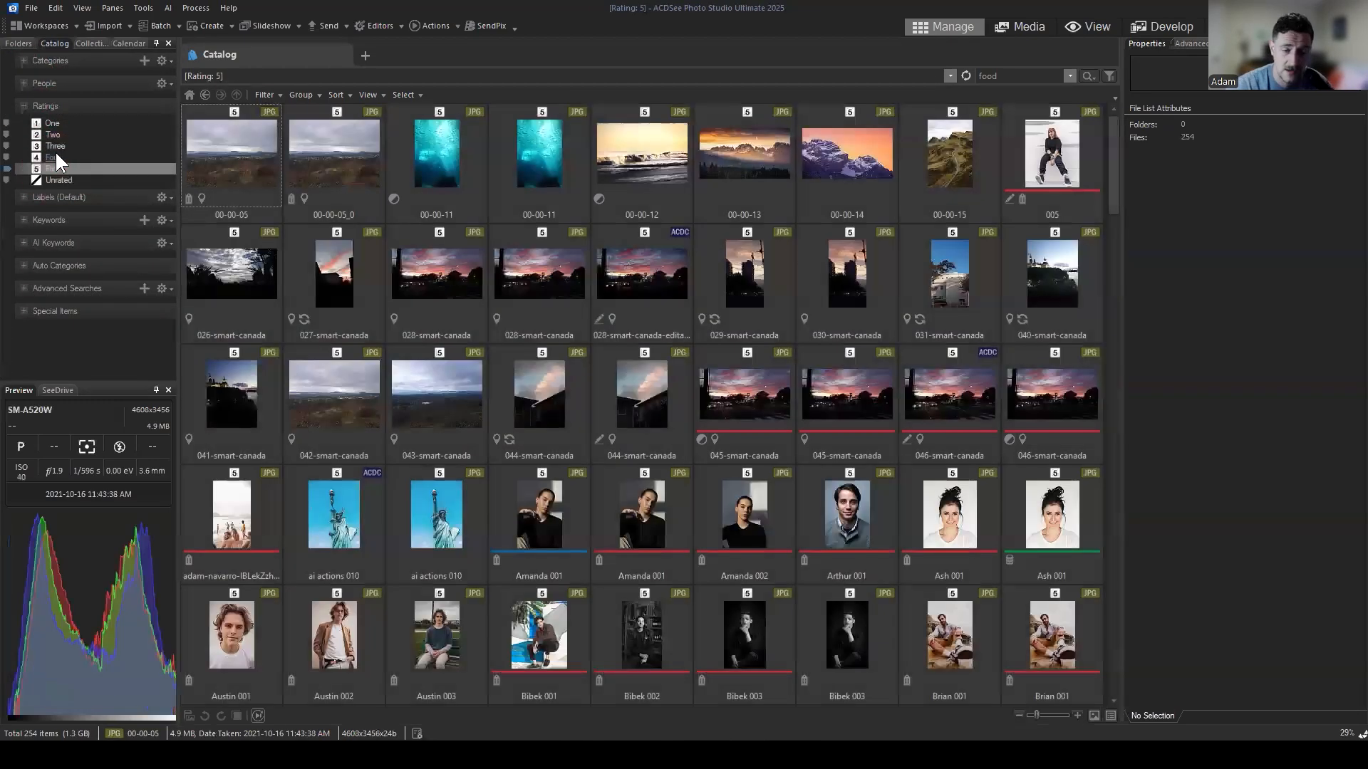
click(24, 106)
Expand the catalog's Keywords group and display the photos tagged with the Animal keyword.
click(28, 153)
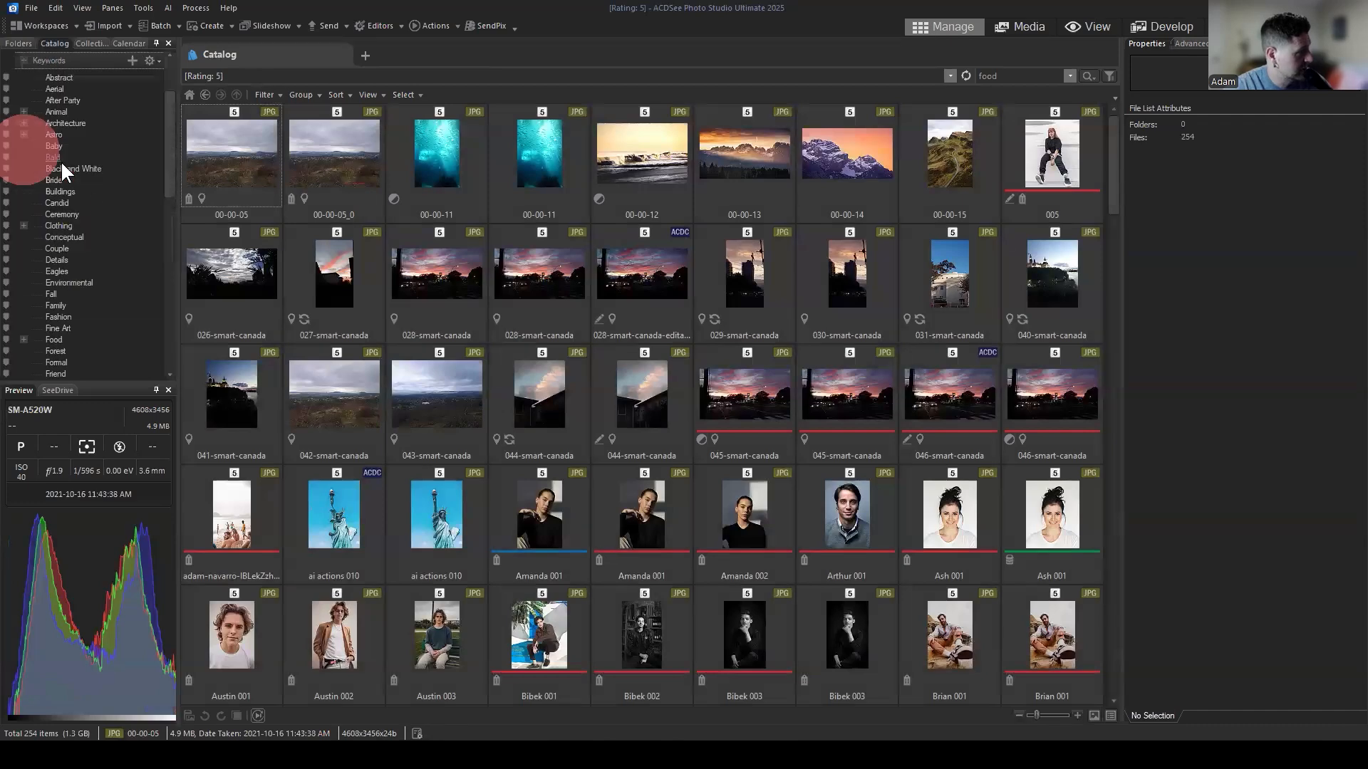
scroll(71, 214, up, 2)
click(62, 202)
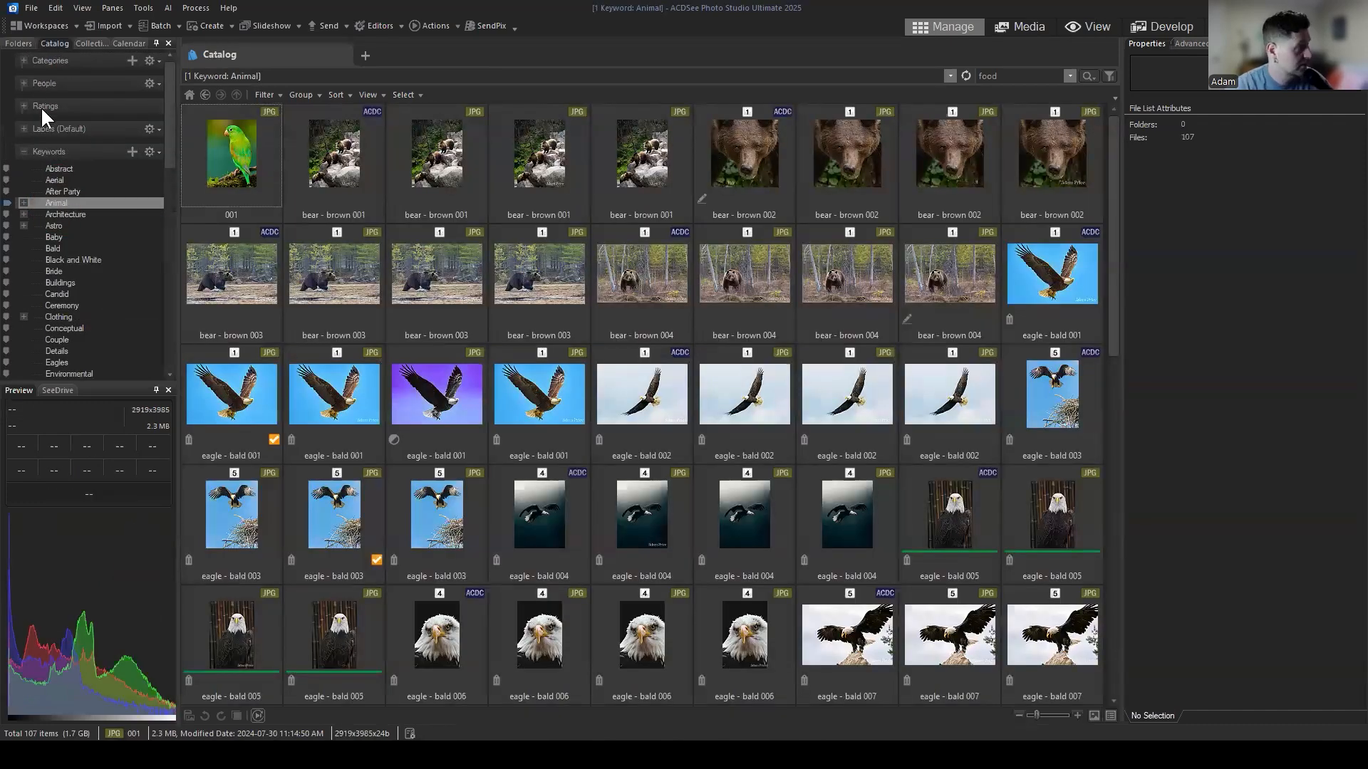
Open the People folder inside Pictures\2025 and review the available AI Face Detection commands without running any.
click(19, 43)
click(97, 260)
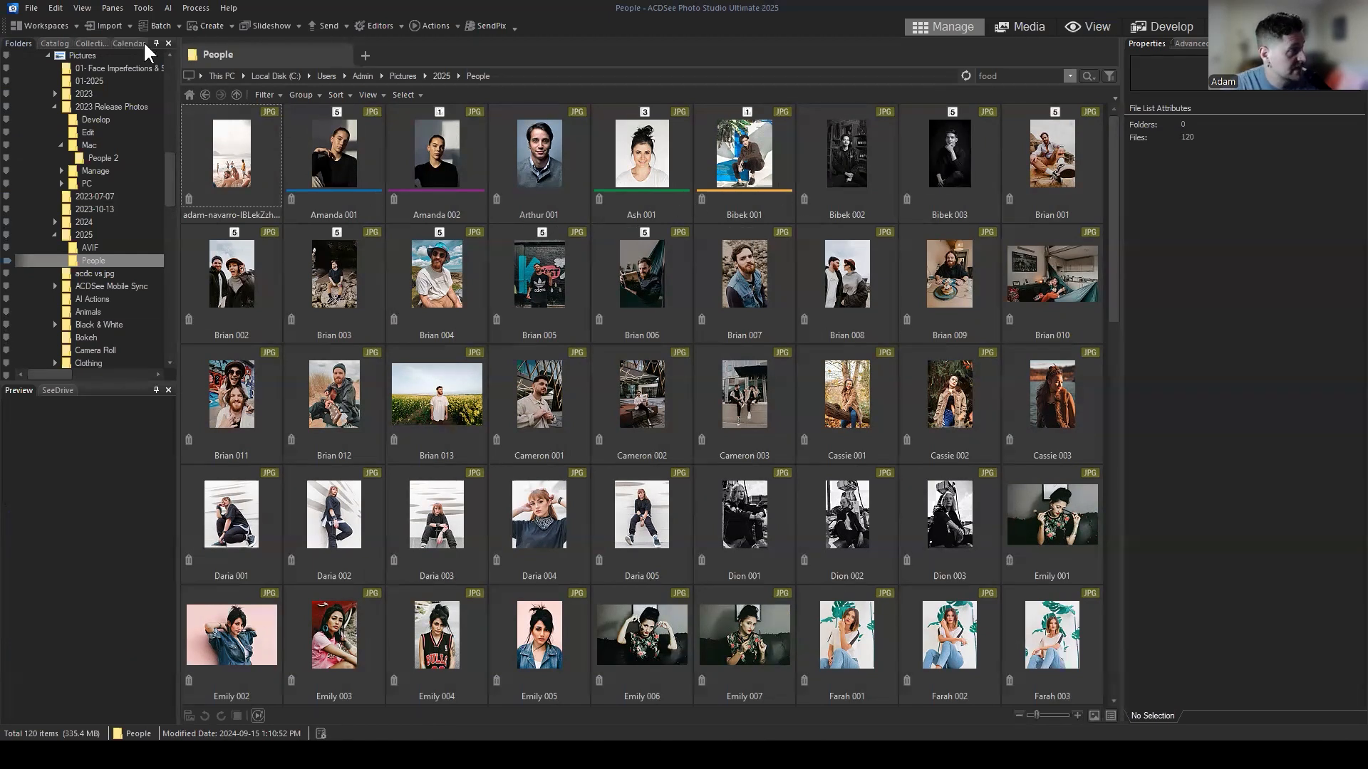
click(168, 8)
mouse_move(196, 41)
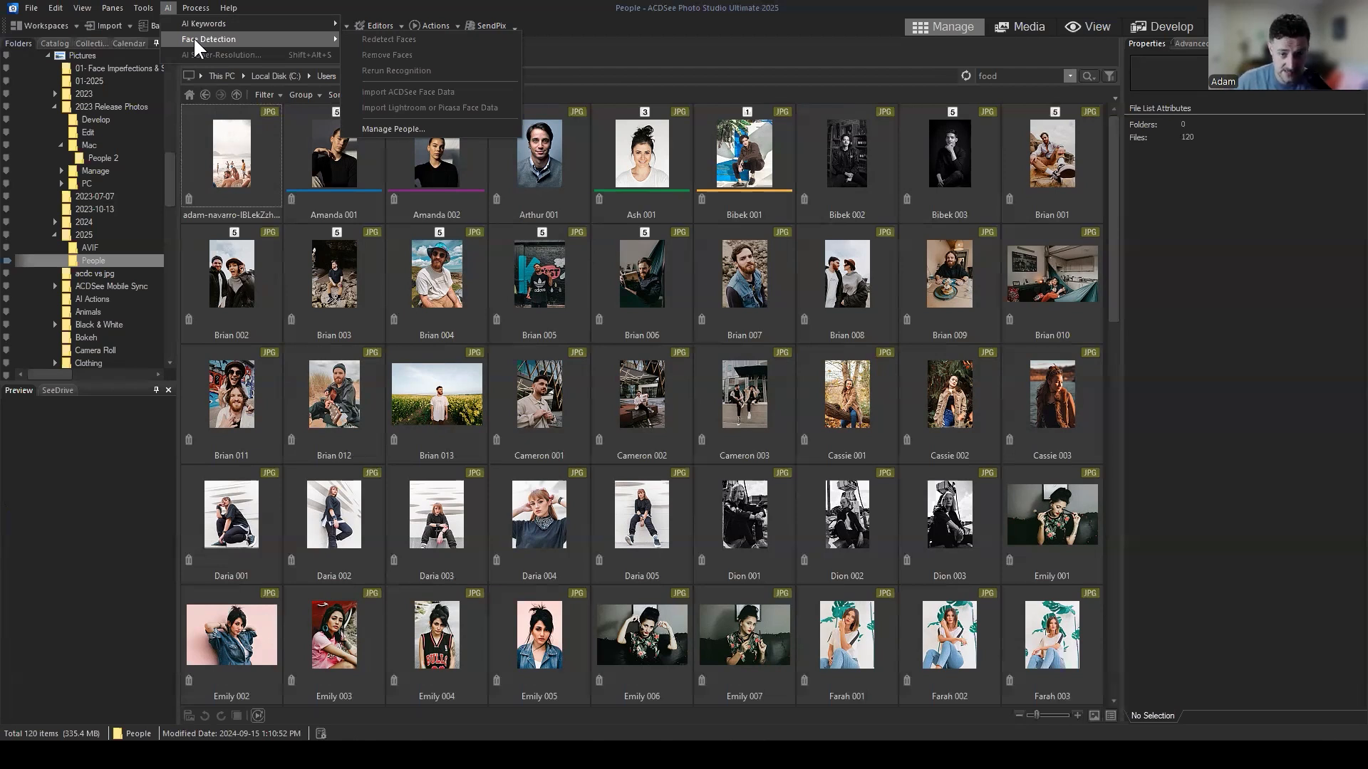
click(566, 45)
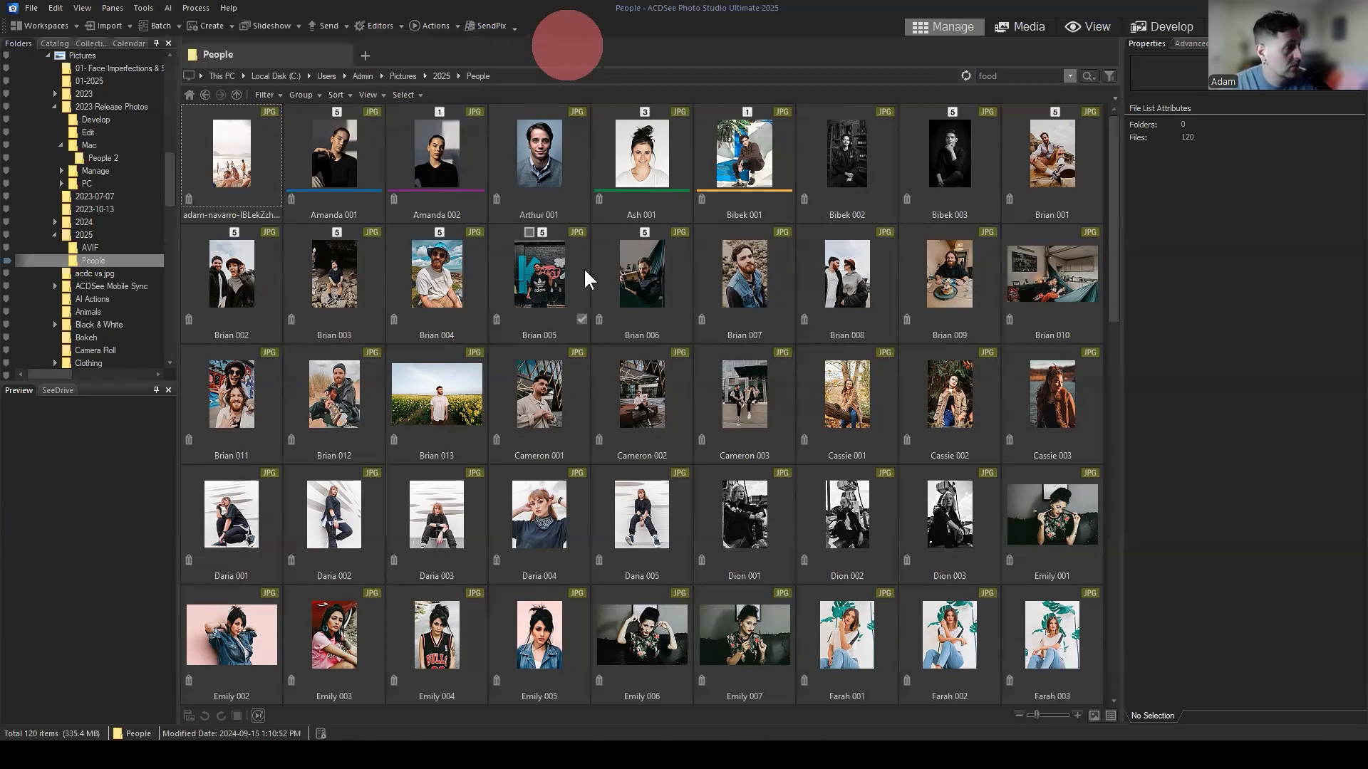
Select the photo Cameron 003 and change the file list display to Filmstrip.
click(733, 385)
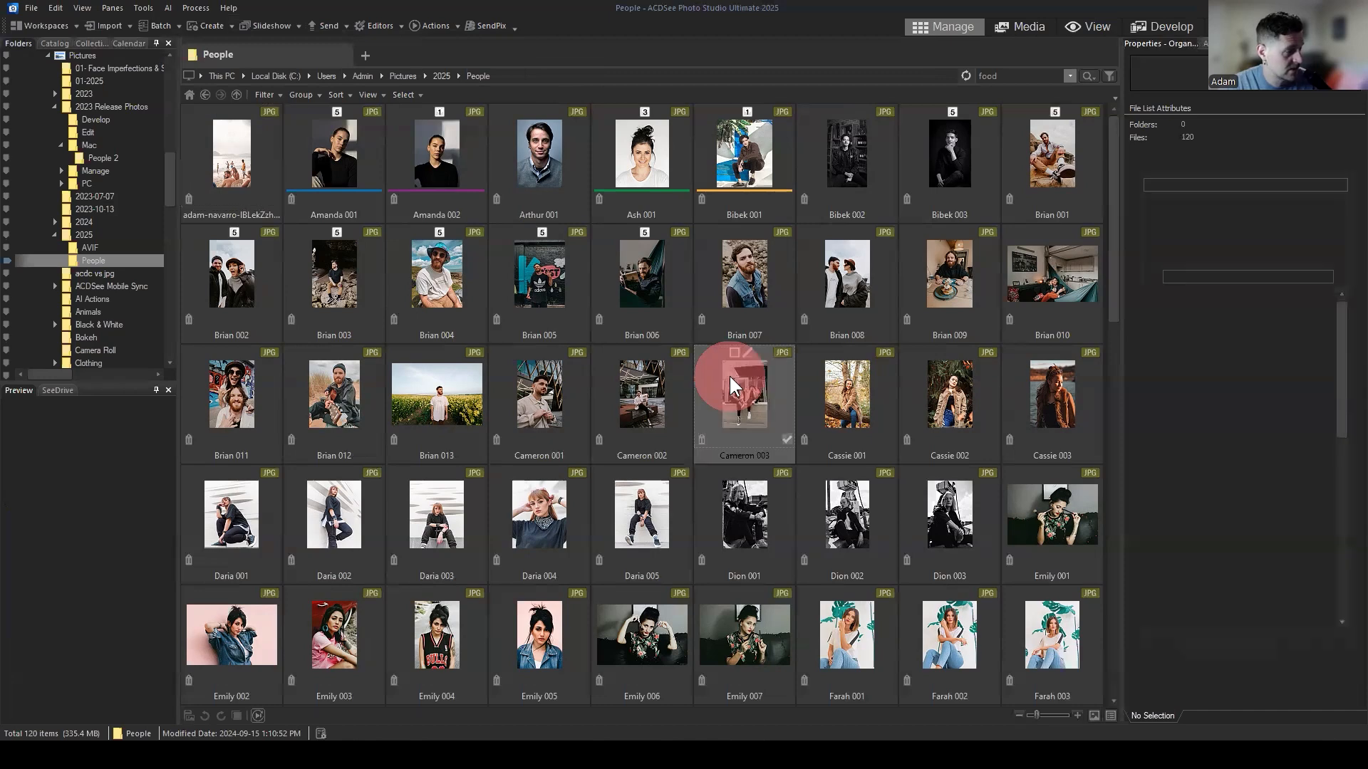
click(368, 95)
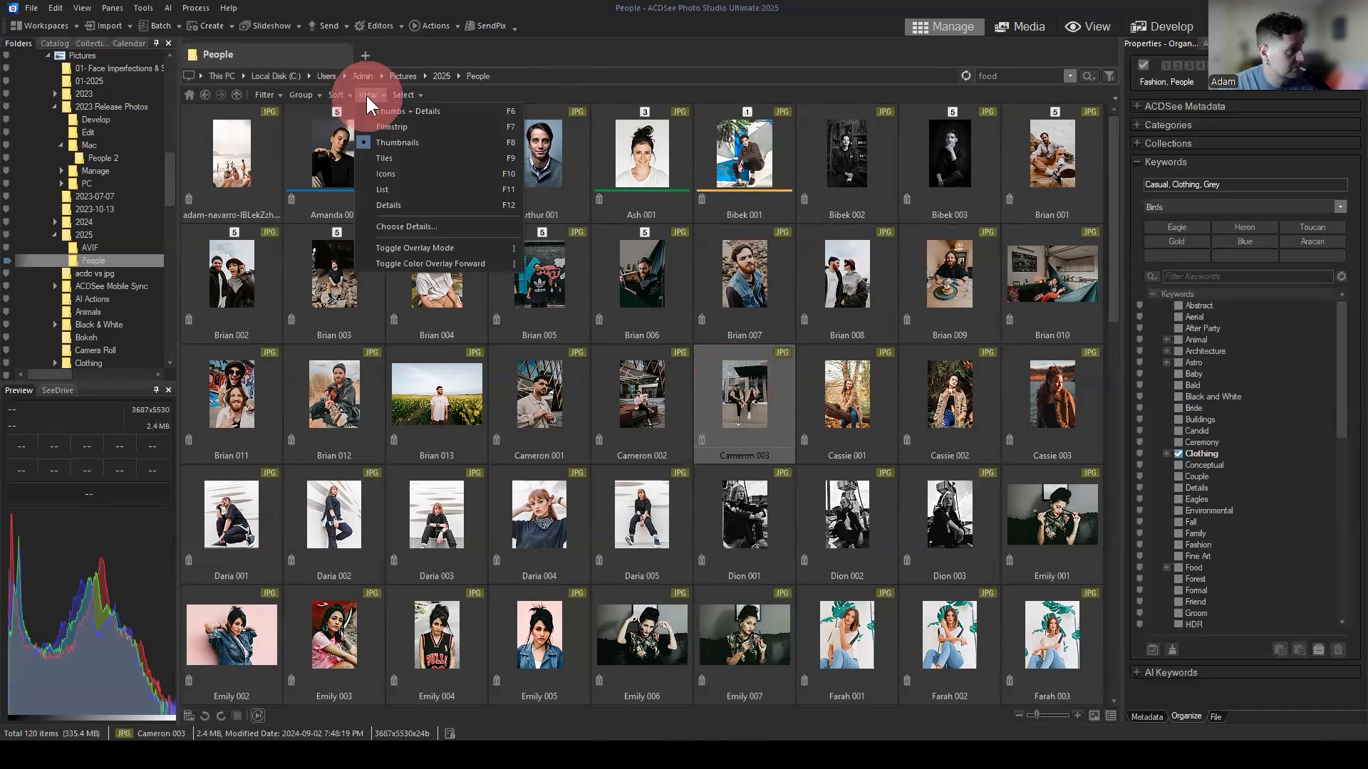
click(391, 128)
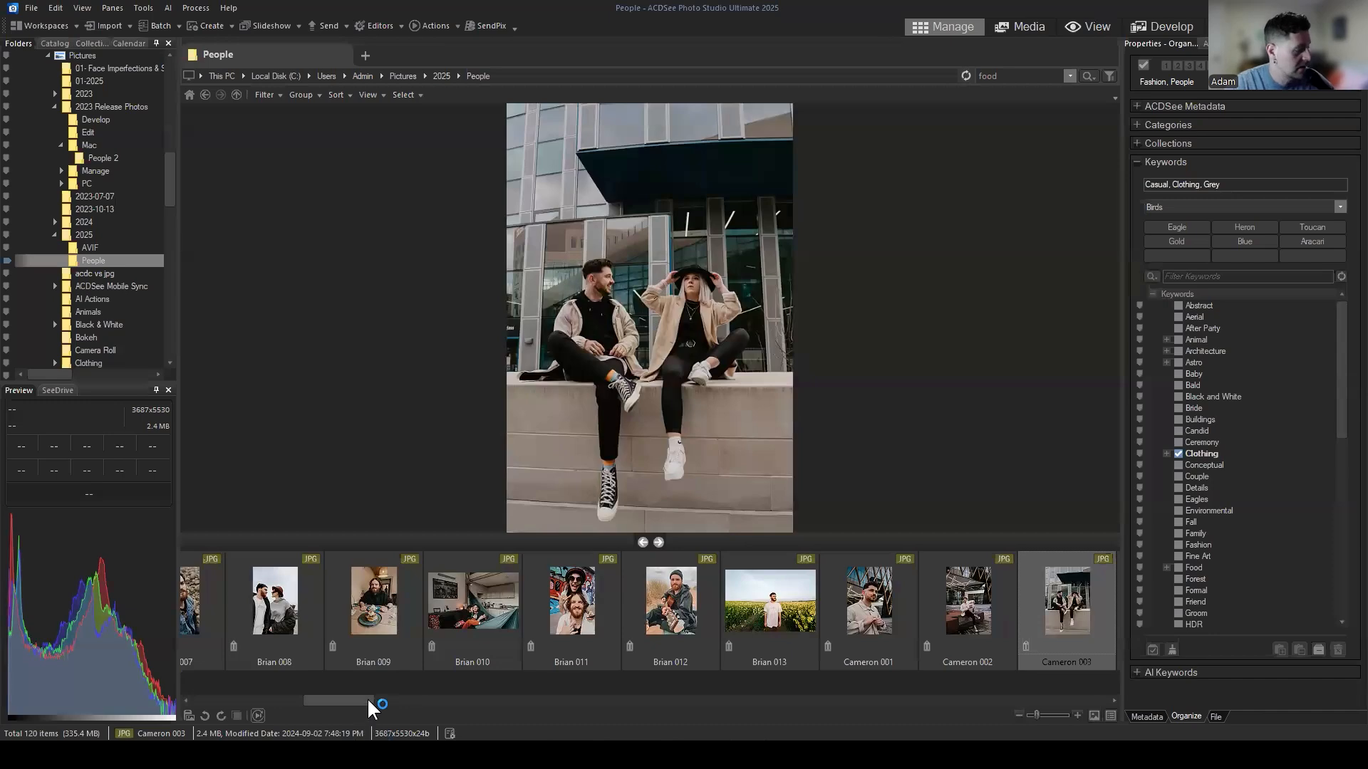
Select the photo Arthur 001 near the start of the filmstrip and open it in View mode.
drag(369, 705, 244, 701)
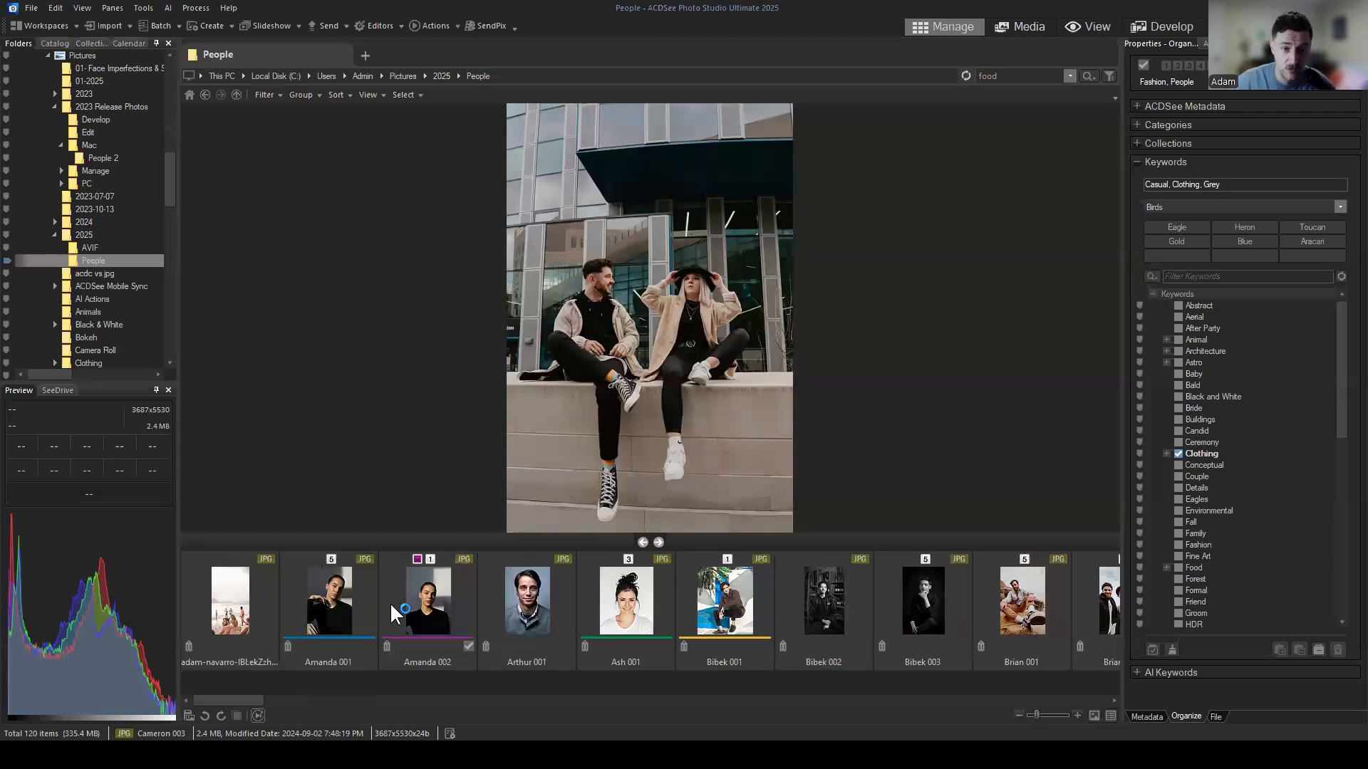
click(531, 607)
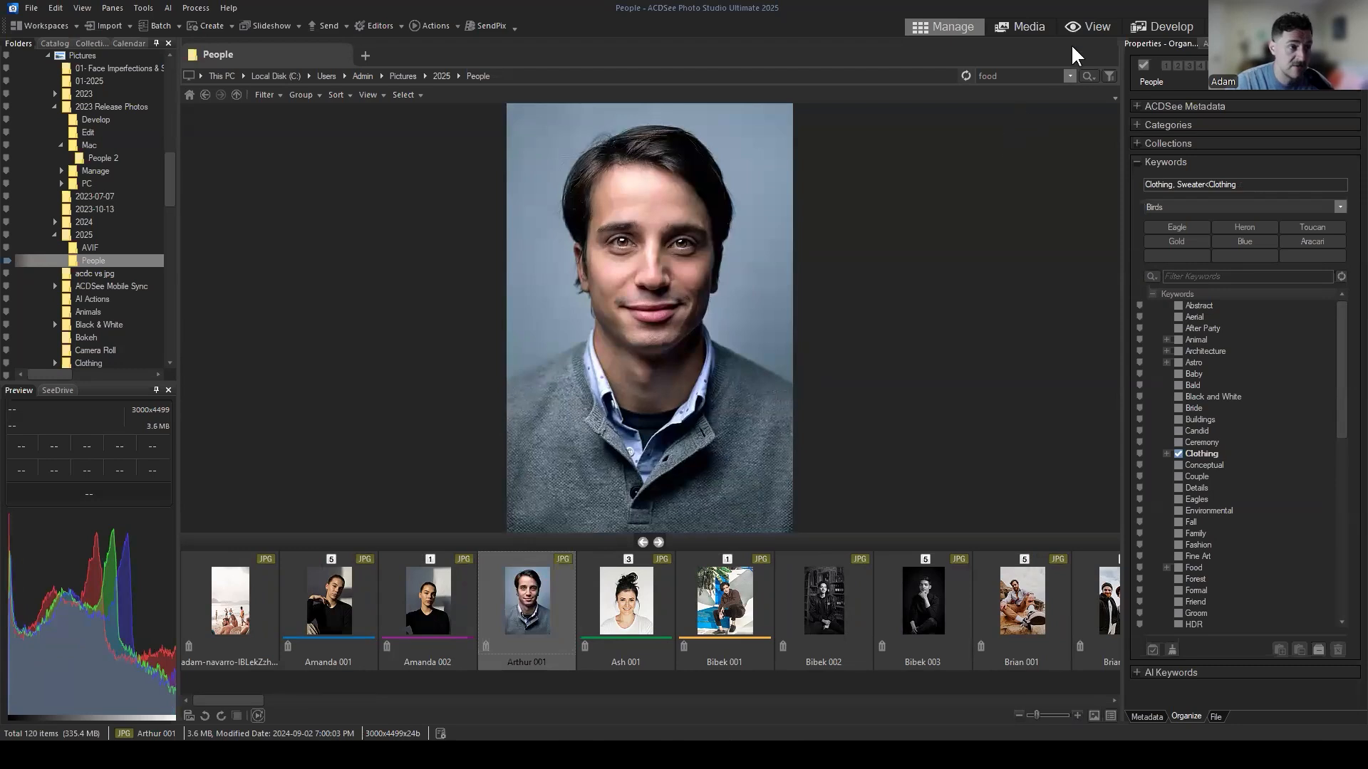
click(1086, 27)
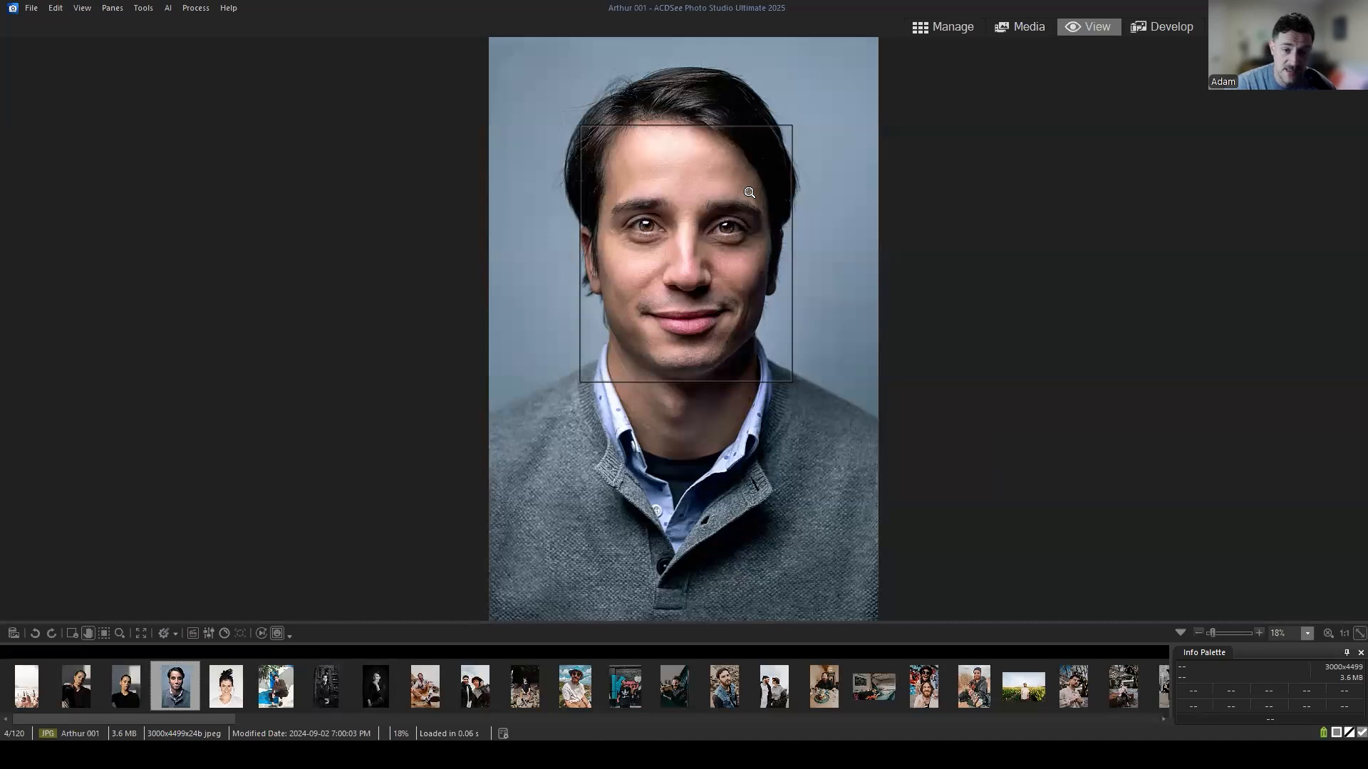
Toggle the face outline on the Arthur 001 portrait off and on repeatedly, leaving it switched on.
click(277, 633)
click(276, 630)
click(276, 630)
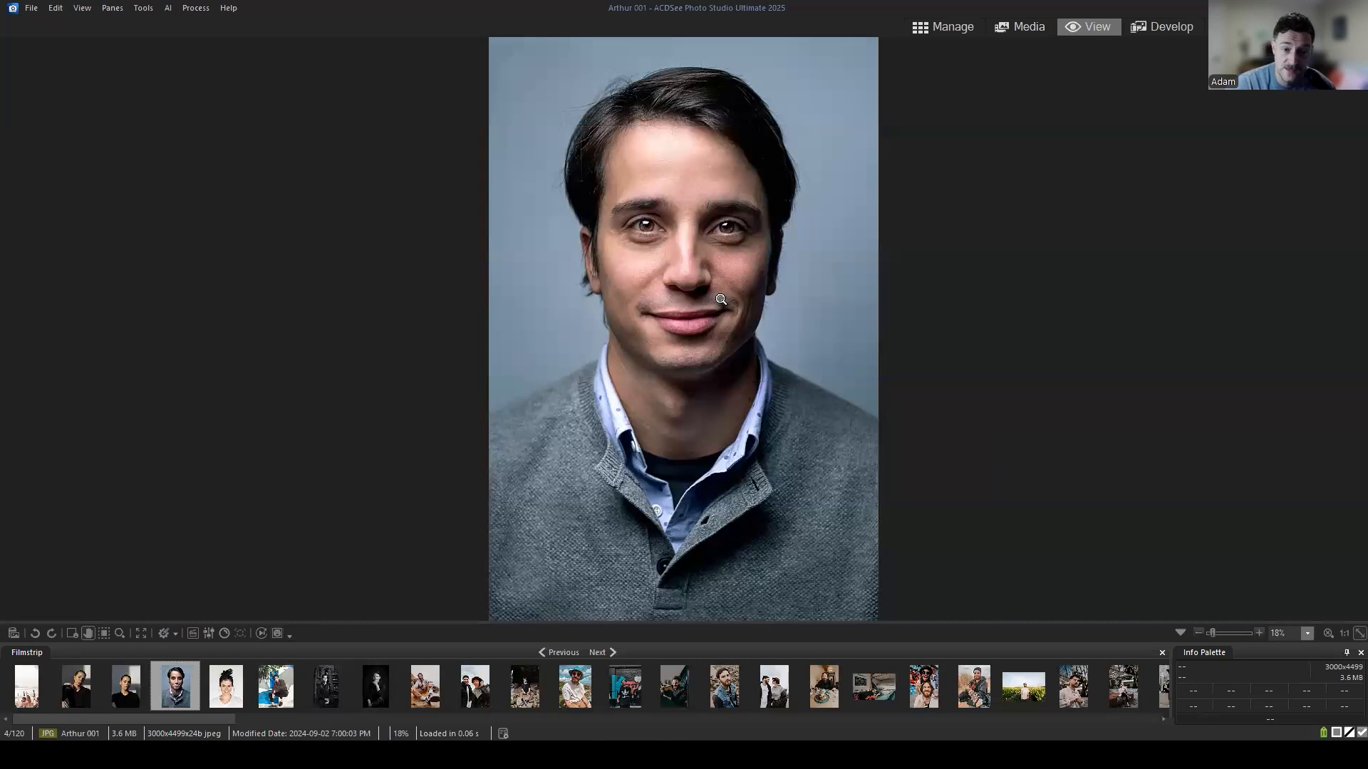
click(277, 633)
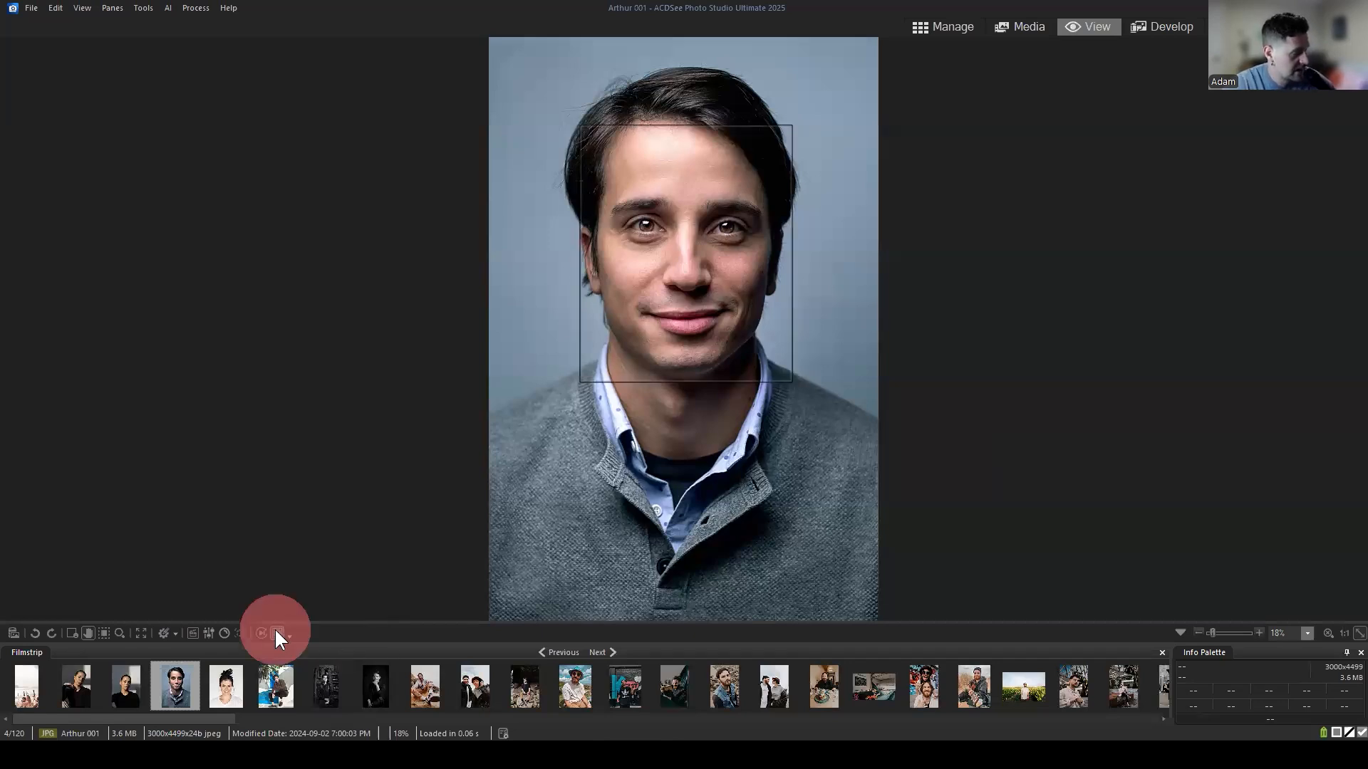
click(277, 633)
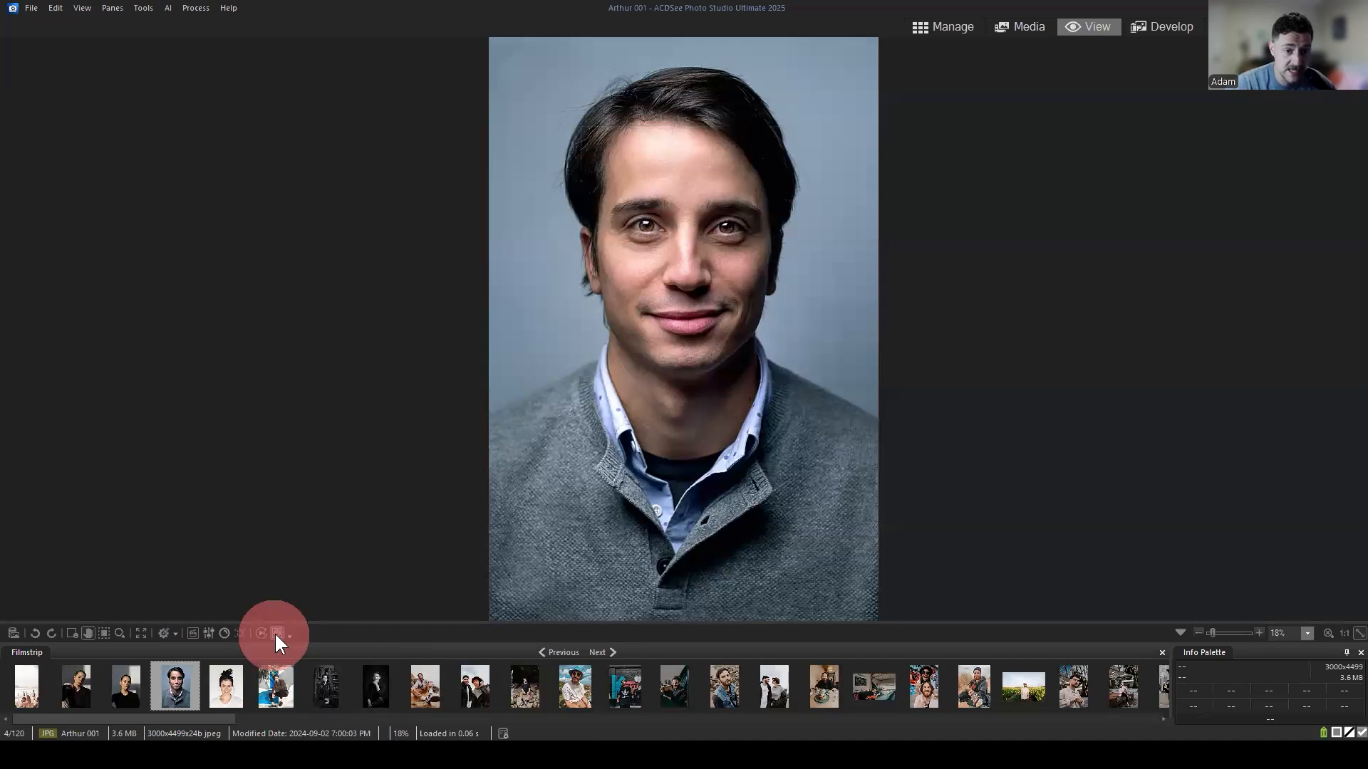
click(280, 634)
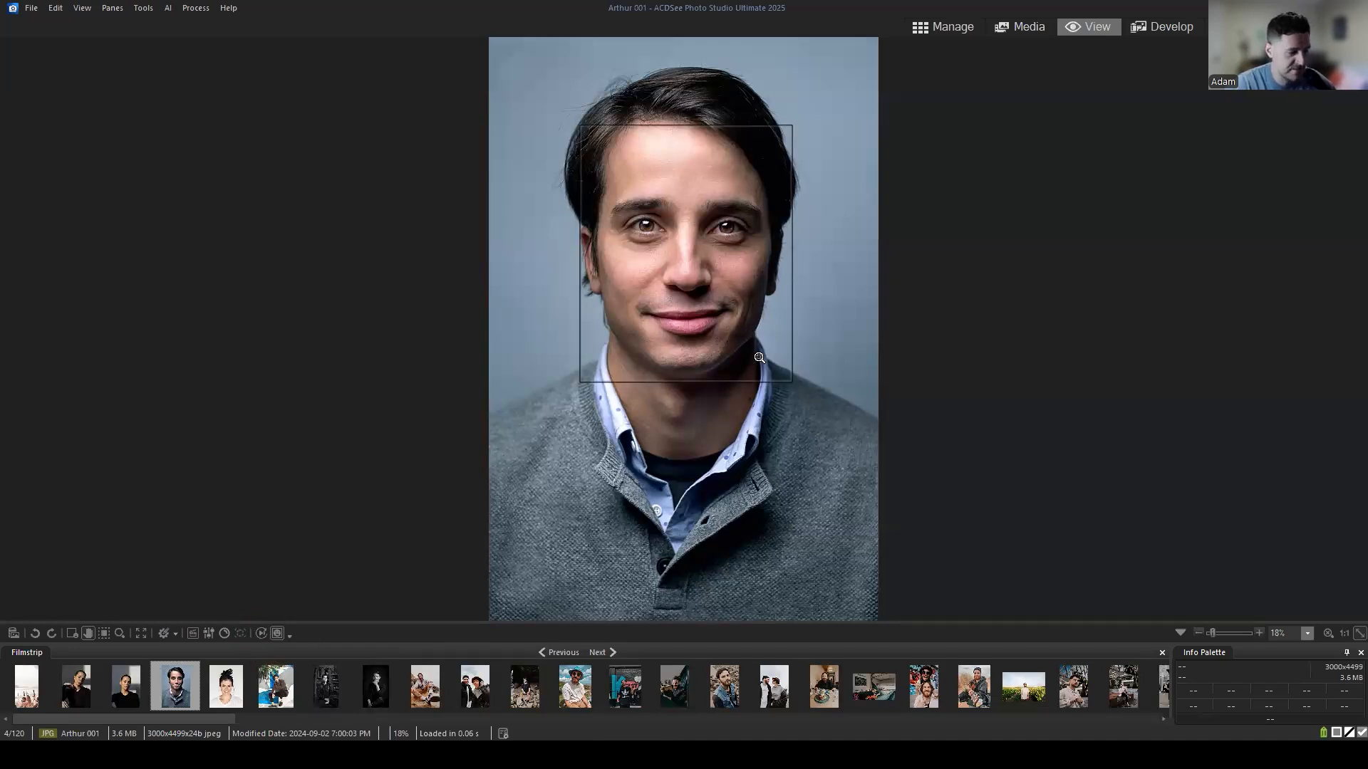
Compare the face outlines and name labels on the photos Brian 011, Arthur 001 and Brian 012.
click(926, 693)
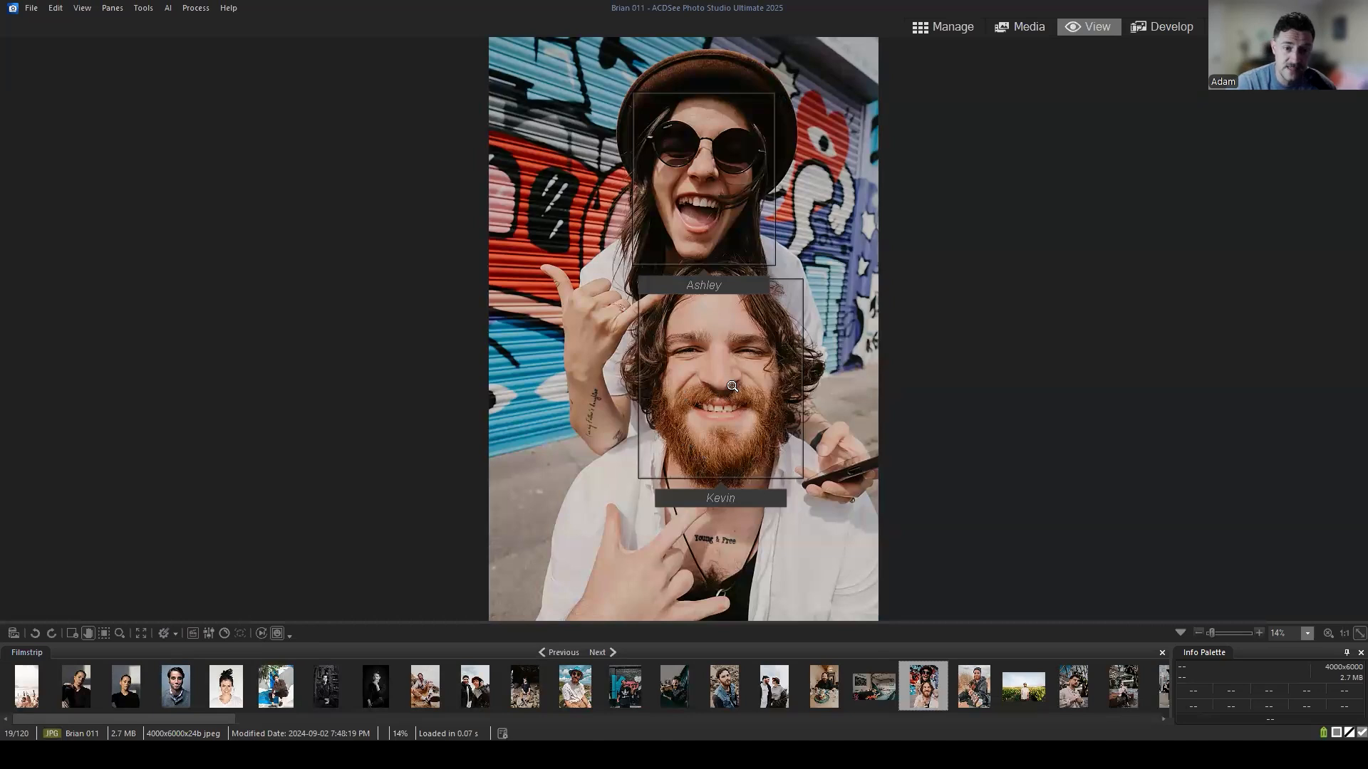
click(187, 682)
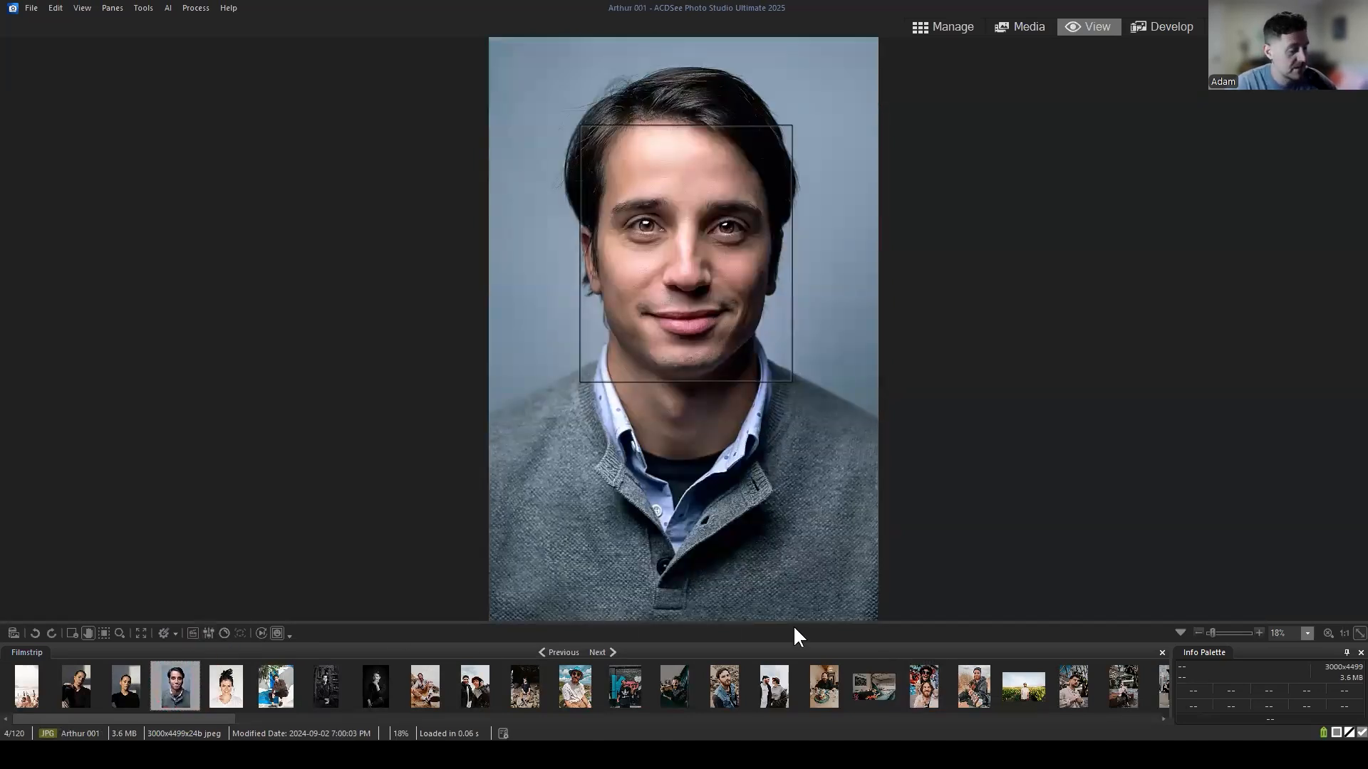
click(926, 690)
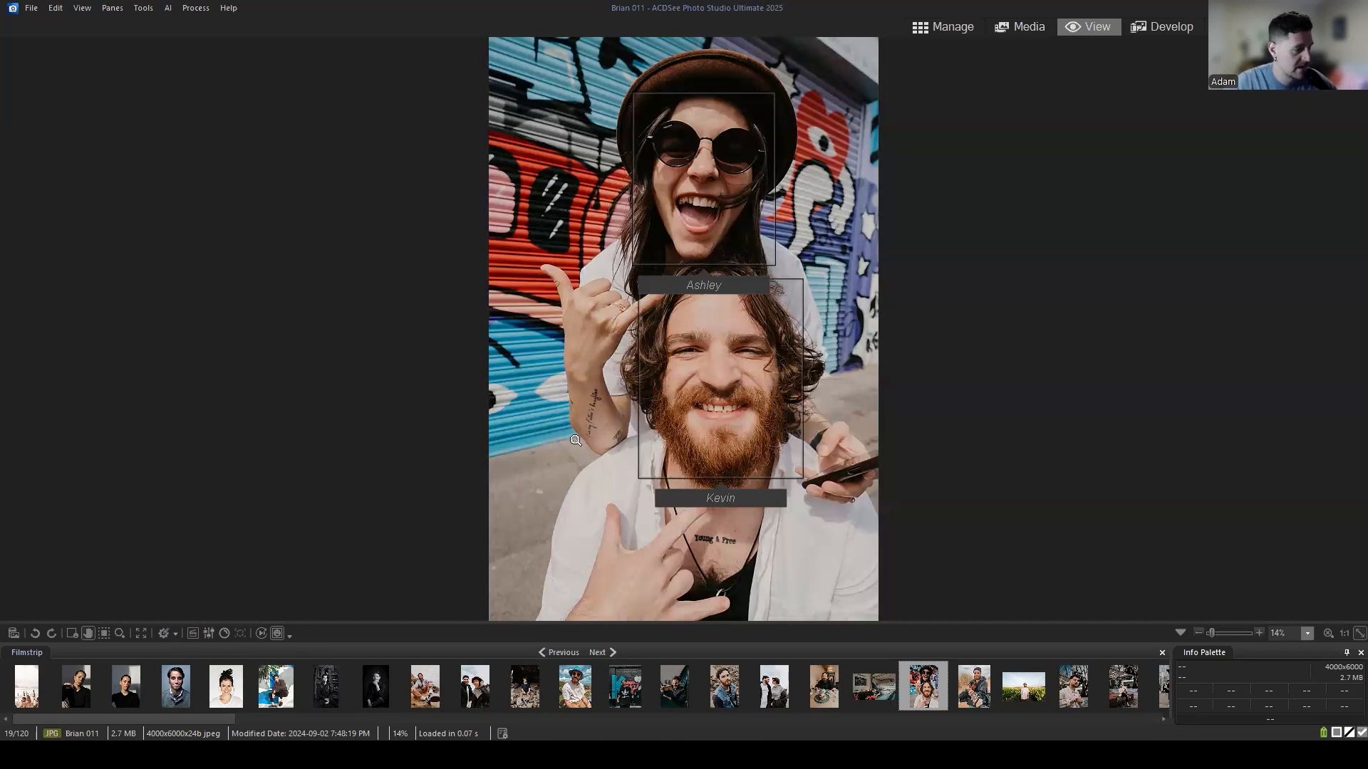
click(976, 689)
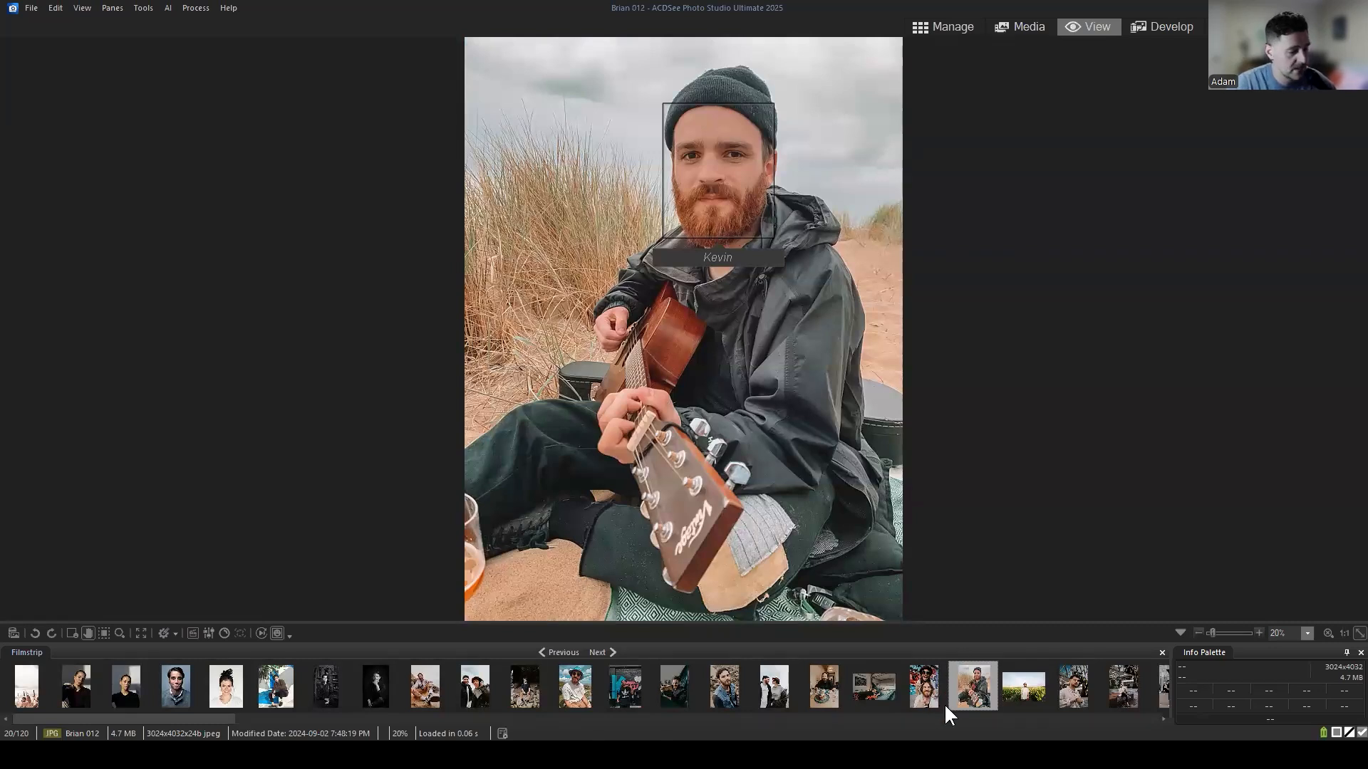
Reopen Arthur 001, assign a person's name to its unnamed face, and leave the face selection tool with face outlines shown.
click(178, 683)
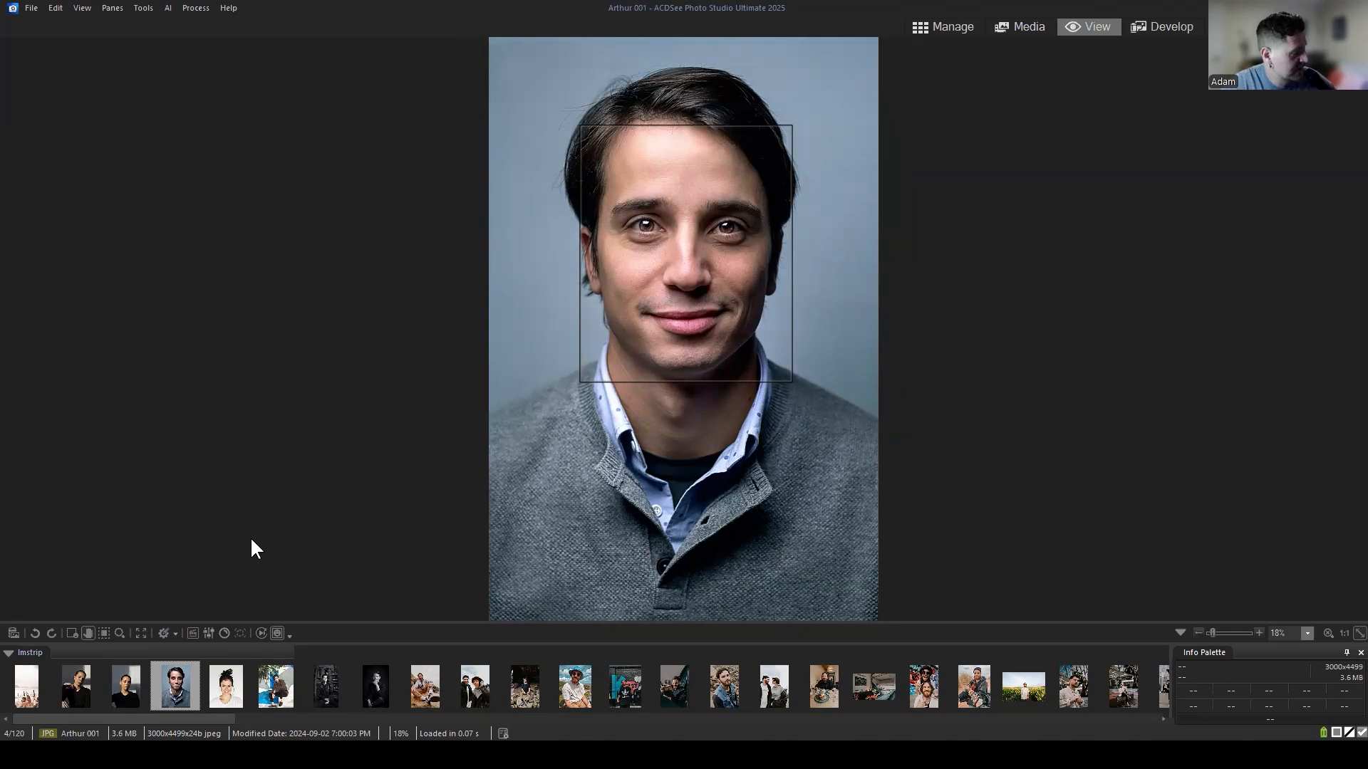
click(70, 633)
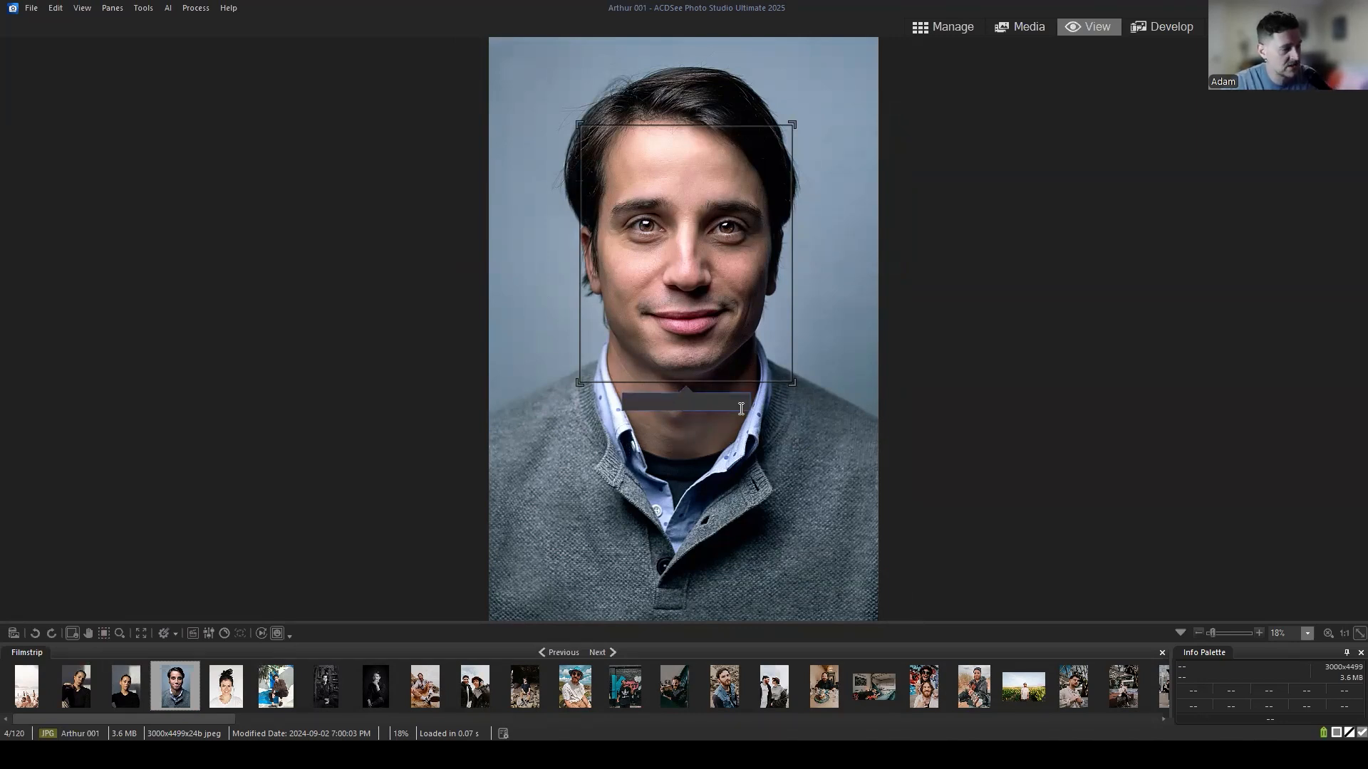
click(695, 402)
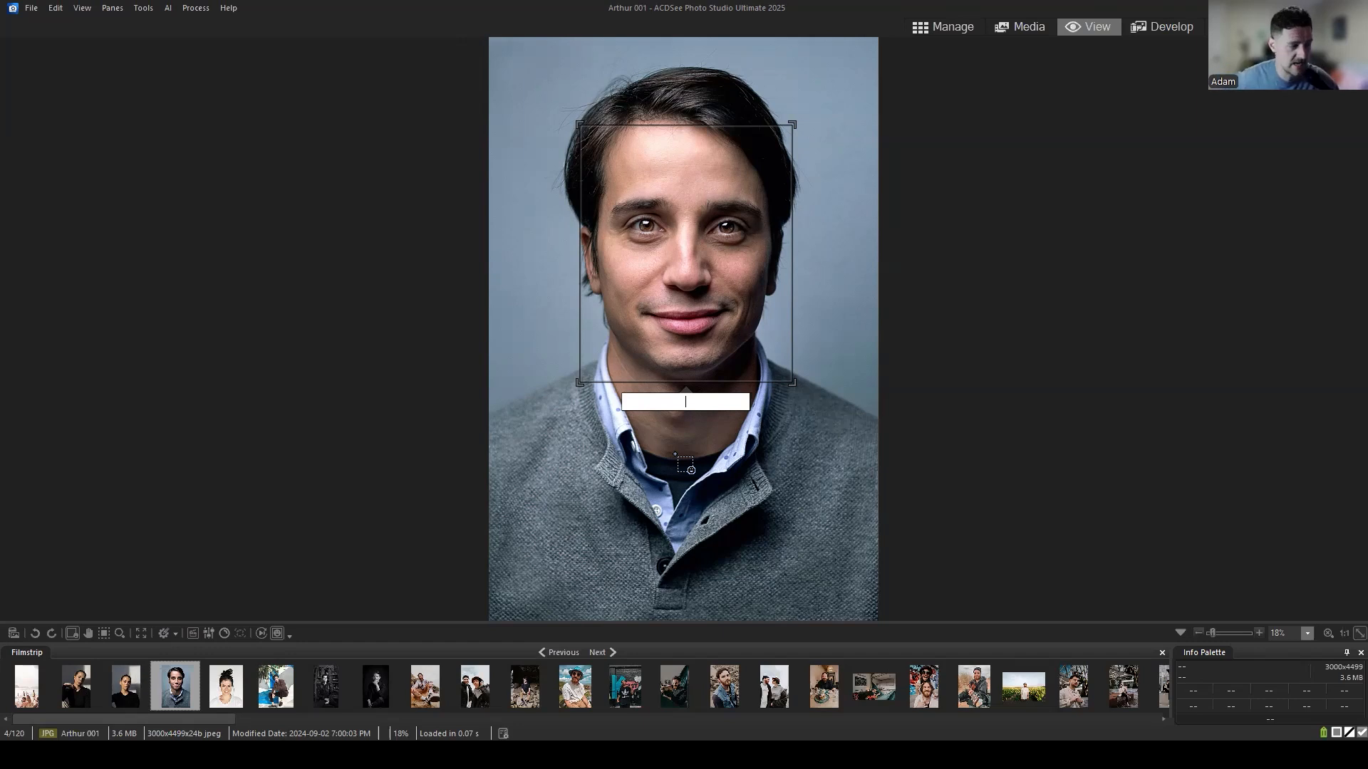
text(Norman)
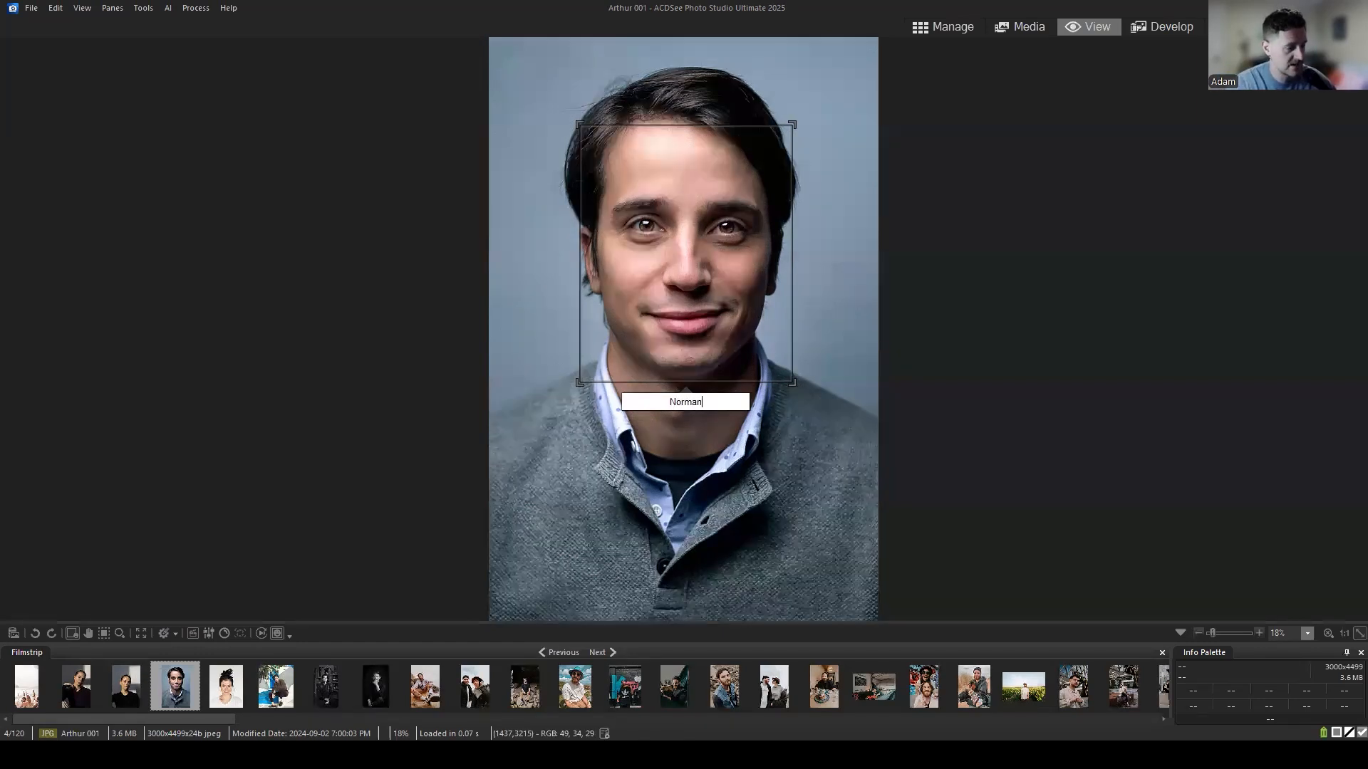
key(Return)
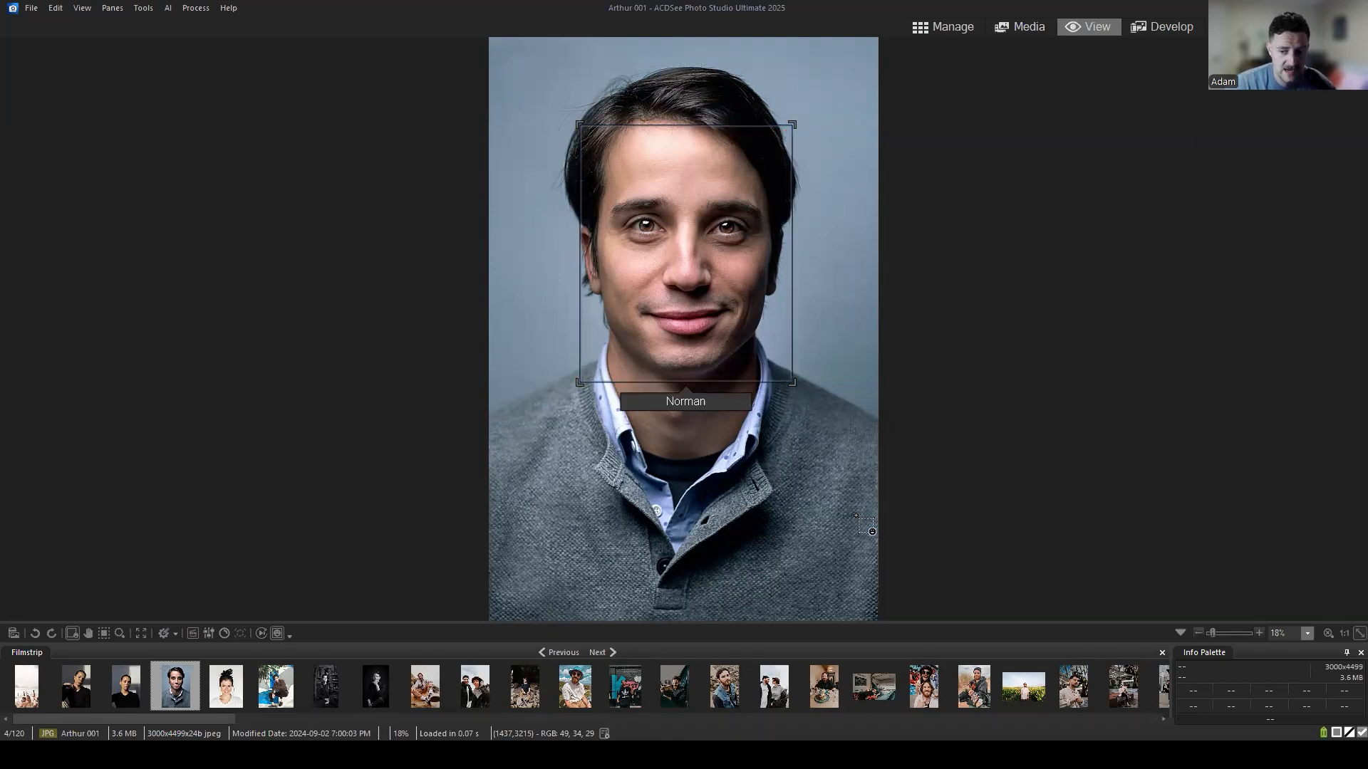
click(69, 630)
click(71, 634)
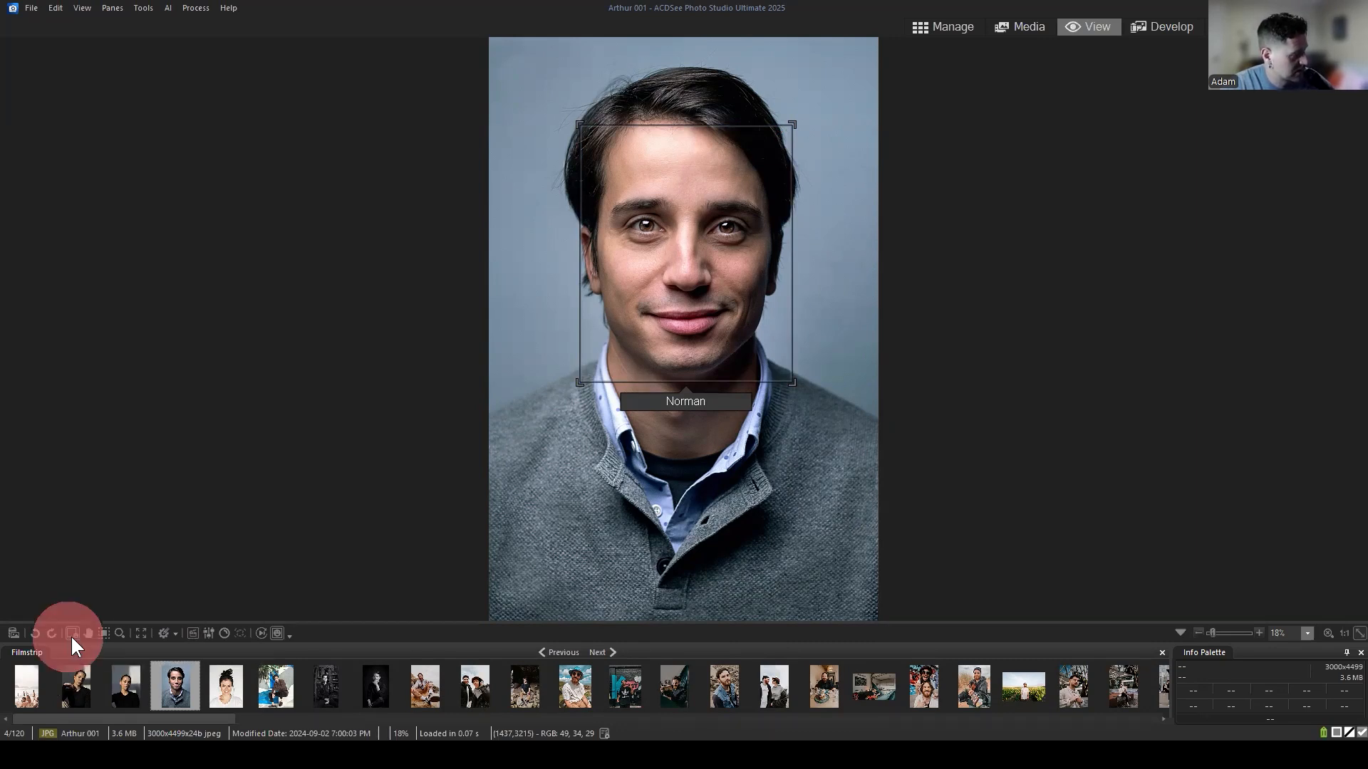
click(277, 634)
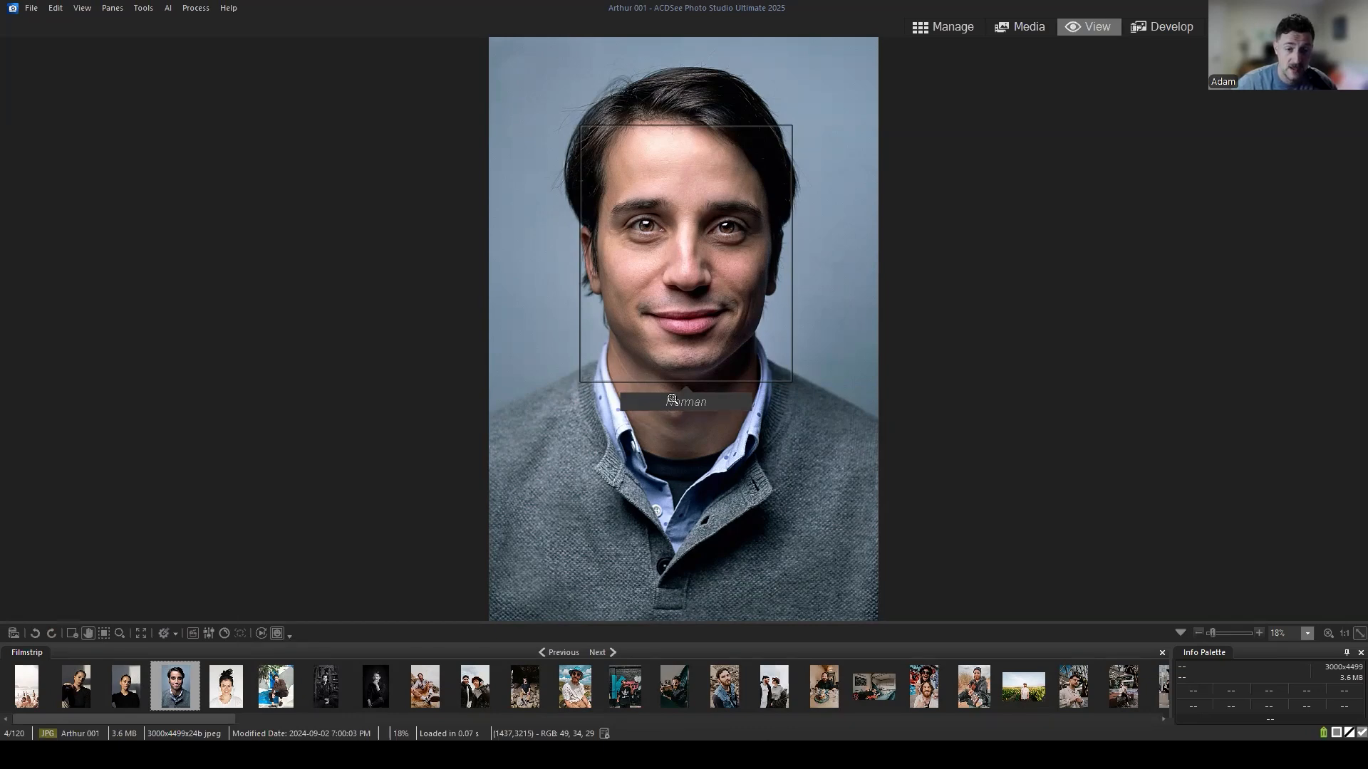
In Manage mode, list the catalog photos assigned to the newly named person and inspect both Arthur 001 files.
click(938, 27)
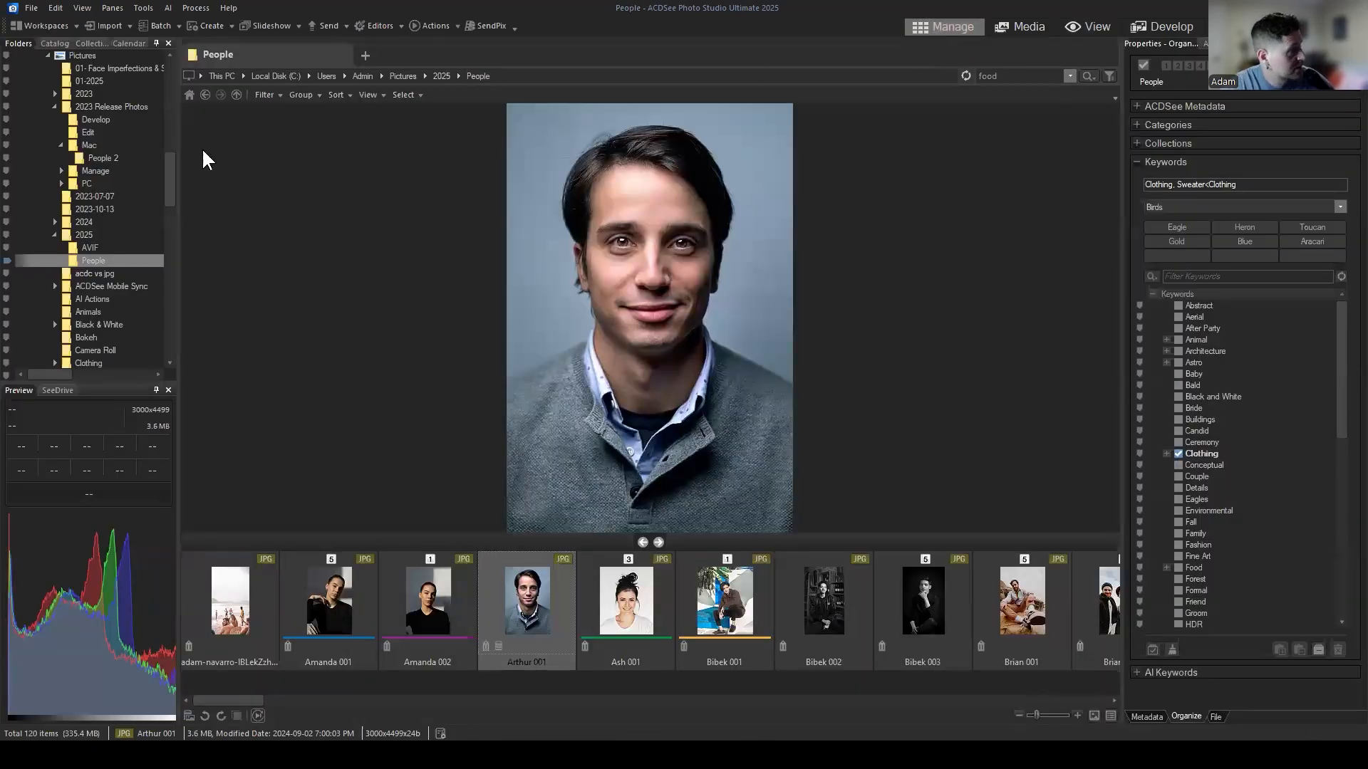
click(55, 43)
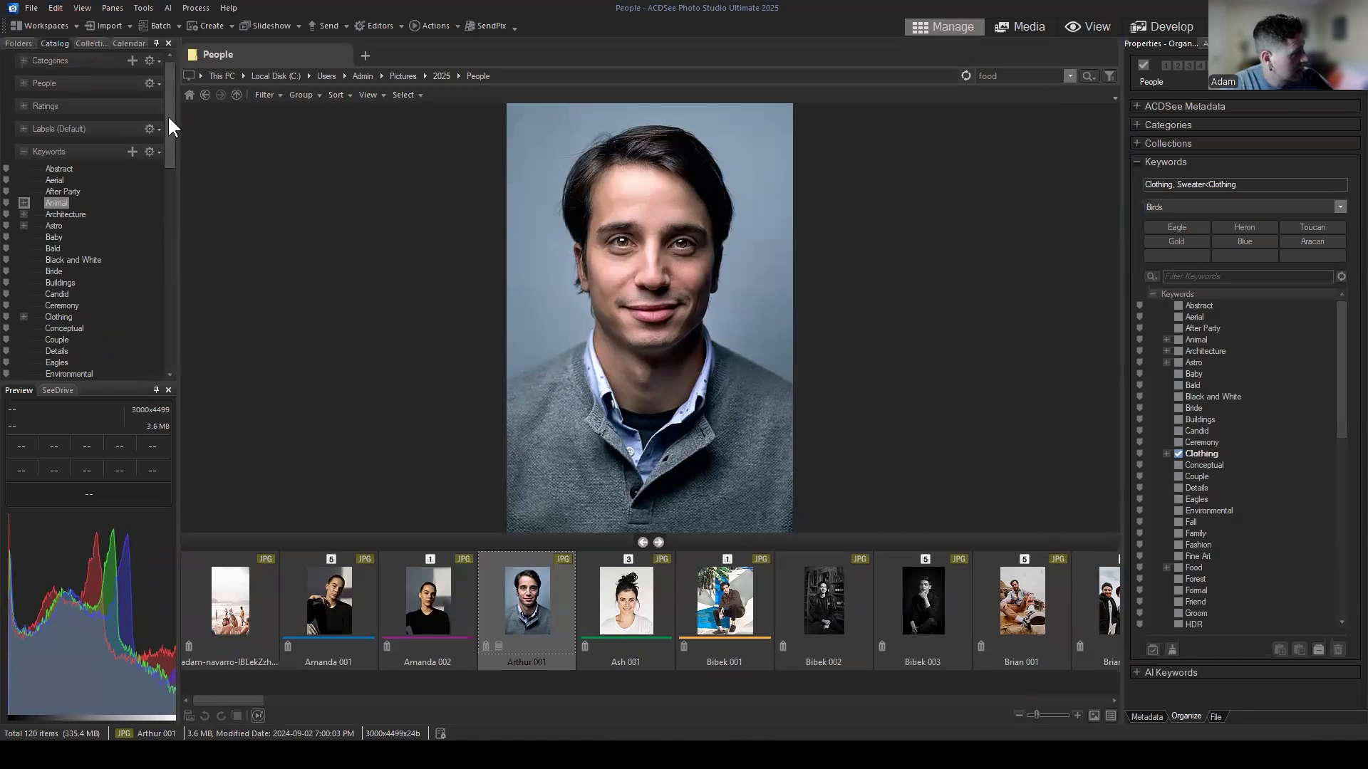
mouse_move(168, 114)
mouse_down()
mouse_move(177, 143)
mouse_move(169, 113)
mouse_up()
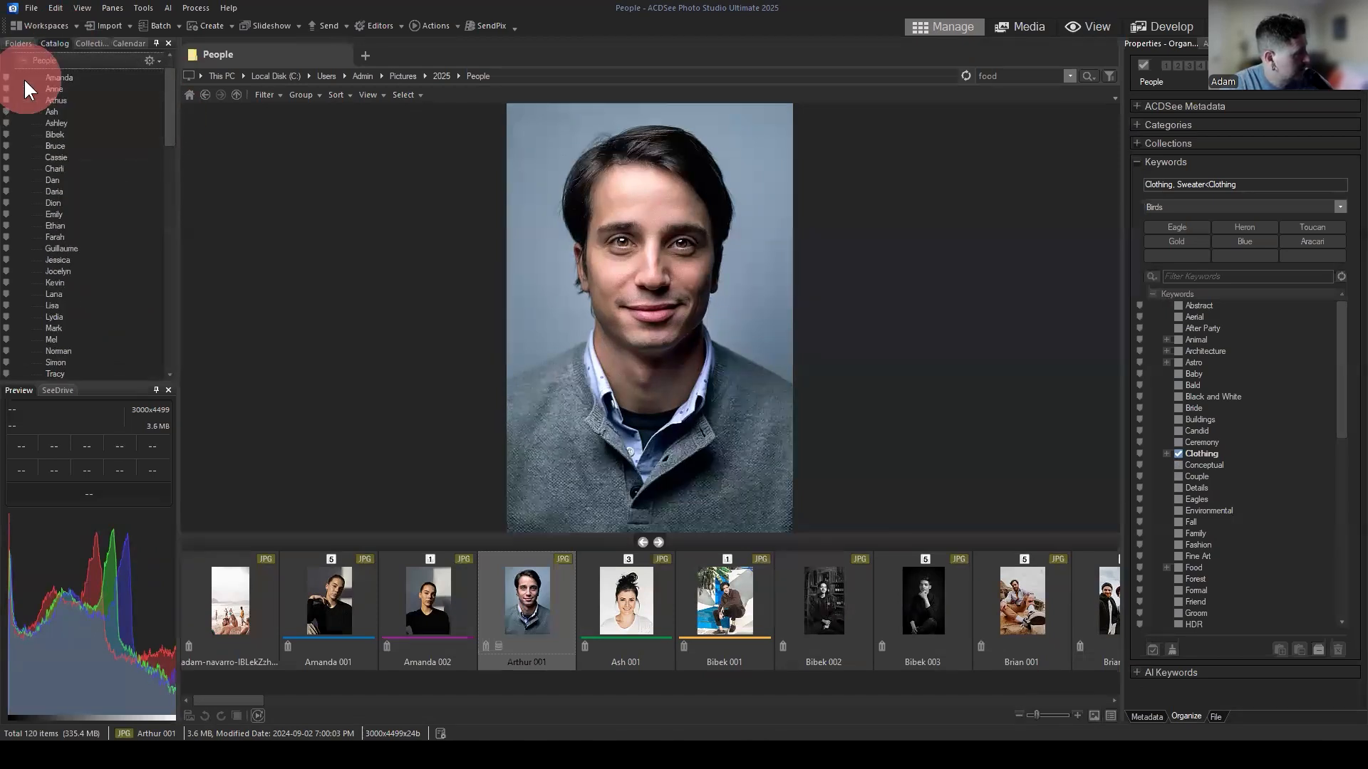
click(24, 81)
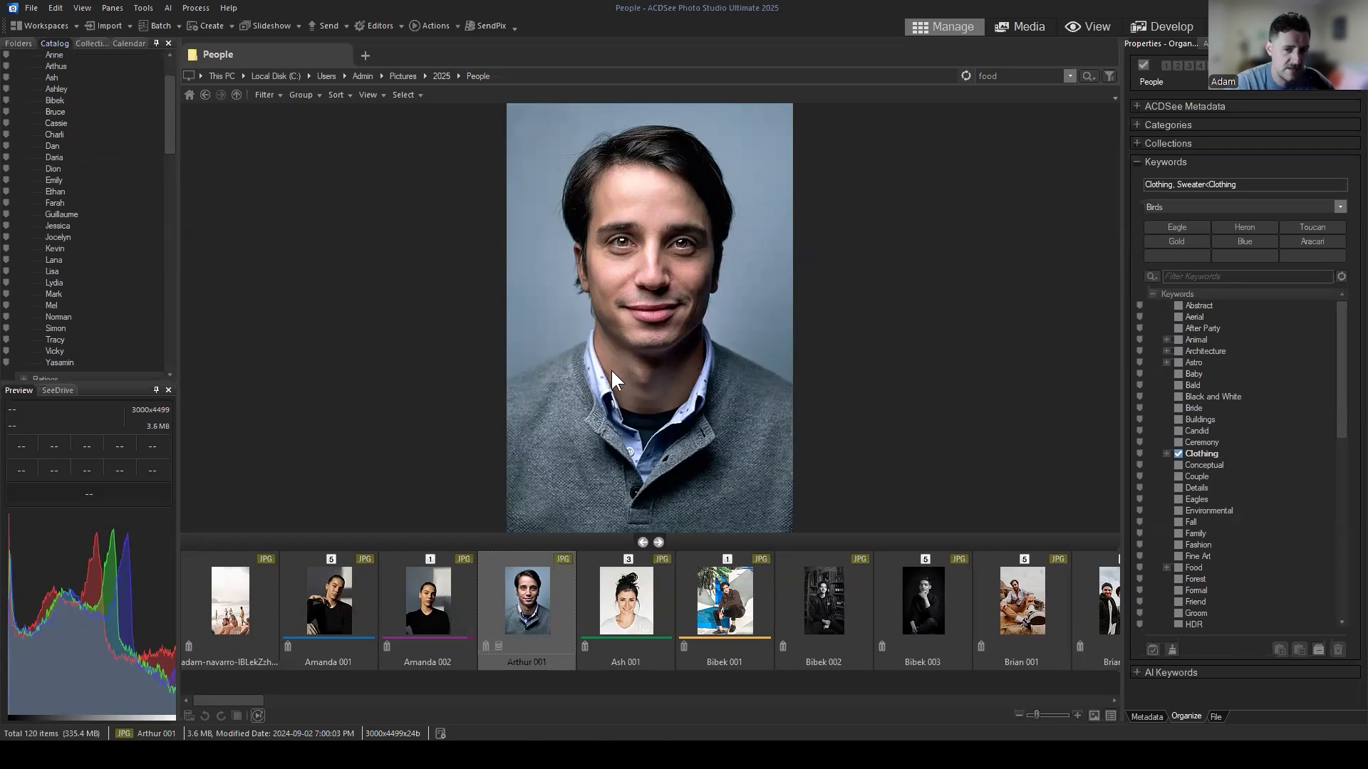
click(61, 317)
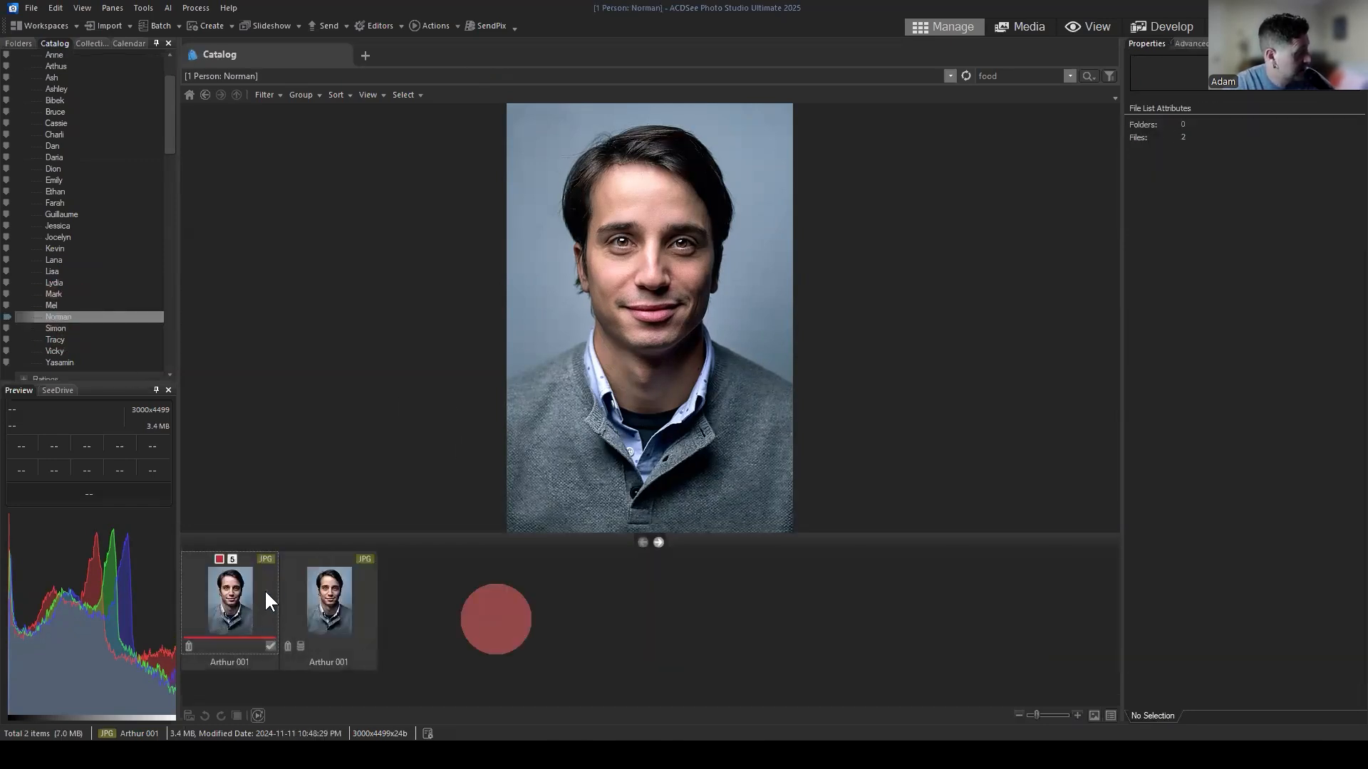
click(288, 595)
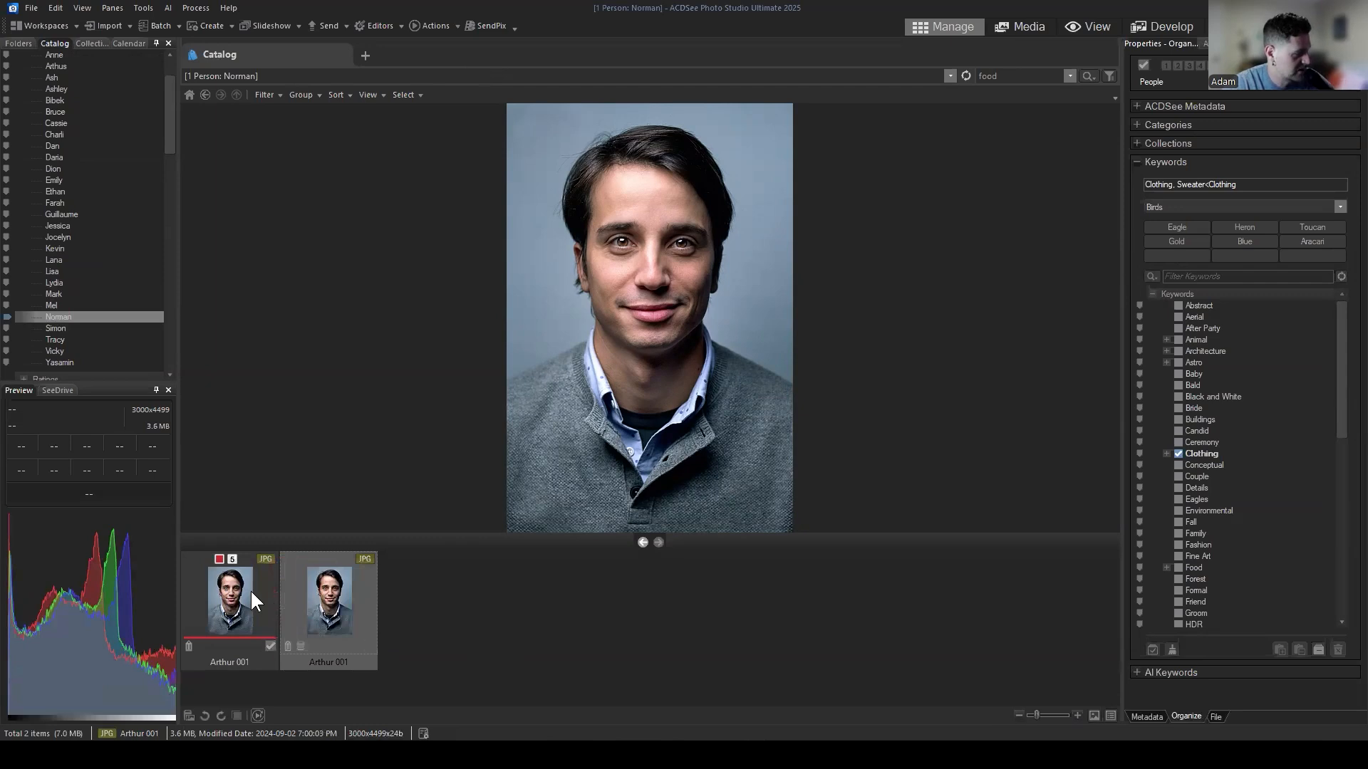
click(249, 590)
click(328, 593)
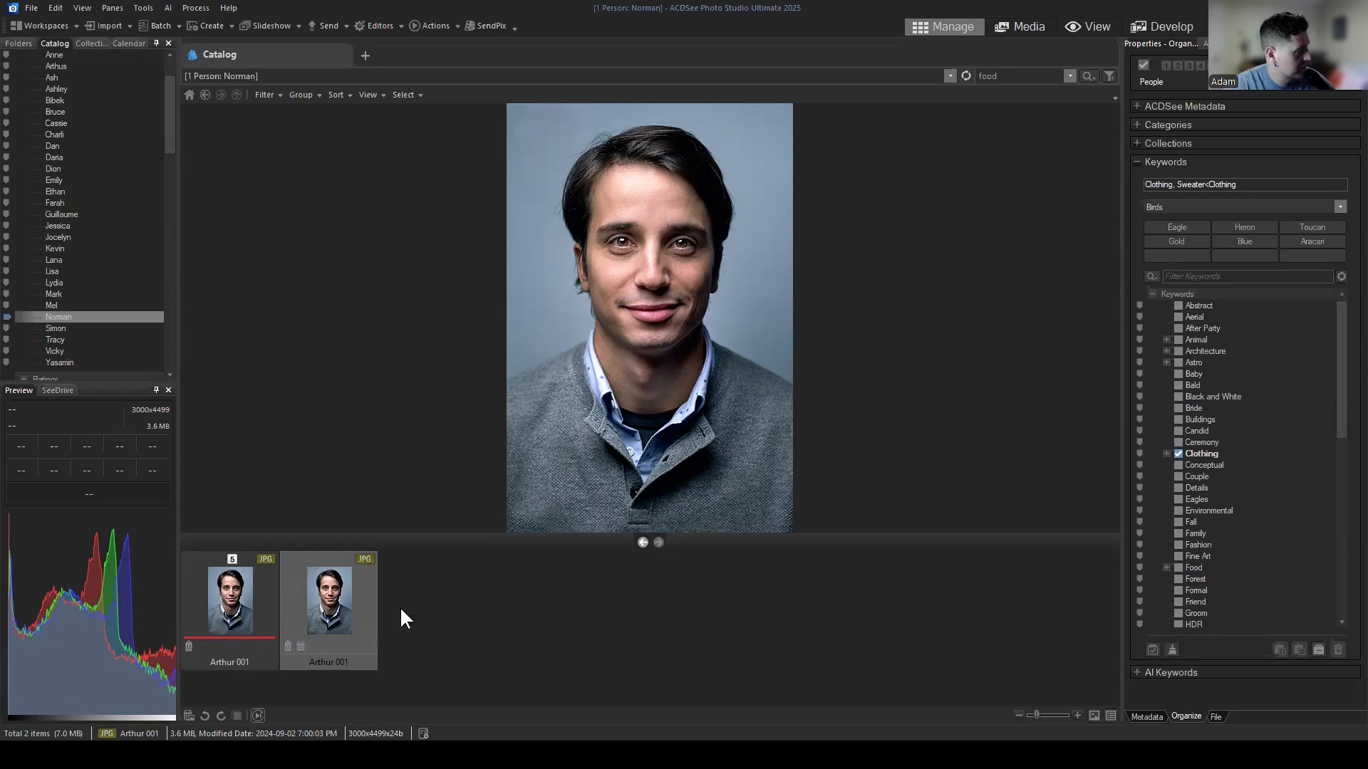
scroll(110, 146, up, 3)
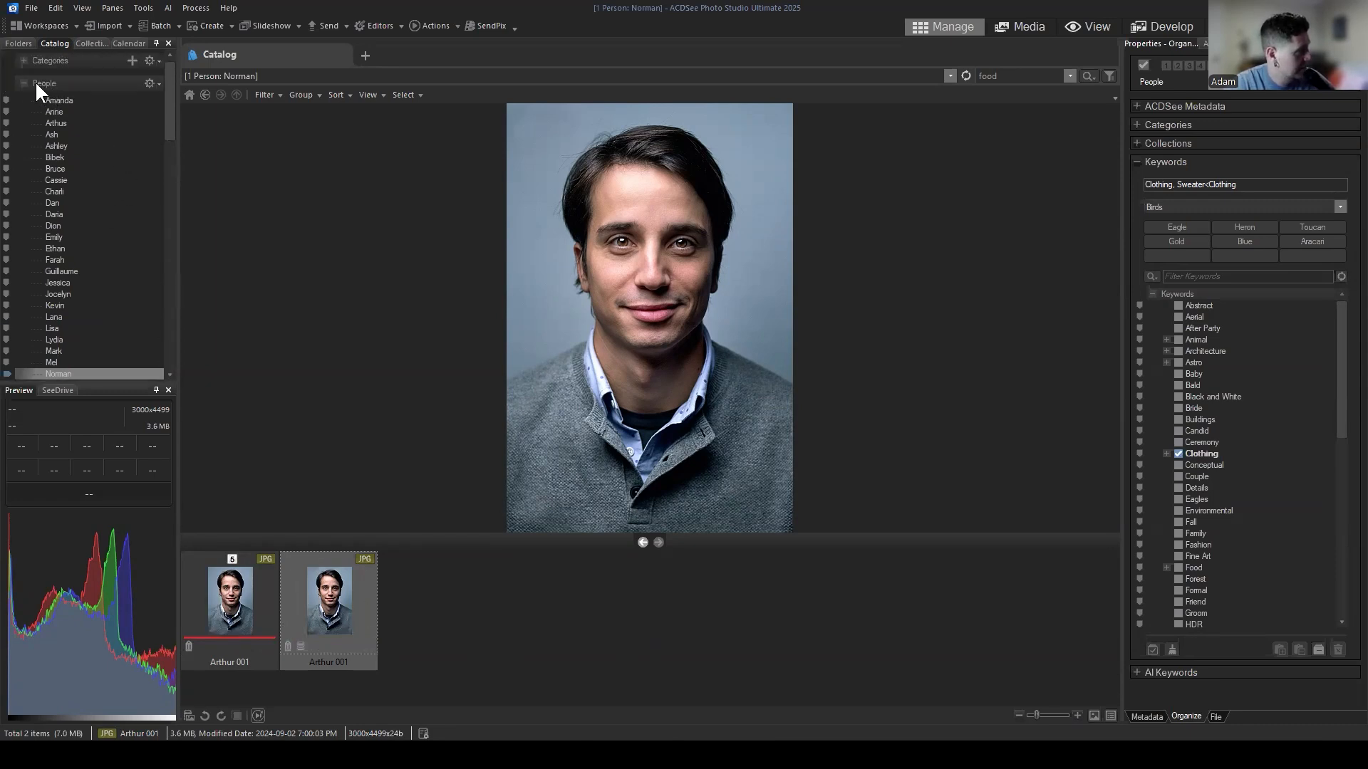
Return to the People folder inside 2025 and open the photo Amanda 002 in View mode.
click(20, 43)
click(96, 260)
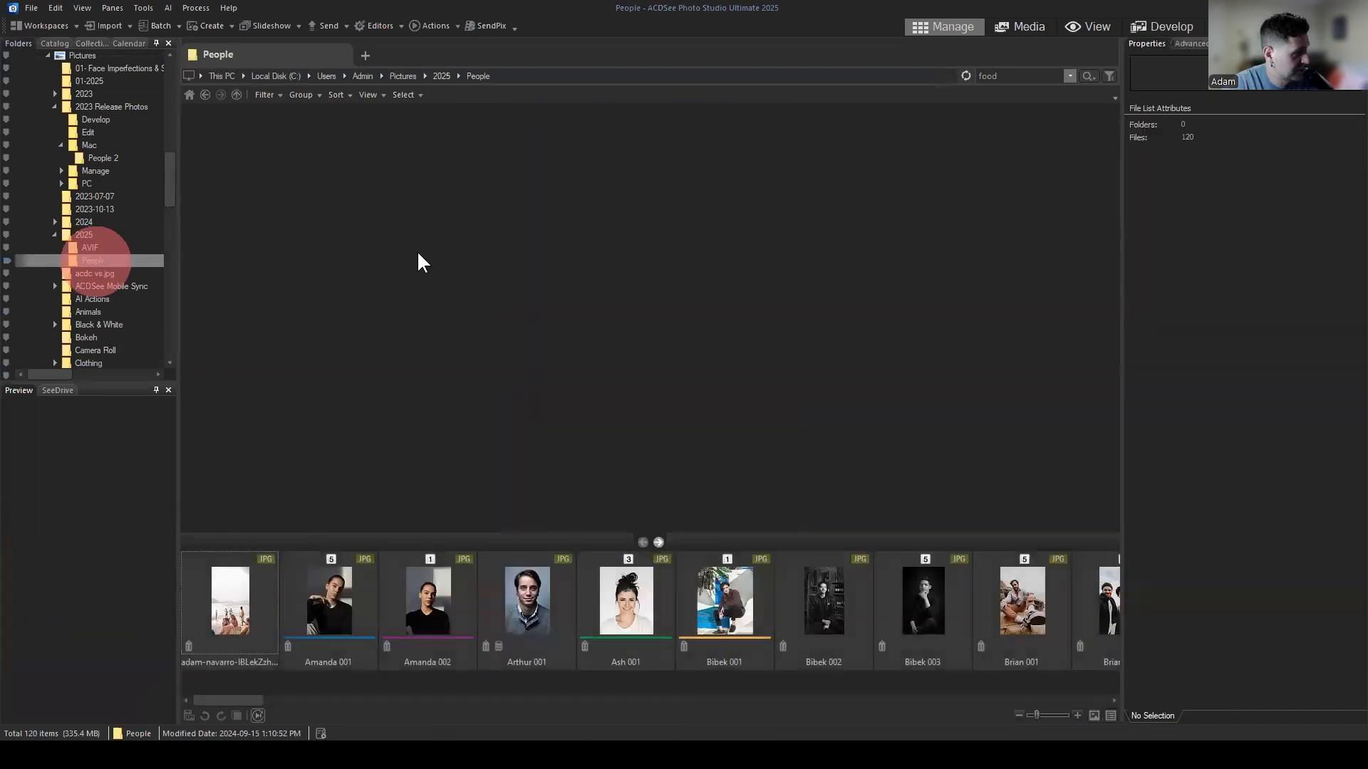
click(428, 602)
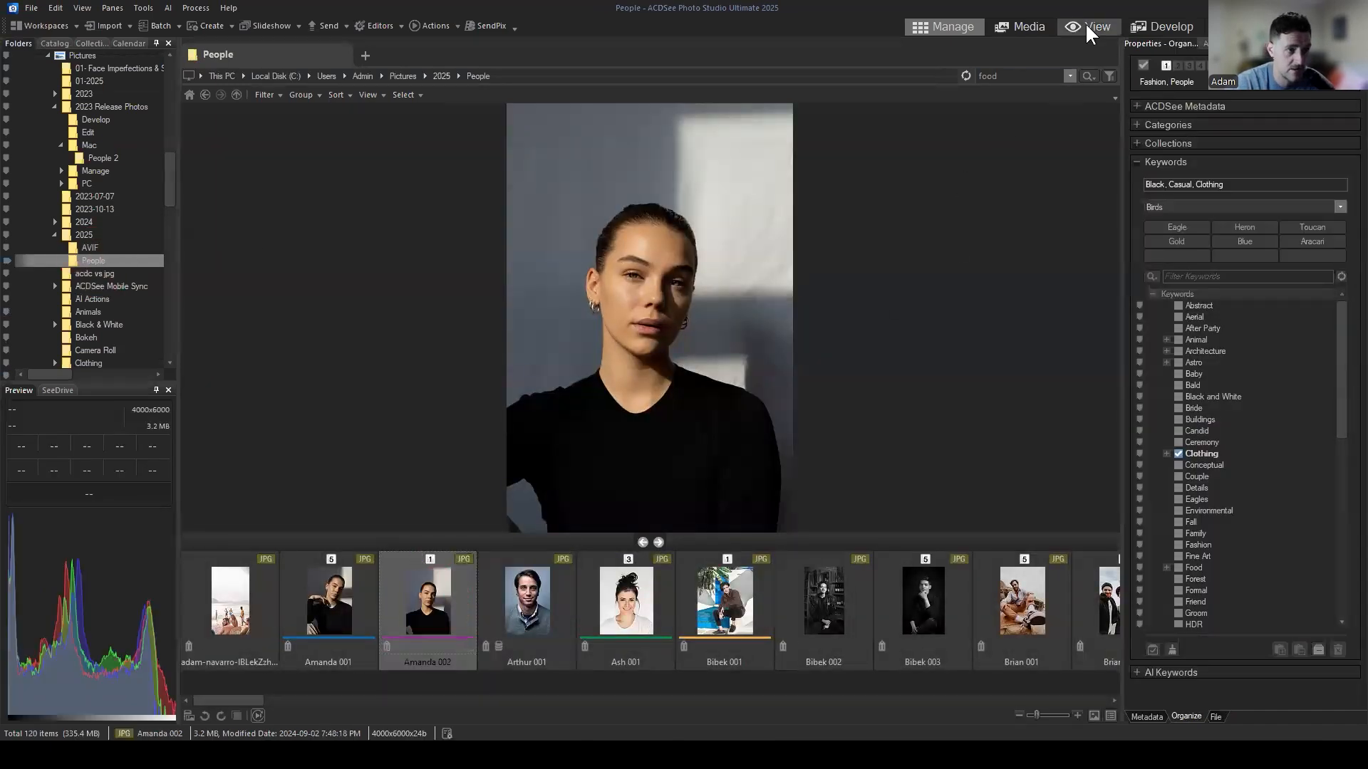
click(1087, 26)
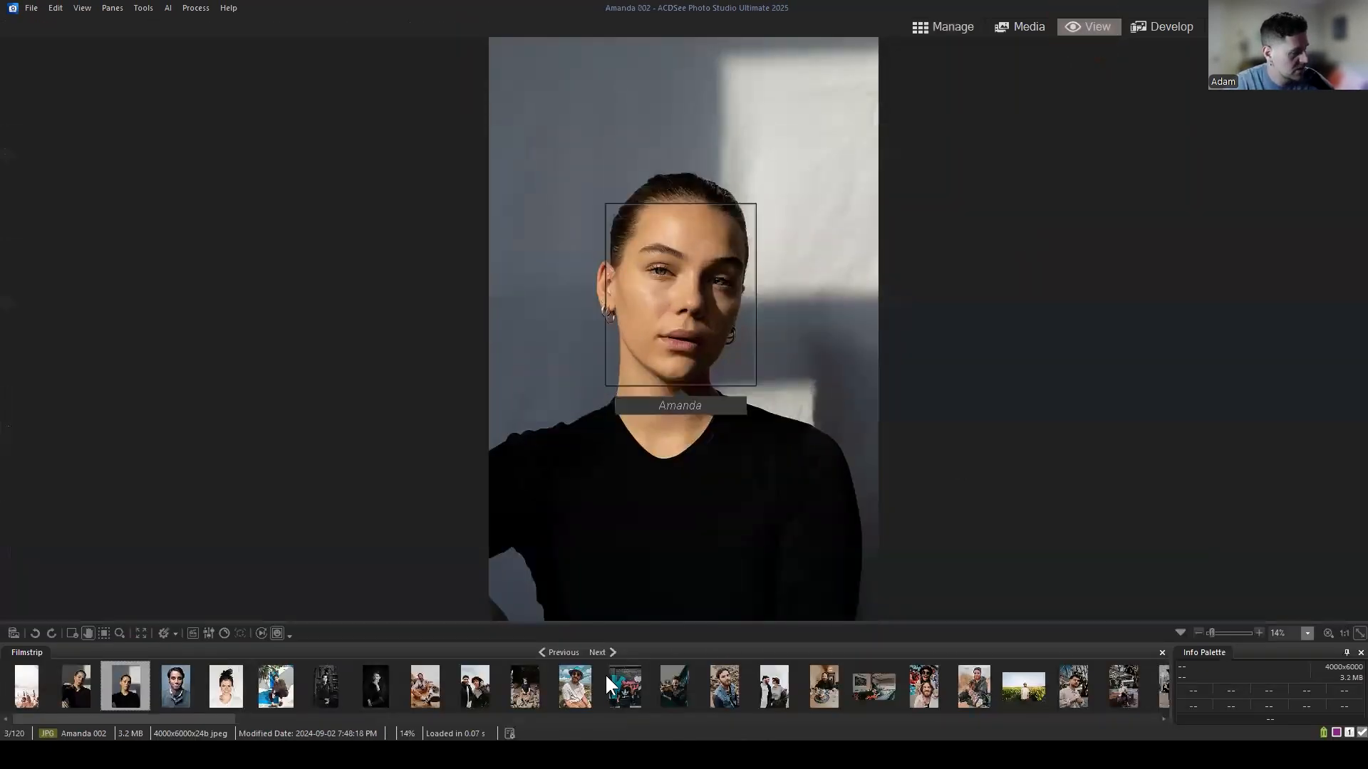
Browse further along the filmstrip to the couple's photos and compare the face labels from Lana 001 through Lana 006.
click(474, 686)
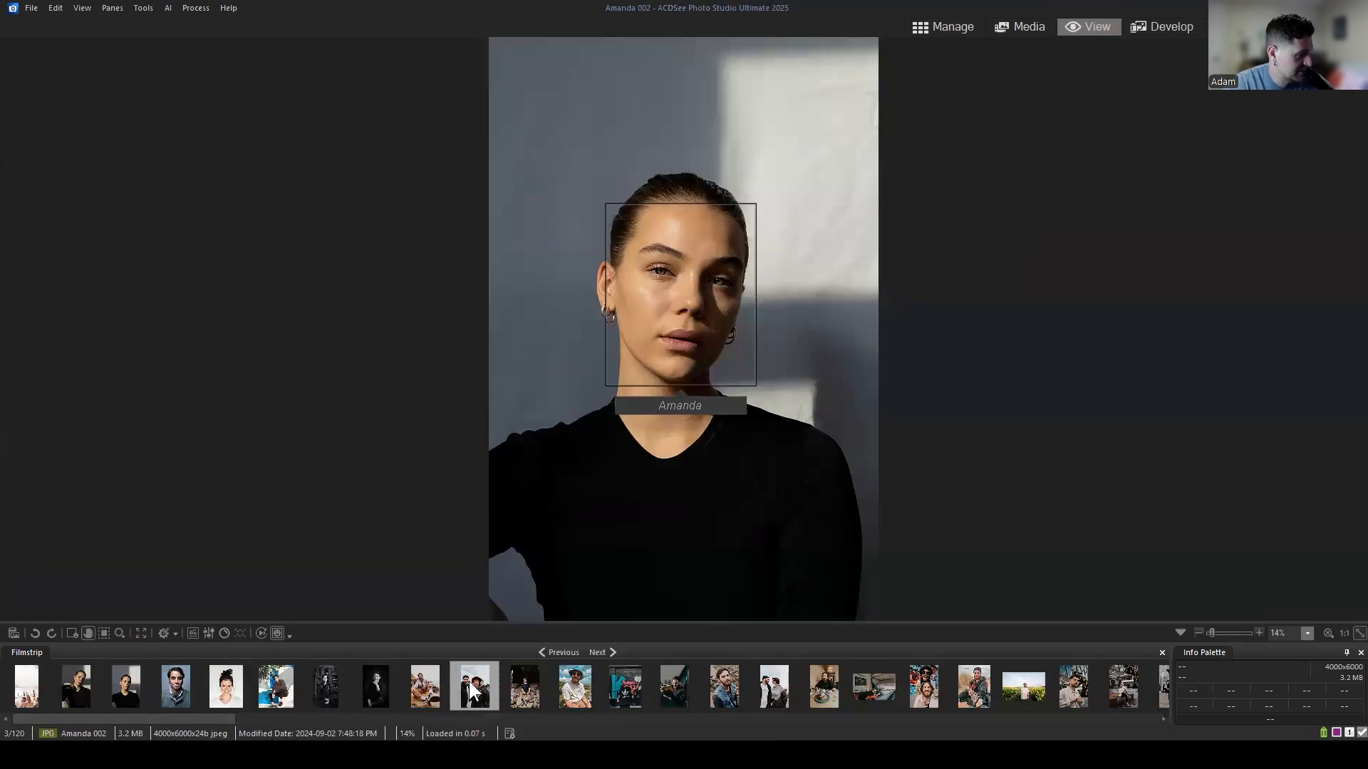
drag(204, 720, 598, 732)
click(618, 686)
click(668, 686)
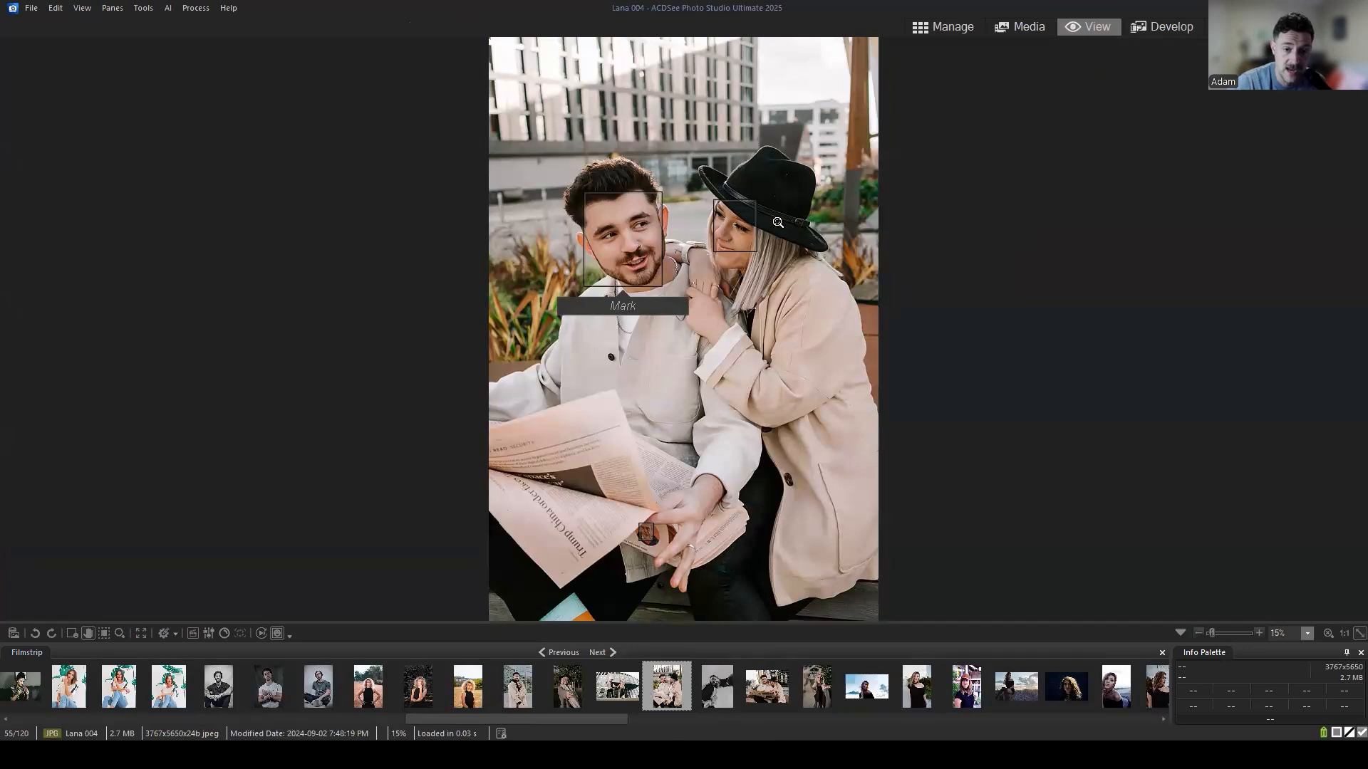
click(617, 688)
click(567, 685)
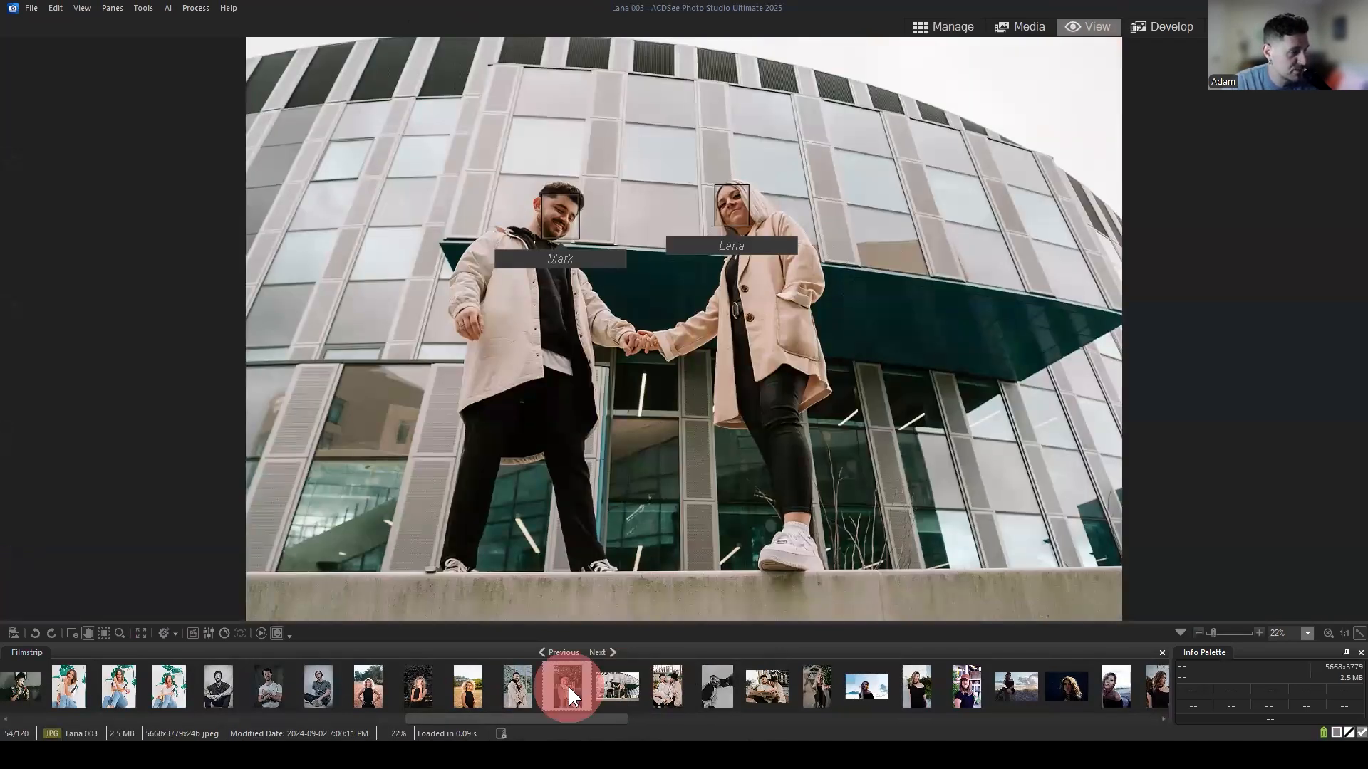
click(526, 677)
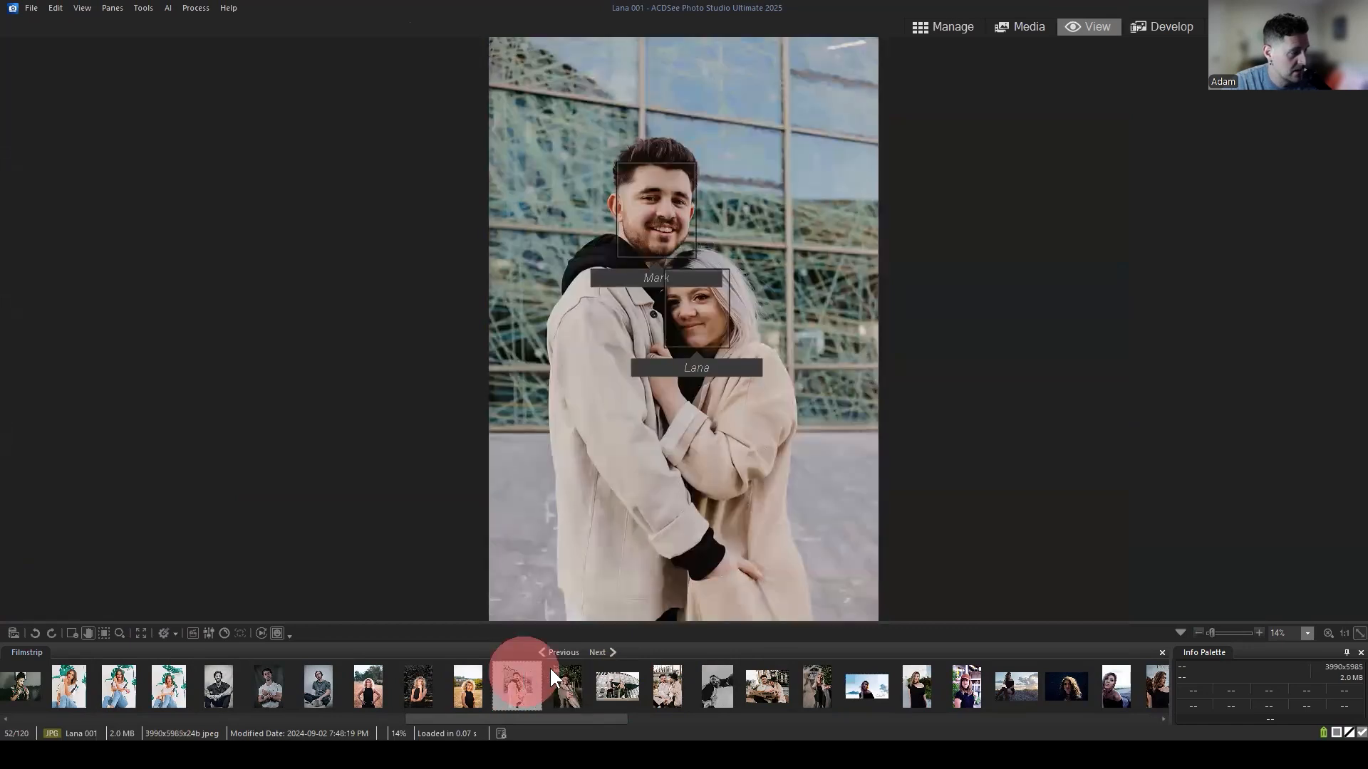
click(564, 684)
click(617, 686)
click(661, 684)
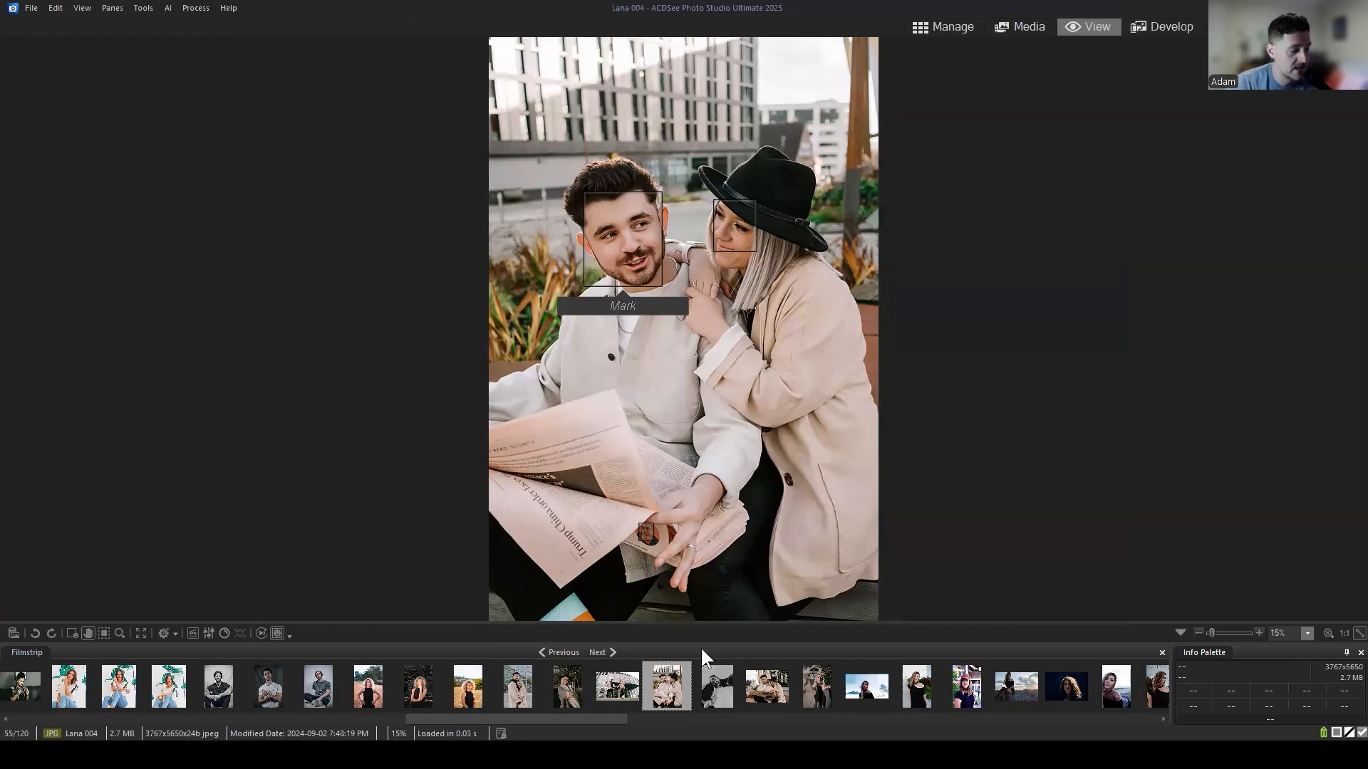
click(716, 685)
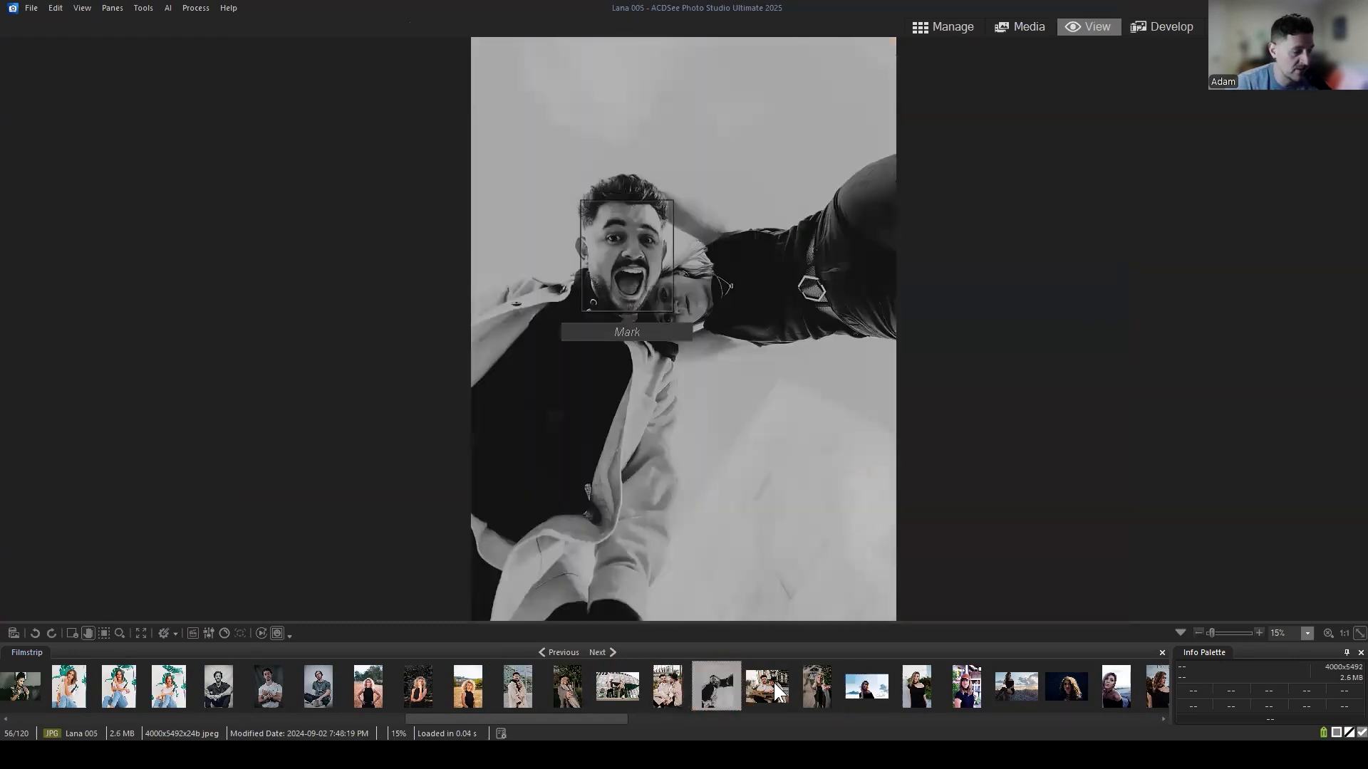
click(773, 683)
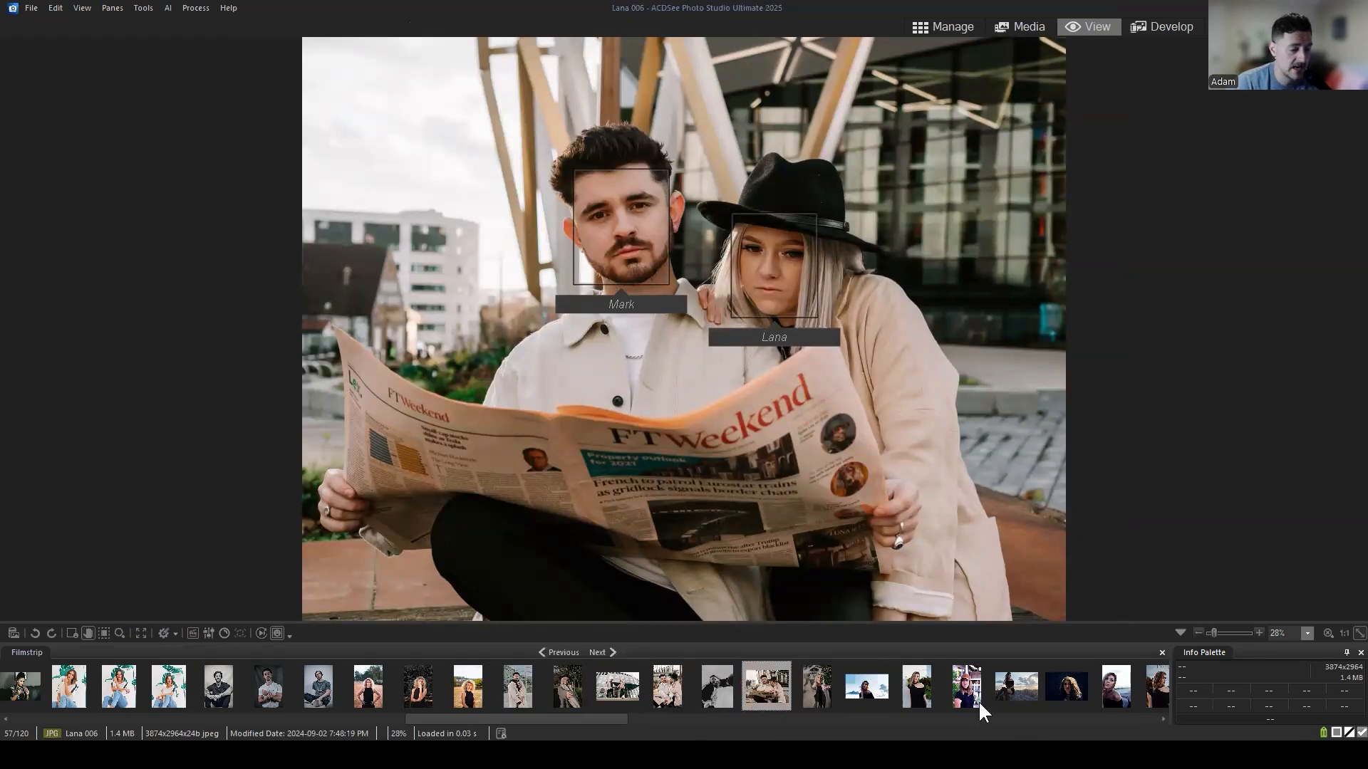
Reopen Lana 004 and assign the woman's name to the unlabelled face under the black hat.
click(667, 686)
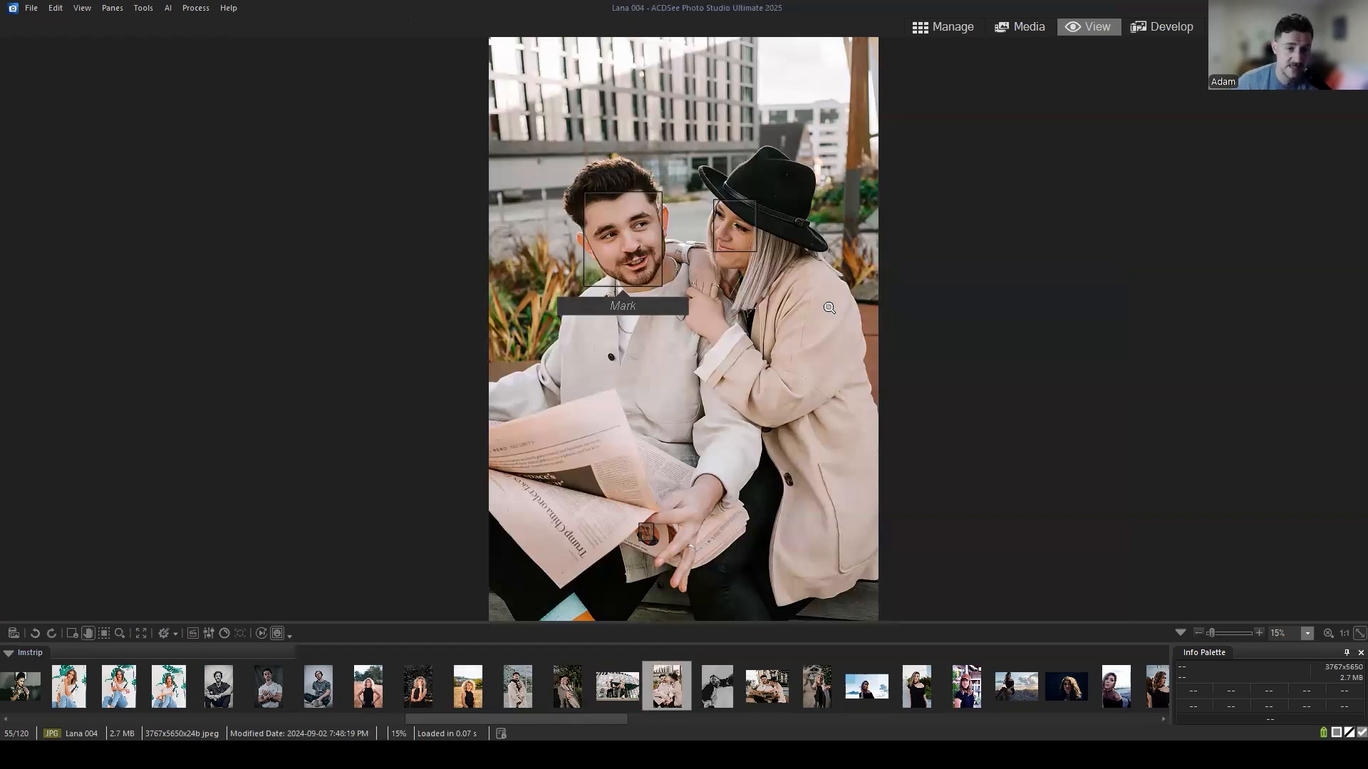
click(73, 633)
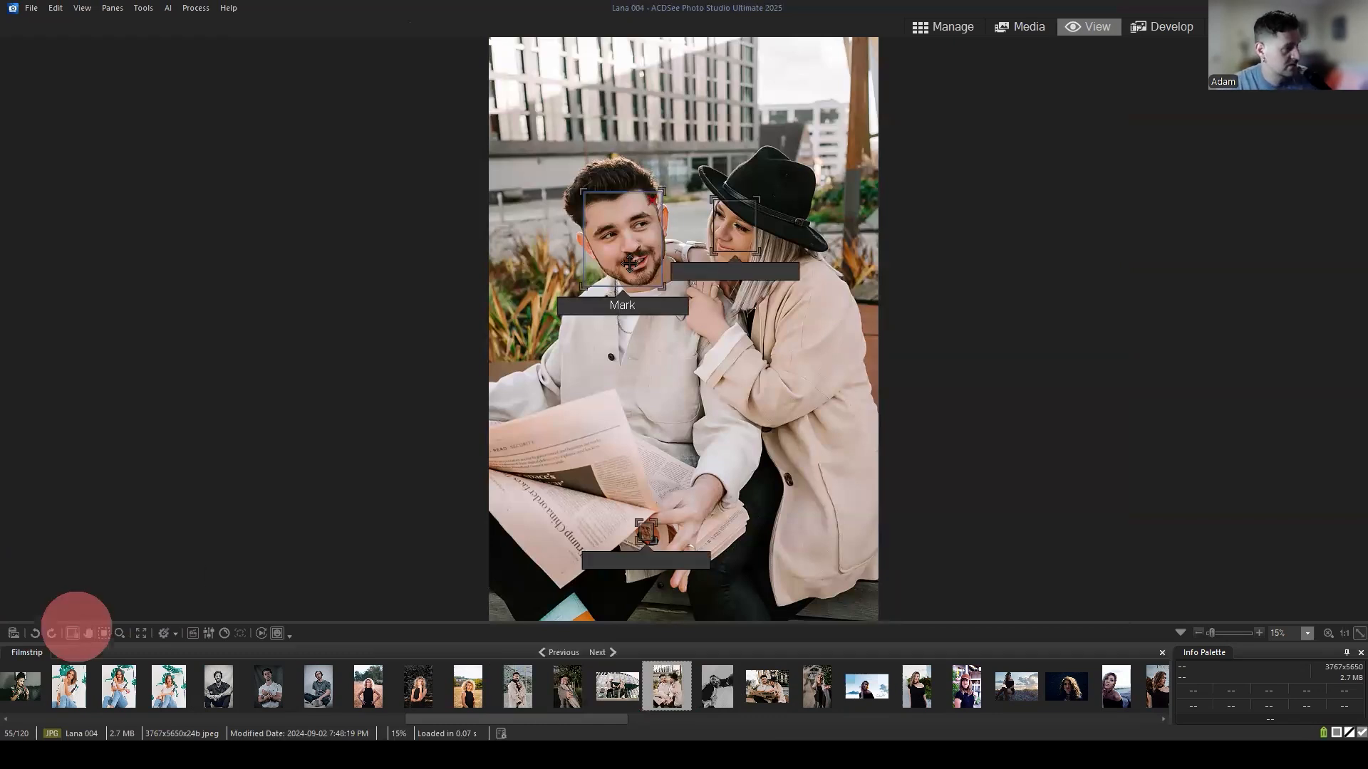
click(737, 268)
text(Lana)
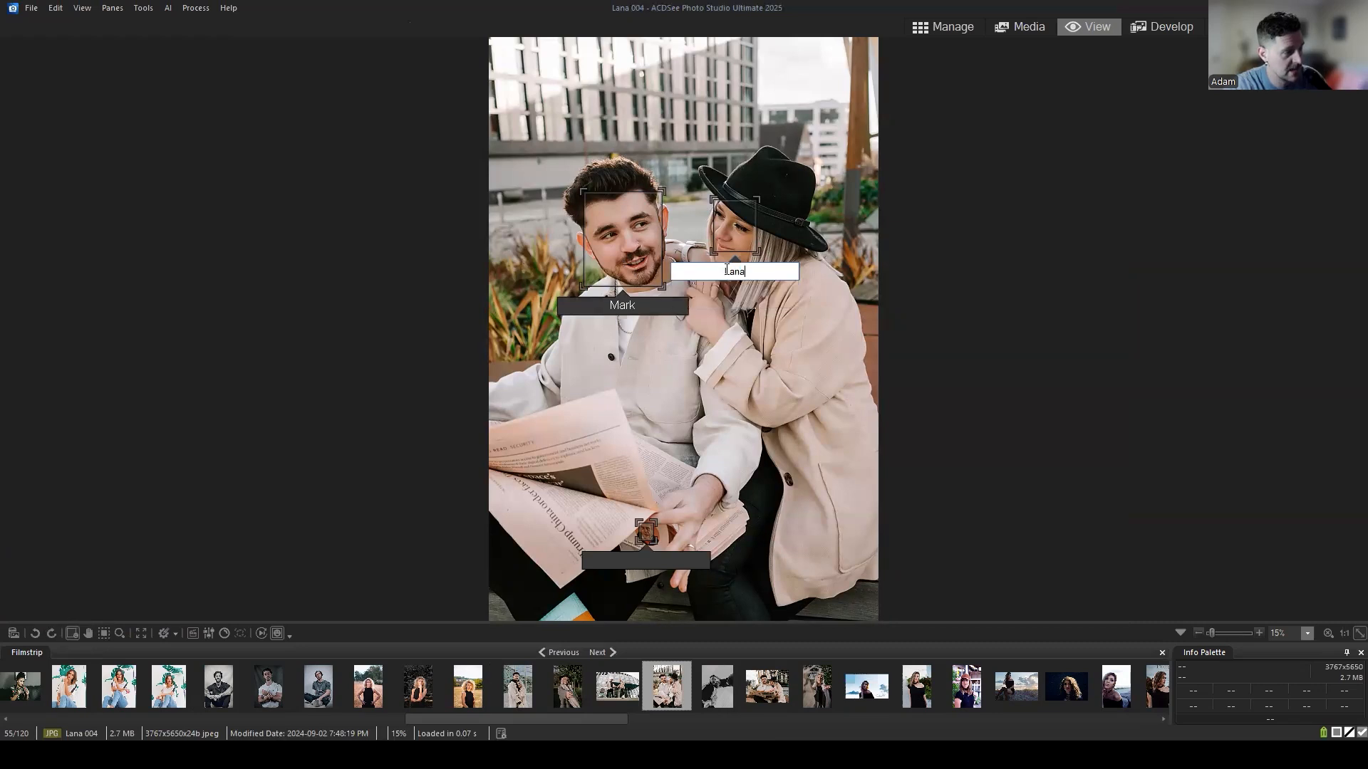
key(Return)
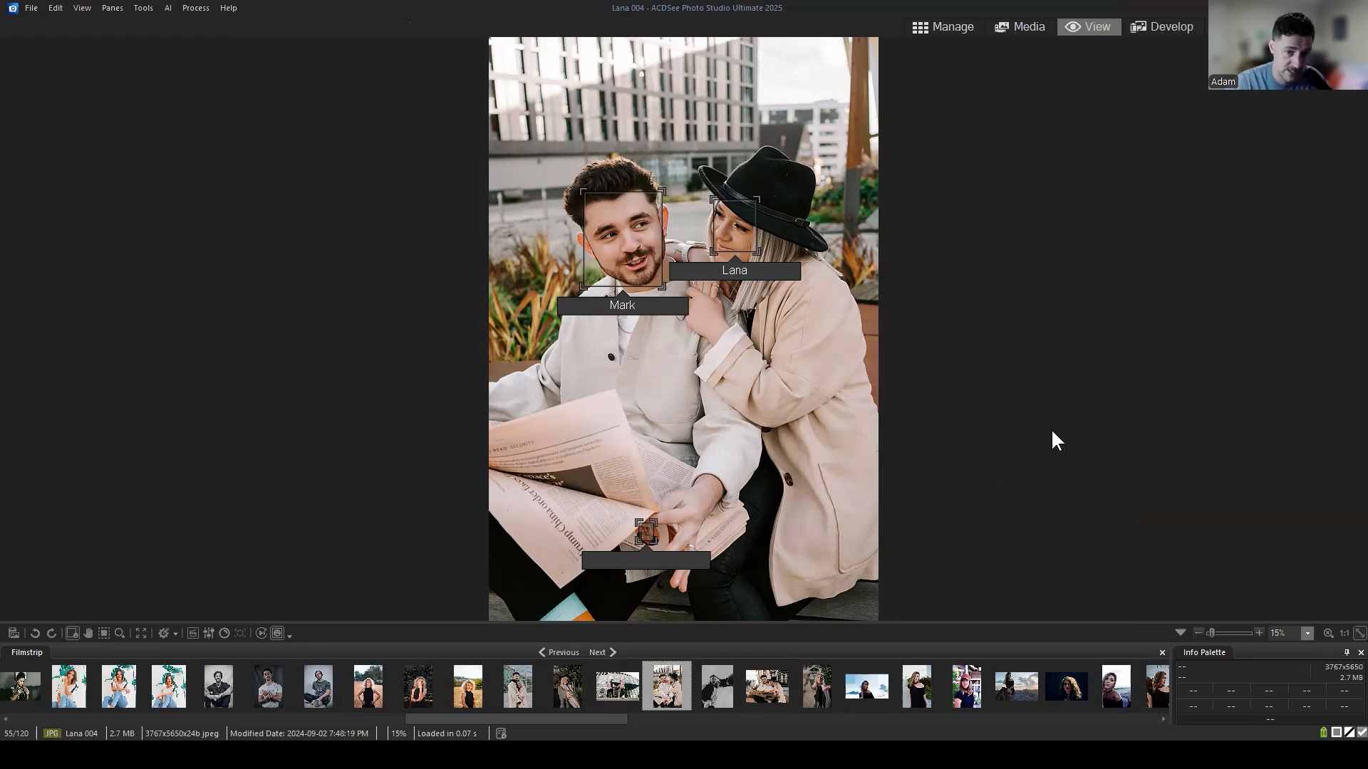
Return to Manage mode and display the idle activities for AI Keywords and AI Face Detection.
click(938, 27)
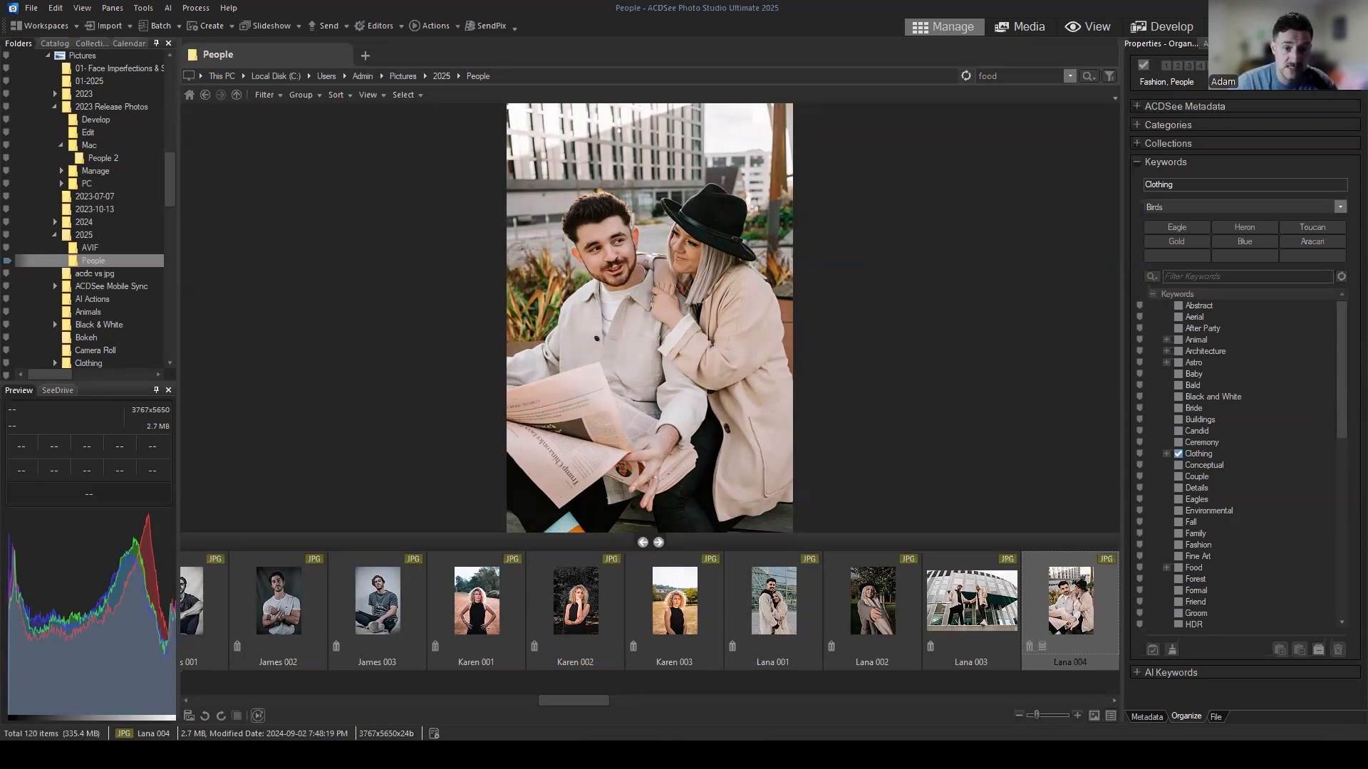
click(1239, 43)
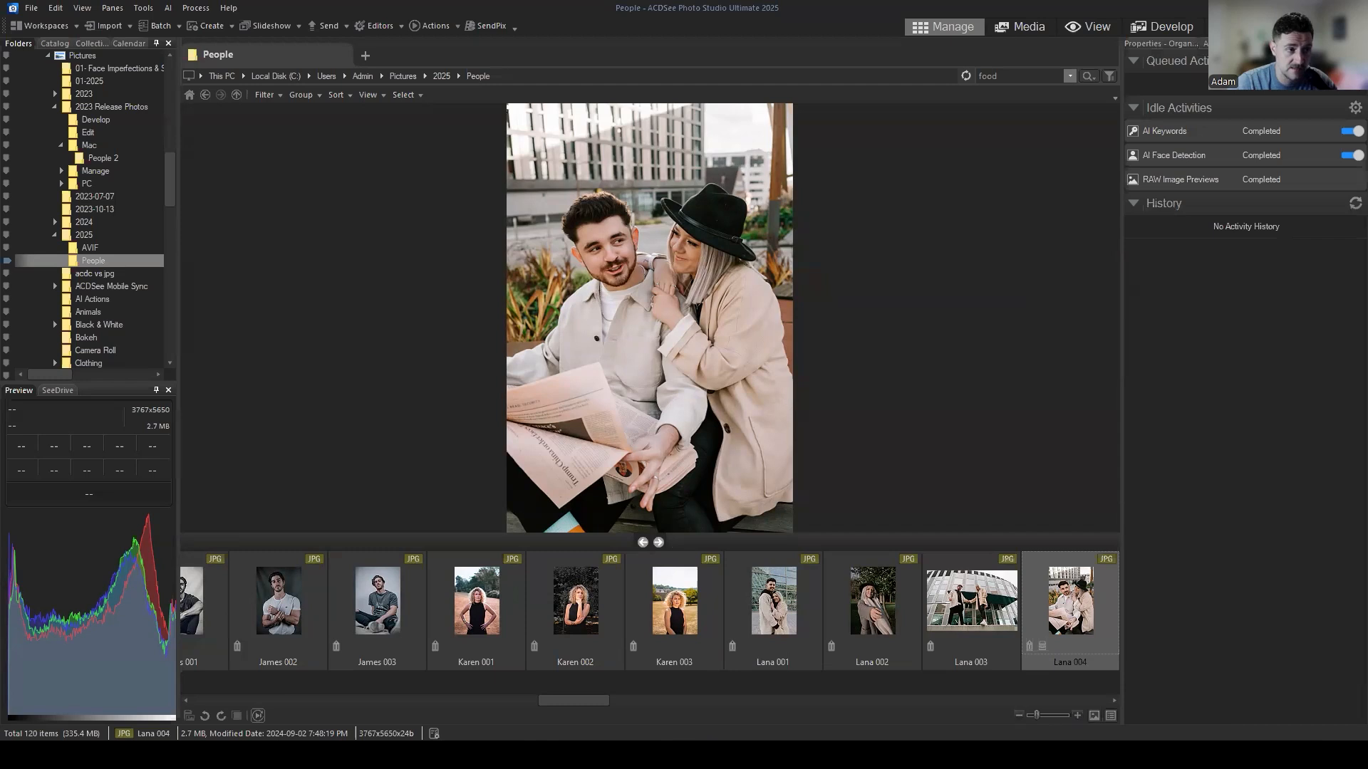
Inspect the on/off switch of the AI Face Detection idle activity.
click(1263, 329)
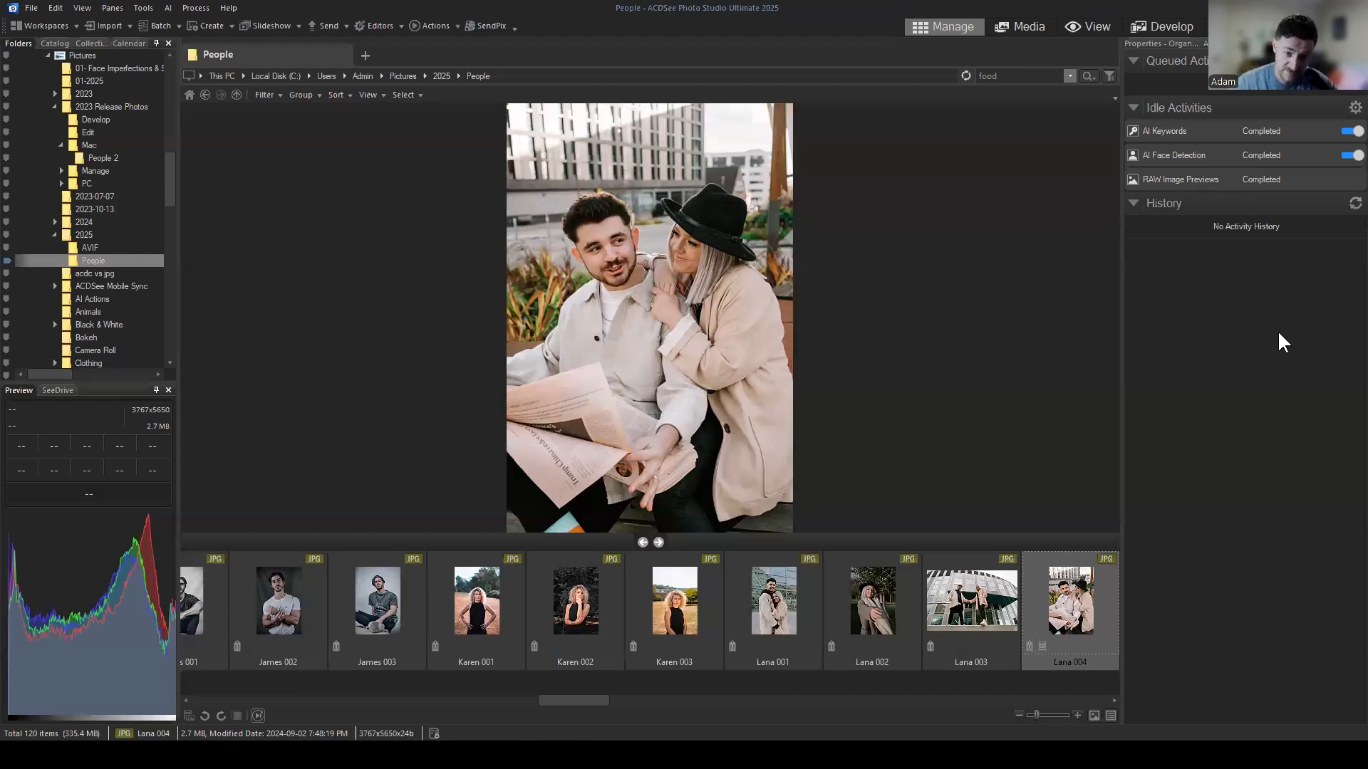
click(1348, 155)
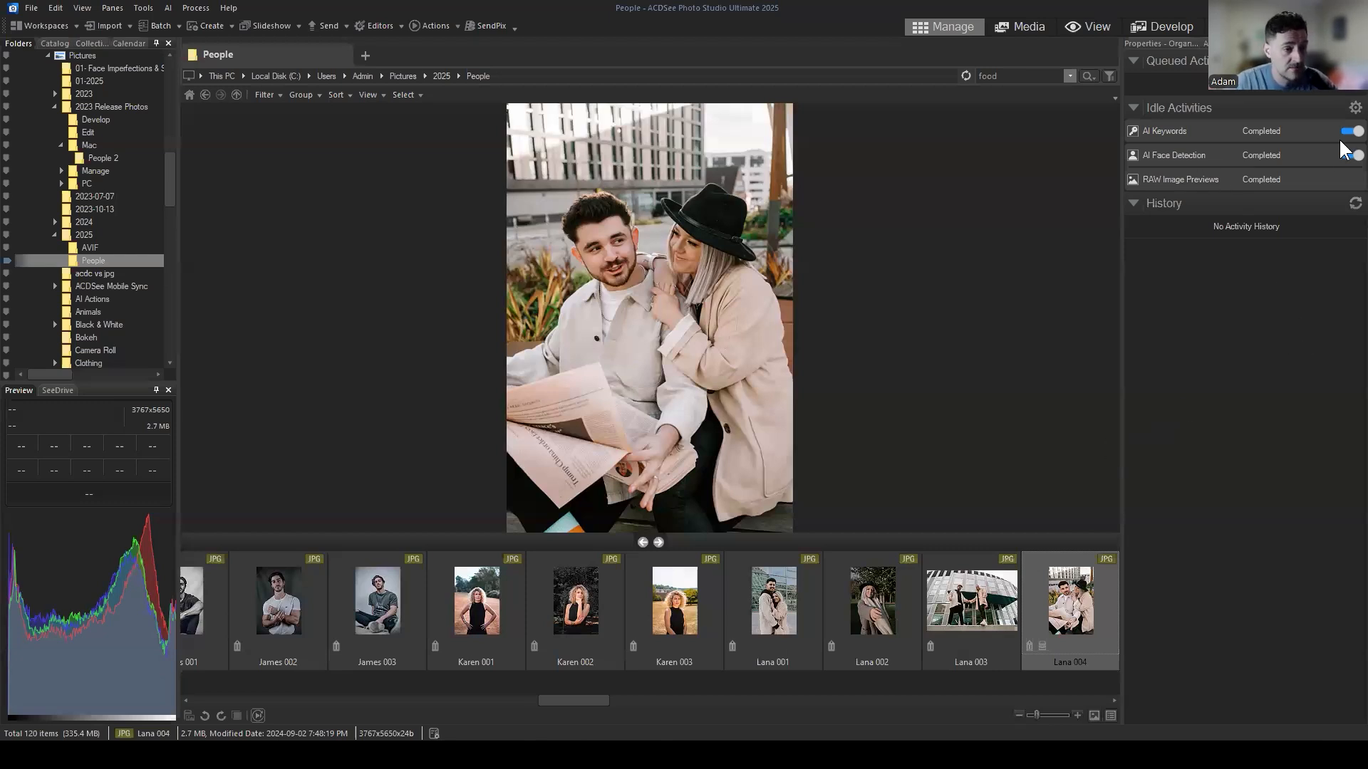
click(1341, 158)
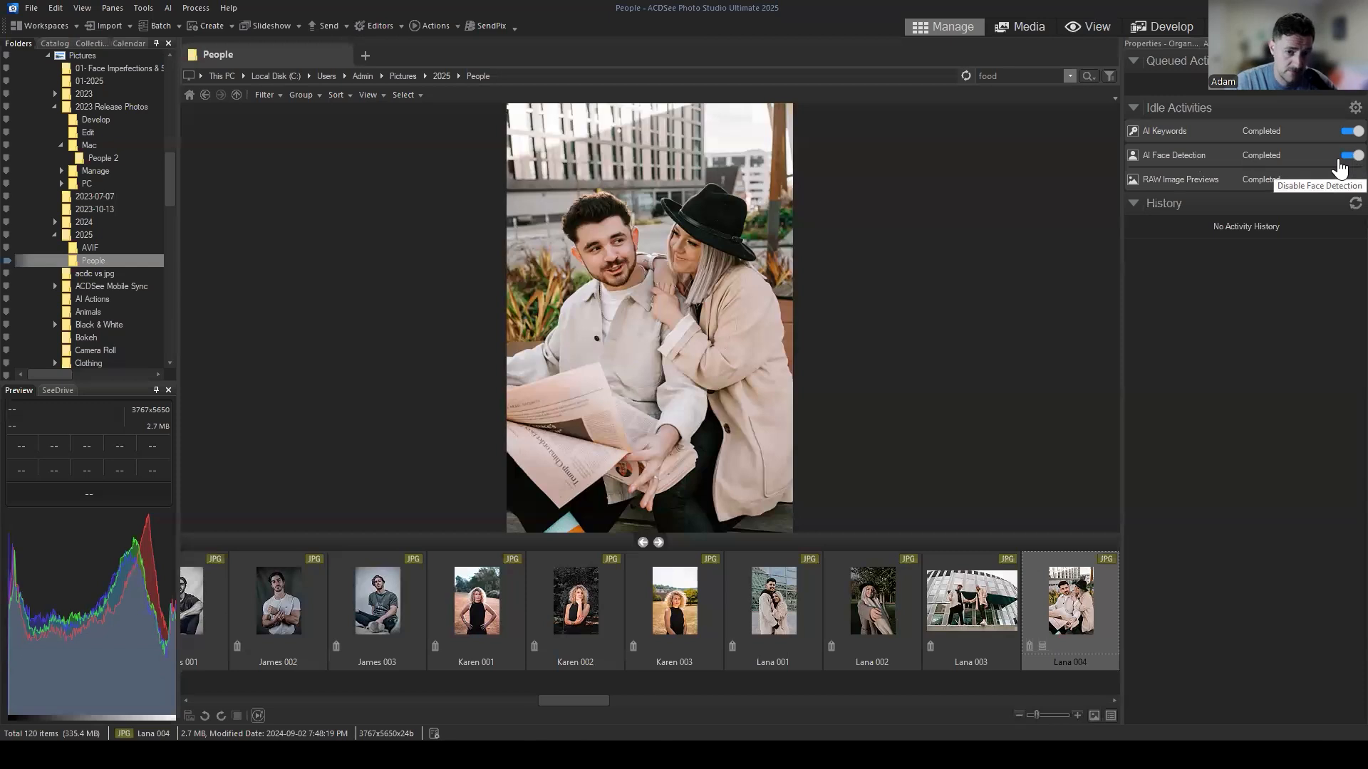
Review the Face Detection commands for redetecting faces, removing faces, rerunning recognition, importing face data and managing people.
click(168, 8)
click(177, 40)
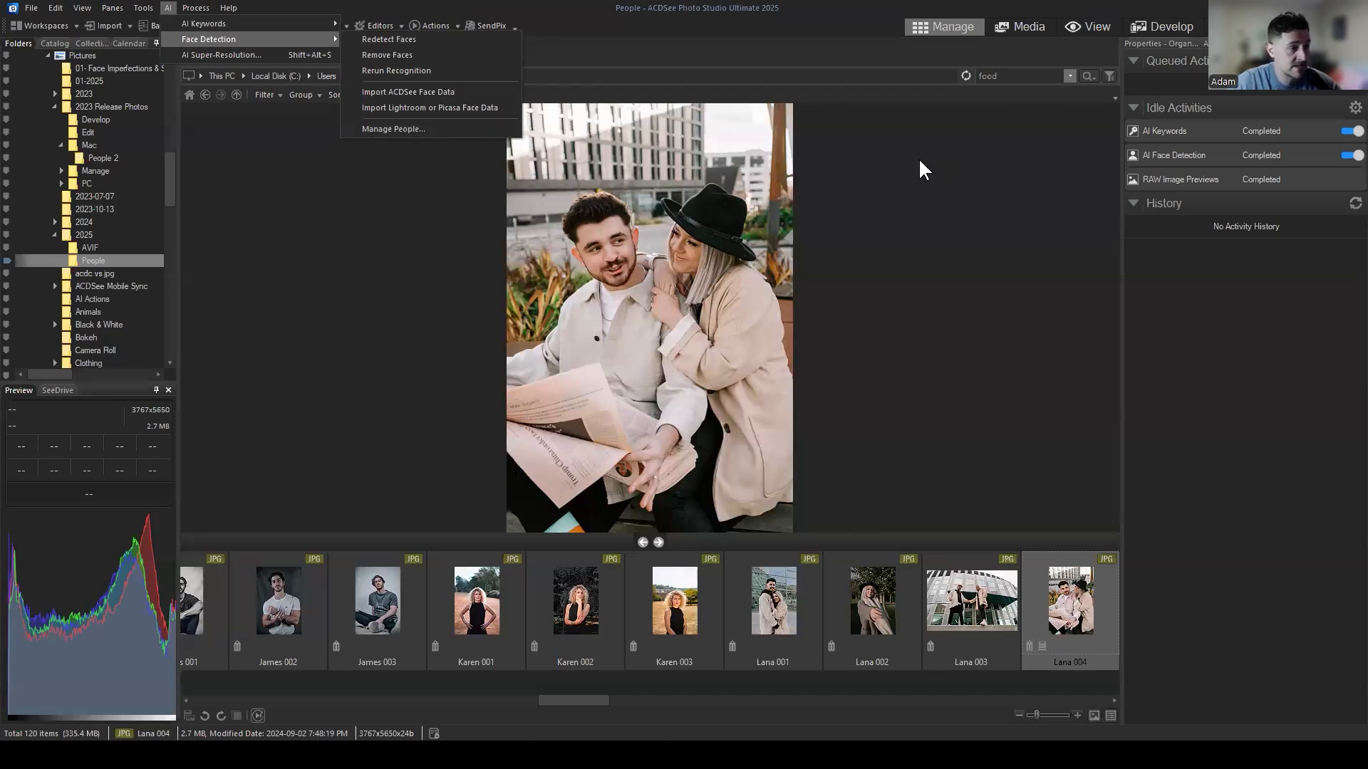
click(900, 158)
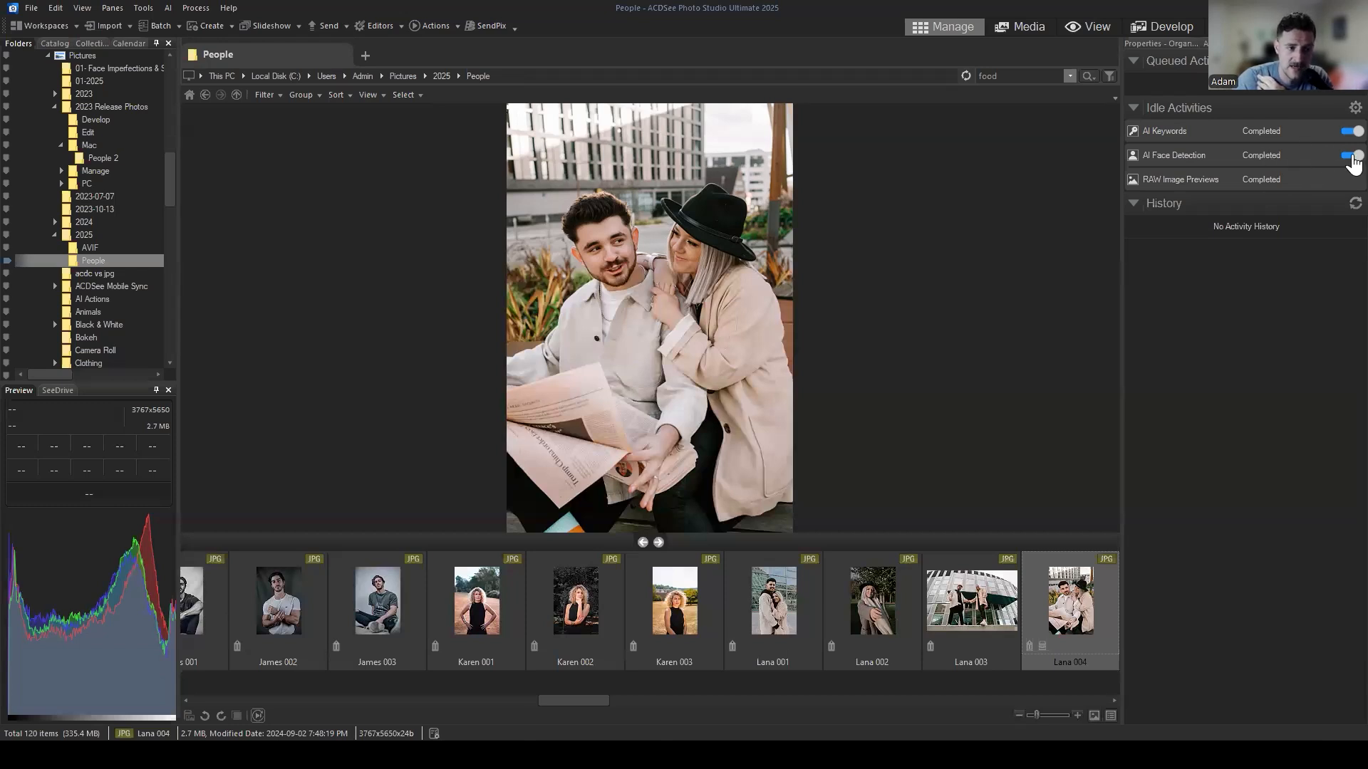
click(168, 8)
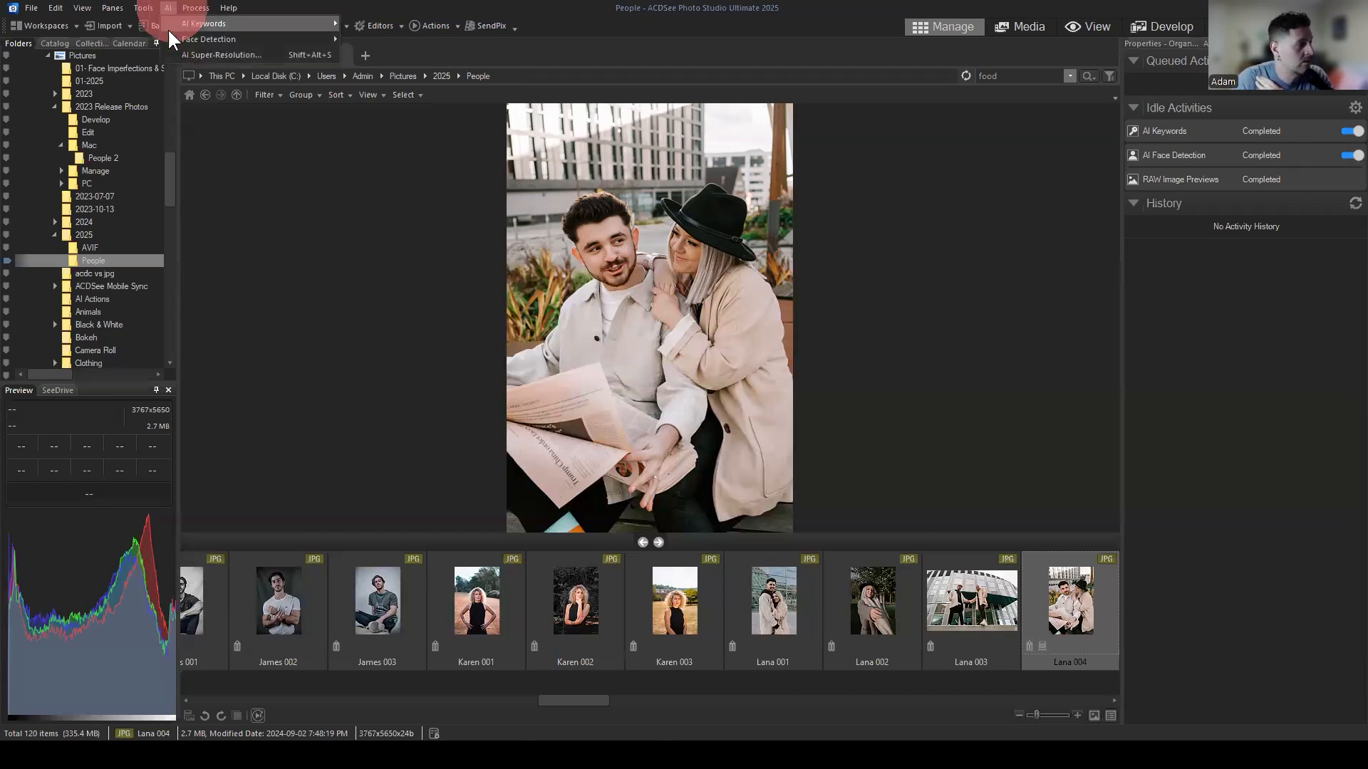
mouse_move(190, 39)
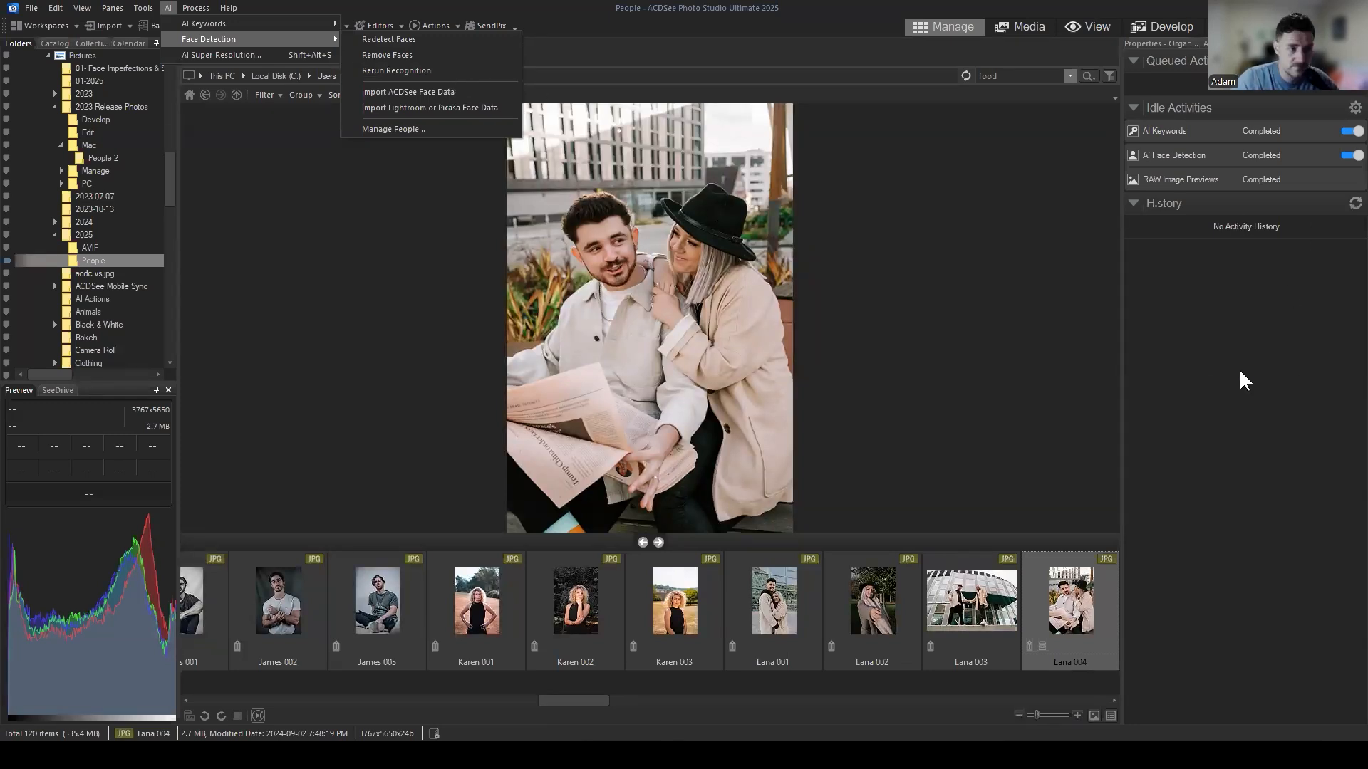
click(1194, 335)
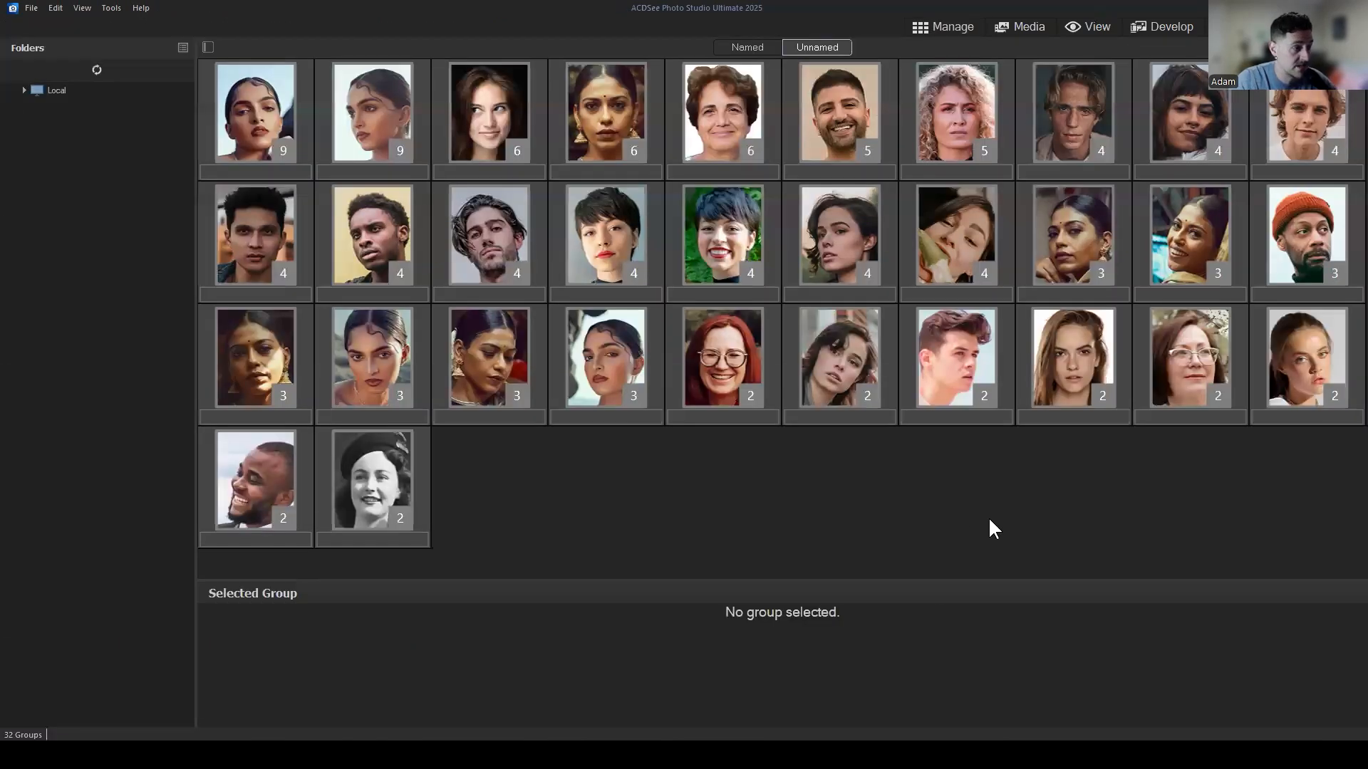
In People mode, switch from the unnamed groups to the named people and look over their portraits and face counts.
click(989, 514)
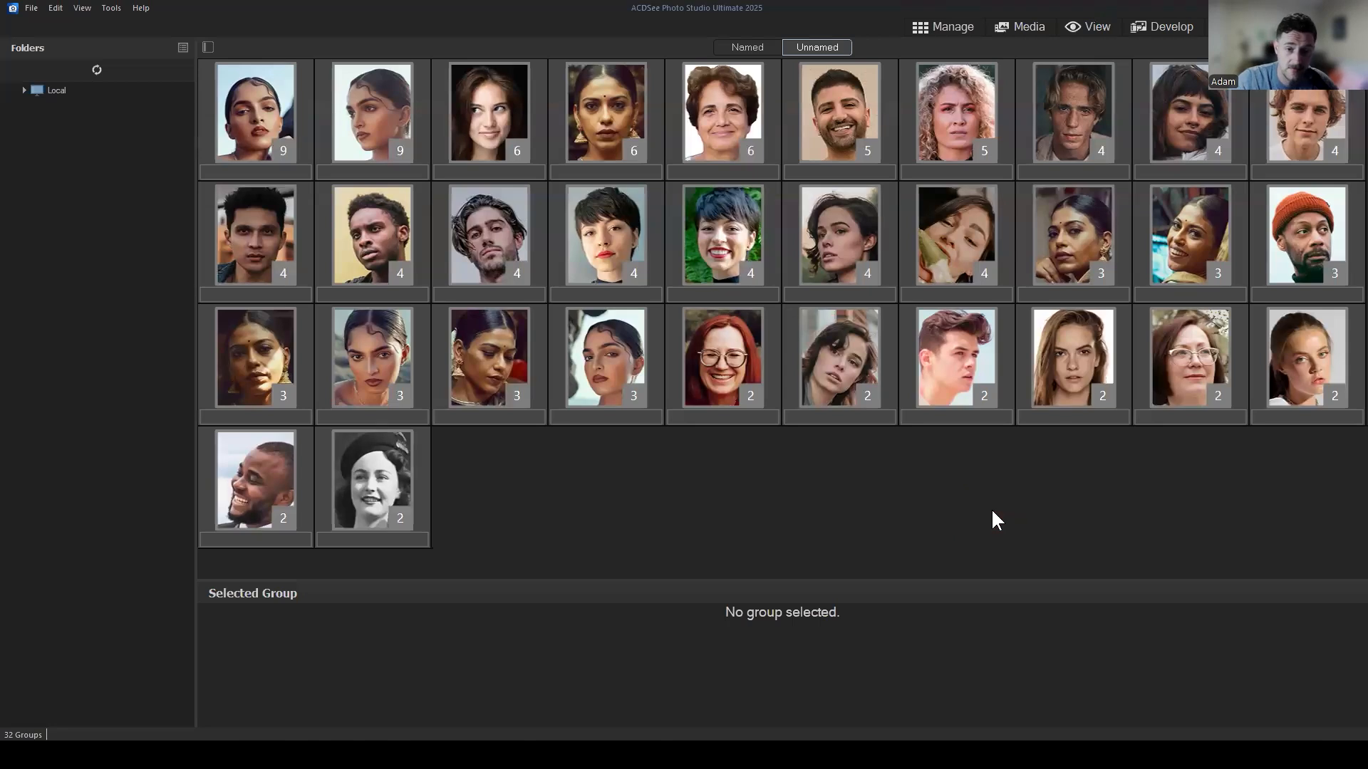
click(763, 47)
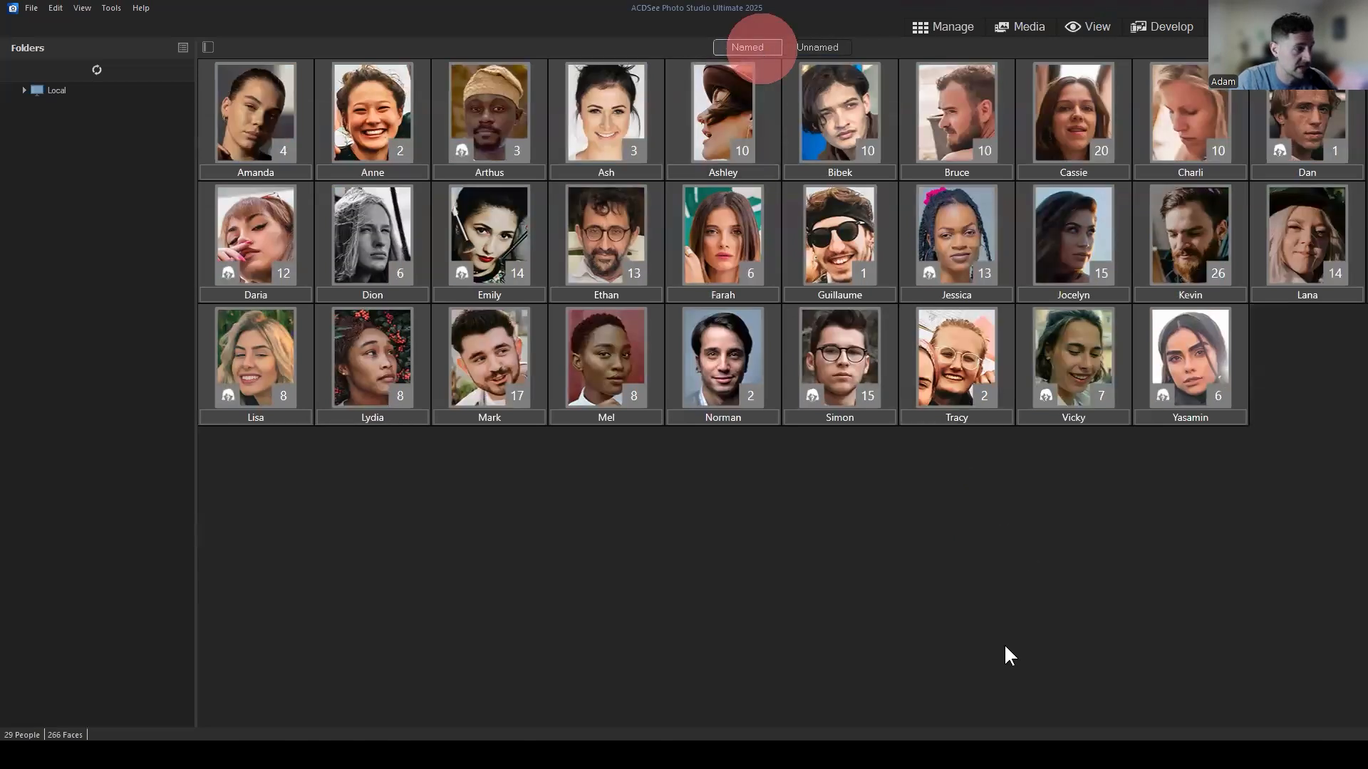
click(952, 577)
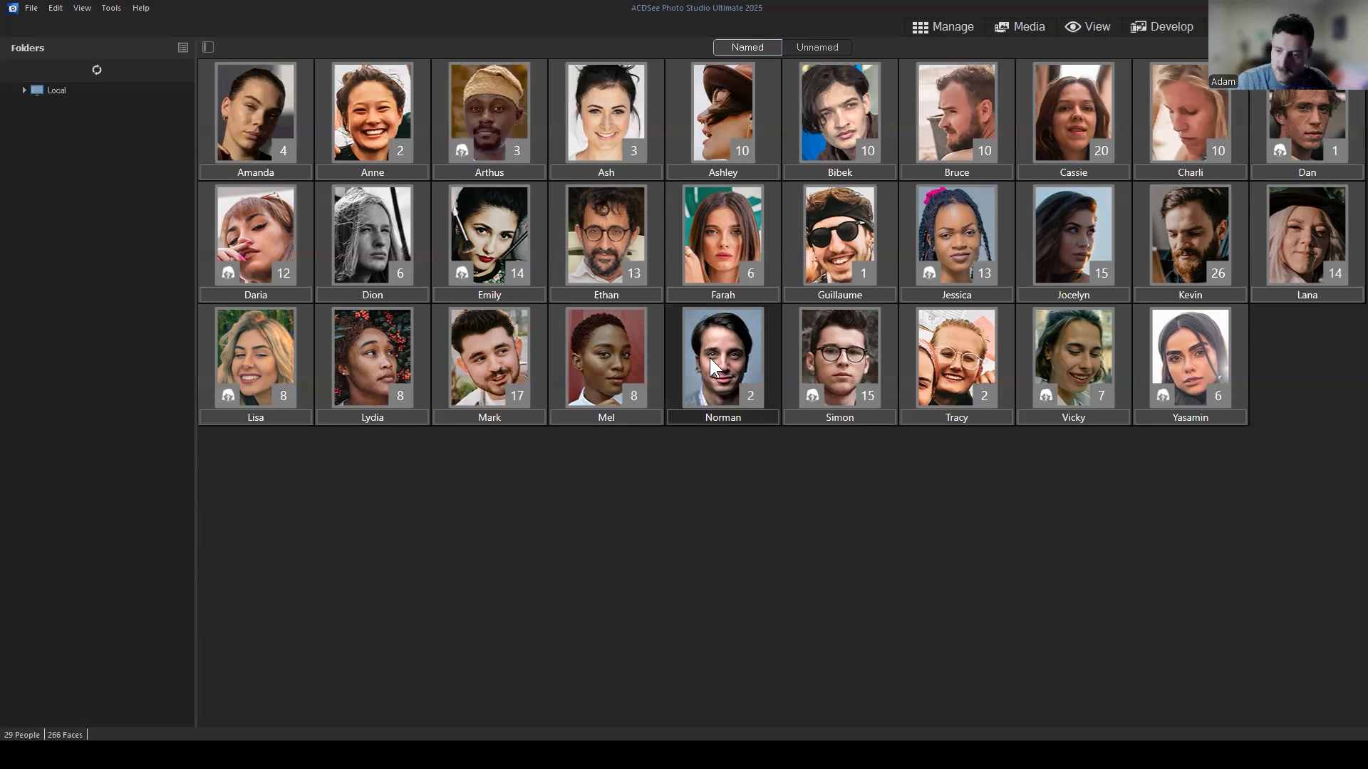
click(736, 356)
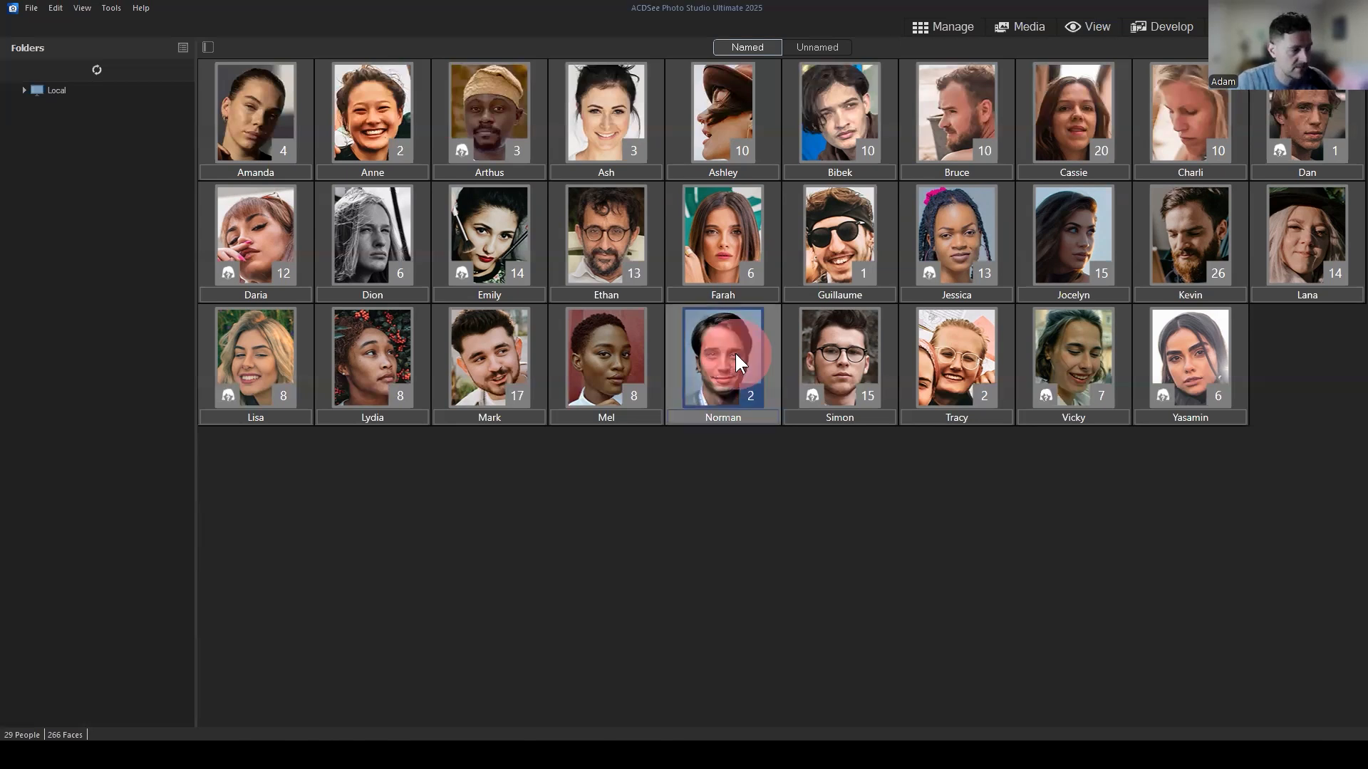
click(1002, 498)
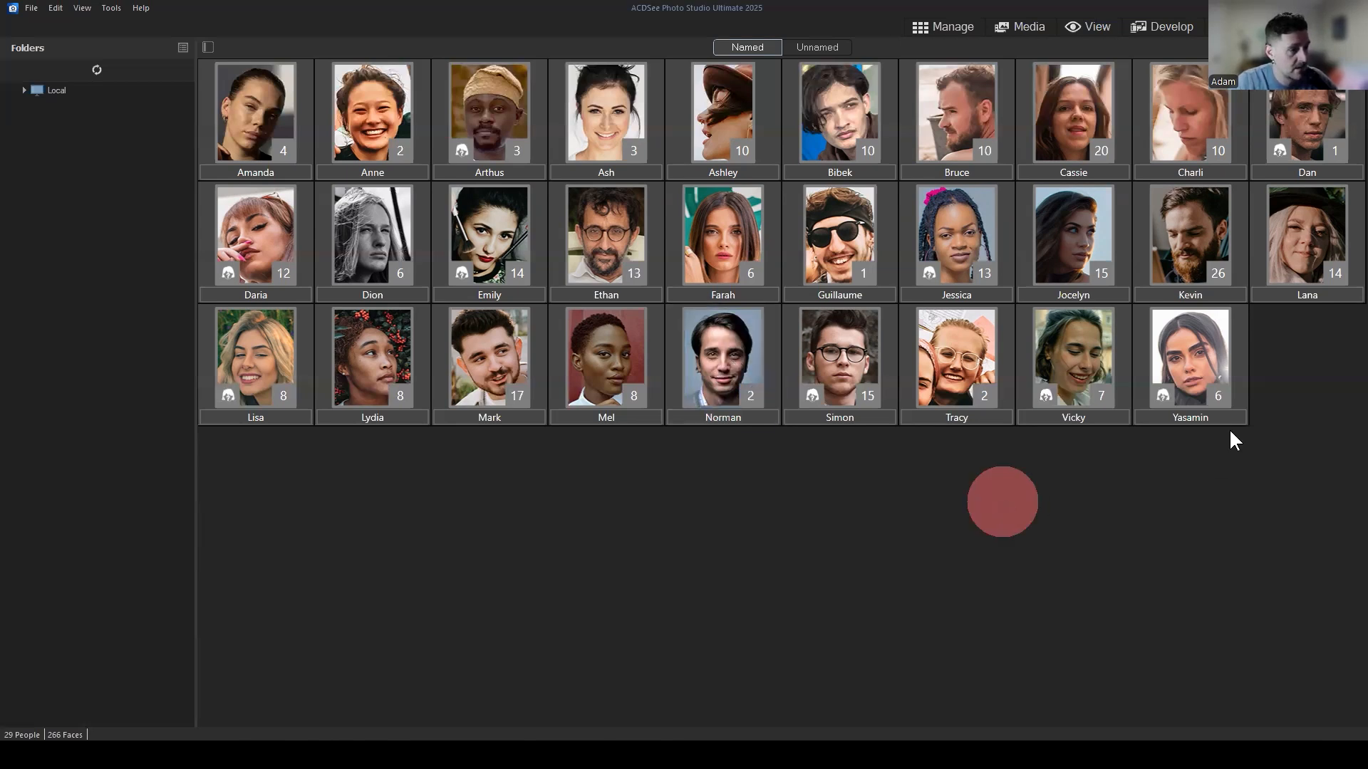
click(1332, 421)
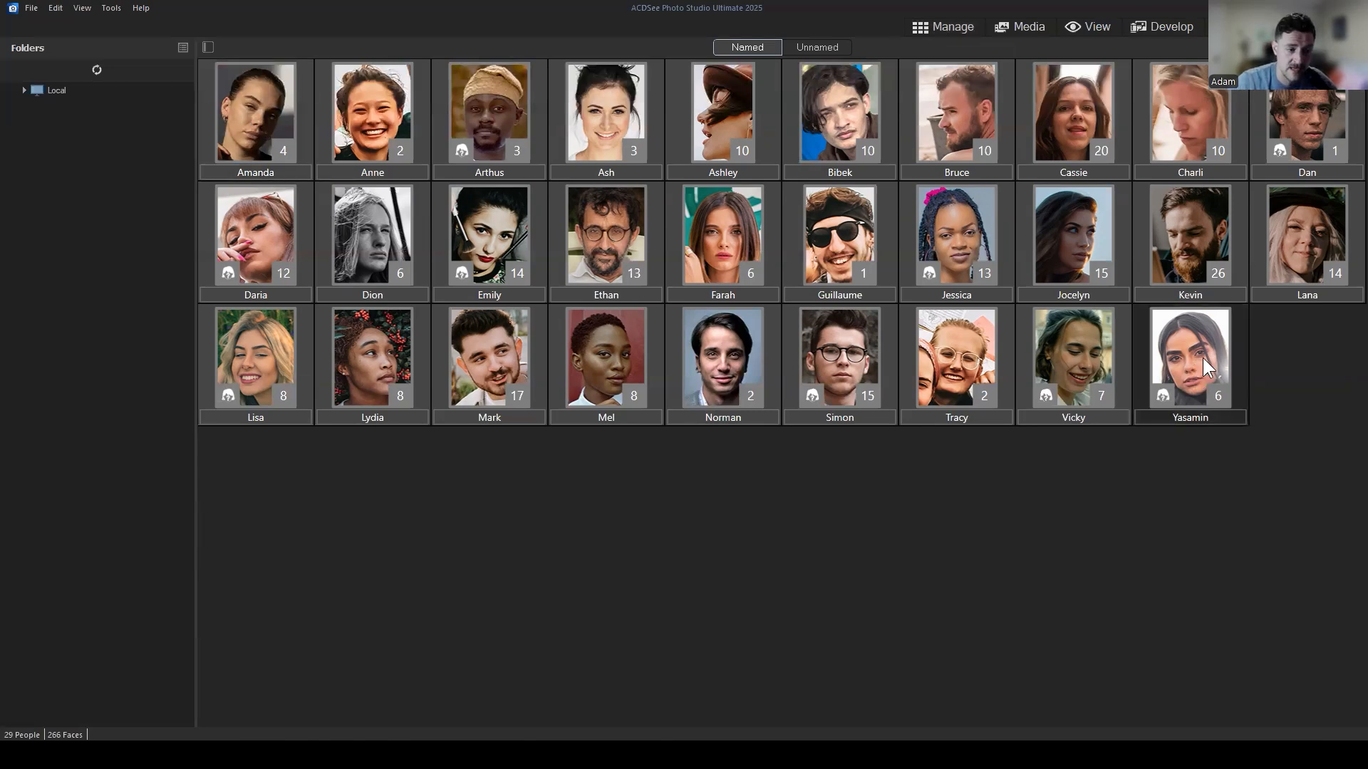
Return to Manage mode and look through the named people listed in the Catalog.
click(945, 27)
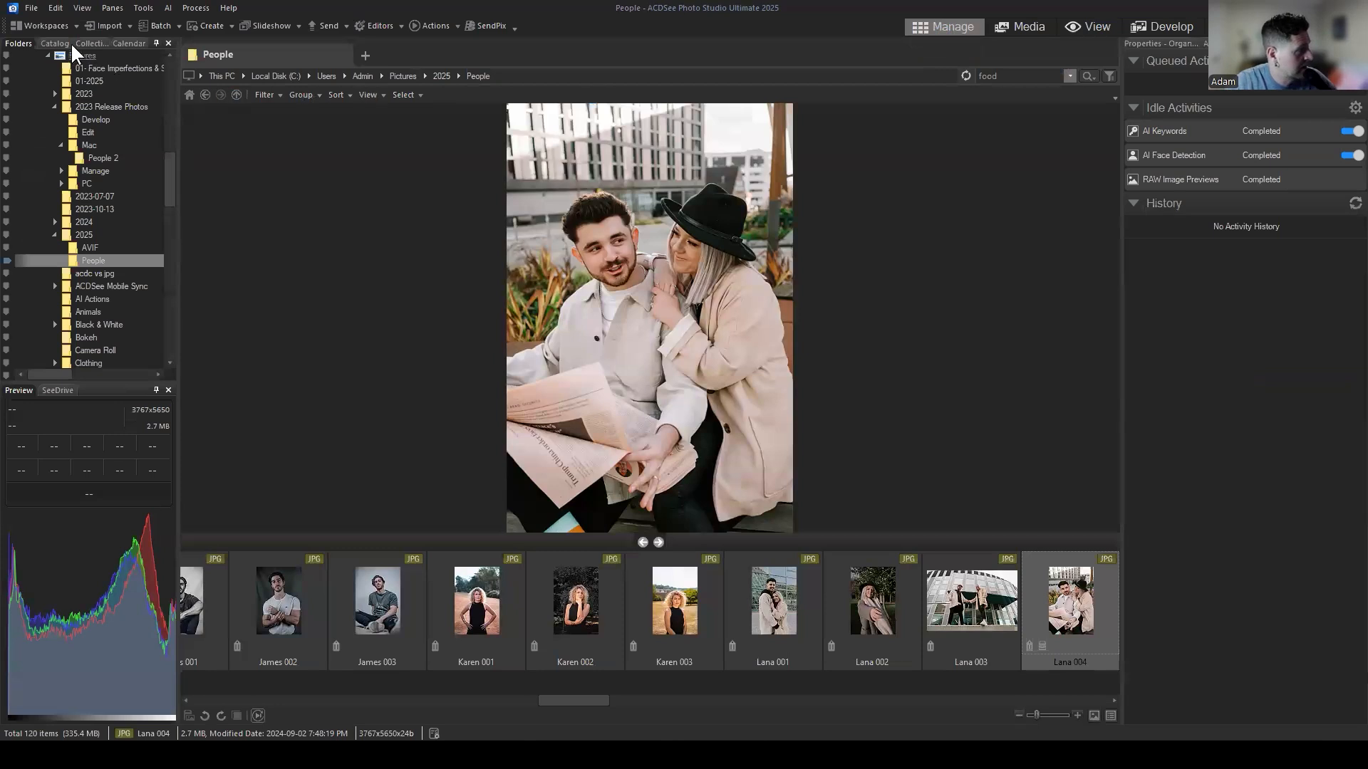
click(65, 43)
drag(172, 110, 122, 116)
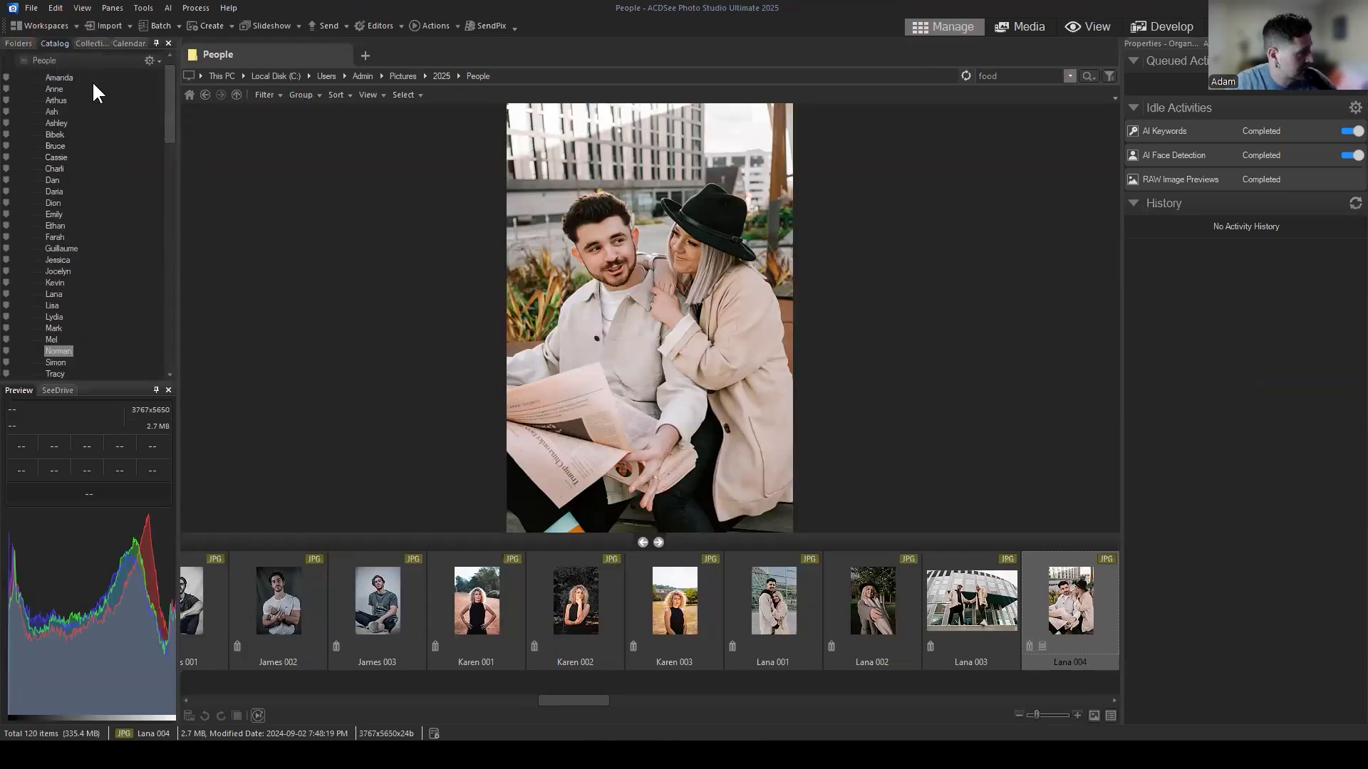
click(171, 101)
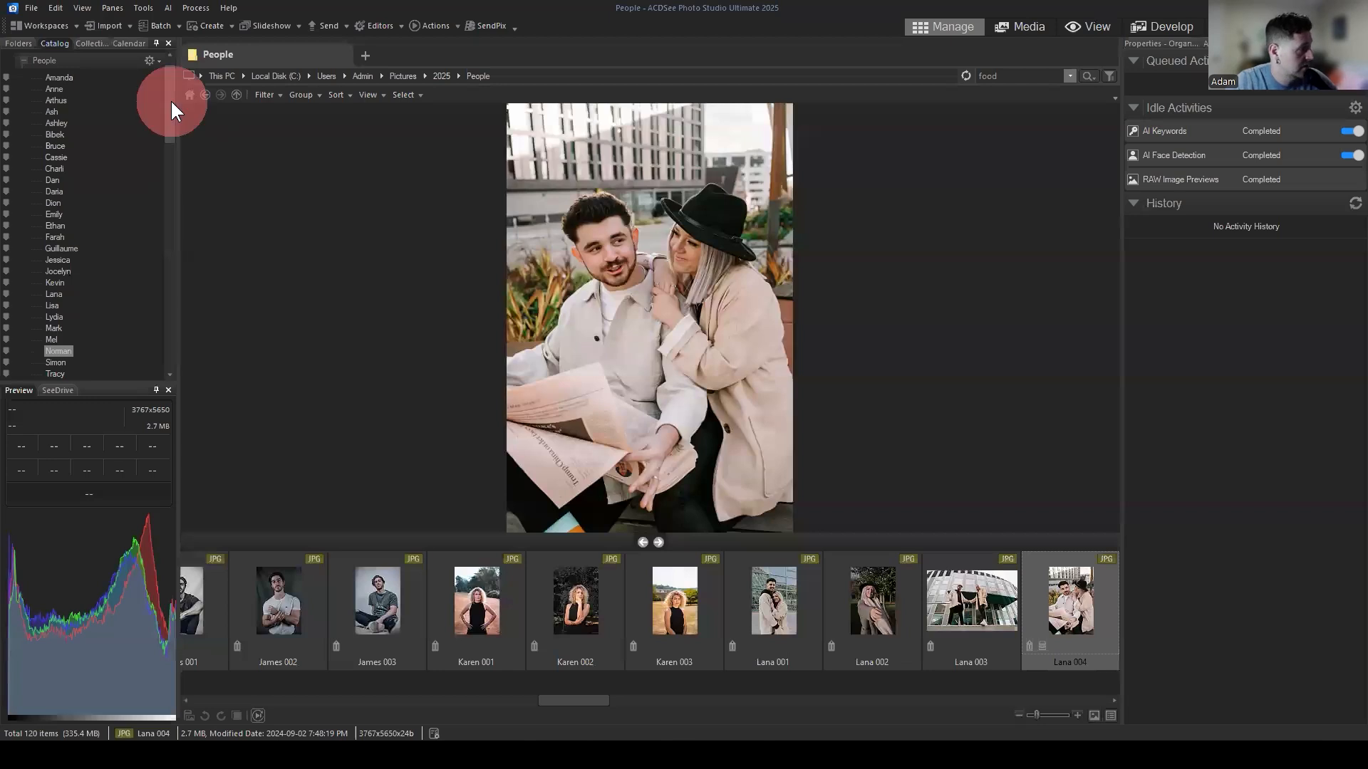
mouse_move(168, 114)
mouse_down()
mouse_move(169, 137)
mouse_move(168, 125)
mouse_up()
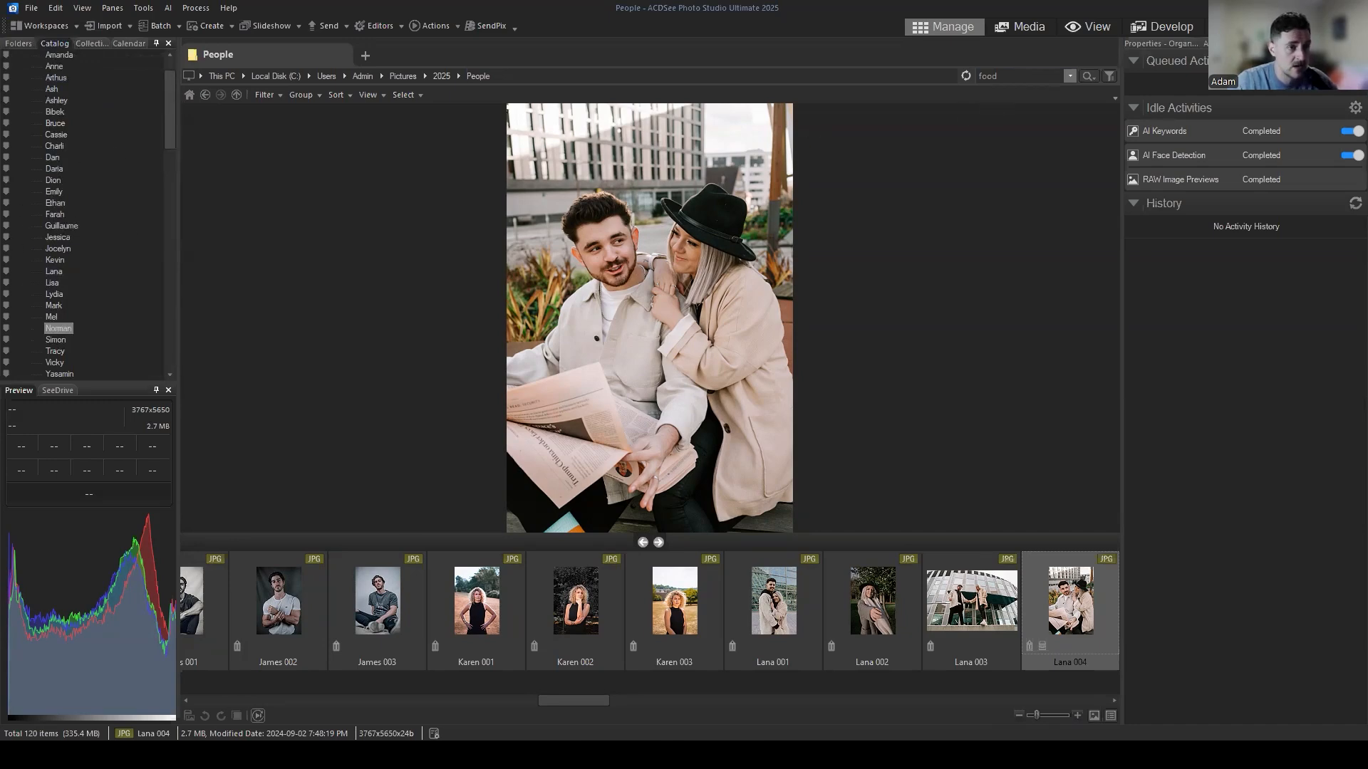
Go back to People mode and compare the unnamed face groups with the named people.
click(1277, 27)
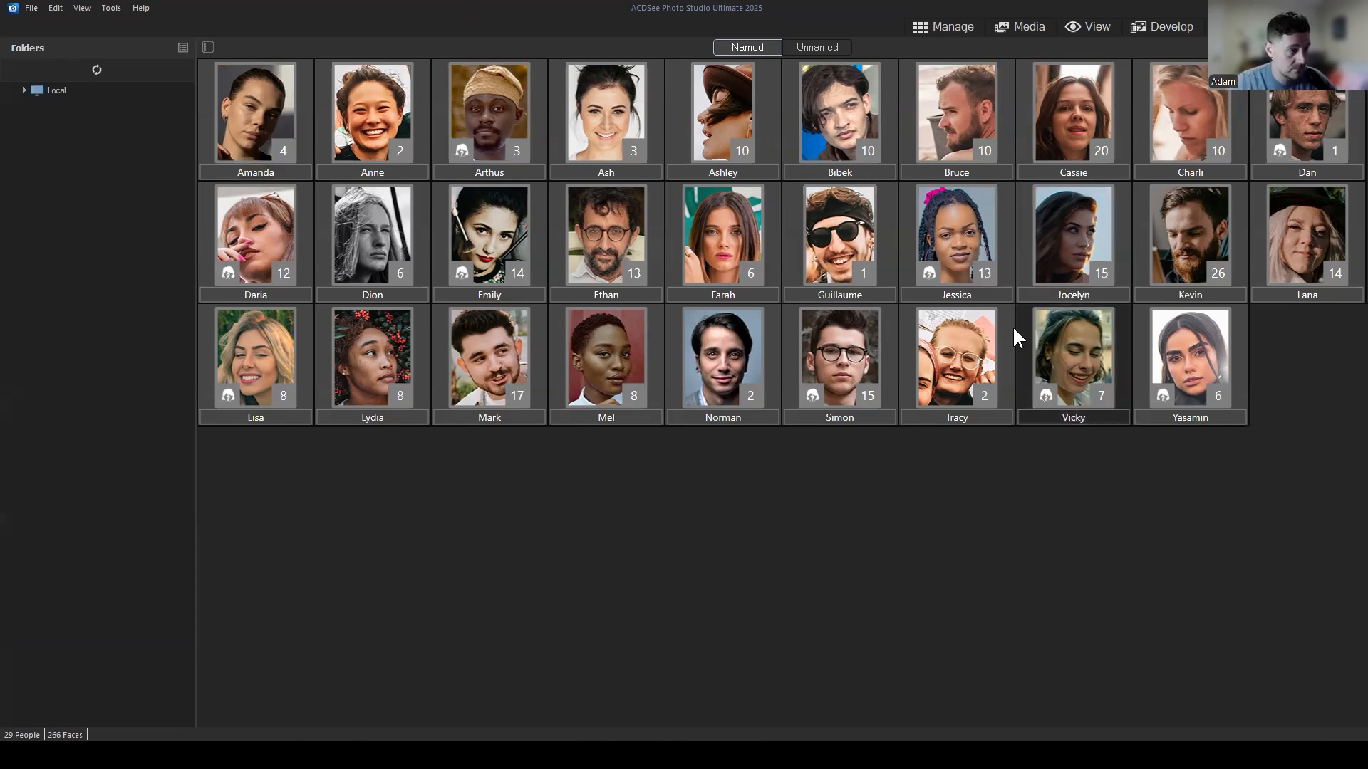
click(808, 49)
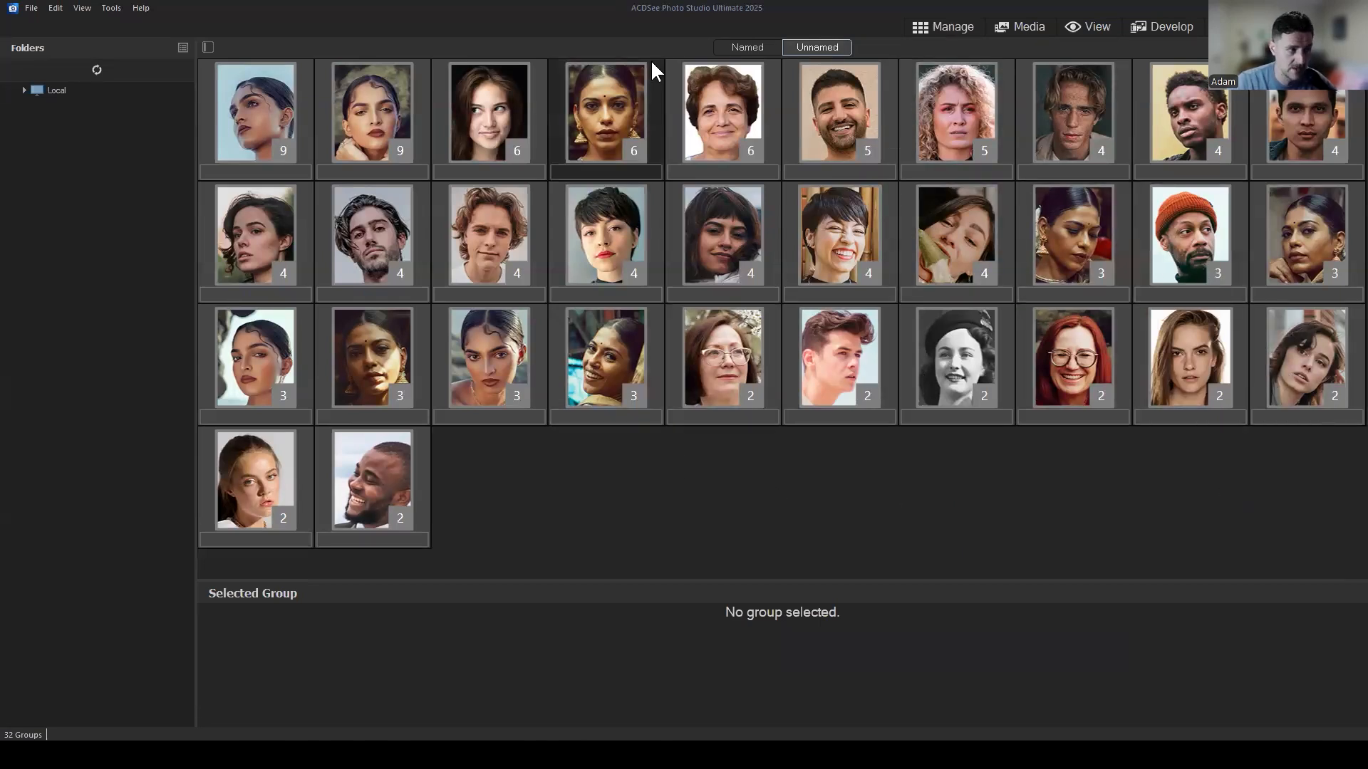
click(732, 49)
click(695, 501)
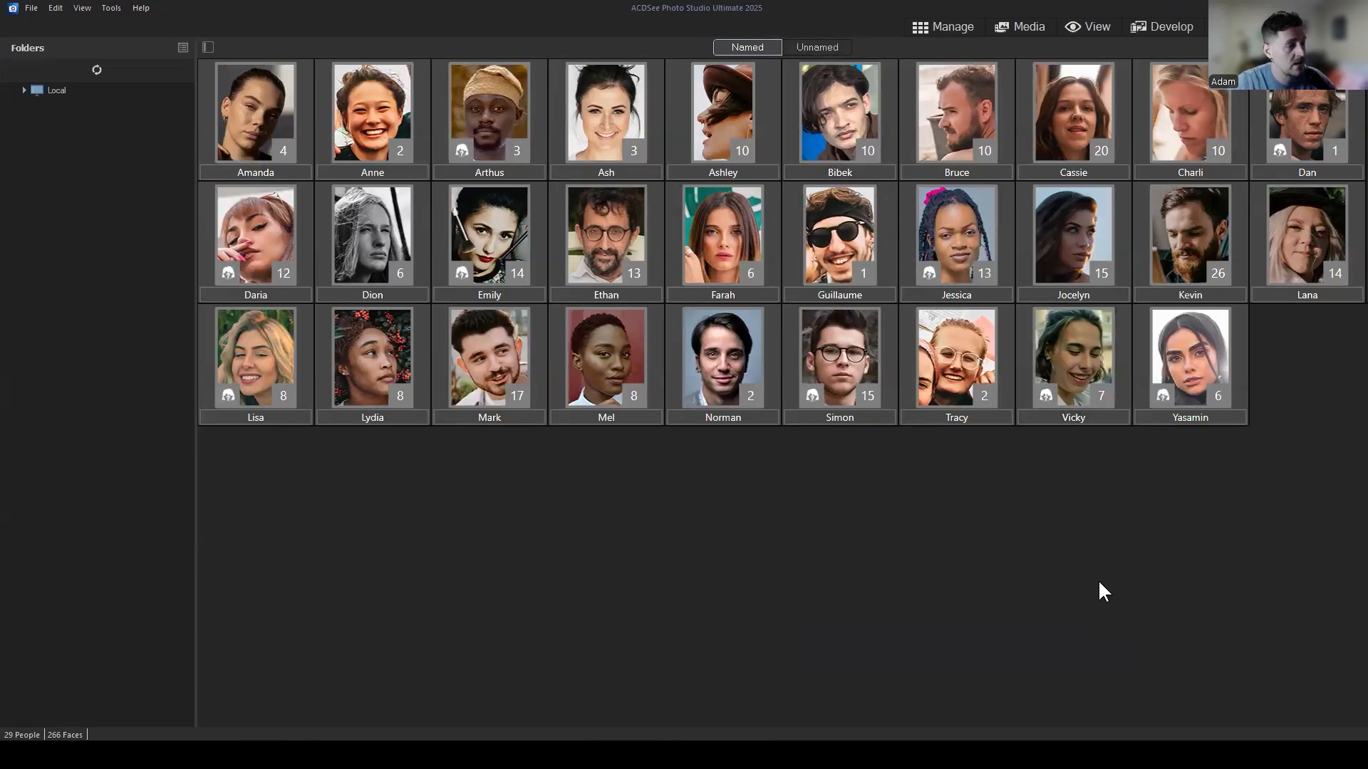
Open the named dark-haired man pictured against a blue background and examine his assigned and suggested faces.
double_click(843, 119)
click(973, 414)
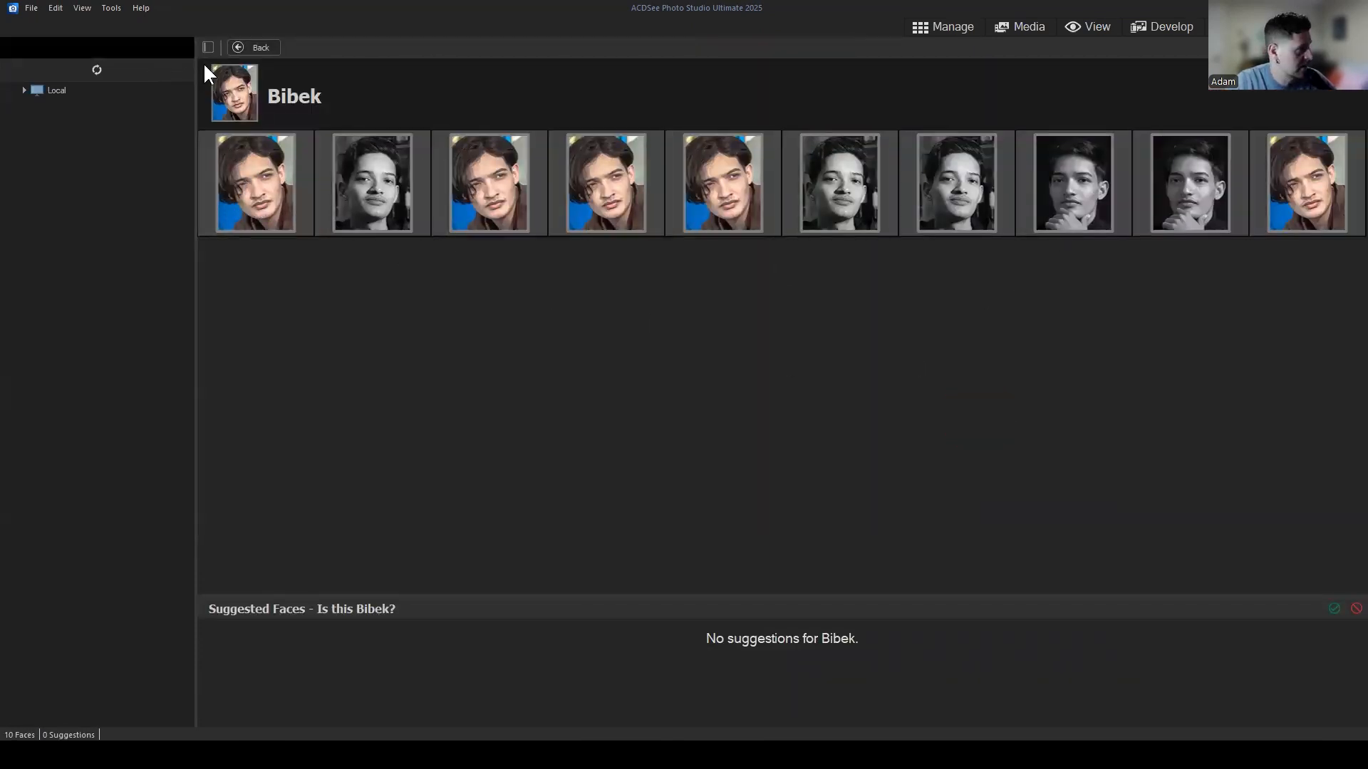
click(254, 45)
double_click(851, 116)
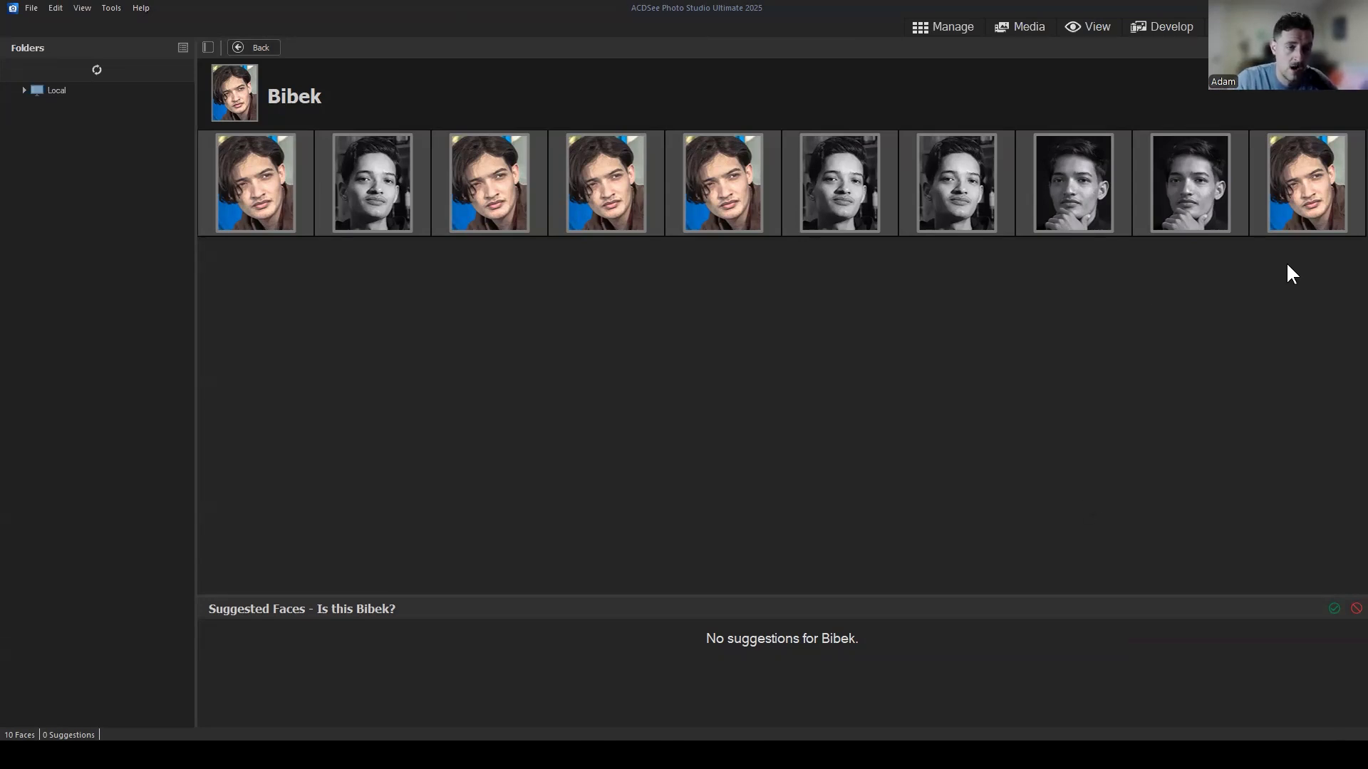
mouse_move(1198, 204)
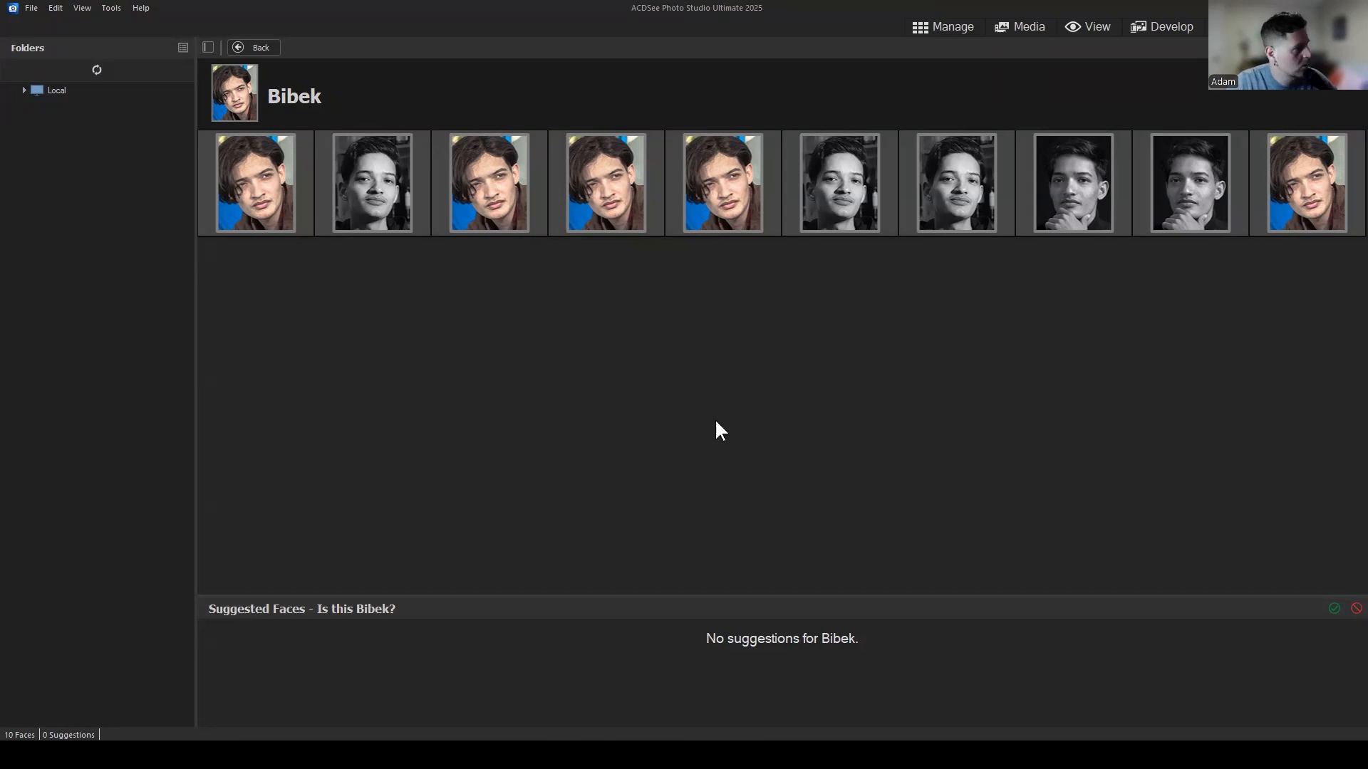
Return to Manage mode and review which panes are available and enabled.
click(929, 27)
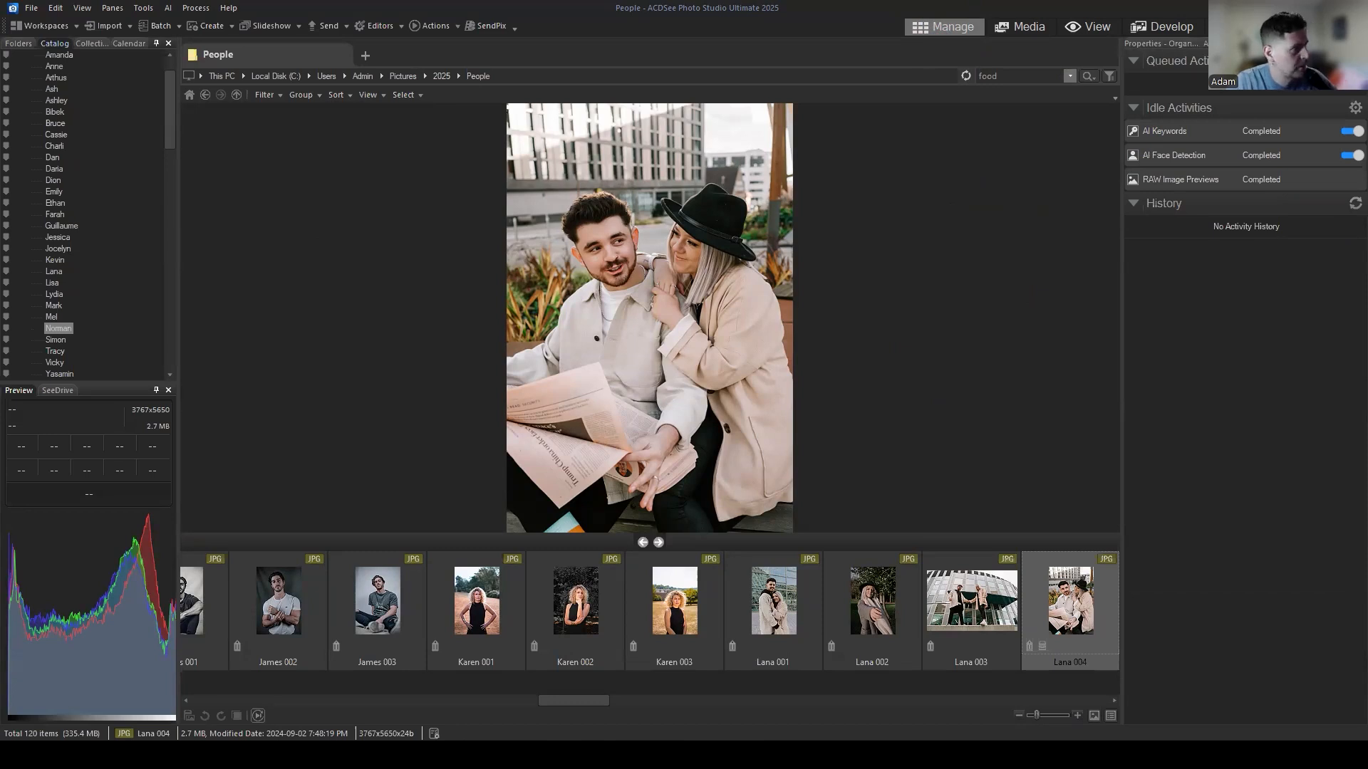
click(112, 8)
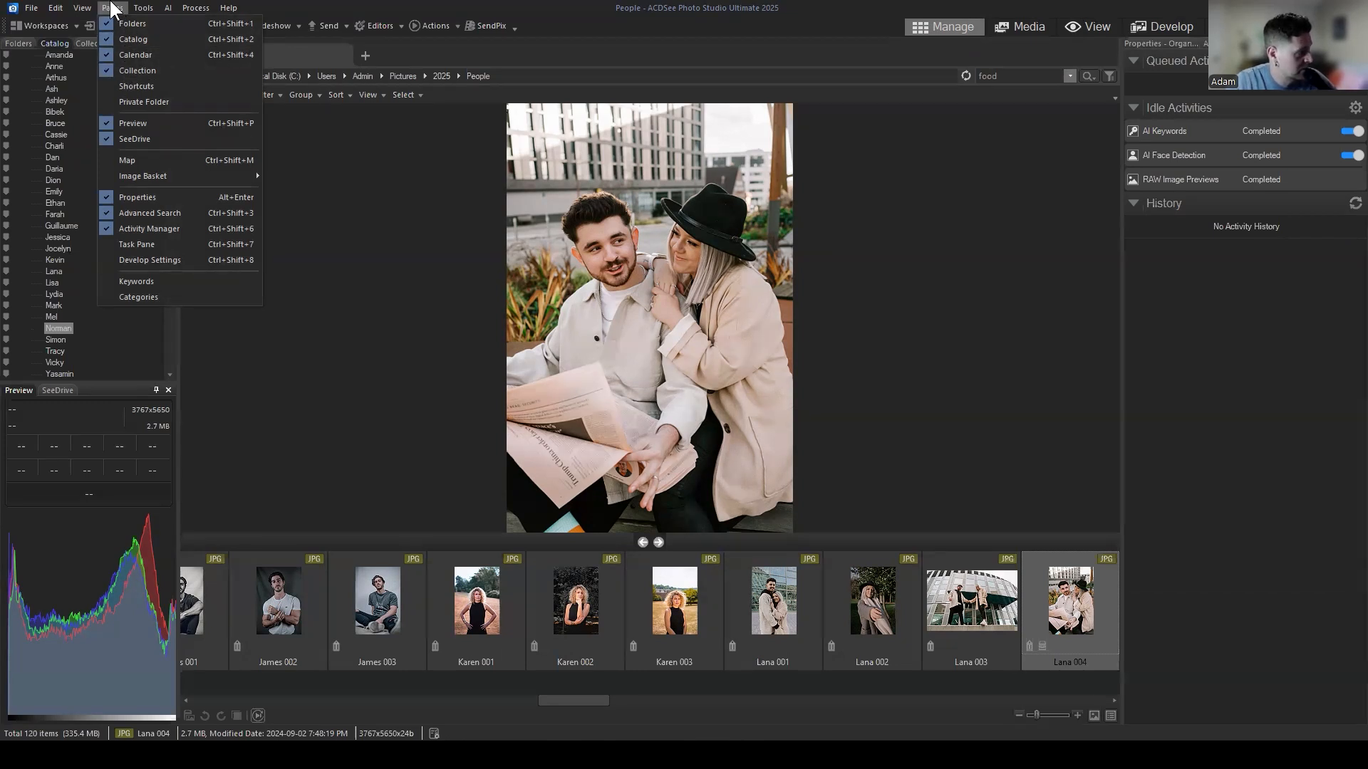
click(112, 6)
click(113, 7)
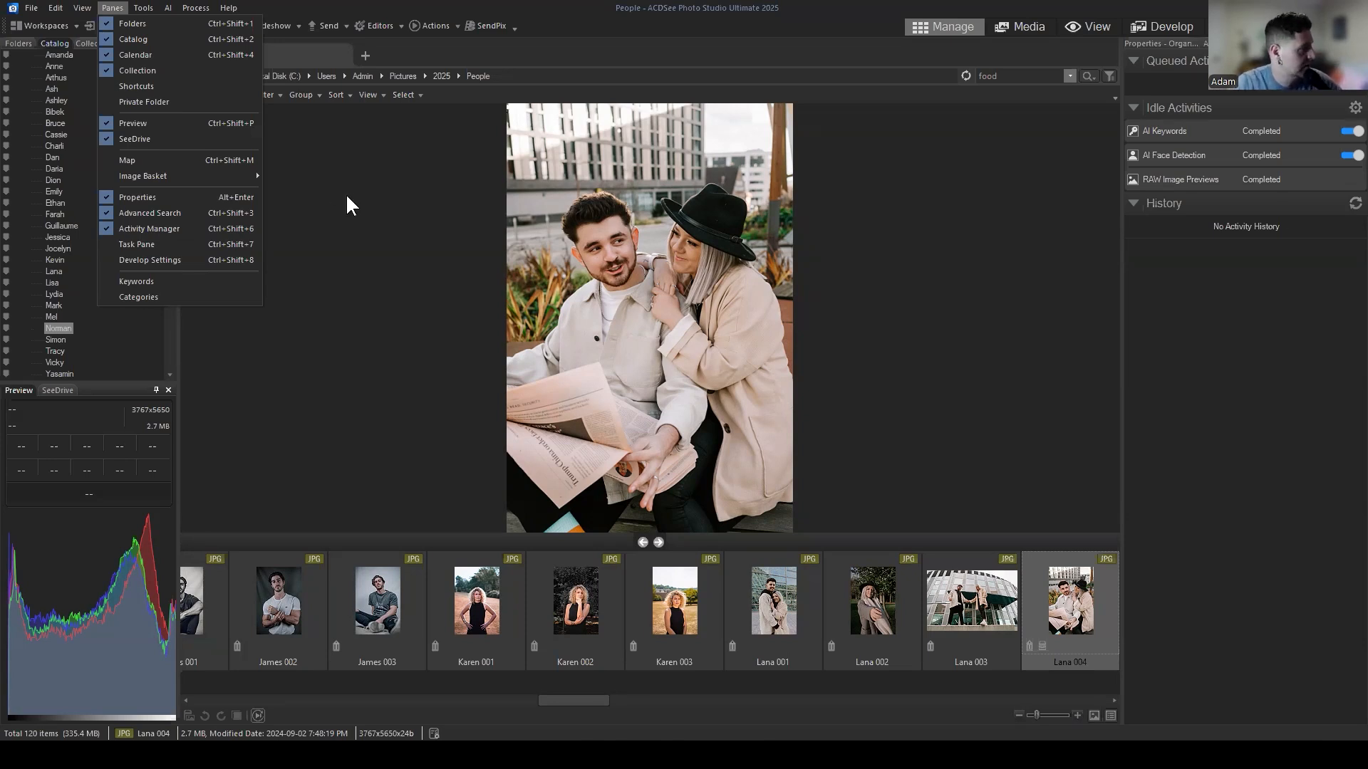
click(370, 286)
Revisit the previous Catalog results for a single person and reopen the People folder inside 2025.
click(205, 95)
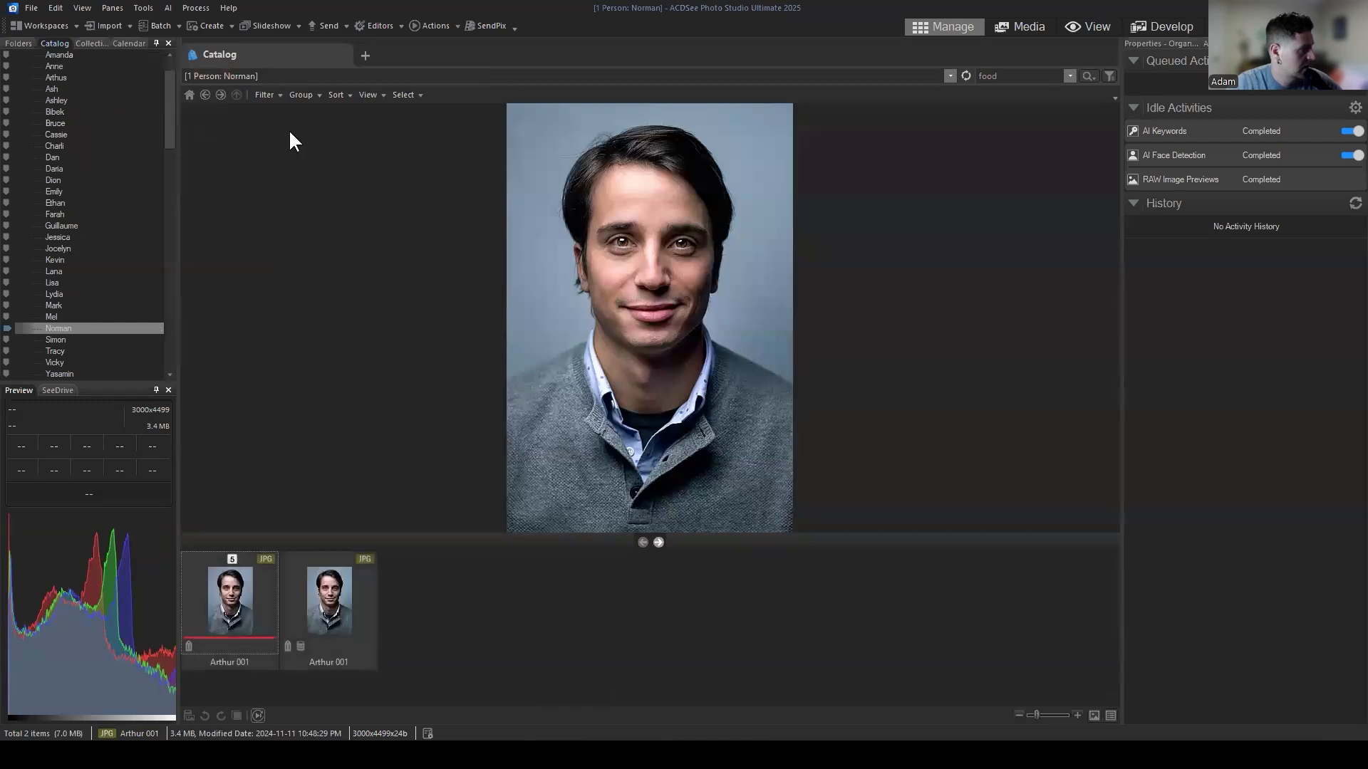
scroll(67, 87, up, 2)
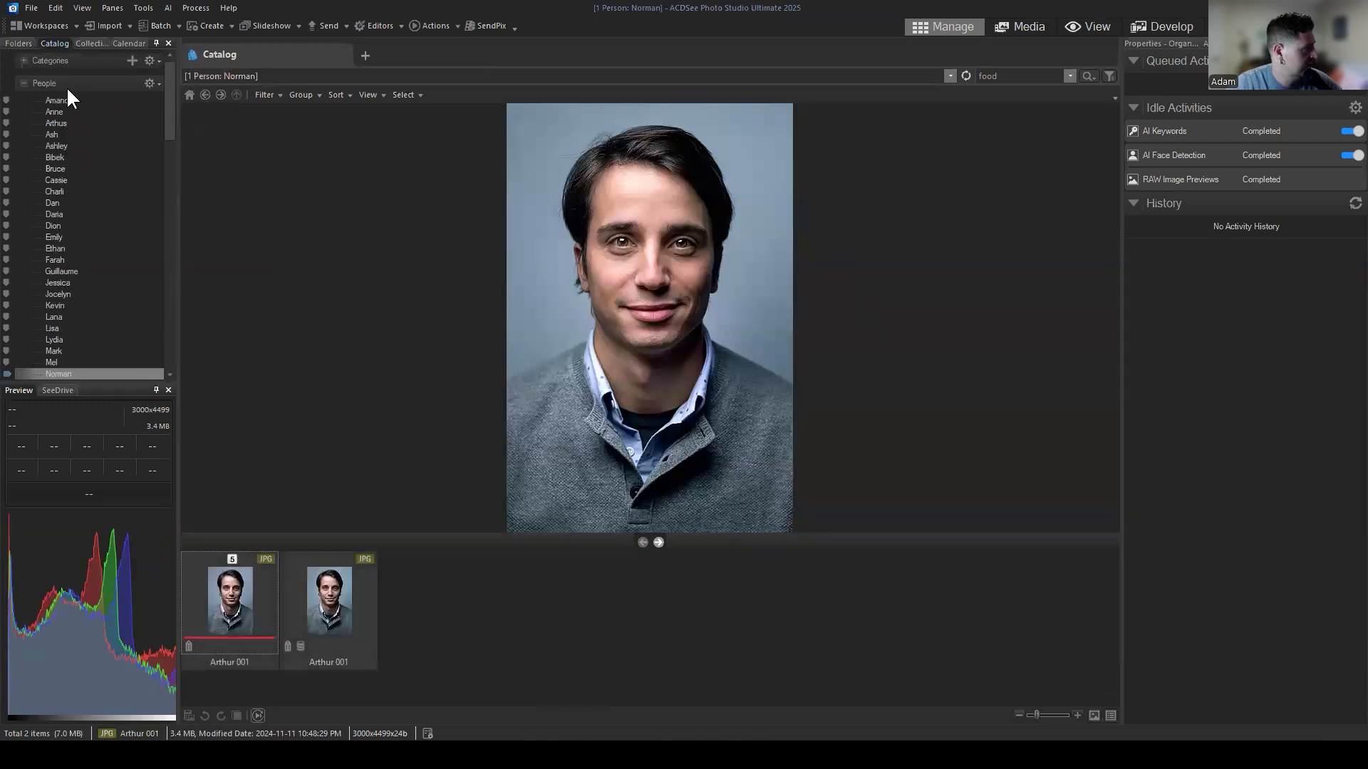
click(25, 40)
click(93, 260)
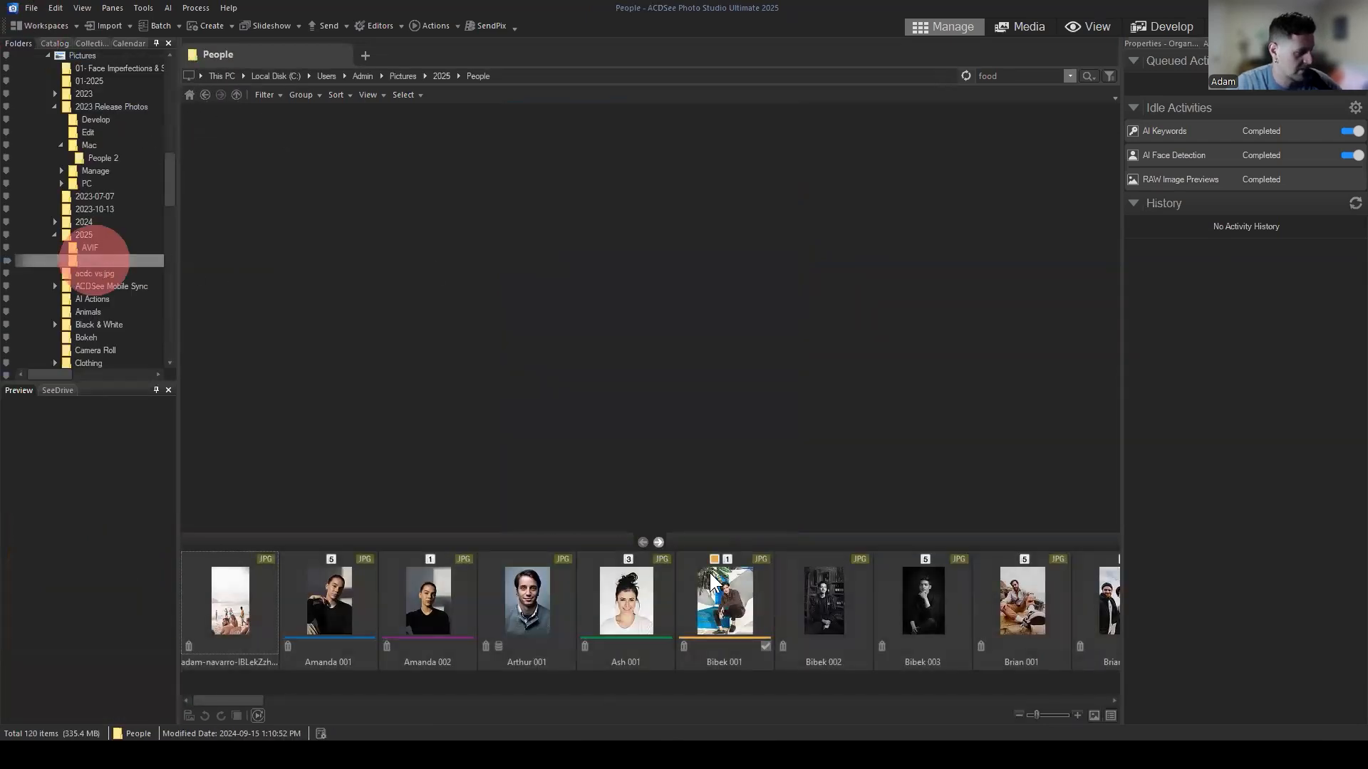
Change the People folder's view from Filmstrip to Thumbnails and browse its photos.
click(368, 95)
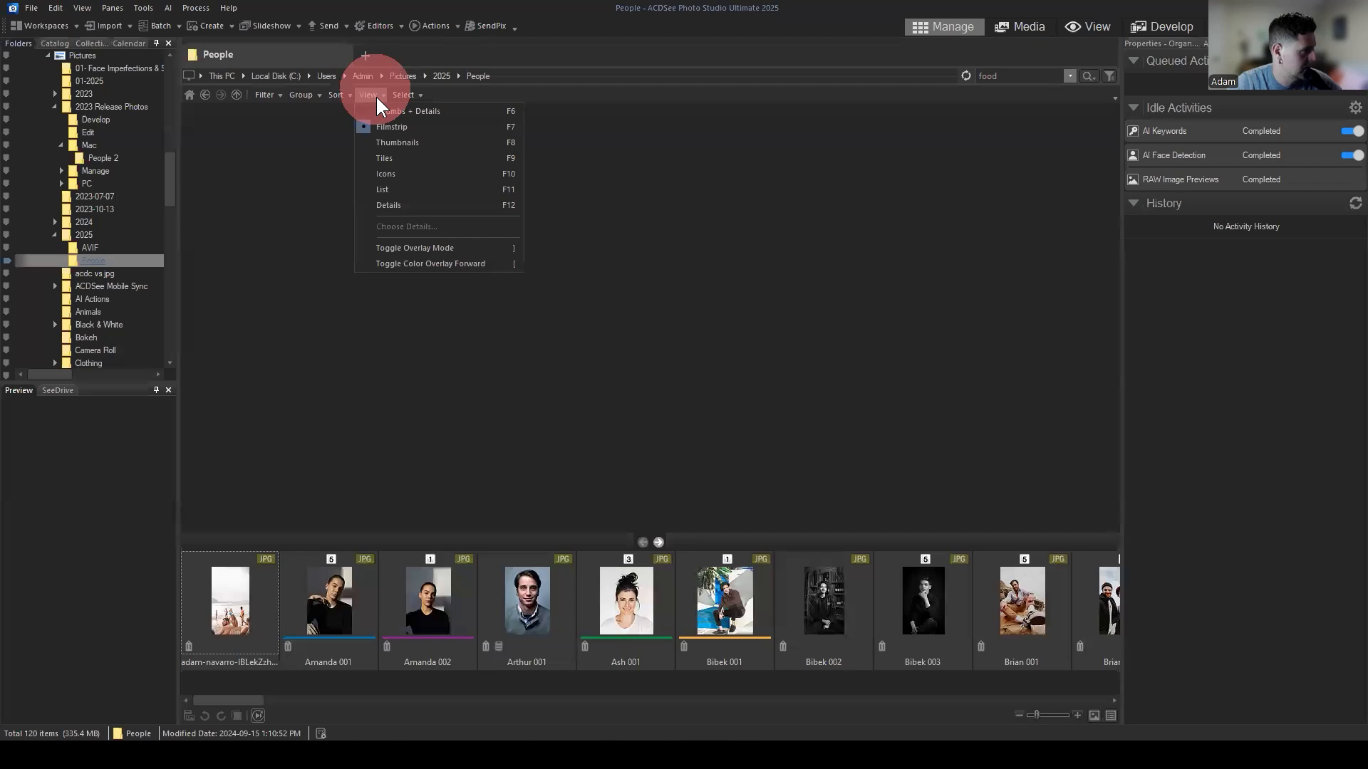
click(382, 143)
scroll(719, 260, down, 5)
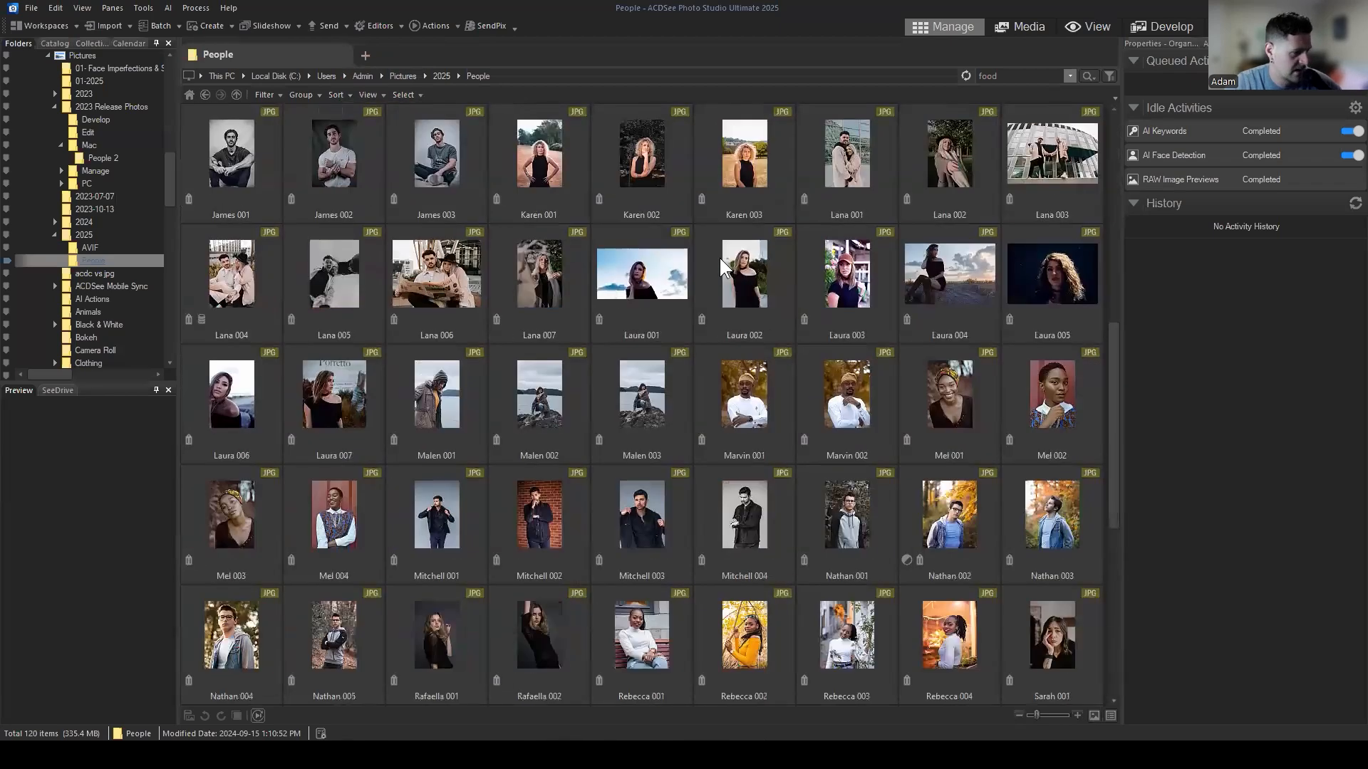
scroll(716, 258, down, 4)
scroll(702, 257, up, 5)
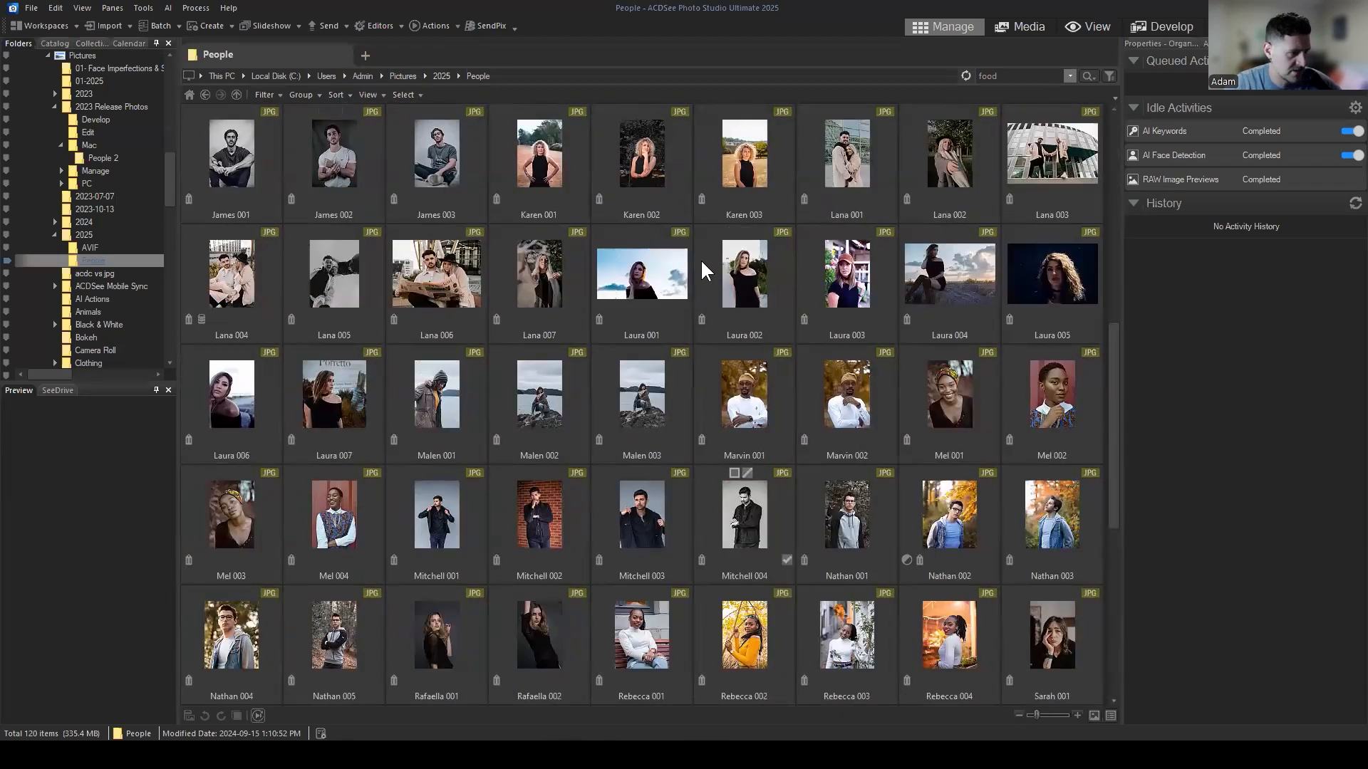
Step back twice through the browsing history to the earlier People folder view.
click(205, 95)
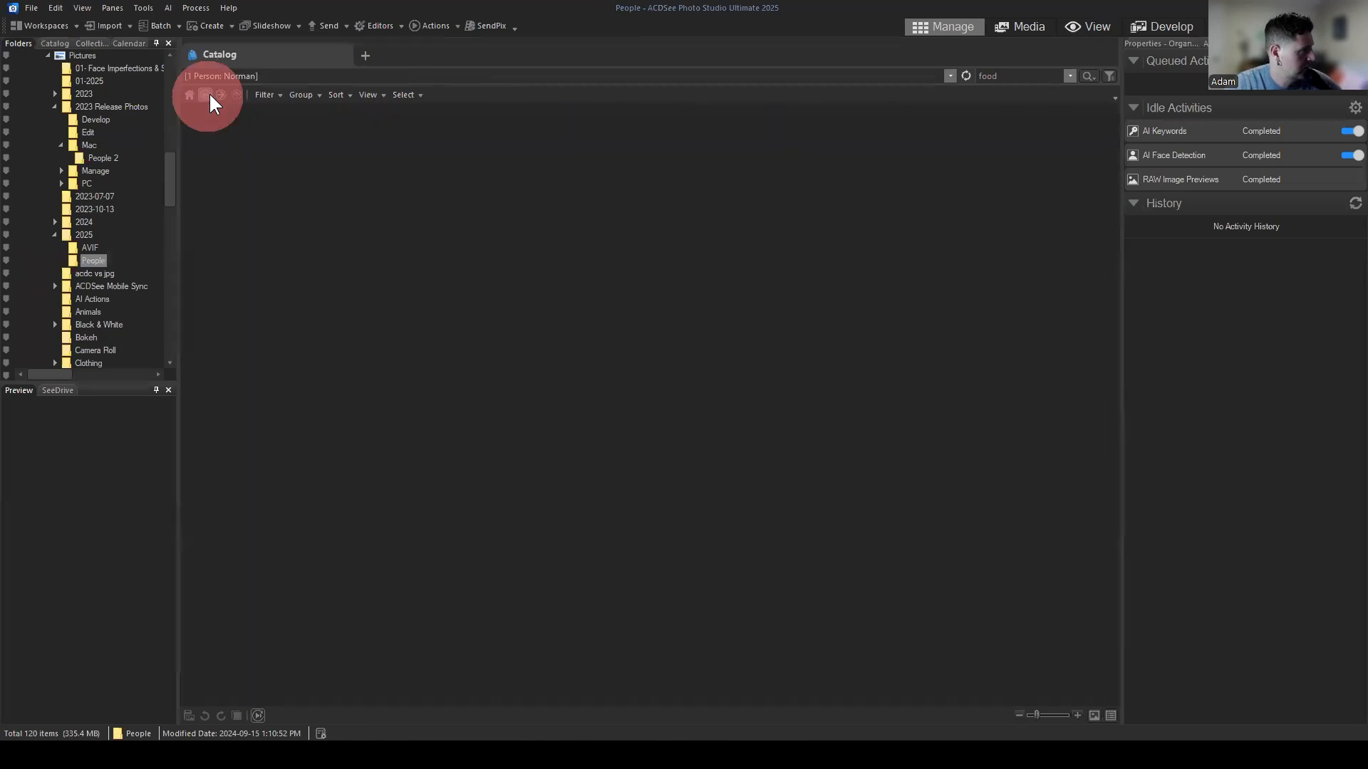
click(204, 93)
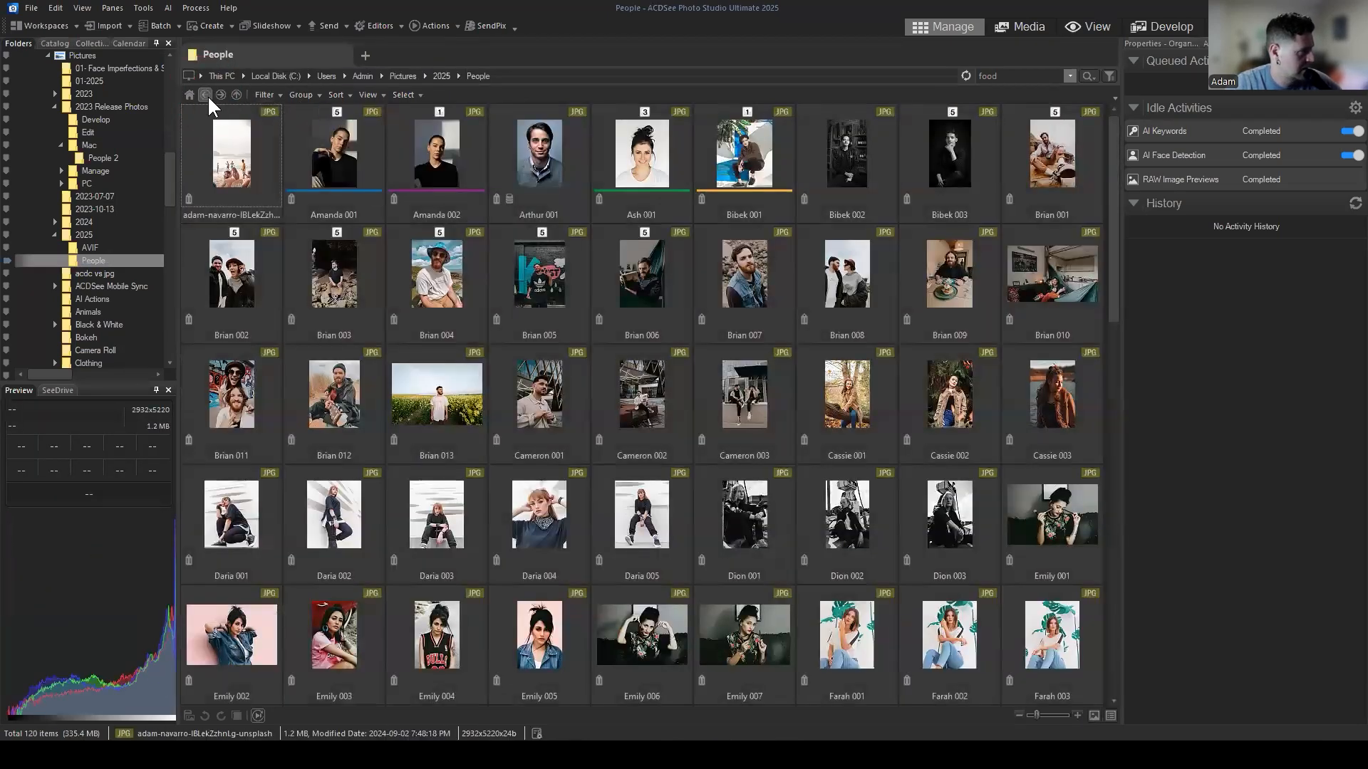
Step back through the browsing history to the five-star Catalog results, then open the Pictures folder from the folder tree.
click(205, 94)
click(205, 94)
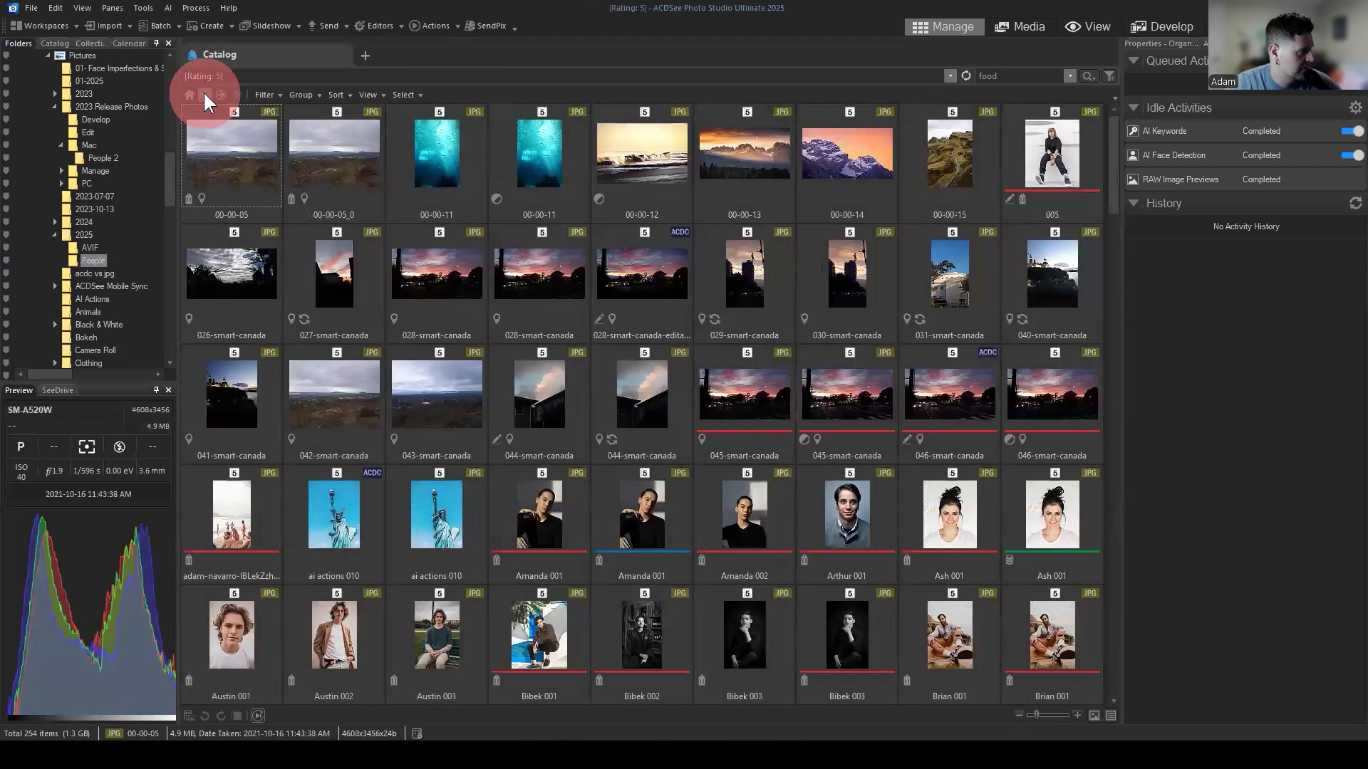
scroll(94, 129, up, 10)
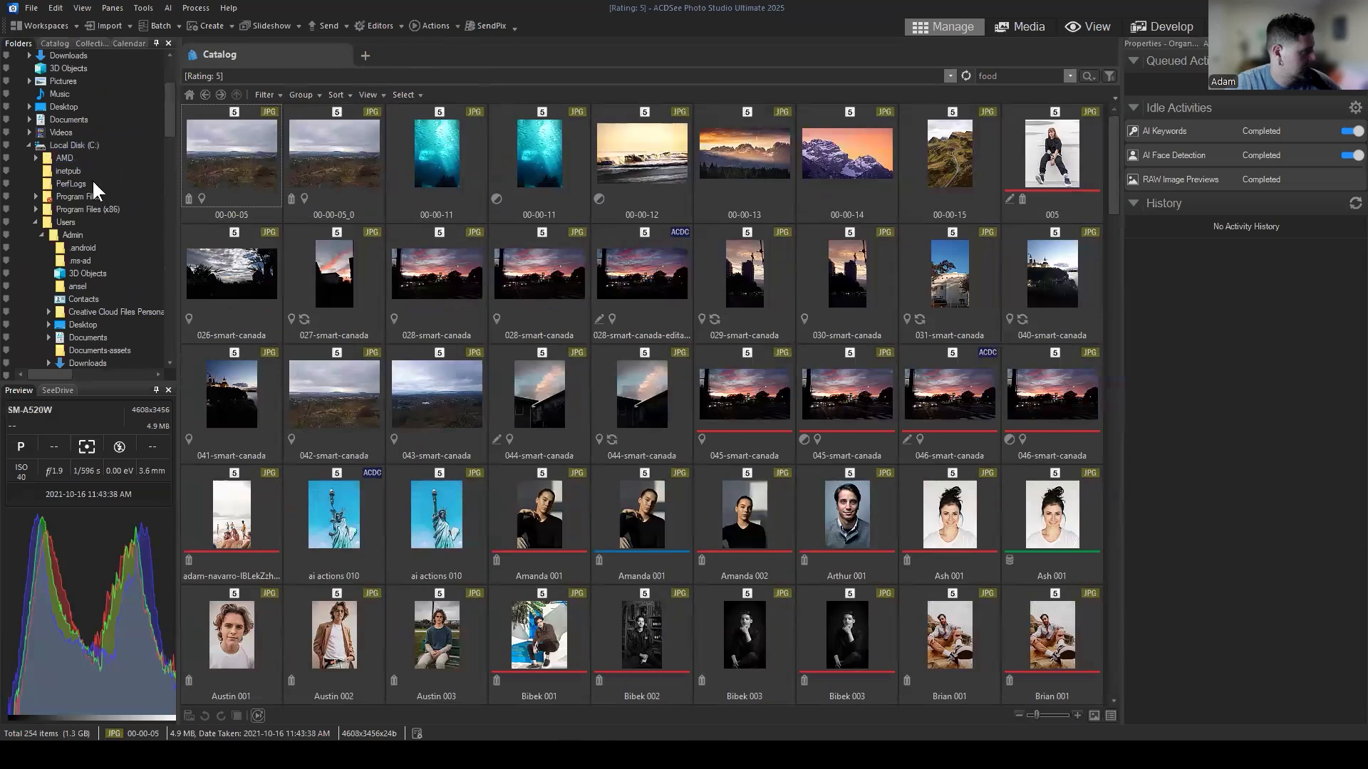
scroll(97, 188, down, 8)
click(91, 132)
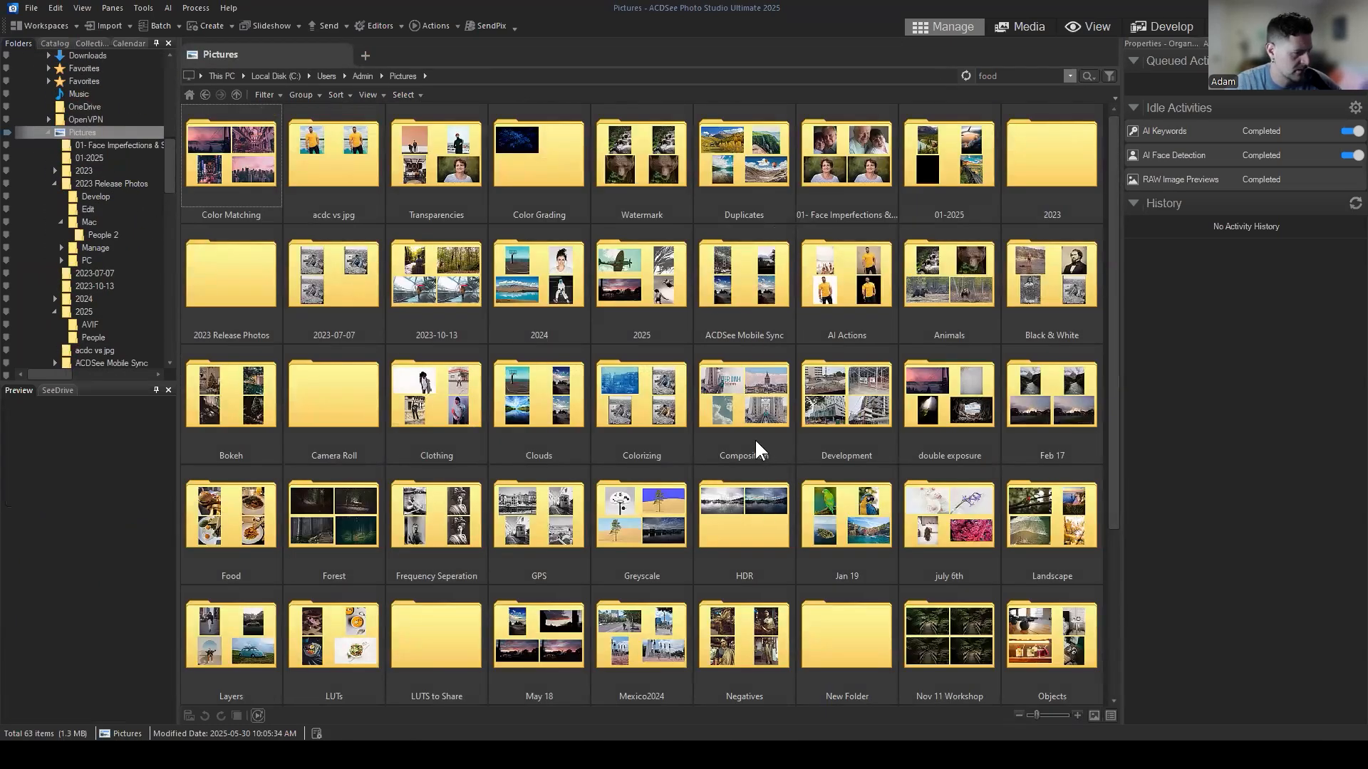
Open the People 2 folder inside Pictures and show Group Photo in View mode.
scroll(754, 438, down, 3)
click(441, 505)
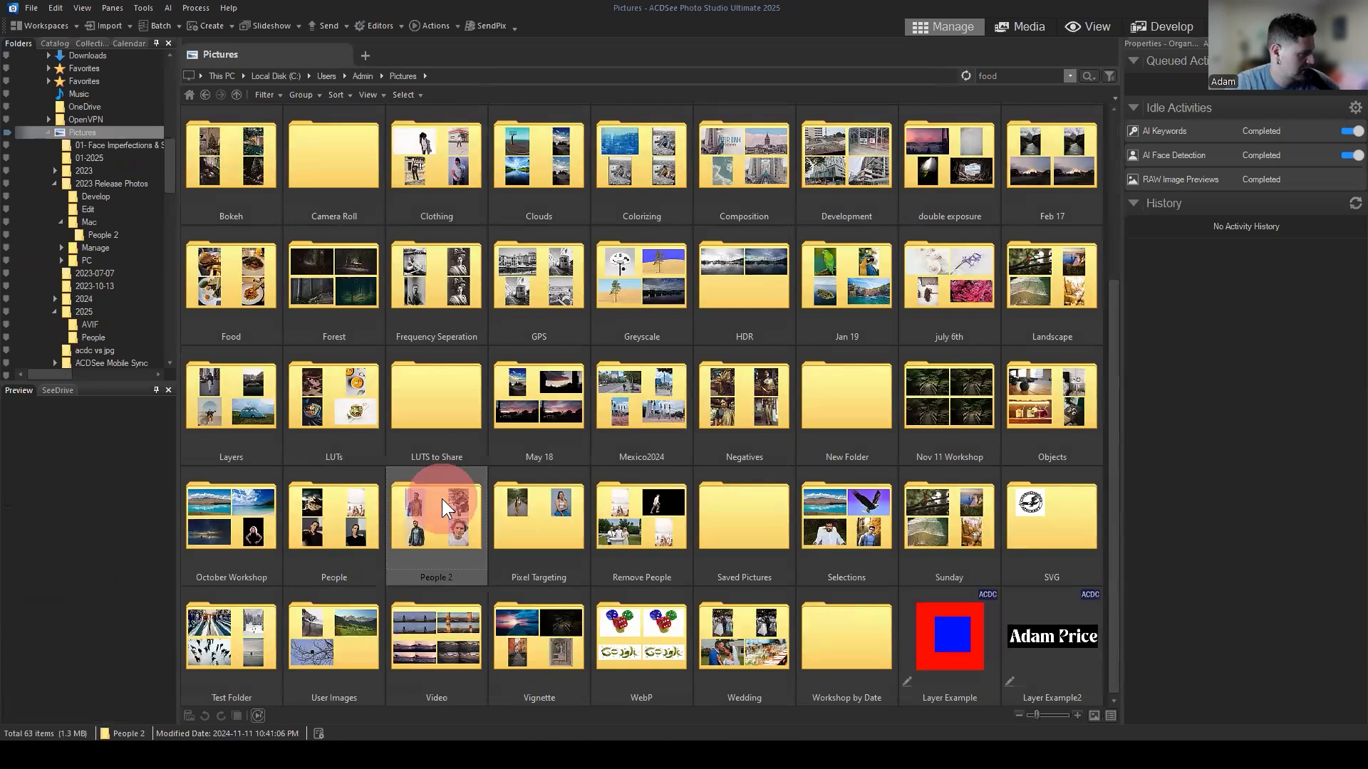
double_click(442, 499)
click(349, 285)
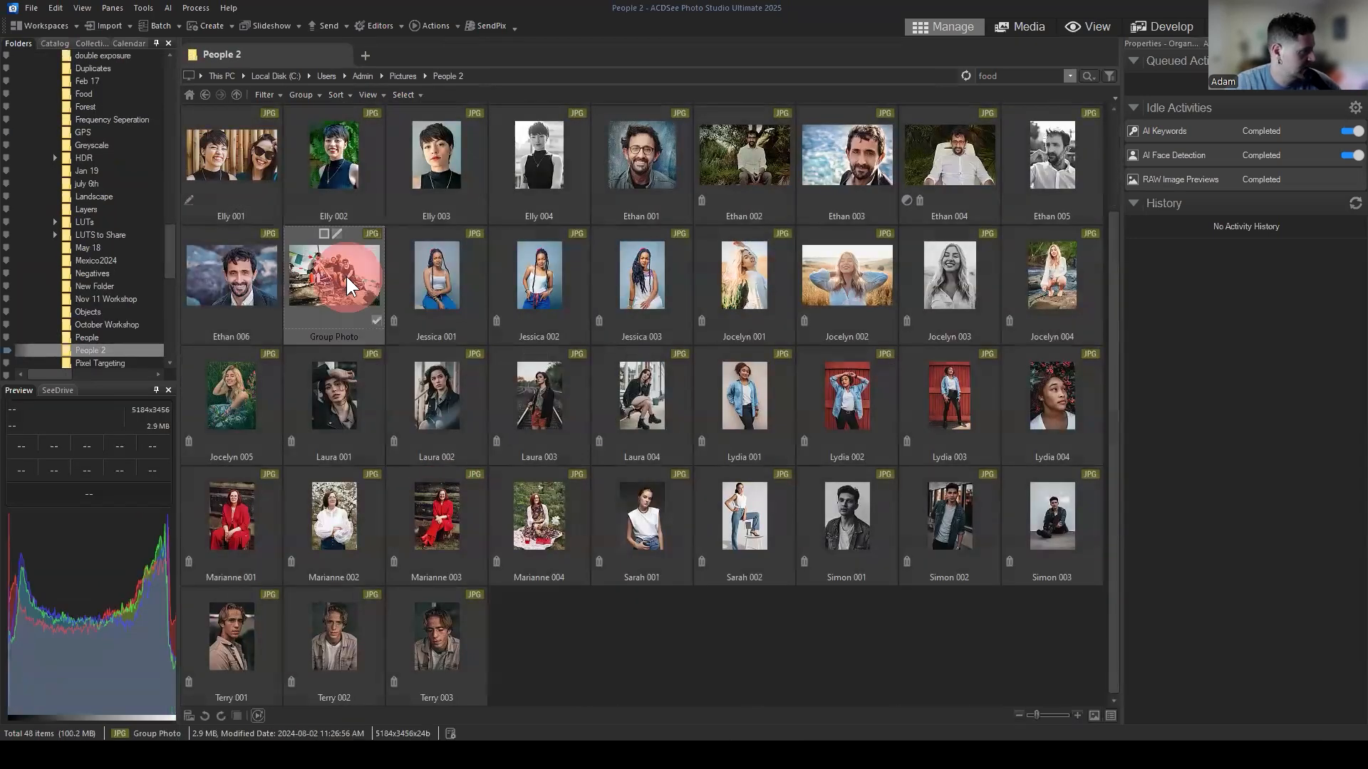
click(1090, 28)
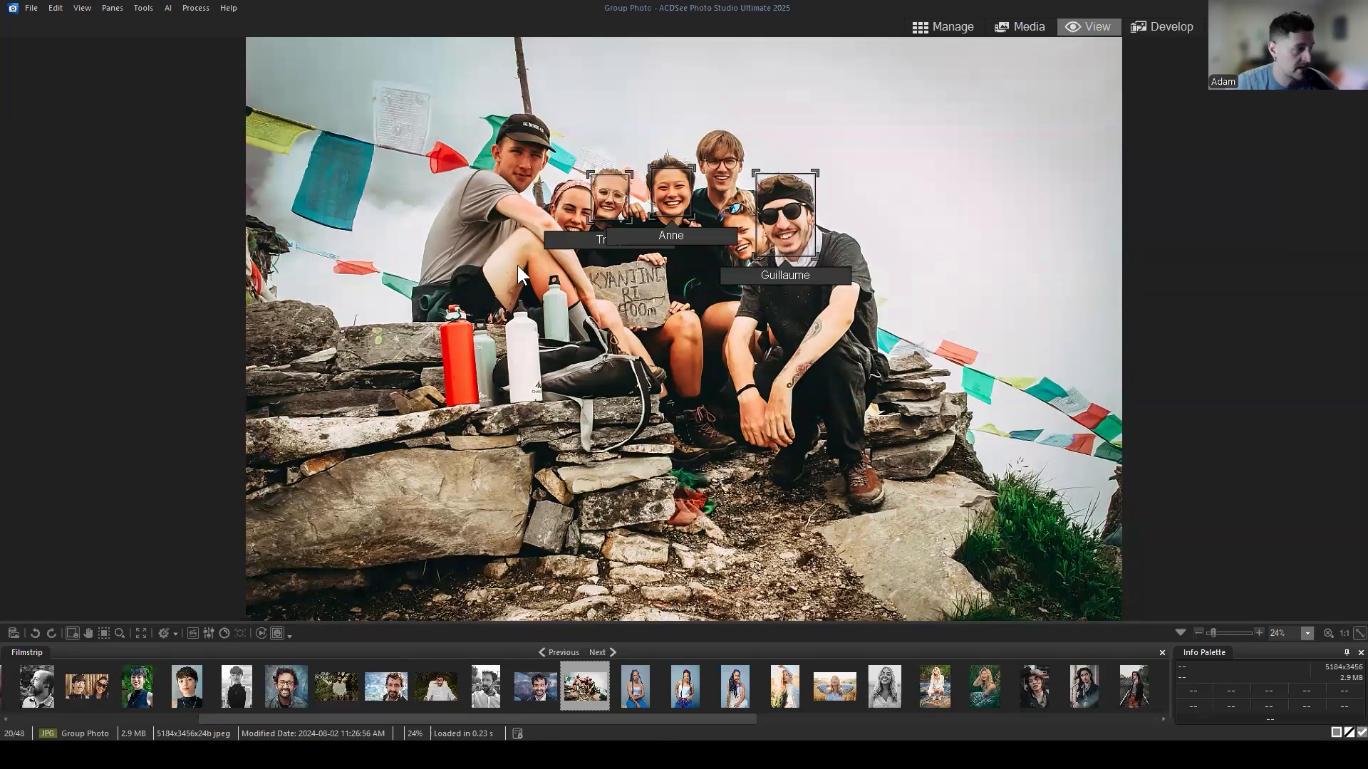
Outline the face of the man in the dark cap in Group Photo and assign the person's name to it.
drag(498, 122, 549, 191)
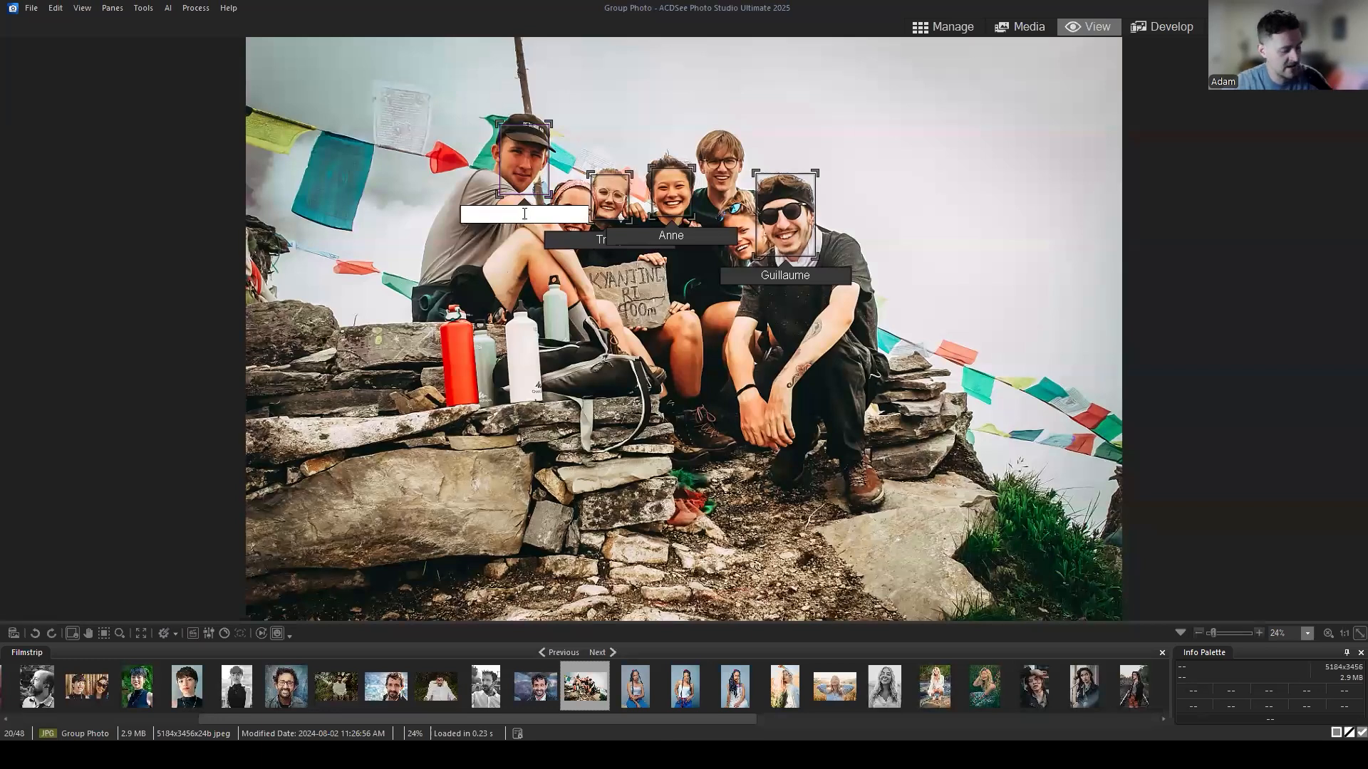
text(Aden)
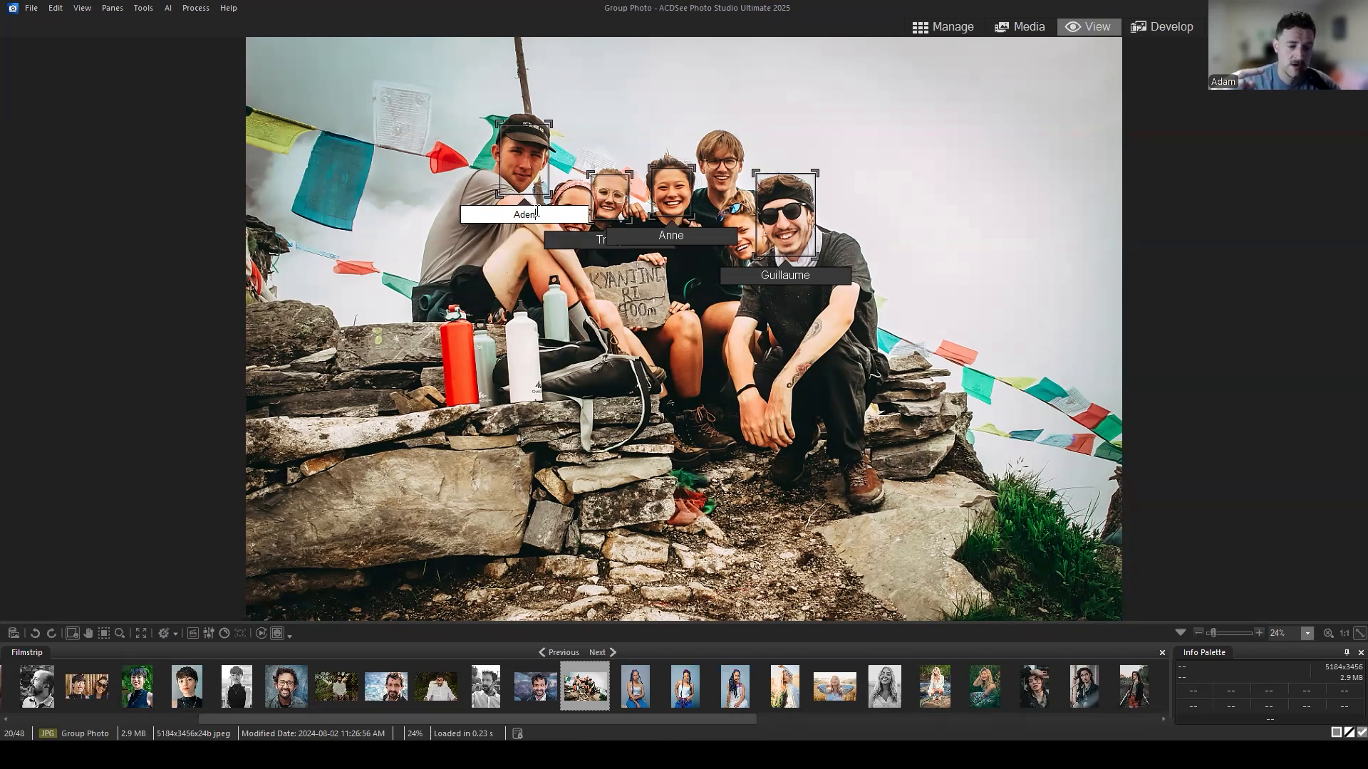
key(Return)
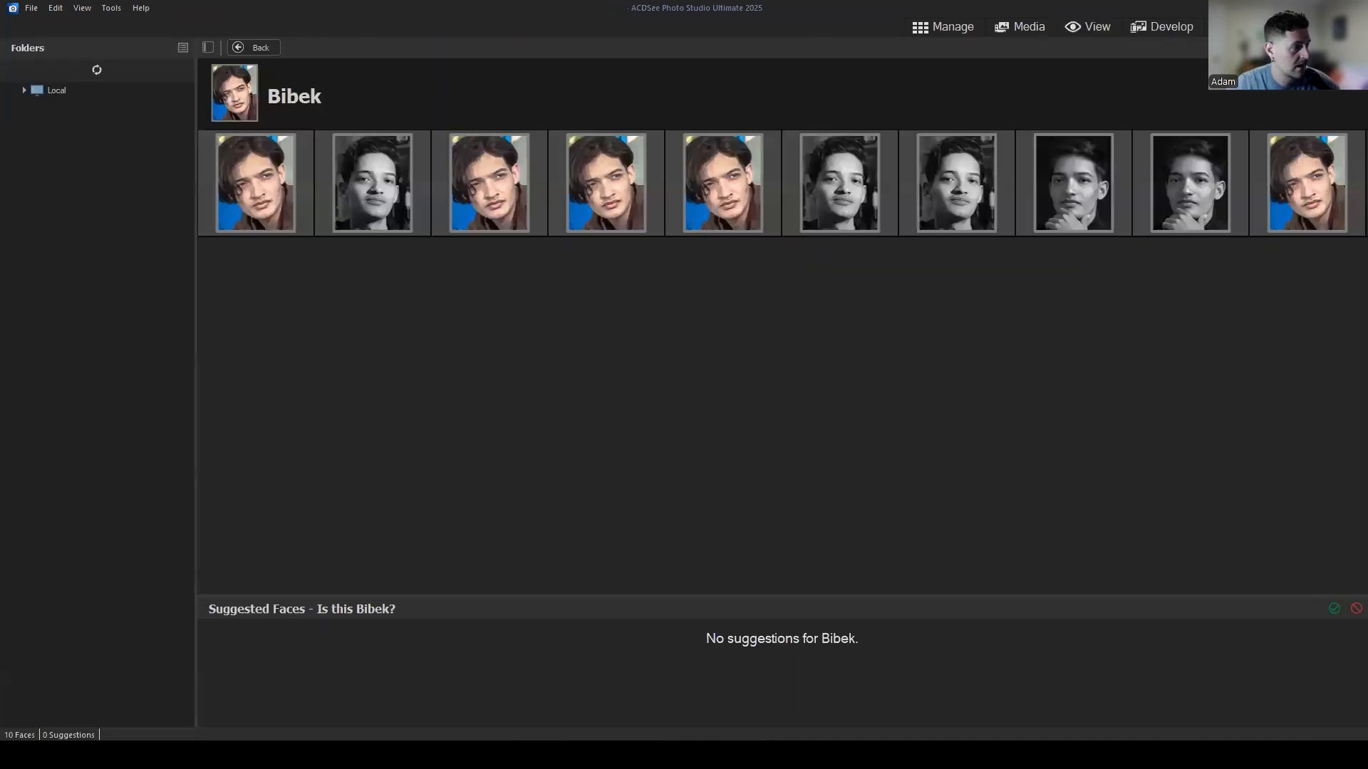
Go back to the Named people overview and inspect the faces assigned to the second person in the first row.
click(257, 48)
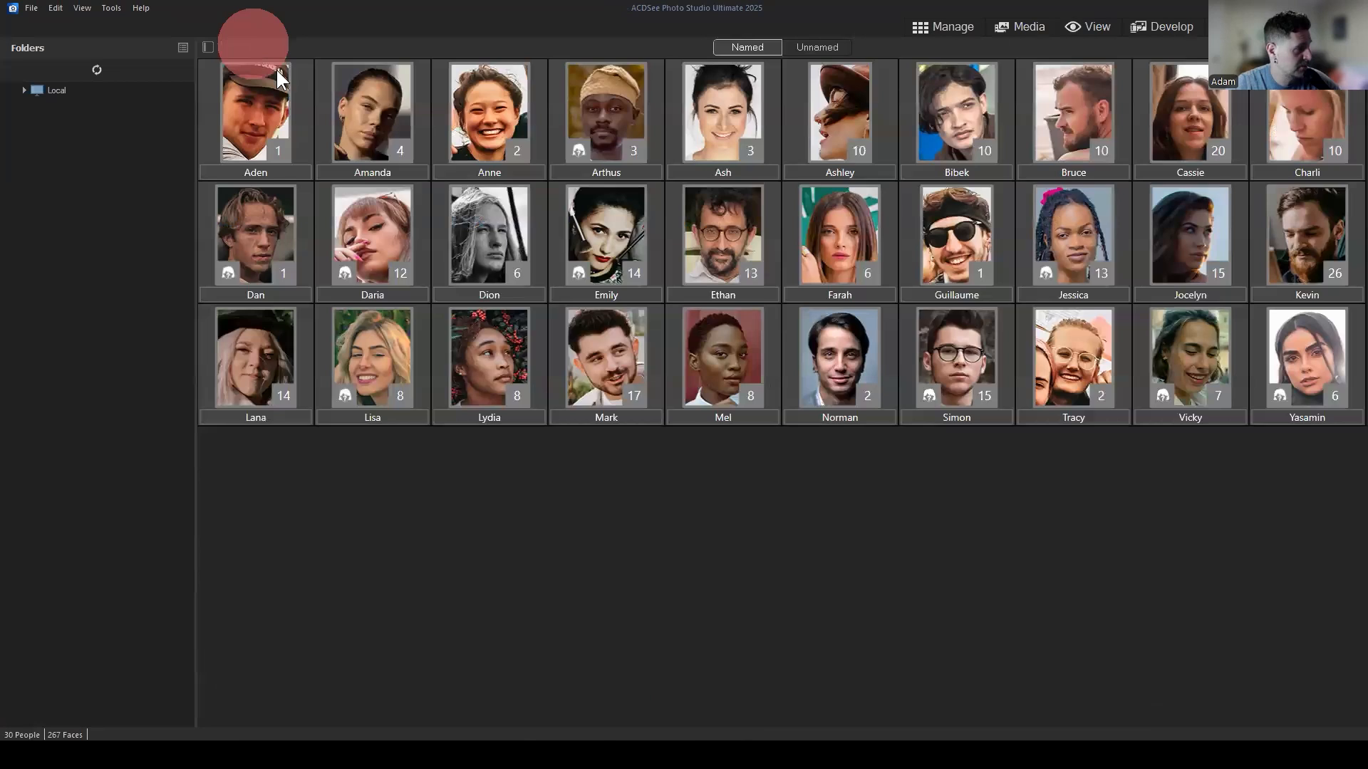
click(605, 463)
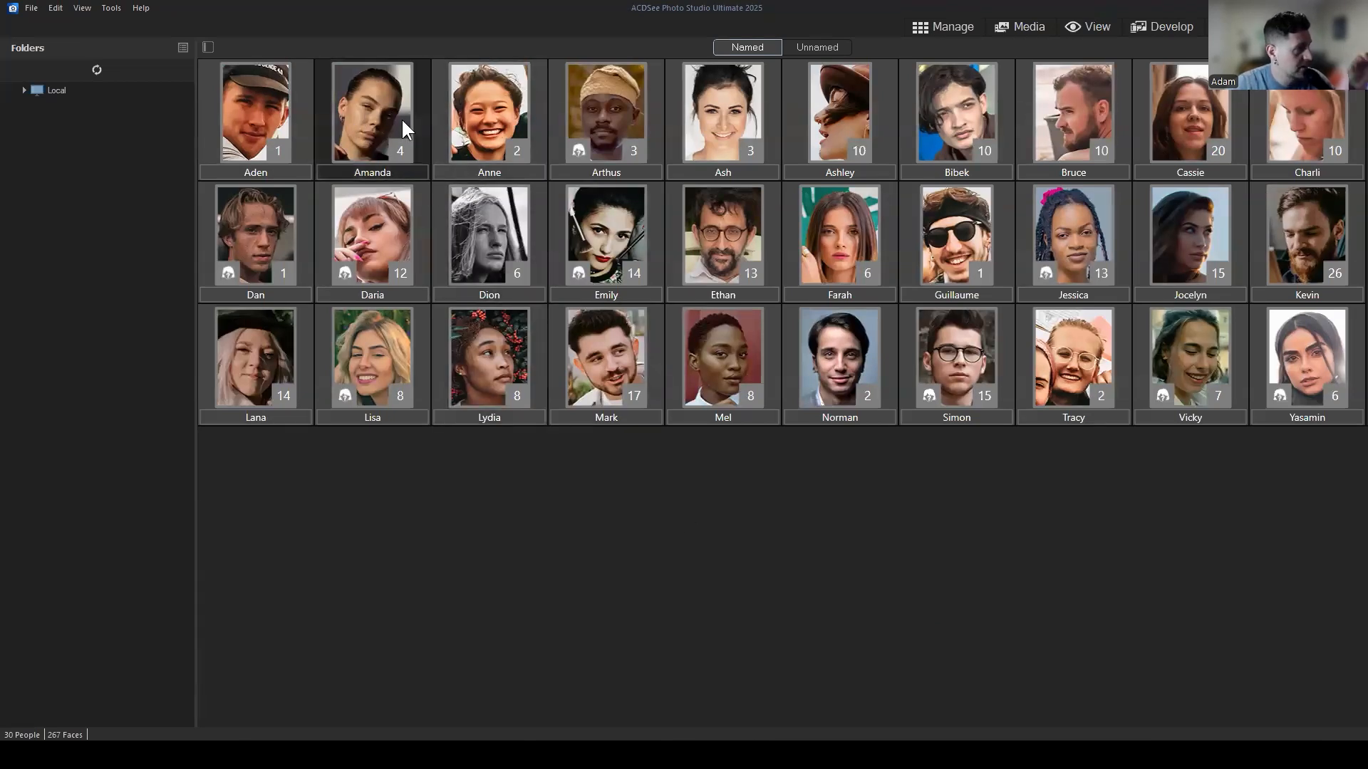
click(715, 107)
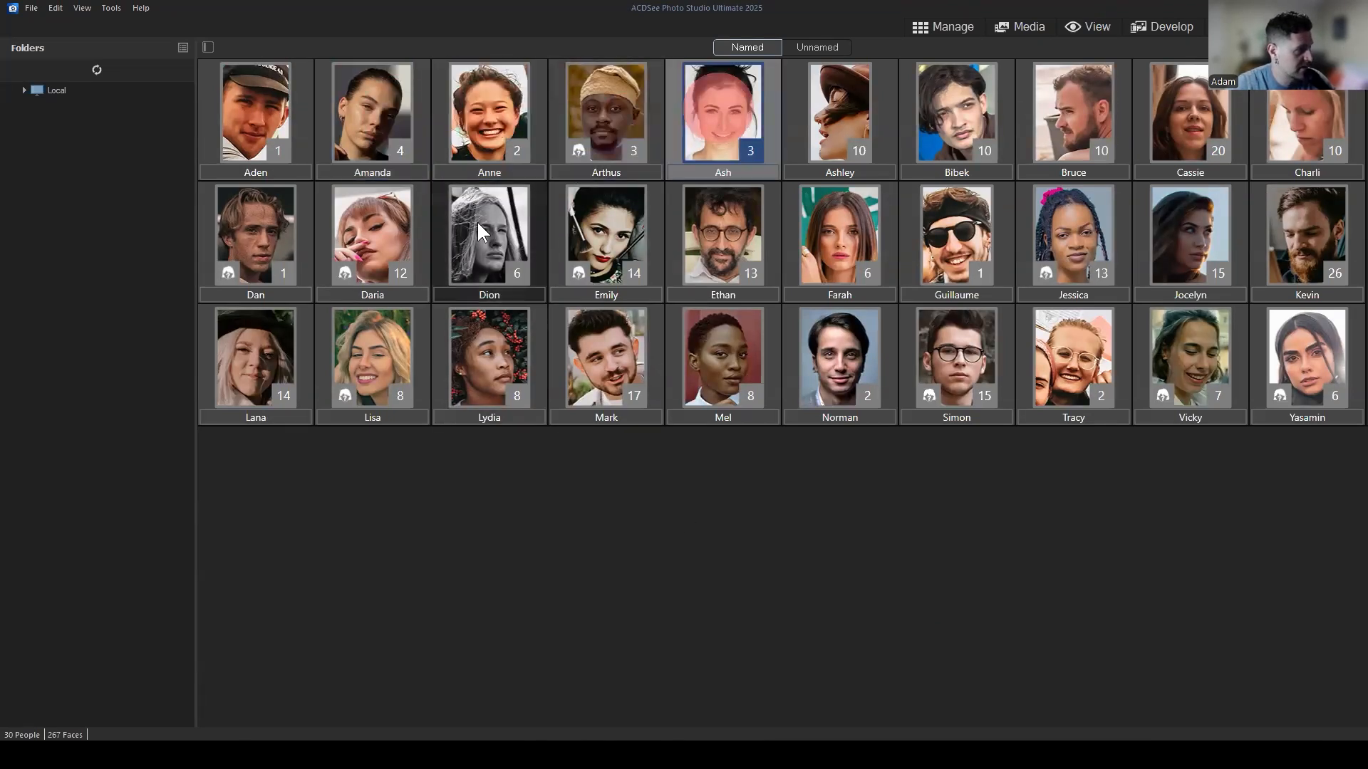
double_click(390, 125)
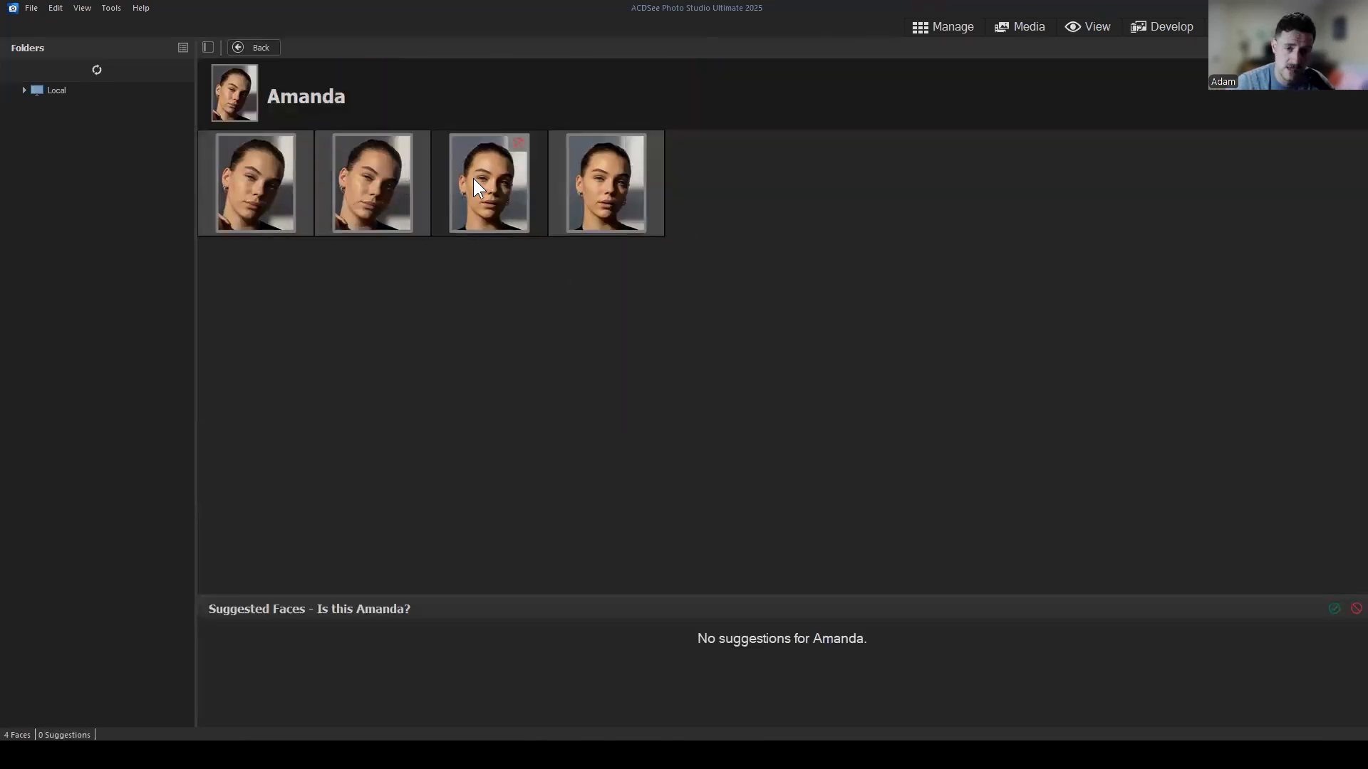
click(260, 46)
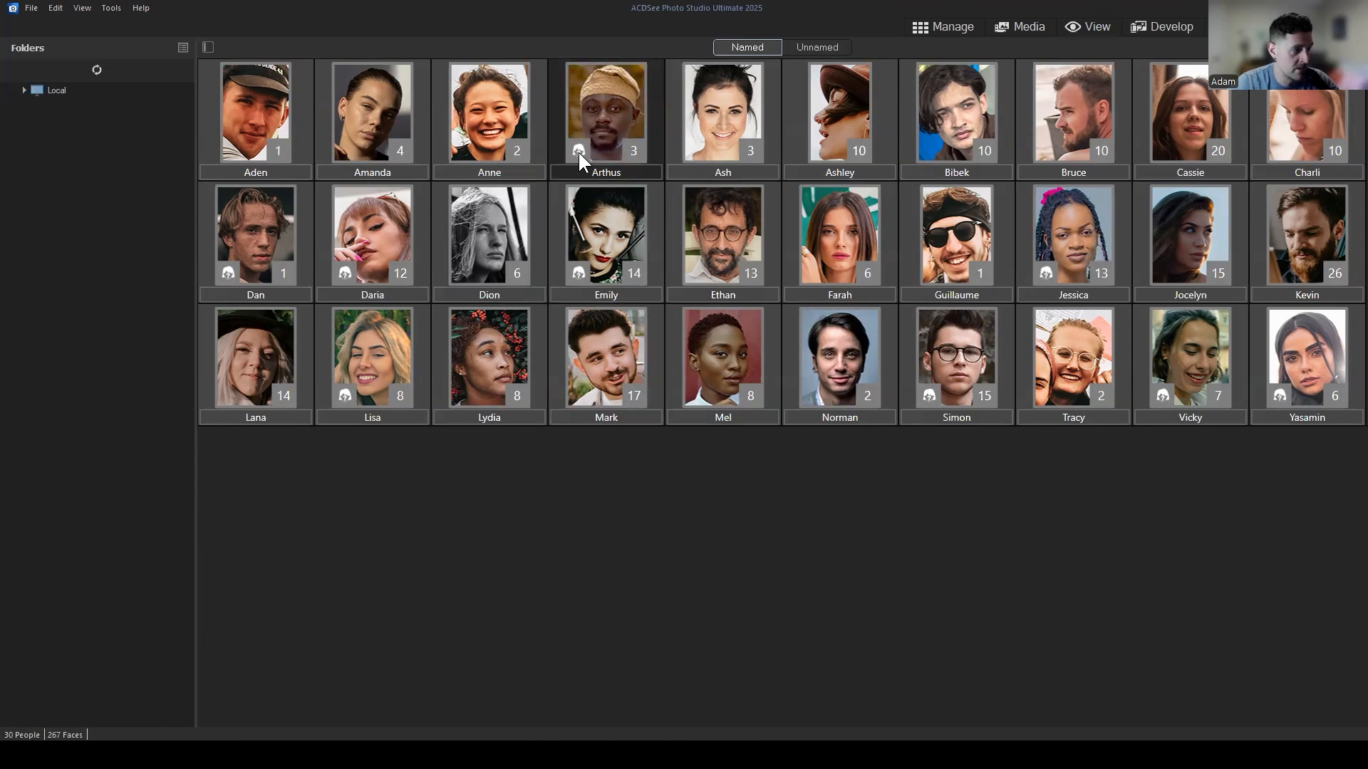
Review the assigned and suggested faces of the man with the tan head wrap, then return to the Named overview.
double_click(588, 120)
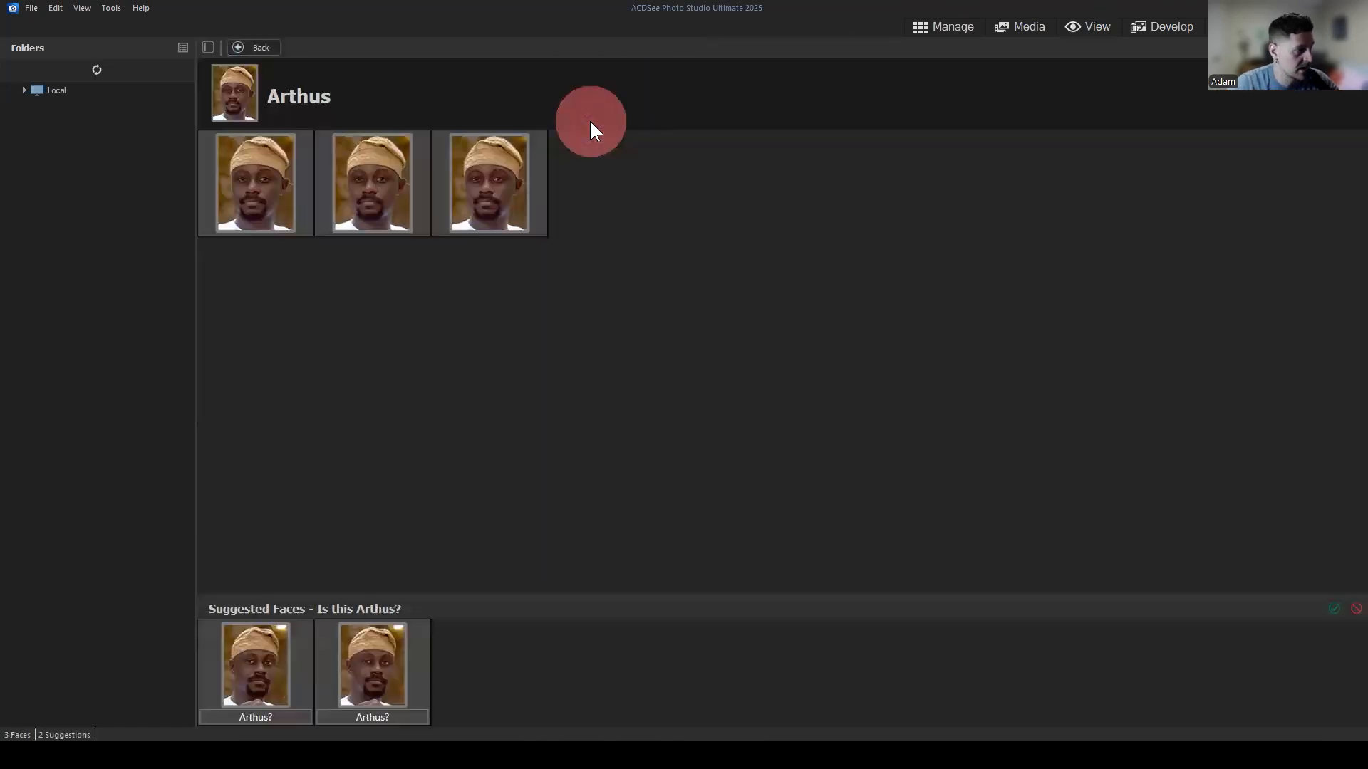
mouse_move(383, 644)
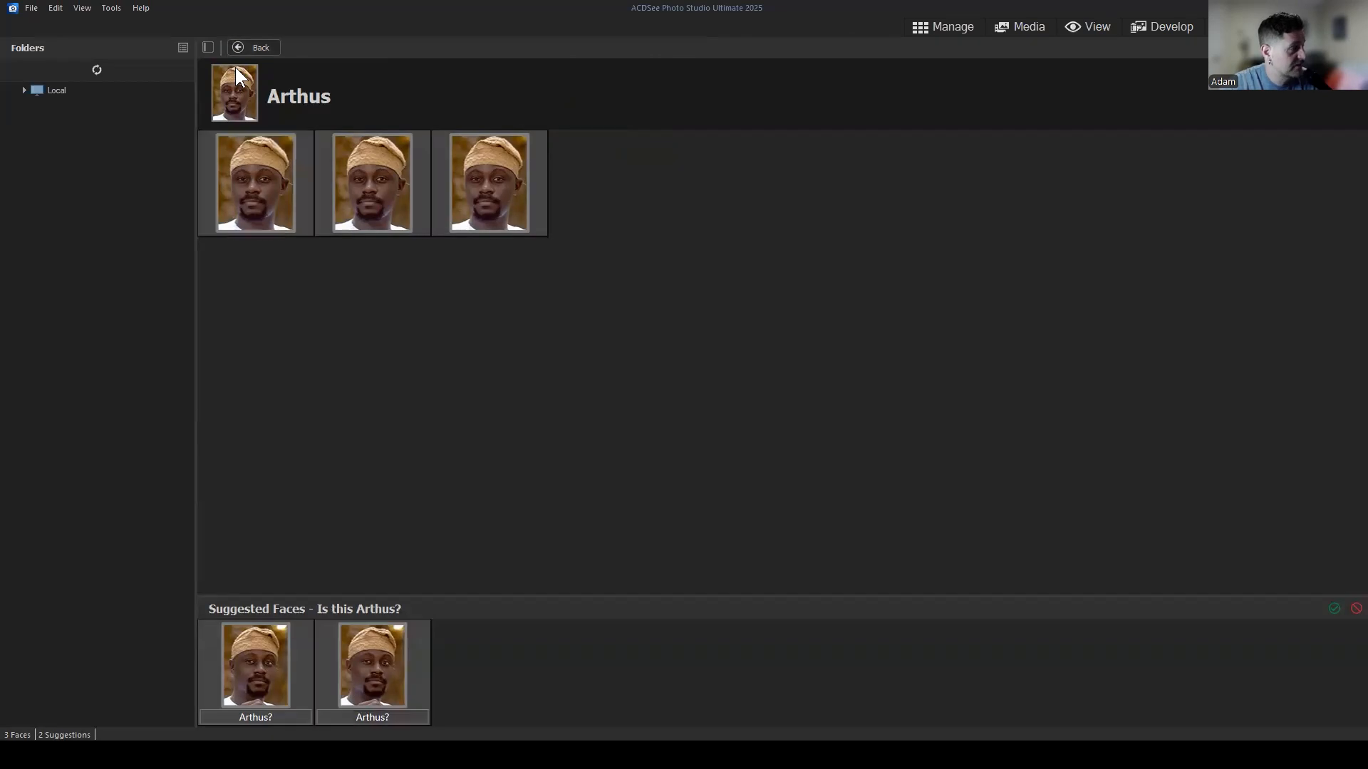
click(250, 48)
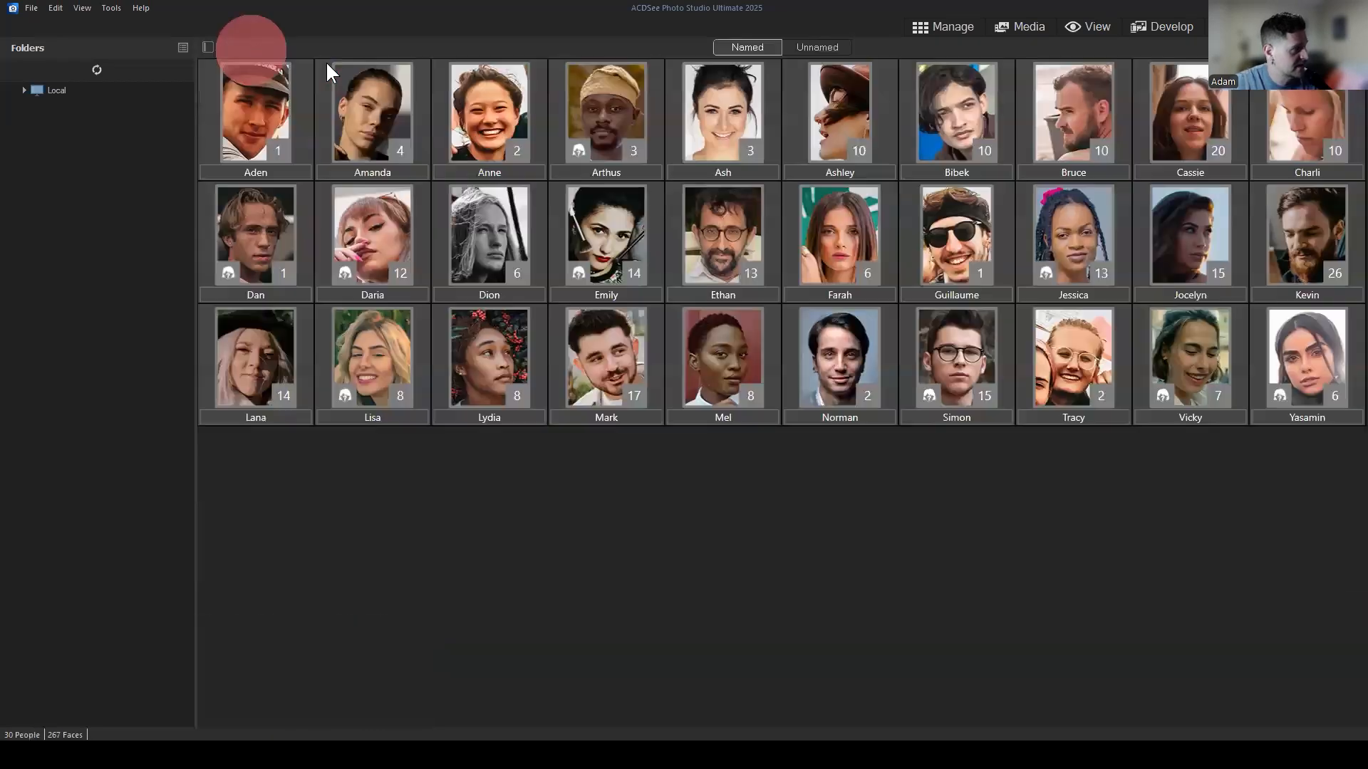
Accept both suggested faces for the man with the tan head wrap and return to the Named overview.
double_click(625, 113)
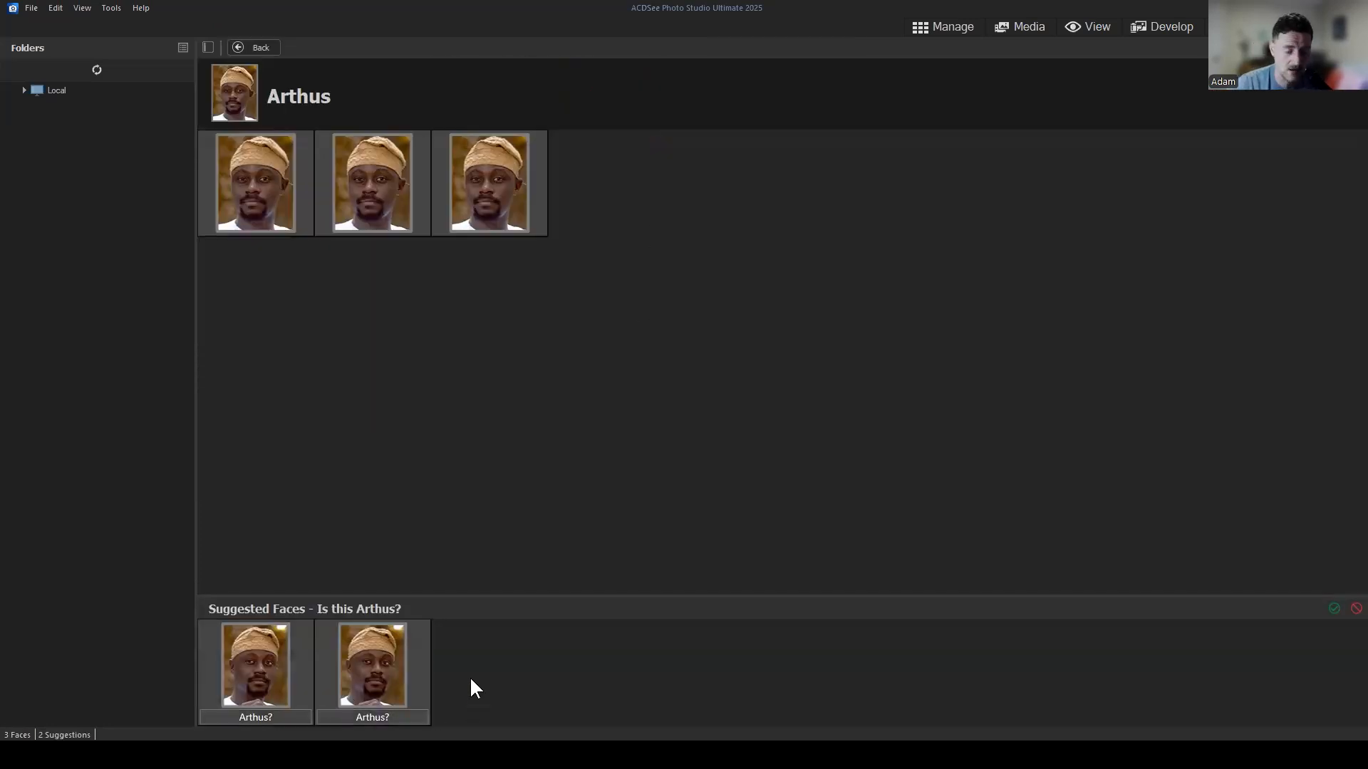
click(204, 717)
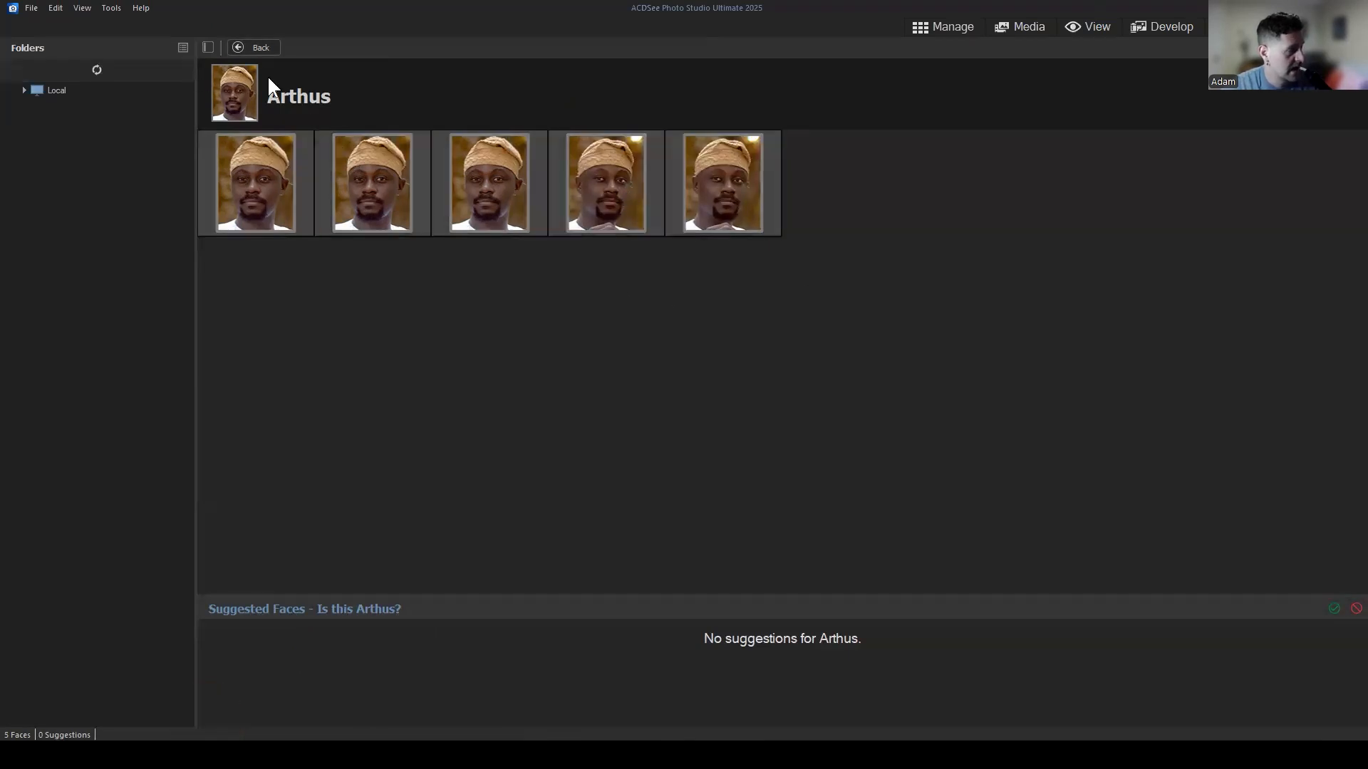
click(250, 45)
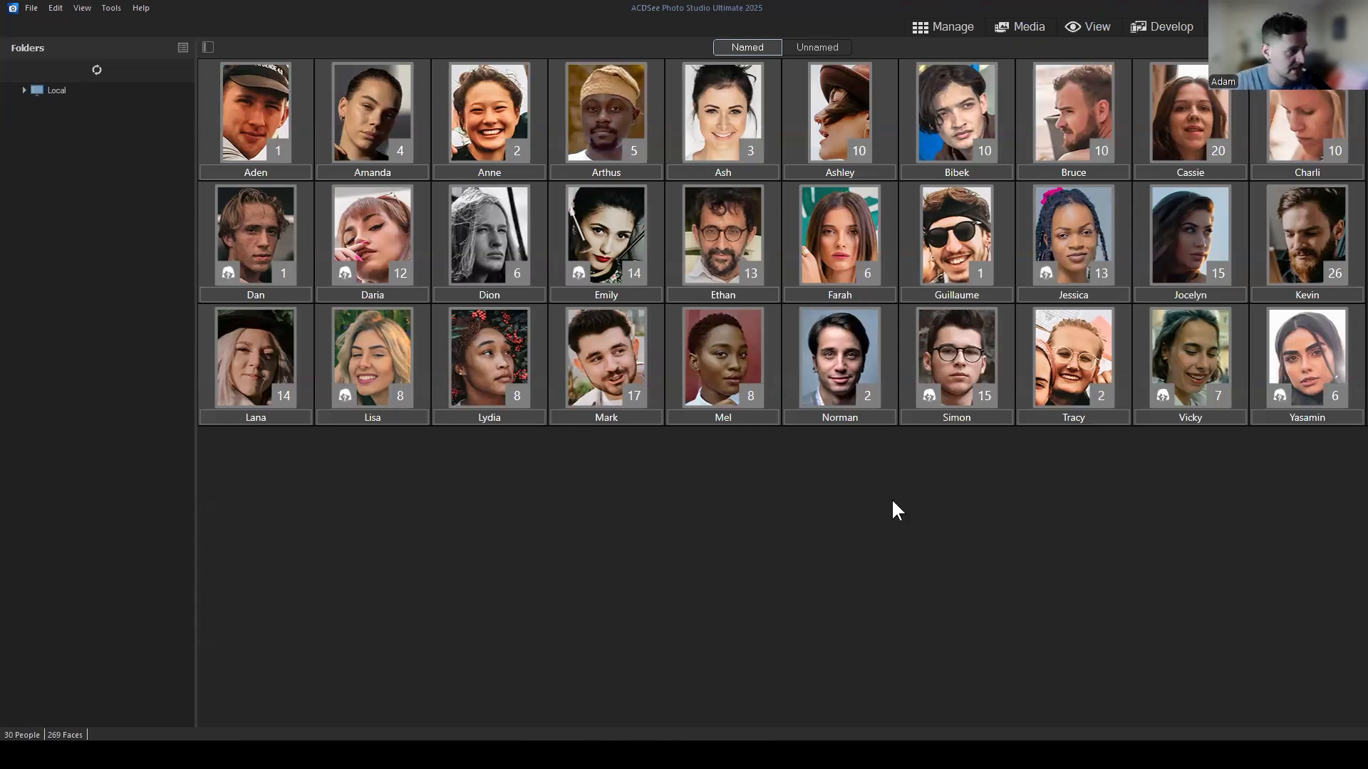
Accept the suggested face for the red-haired woman in the second row and return to the Named overview.
double_click(371, 229)
click(826, 436)
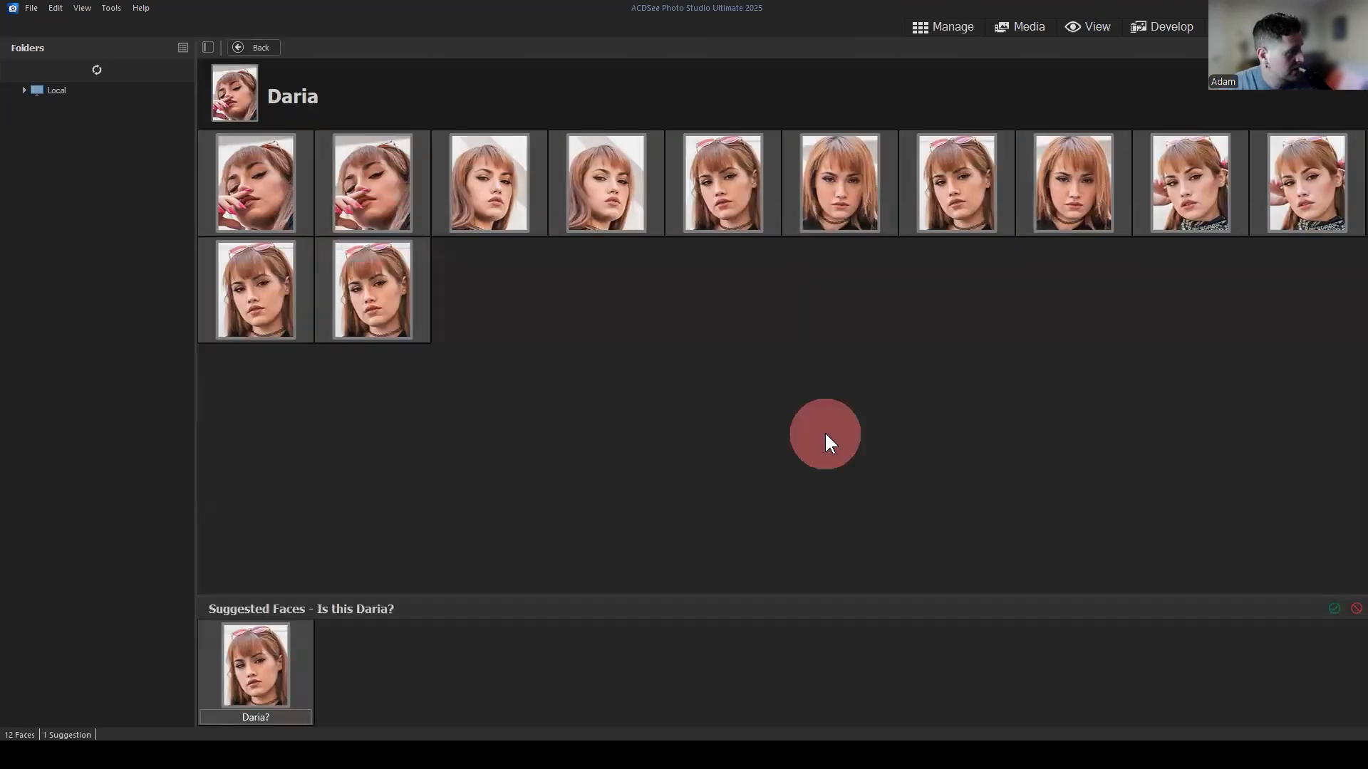
click(203, 716)
click(257, 47)
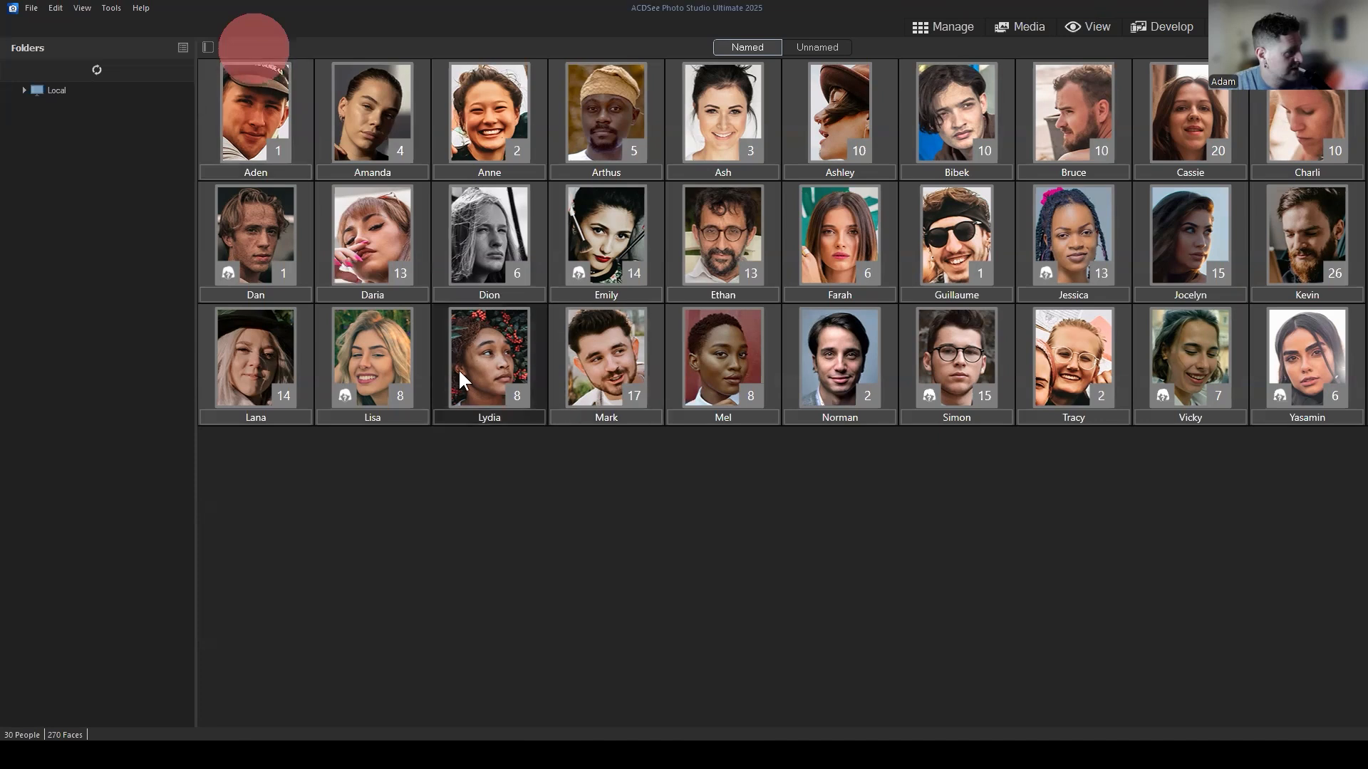
Accept all five suggested faces for the first person in the second row and return to the Named overview.
double_click(275, 228)
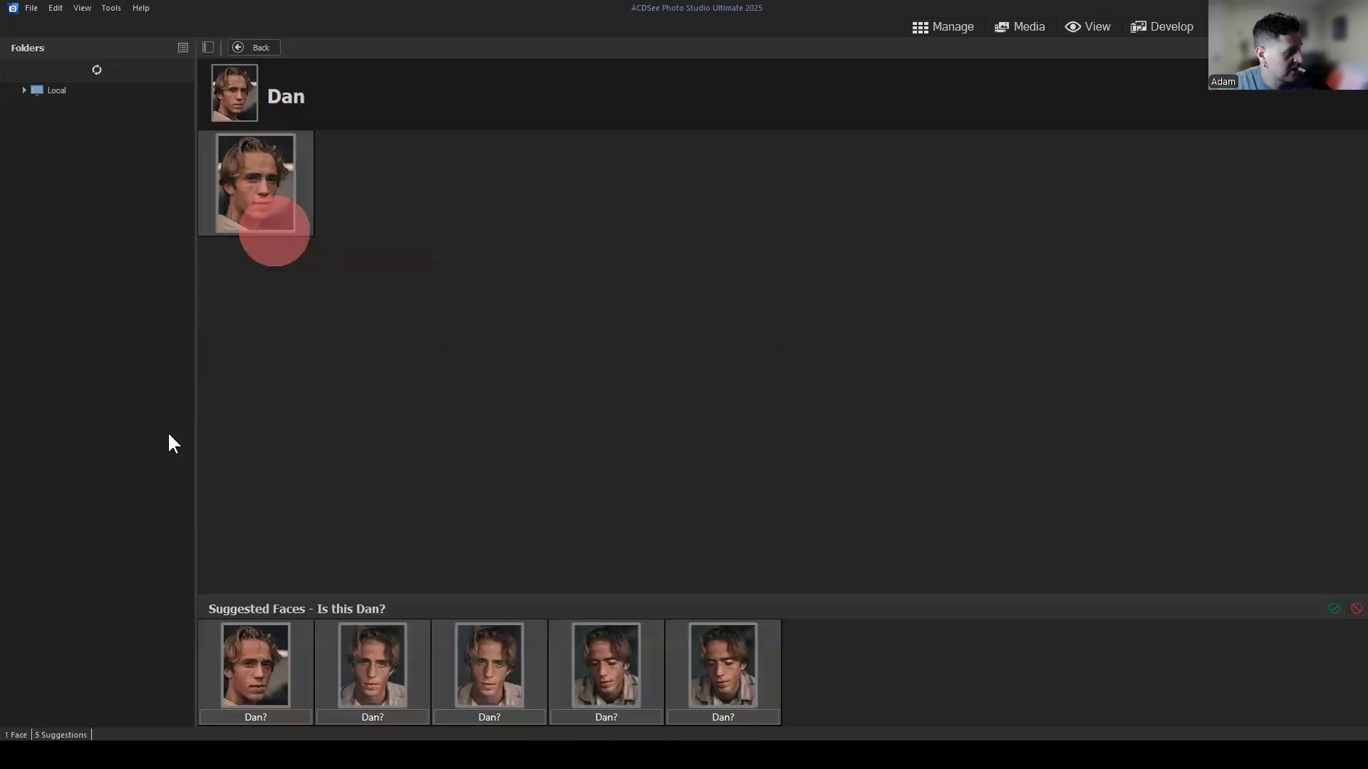
click(207, 715)
double_click(206, 716)
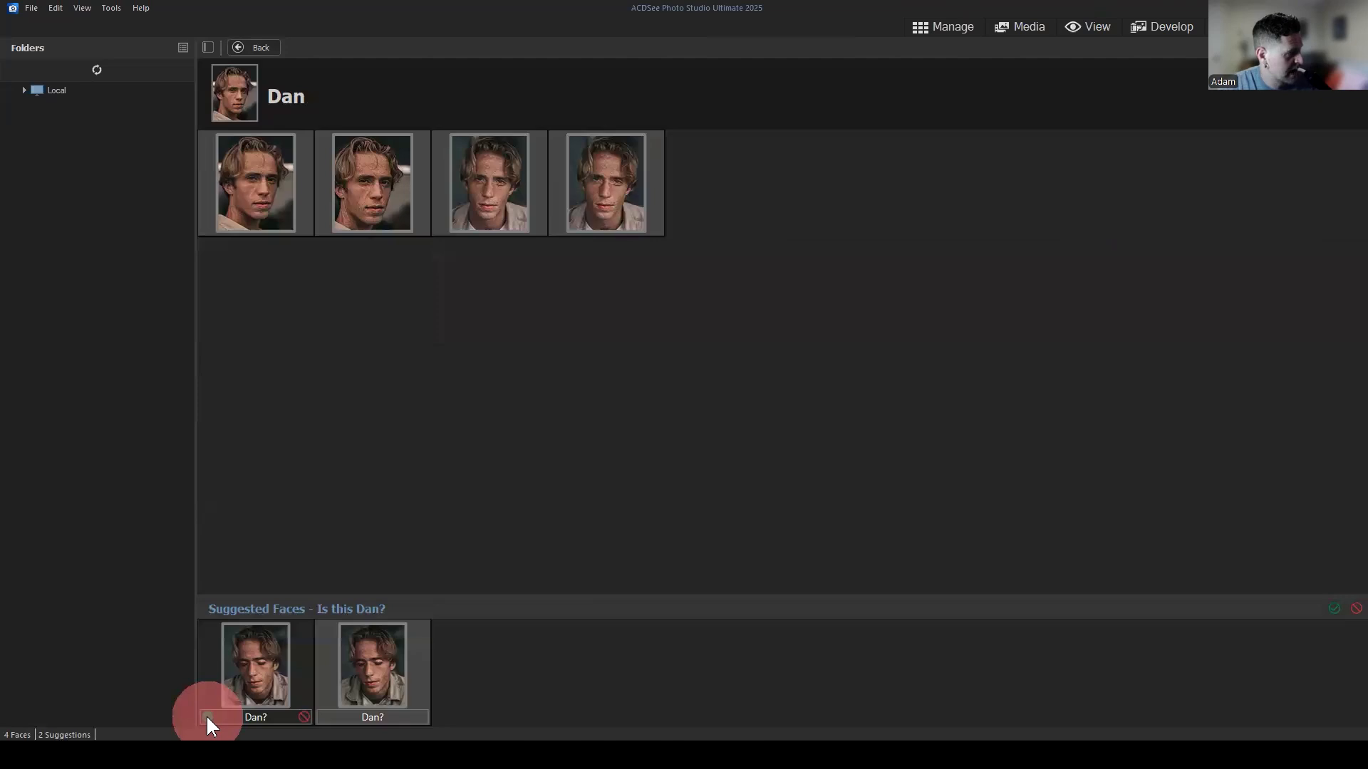
double_click(207, 715)
mouse_move(611, 228)
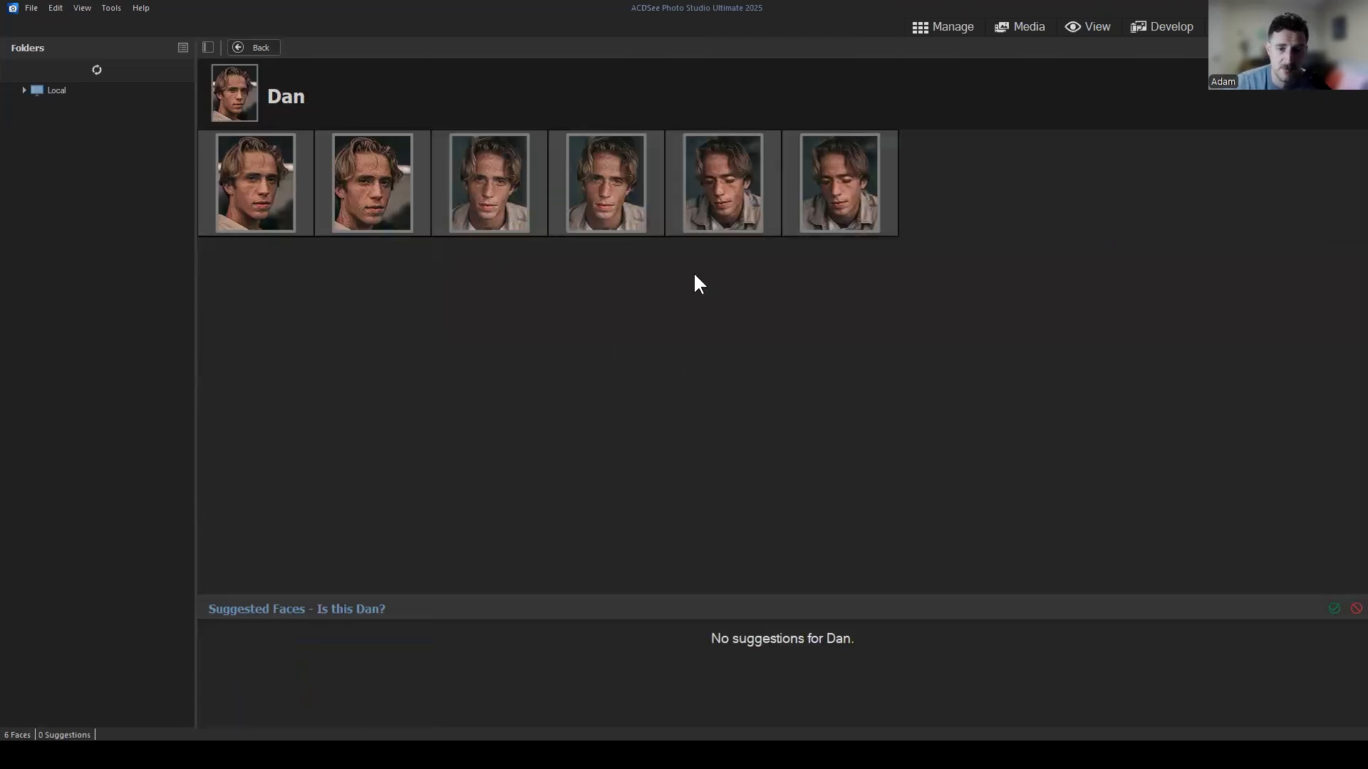
mouse_move(873, 208)
click(249, 49)
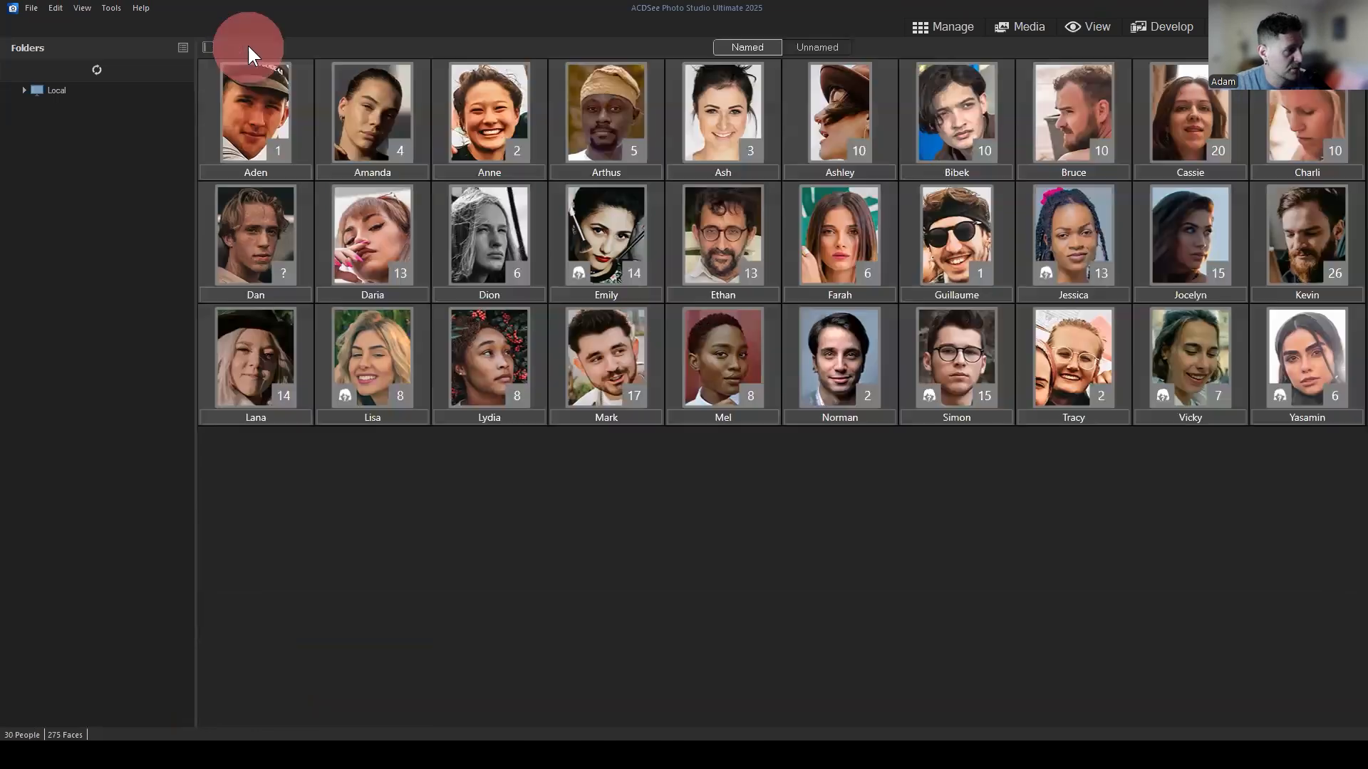
click(791, 591)
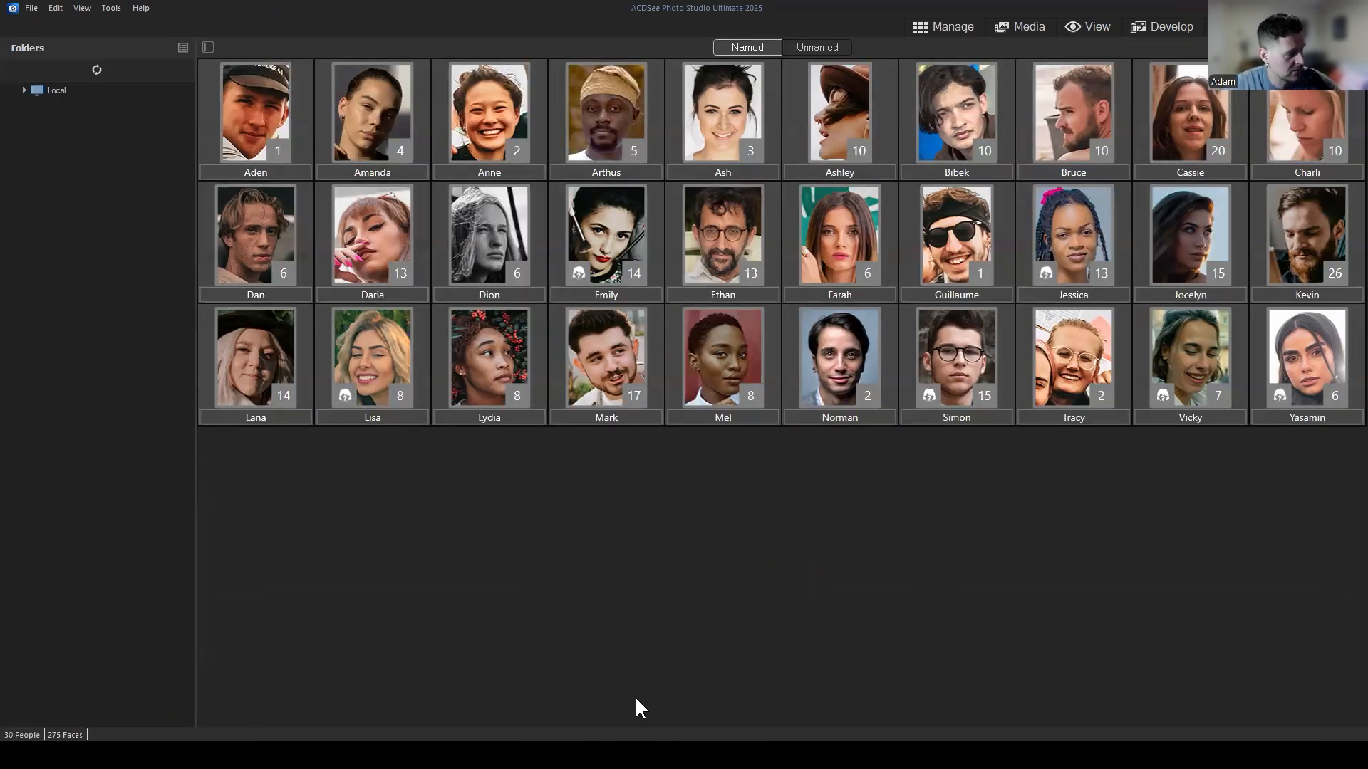
Reject the suggested face for the dark-haired woman in the second row, fourth person, and return to the Named overview.
double_click(644, 278)
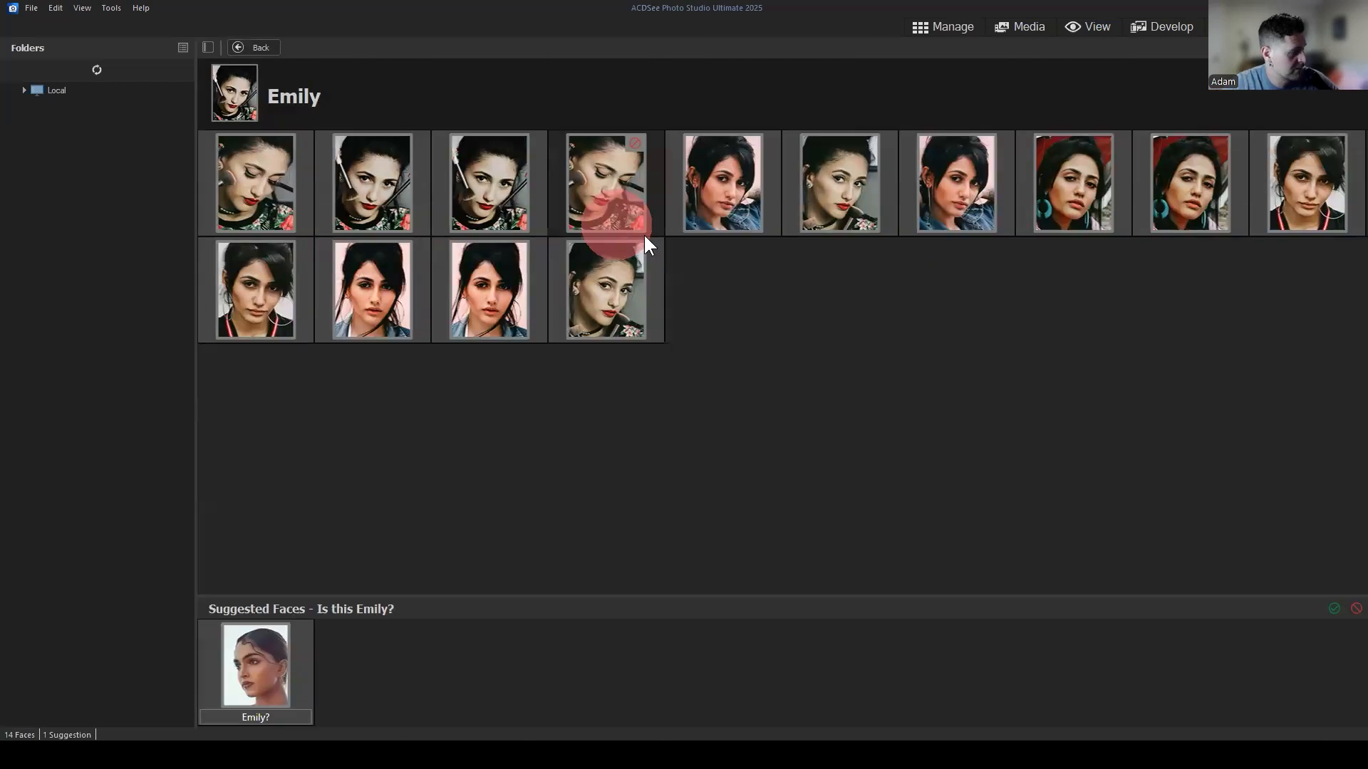
click(844, 481)
mouse_move(246, 681)
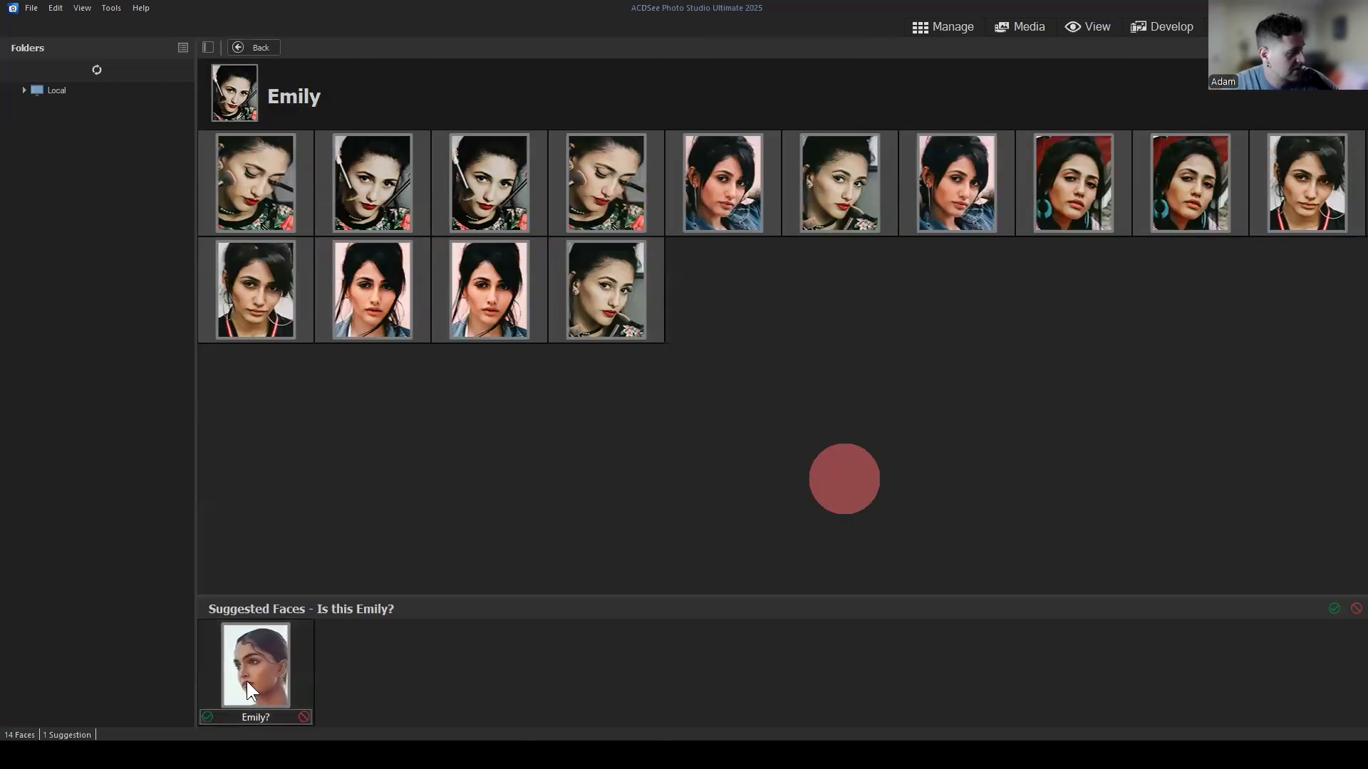
click(304, 716)
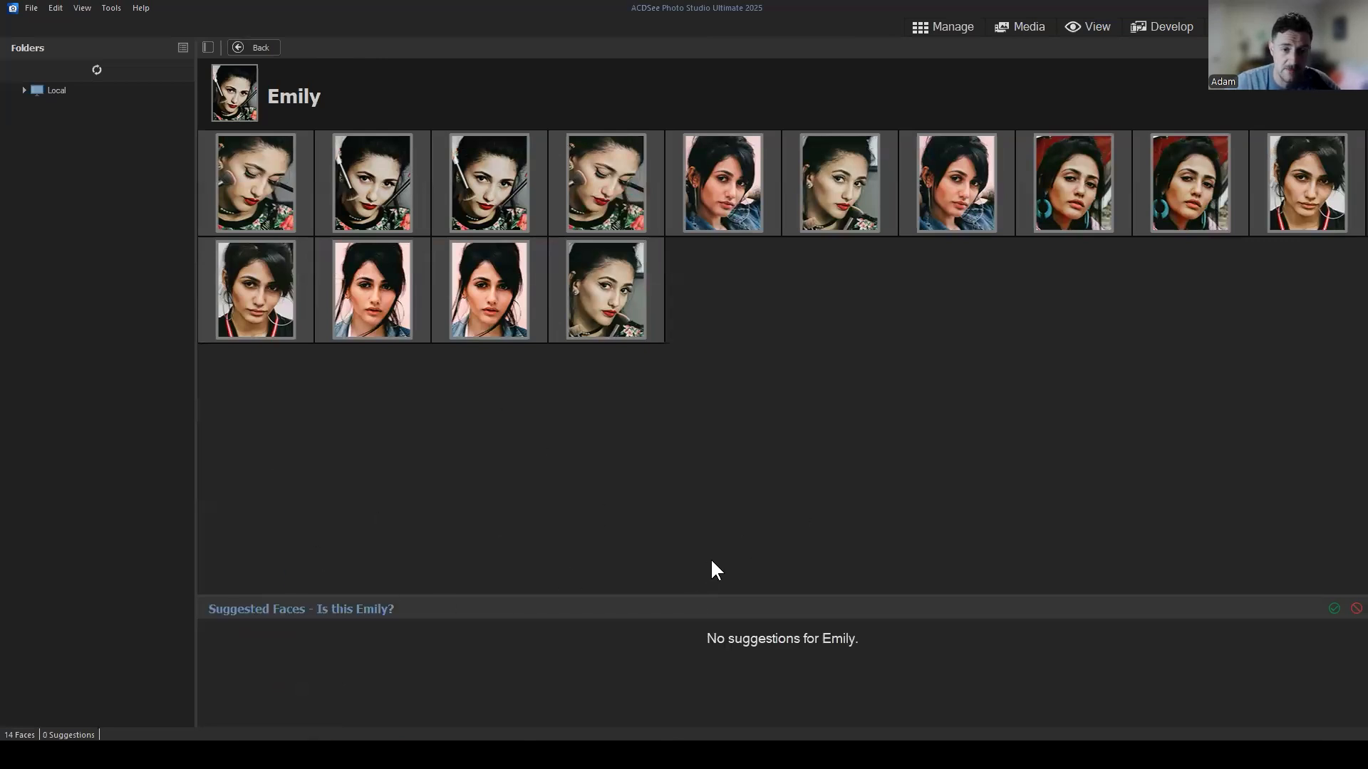
click(255, 46)
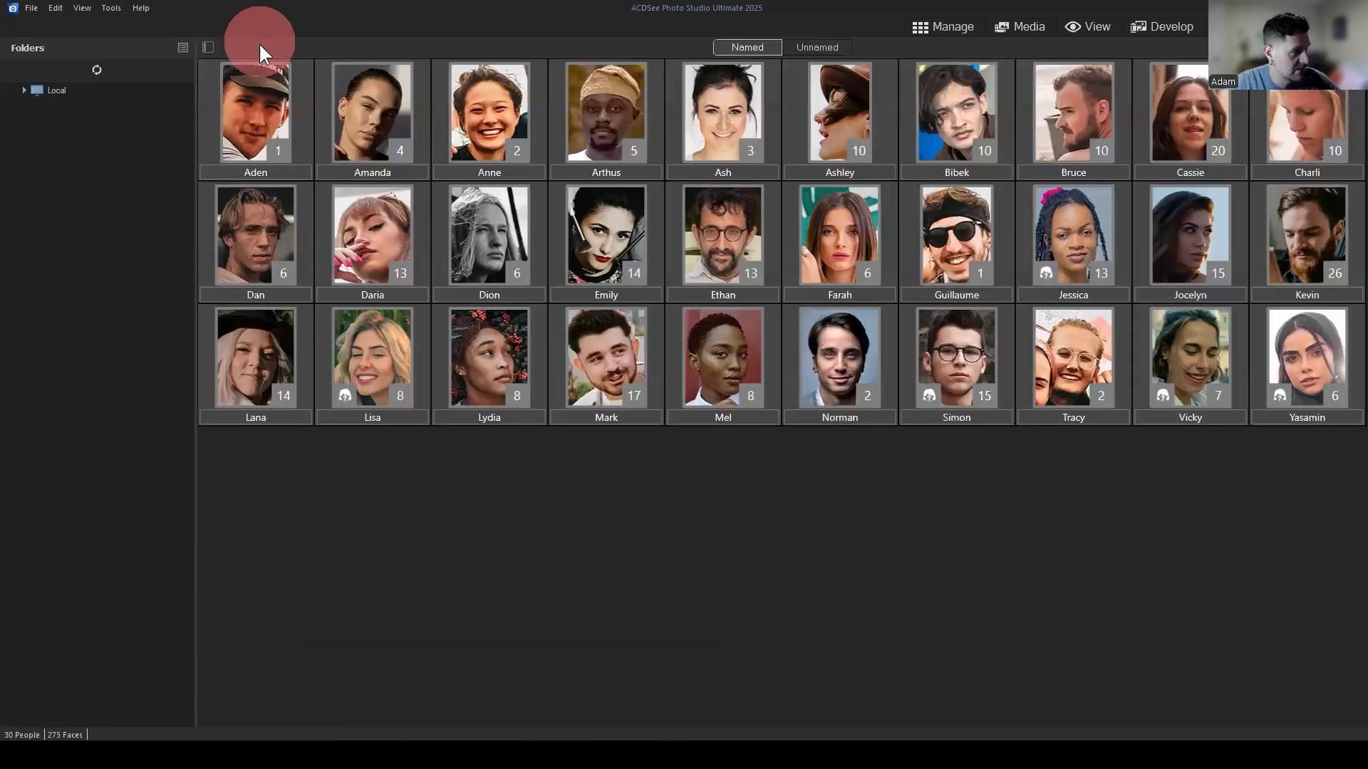
click(955, 554)
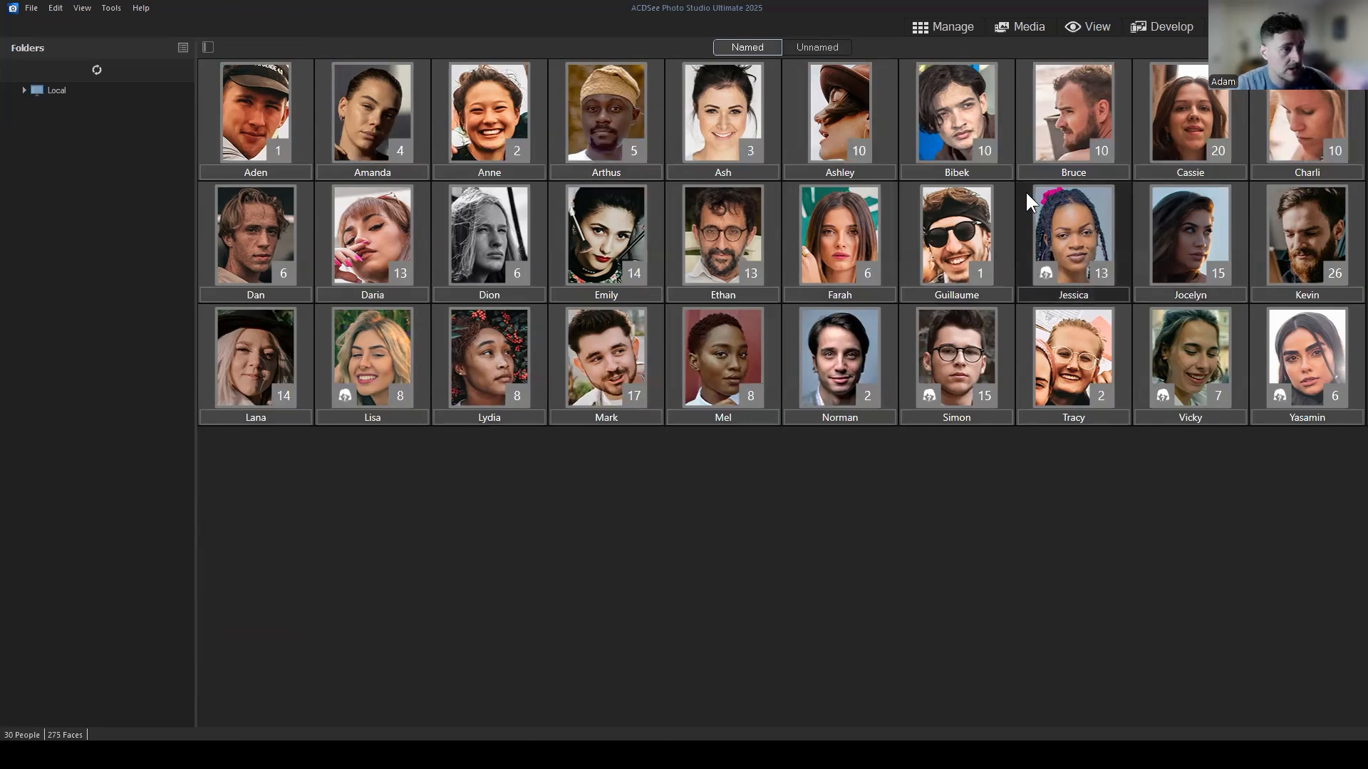
Return to Manage mode and display the Catalog's list of named people.
click(942, 27)
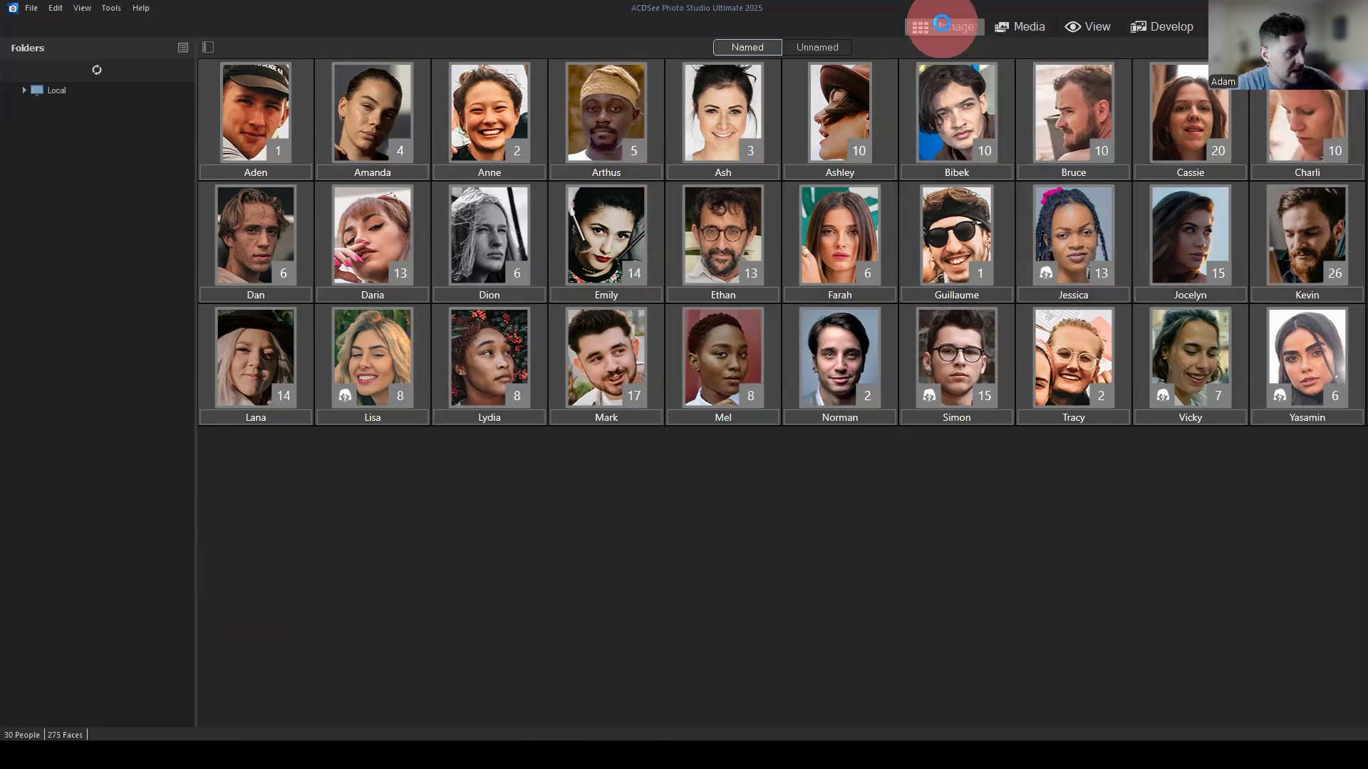
click(644, 655)
scroll(121, 269, up, 3)
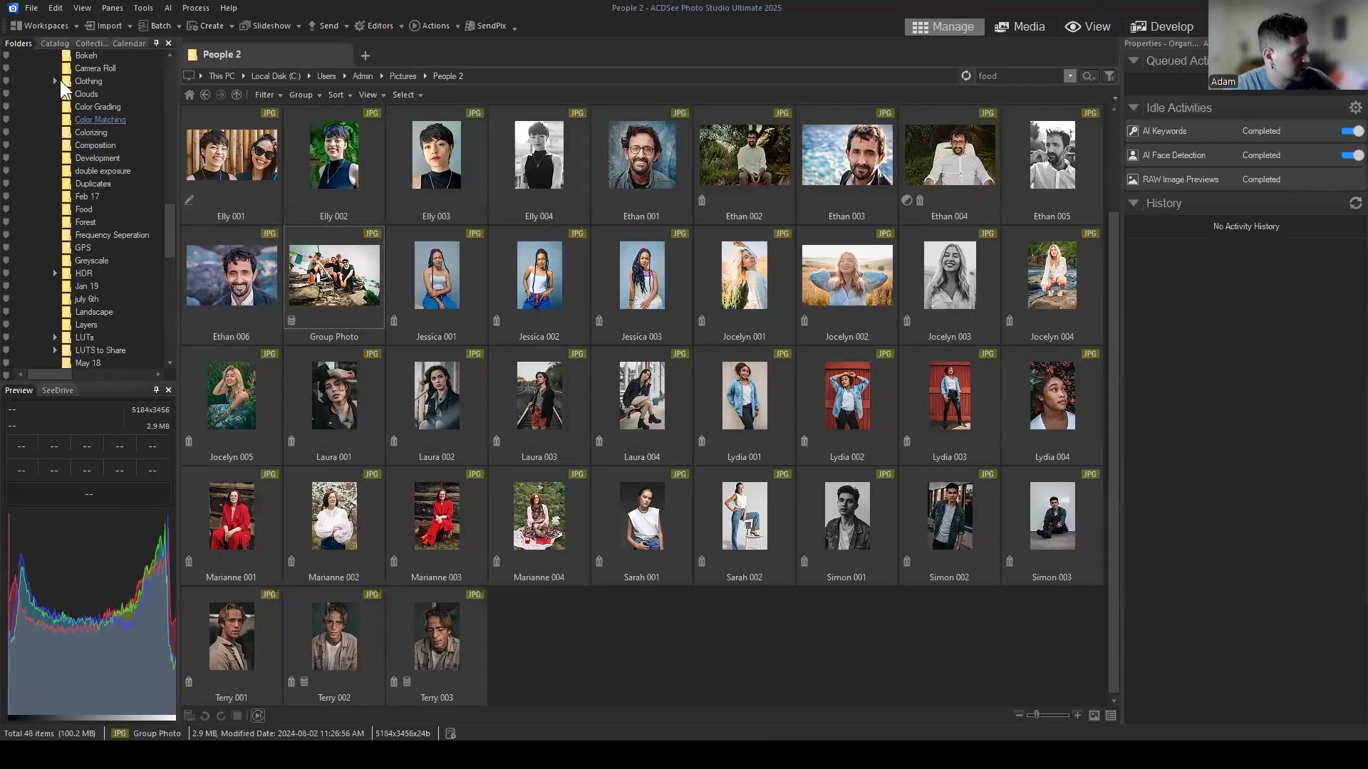
click(59, 43)
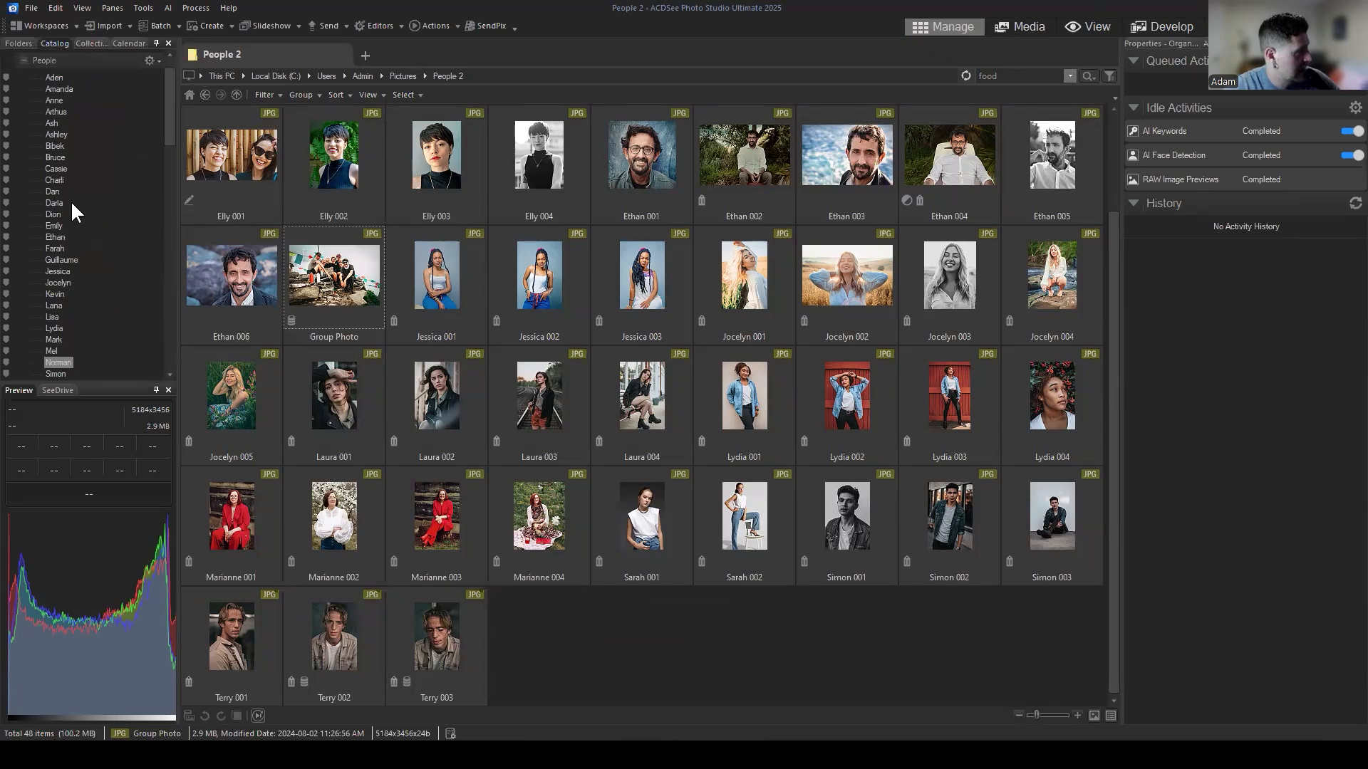
Display the photos assigned to the fourteenth person in the Catalog's list of named people.
click(55, 225)
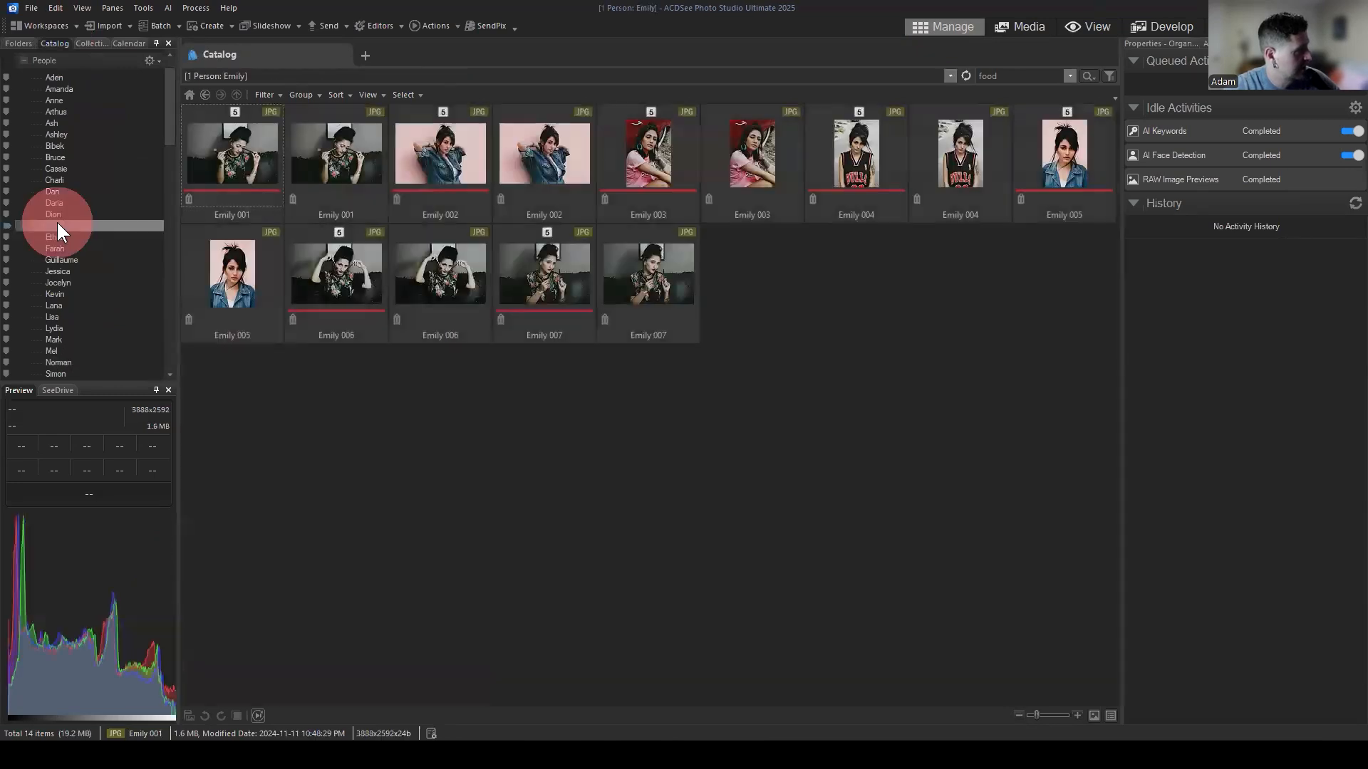
click(1052, 357)
click(852, 330)
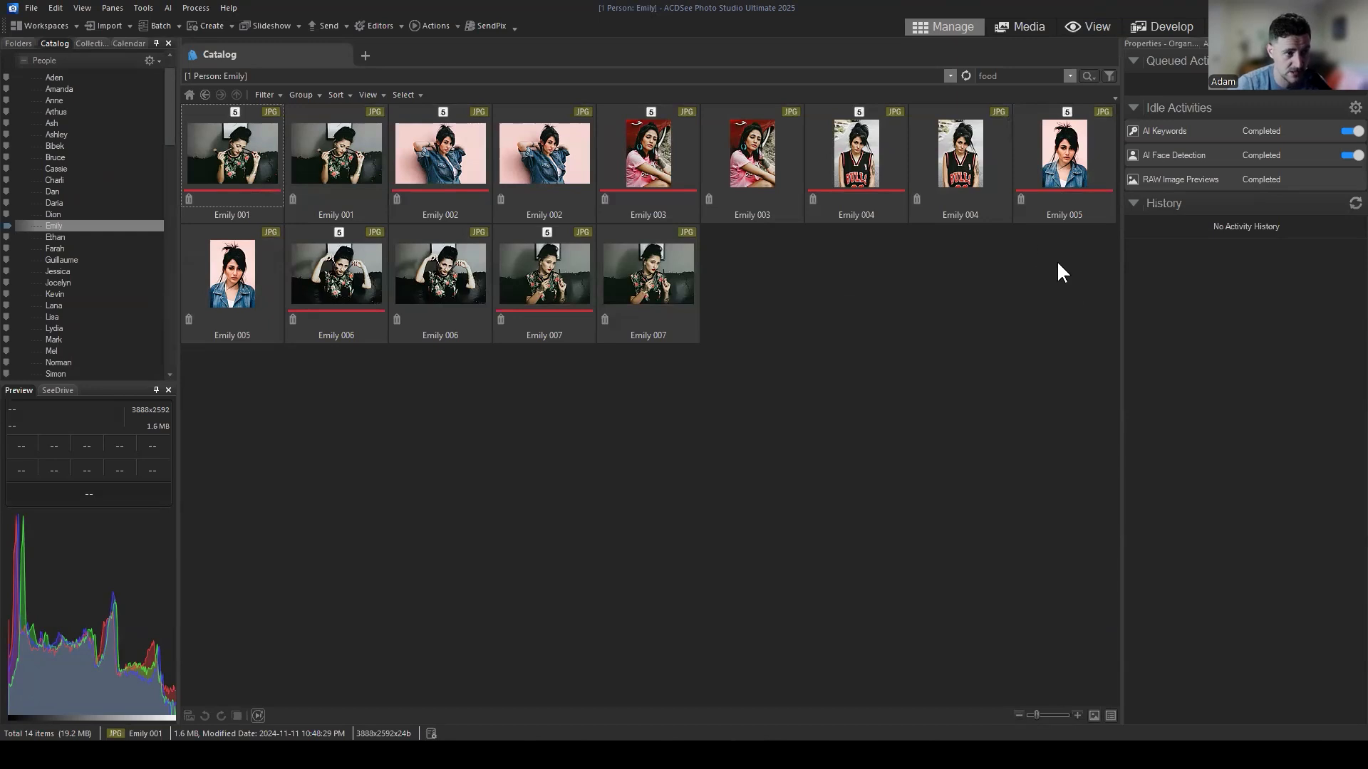
Inspect individual photos of the listed person, select the whole set, and clear the selection.
click(1047, 167)
click(962, 154)
click(855, 153)
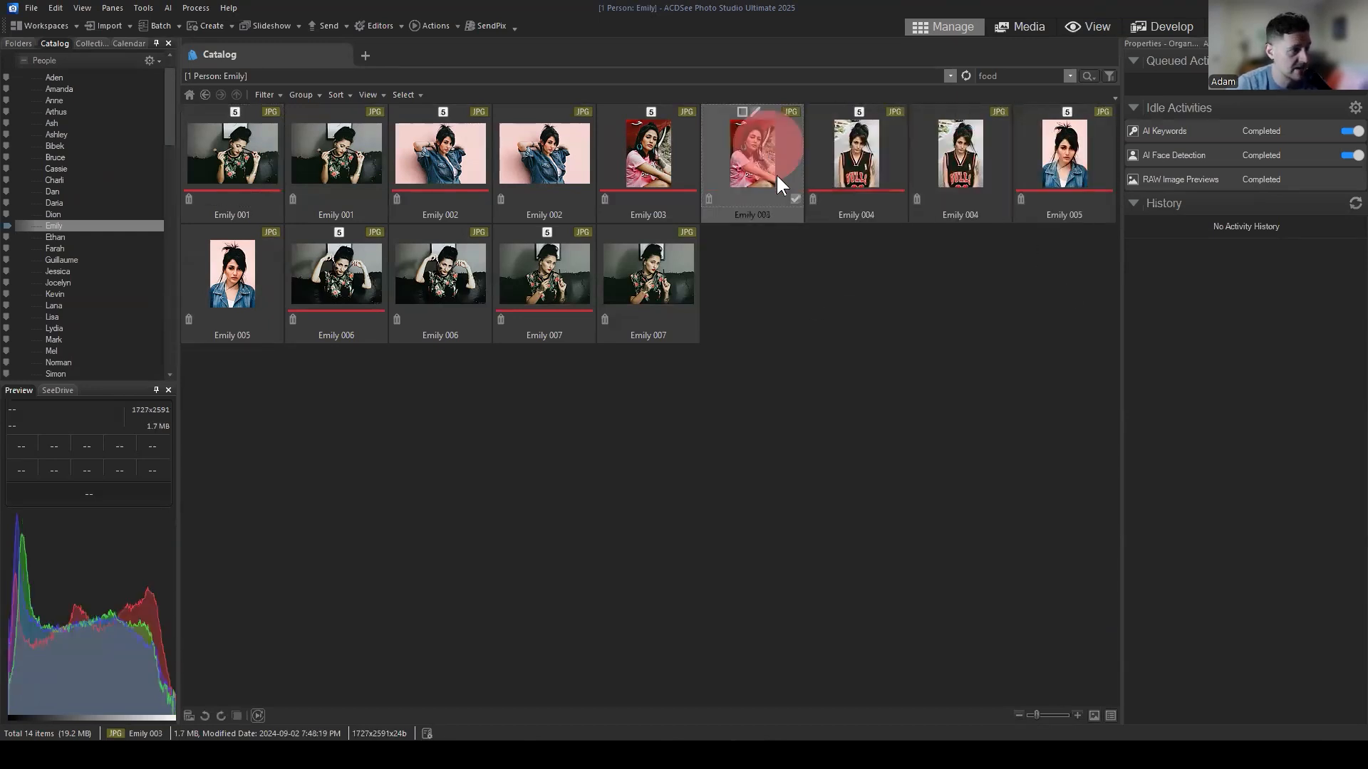
drag(1086, 327, 219, 161)
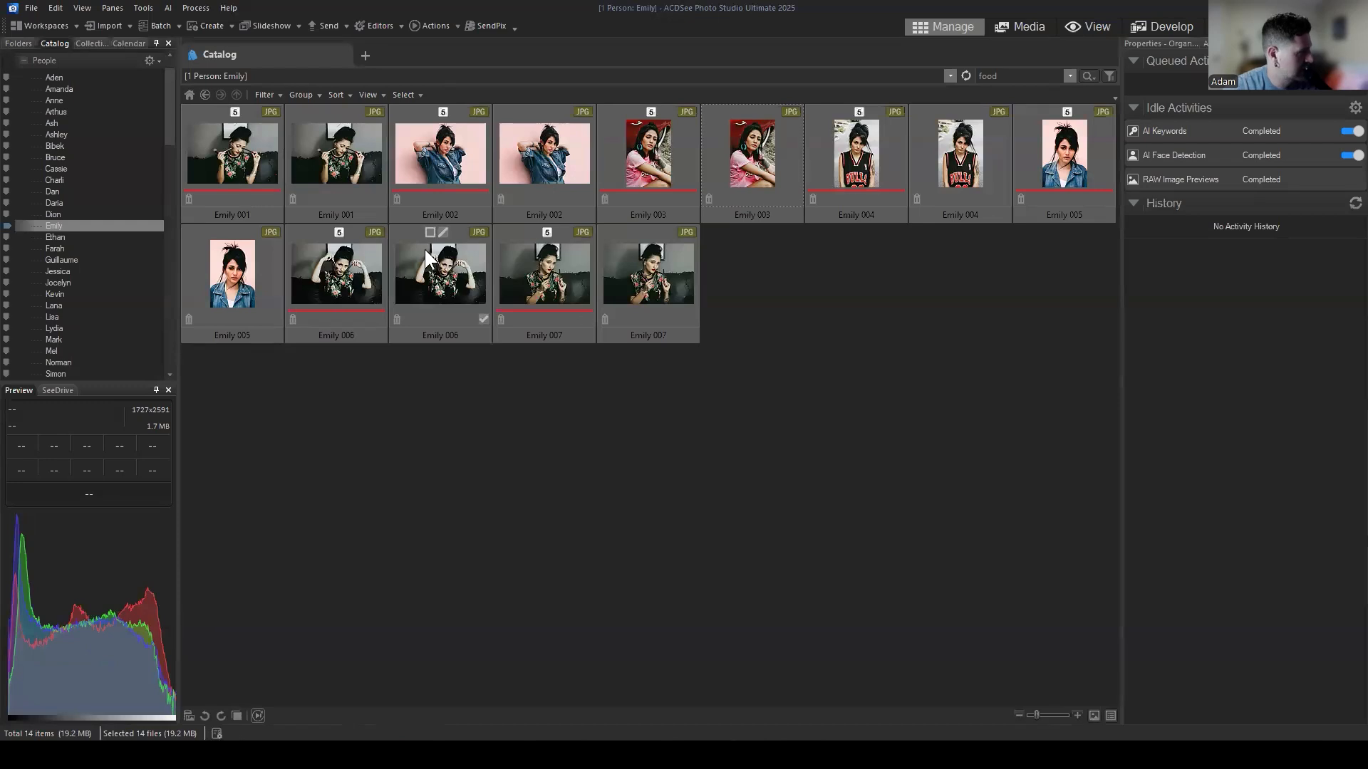
click(864, 322)
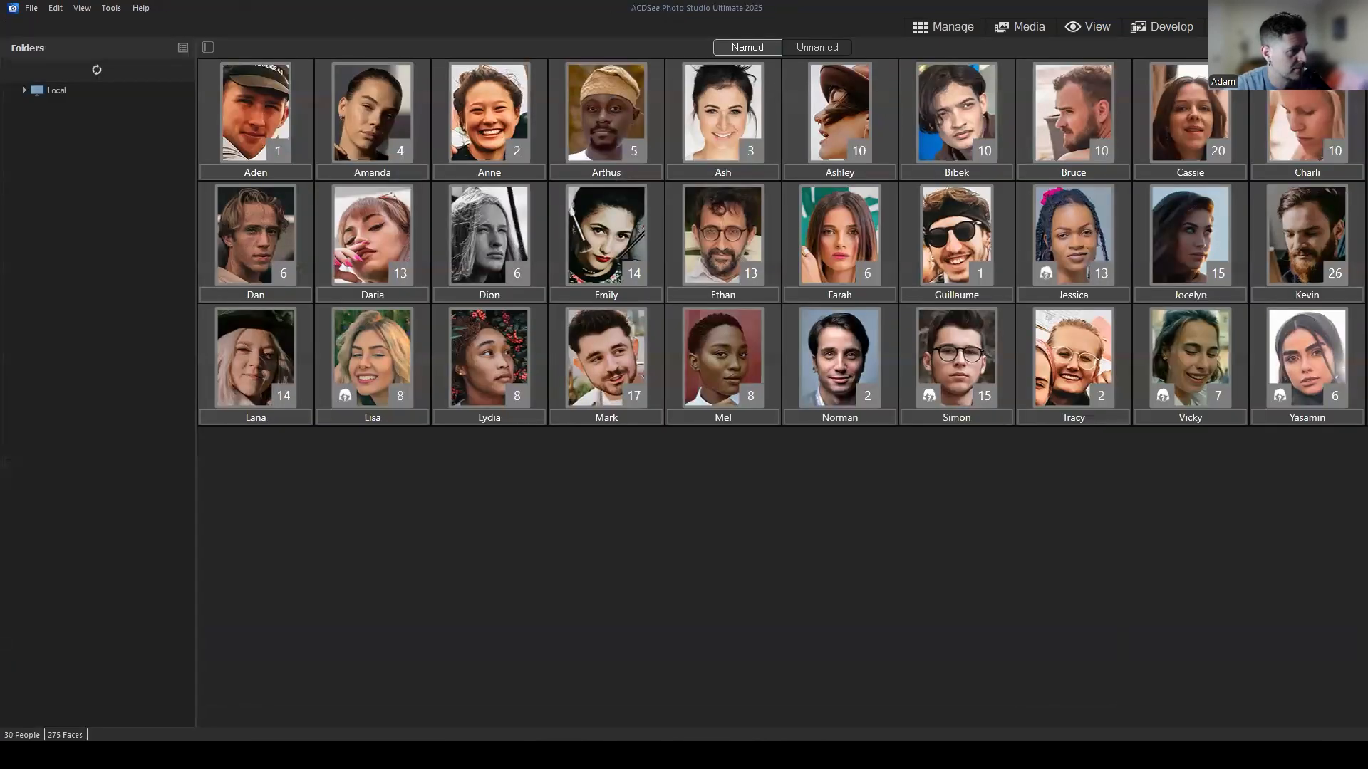
In People mode, open the dark-haired woman in the second row, fourth person, and view her fifth face's source photo.
click(696, 595)
click(634, 275)
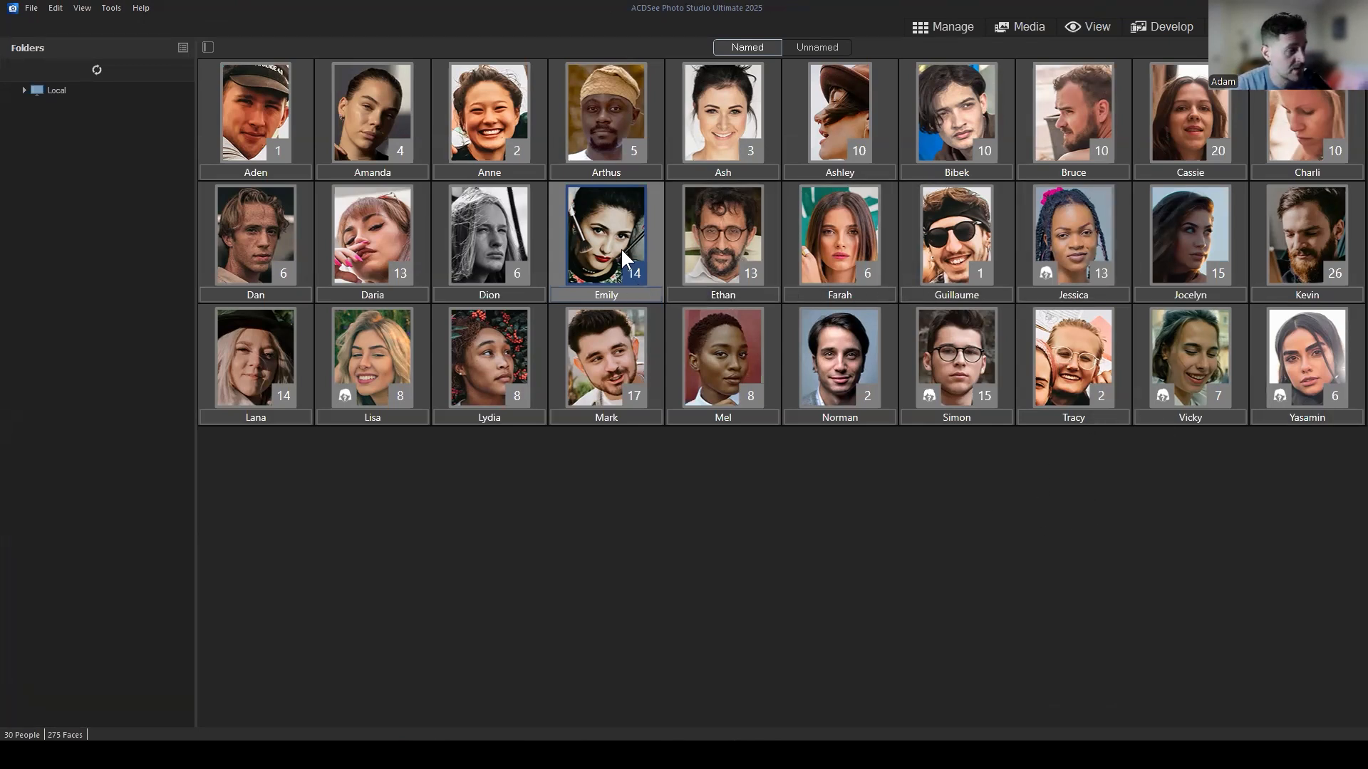
double_click(600, 232)
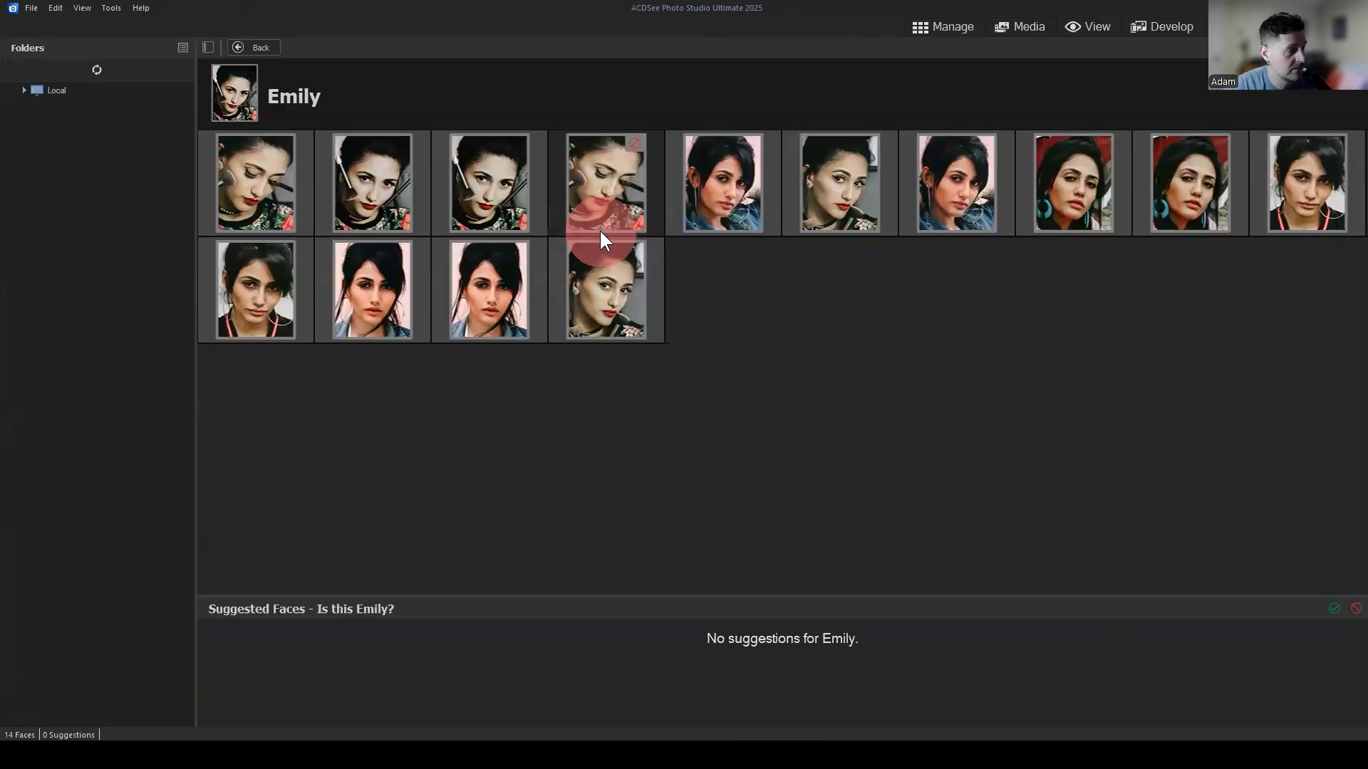
click(721, 197)
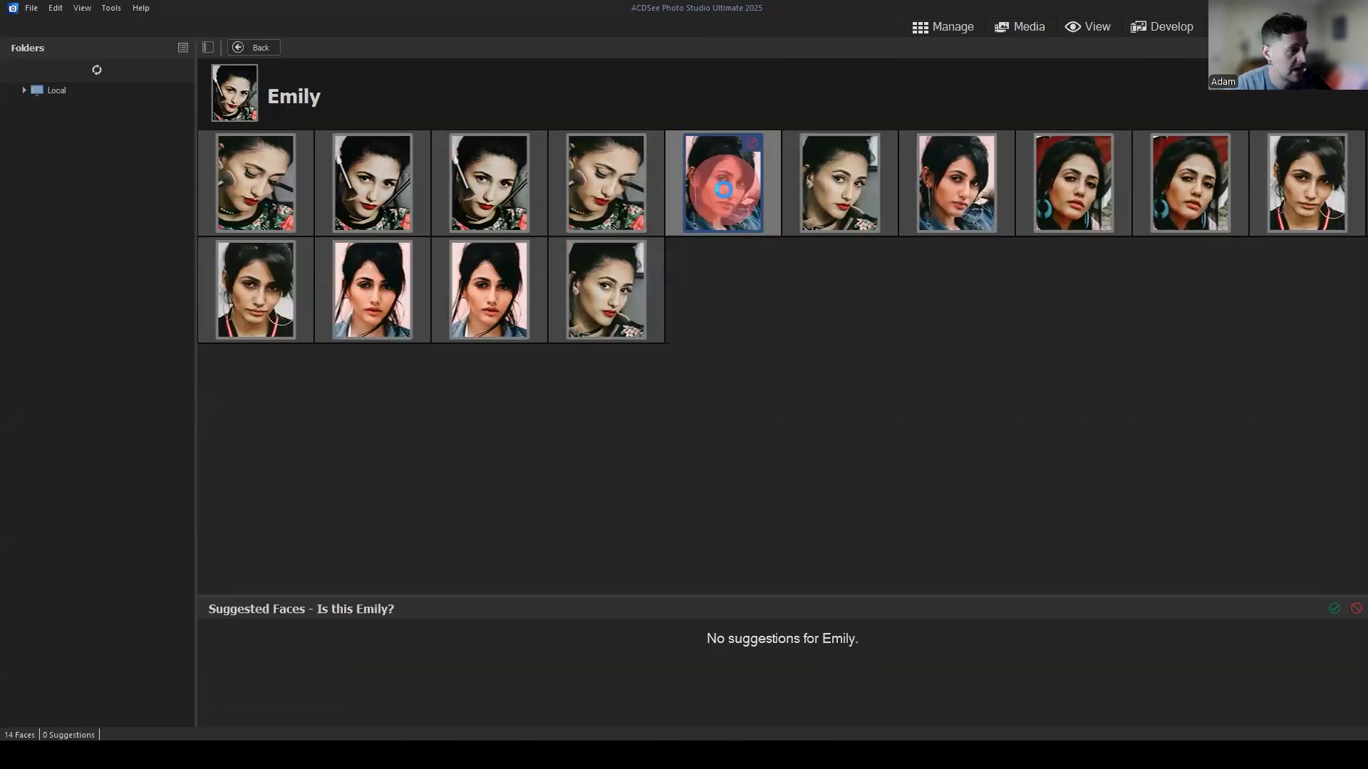
double_click(727, 190)
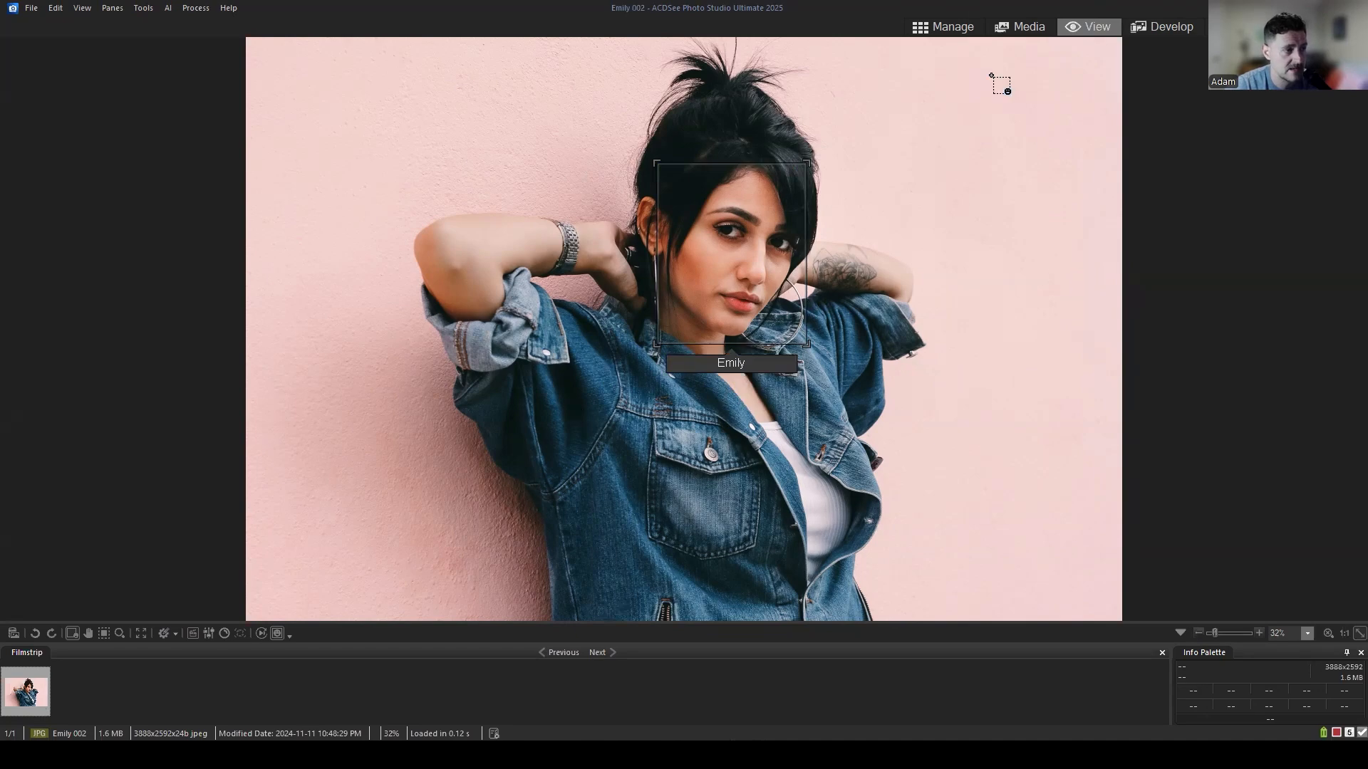
Return to Manage mode, collapse the Catalog's People list, and open the People folder under Pictures in the folder tree.
click(939, 25)
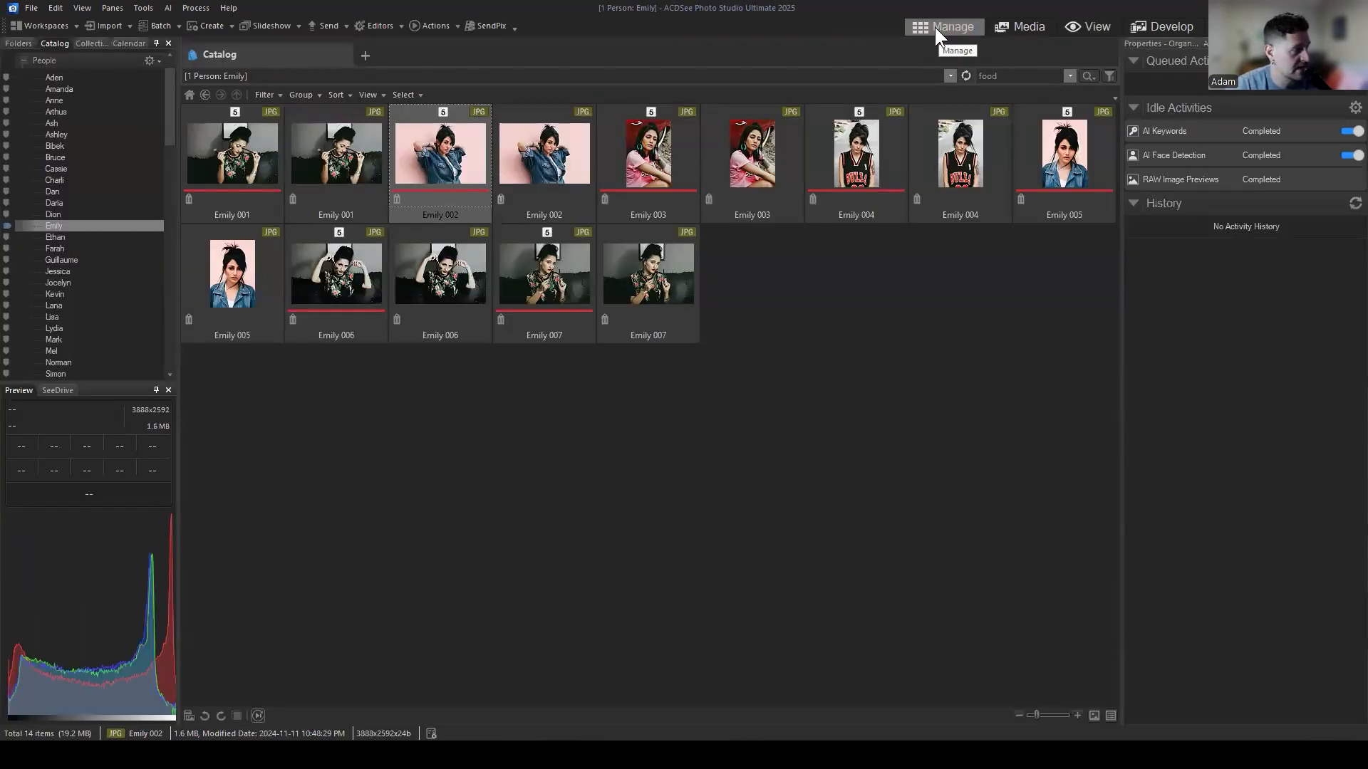
scroll(74, 101, up, 1)
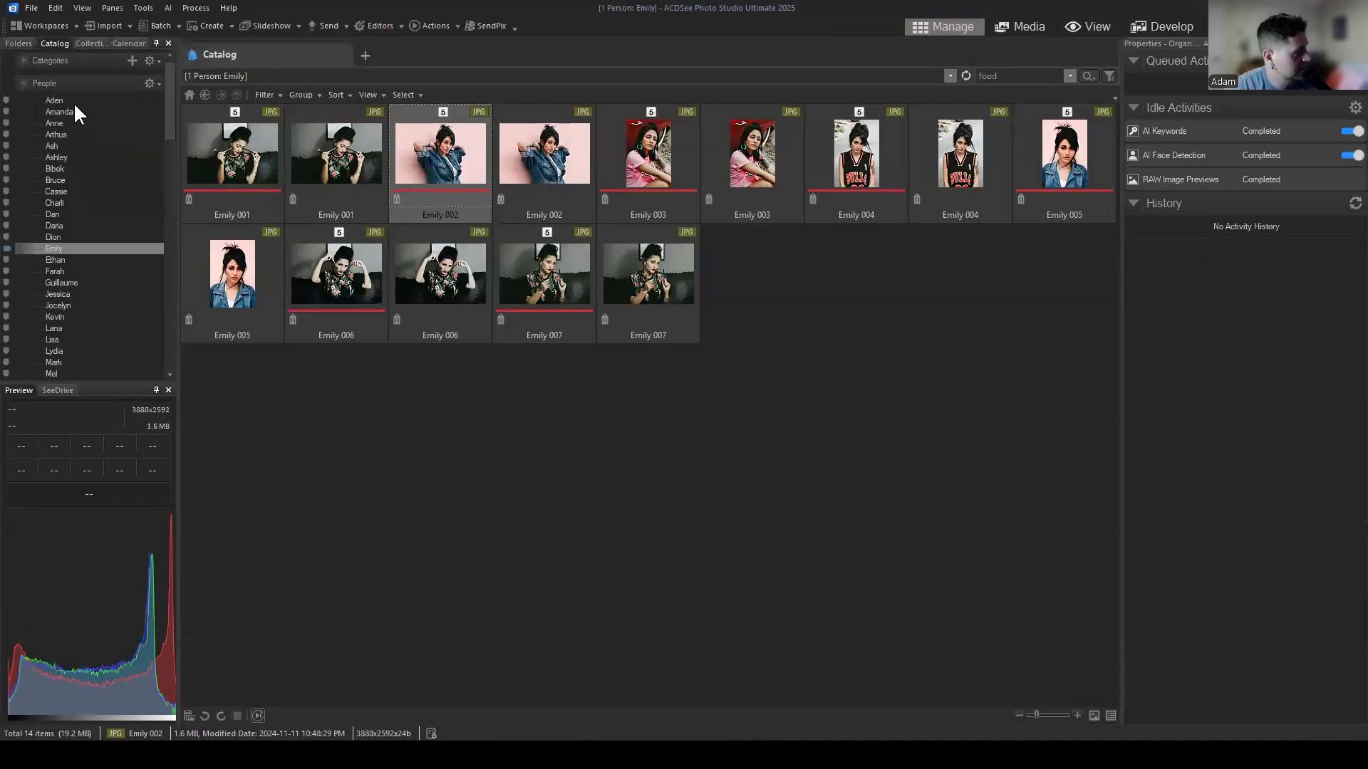
click(24, 83)
click(19, 43)
scroll(79, 117, down, 6)
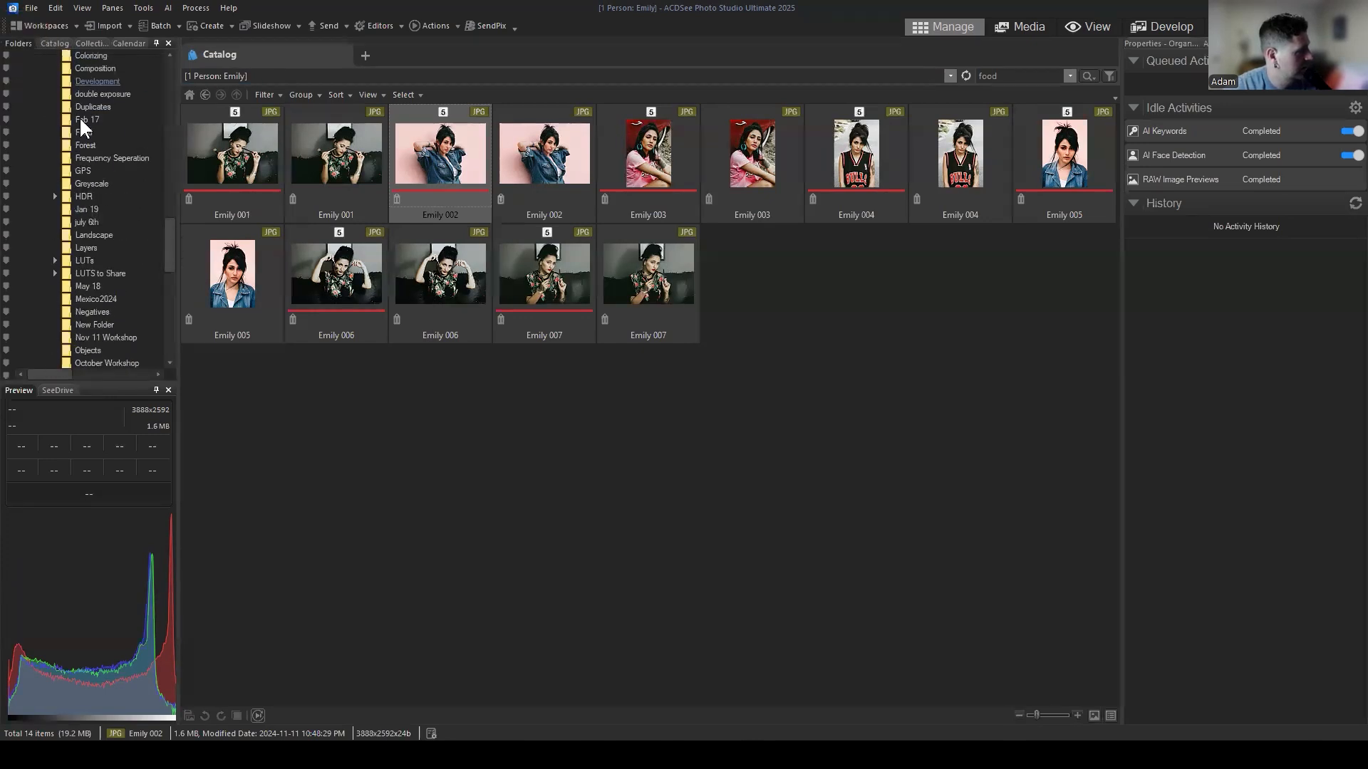
click(92, 222)
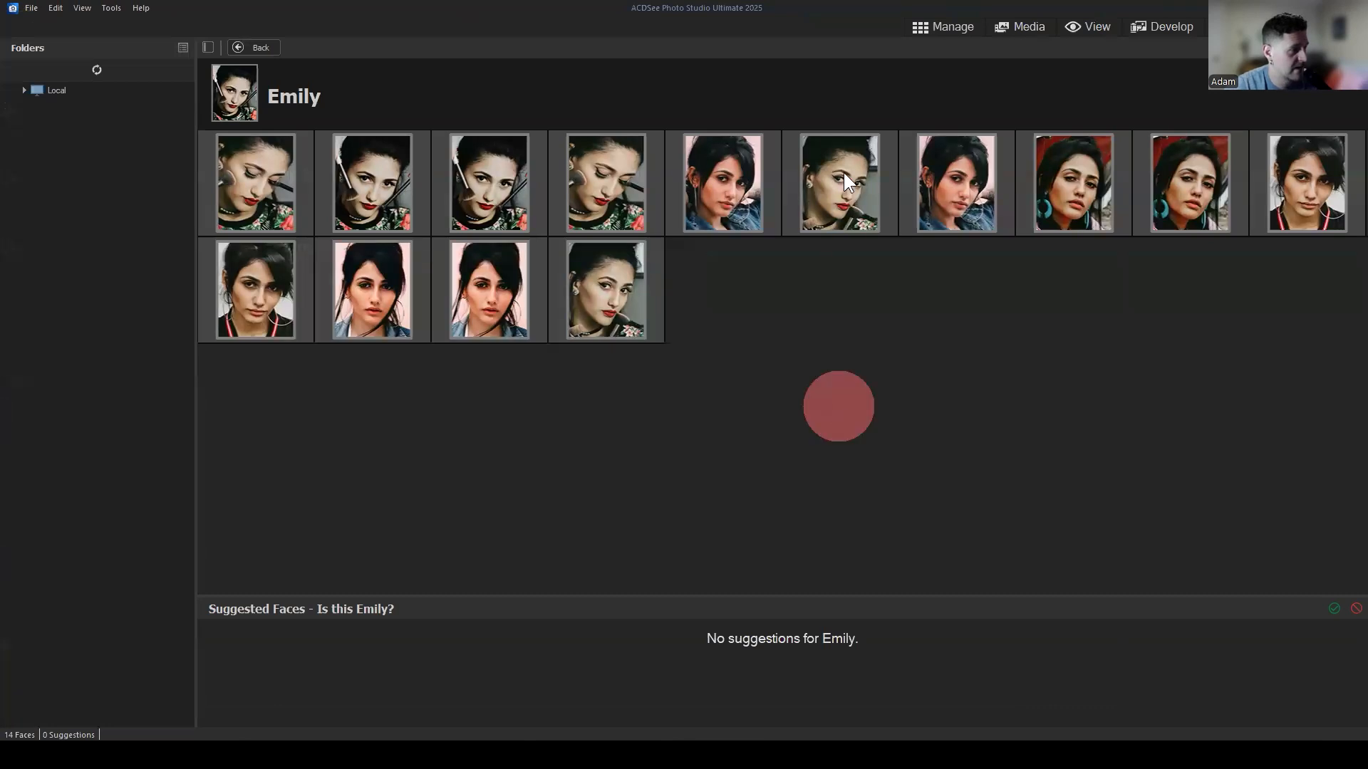
View the sixth face's source photo from People mode and locate it in the Pictures > People folder.
double_click(839, 184)
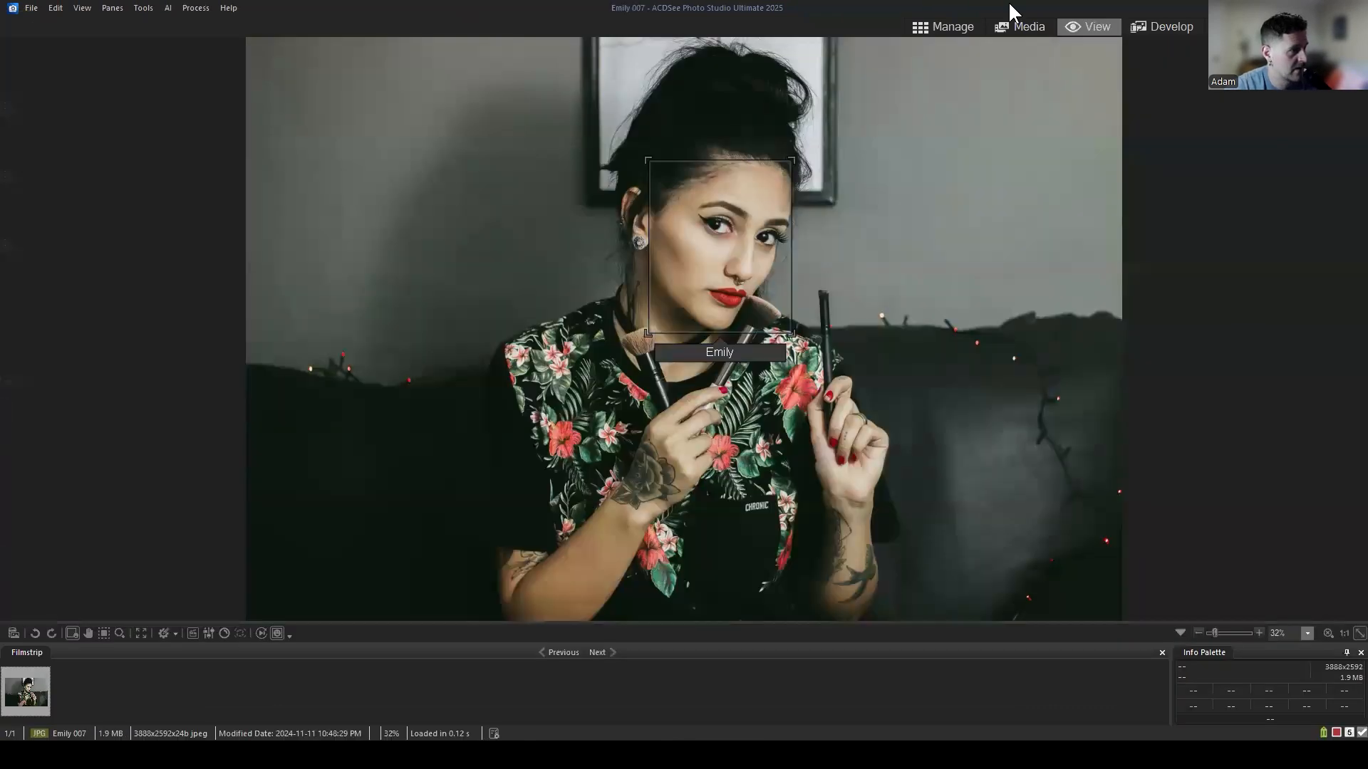
click(960, 22)
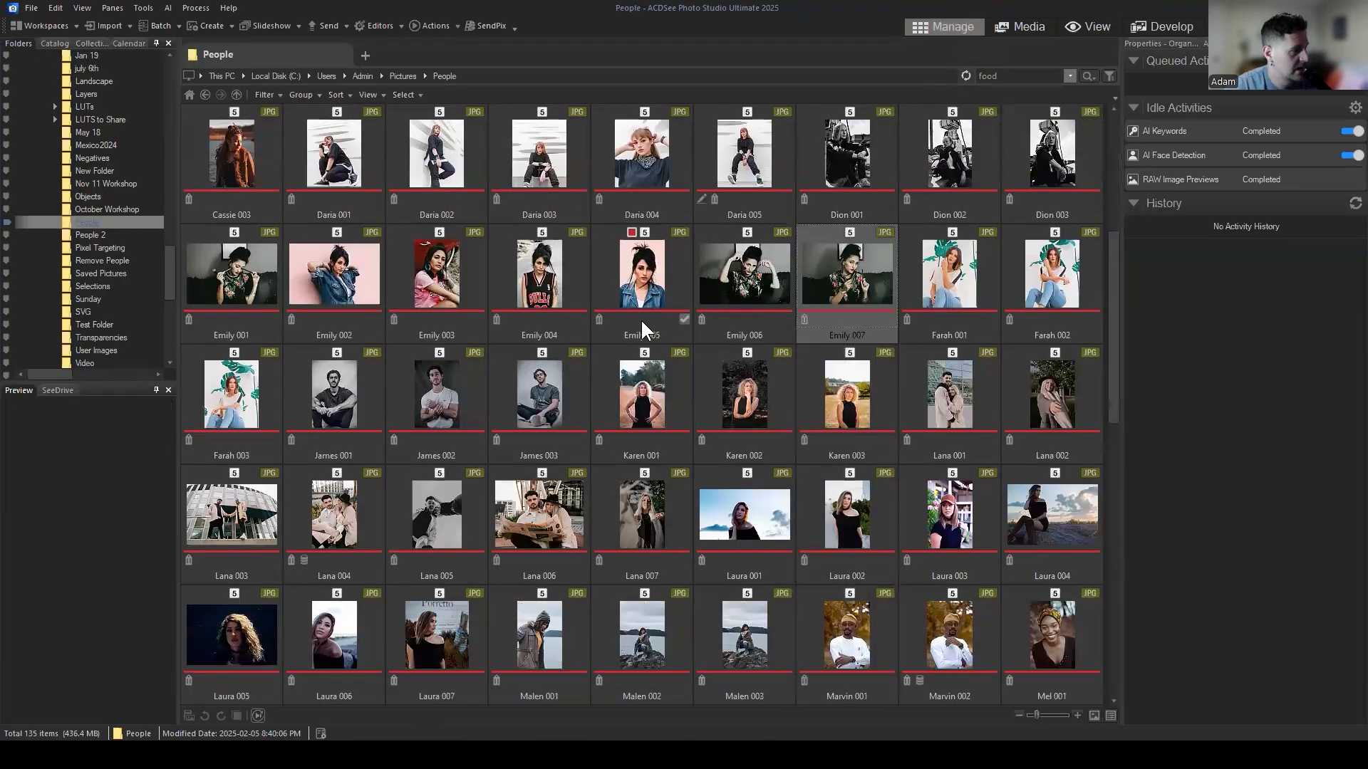
scroll(819, 335, down, 1)
scroll(876, 377, up, 2)
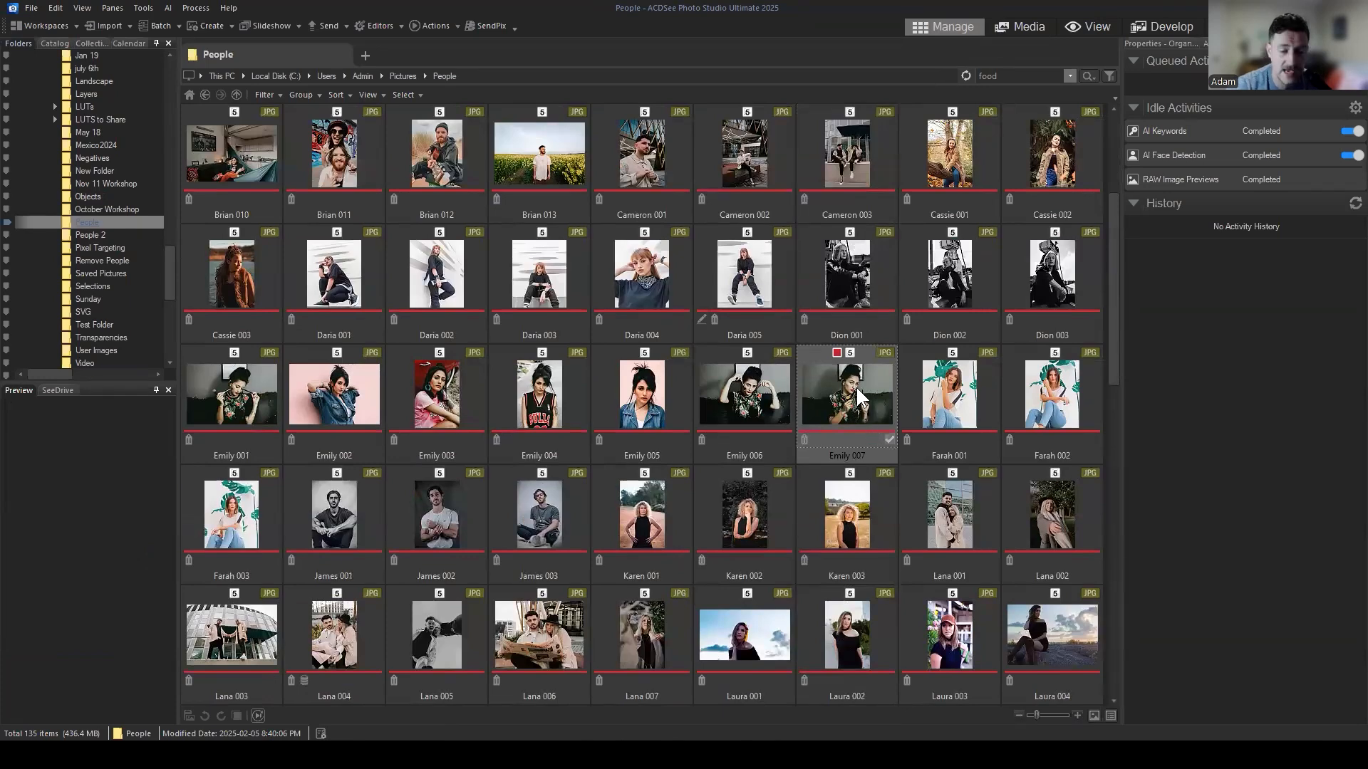
scroll(848, 378, down, 1)
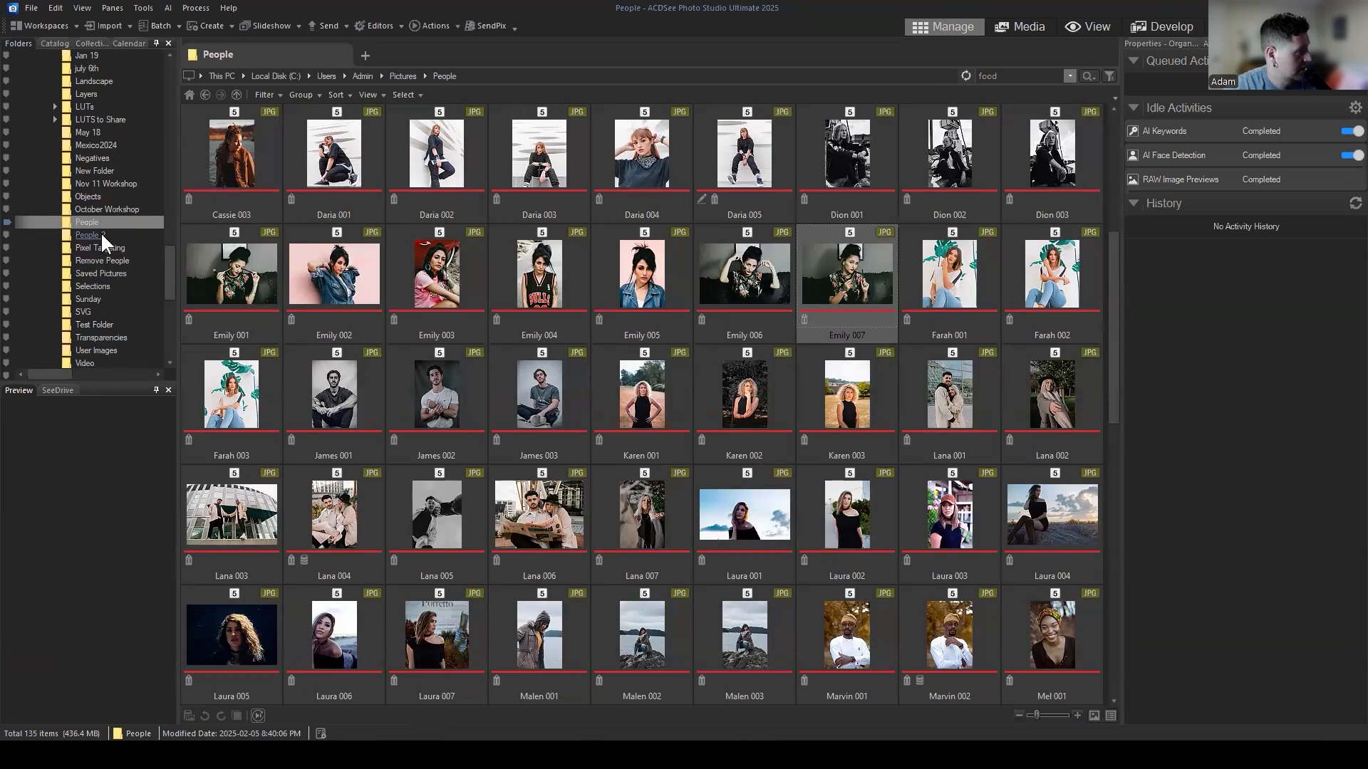
Open the Pictures > 2025 > People folder, view the seventh face's source photo from People mode, and return to Manage mode.
scroll(101, 232, up, 3)
click(95, 197)
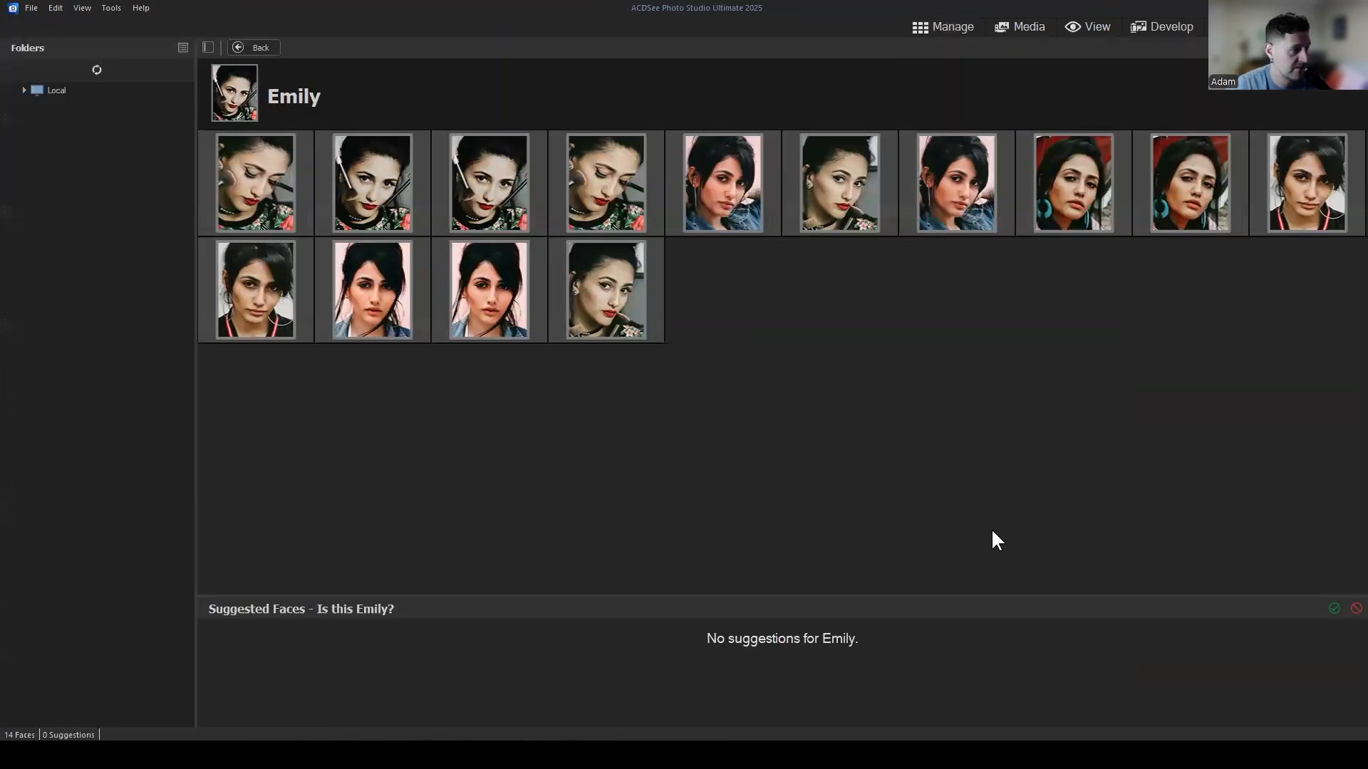
click(953, 197)
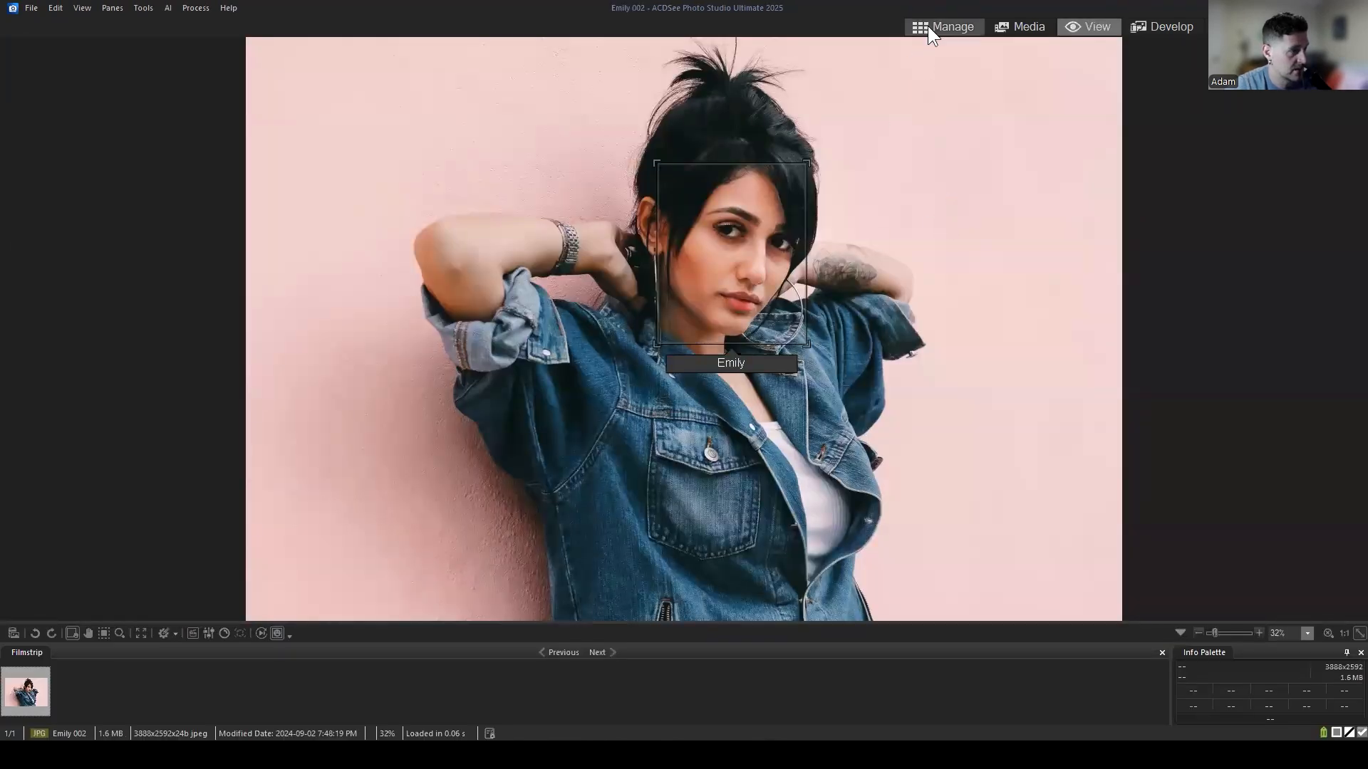
click(938, 28)
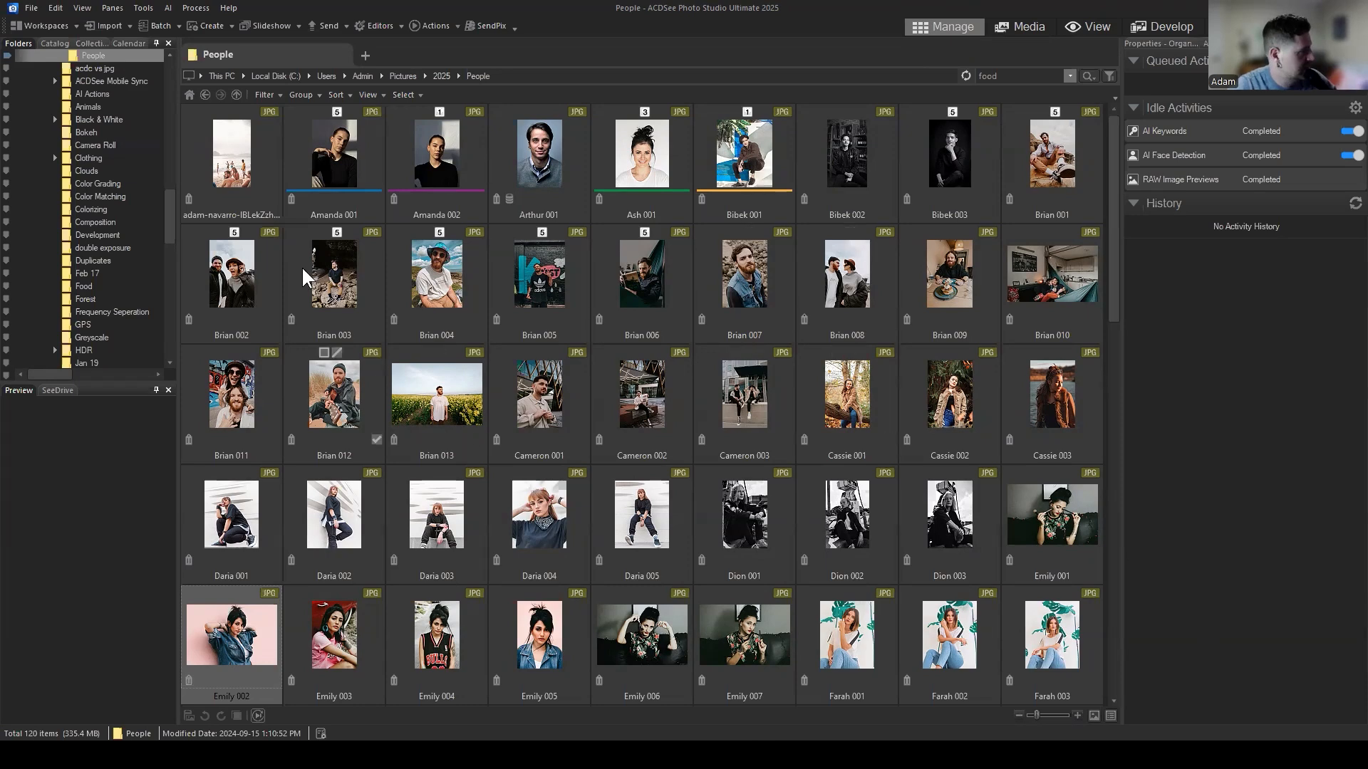
Select the Pictures folder in the folder tree, and return to the Named overview in People mode.
scroll(74, 141, up, 10)
scroll(72, 139, up, 1)
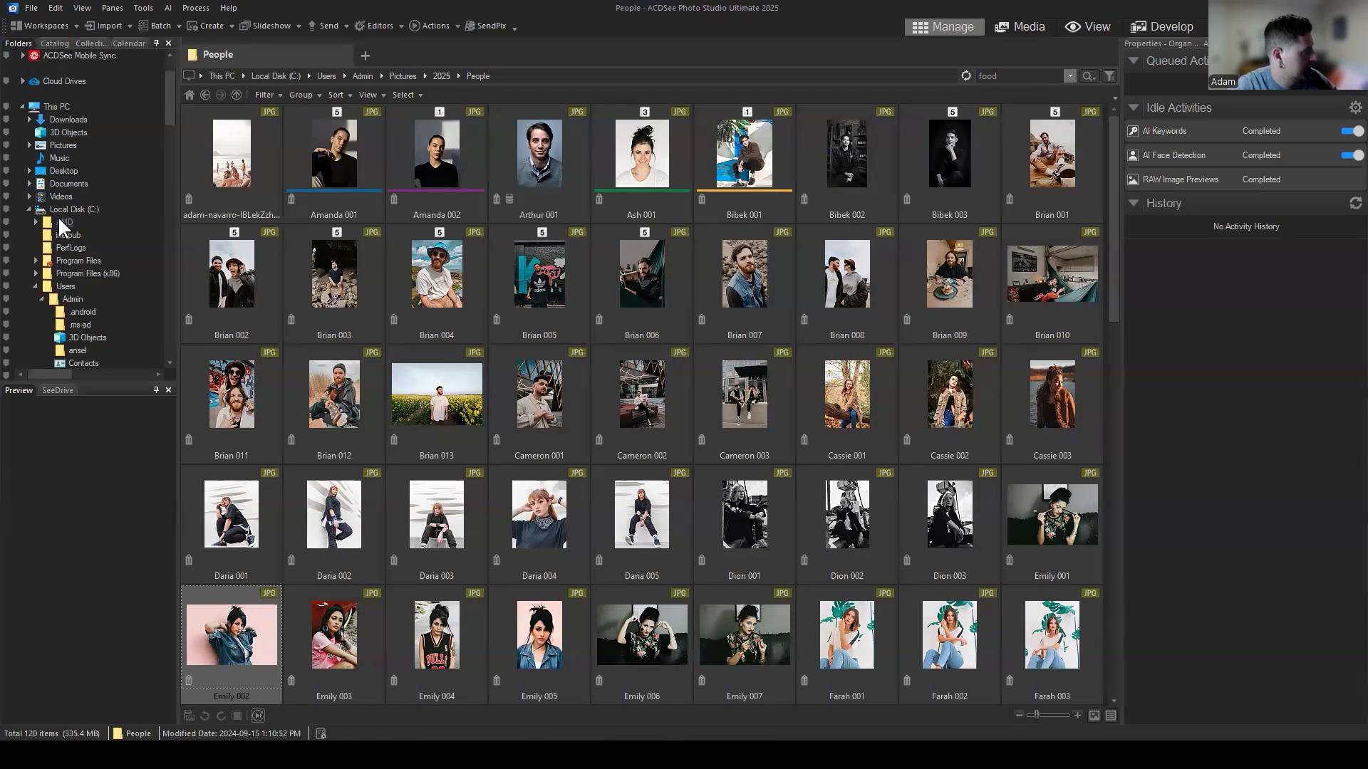
scroll(82, 232, up, 1)
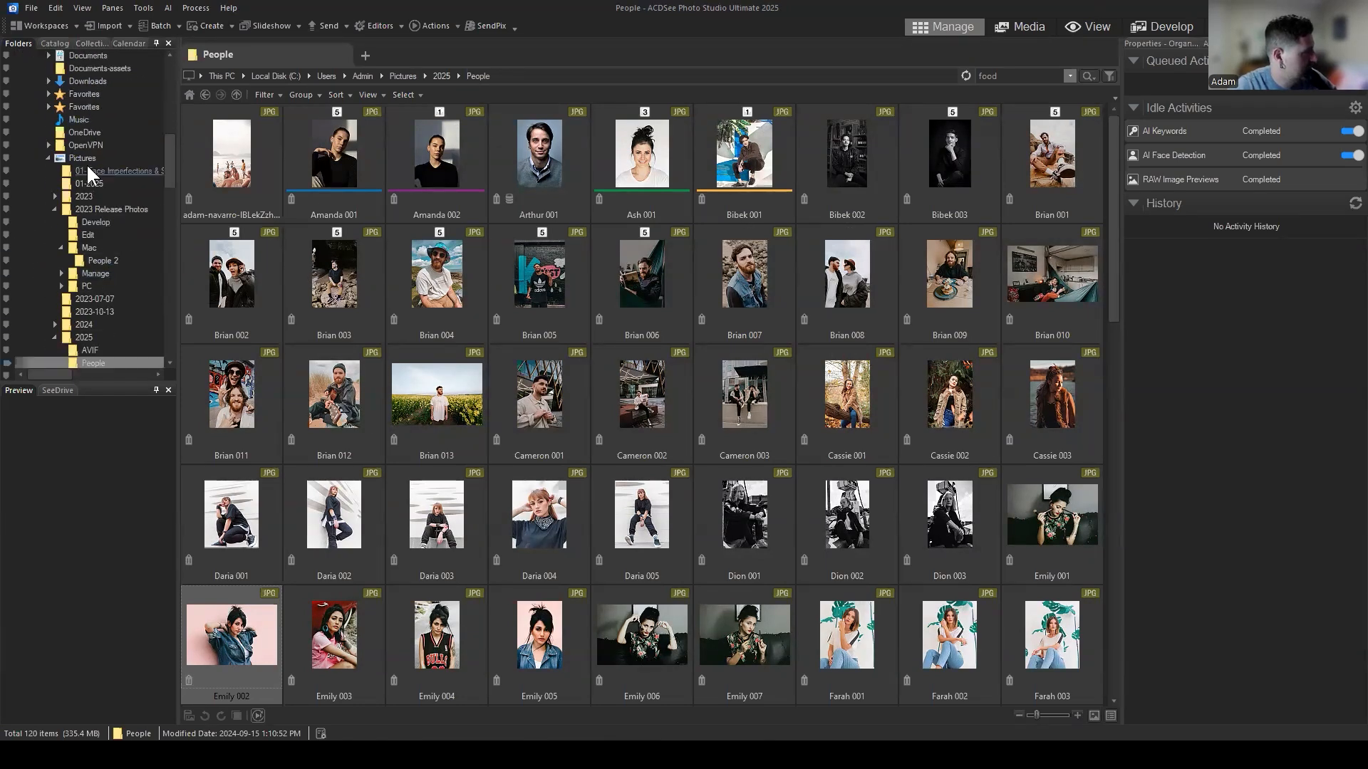
click(89, 159)
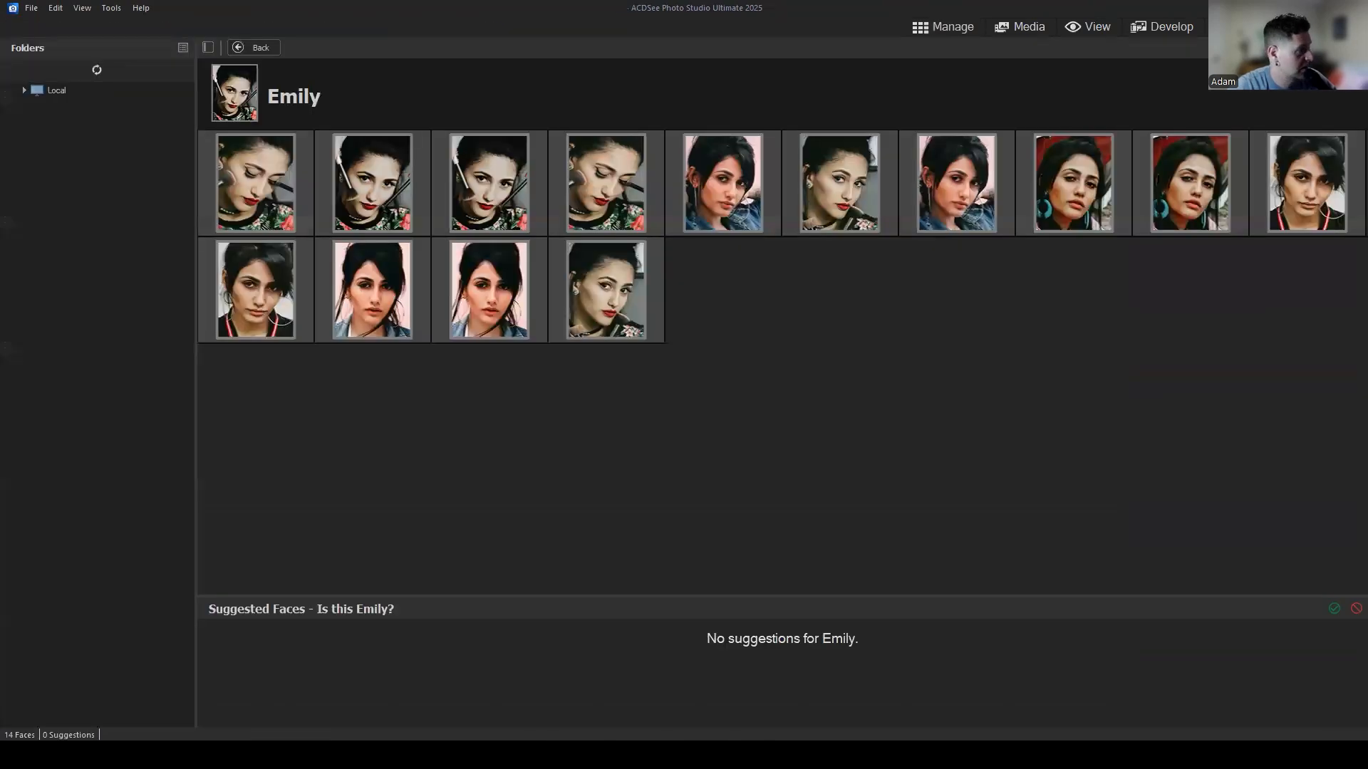
click(734, 411)
click(244, 50)
click(819, 554)
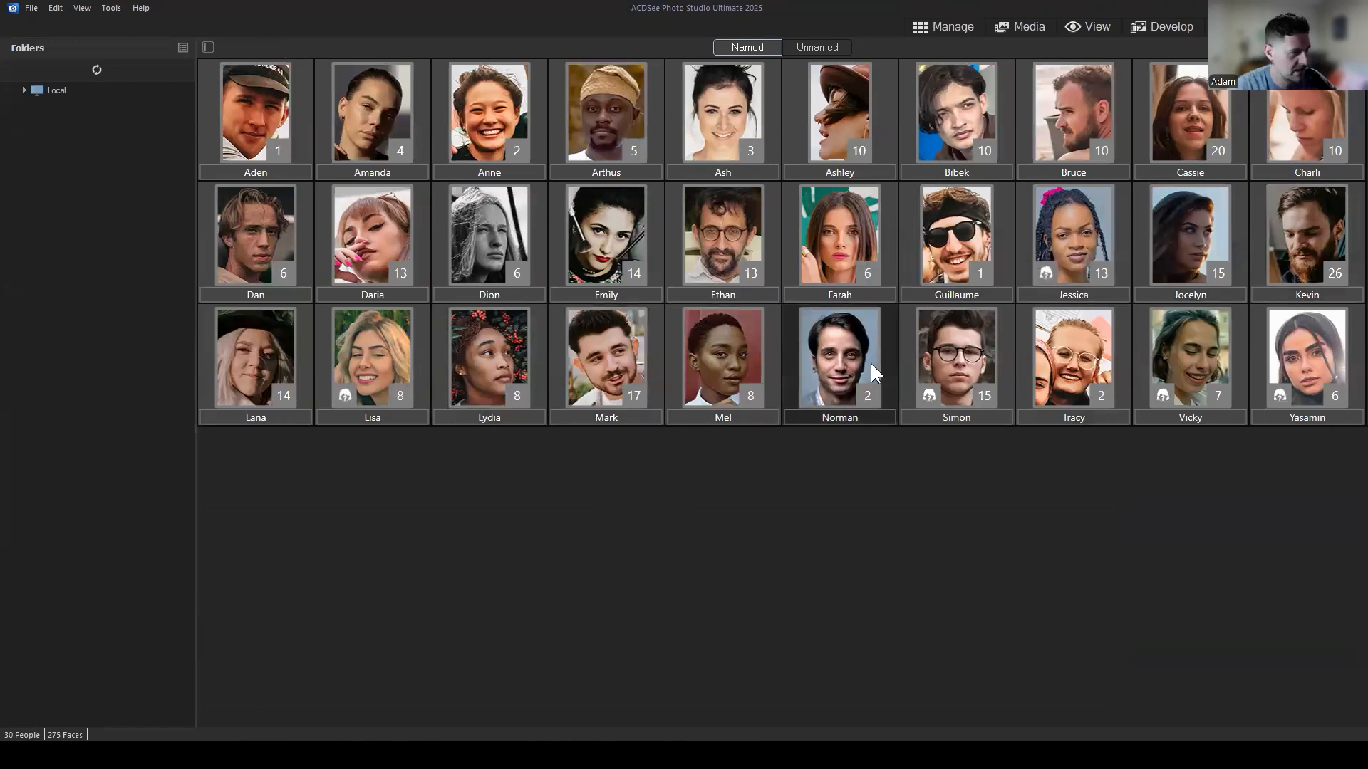
Examine the faces assigned to the dark-haired man in the third row, sixth person, and return to the Named overview.
double_click(827, 348)
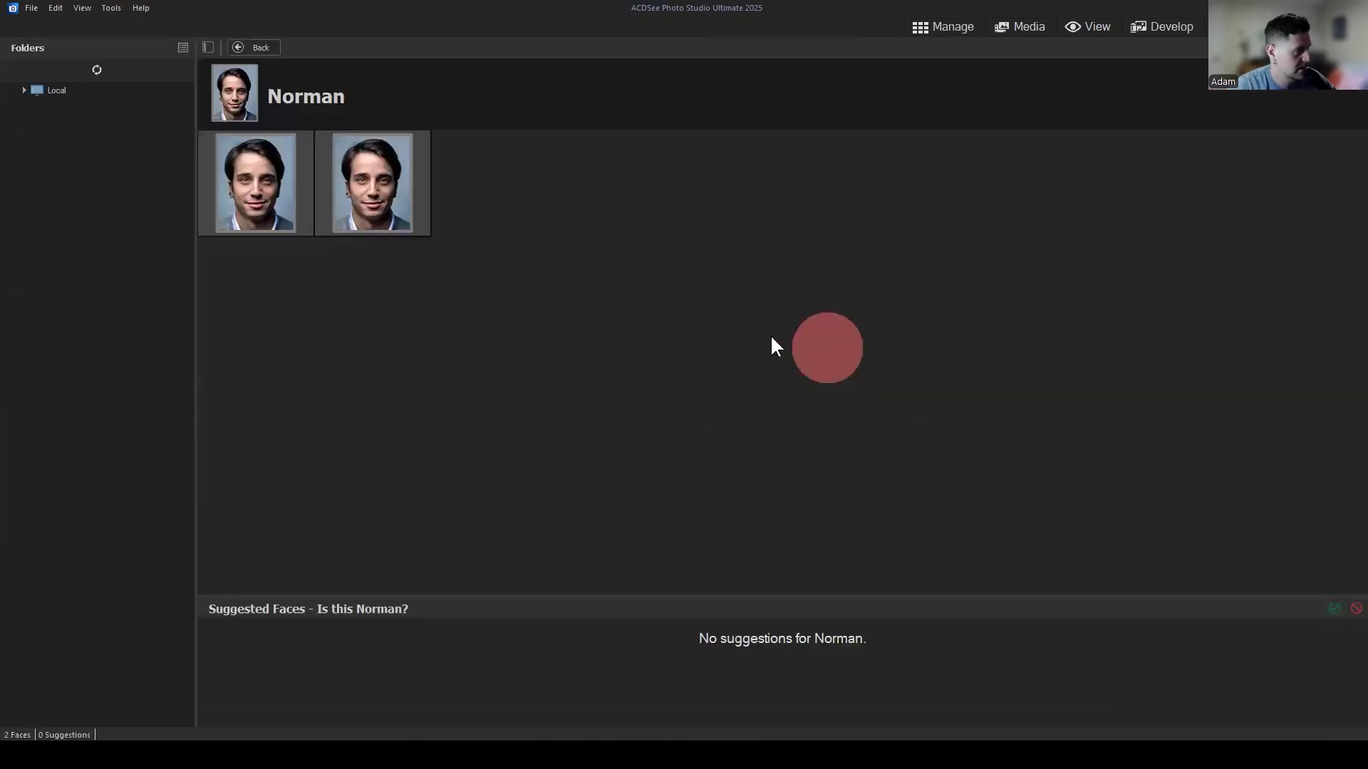
click(262, 174)
click(406, 207)
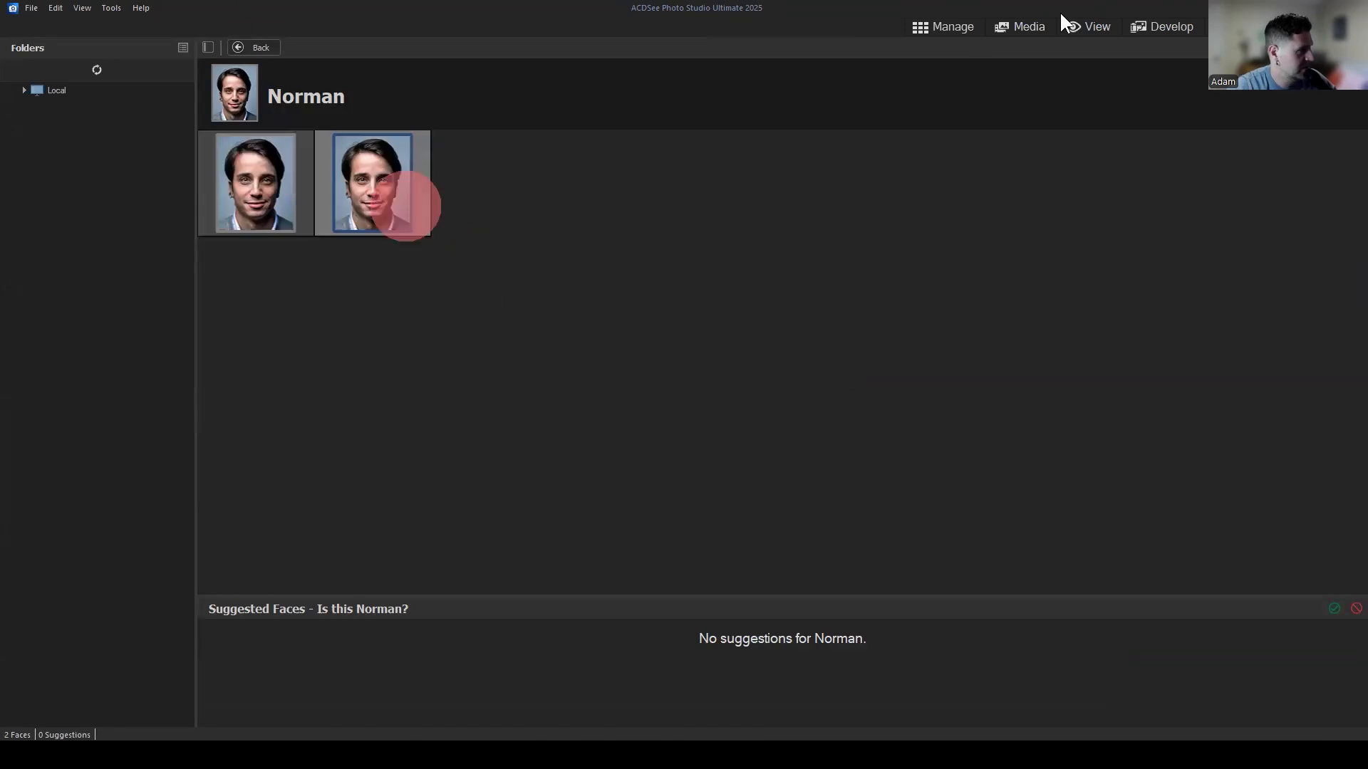
click(948, 26)
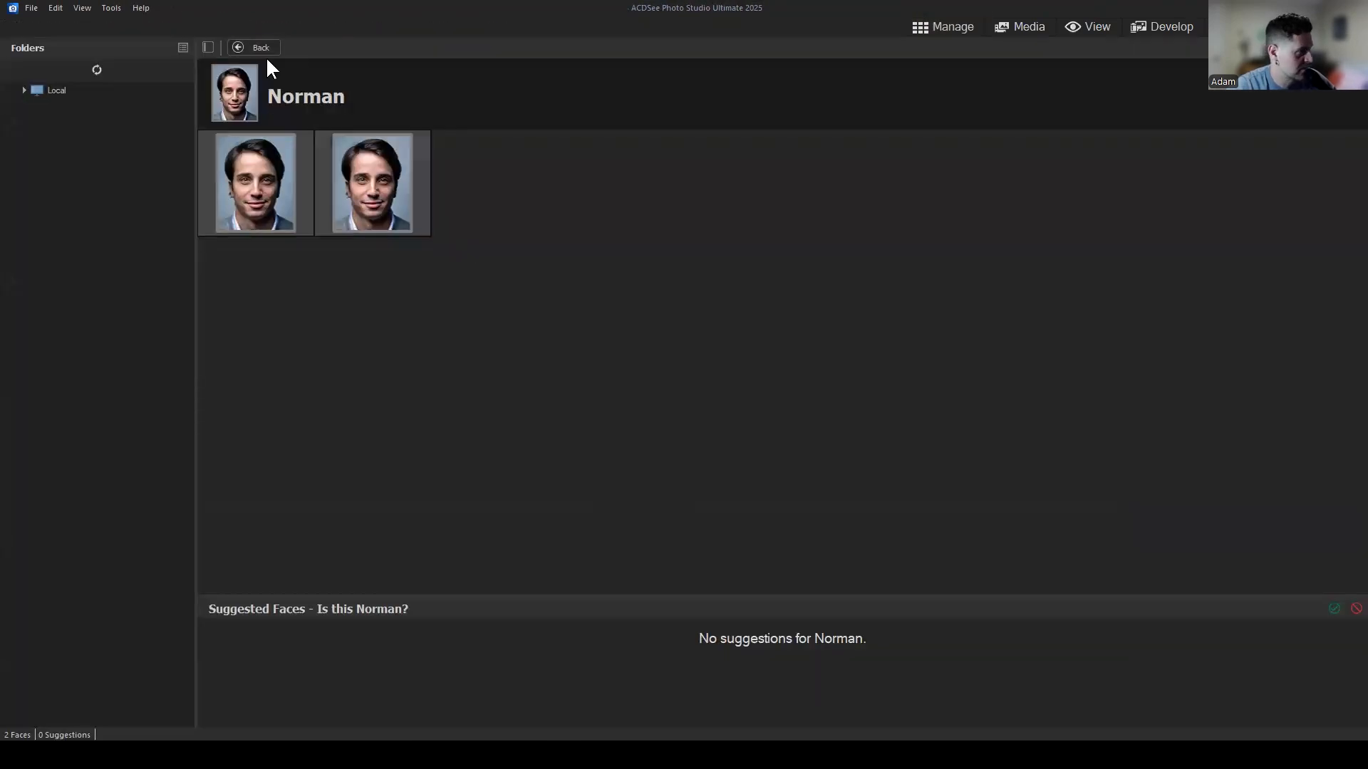
click(259, 47)
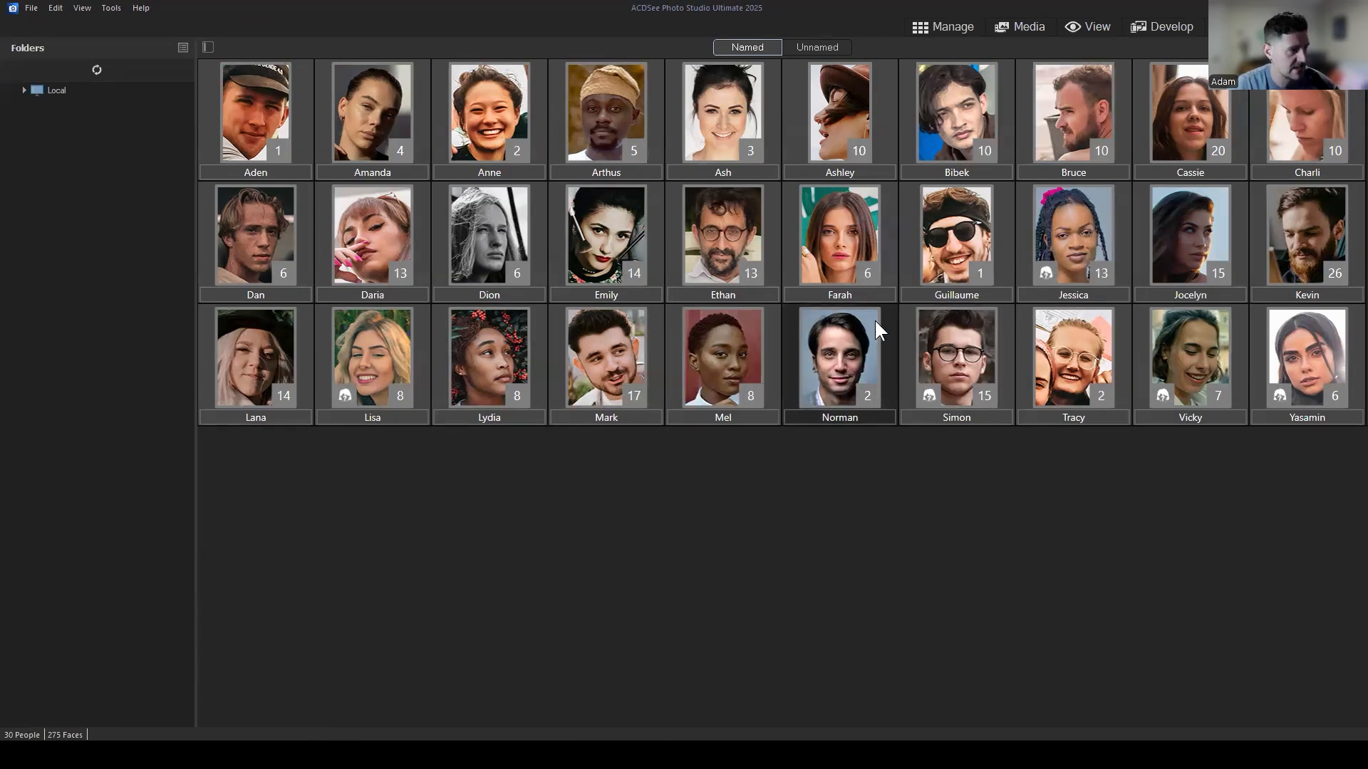
Open the first photo of the dark-haired man in the third row, sixth person, and enter a different first name in its face label.
double_click(866, 360)
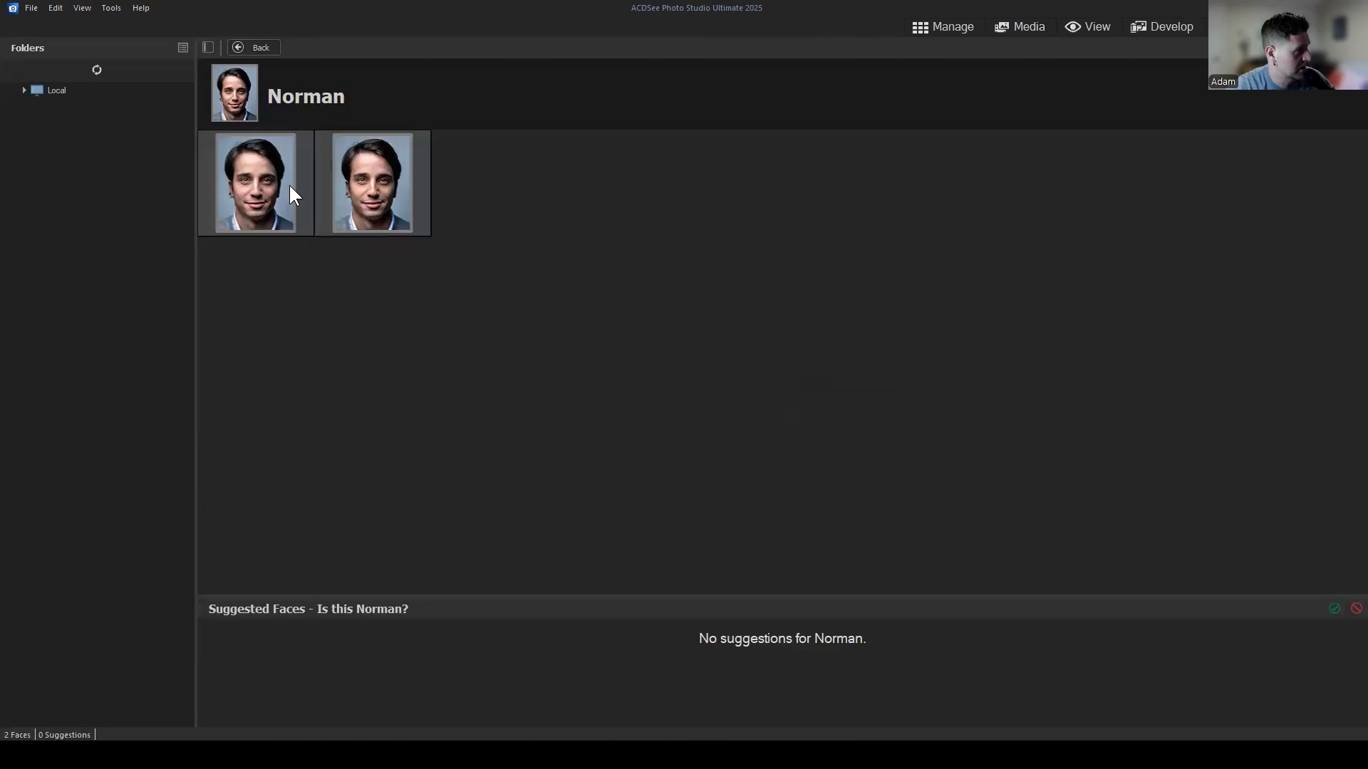
click(271, 191)
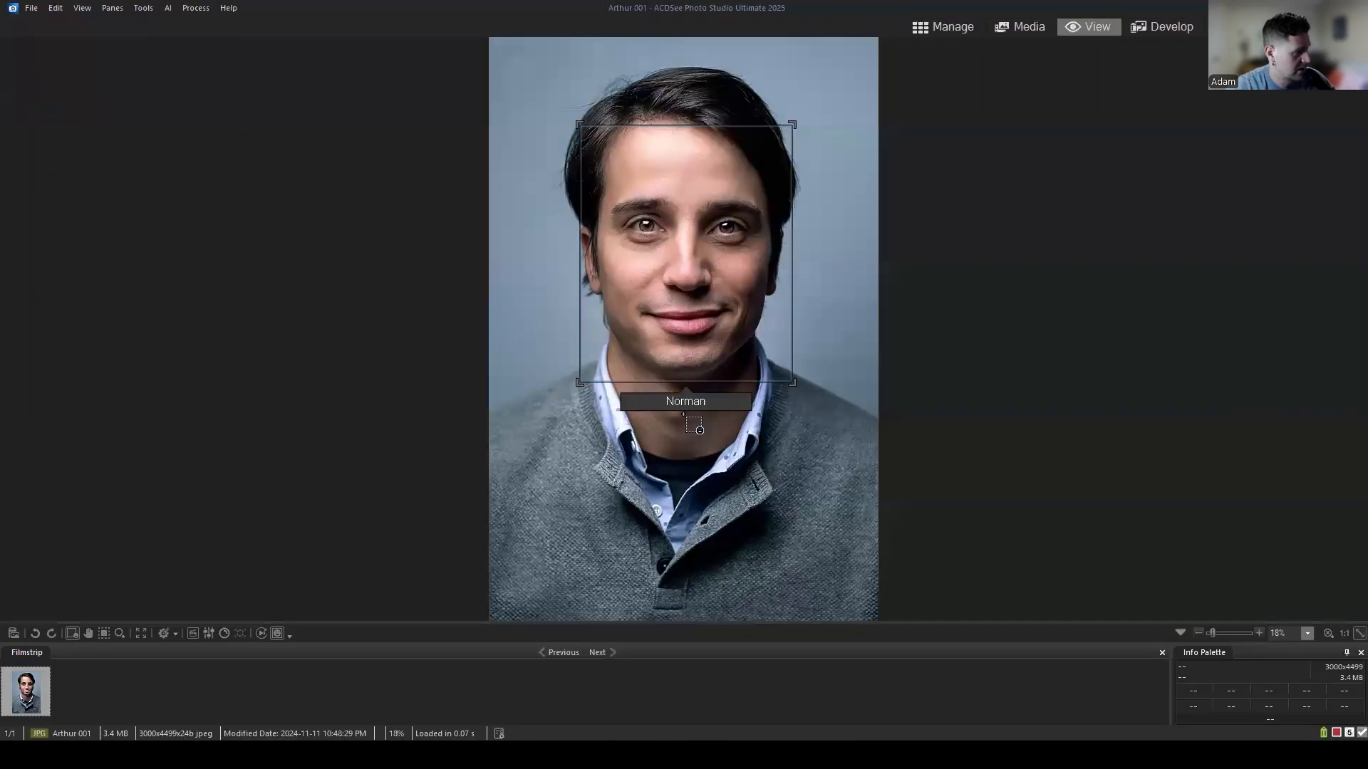
click(706, 402)
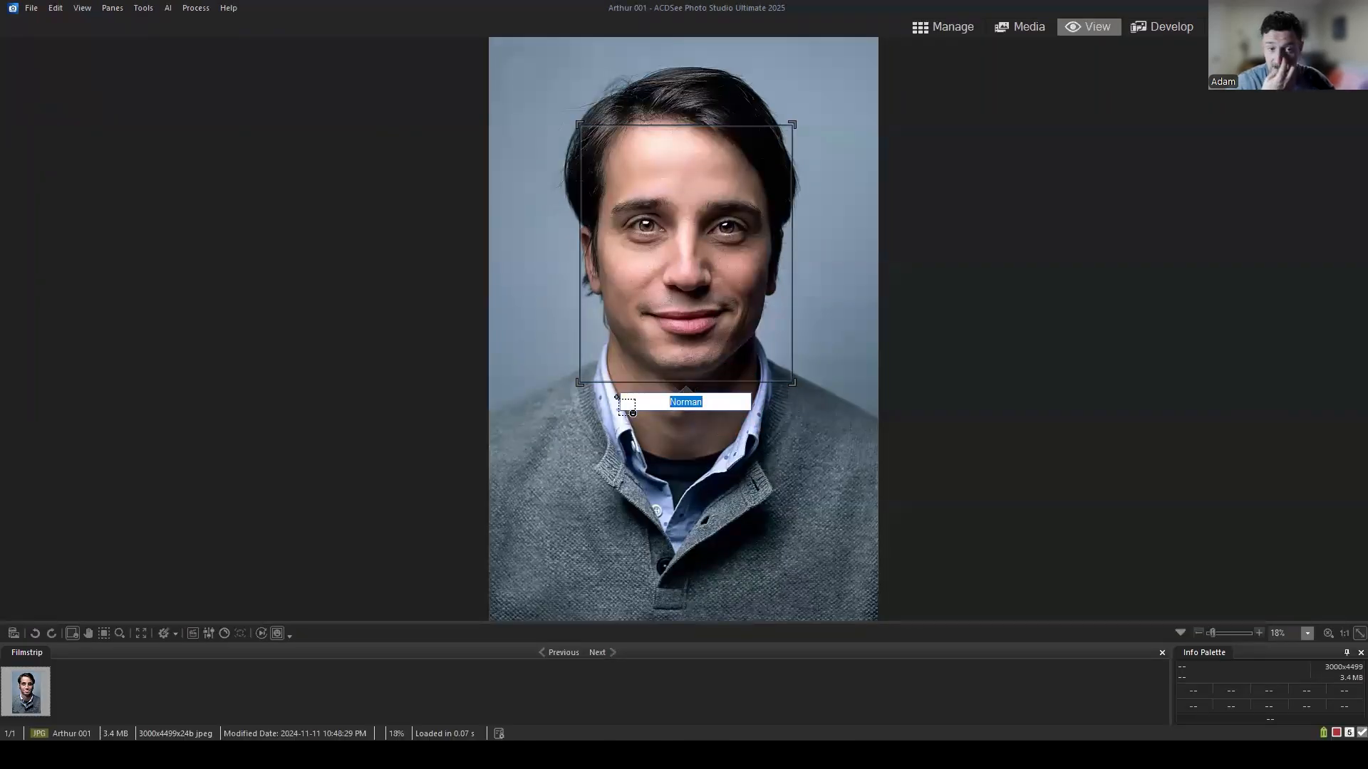
text(Luke)
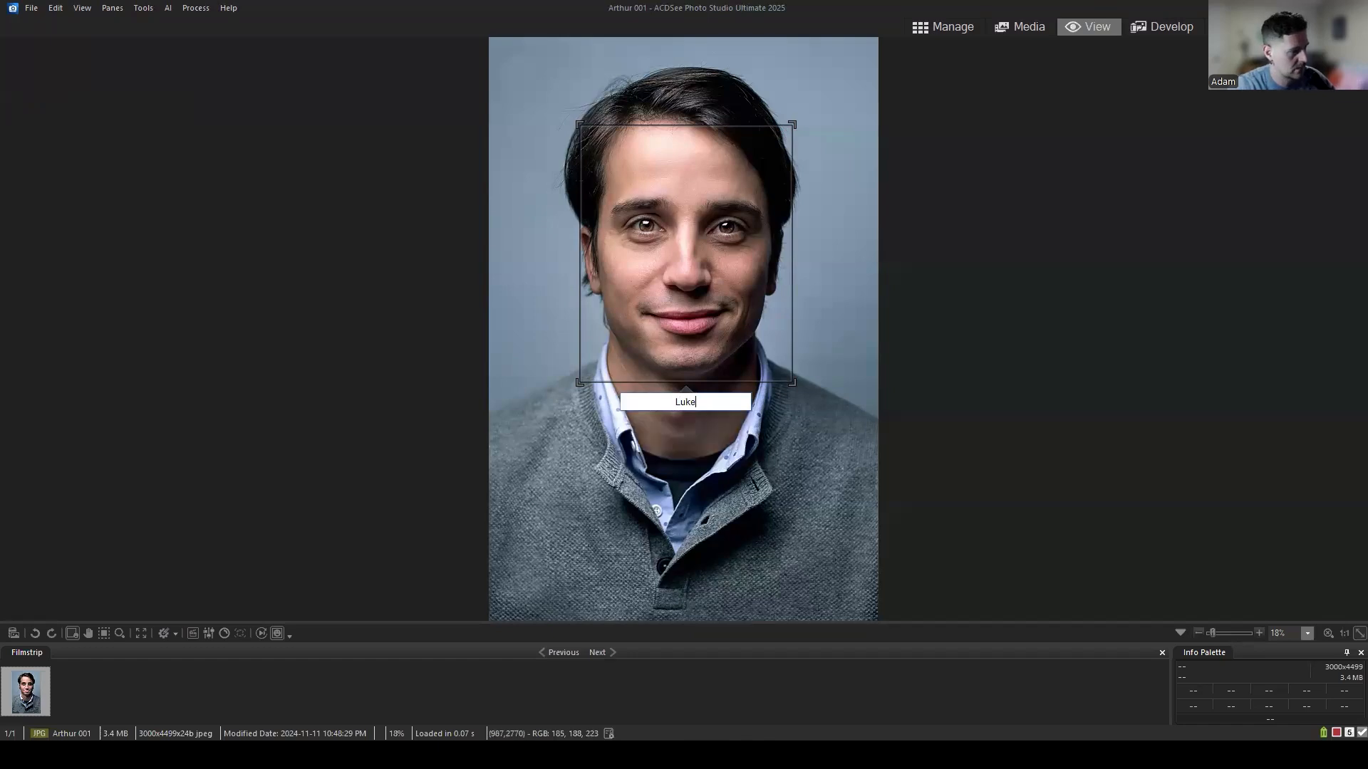
key(Return)
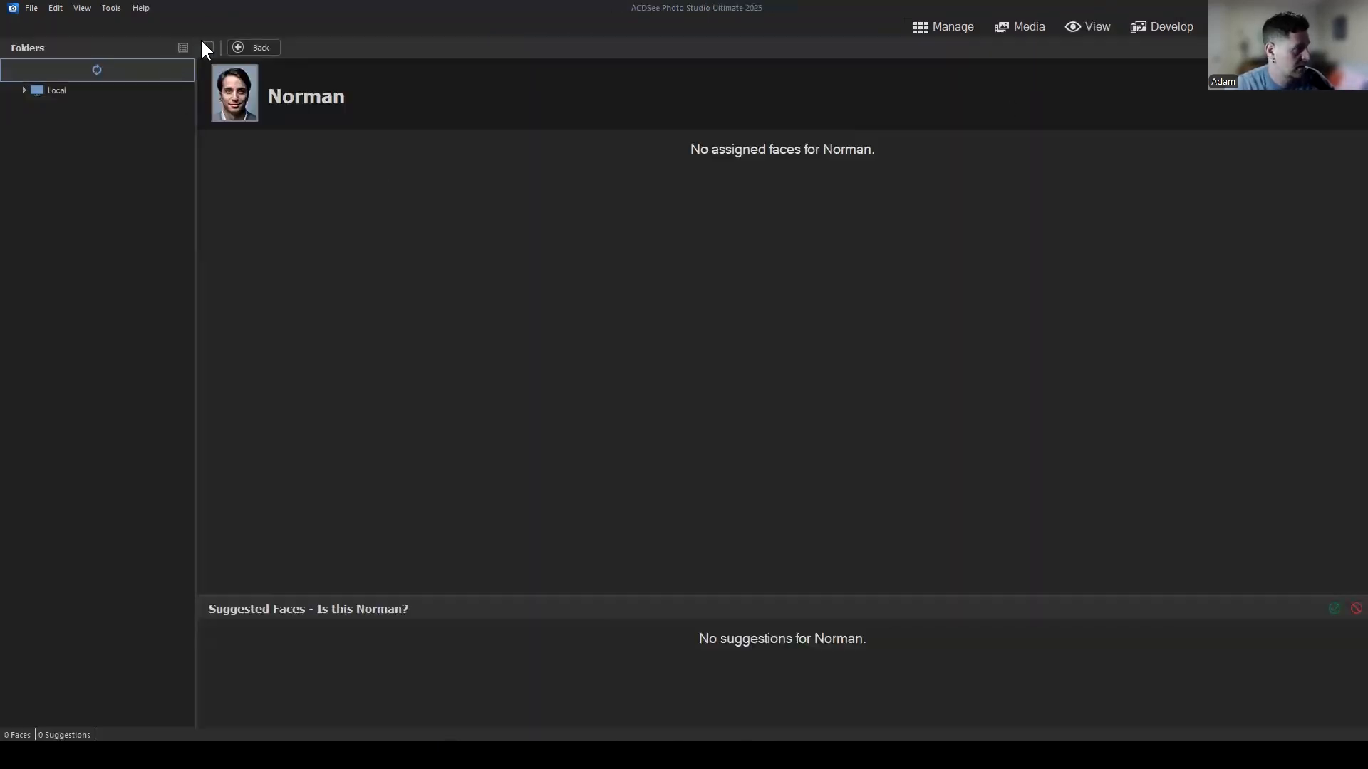
Return to the Named overview and compare the man's entries under his previous and new names.
click(263, 42)
click(930, 599)
click(951, 361)
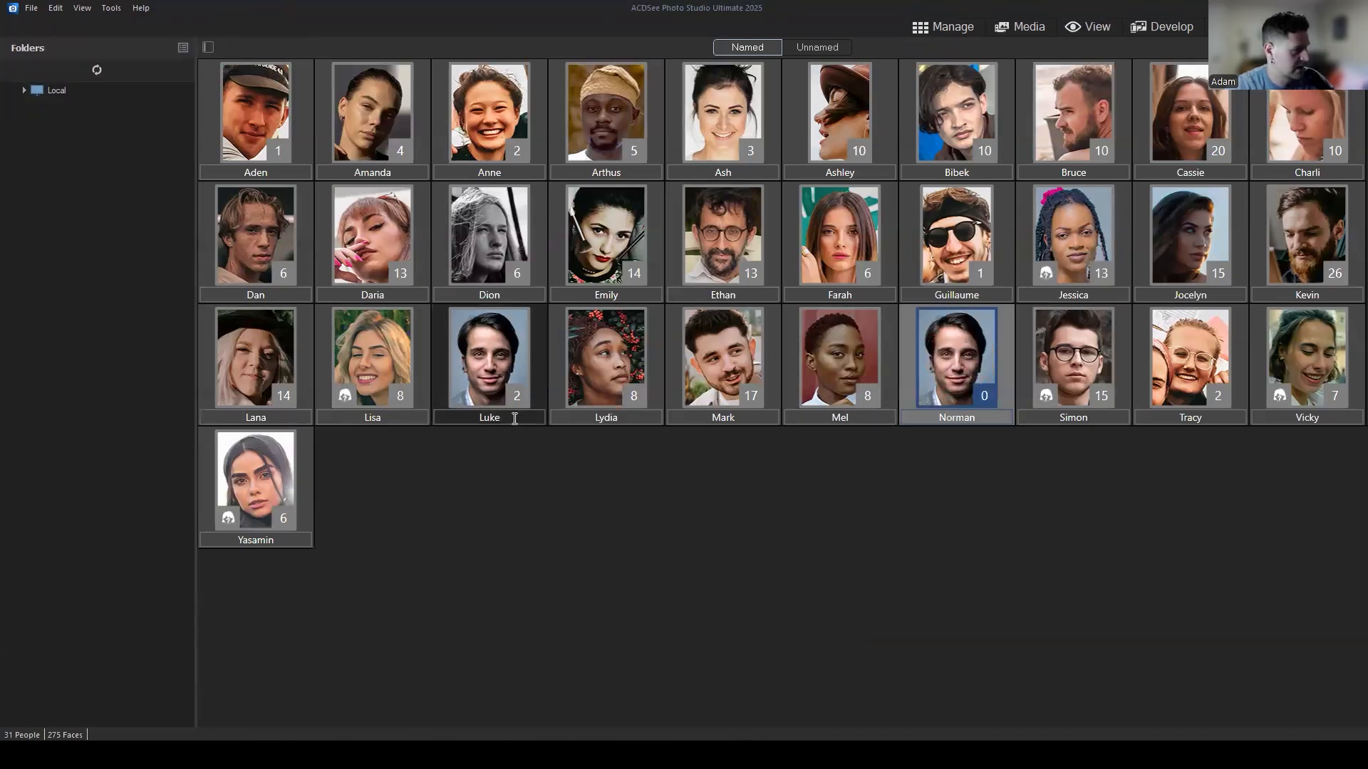
ctrl+click(501, 366)
click(963, 553)
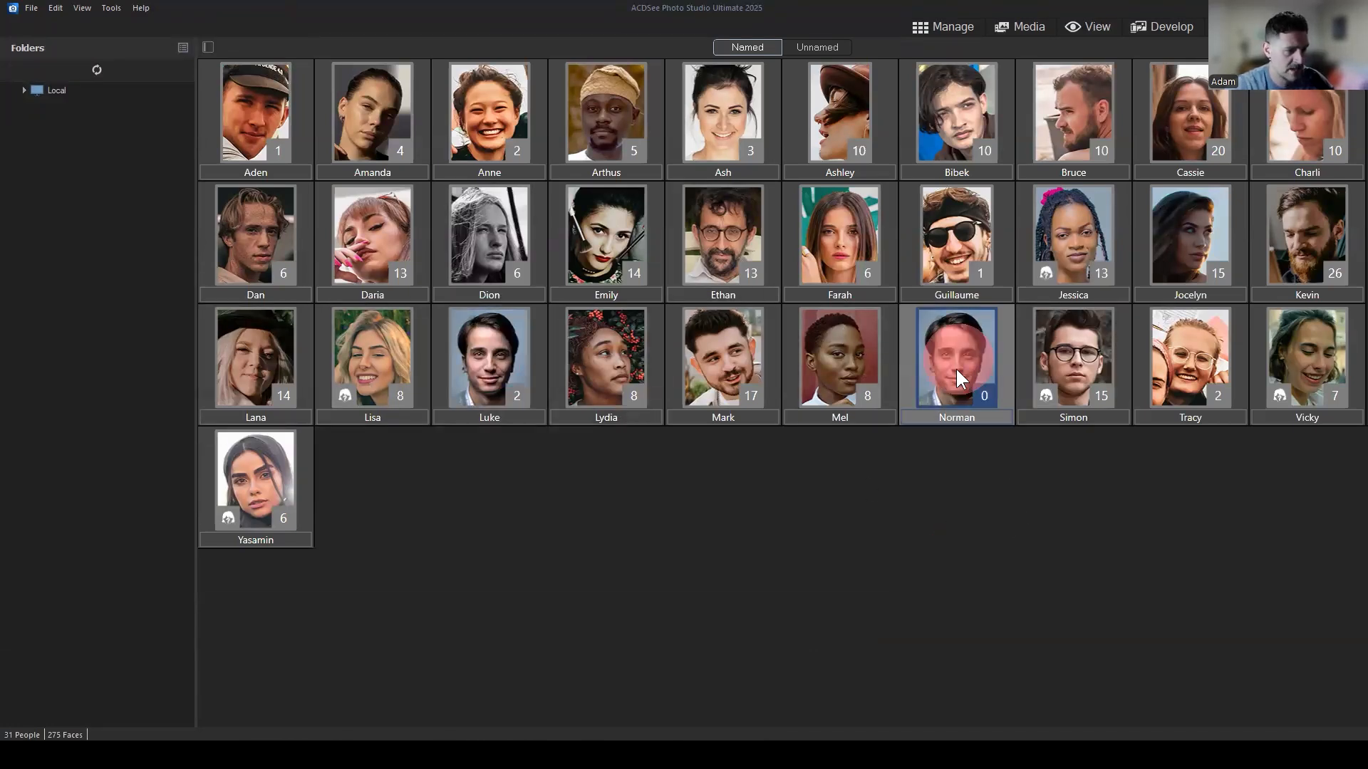
List the photos assigned to the dark-haired man's previous name through the Catalog's People group in Manage mode.
click(530, 364)
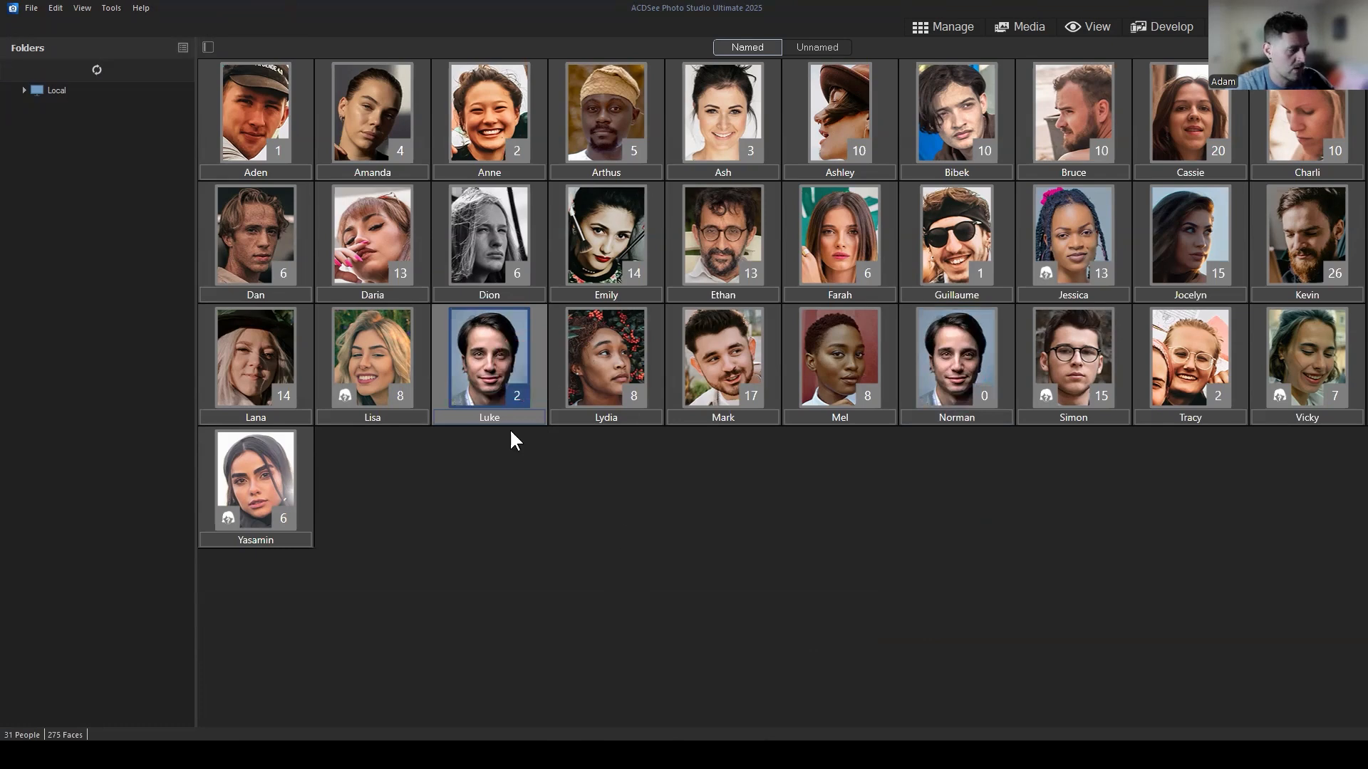
click(943, 27)
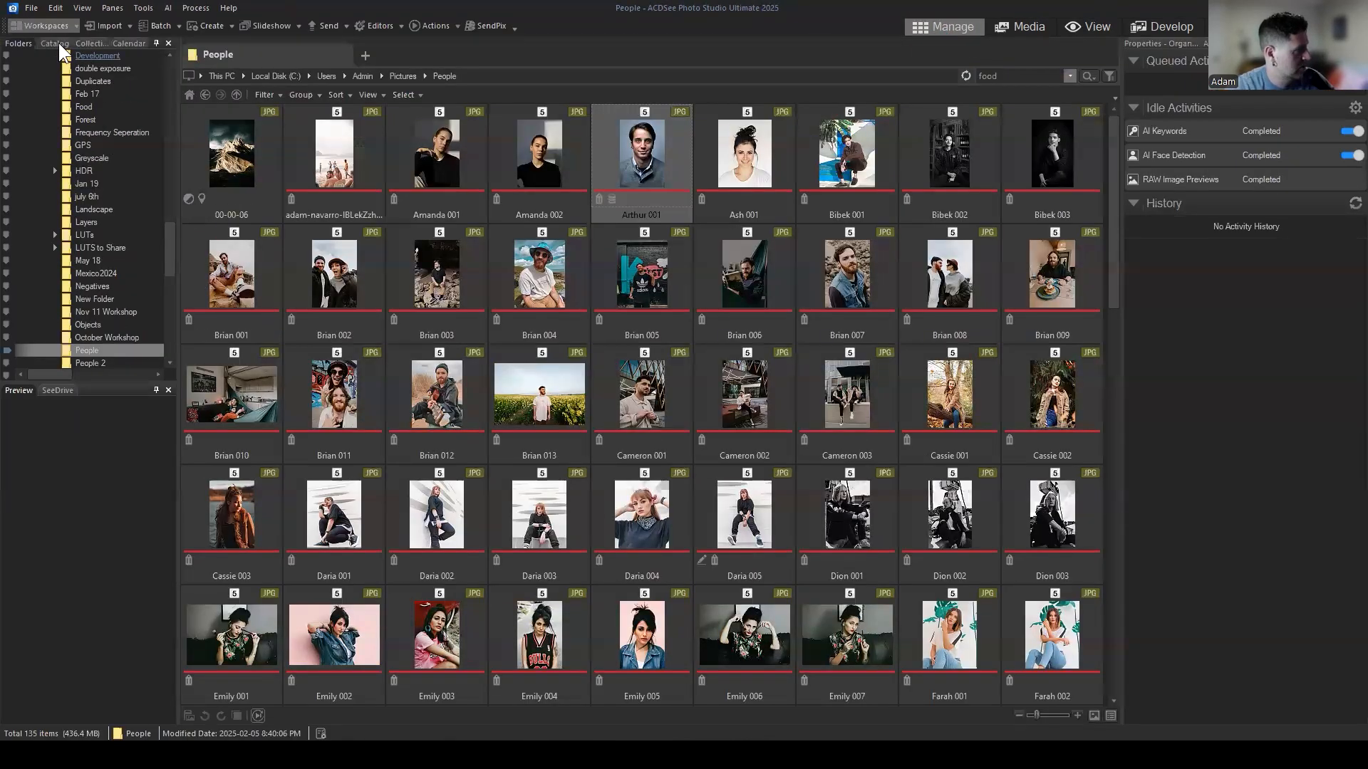
click(59, 43)
scroll(95, 208, up, 3)
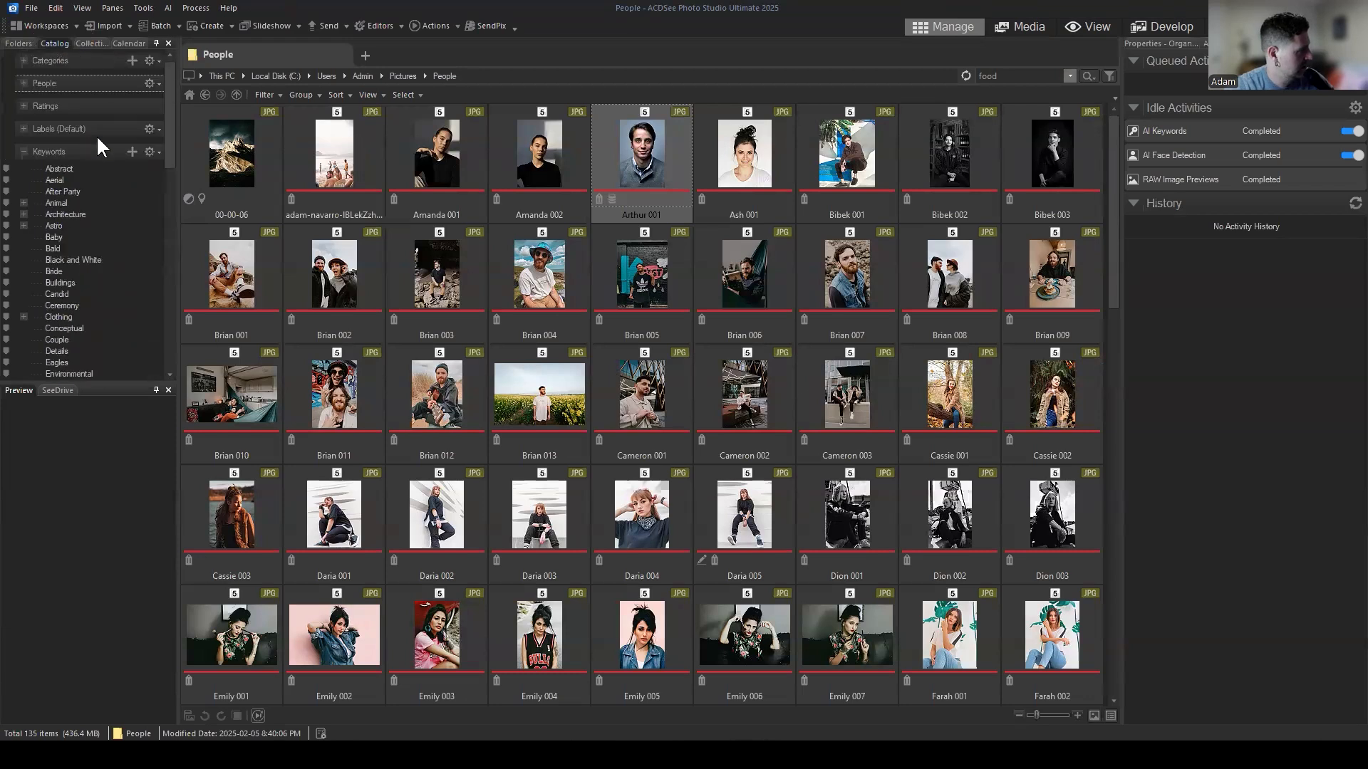
click(24, 84)
scroll(92, 221, down, 2)
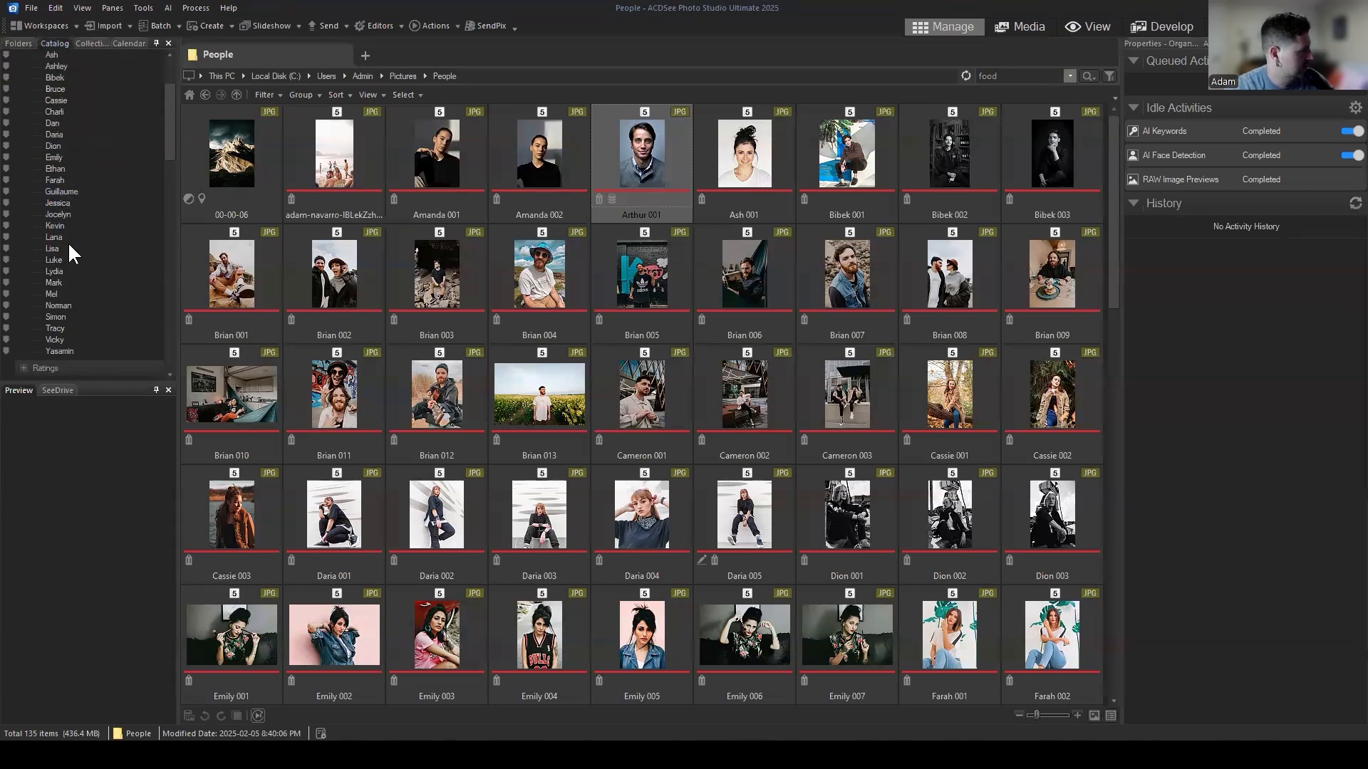
click(66, 306)
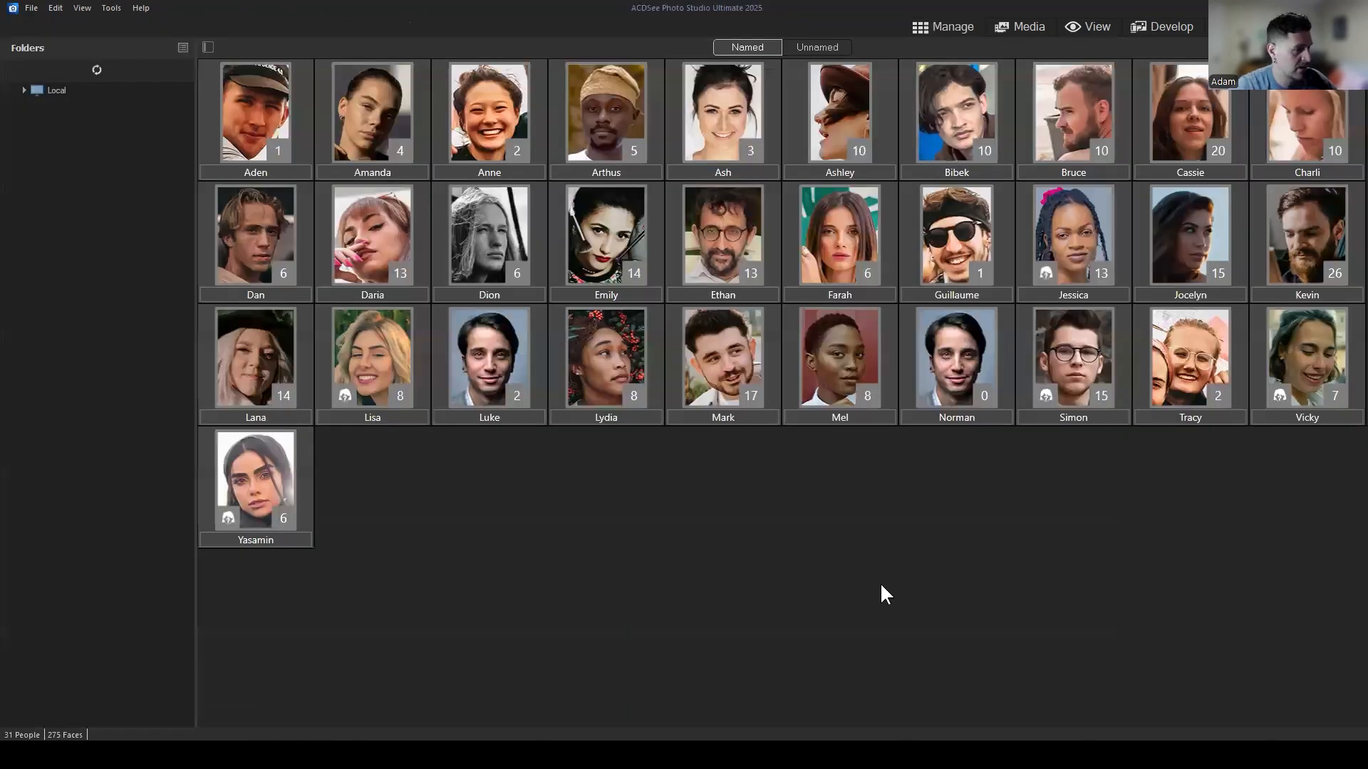
Remove the dark-haired man's leftover entry under his previous name from the Named overview in People mode.
click(882, 581)
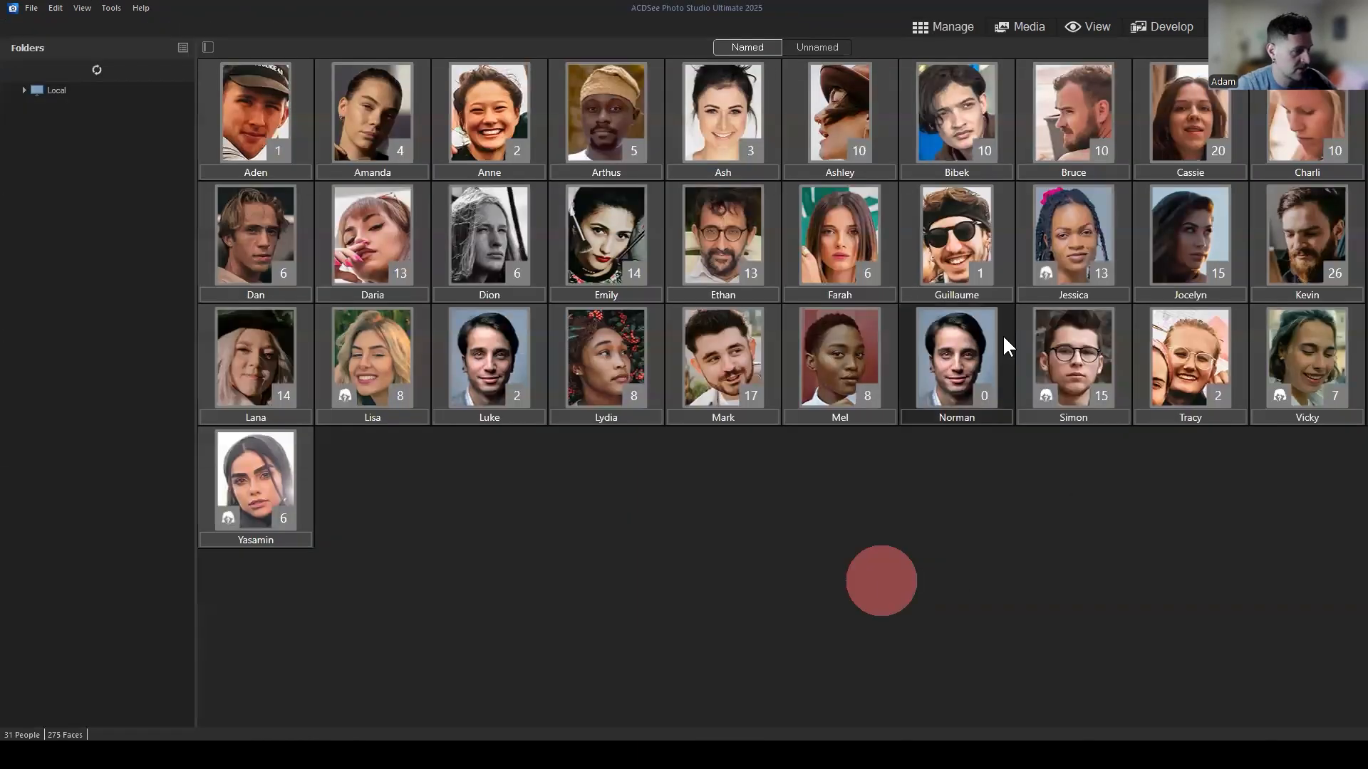
right_click(951, 343)
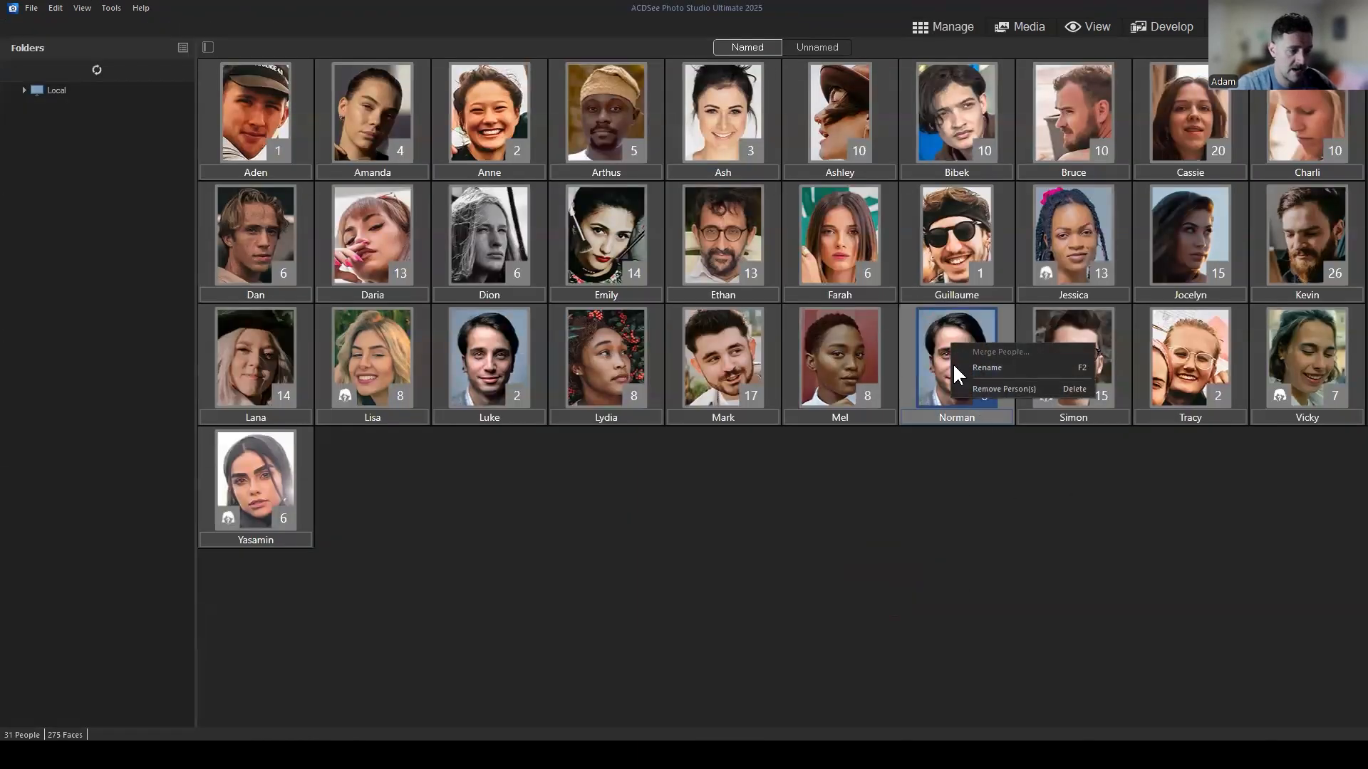
click(980, 537)
click(964, 391)
right_click(959, 384)
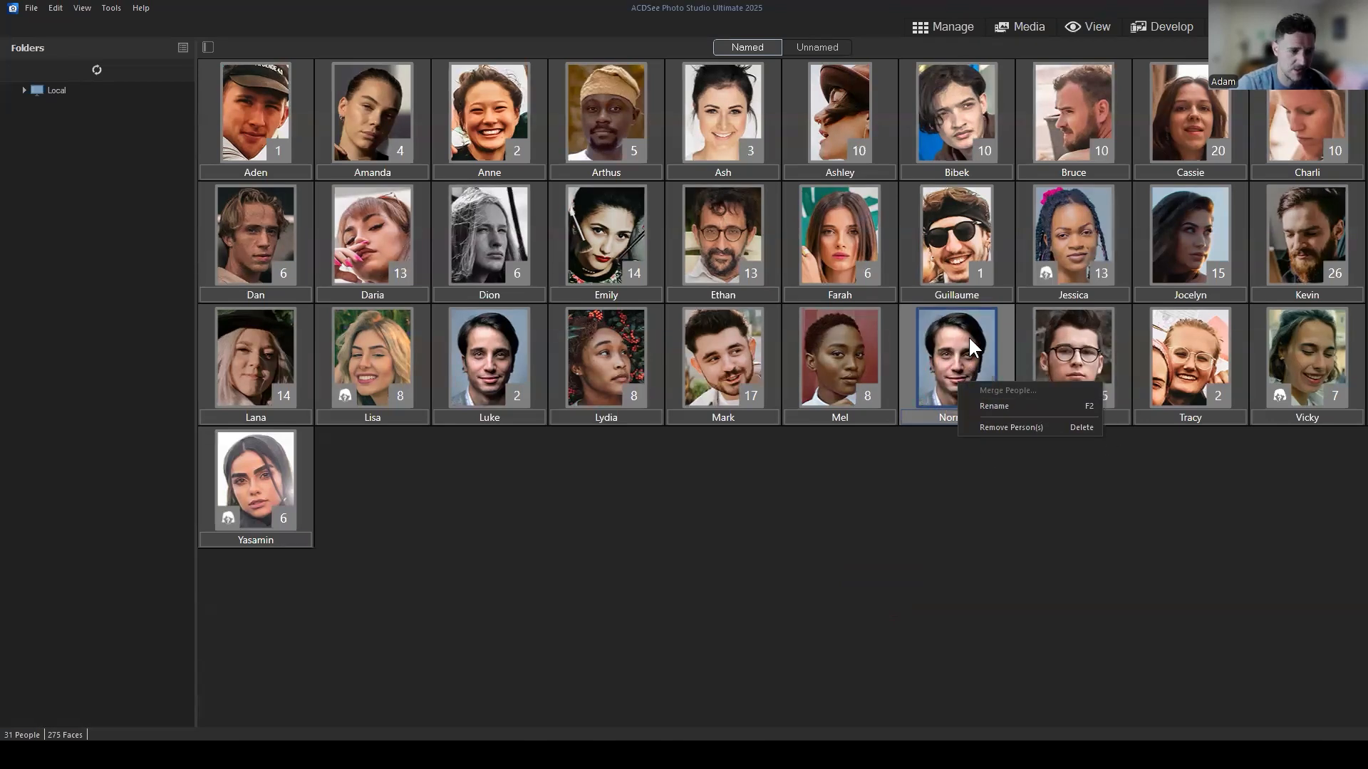
click(1023, 426)
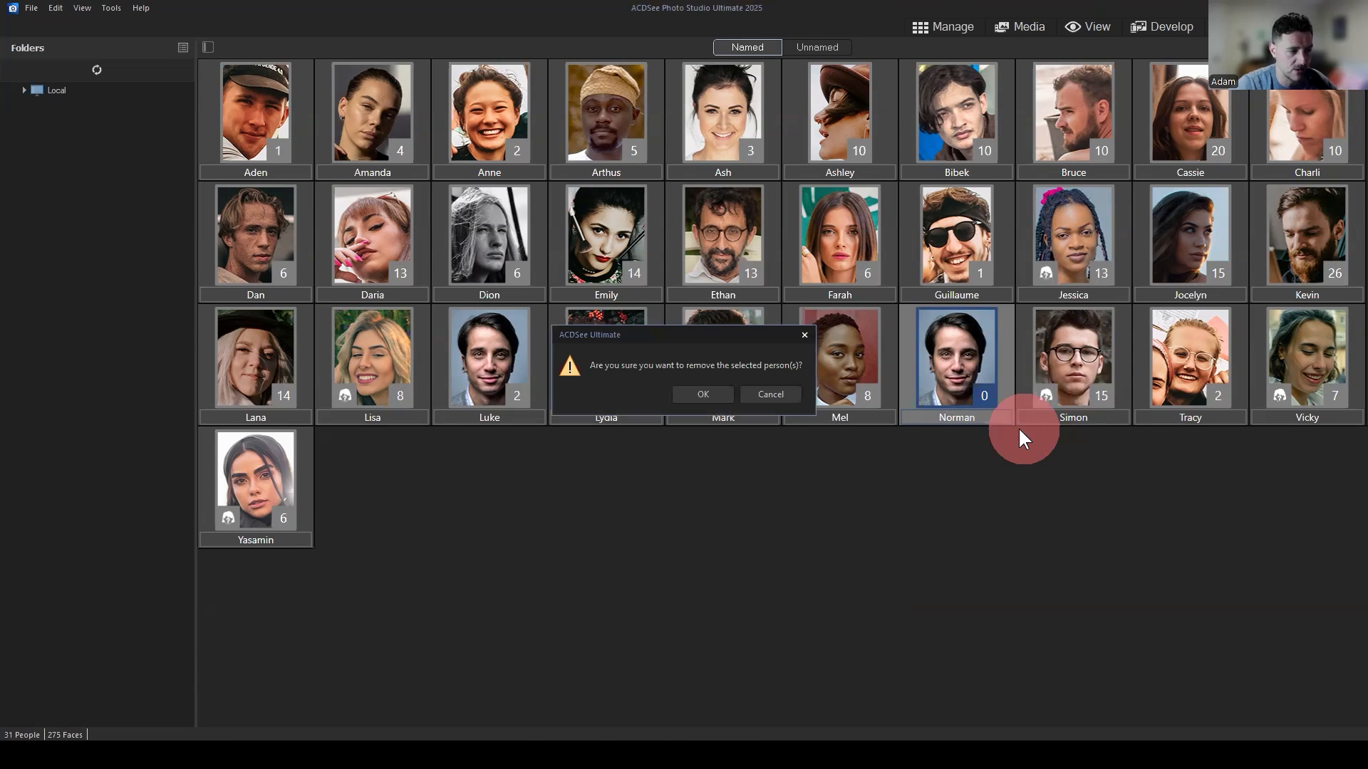
click(702, 396)
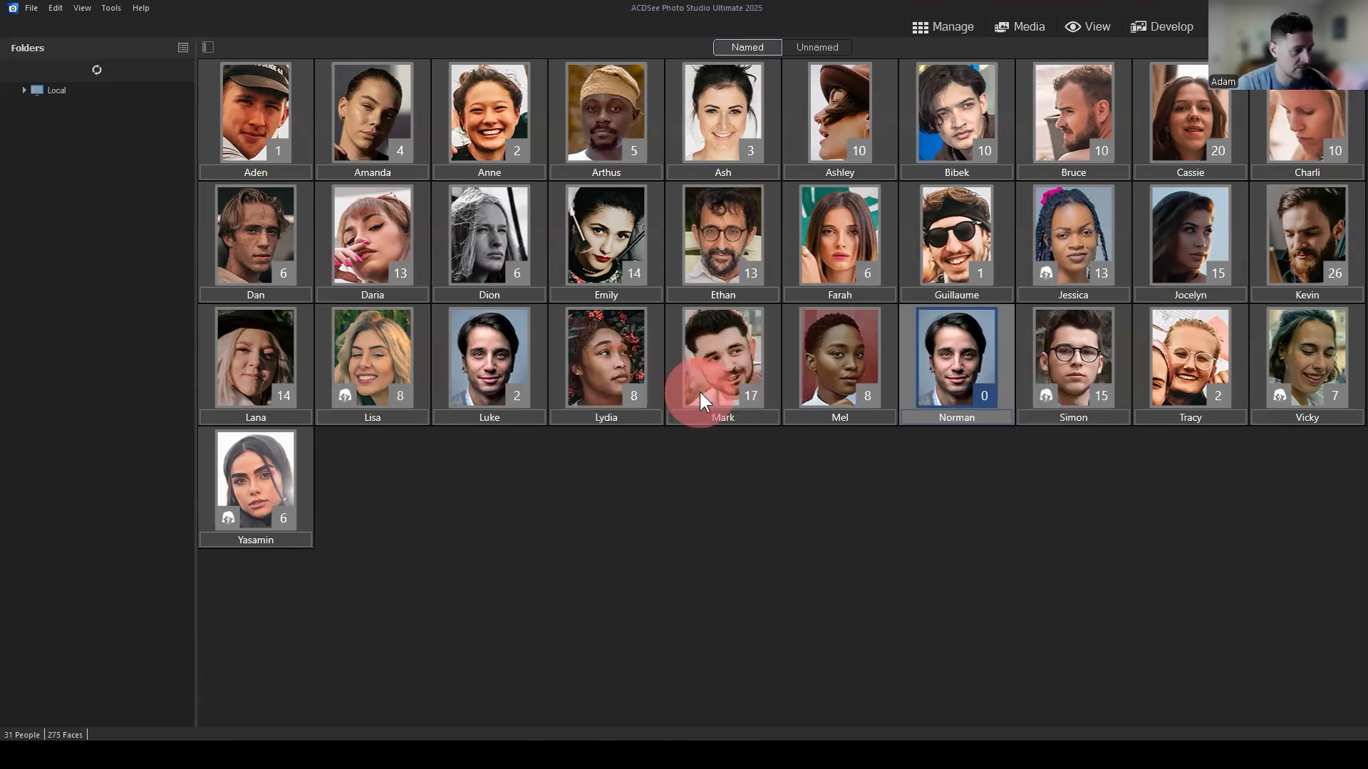
List the photos under the dark-haired man's new name in the Catalog, and view the first one's face label.
click(952, 26)
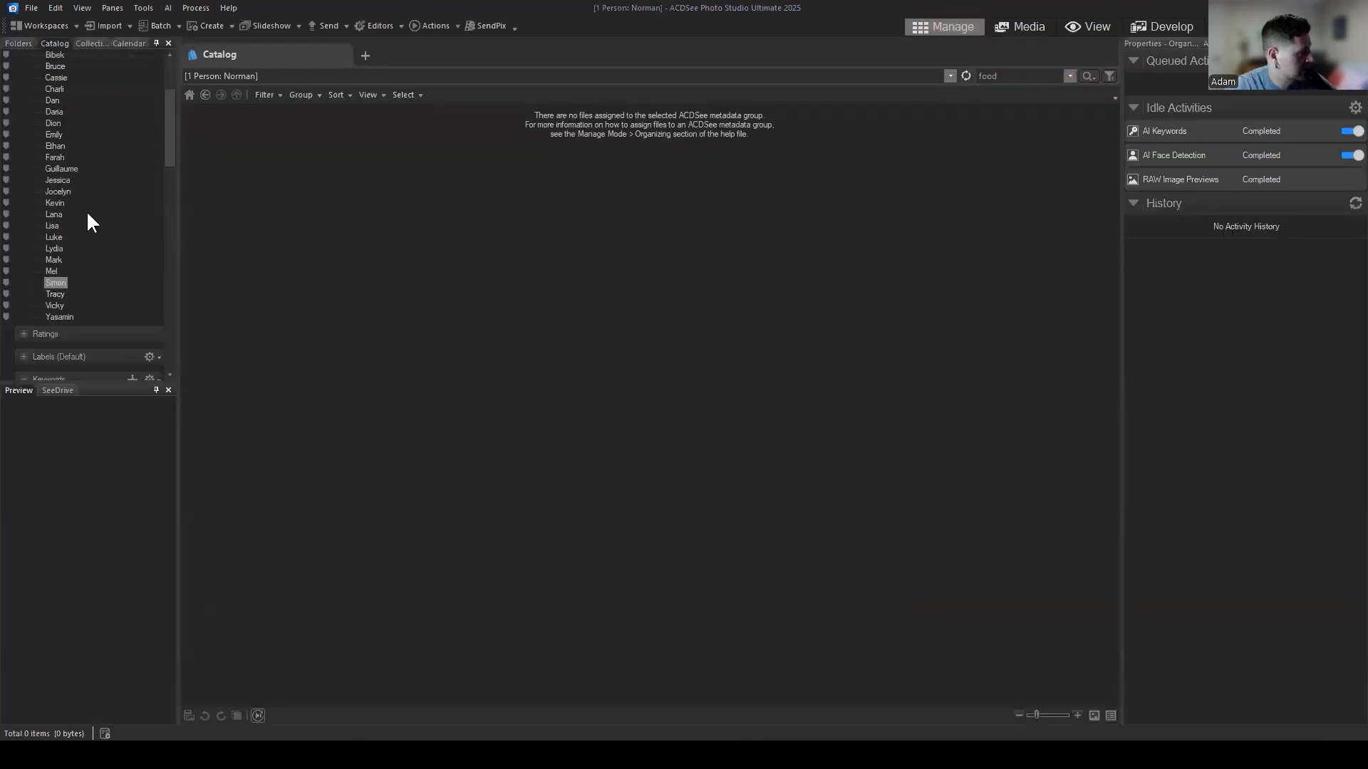
scroll(88, 213, up, 1)
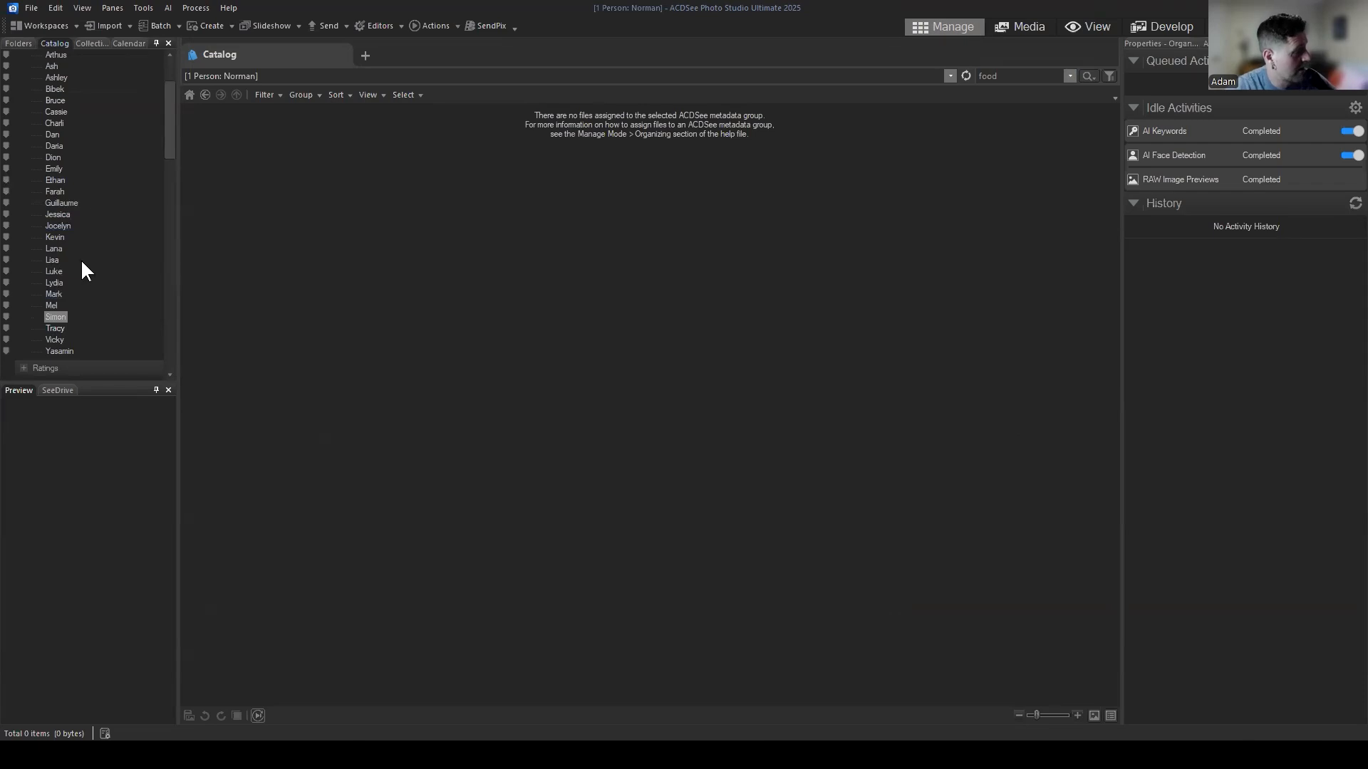
click(52, 271)
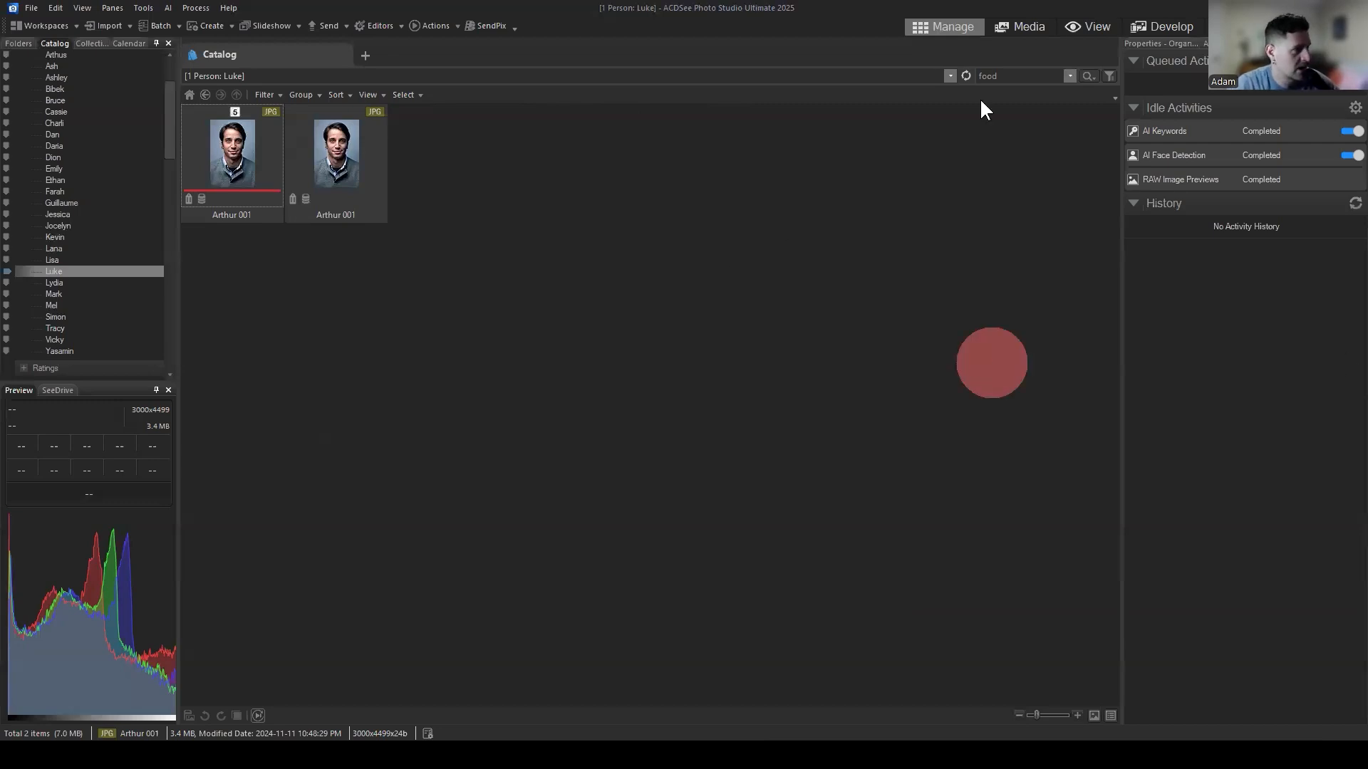
click(1095, 23)
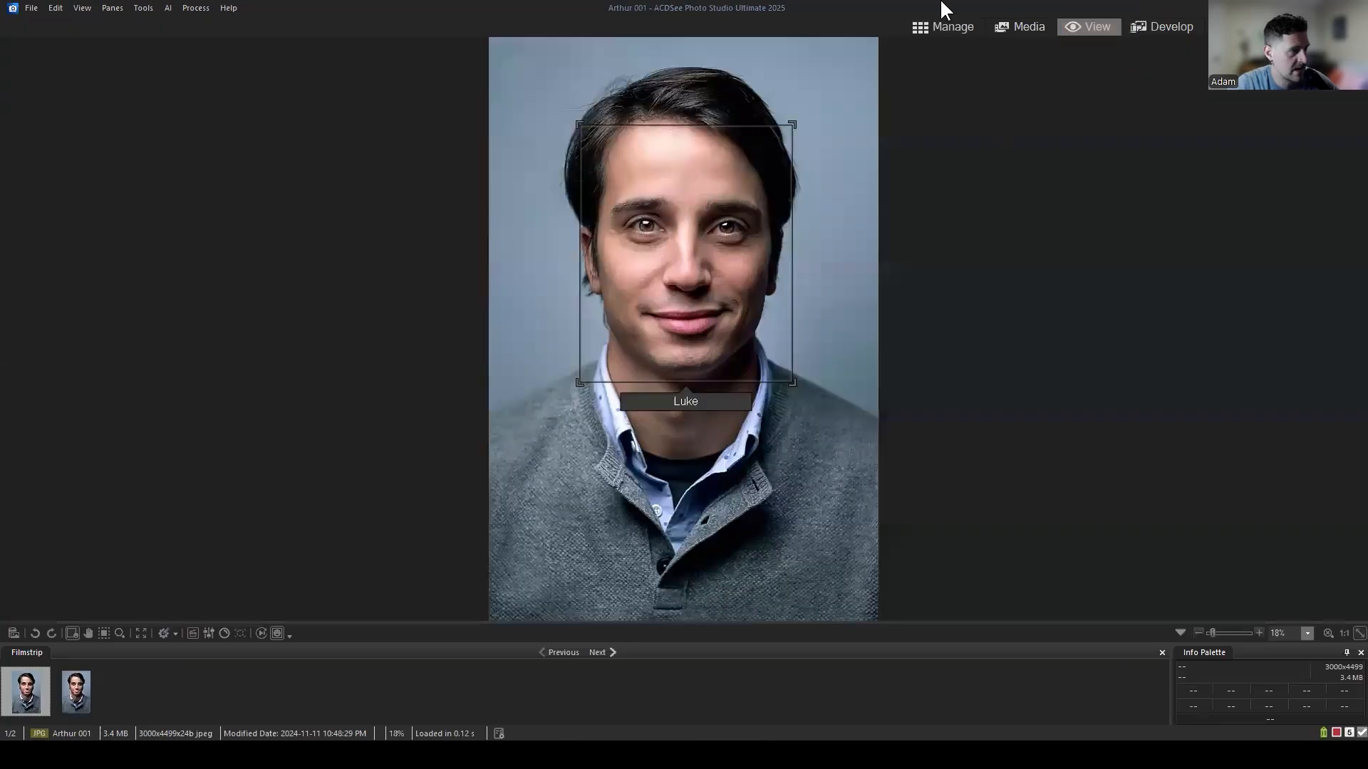
click(950, 28)
Open the beach photo from the People folder, outline the yellow-shirted man's face, and label it with the dark-haired man's new first name.
click(19, 44)
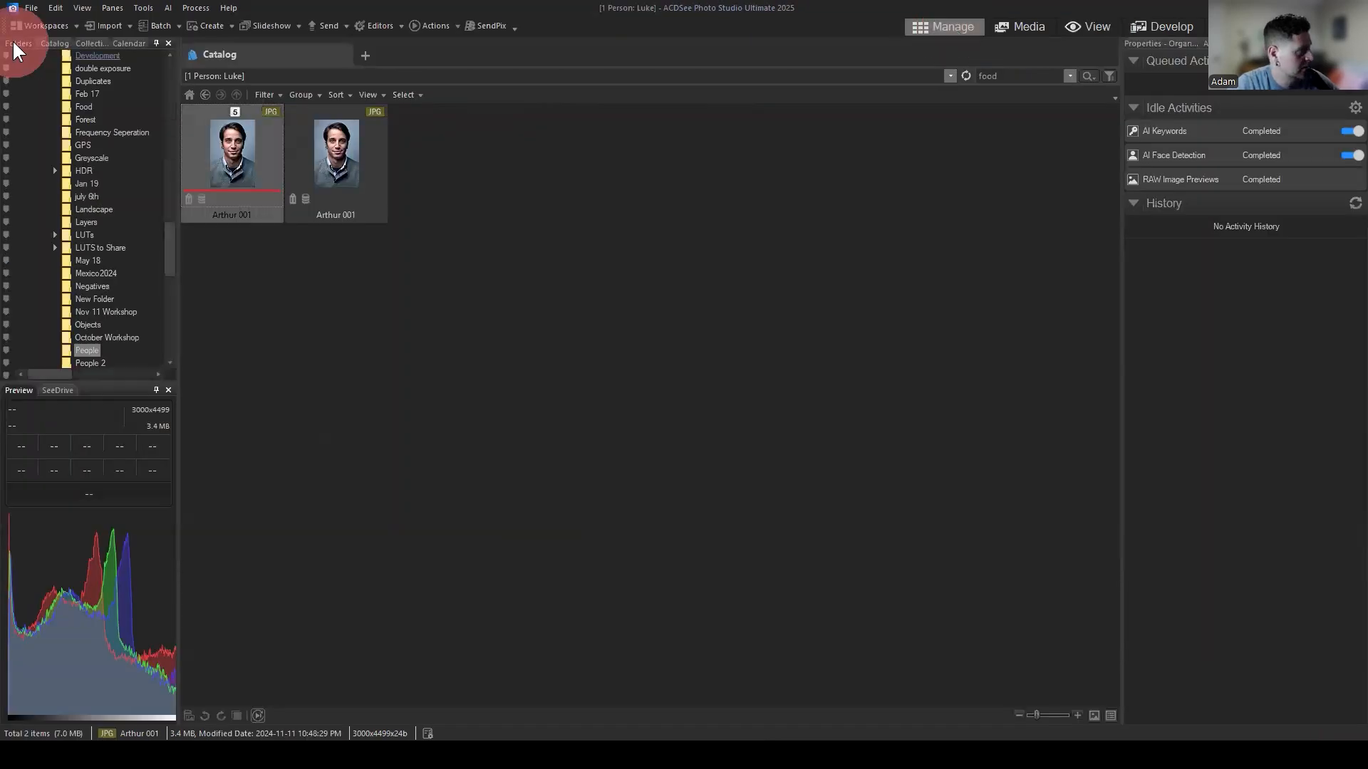
click(83, 349)
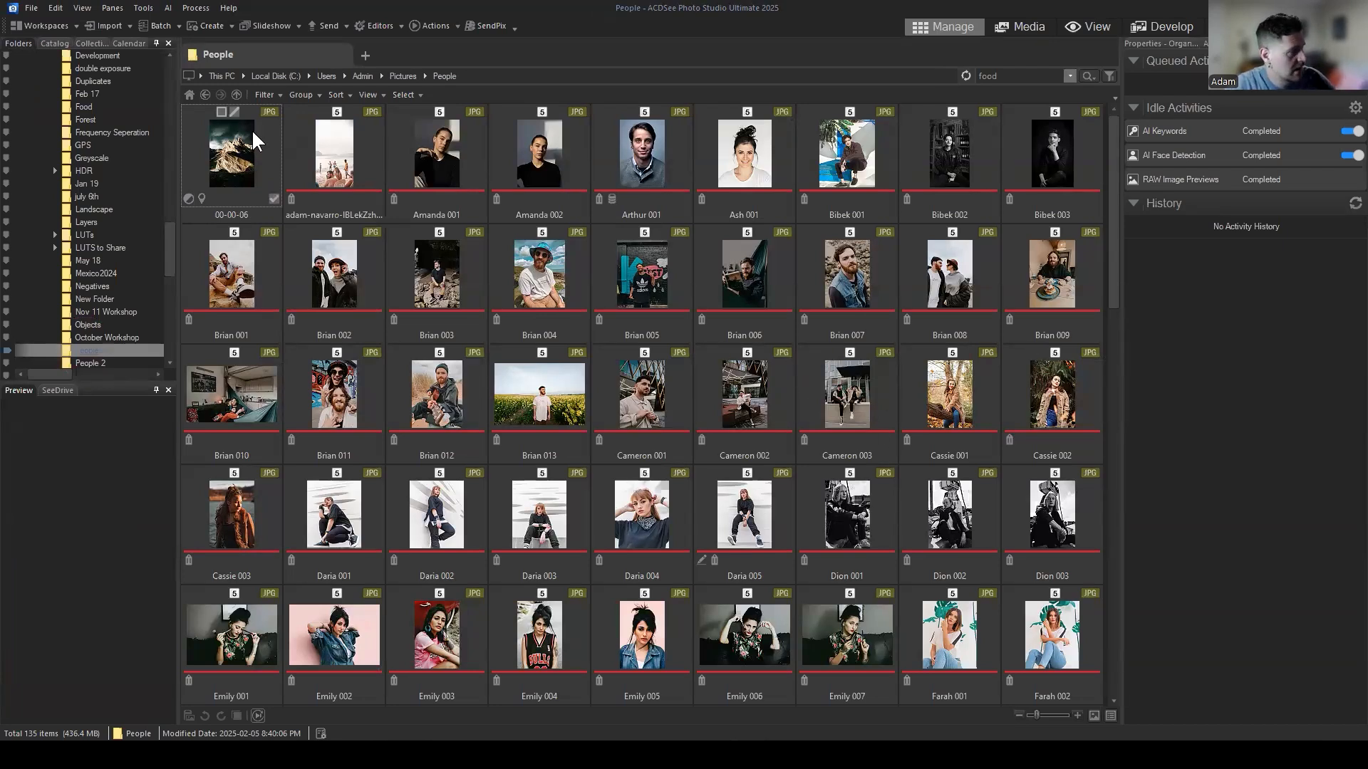
click(344, 145)
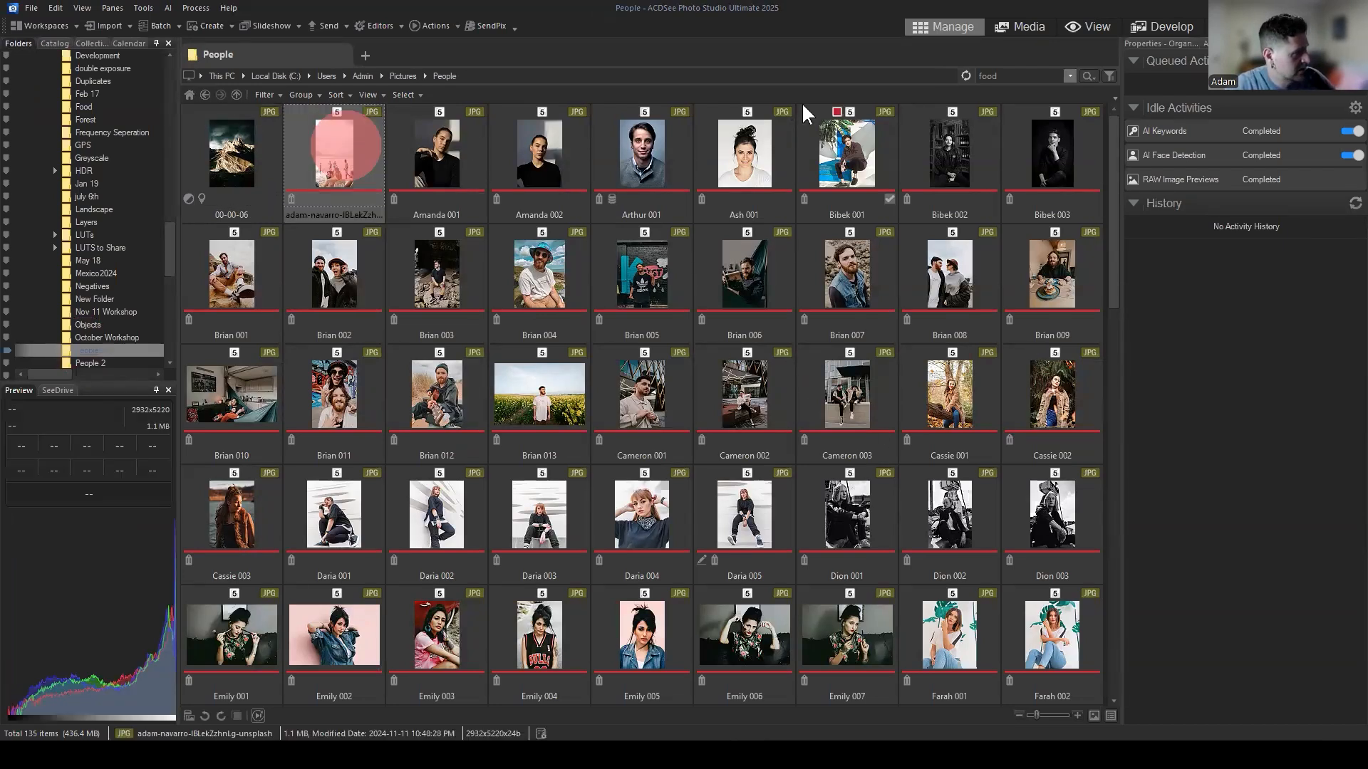
click(1102, 24)
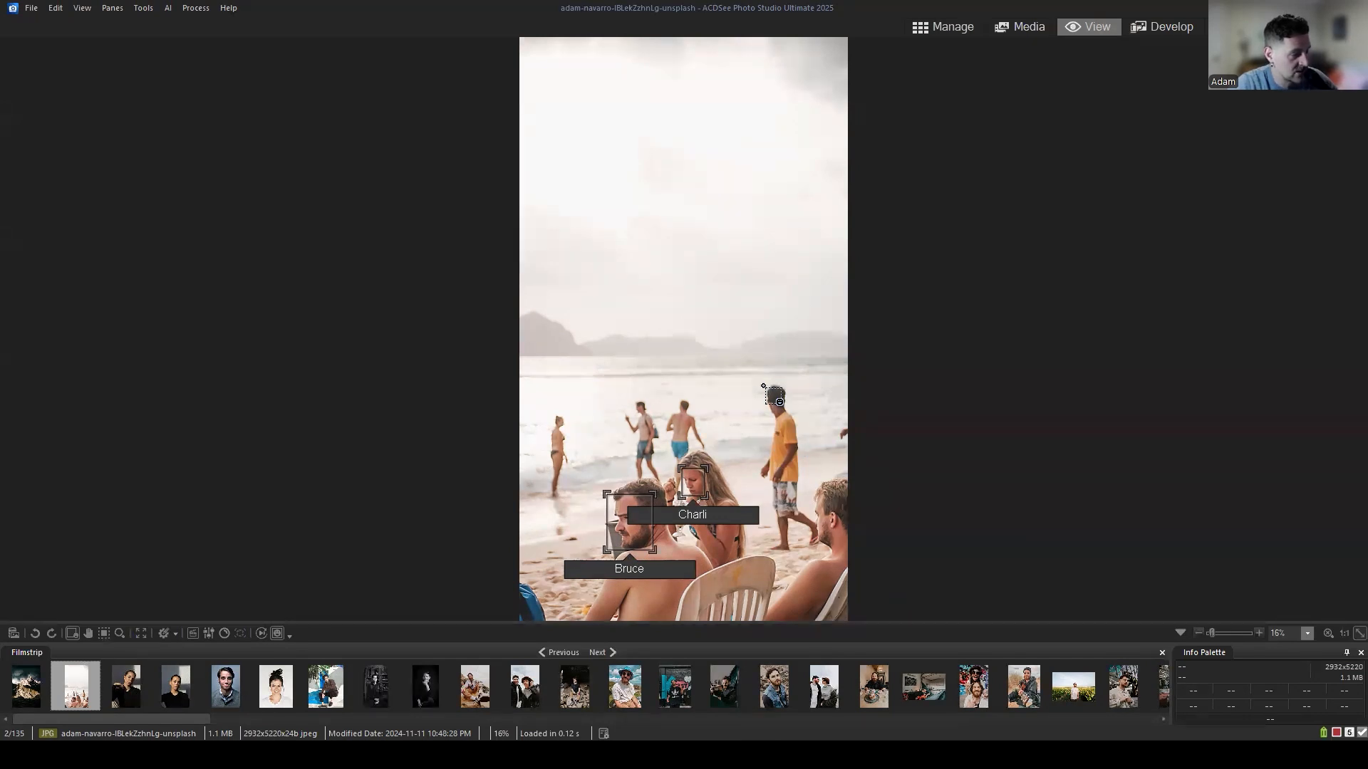
drag(764, 385, 787, 418)
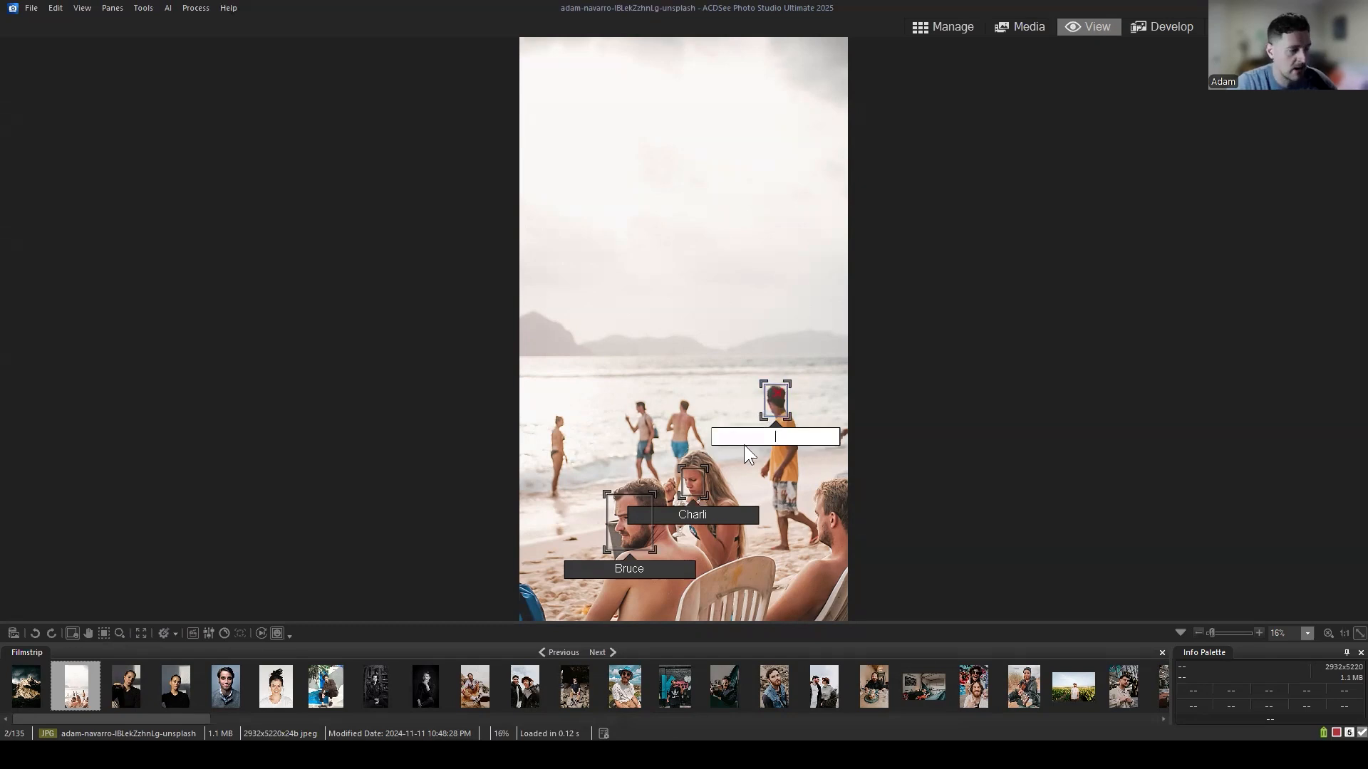
text(Luke)
key(Return)
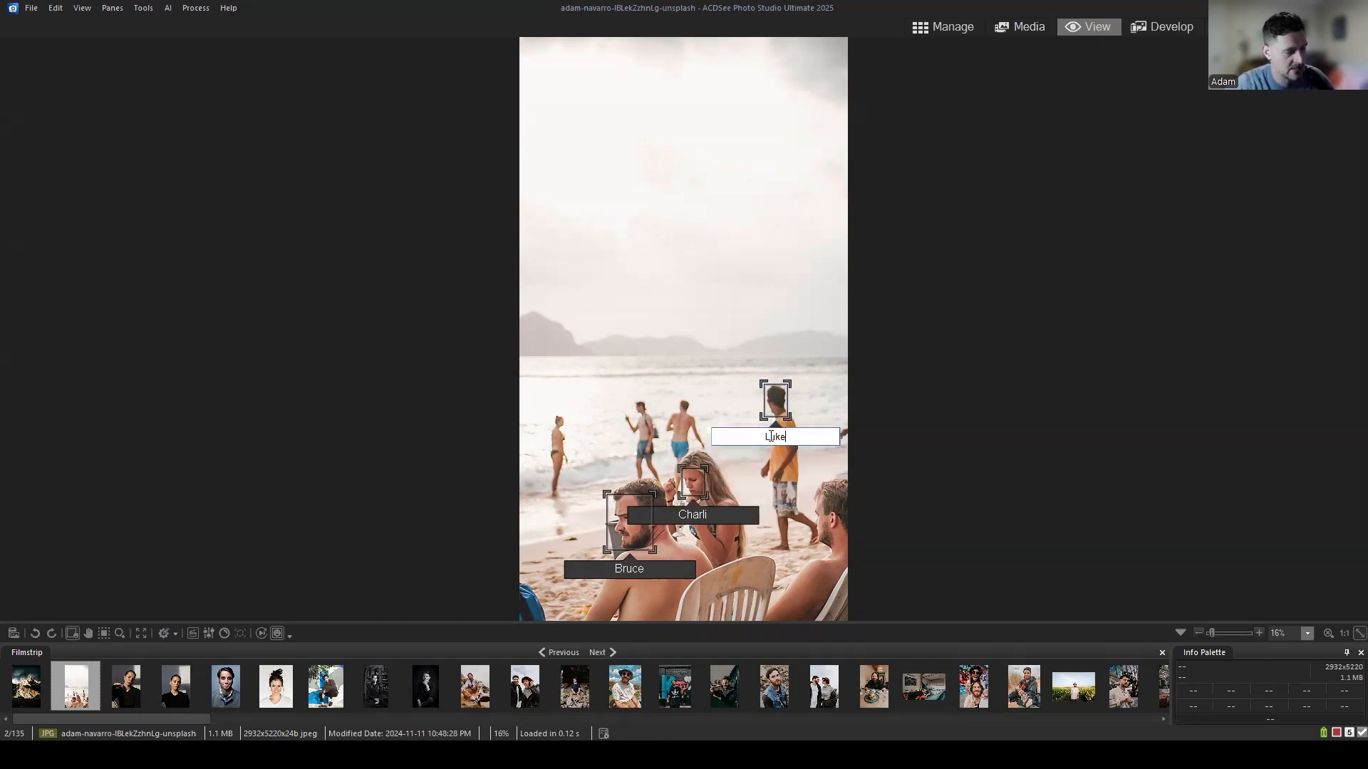
key(Return)
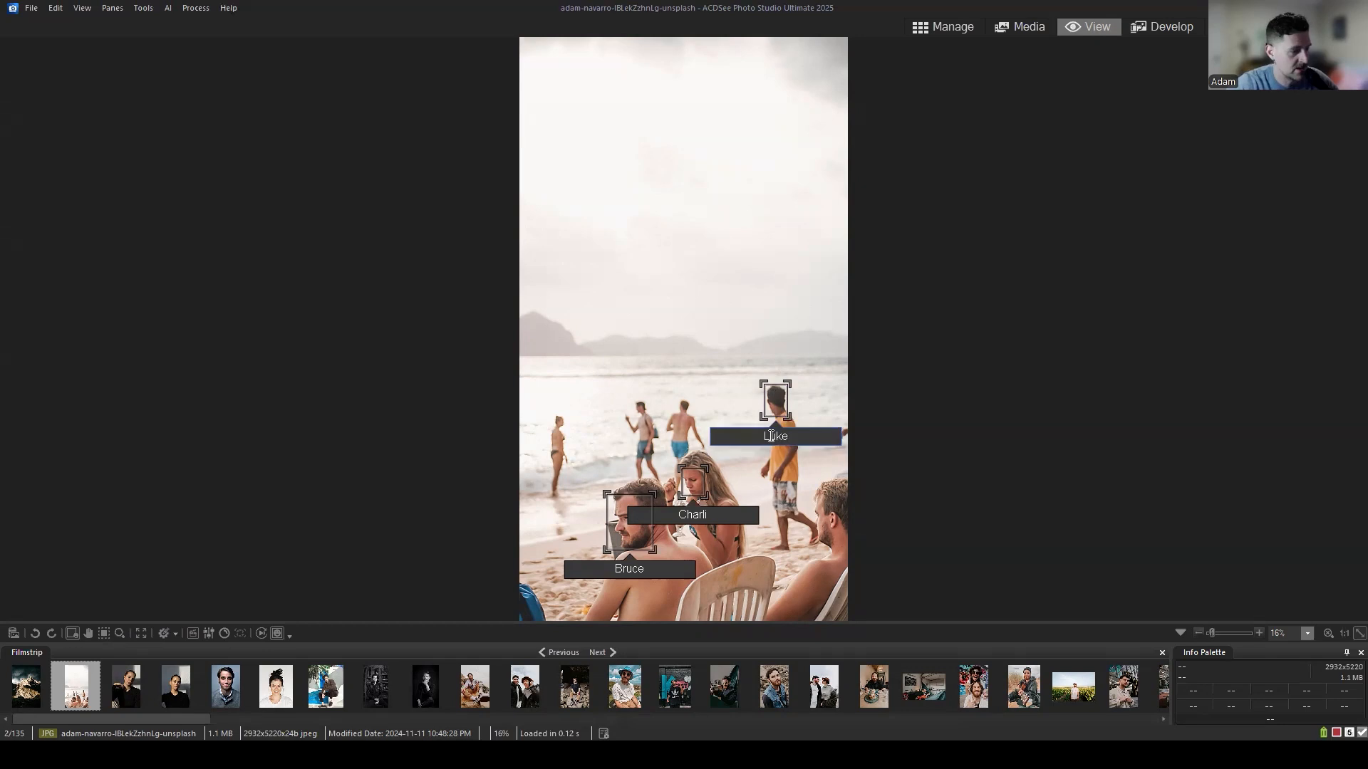
Draw and discard an unnamed face outline in the beach photo's sky, and toggle the face outlines off and on.
click(71, 633)
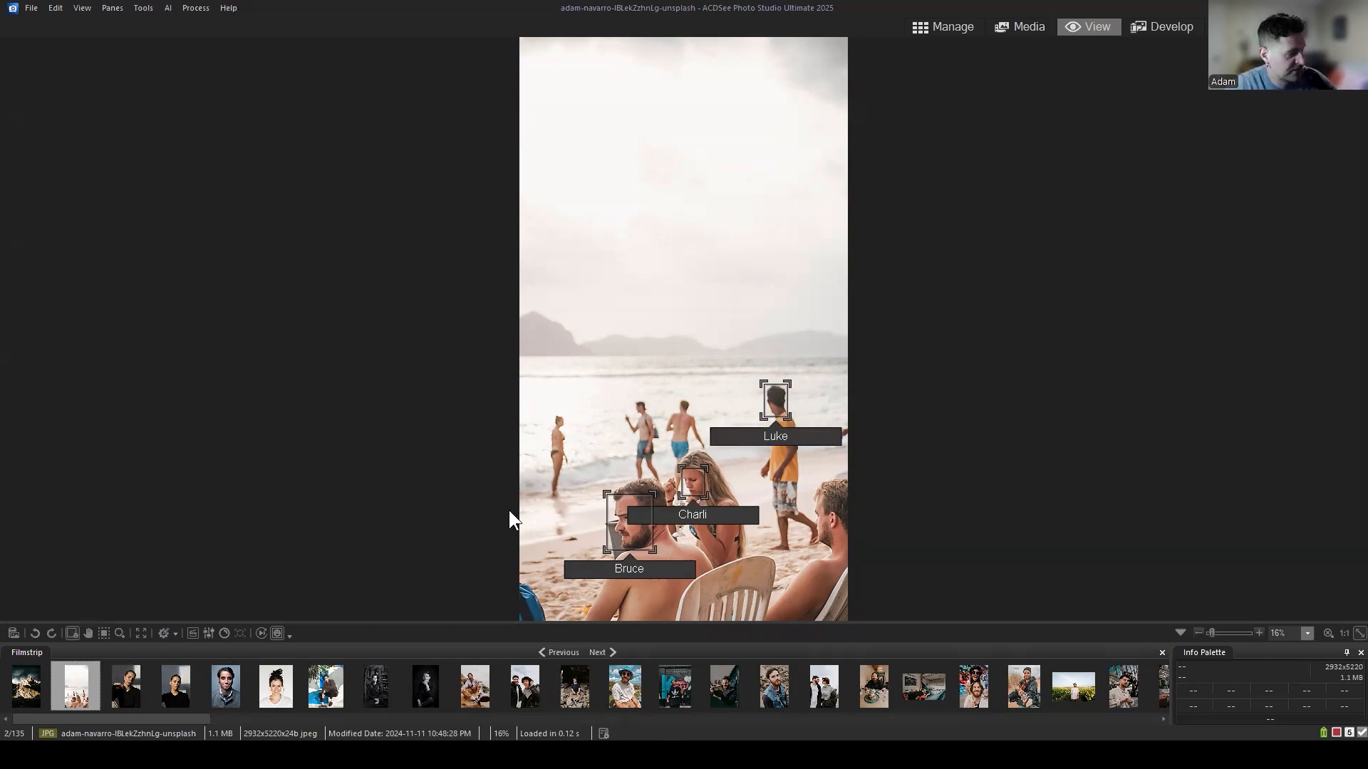
drag(674, 306, 684, 327)
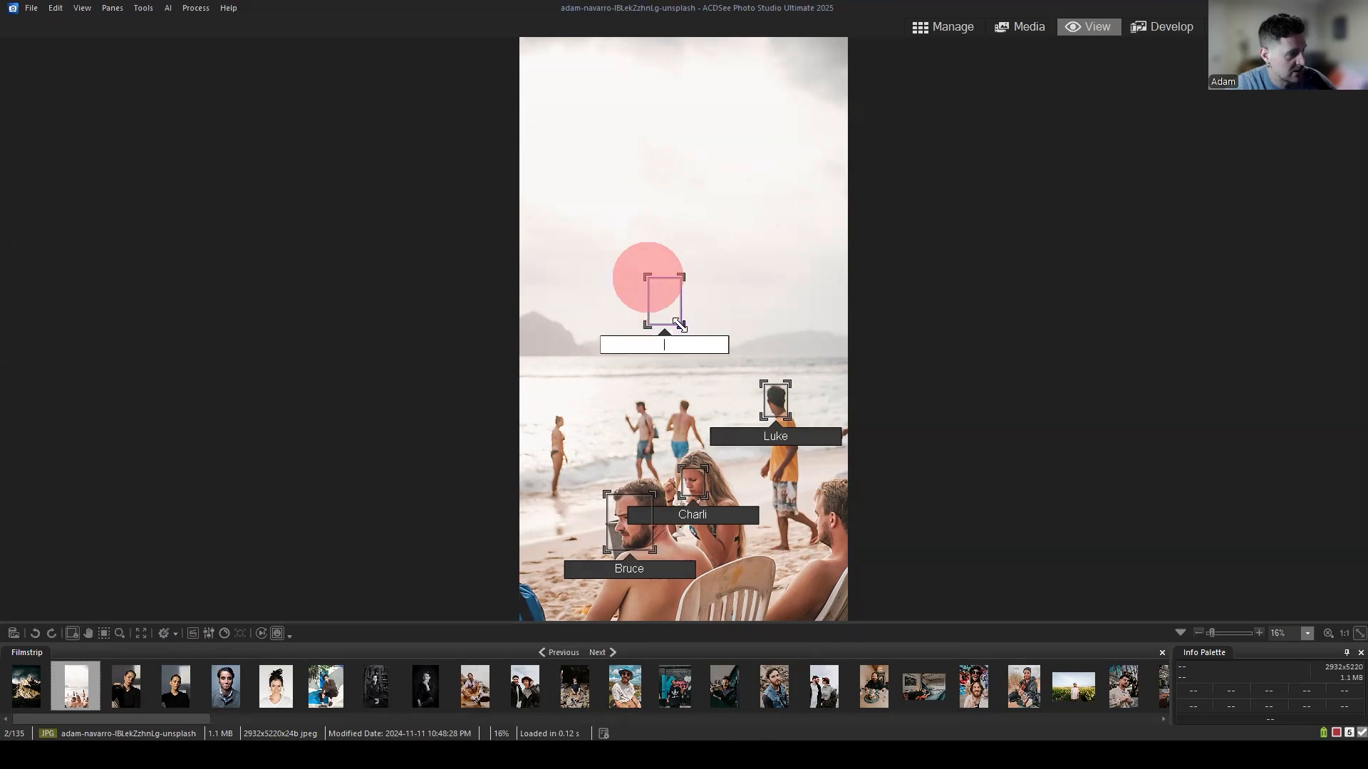
right_click(685, 344)
click(667, 343)
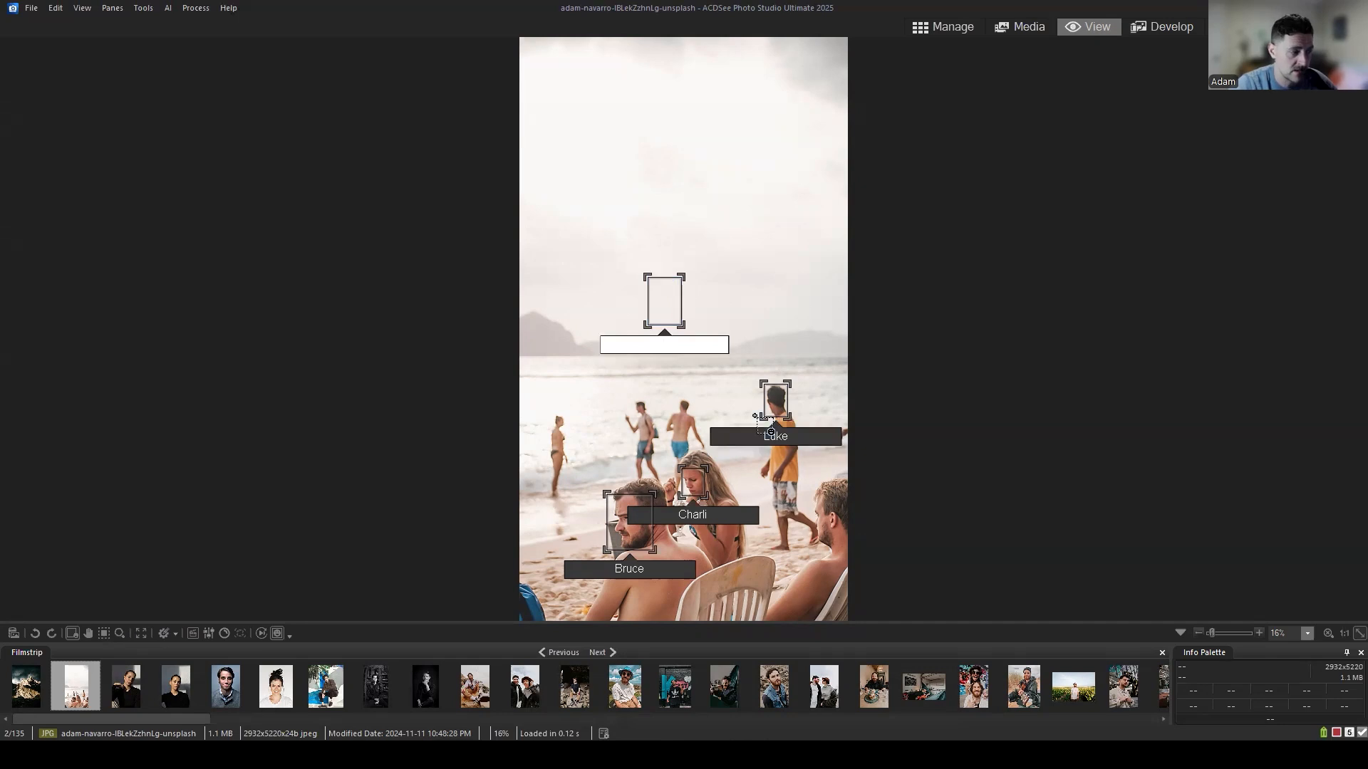
click(671, 289)
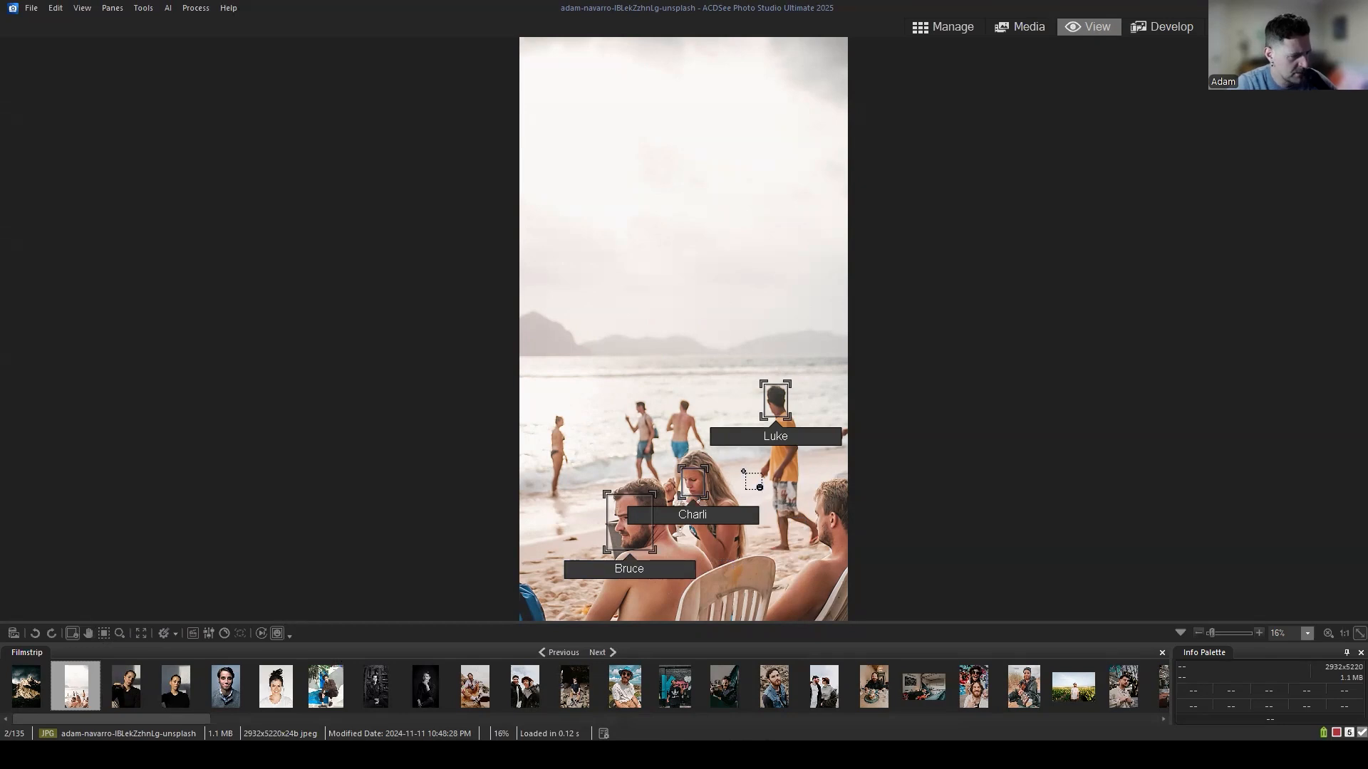
click(277, 634)
click(277, 633)
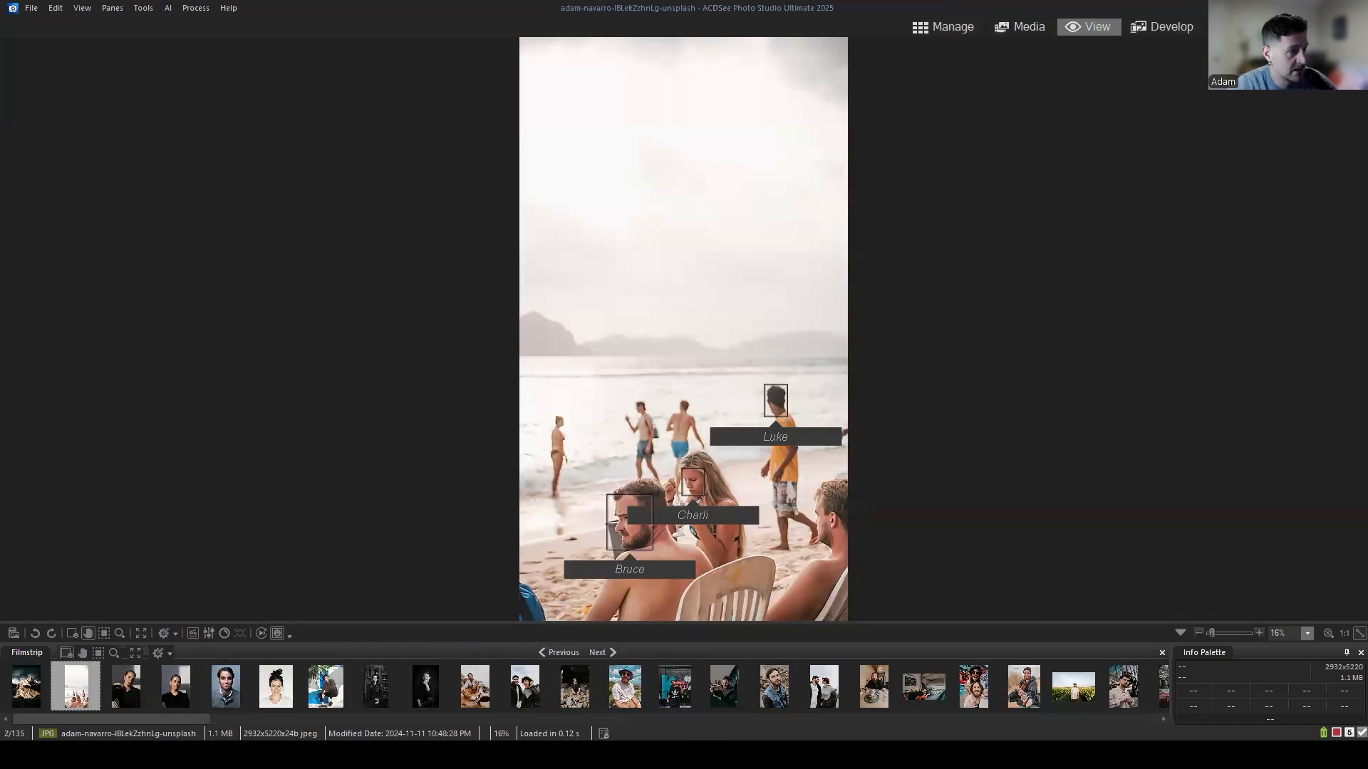
List the photos assigned to the dark-haired man's new name in the Catalog again, and select the beach photo.
click(947, 24)
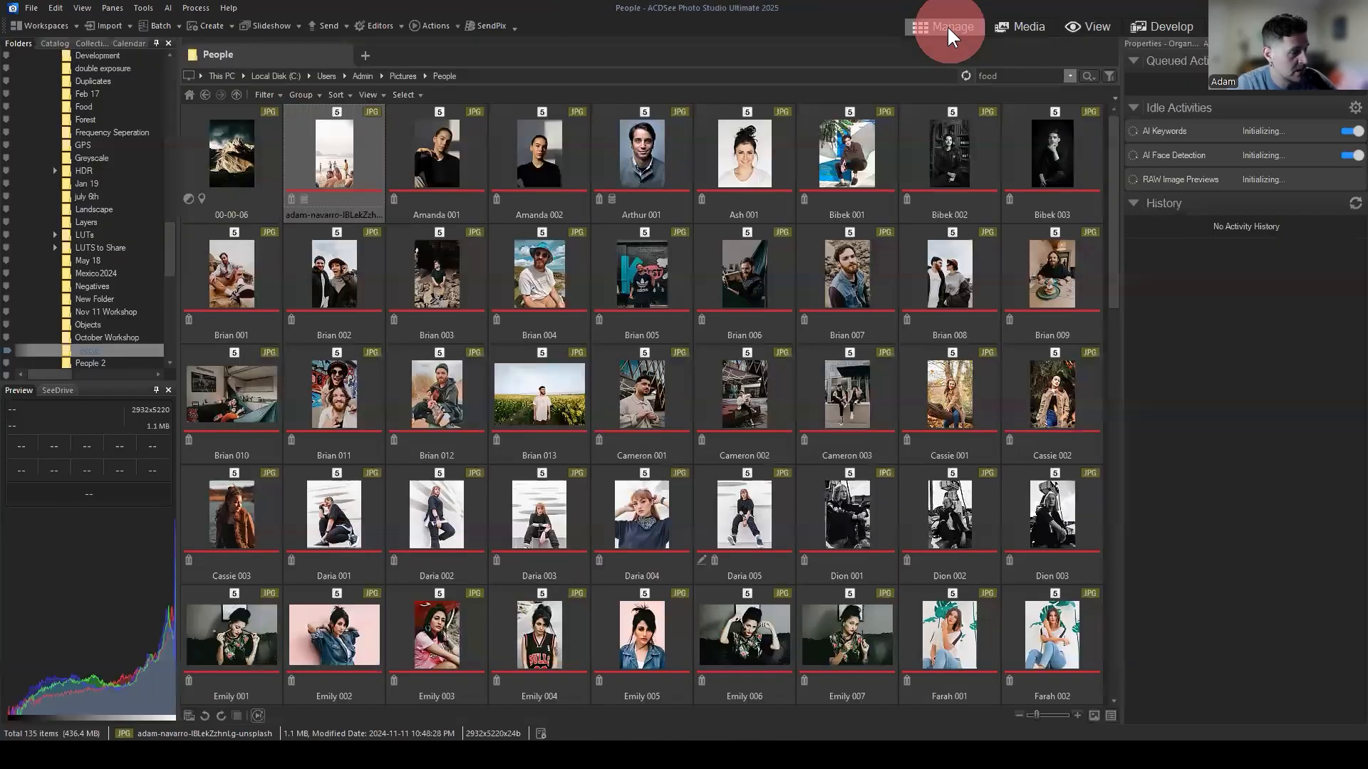
click(42, 40)
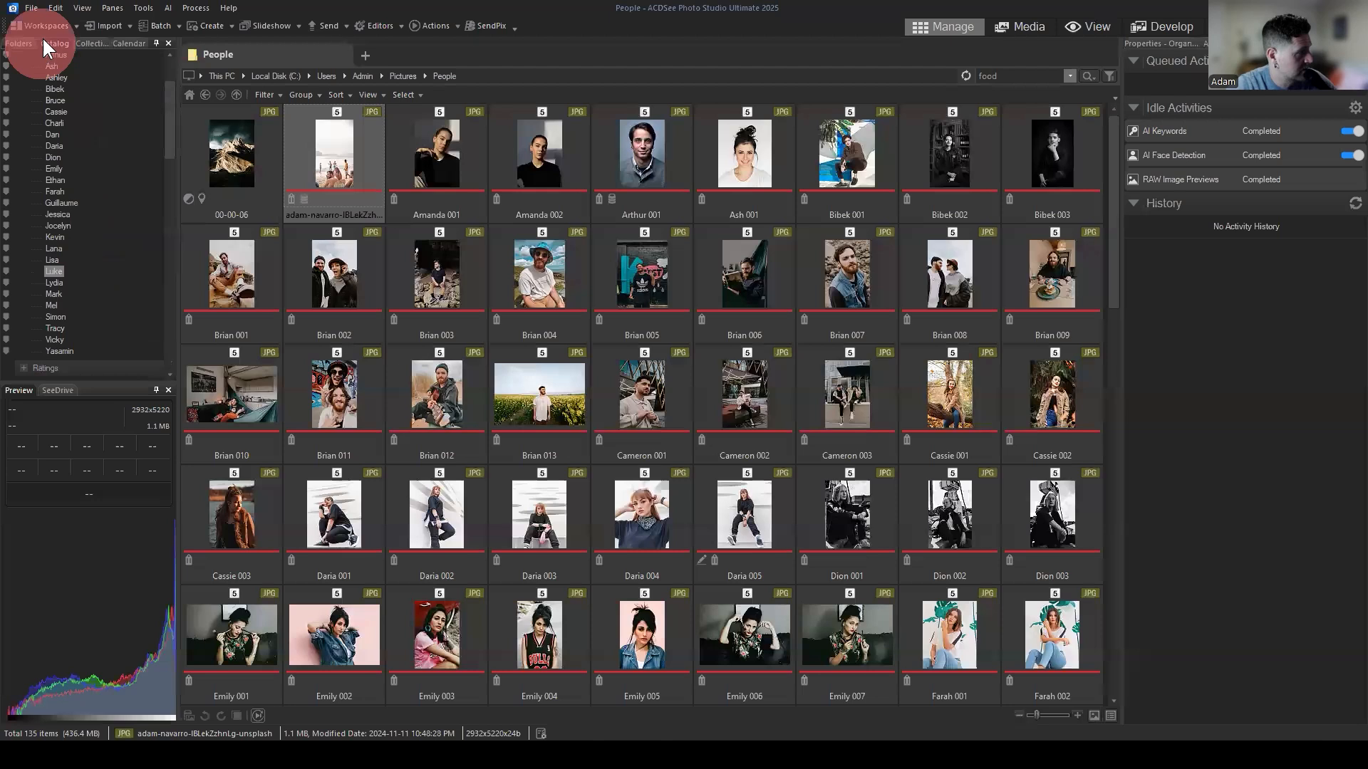
click(56, 273)
click(246, 164)
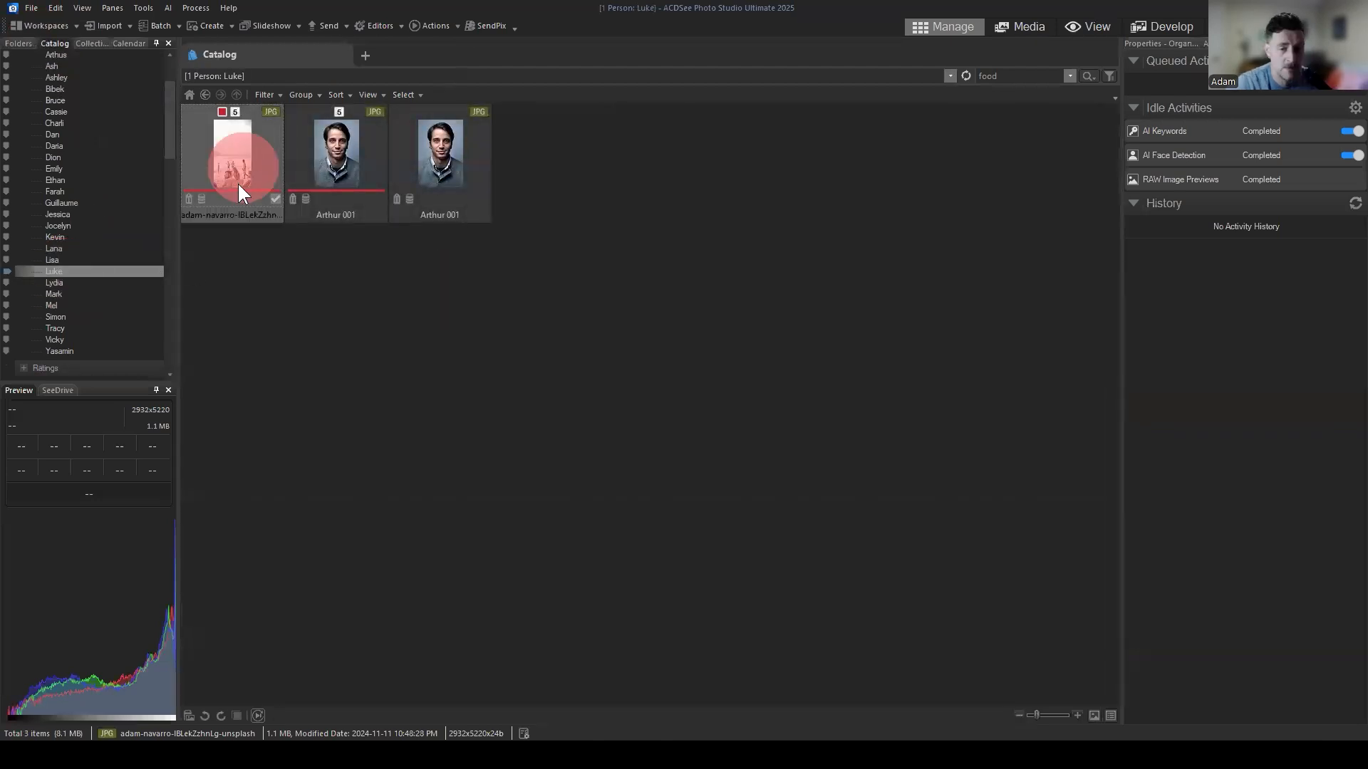
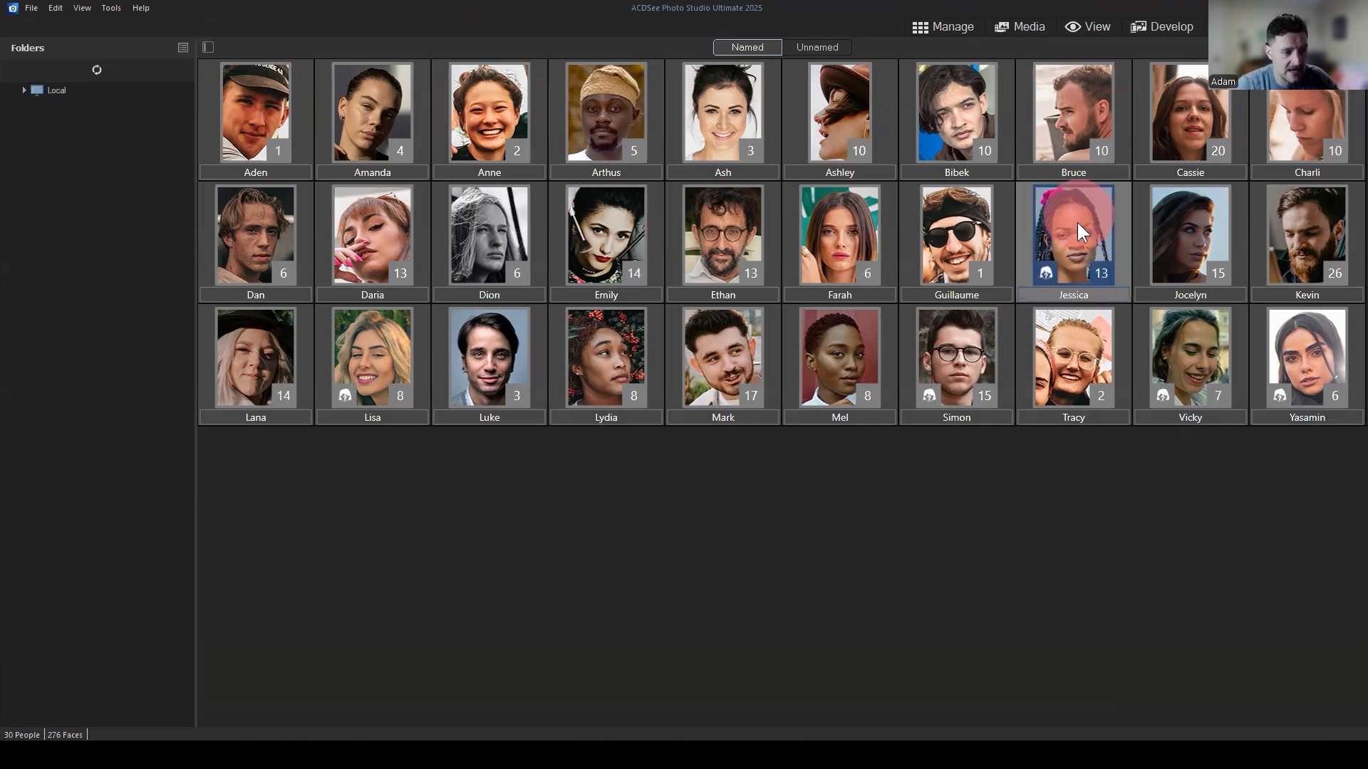
Switch People mode to the Unnamed overview and examine the faces in the first two groups.
click(1072, 246)
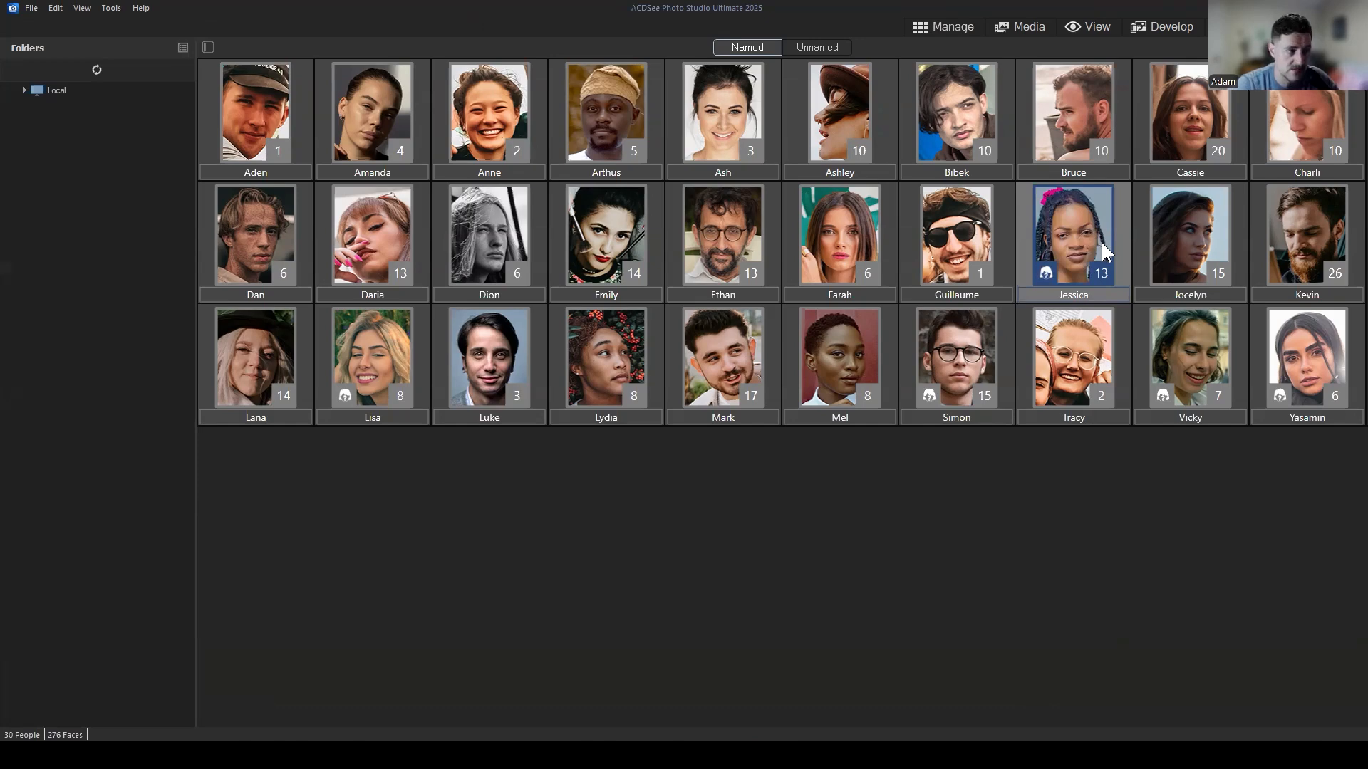
click(1102, 505)
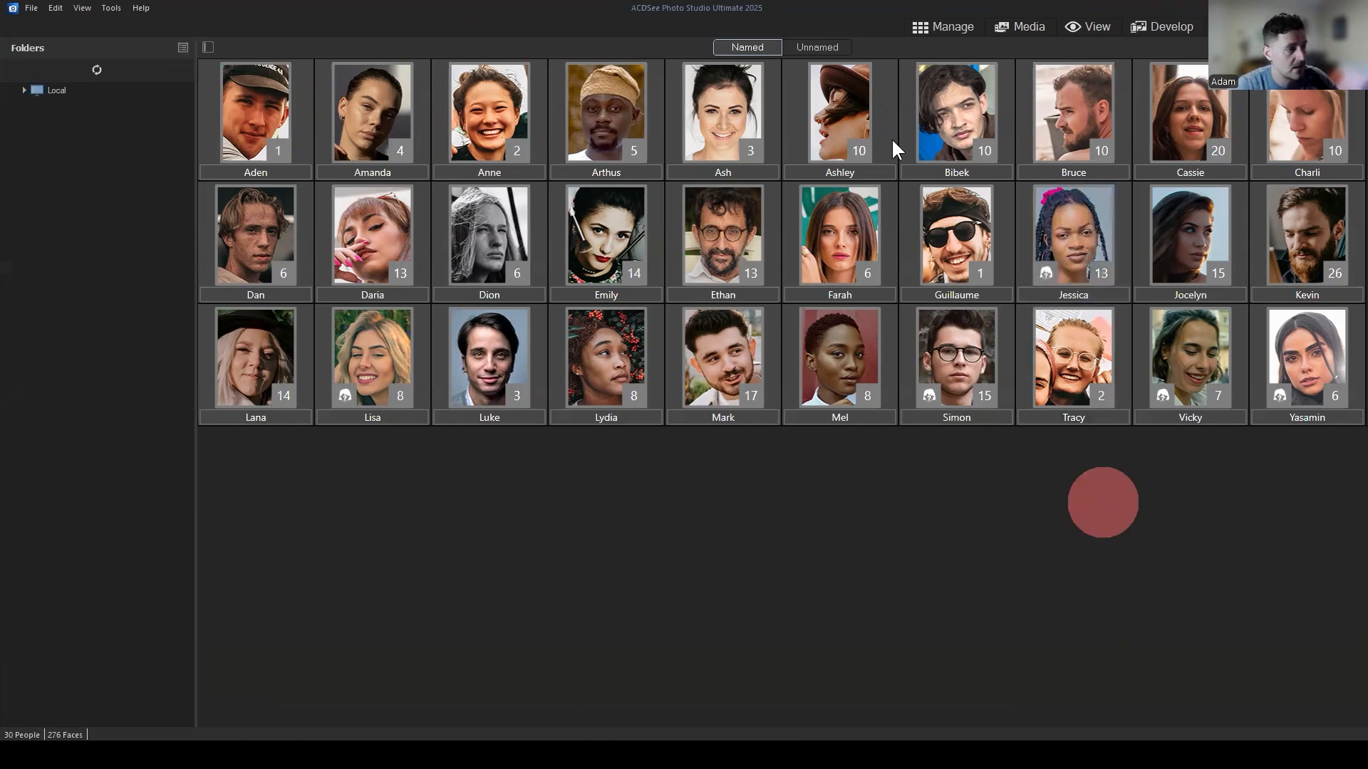
click(810, 47)
click(1074, 497)
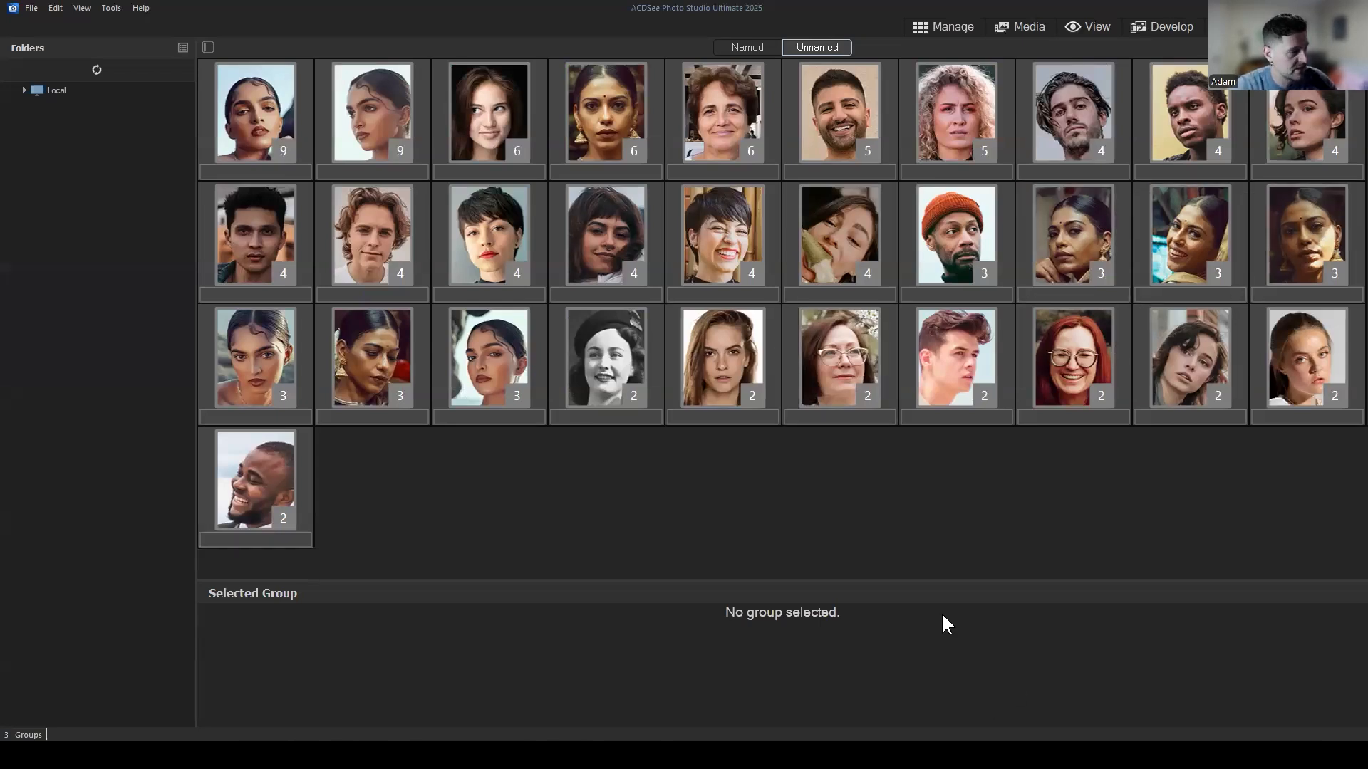
click(868, 540)
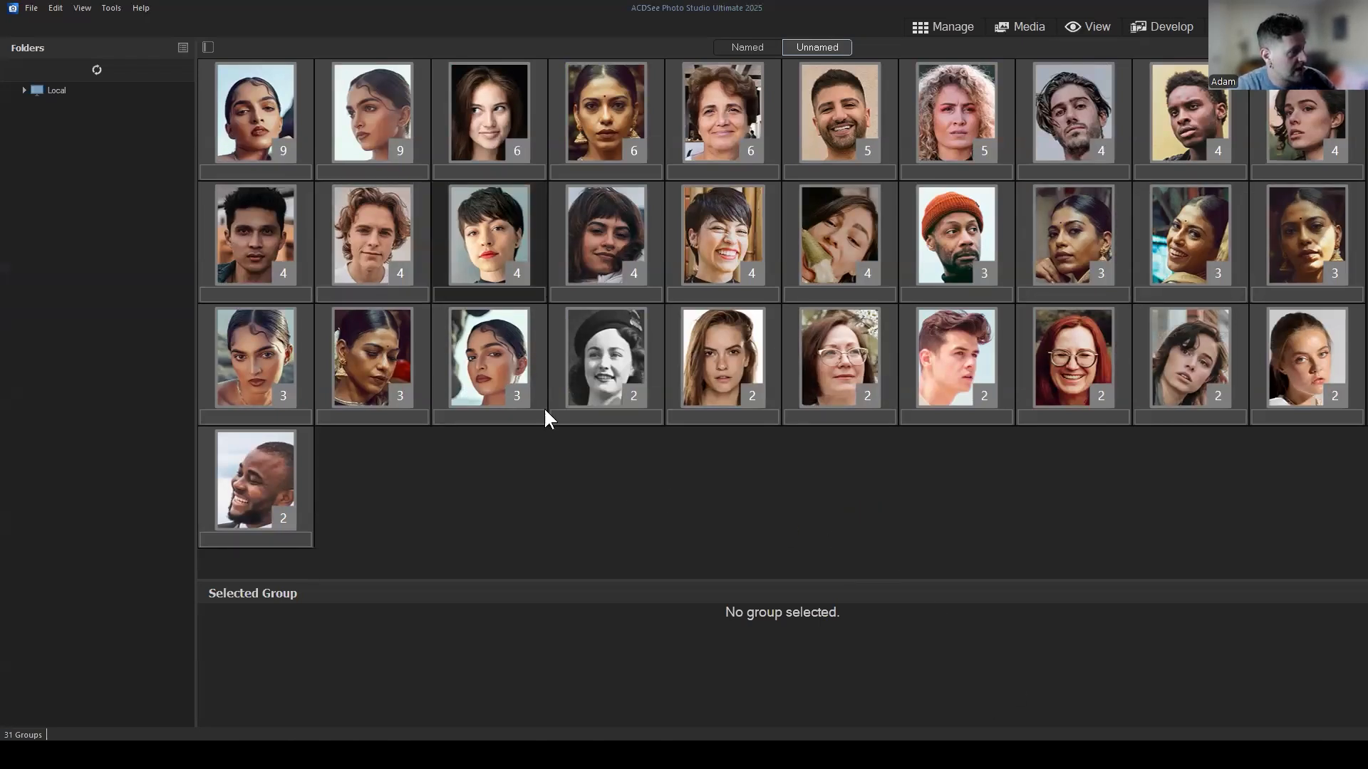
click(274, 135)
click(383, 106)
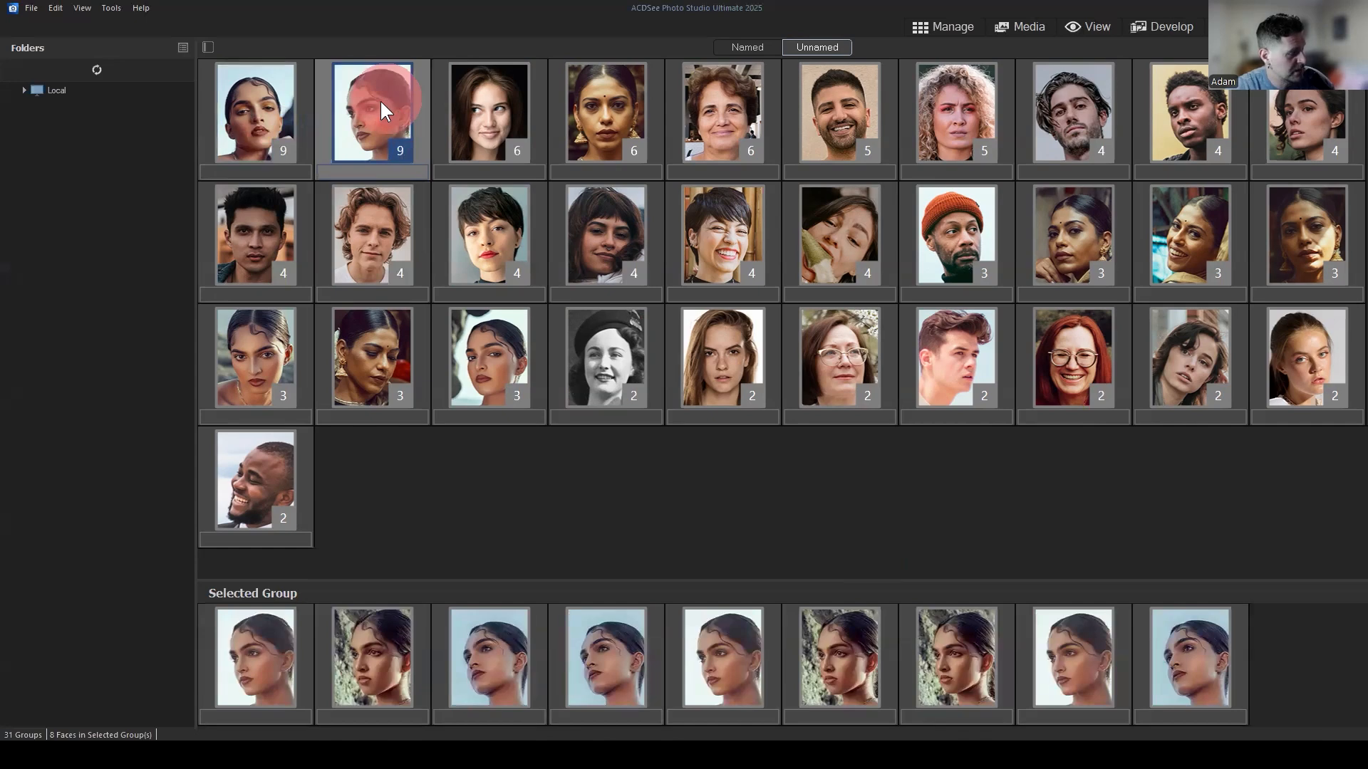
Compare the unnamed groups showing the same two women across the overview, and clear the group selection.
click(490, 353)
click(262, 93)
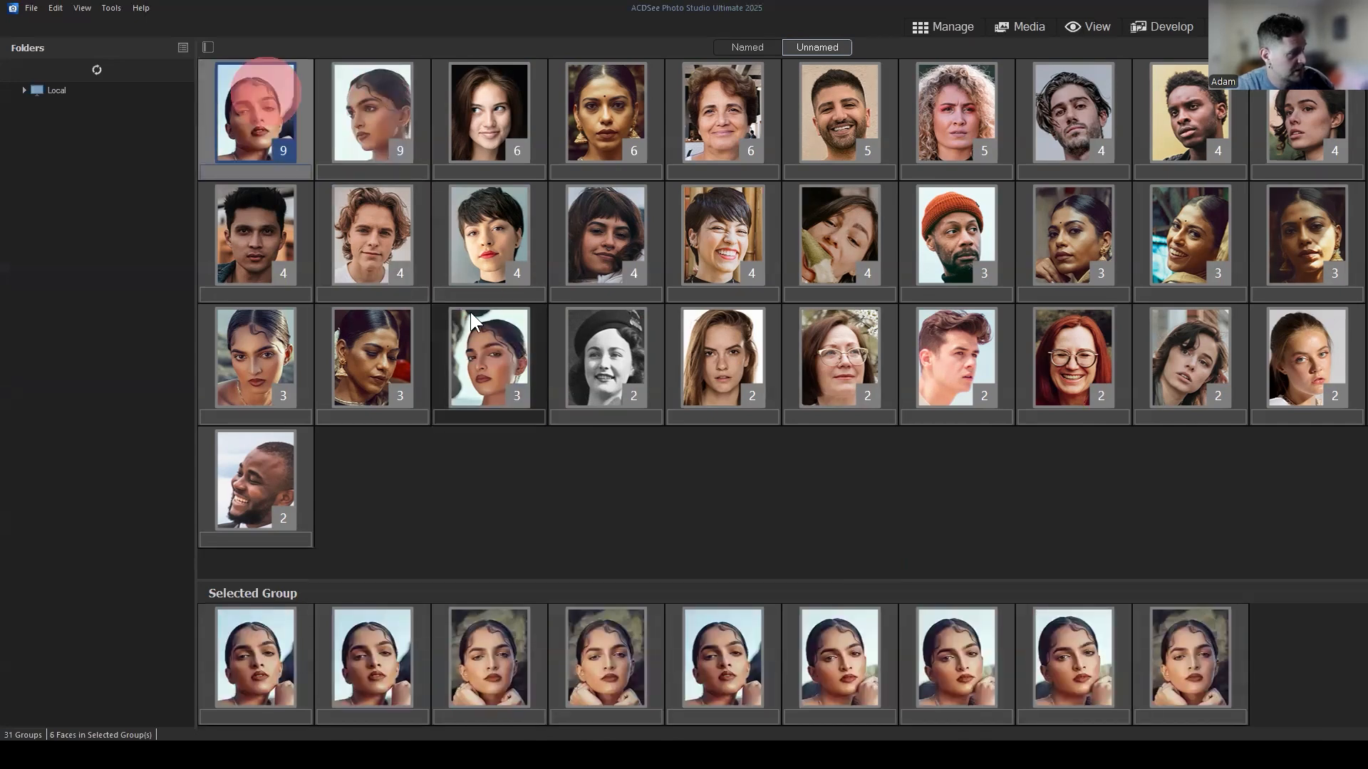
click(472, 329)
click(375, 116)
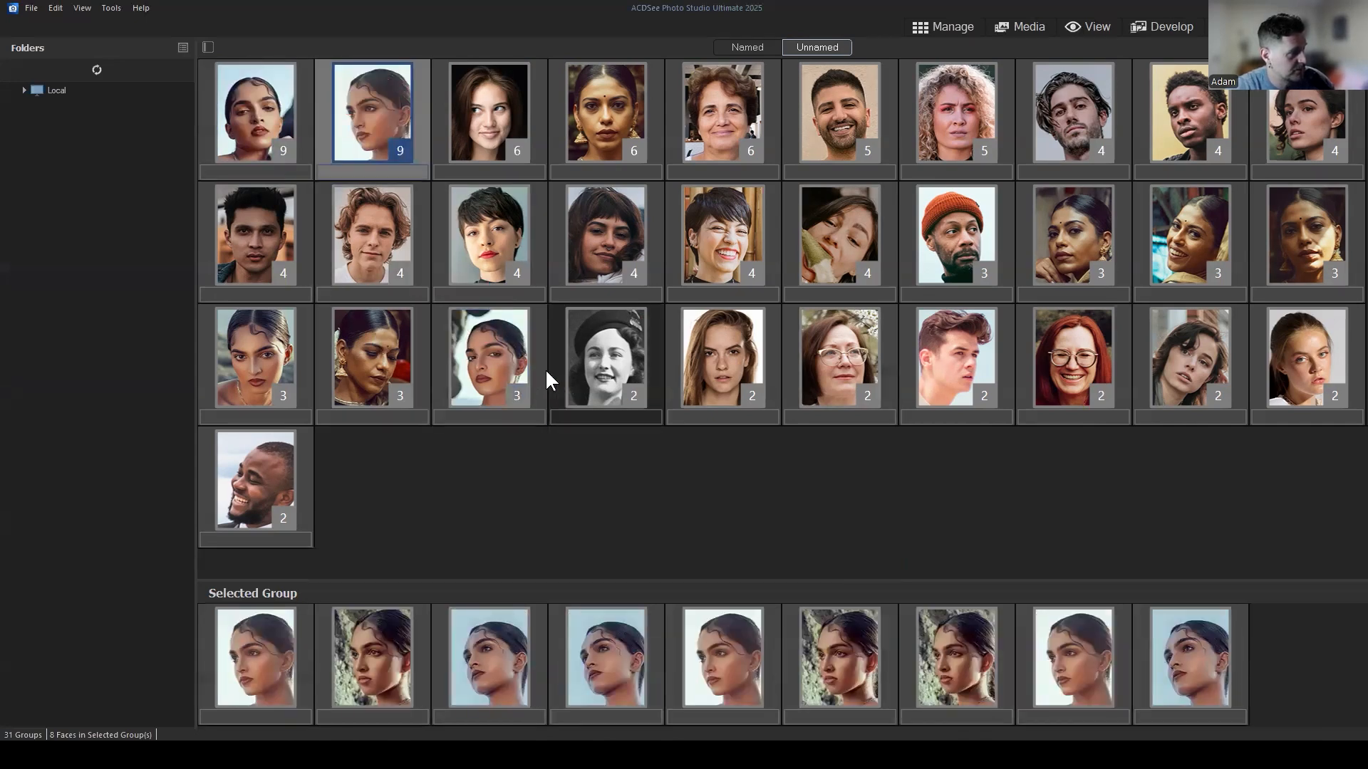
click(497, 352)
click(1205, 210)
click(1286, 221)
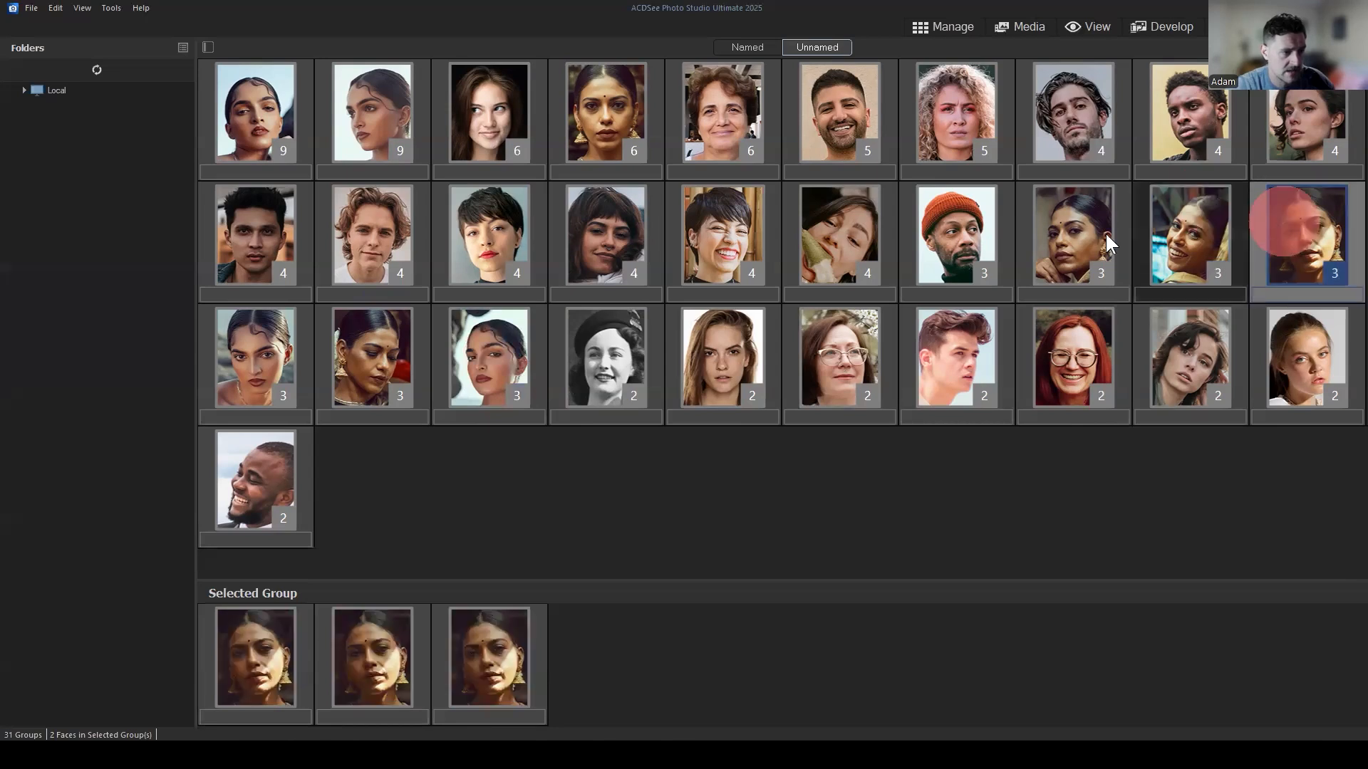
click(351, 365)
click(579, 474)
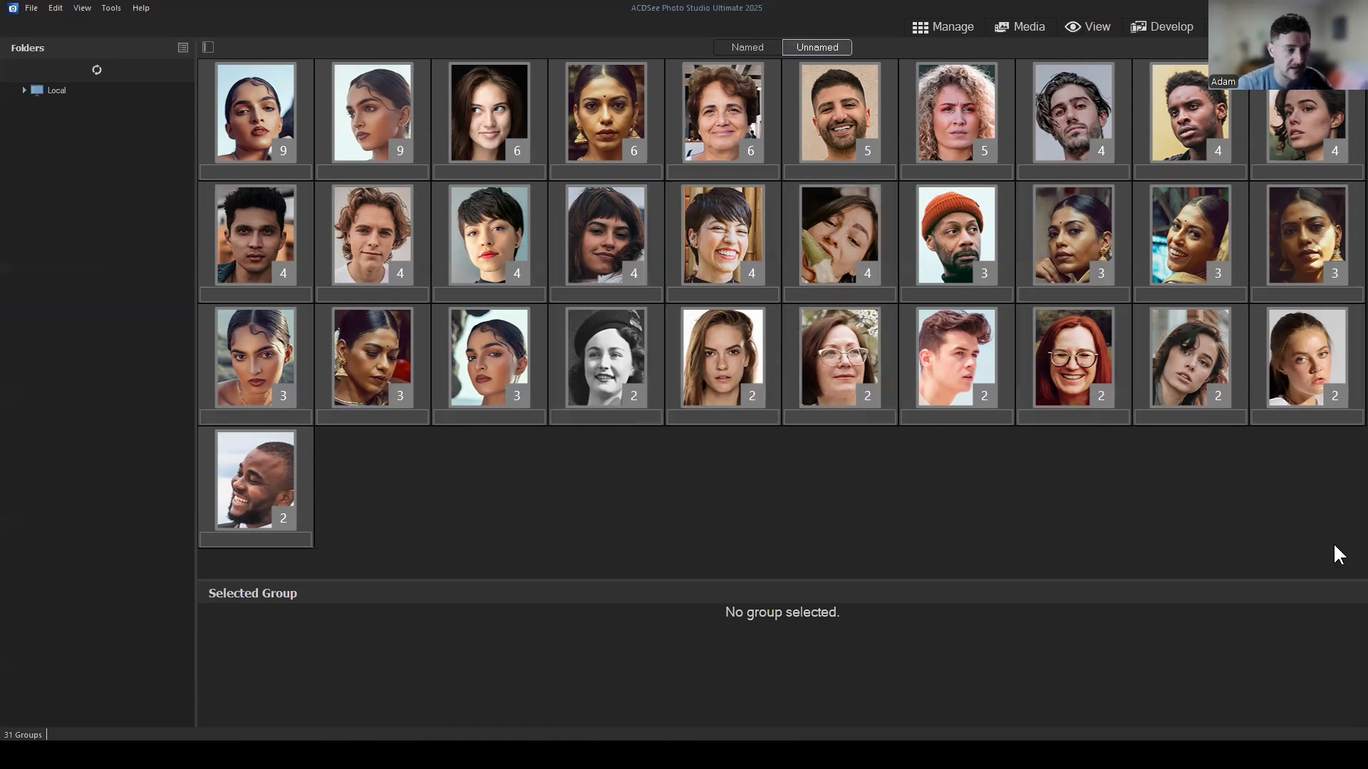
Name the first unnamed group of nine faces with the woman's first name, correcting its capitalization and spelling.
click(277, 169)
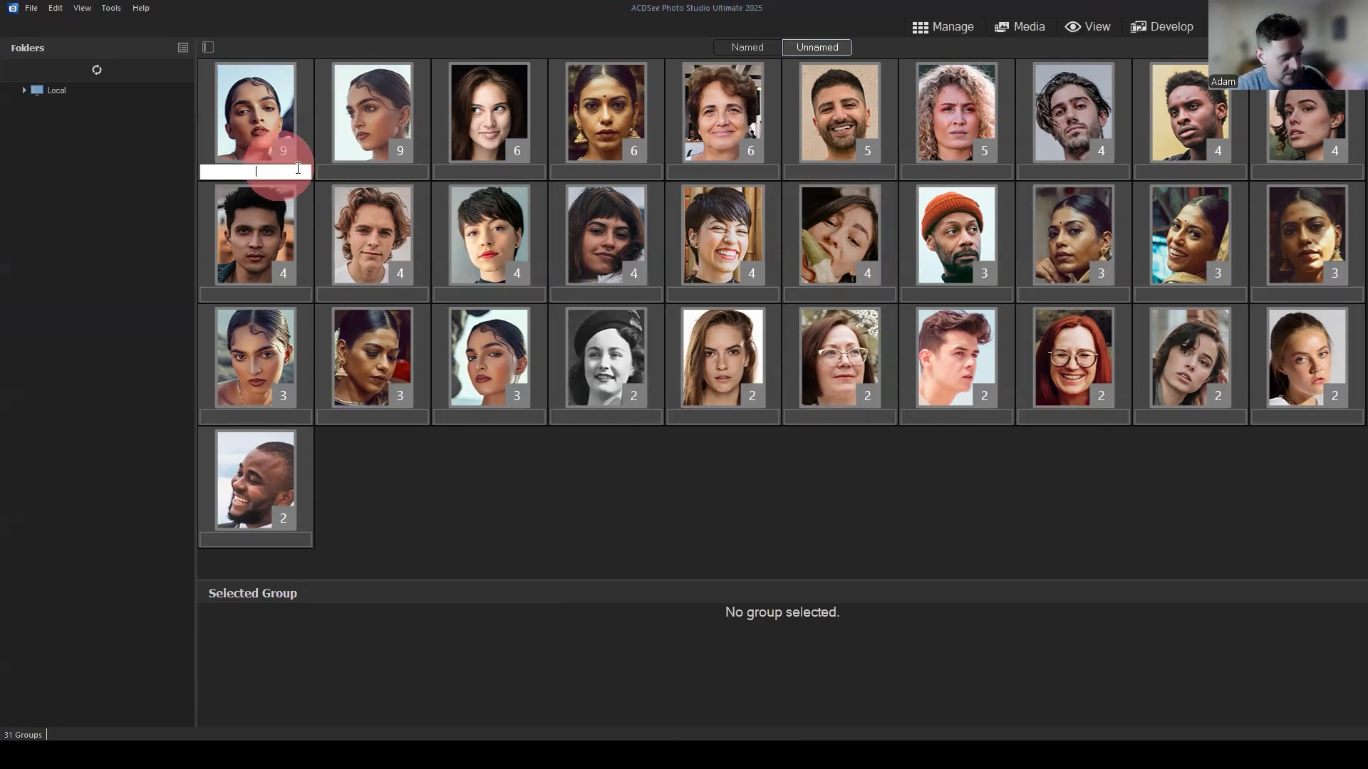
text(aarya)
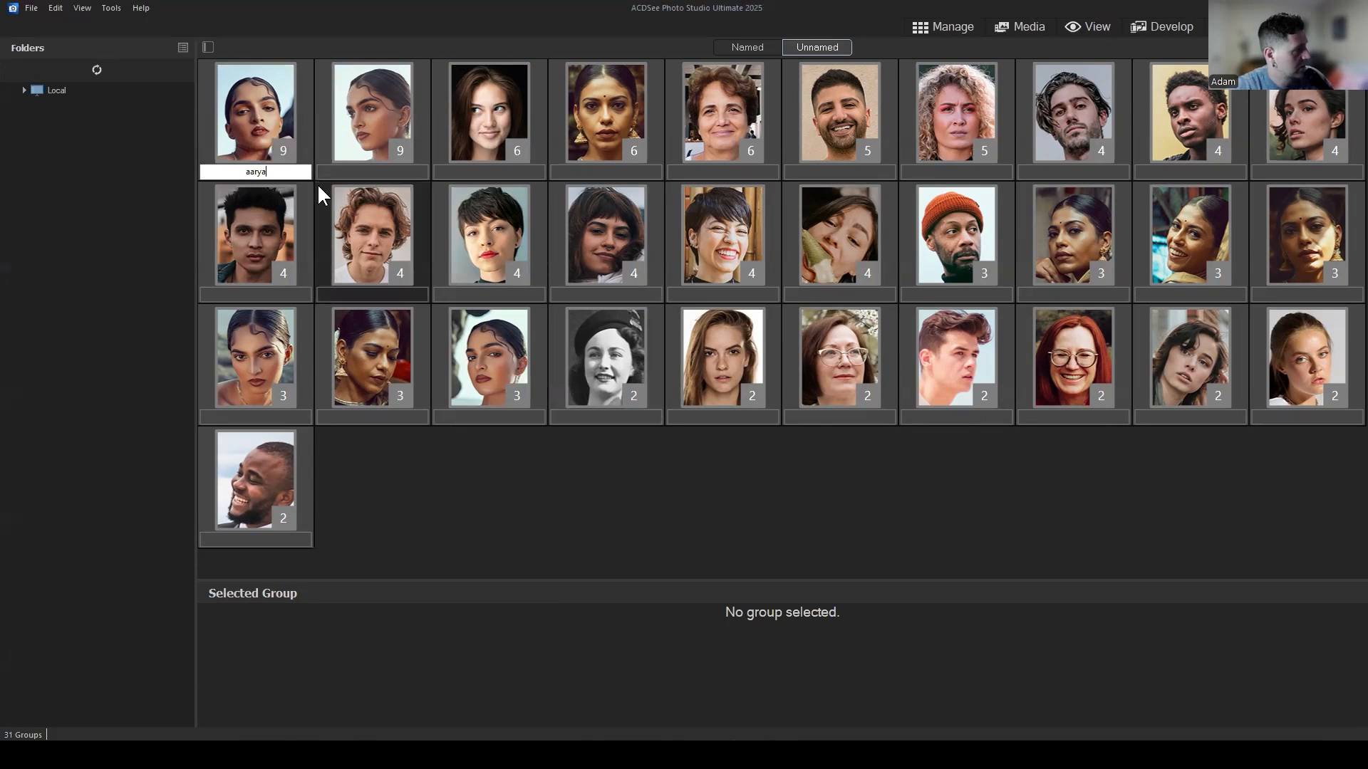
click(251, 172)
key(BackSpace)
text(A)
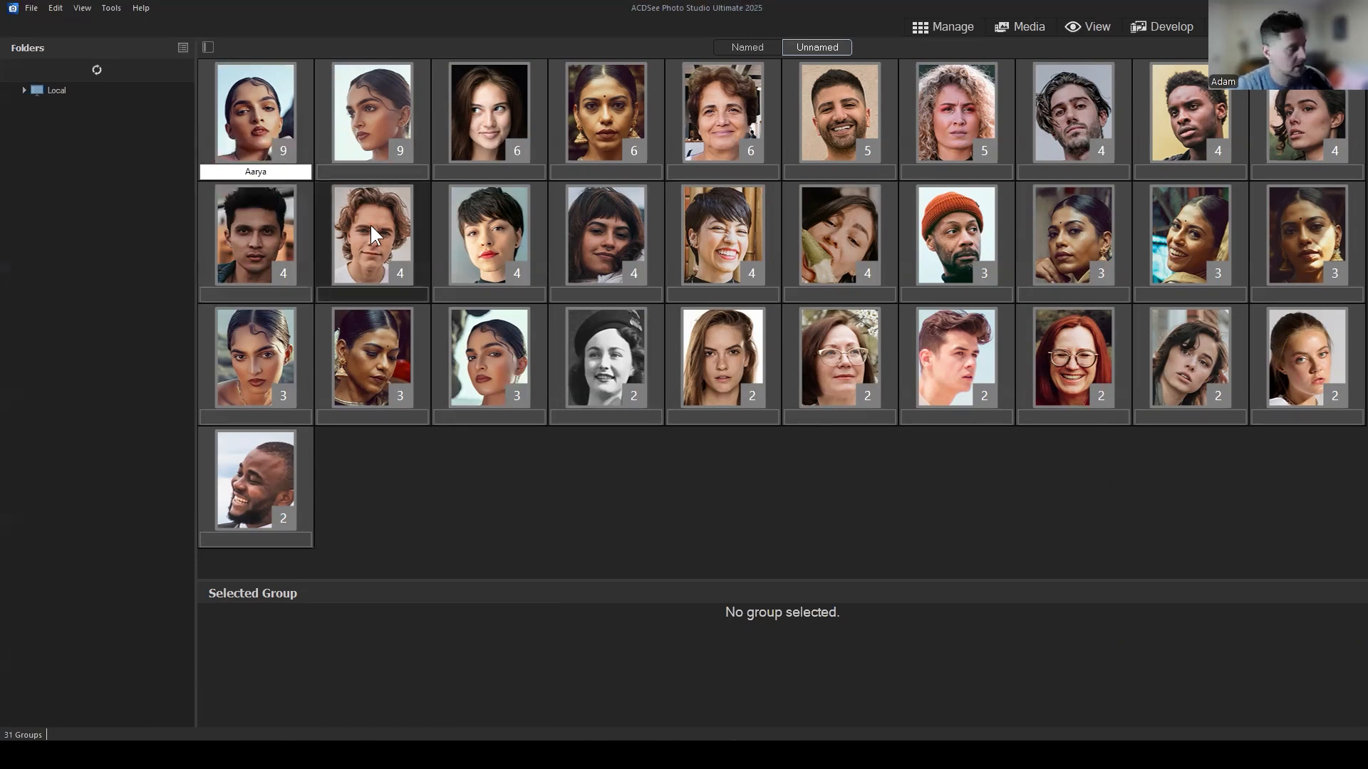
key(BackSpace)
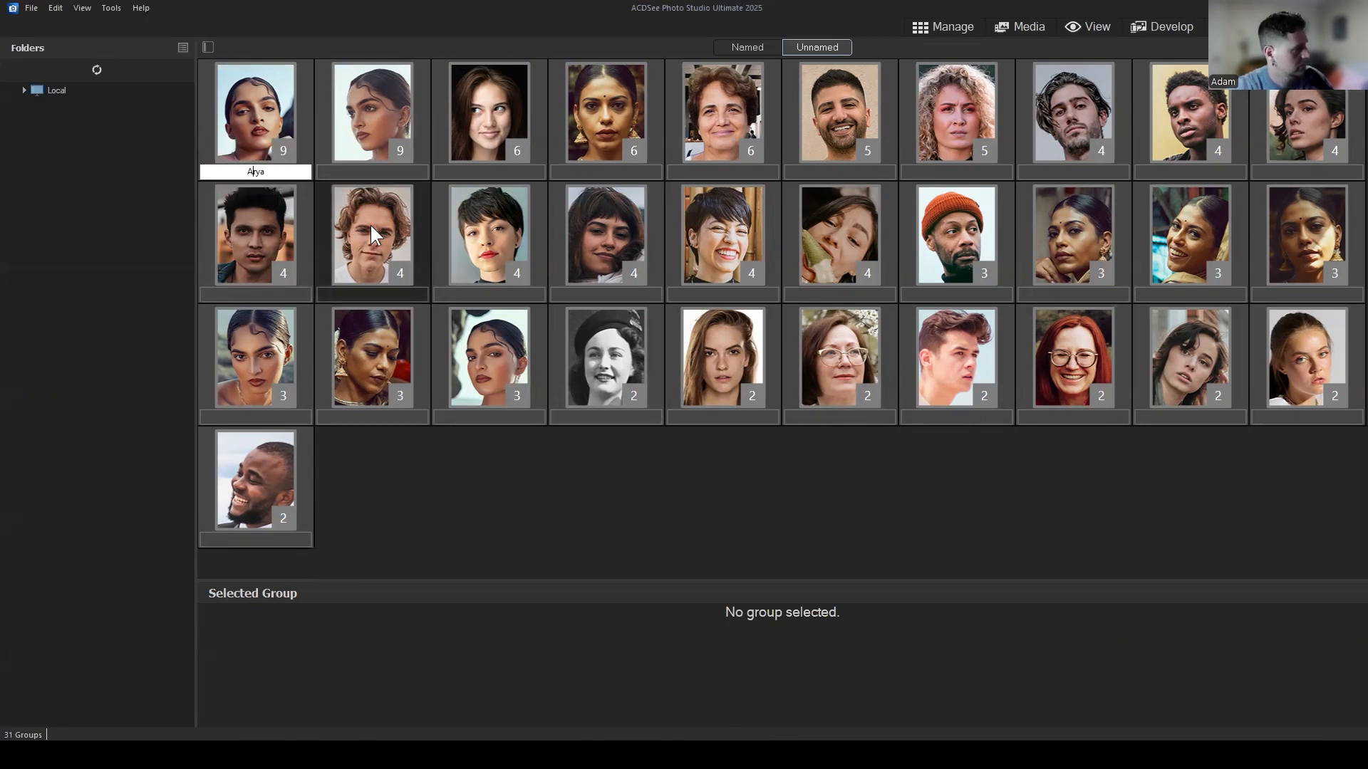
key(Return)
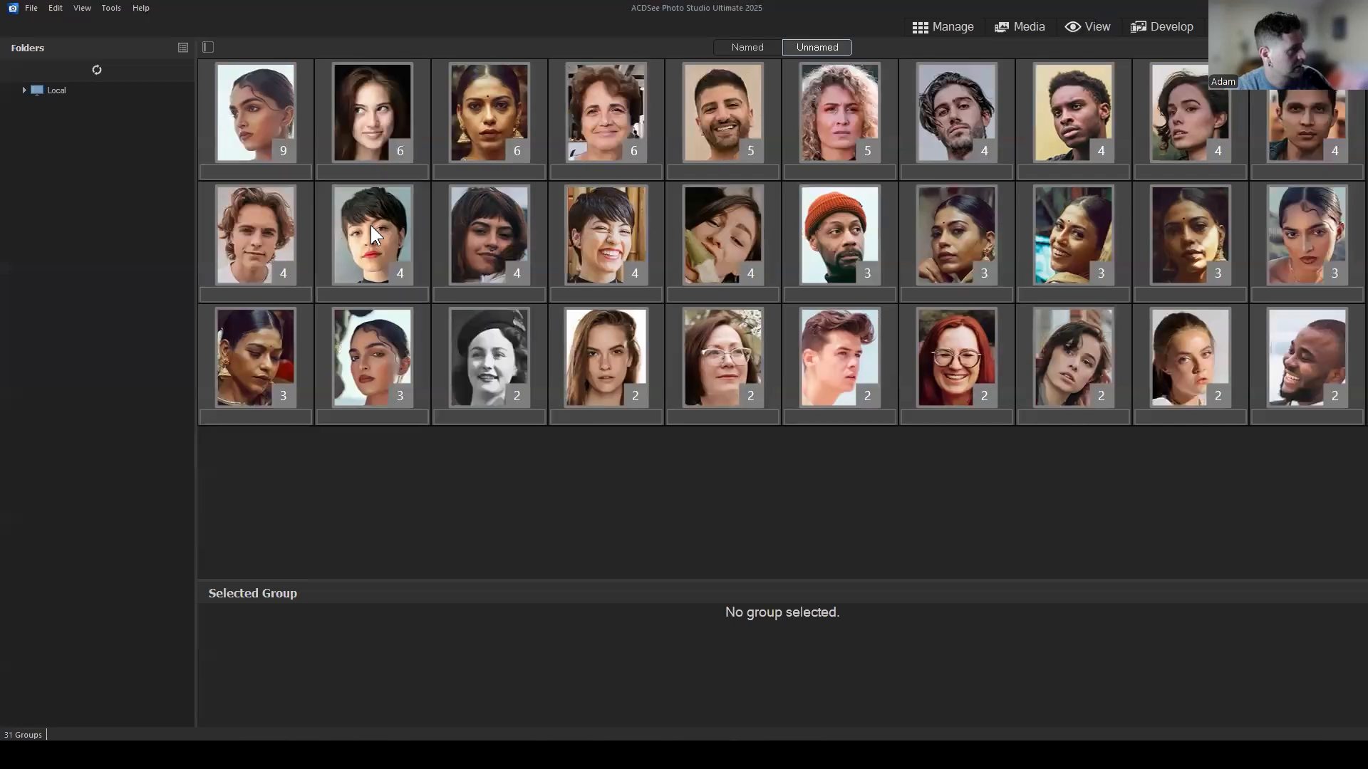
click(906, 489)
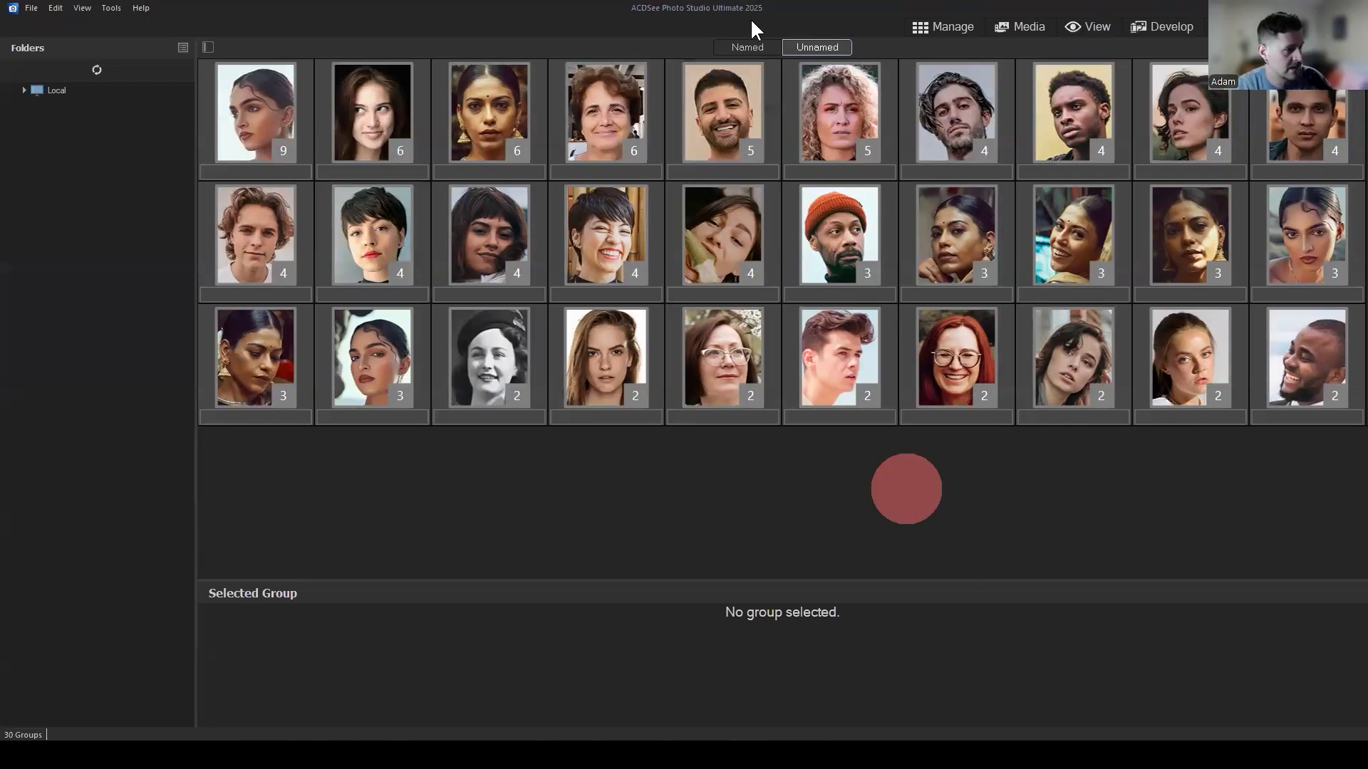
Switch People mode to the Named overview and open the newly named woman's group of faces.
click(747, 45)
click(766, 536)
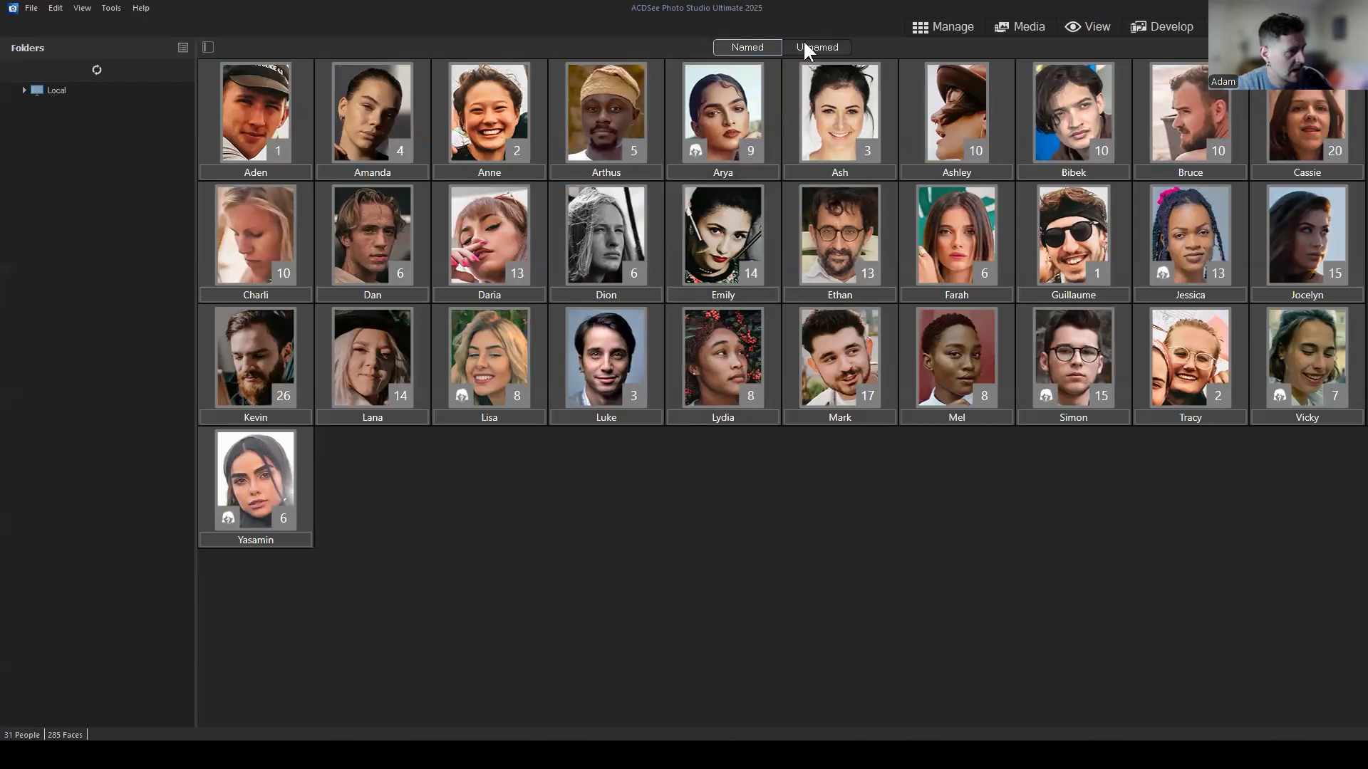
double_click(731, 97)
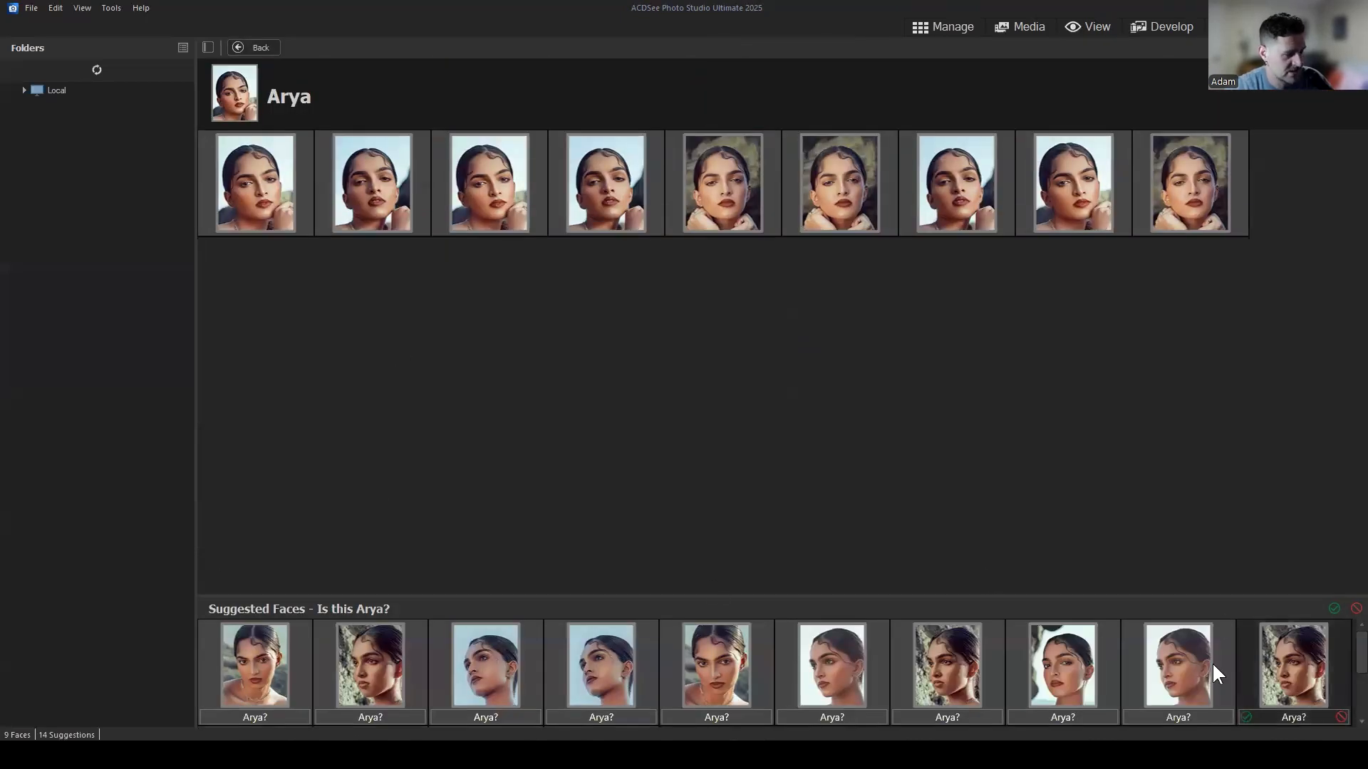
Accept the first four suggested faces one by one as belonging to the newly named woman.
click(204, 715)
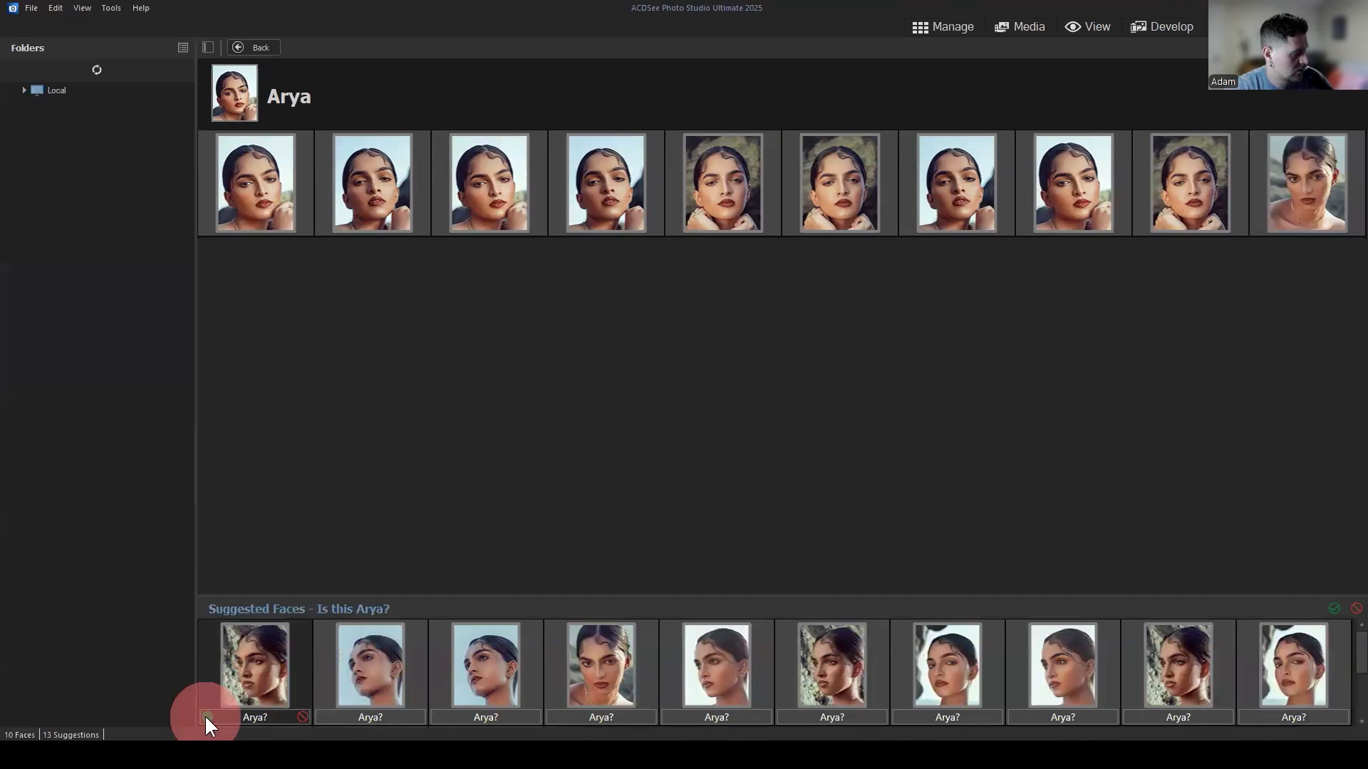
click(207, 715)
click(207, 712)
click(208, 712)
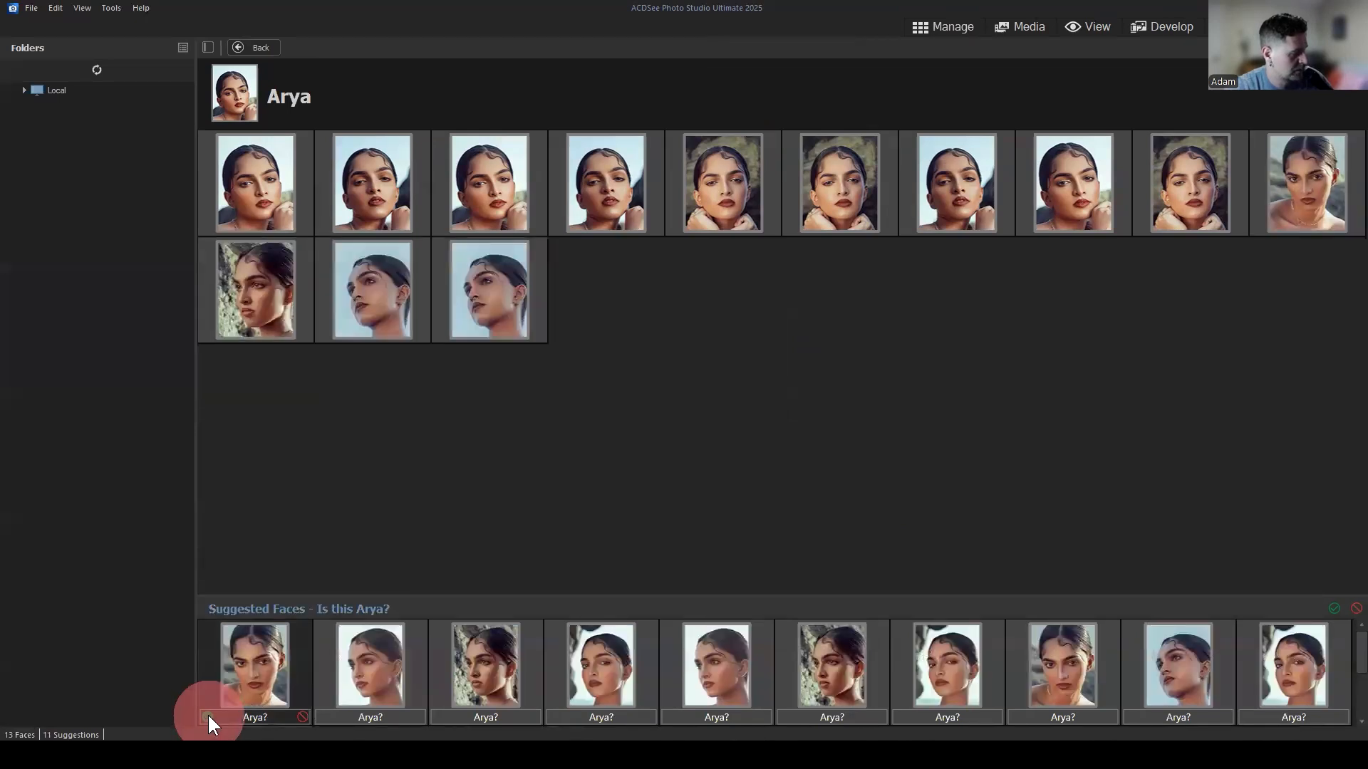
Accept the first ten suggested faces, one at a time, as matches for the open person.
click(205, 713)
click(204, 715)
click(206, 716)
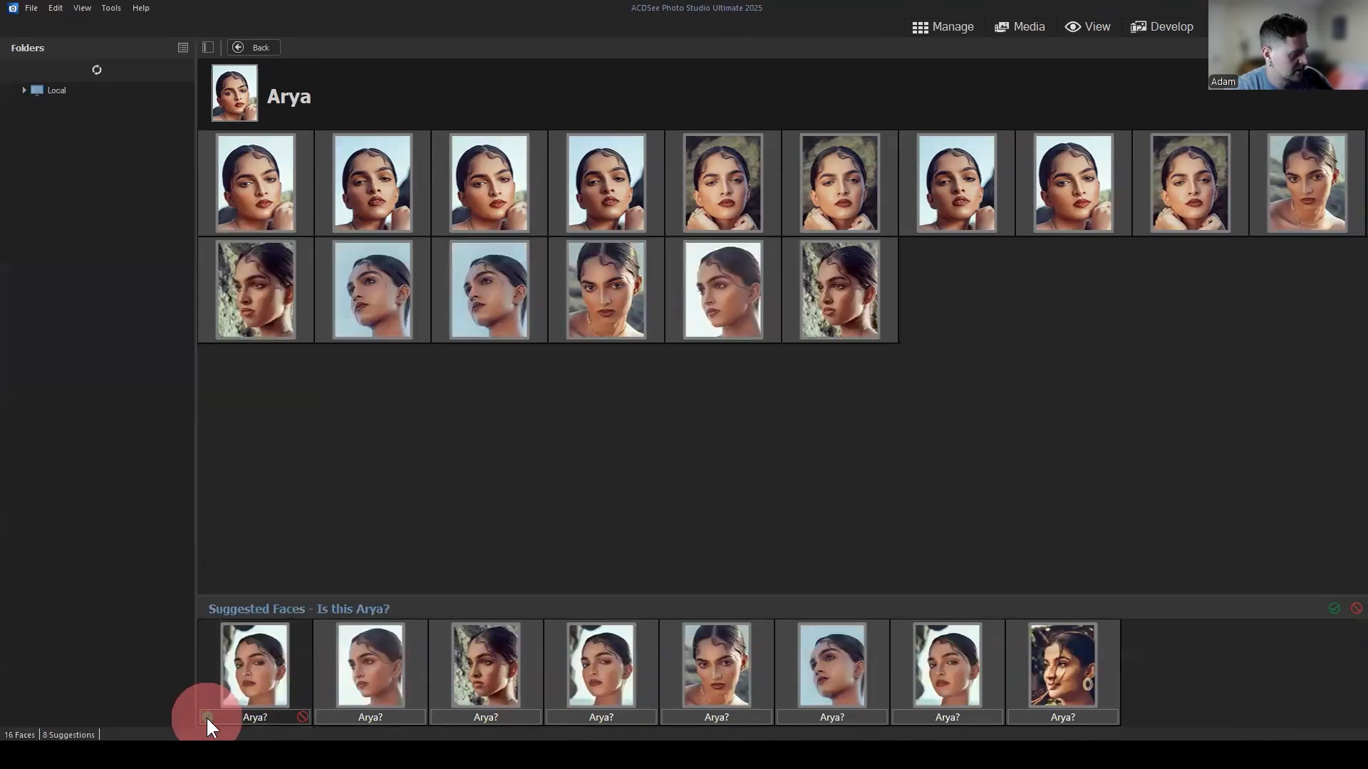
click(206, 716)
click(206, 716)
click(204, 716)
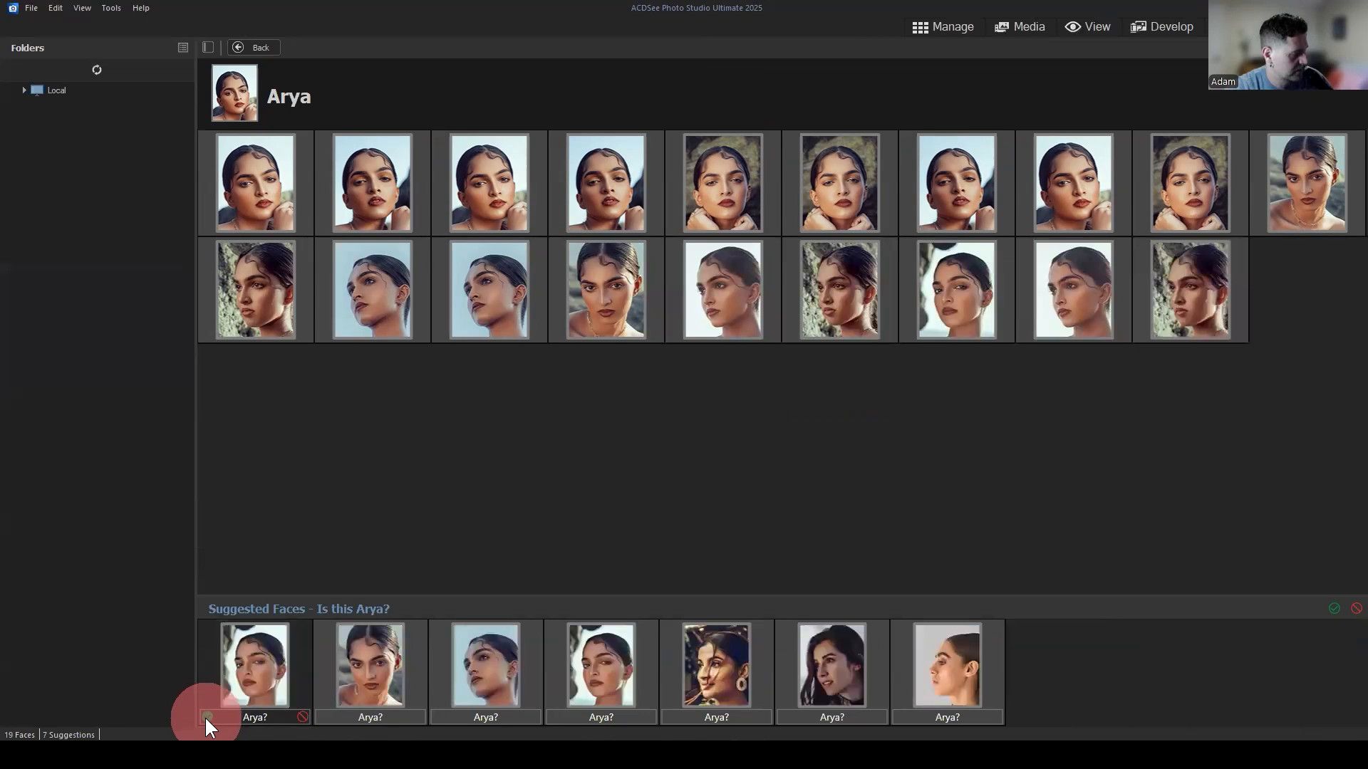
click(203, 716)
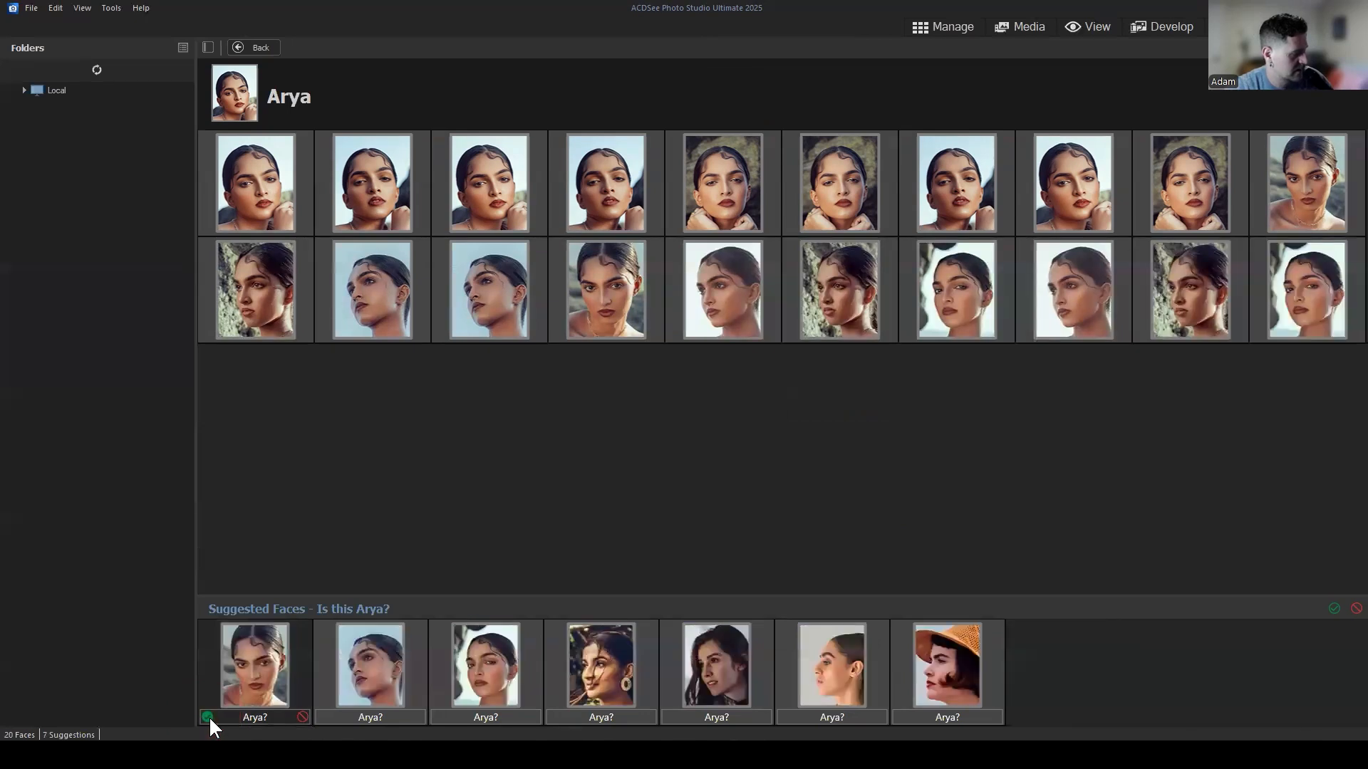
click(208, 716)
click(203, 715)
click(203, 715)
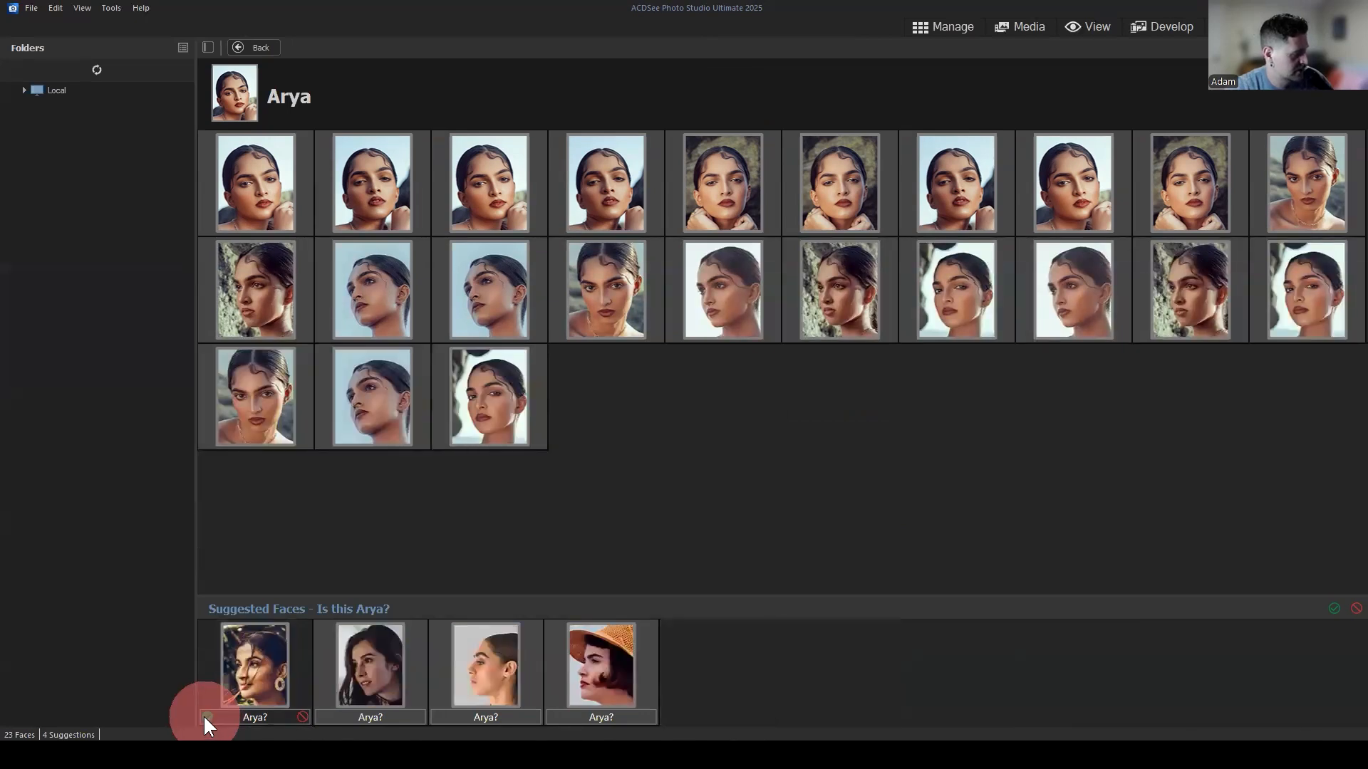
Reject the four remaining suggested faces that show other people and return to the list of named people.
click(299, 716)
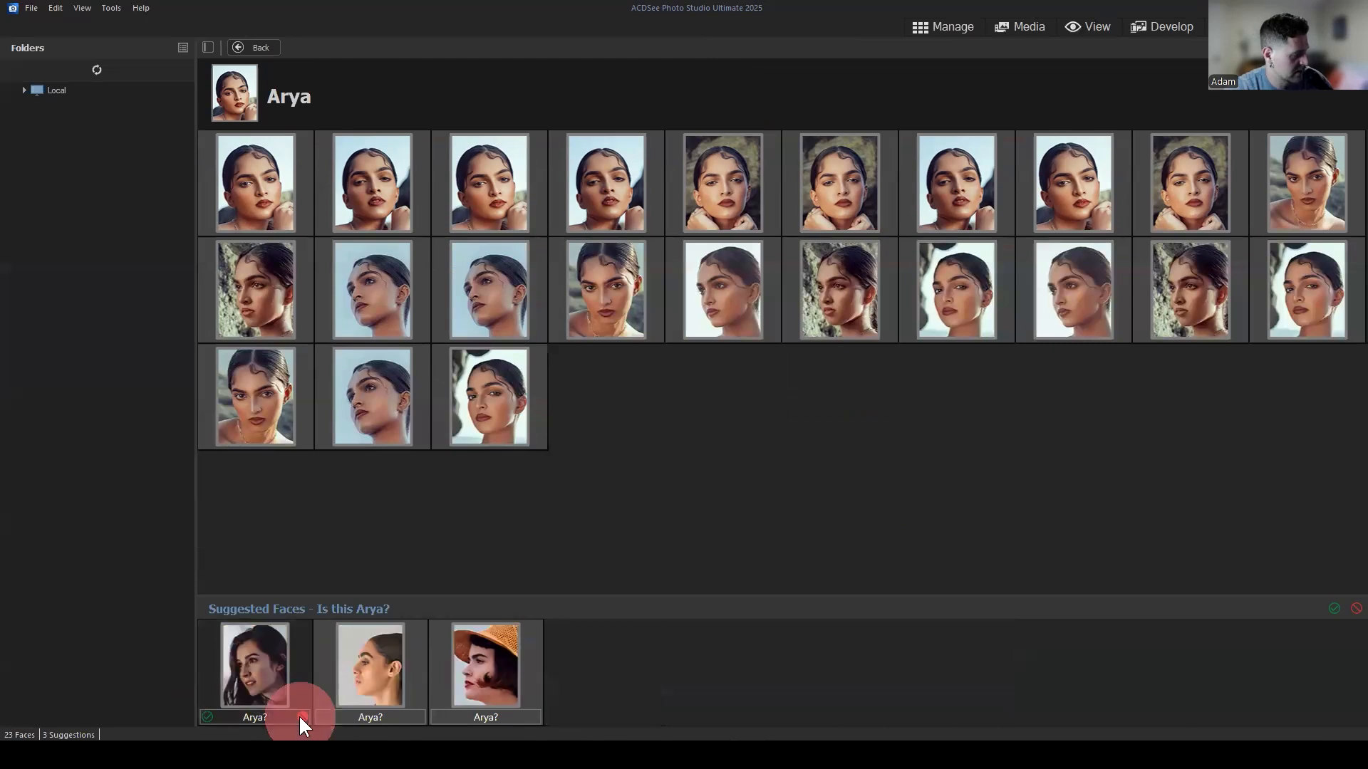
click(302, 715)
click(302, 715)
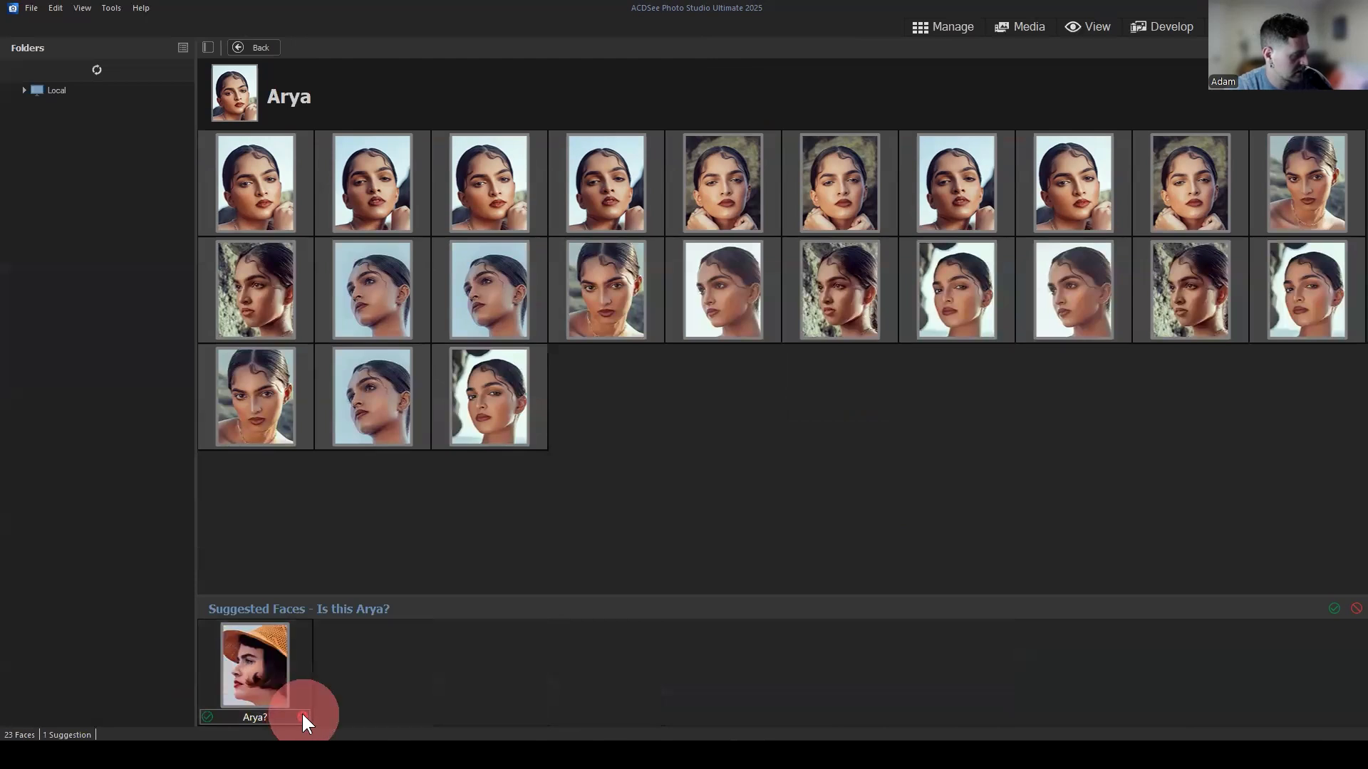
click(301, 715)
click(256, 49)
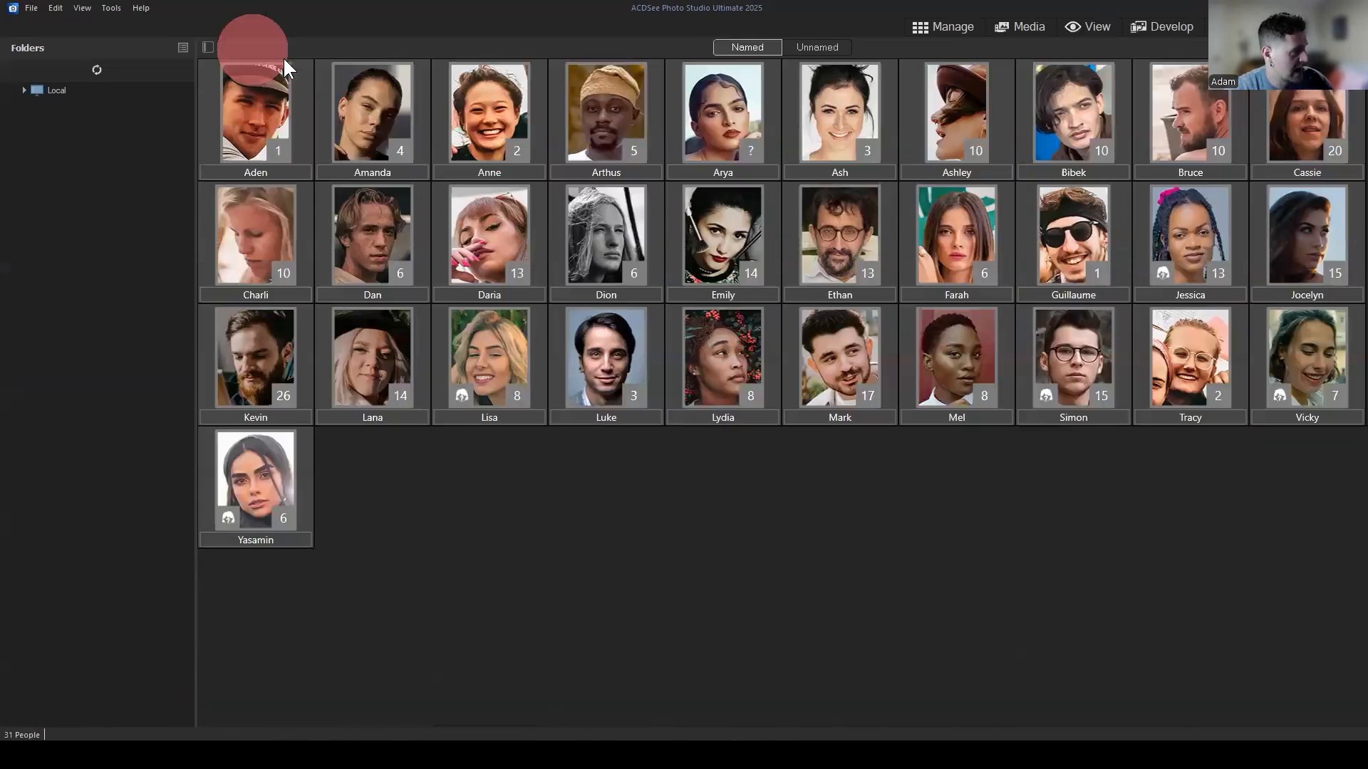
Assign the single-face unnamed group to the existing person just reviewed by entering that person's name, and return to the named people.
click(815, 572)
click(817, 49)
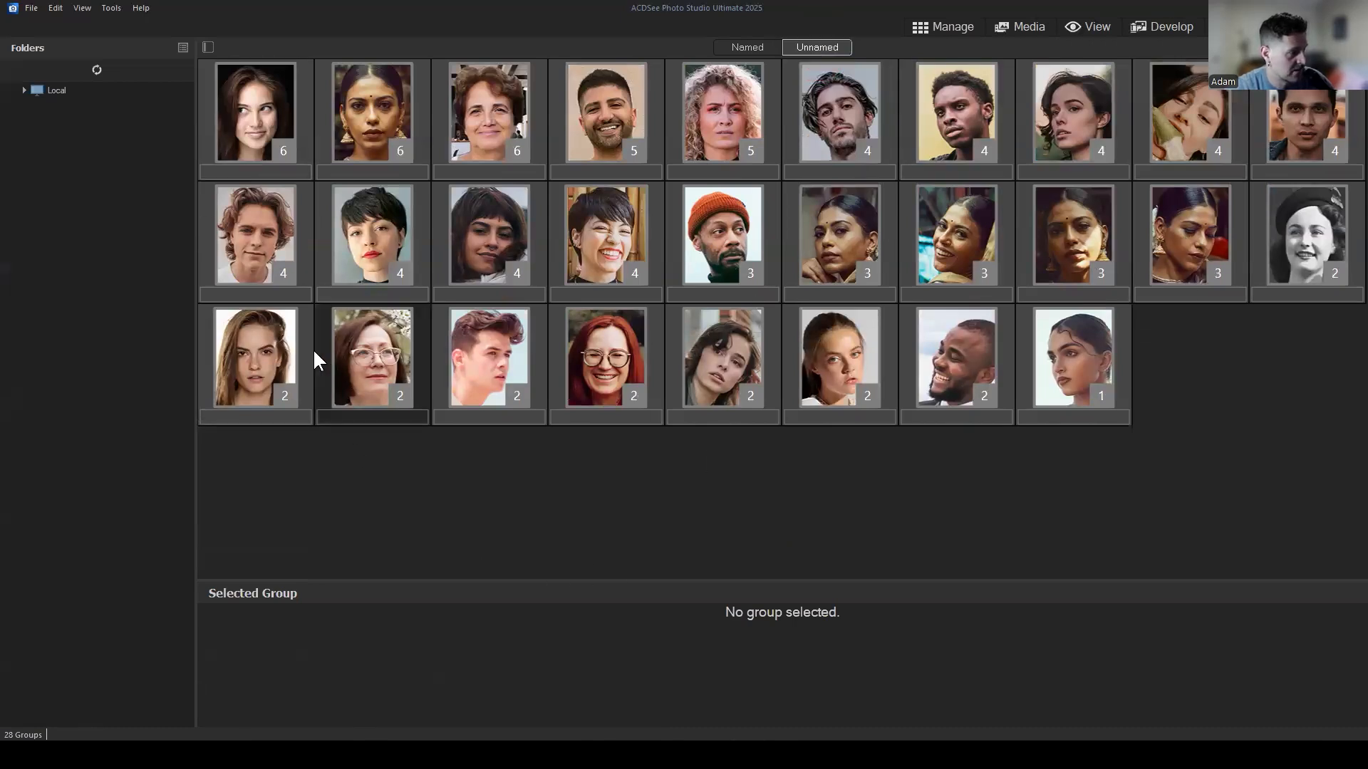
click(1061, 343)
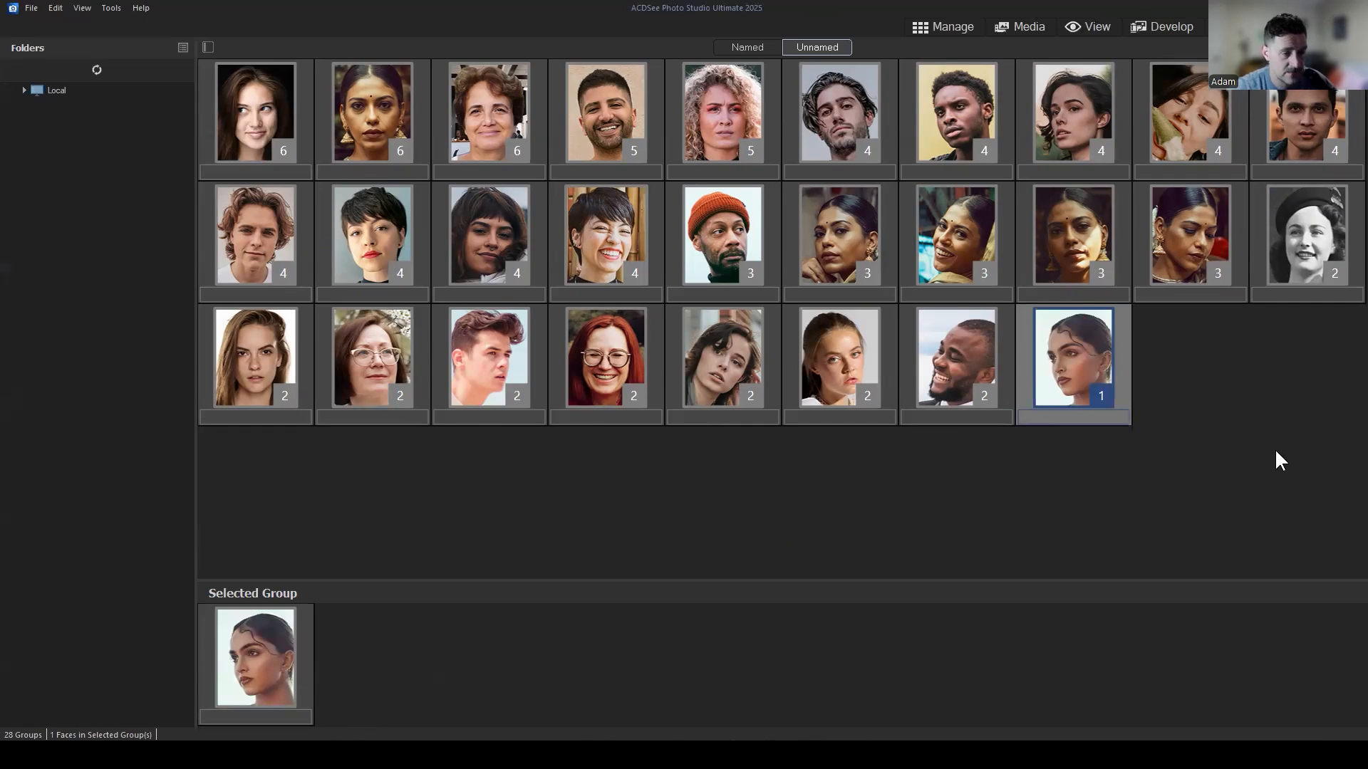
click(1074, 417)
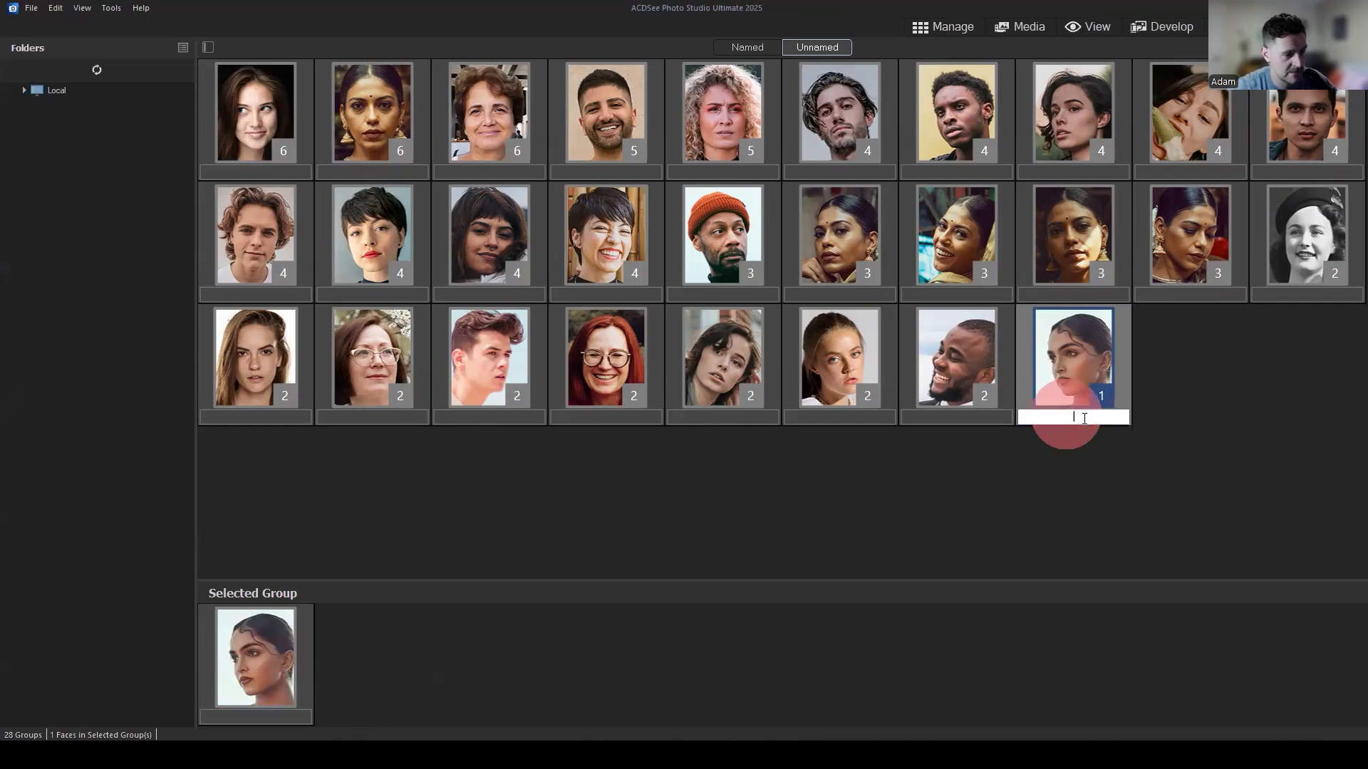
text(arthus)
click(1030, 447)
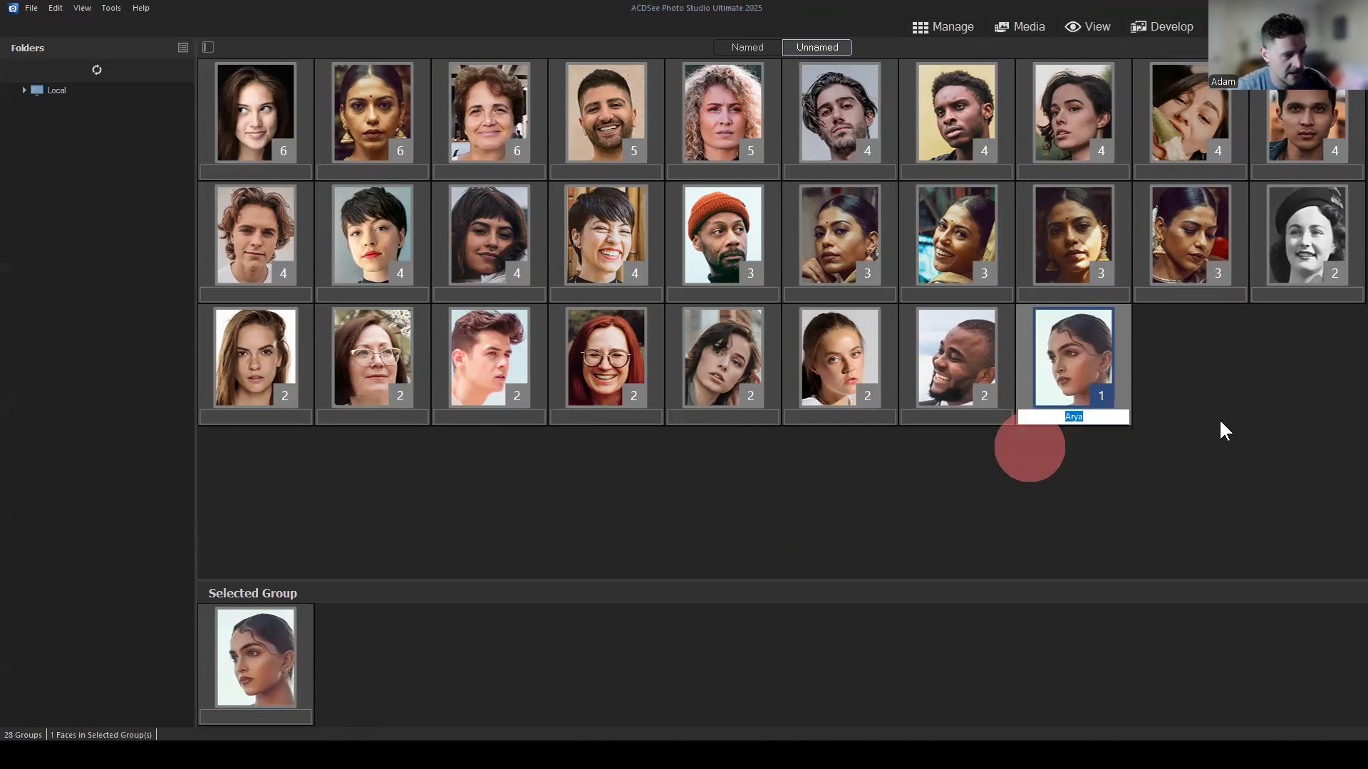
key(Return)
click(754, 52)
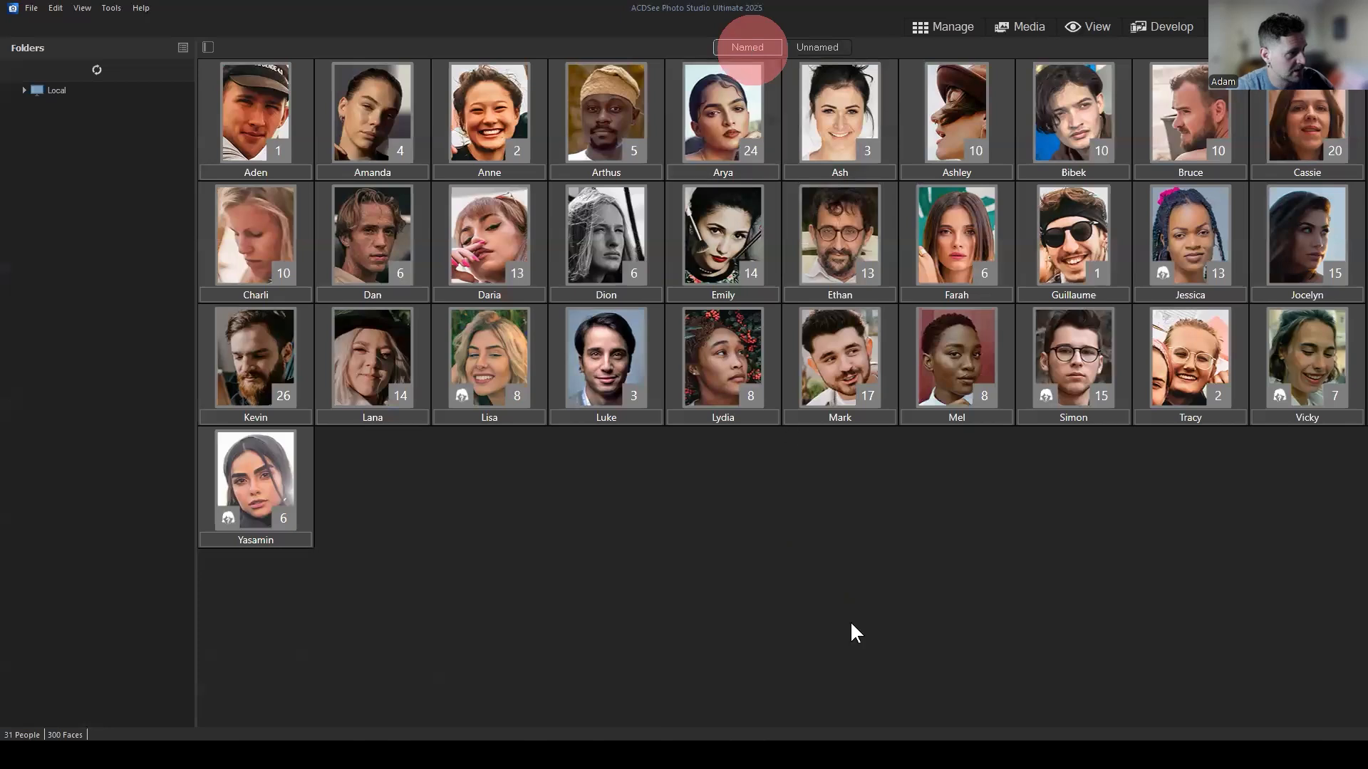
Name the unnamed three-face group of the man in the orange beanie with the person's first name.
click(821, 49)
click(1233, 394)
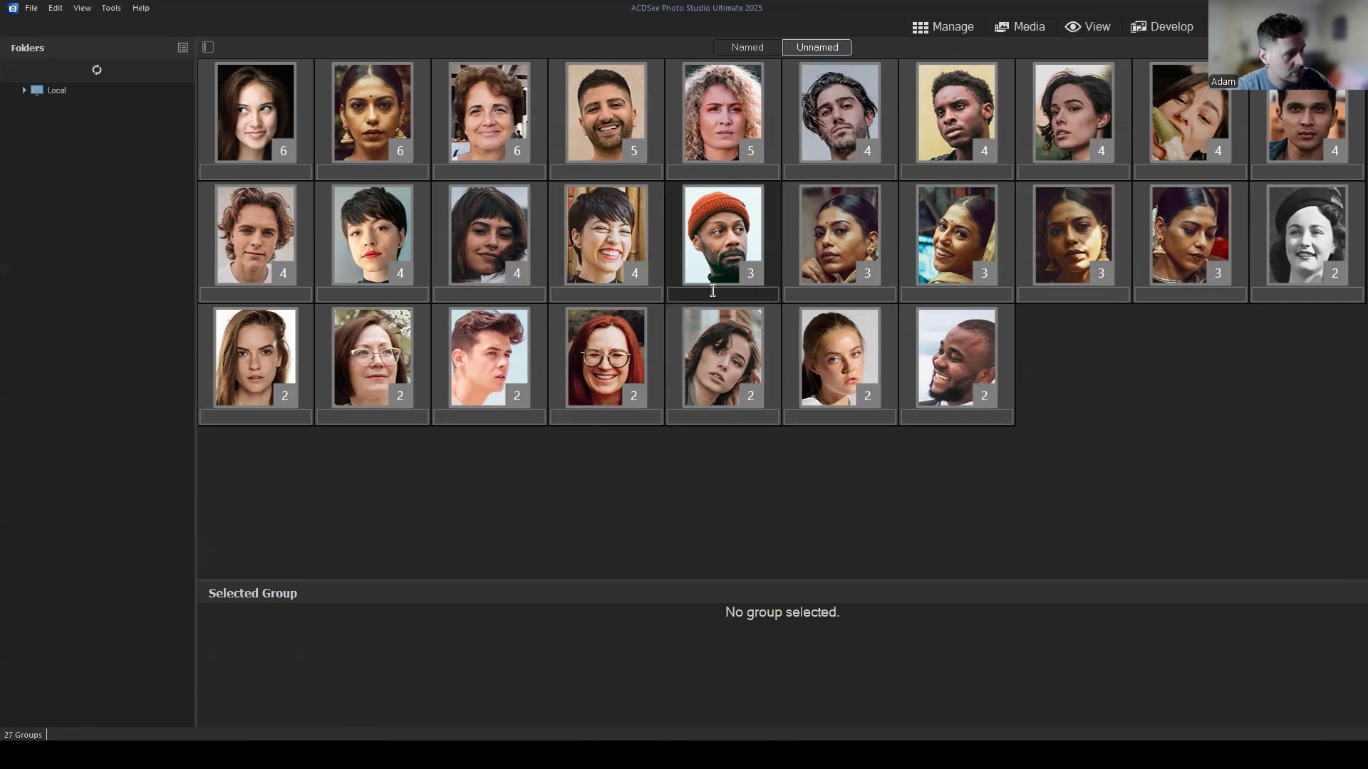
click(751, 294)
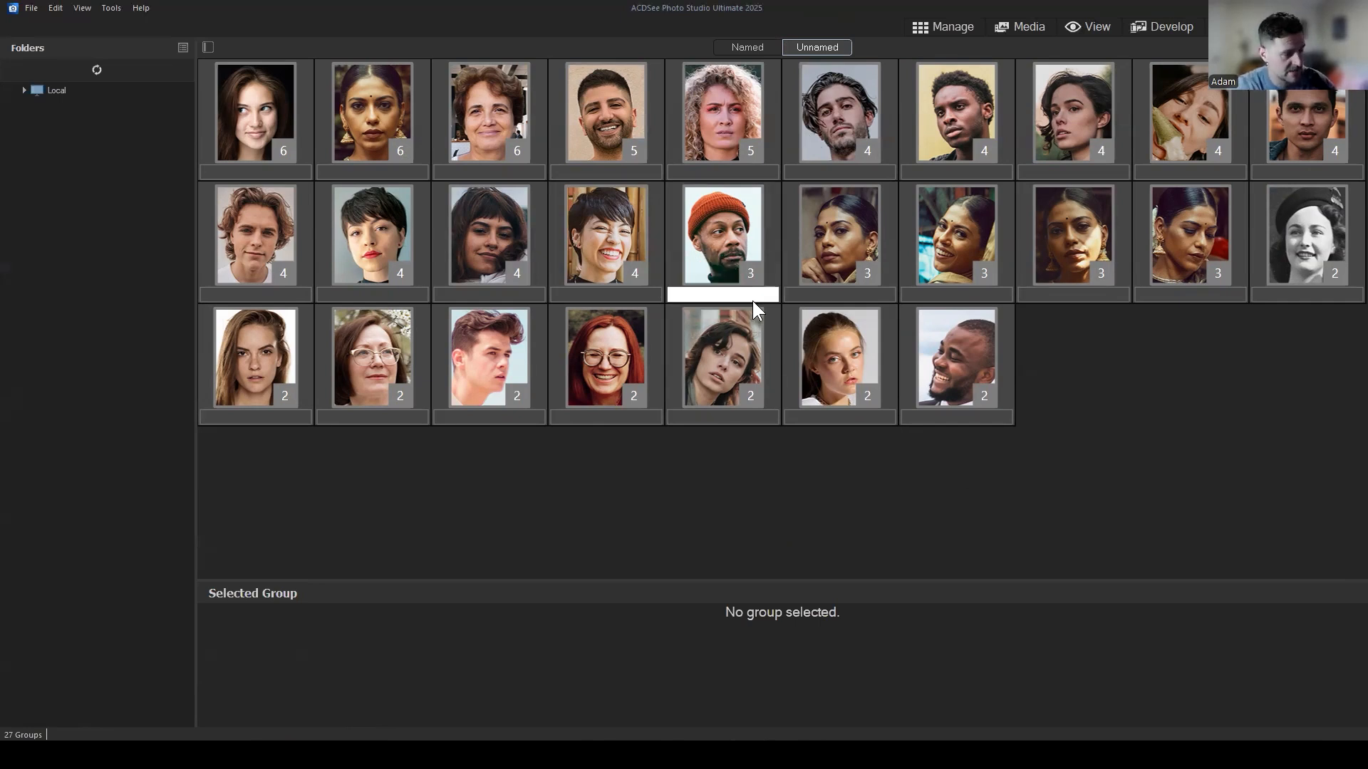
text(Braden)
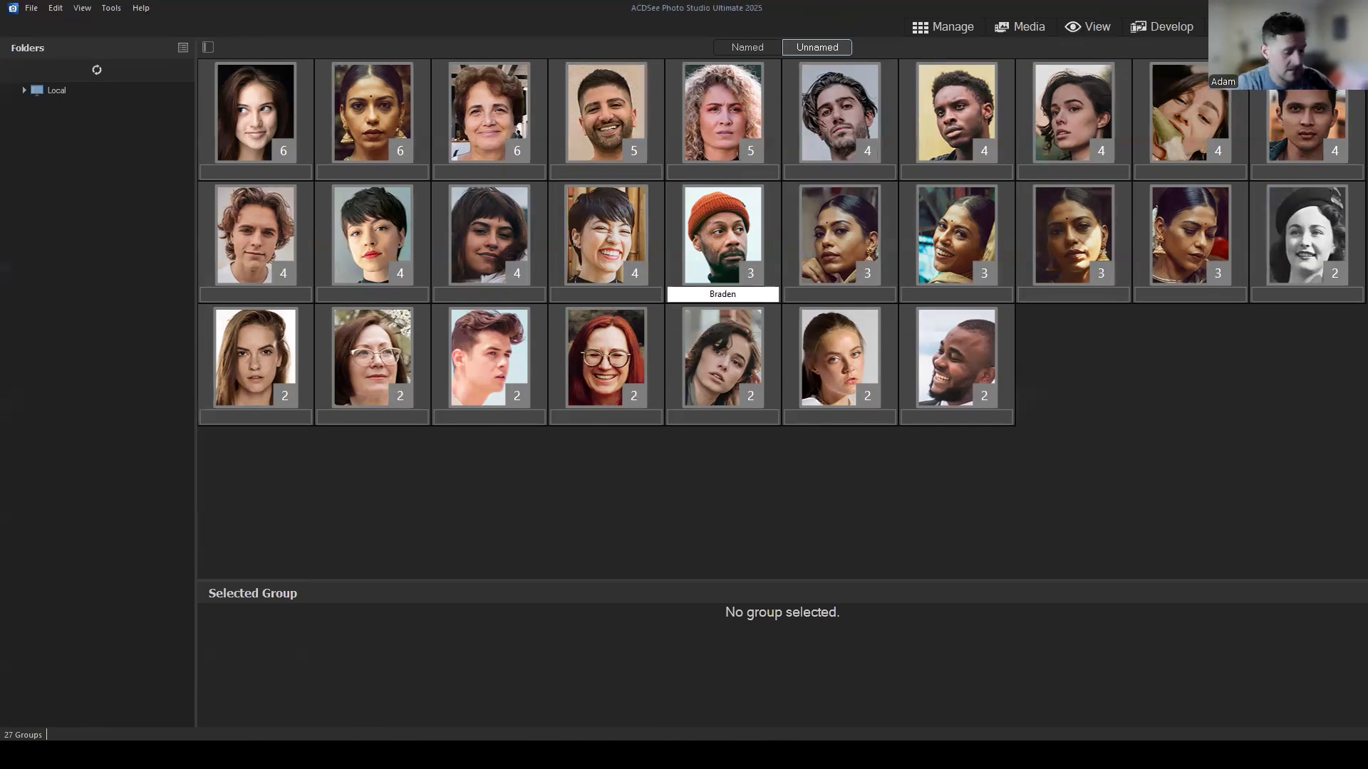
key(Return)
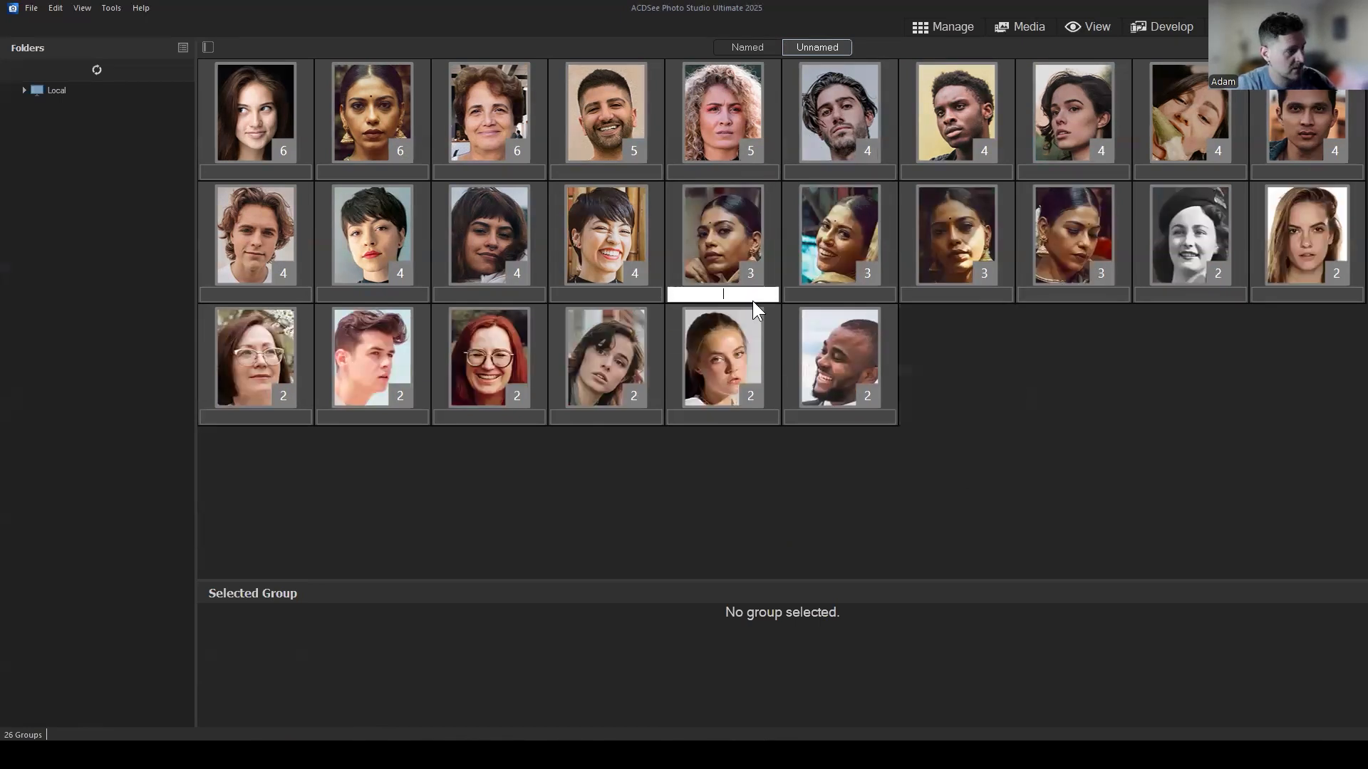
Open the man in the orange beanie among the named people and accept his suggested face.
click(744, 47)
click(900, 571)
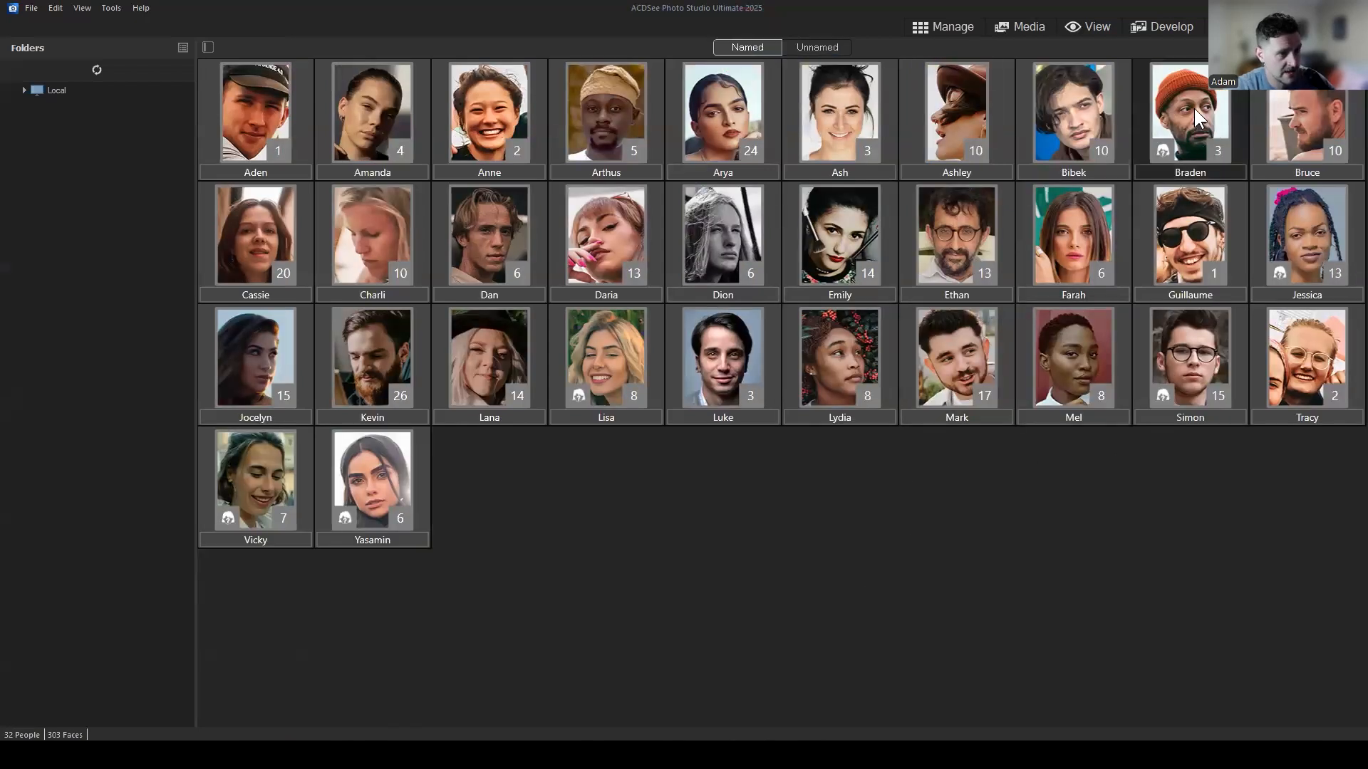
double_click(1194, 121)
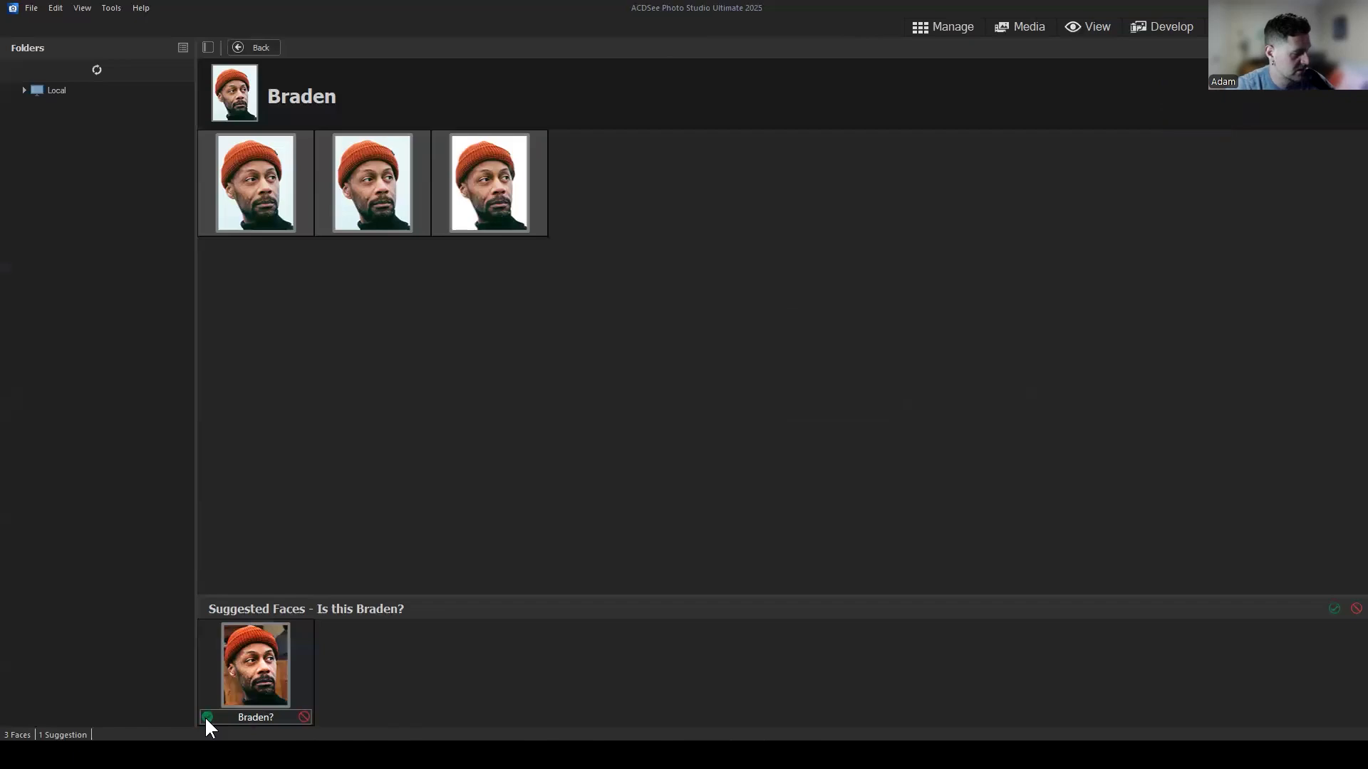
click(207, 716)
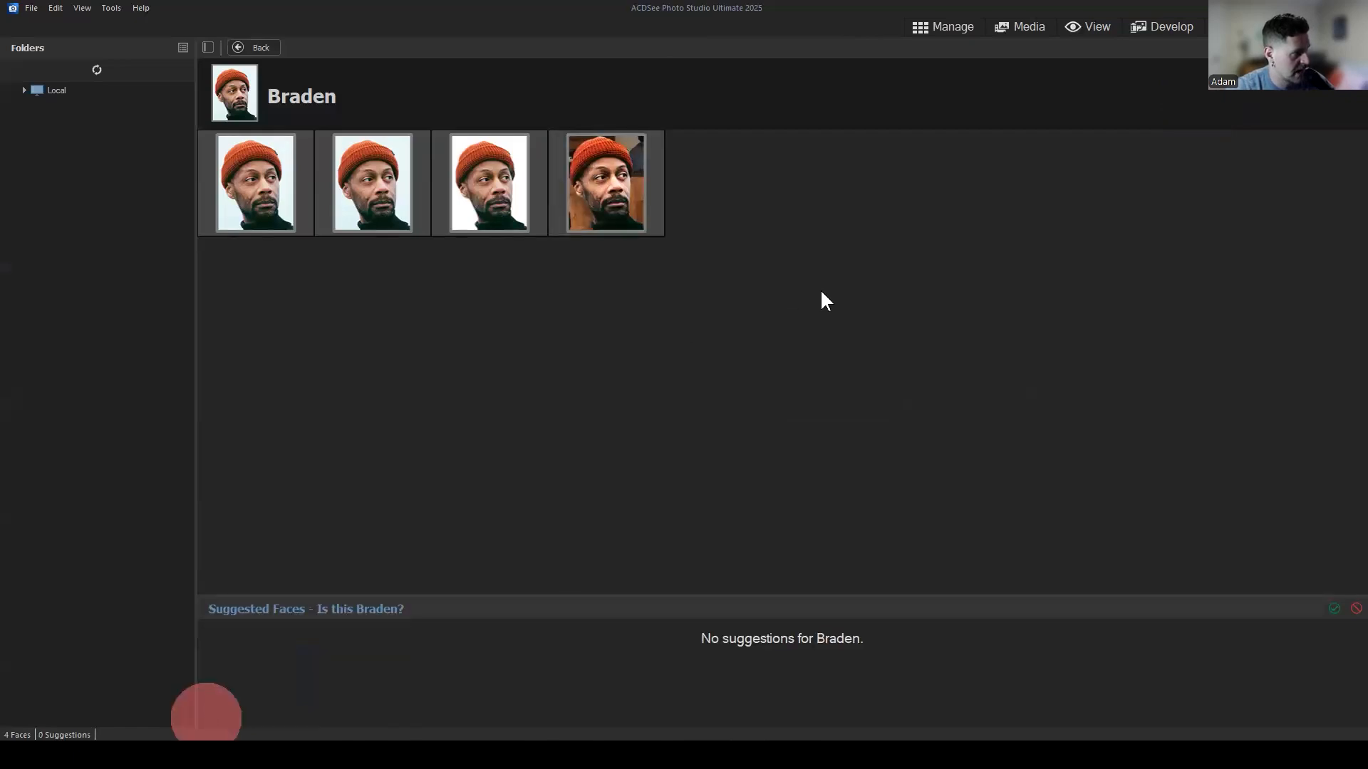
click(800, 297)
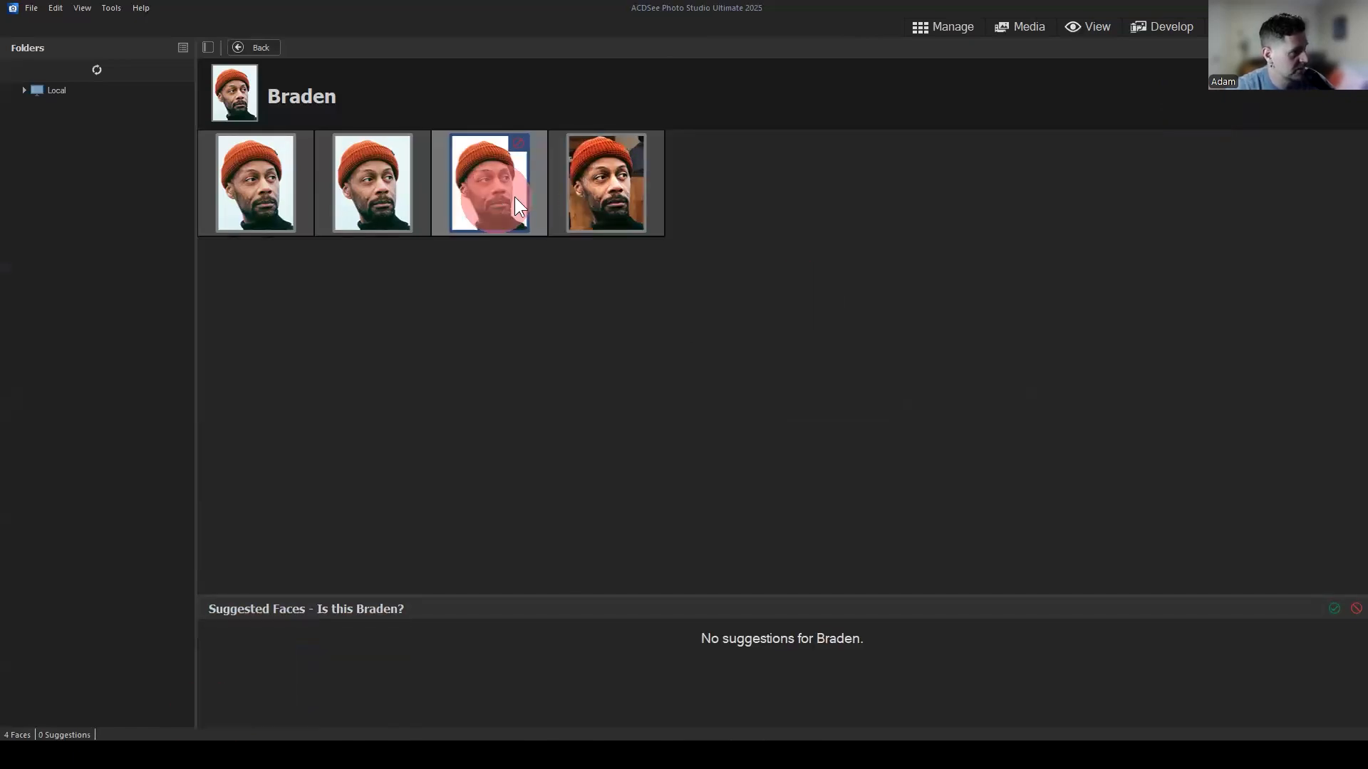
Examine the full photos behind the man's fourth, third and first faces, and return to the list of named people.
click(493, 190)
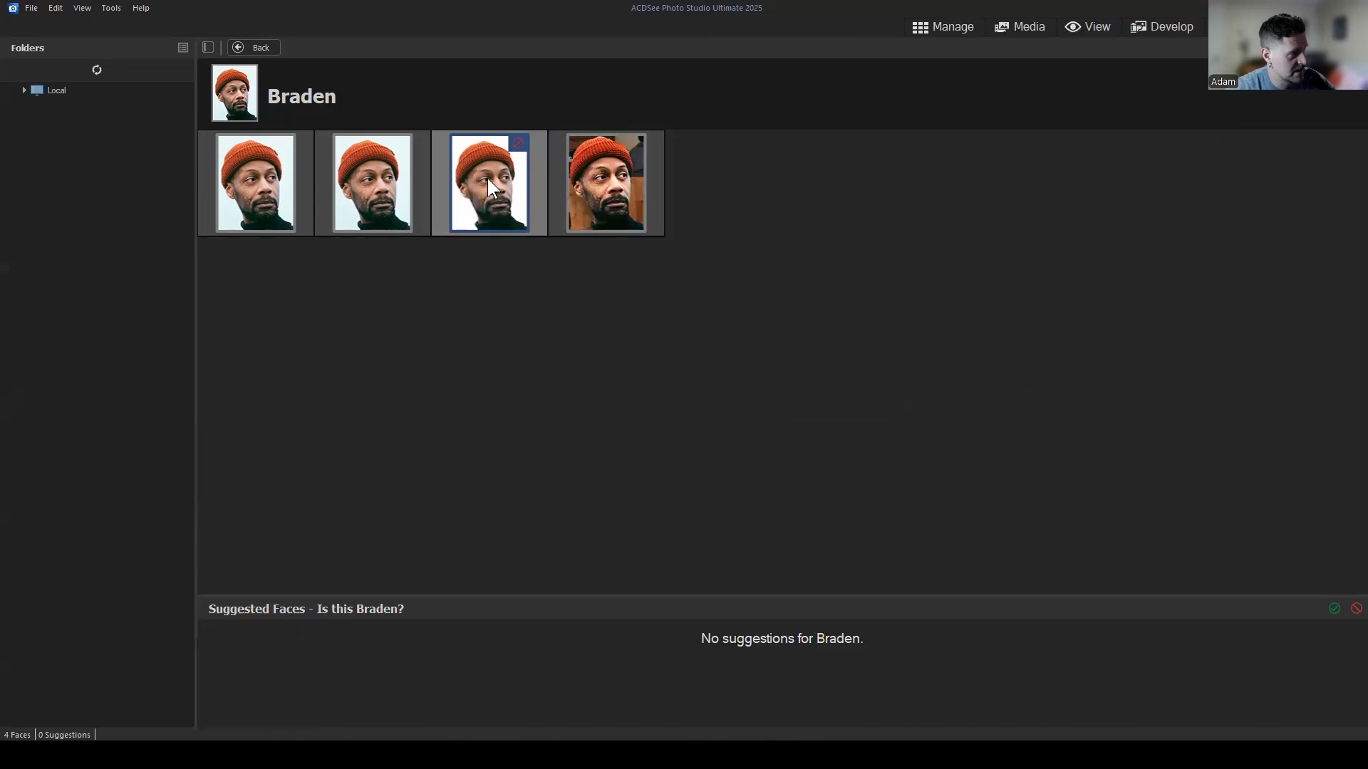
click(598, 188)
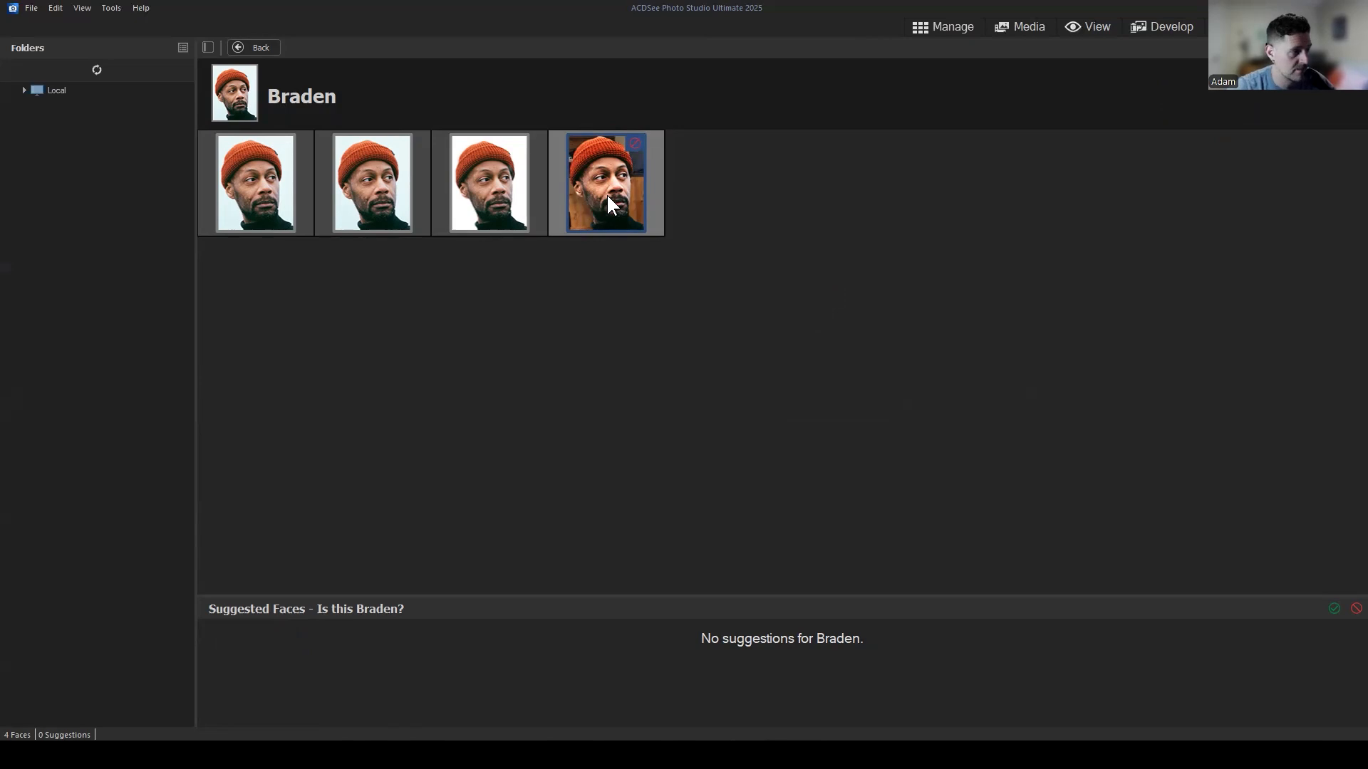
double_click(609, 198)
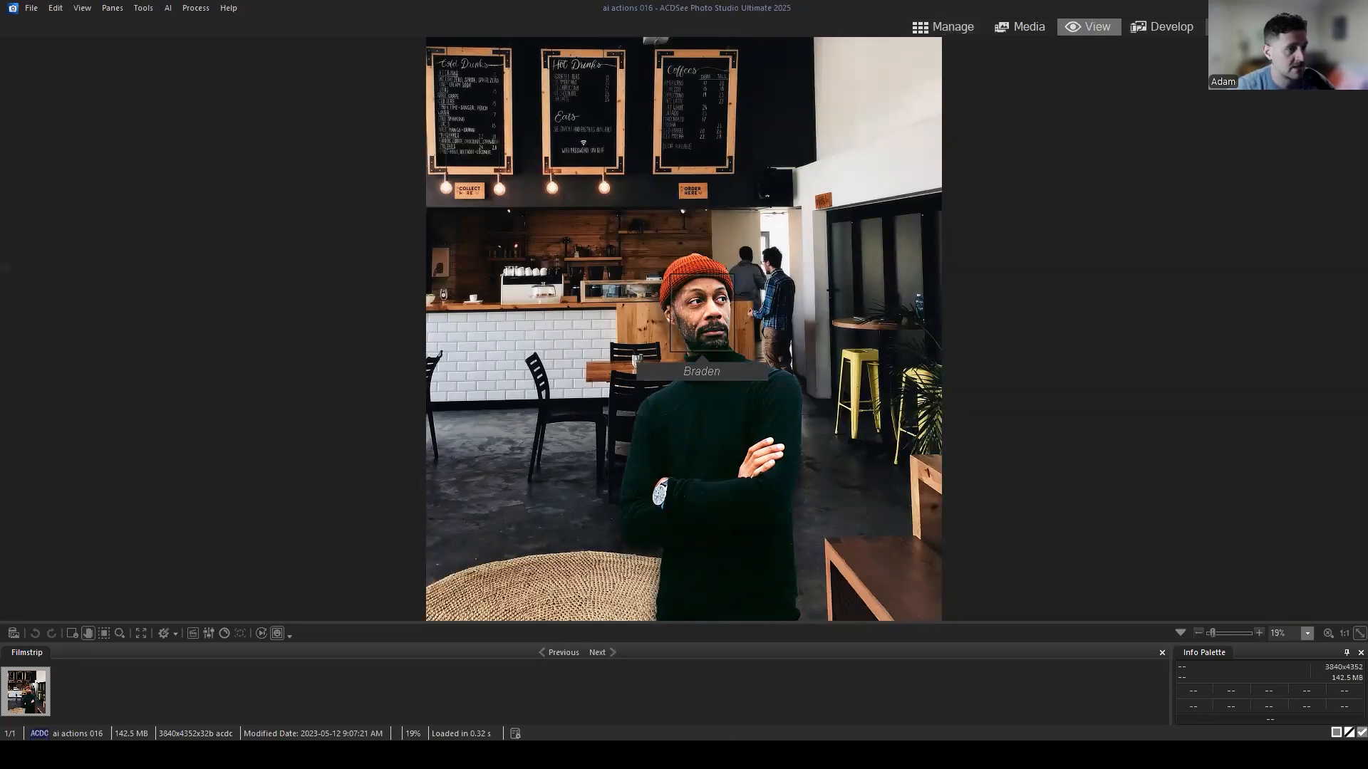
key(Escape)
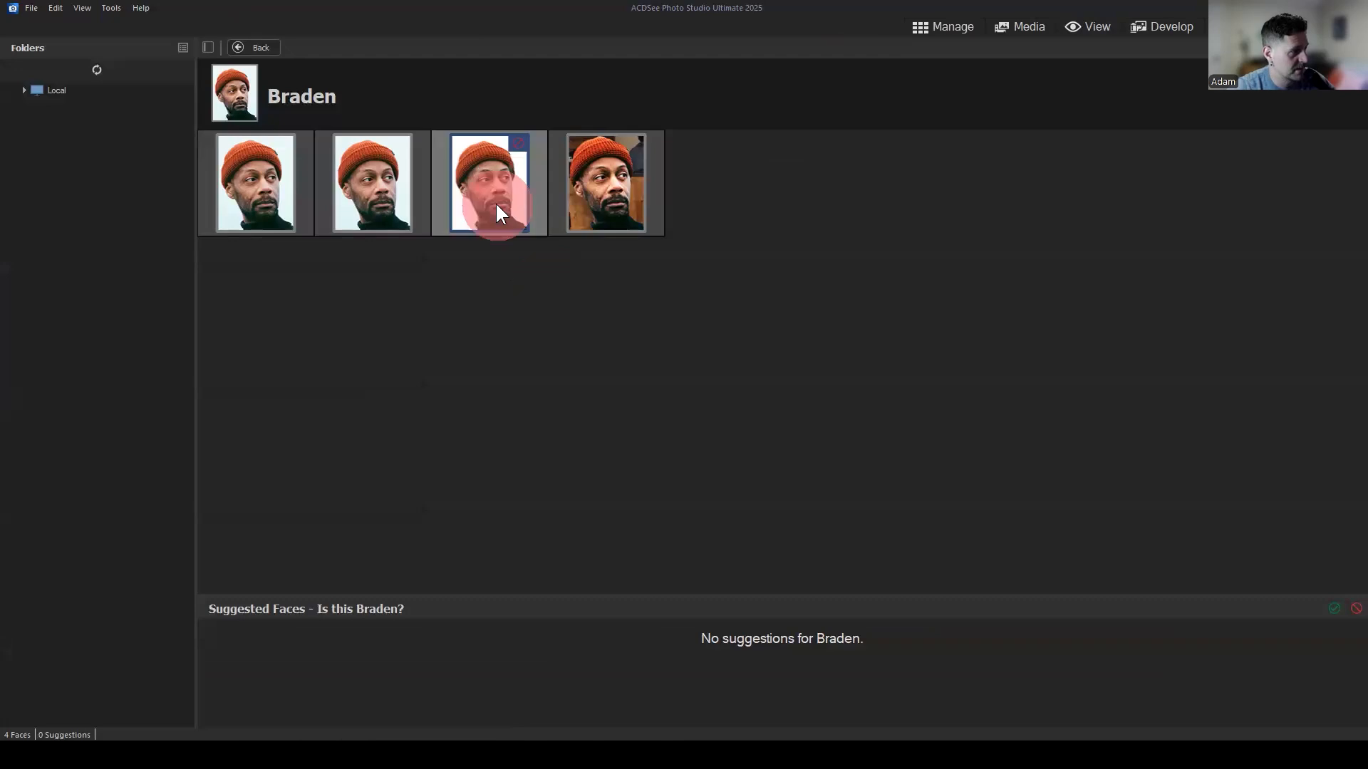
double_click(487, 172)
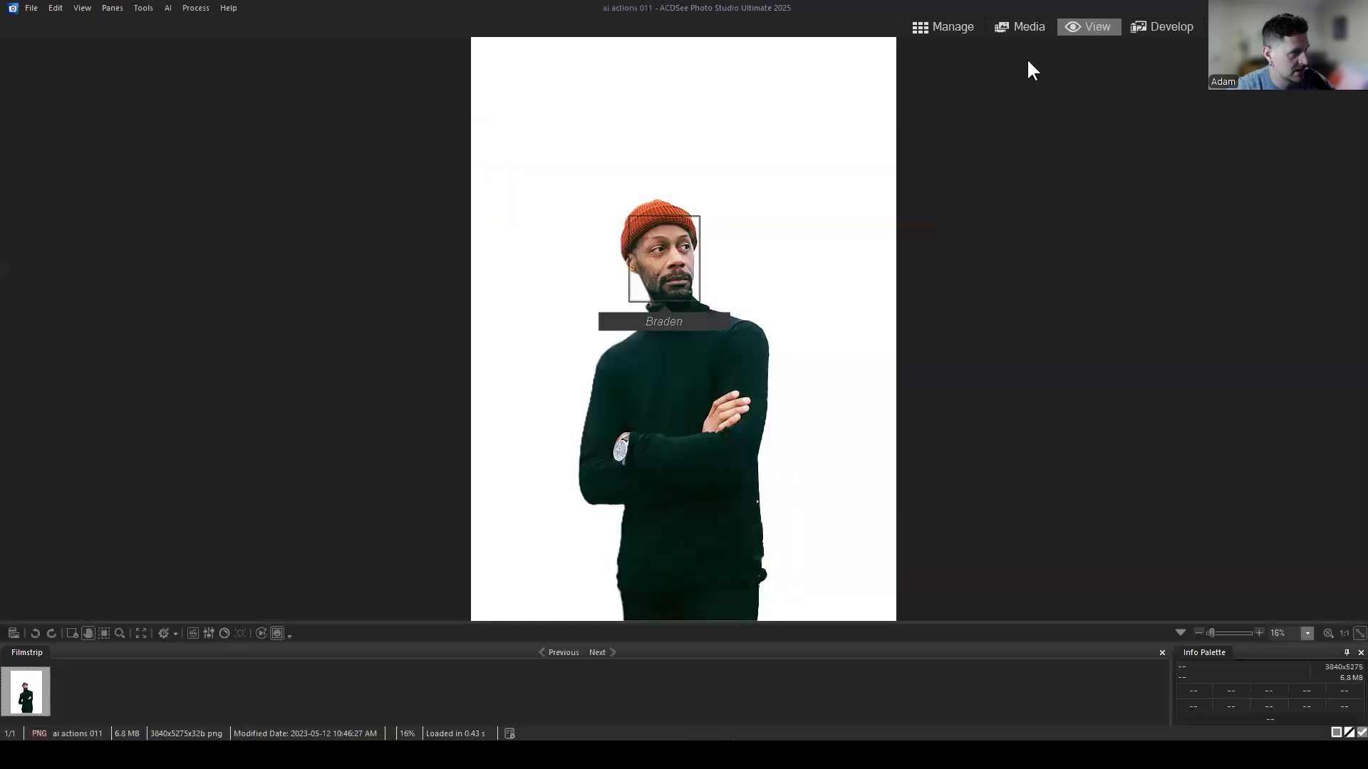
key(Escape)
double_click(281, 177)
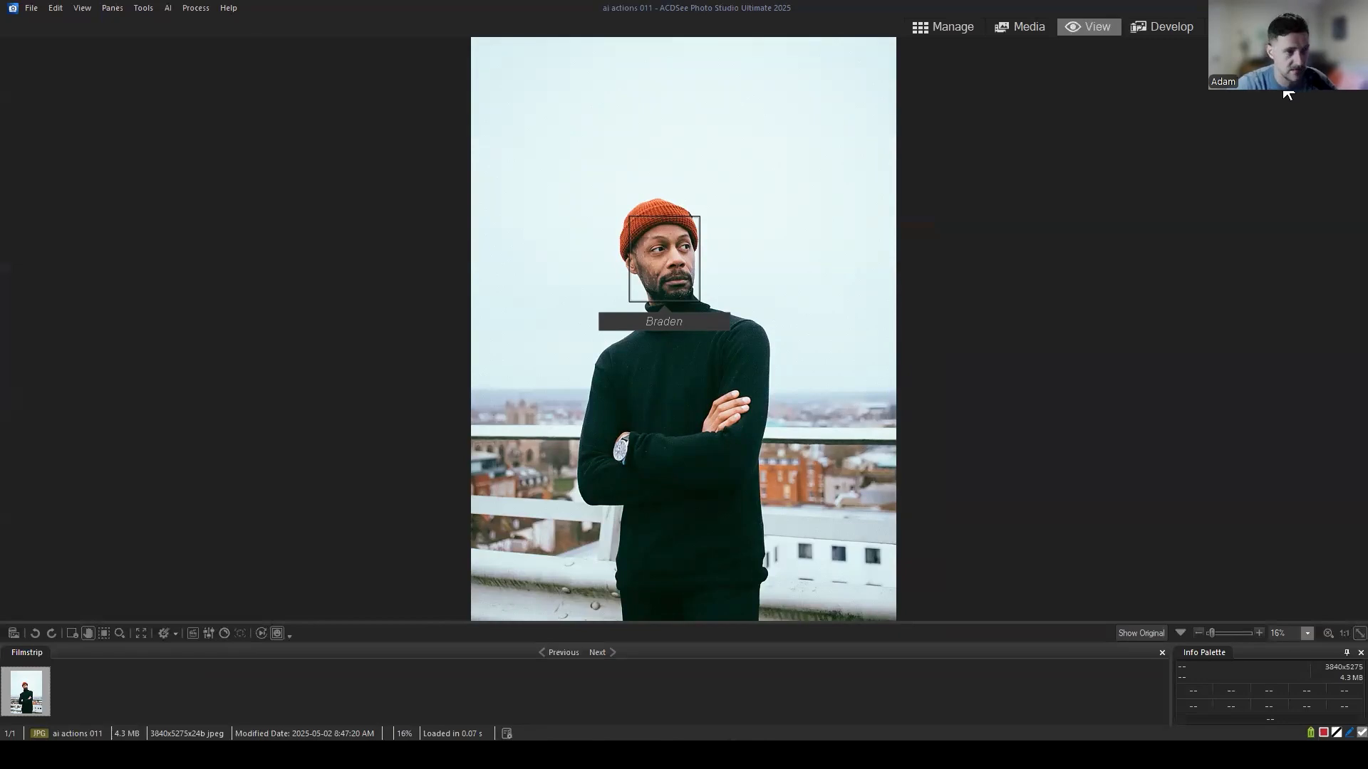
key(Escape)
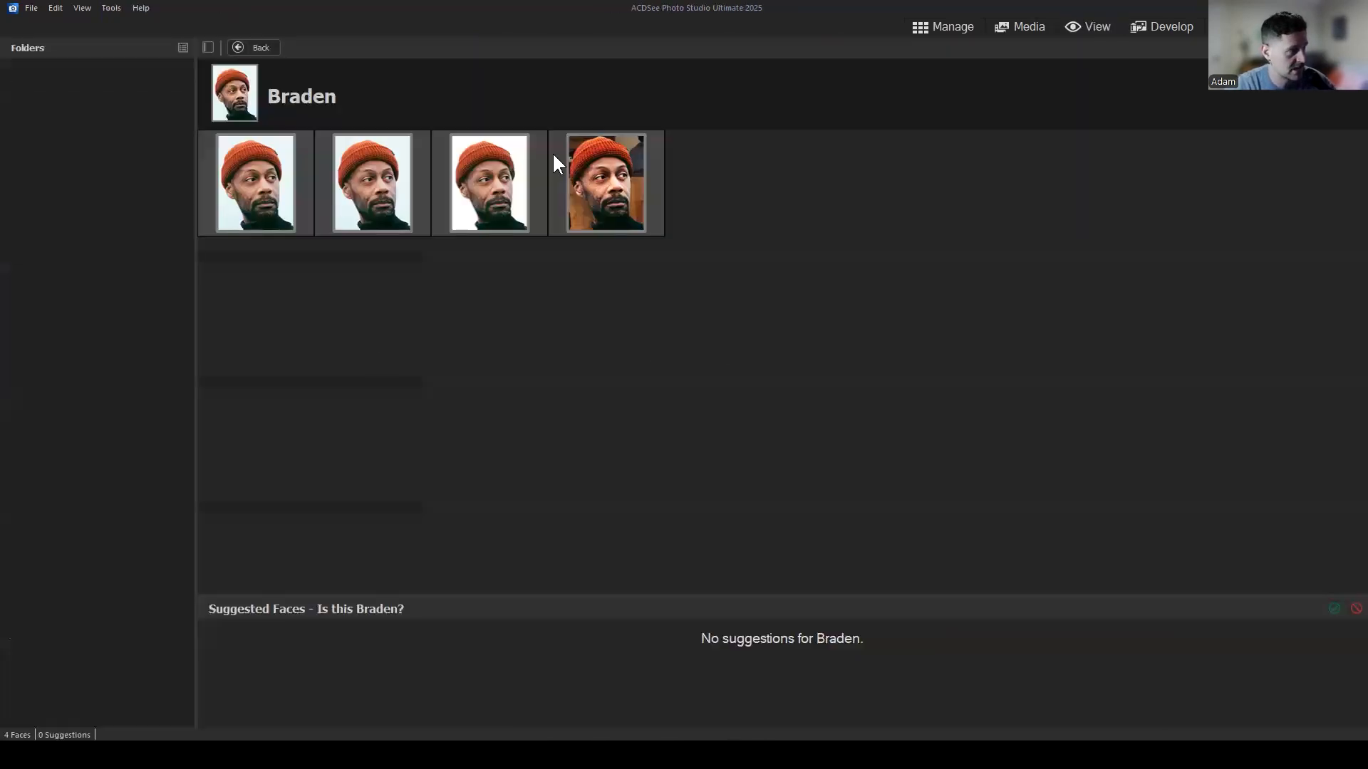
click(590, 387)
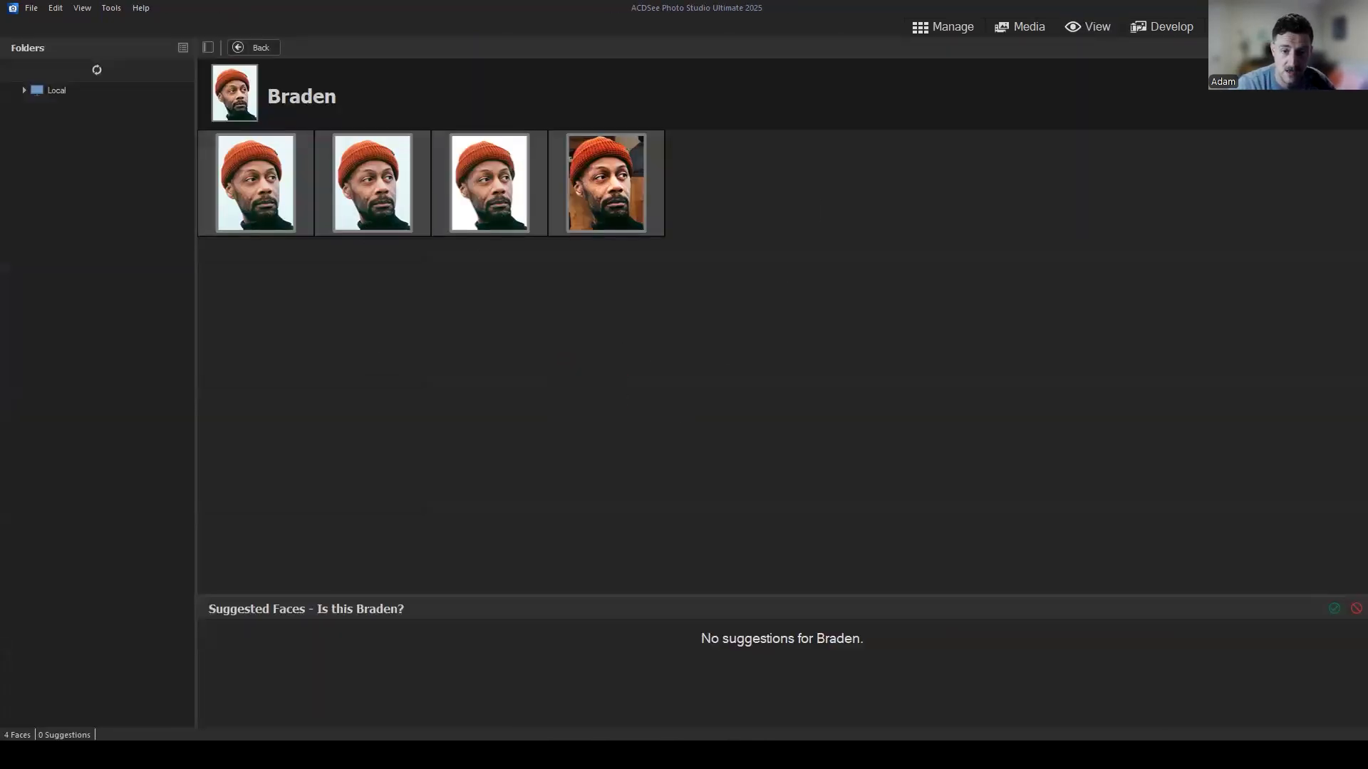
click(245, 47)
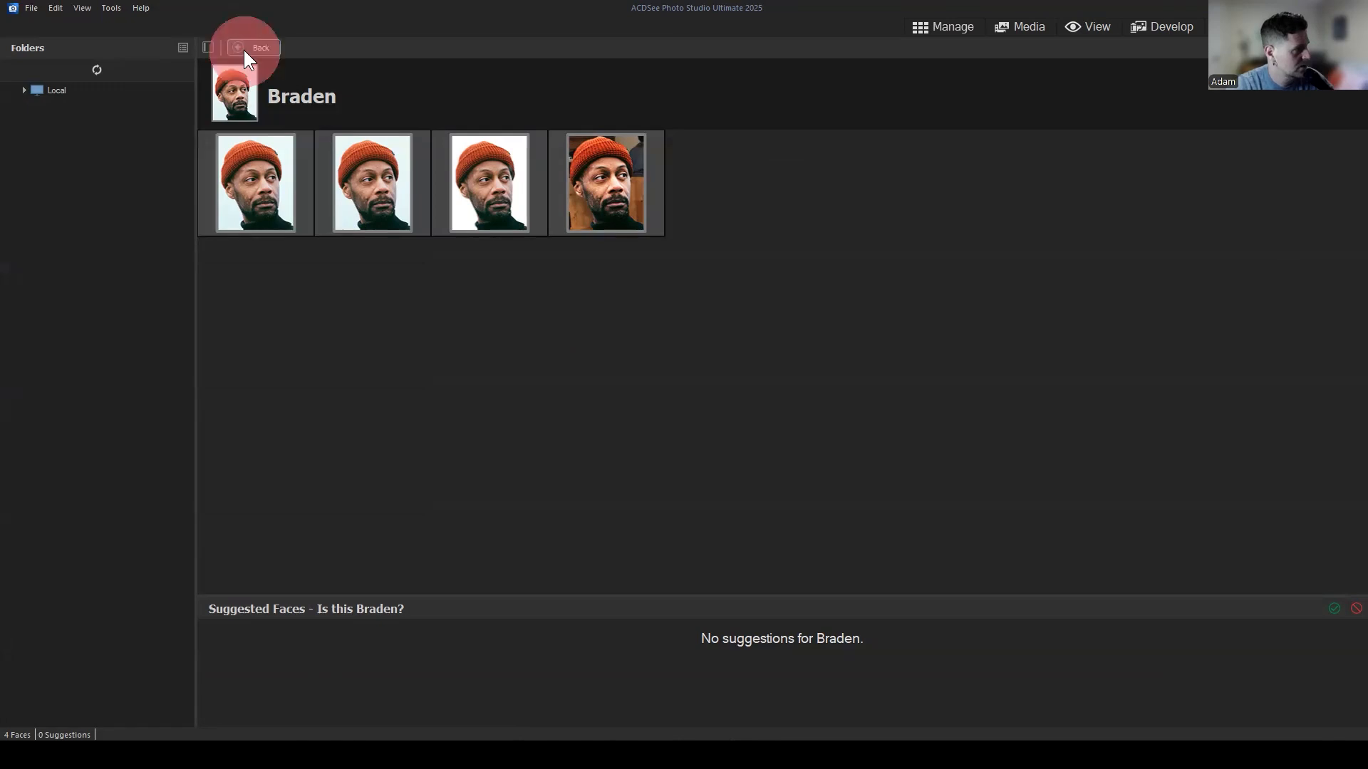
click(965, 516)
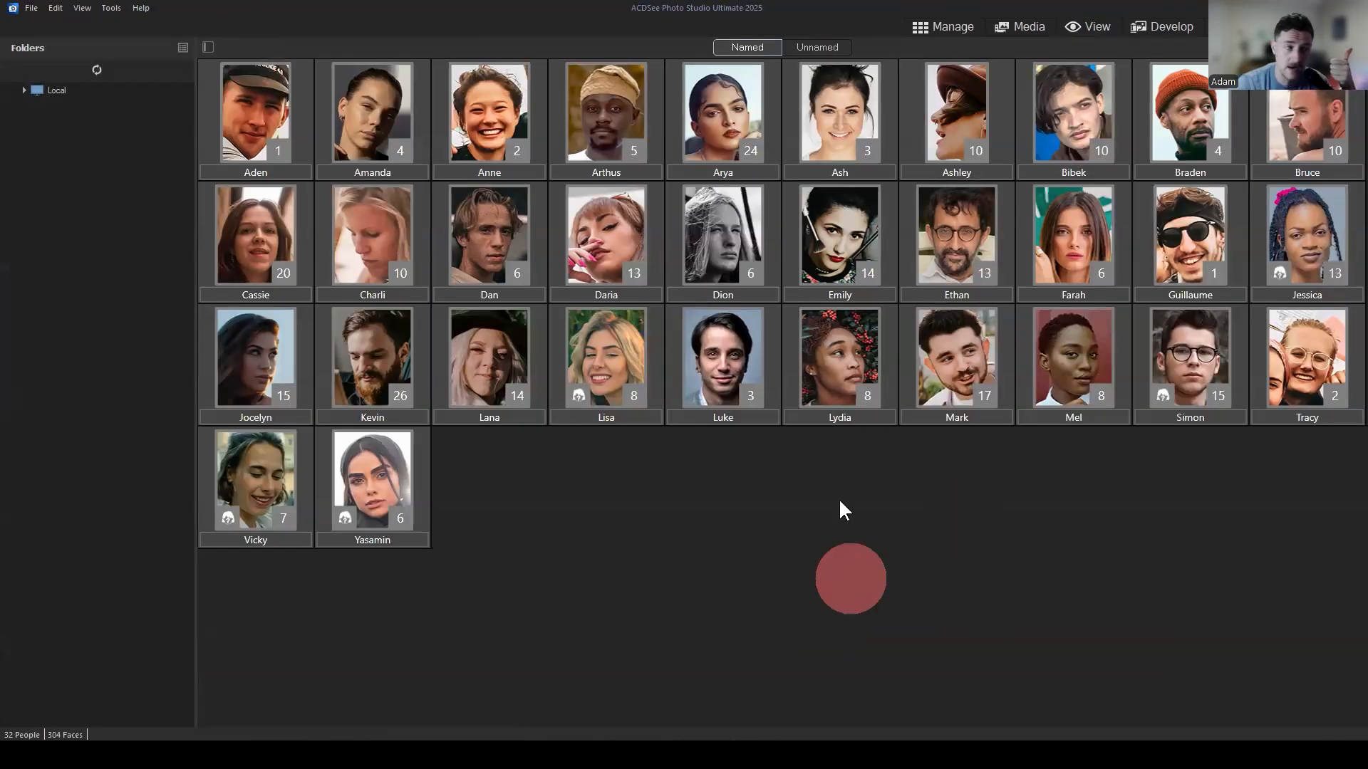
Switch the unnamed groups between full-photo and face thumbnails, and list all unnamed faces individually instead of in groups.
click(817, 47)
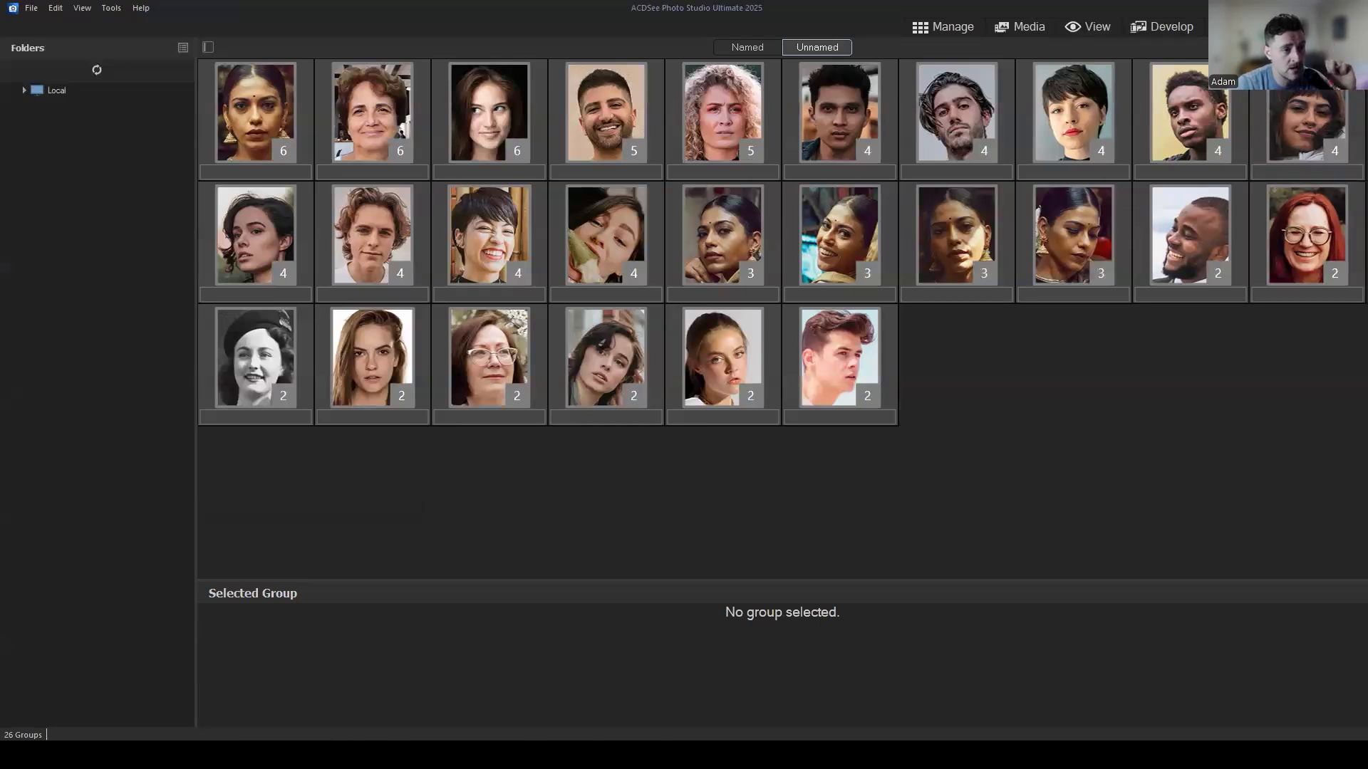
key(alt)
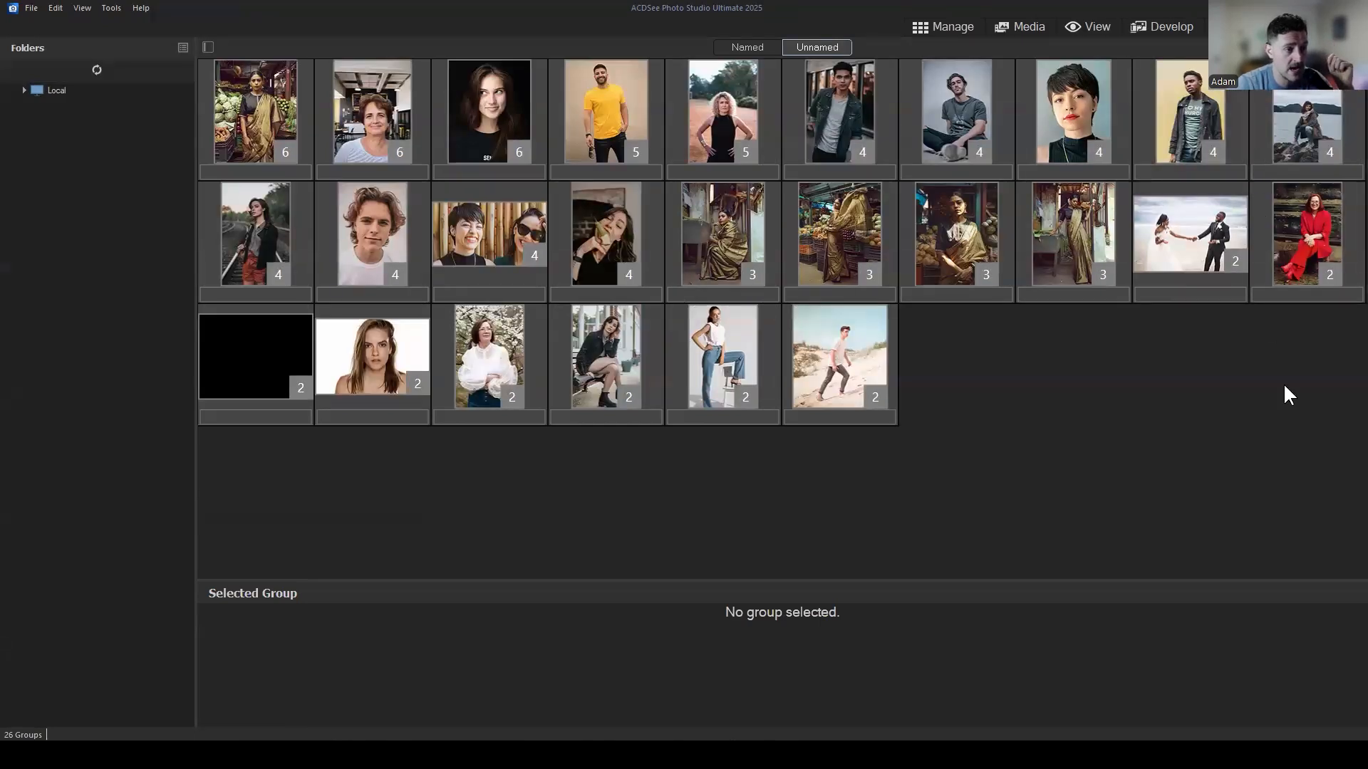
click(1222, 48)
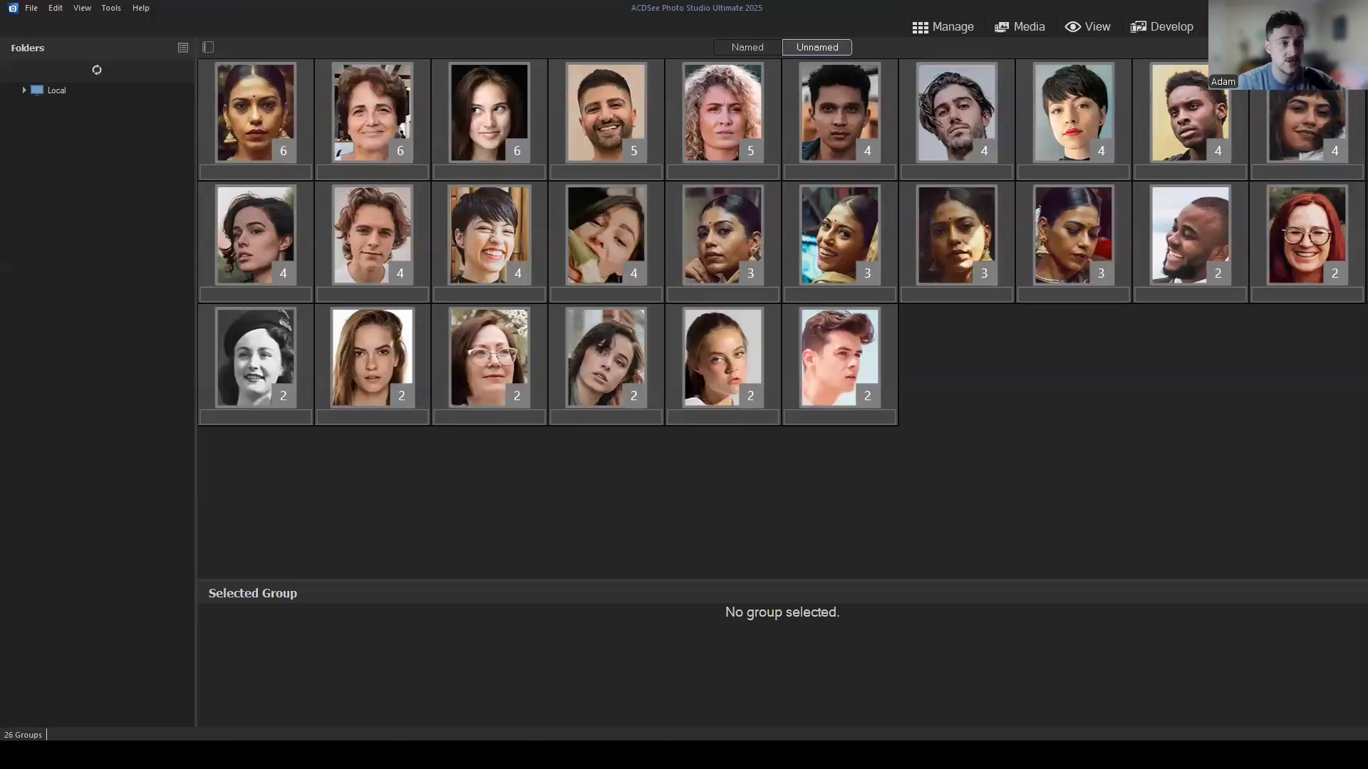
click(1221, 48)
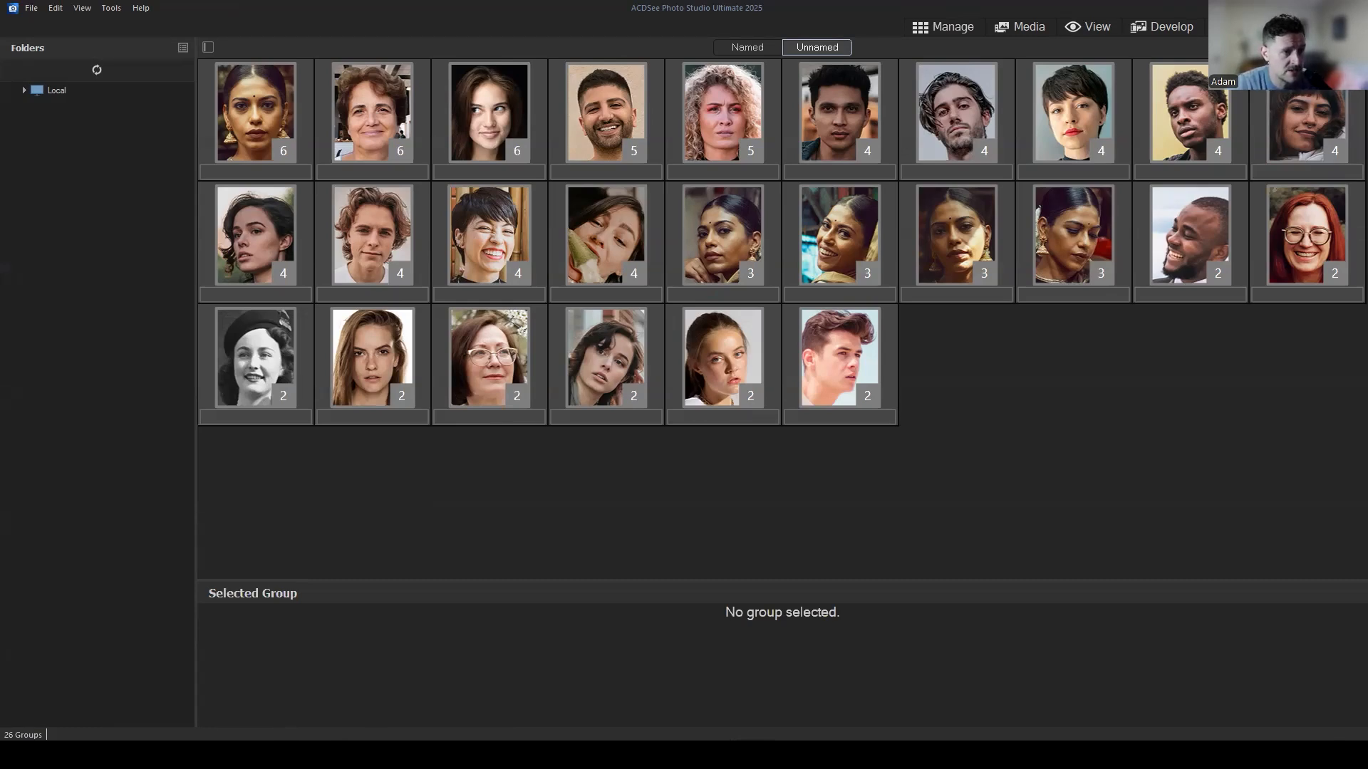
click(1318, 48)
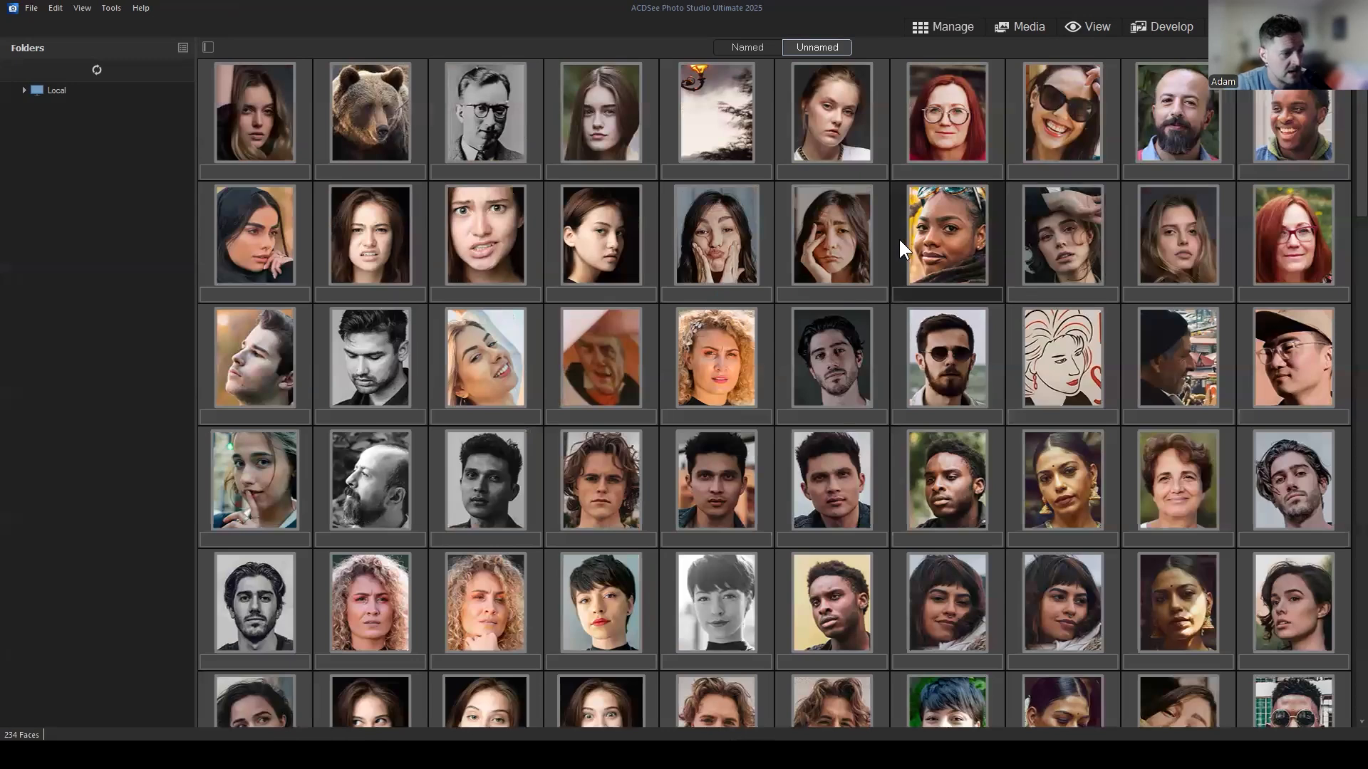
Browse the individual unnamed faces, and select the blurry man in the orange hat together with the line drawing of a woman.
scroll(898, 161, down, 2)
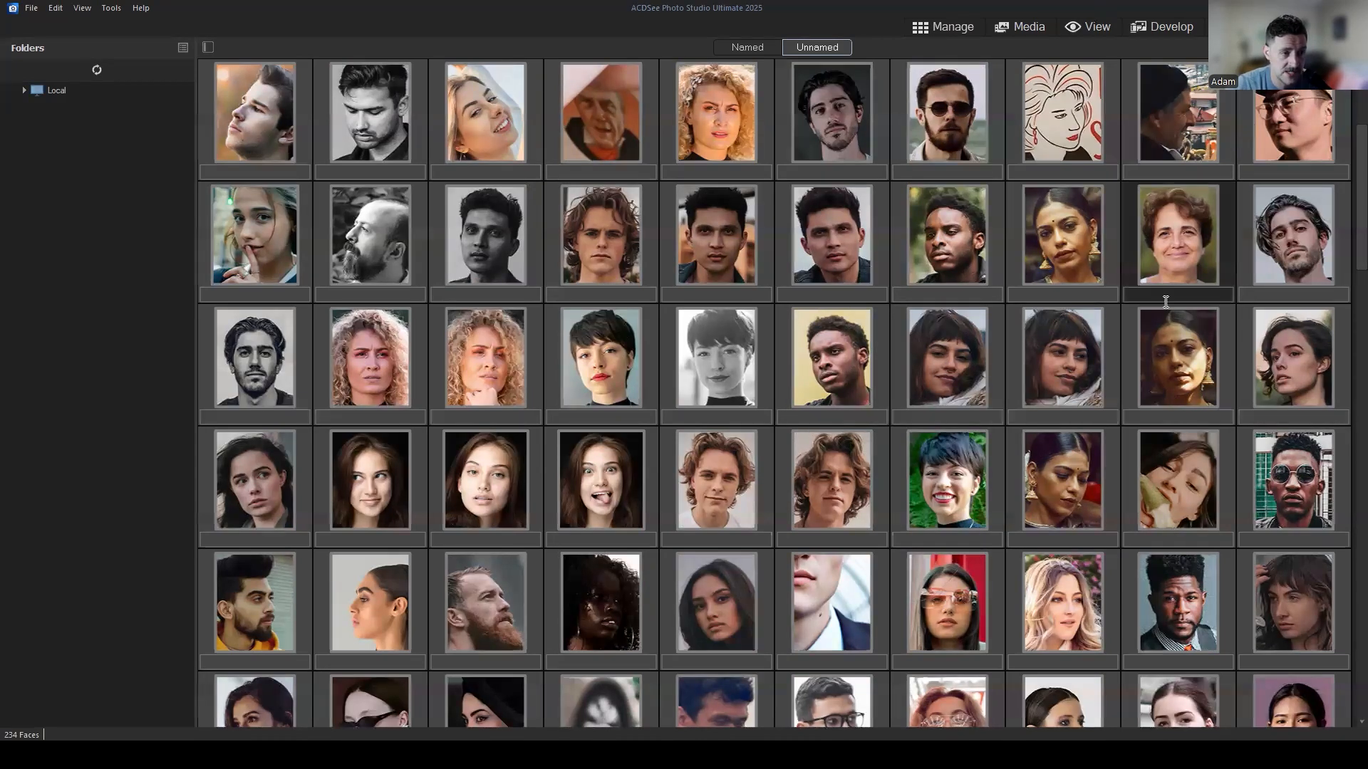
scroll(1165, 302, up, 2)
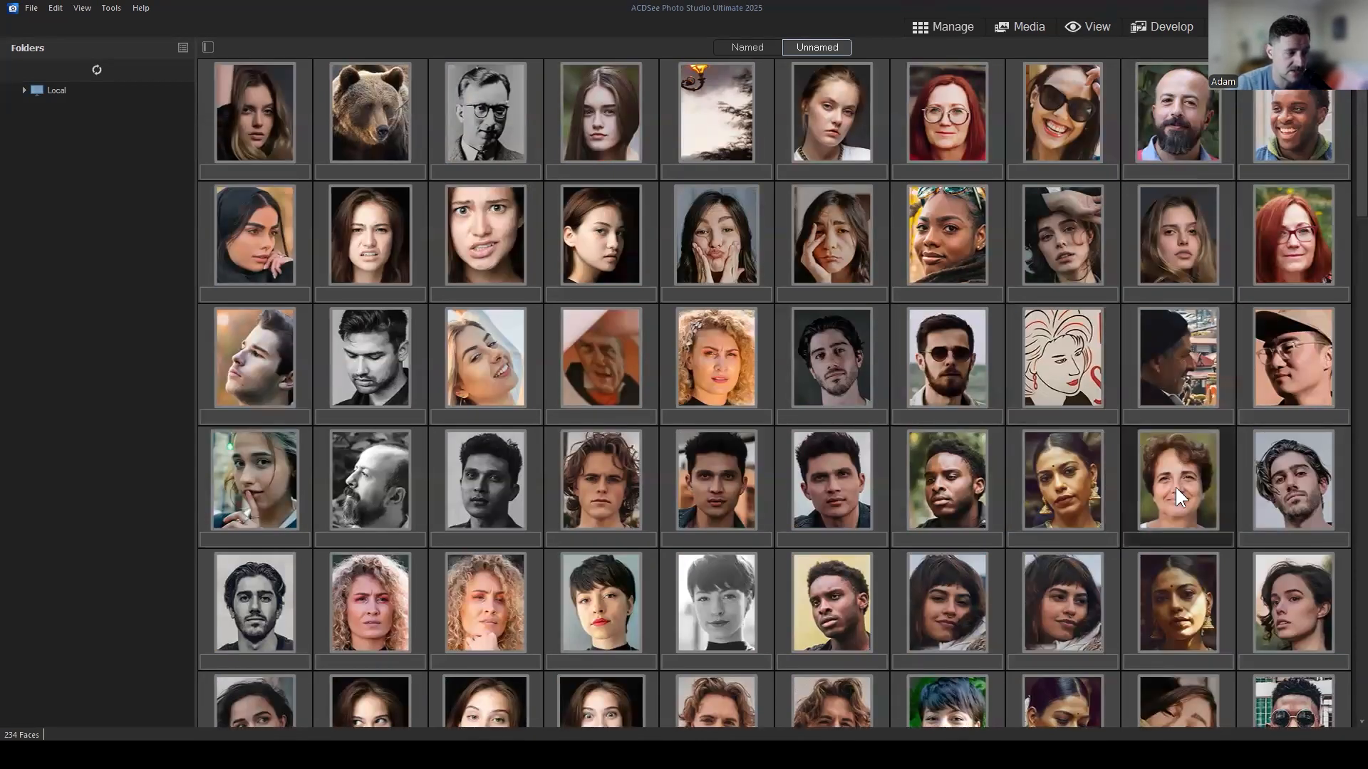
click(623, 348)
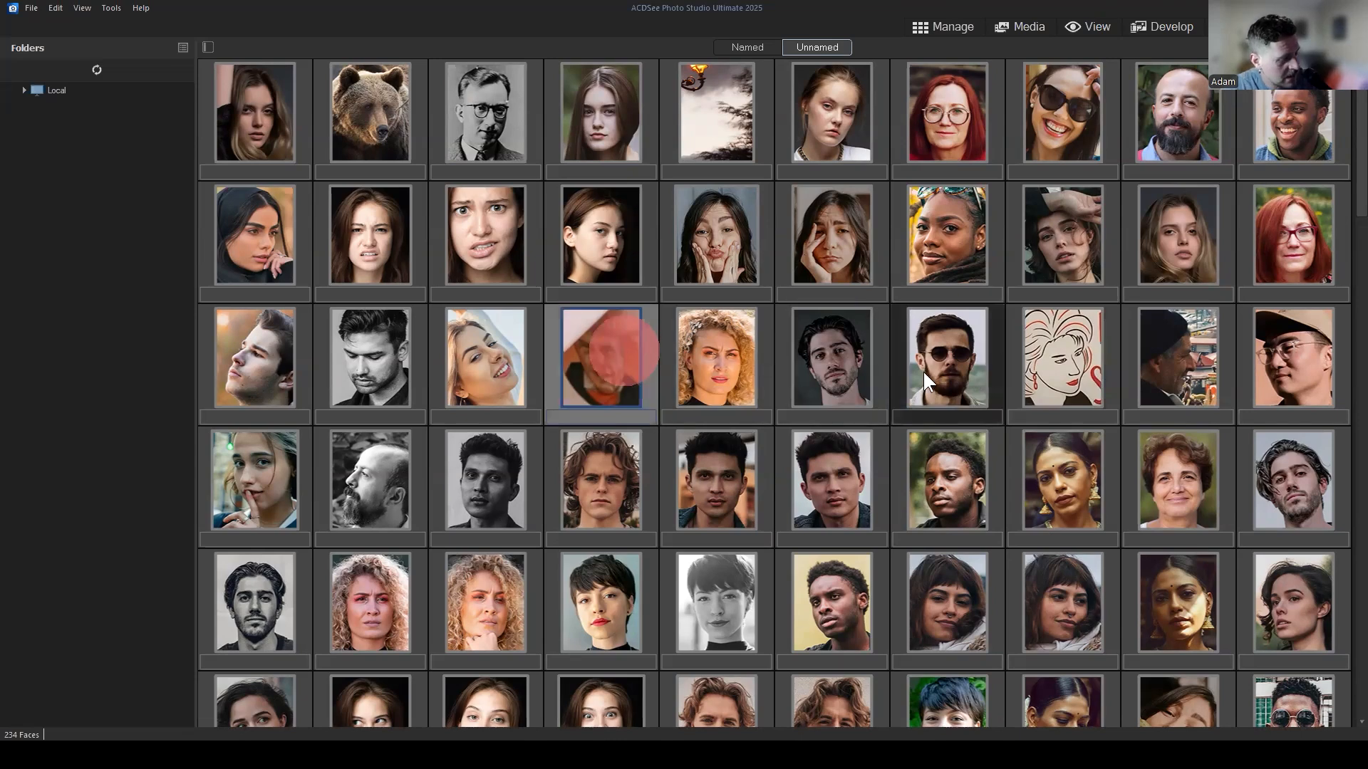
ctrl+click(1093, 342)
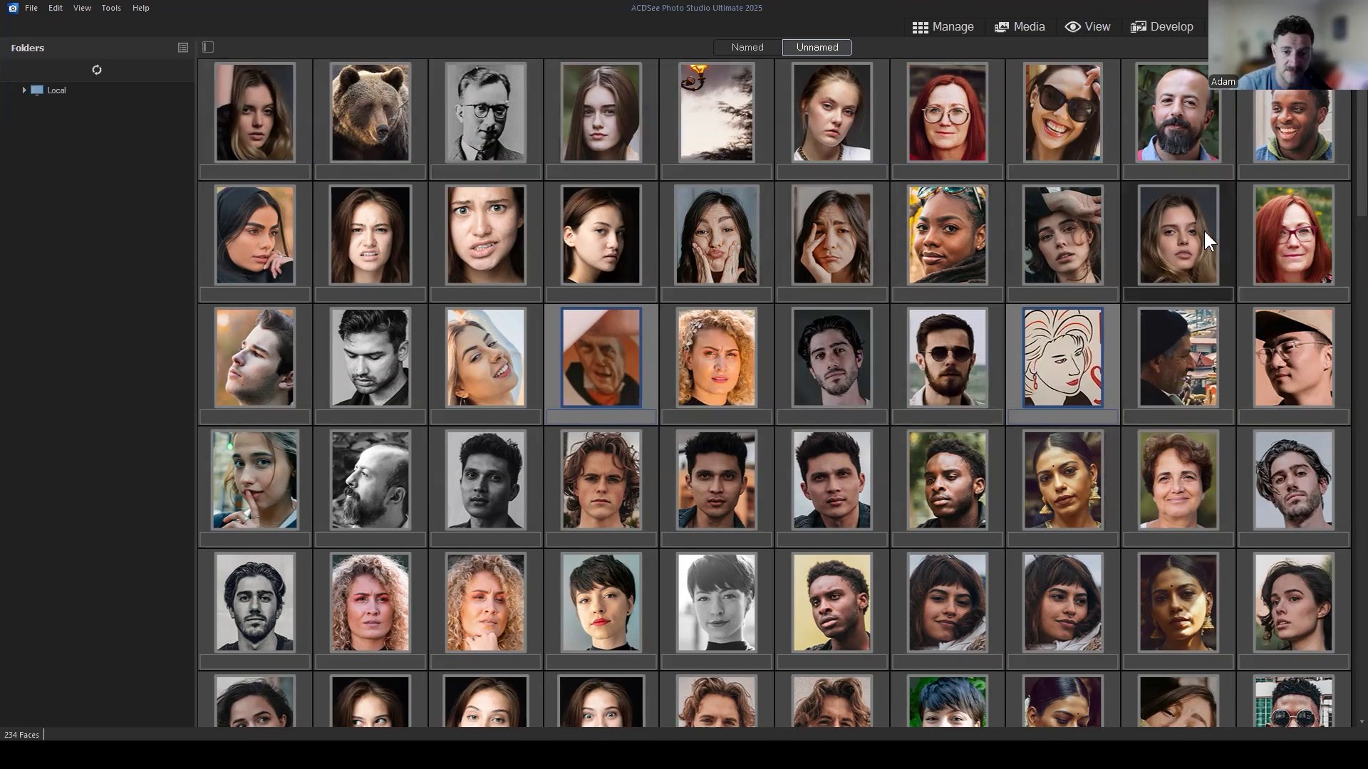
scroll(1203, 231, down, 4)
scroll(1154, 302, up, 4)
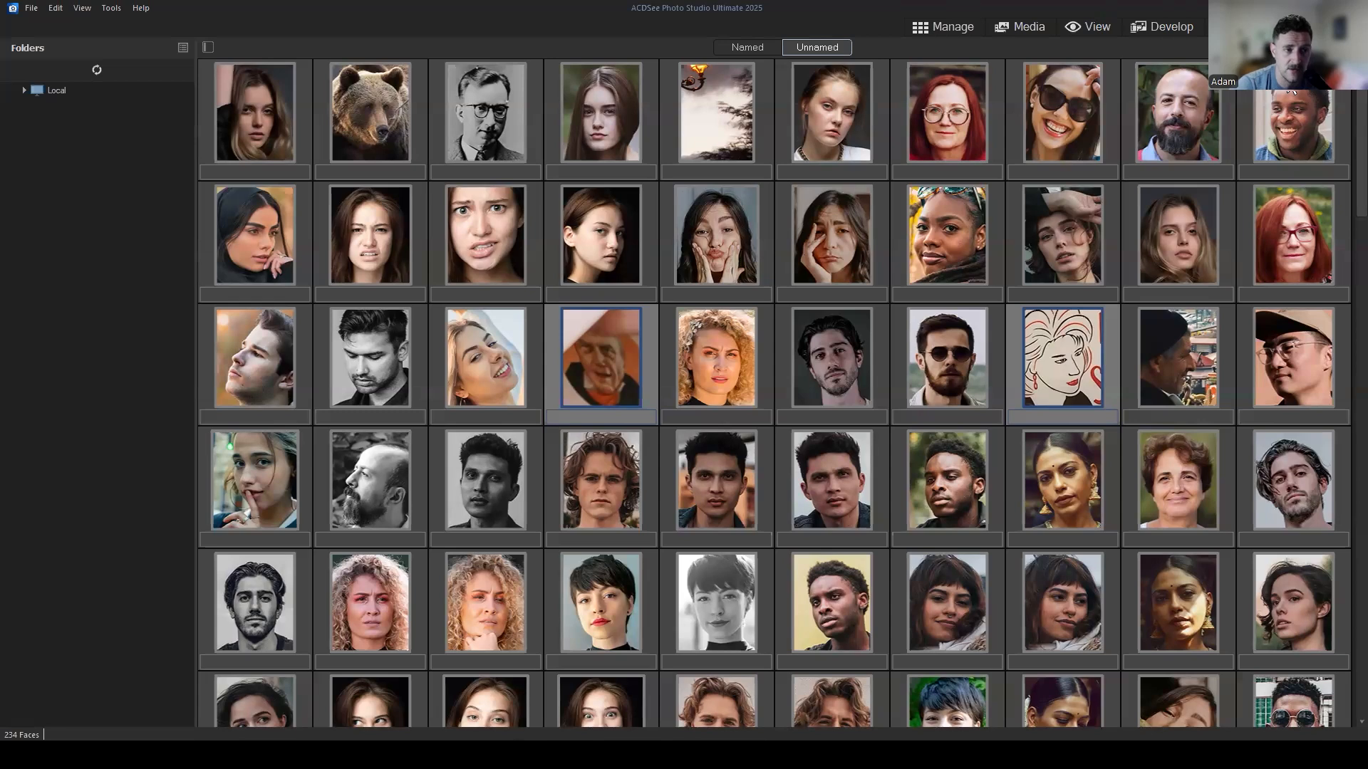
Show the unnamed faces in groups again, and check the list of named people before returning to the unnamed groups.
click(1285, 52)
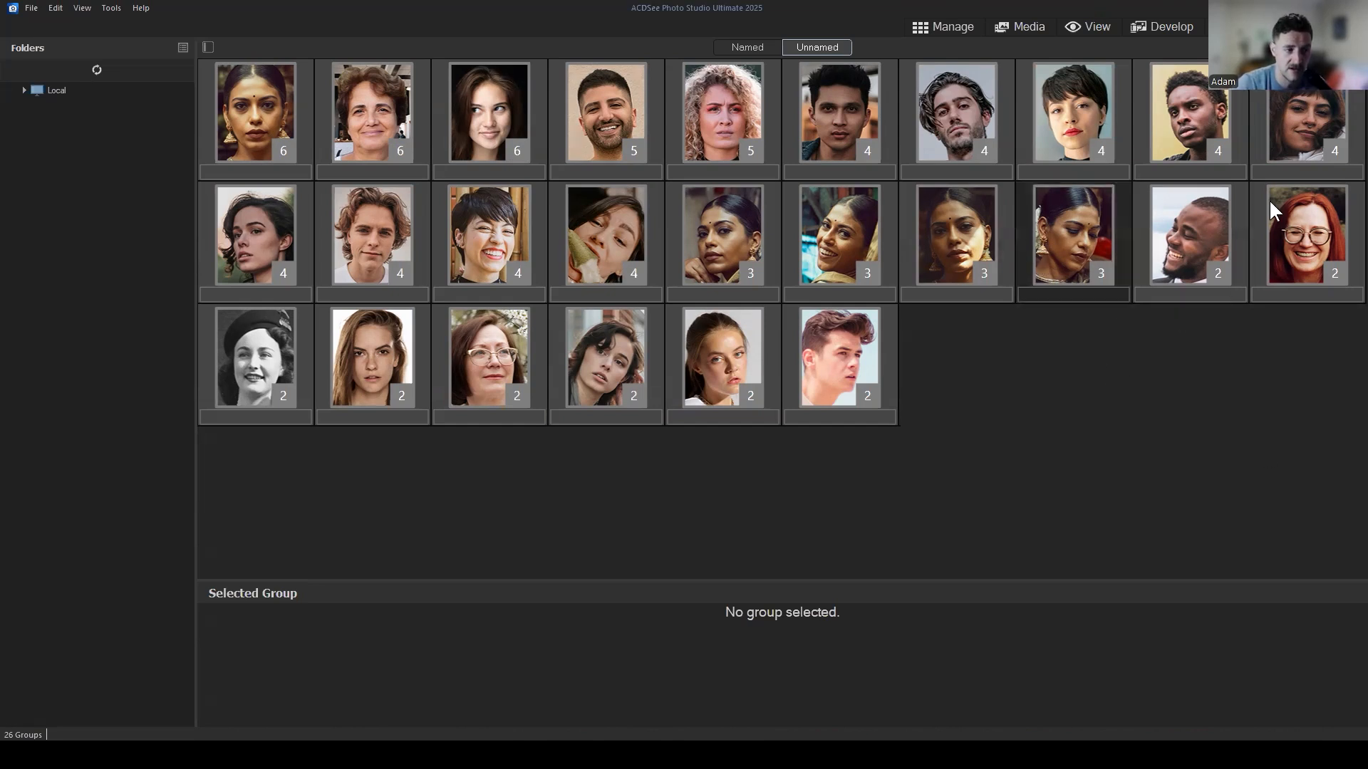
click(1236, 396)
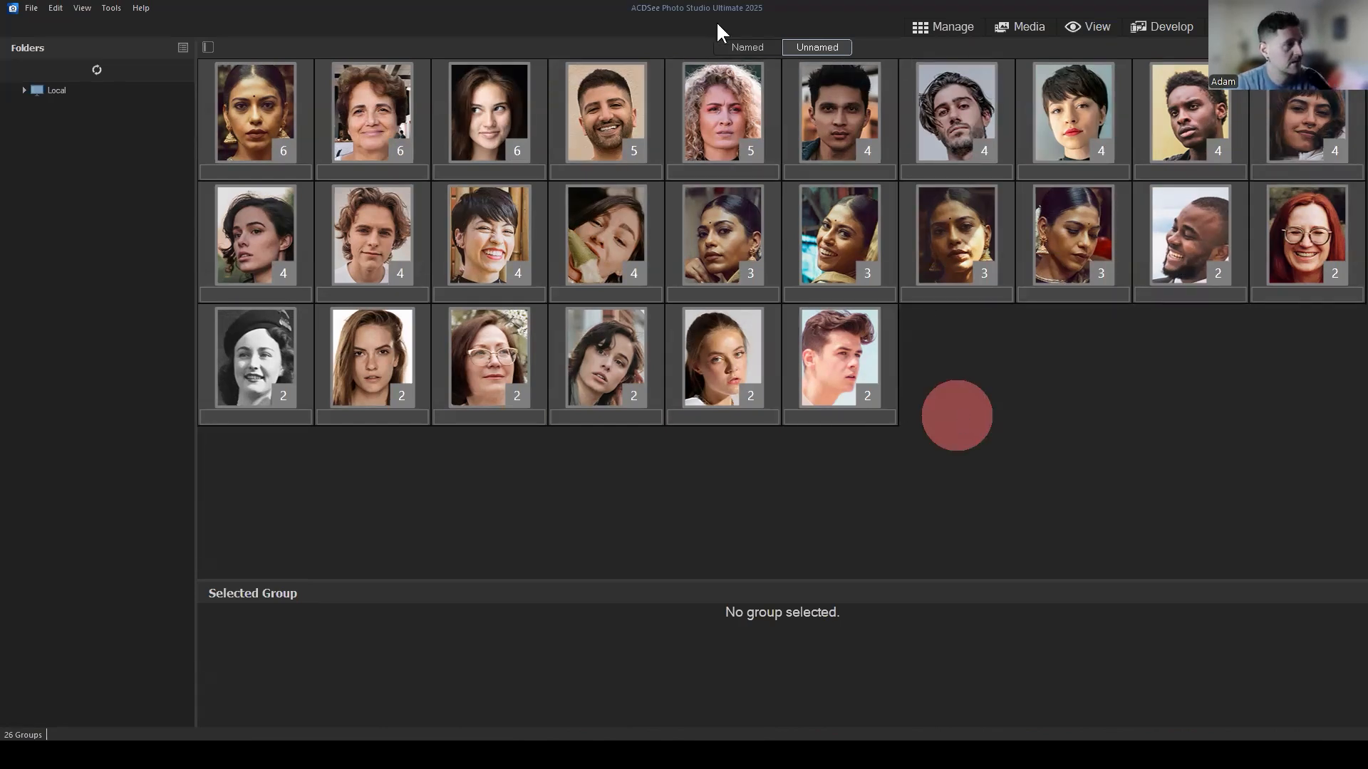
click(747, 47)
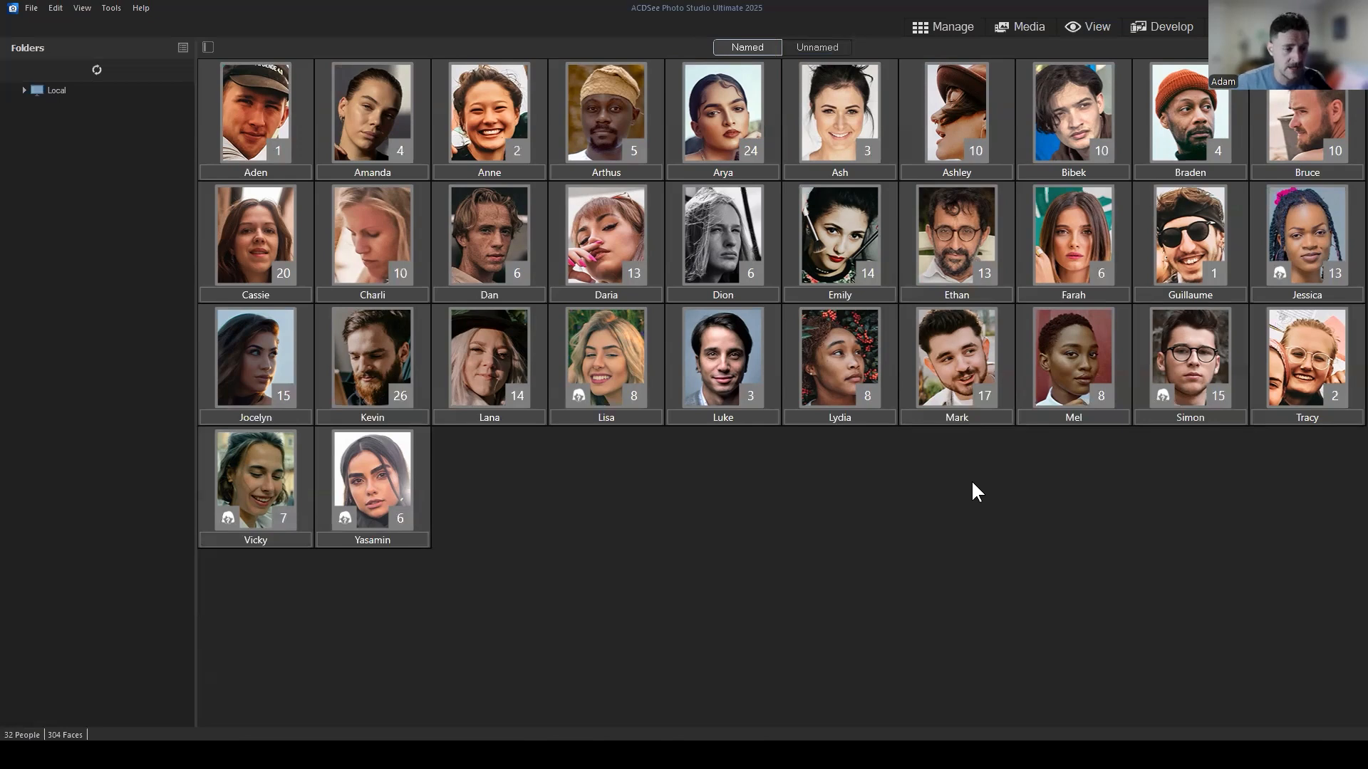
click(824, 42)
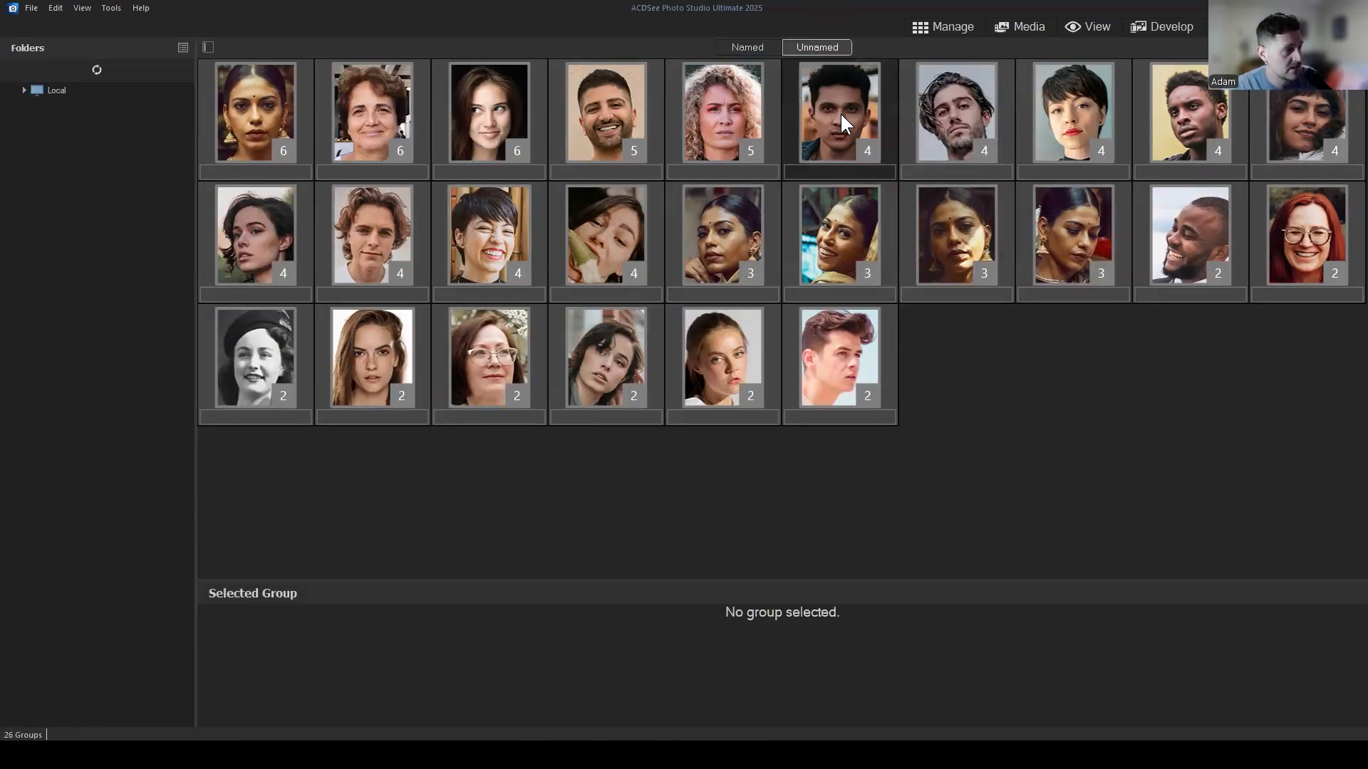
View the full photo behind the first unnamed four-face group, and return to Manage mode to show the Face Detection commands.
double_click(840, 112)
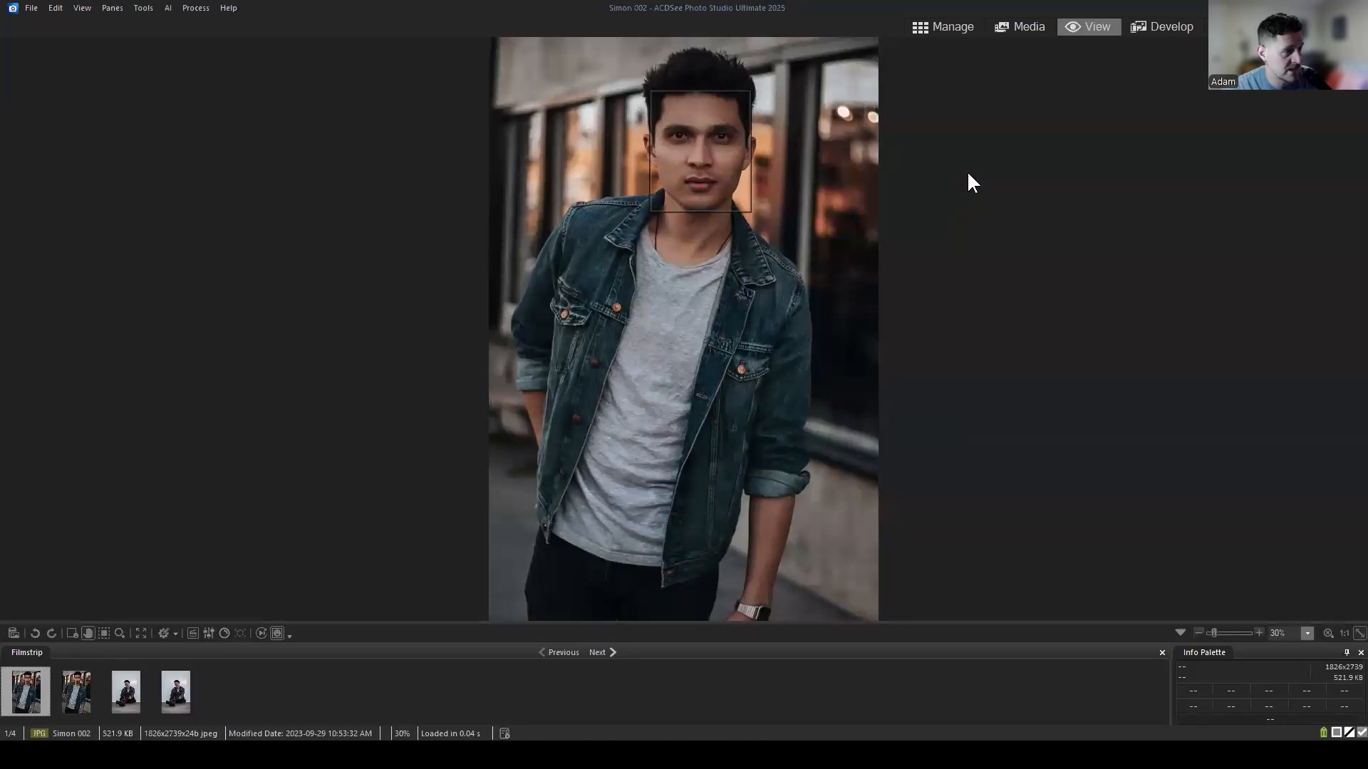
click(952, 28)
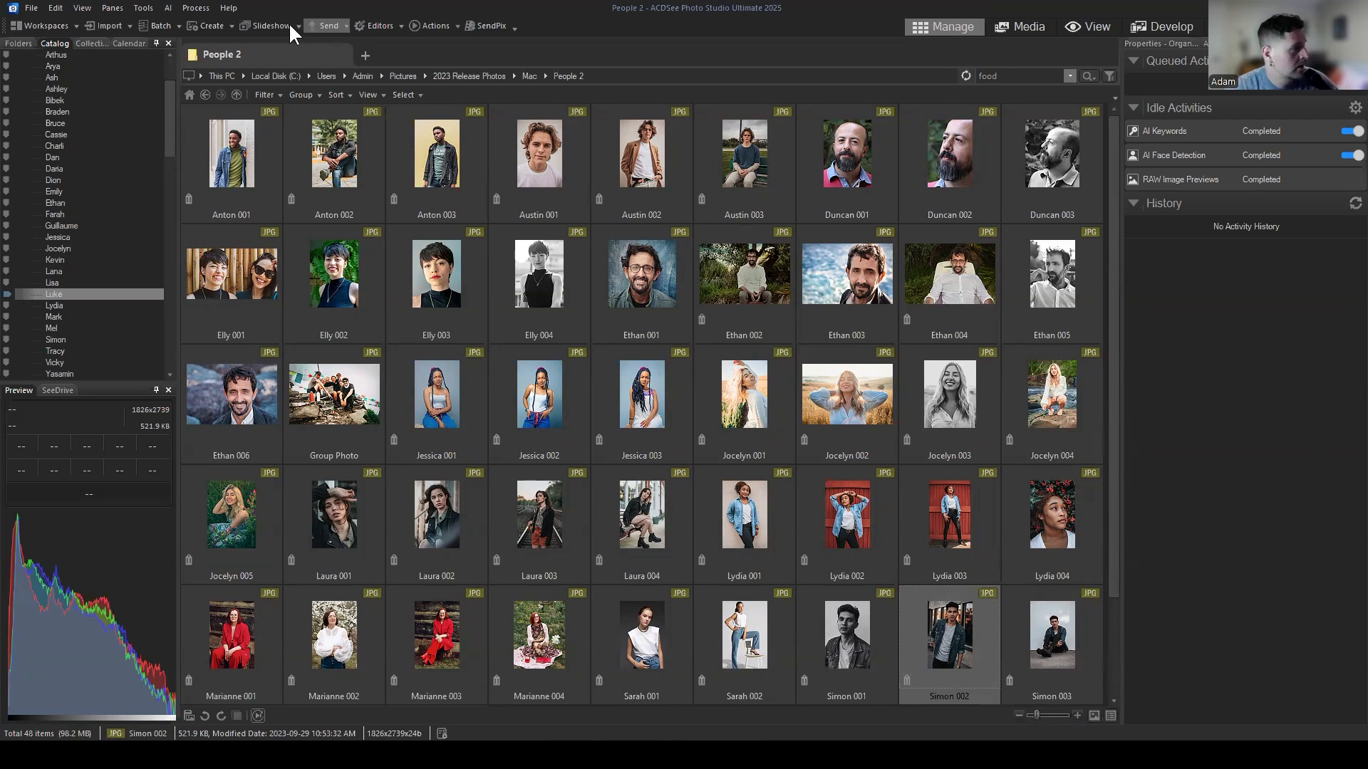
click(171, 8)
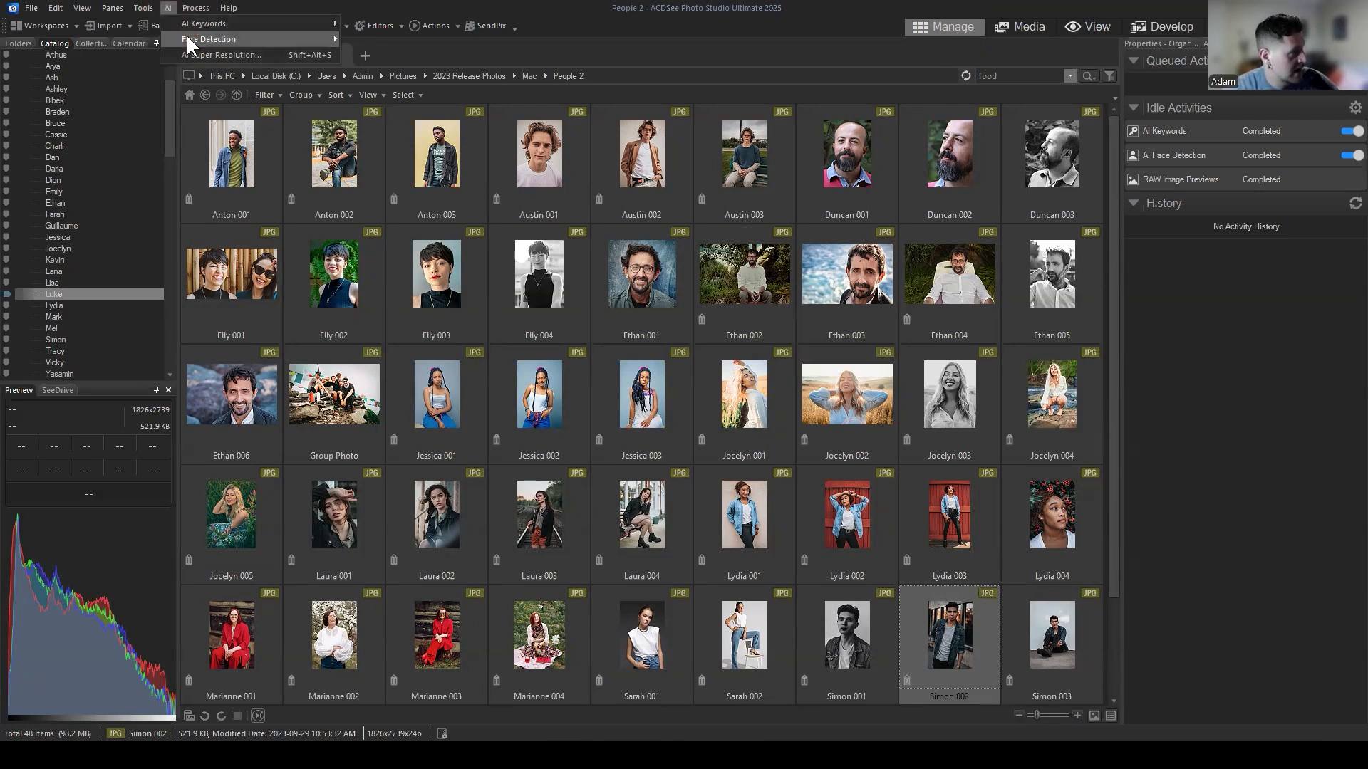
click(188, 39)
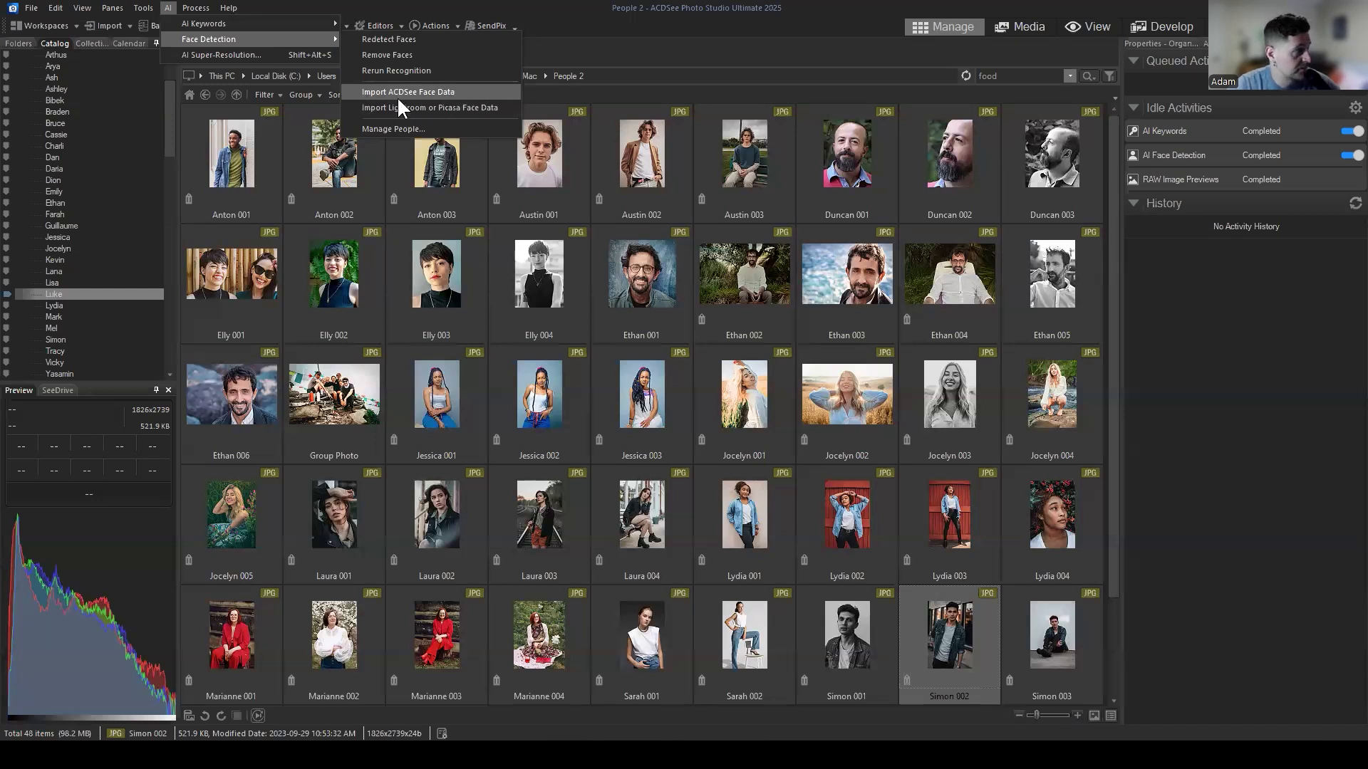
Open the Catalog Files dialog, examine its options for importing face data, and cancel without cataloging.
mouse_move(144, 8)
mouse_move(220, 269)
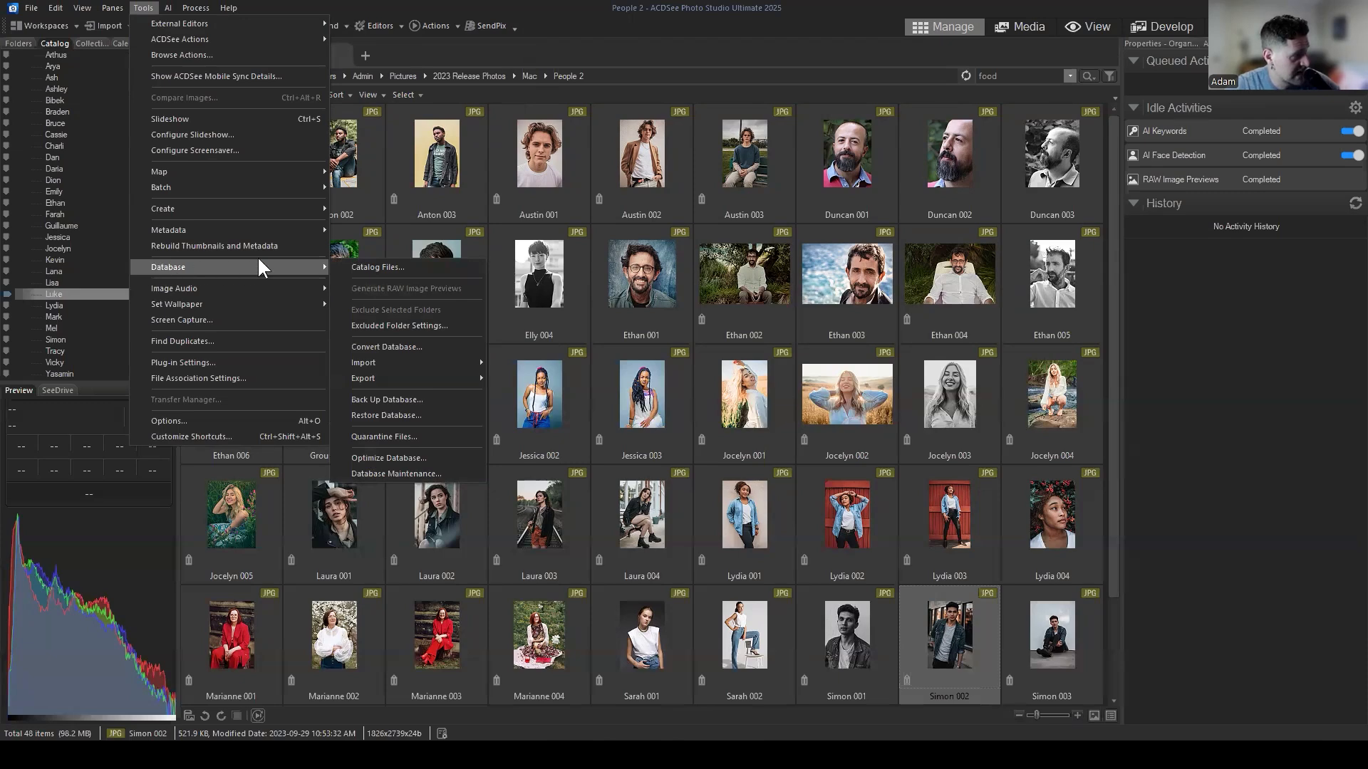
click(372, 265)
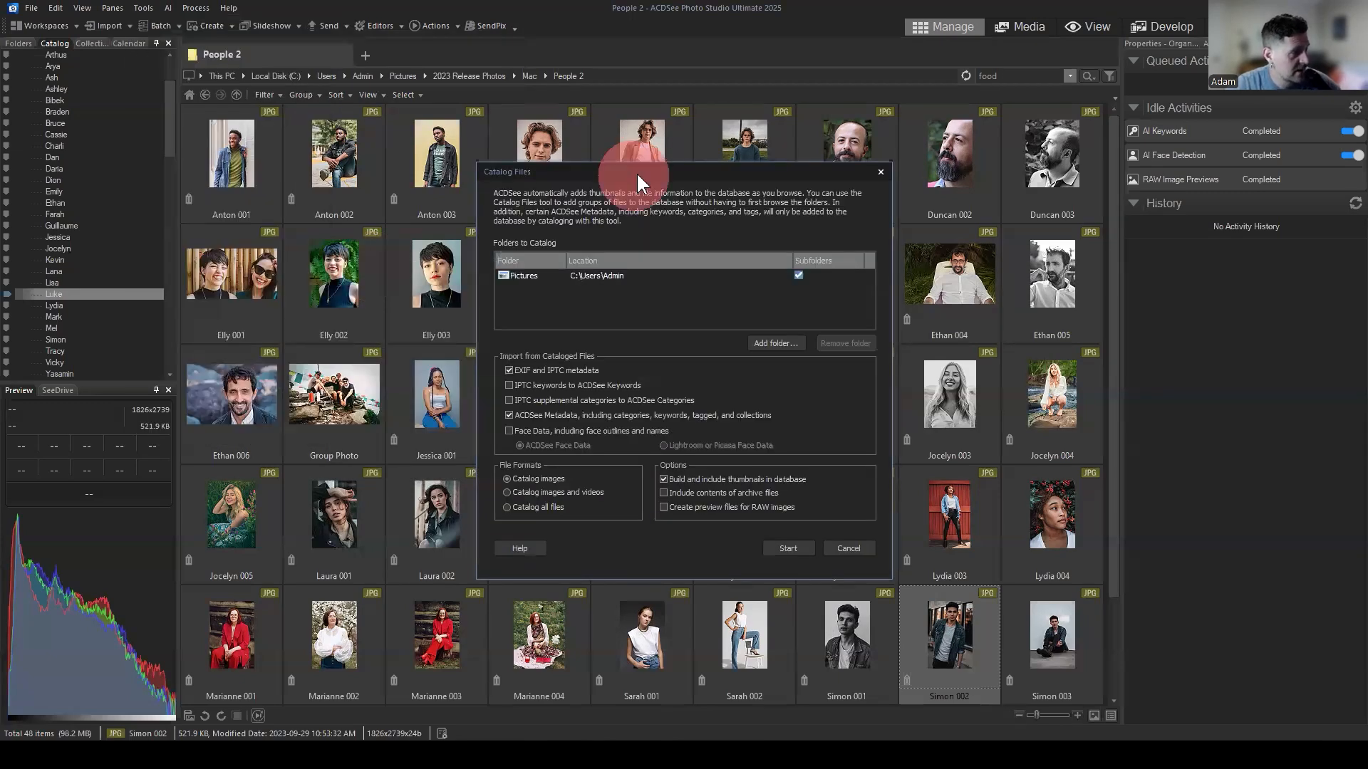
drag(635, 172, 634, 54)
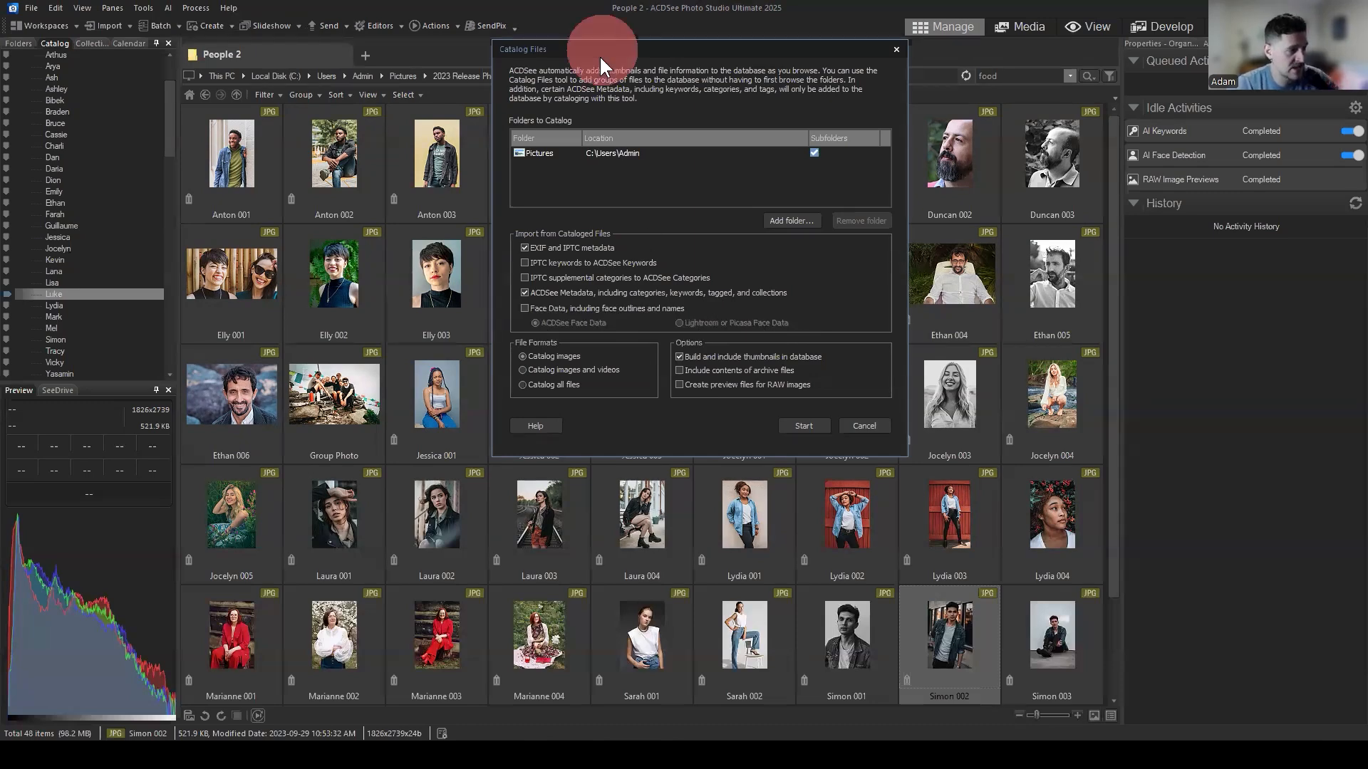
drag(600, 54, 618, 139)
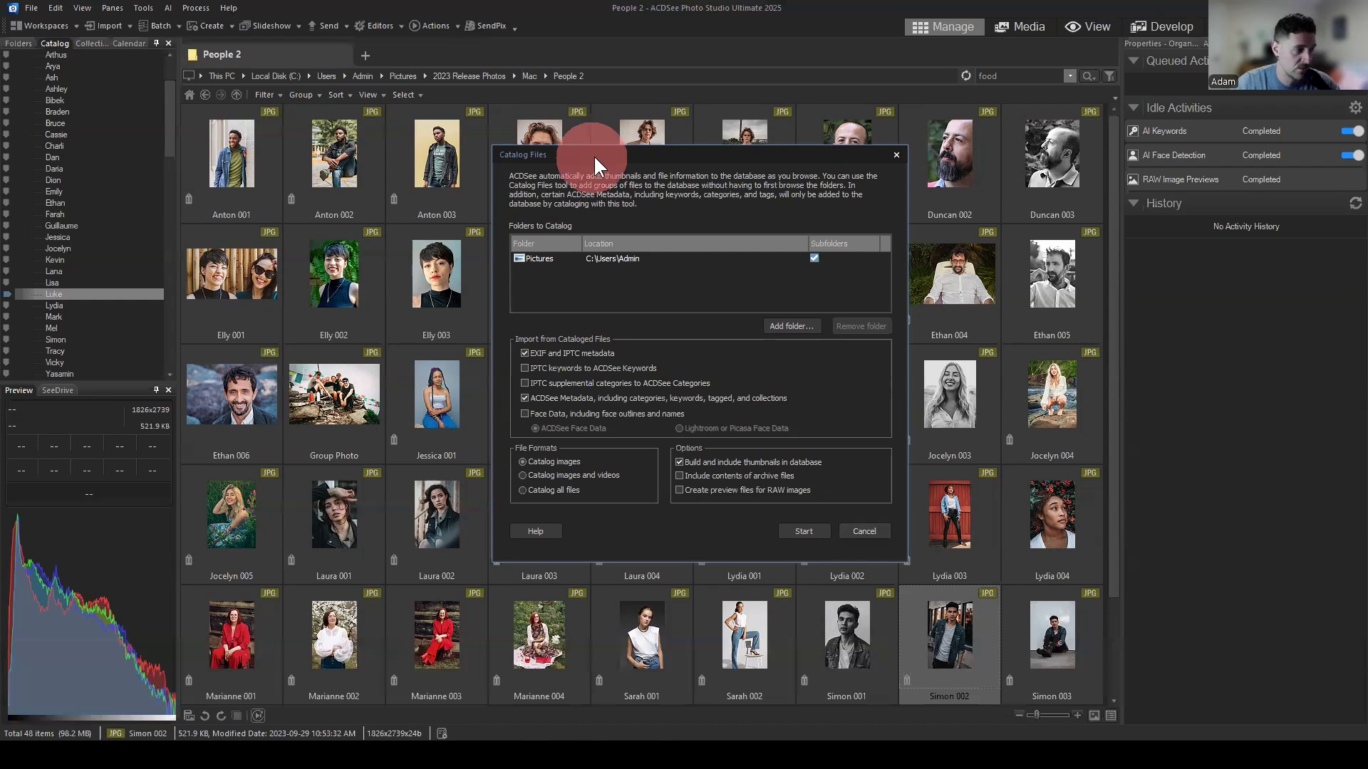
drag(593, 156, 573, 168)
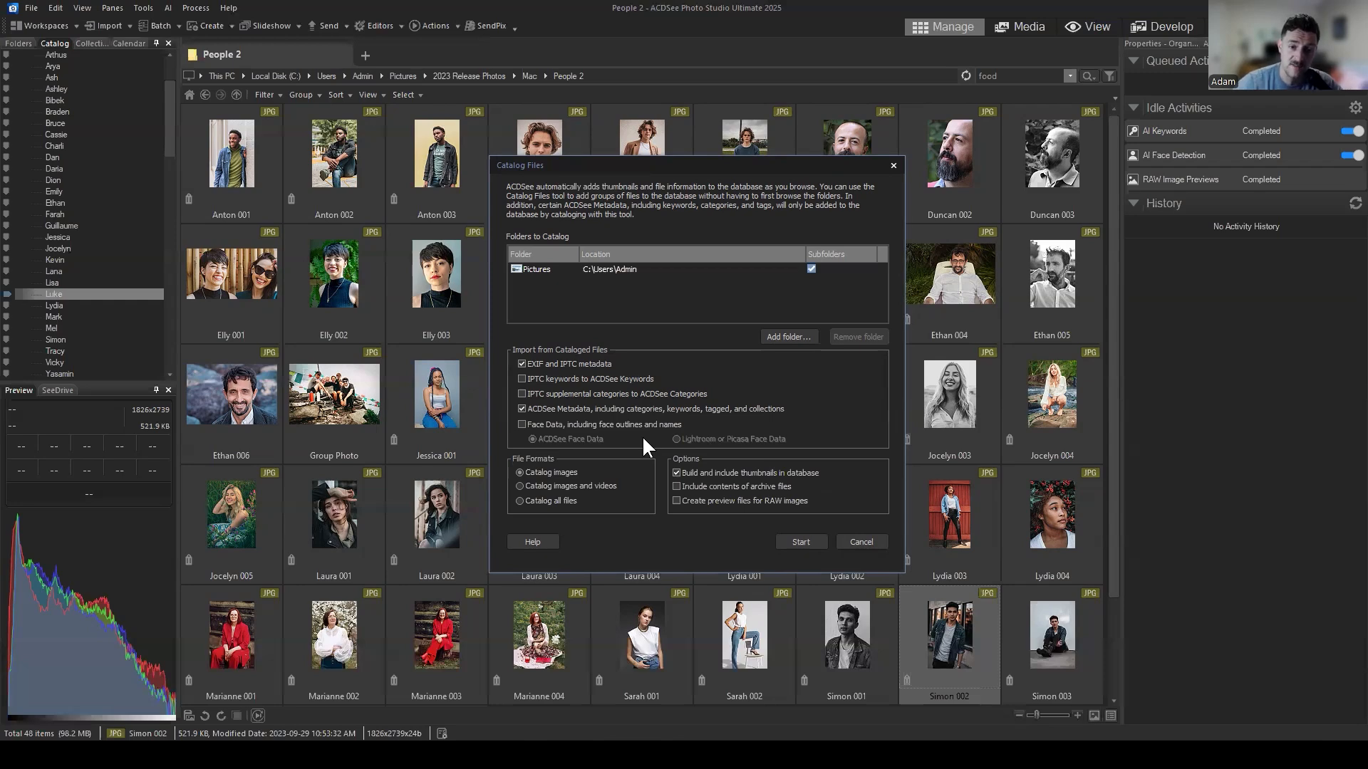
click(862, 541)
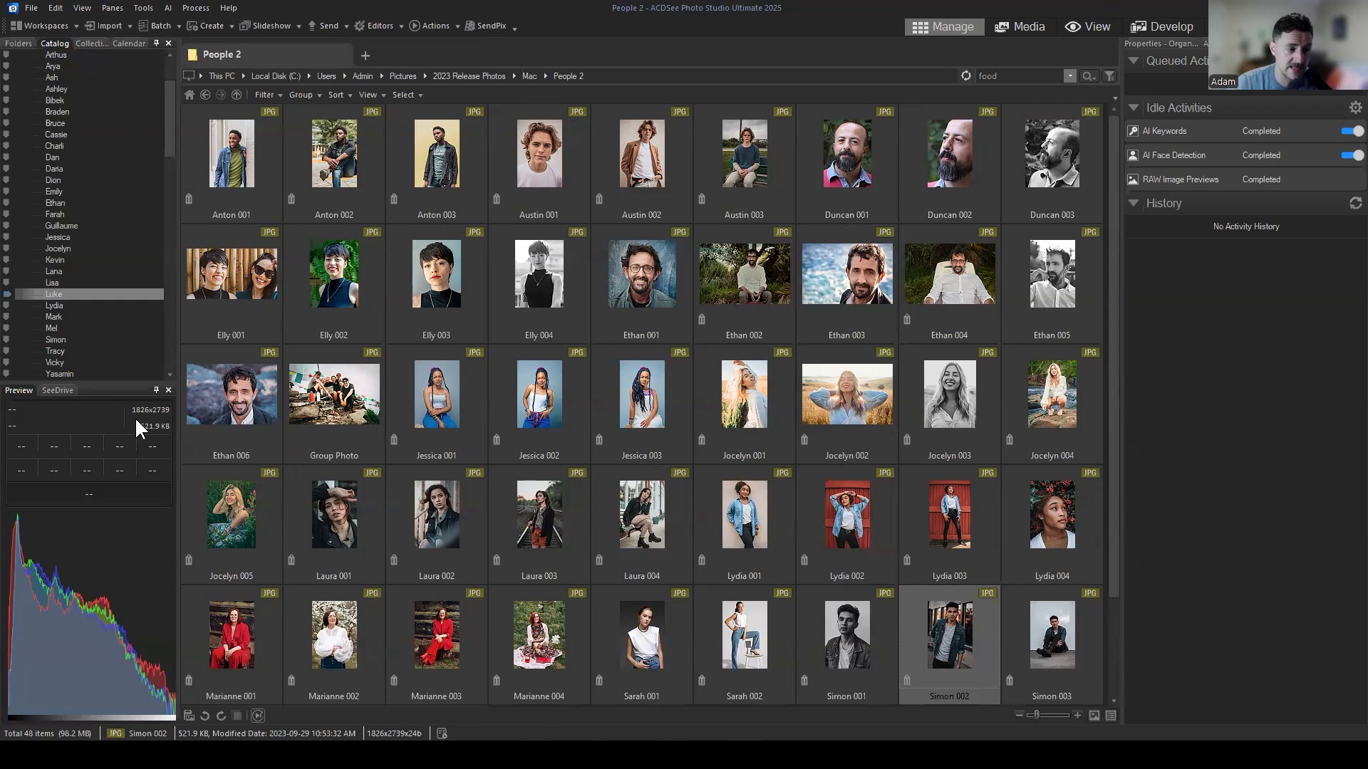
Return to the people overview and list the named people instead of the unnamed groups.
scroll(100, 148, up, 3)
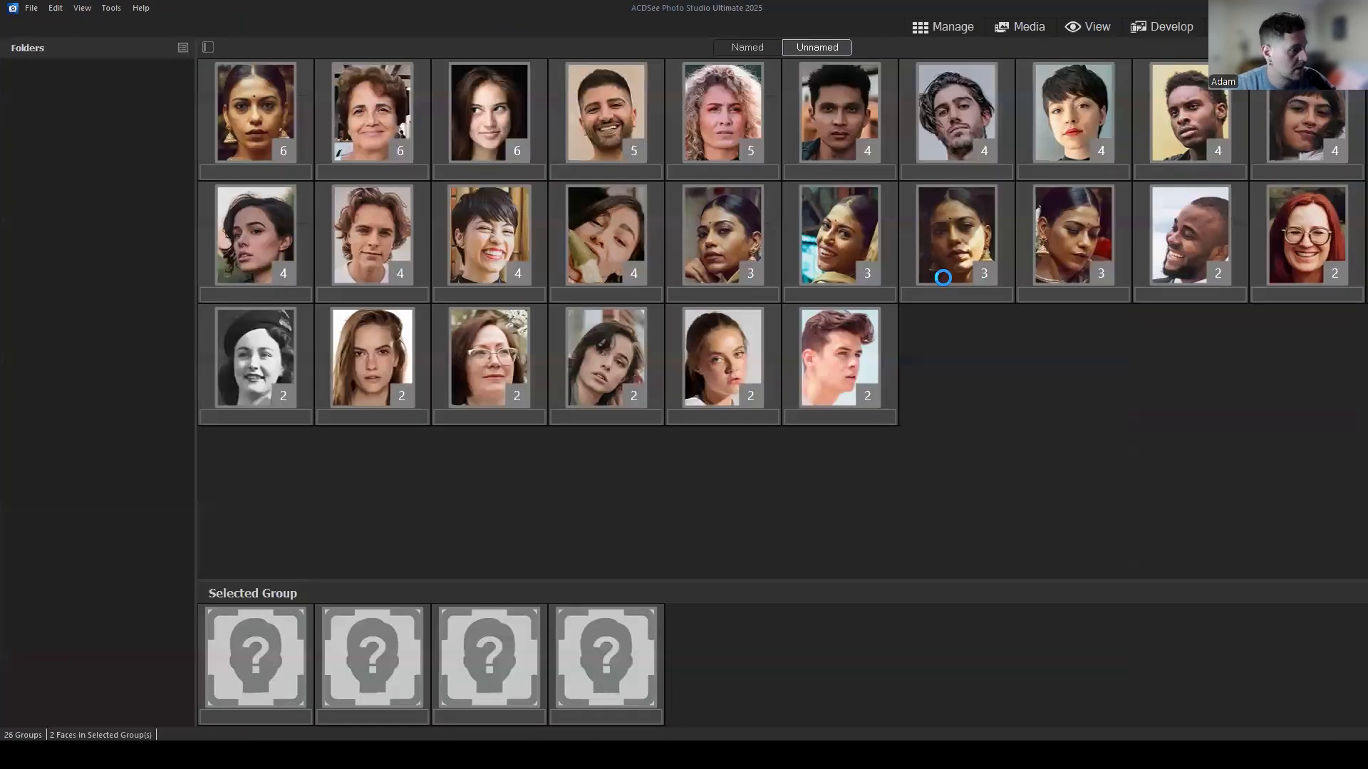
click(1001, 492)
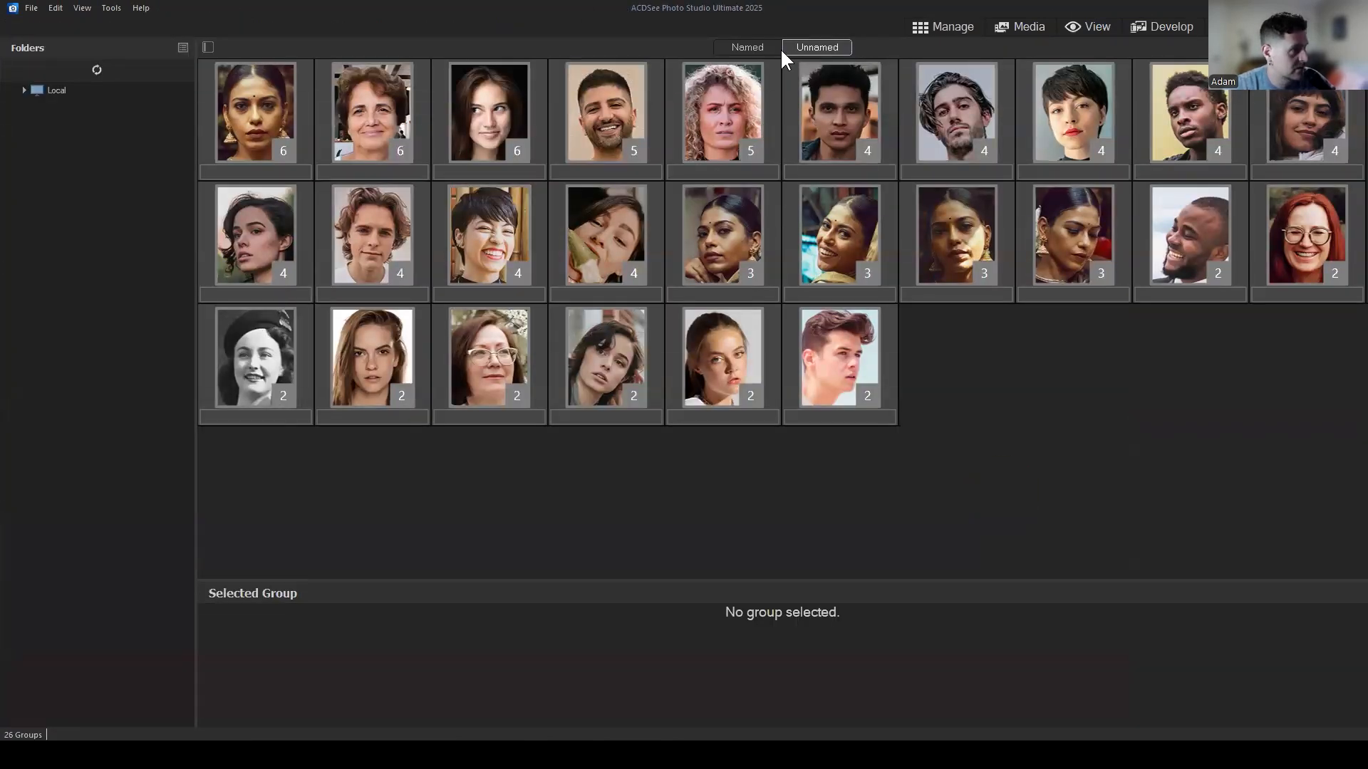
click(760, 46)
click(728, 461)
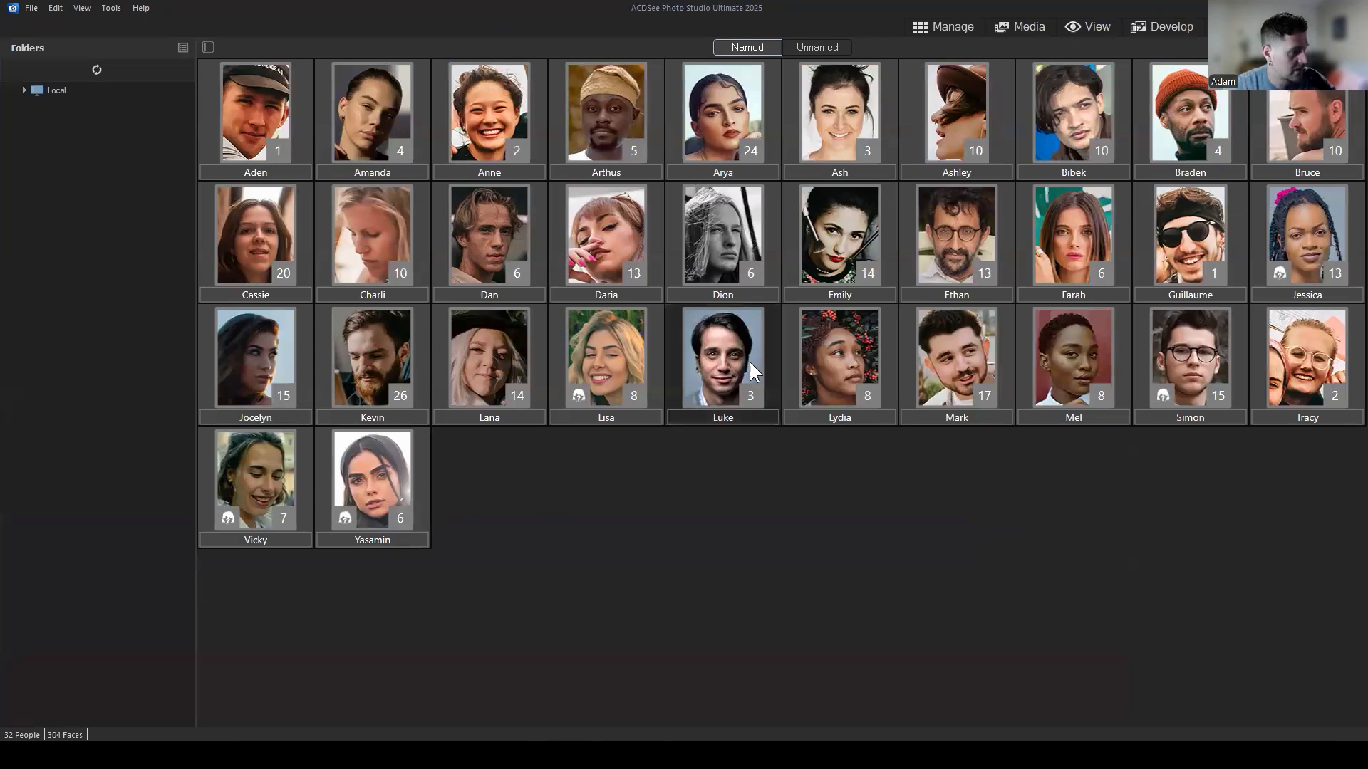
Try the name suggestions for the dark-haired man with three faces using different first letters, and pick his existing name again.
click(729, 364)
click(754, 415)
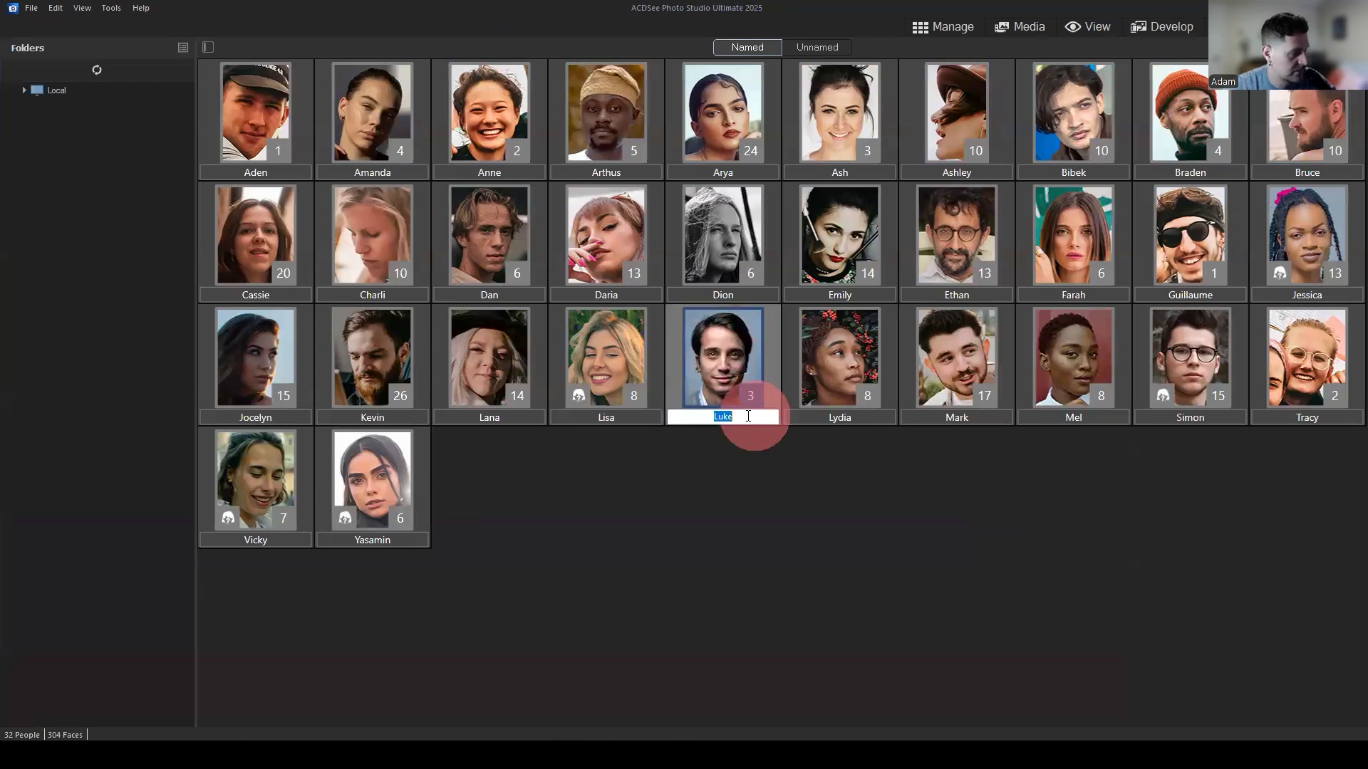
text(a)
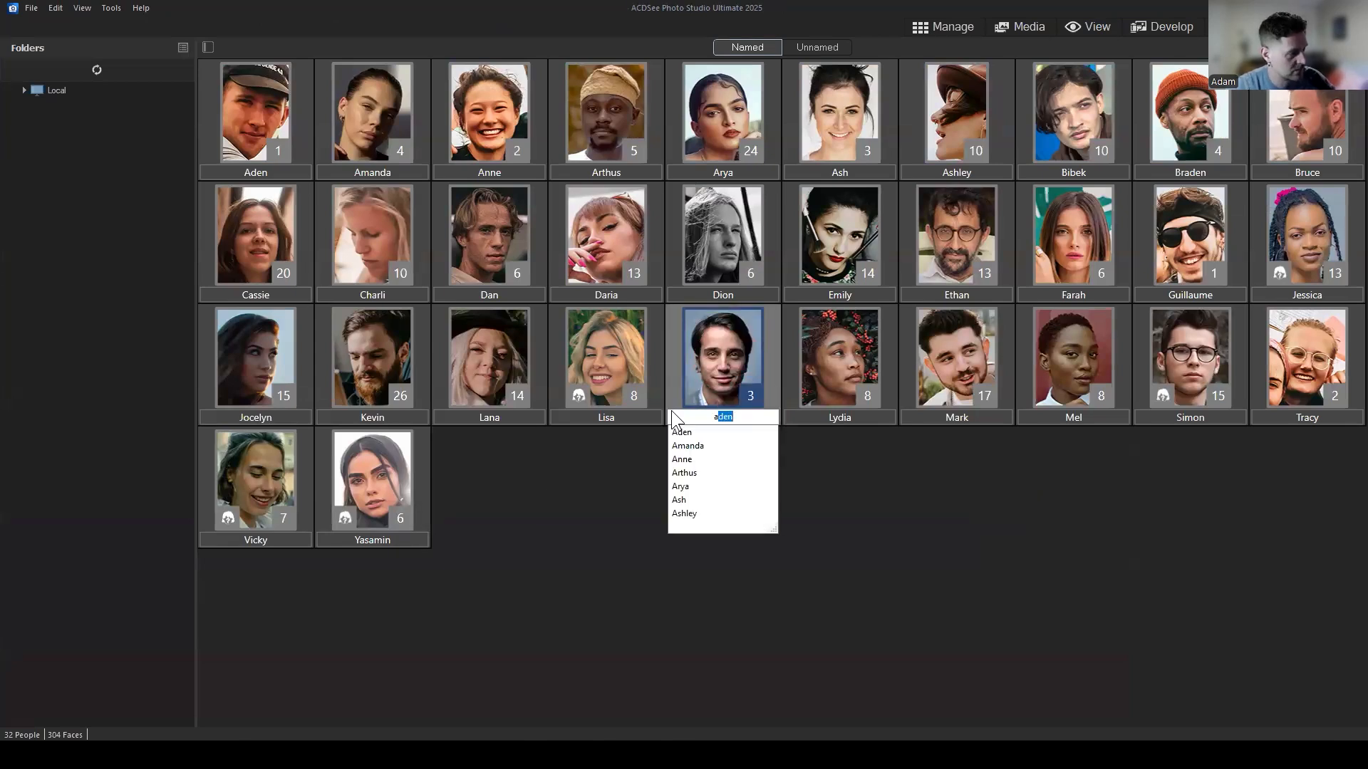
key(BackSpace)
key(BackSpace)
text(lu)
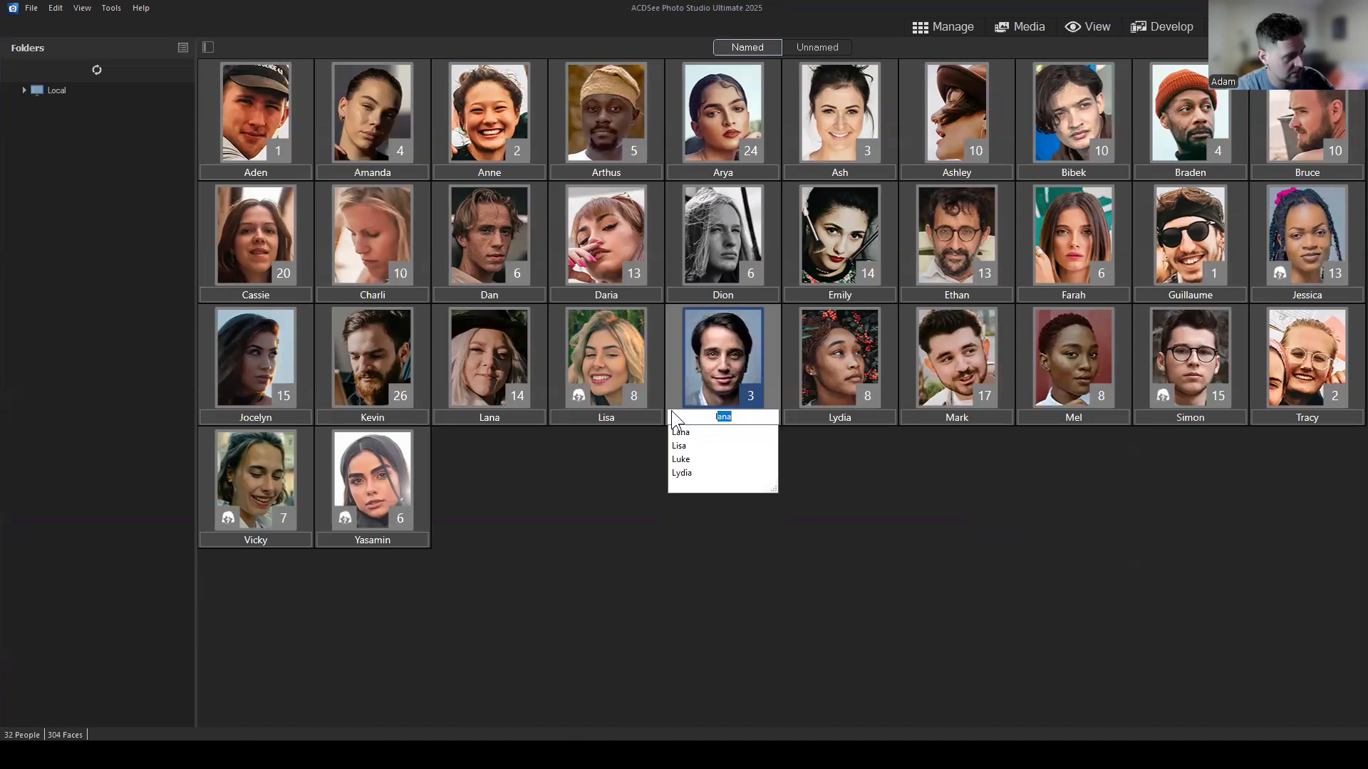
key(BackSpace)
key(BackSpace)
key(BackSpace)
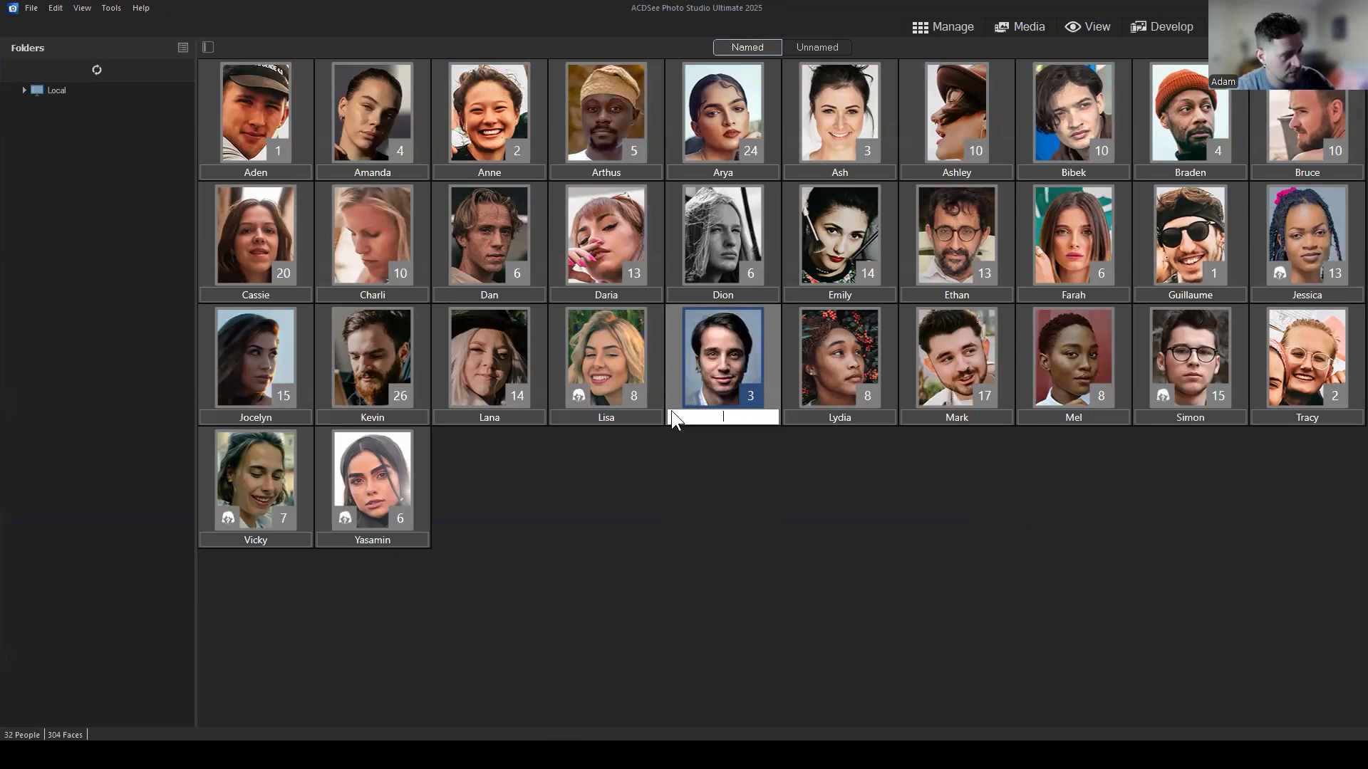
text(lana)
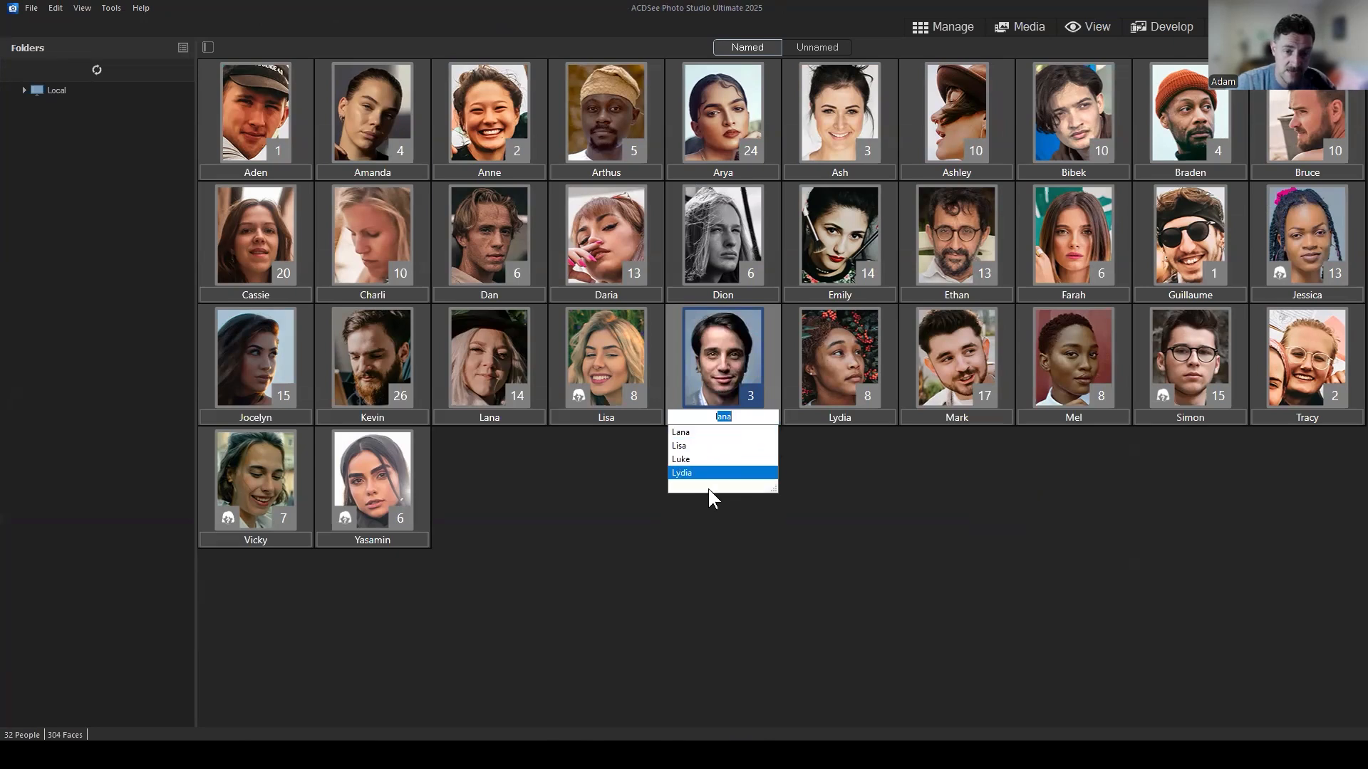
drag(749, 414, 678, 415)
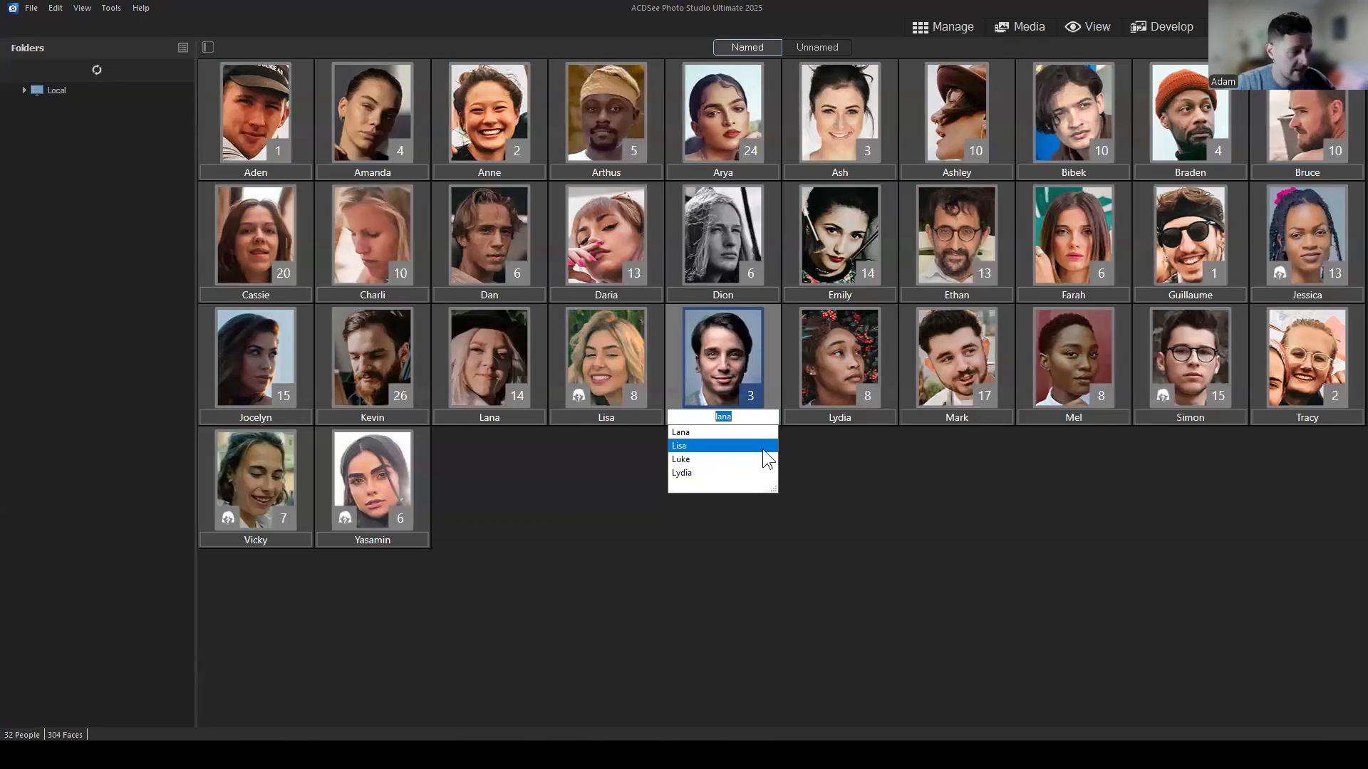
click(689, 460)
click(921, 502)
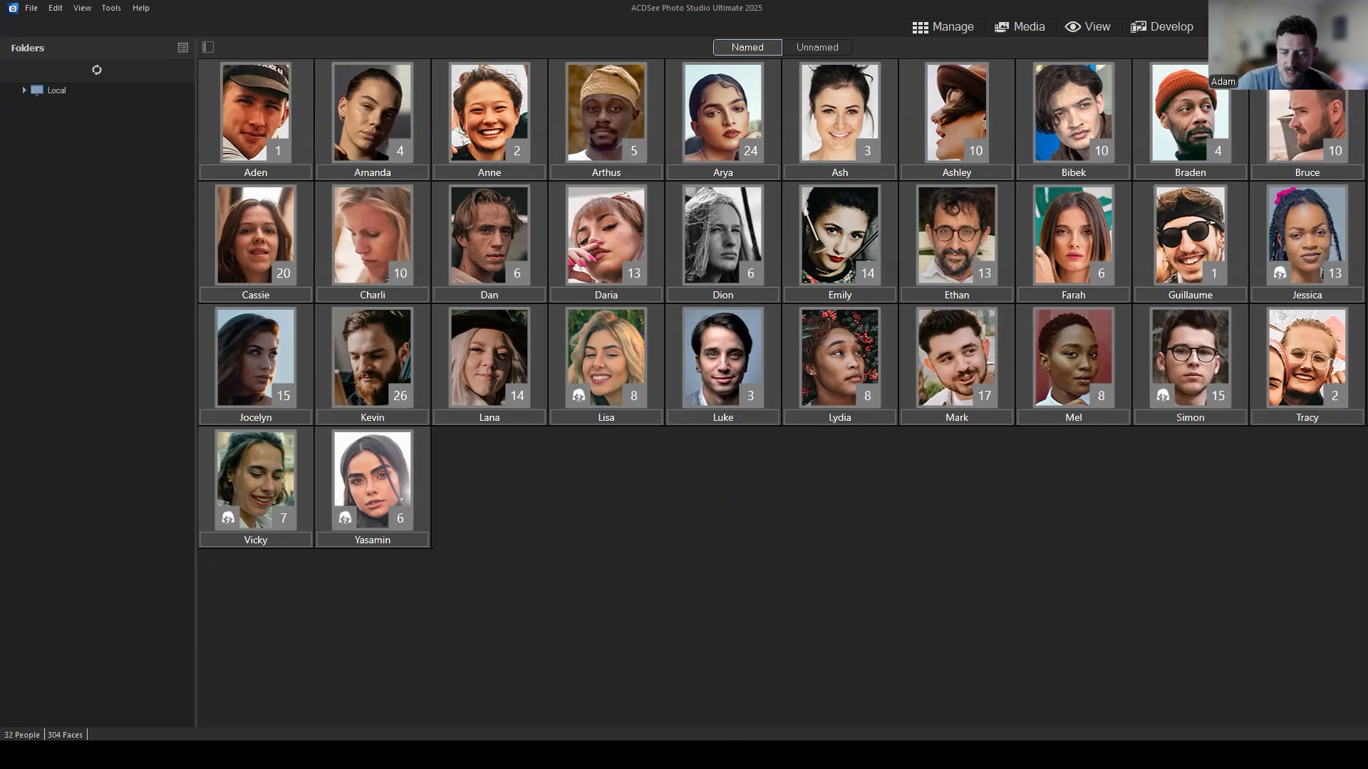
click(945, 634)
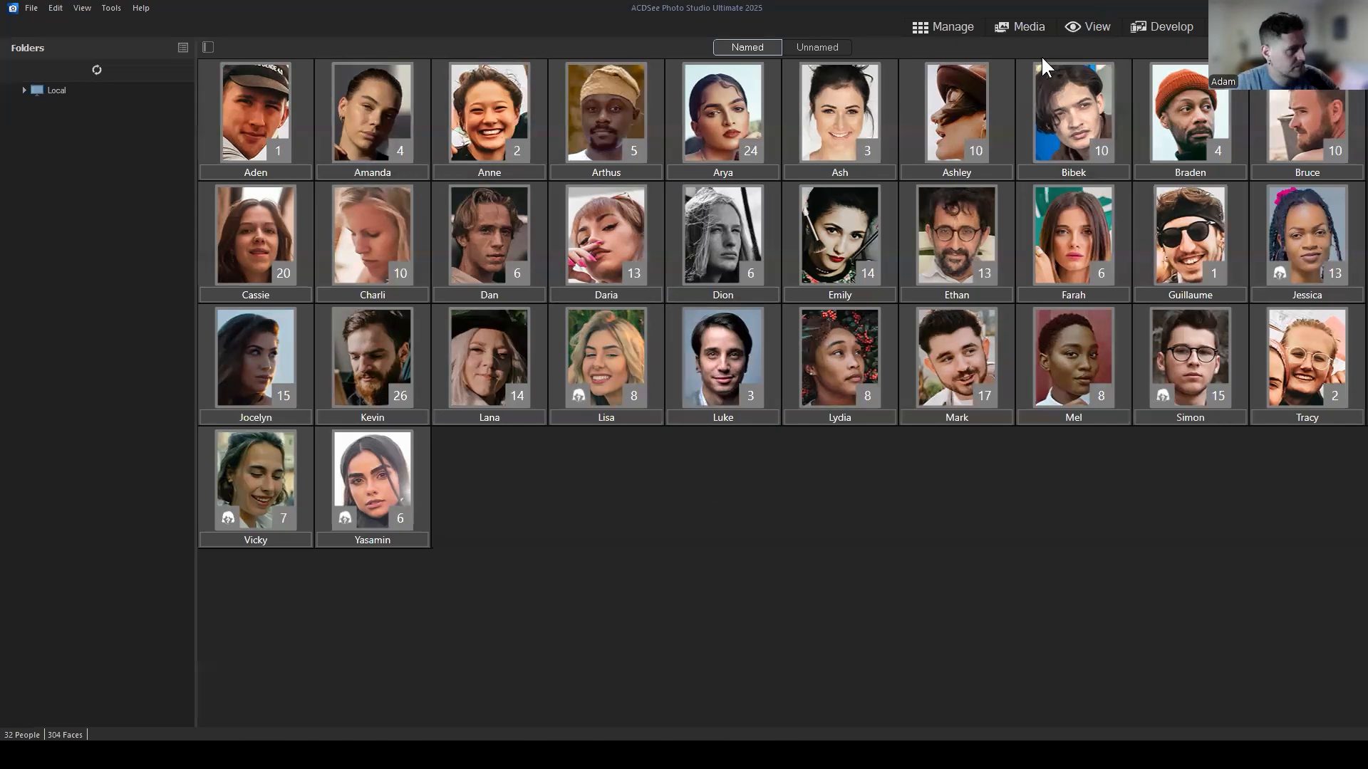
Return to Manage mode, select the group photo in the People 2 folder, and remove its detected faces.
click(967, 32)
click(862, 515)
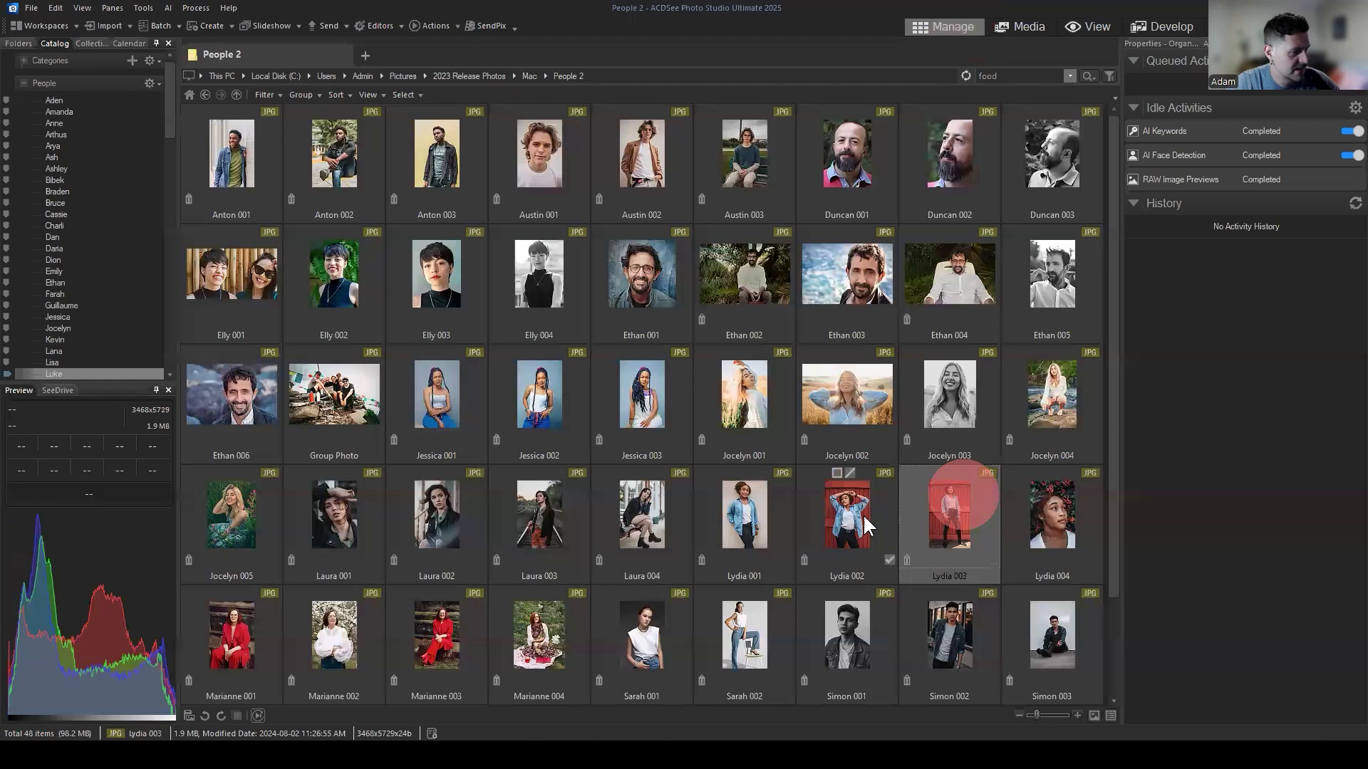
click(877, 370)
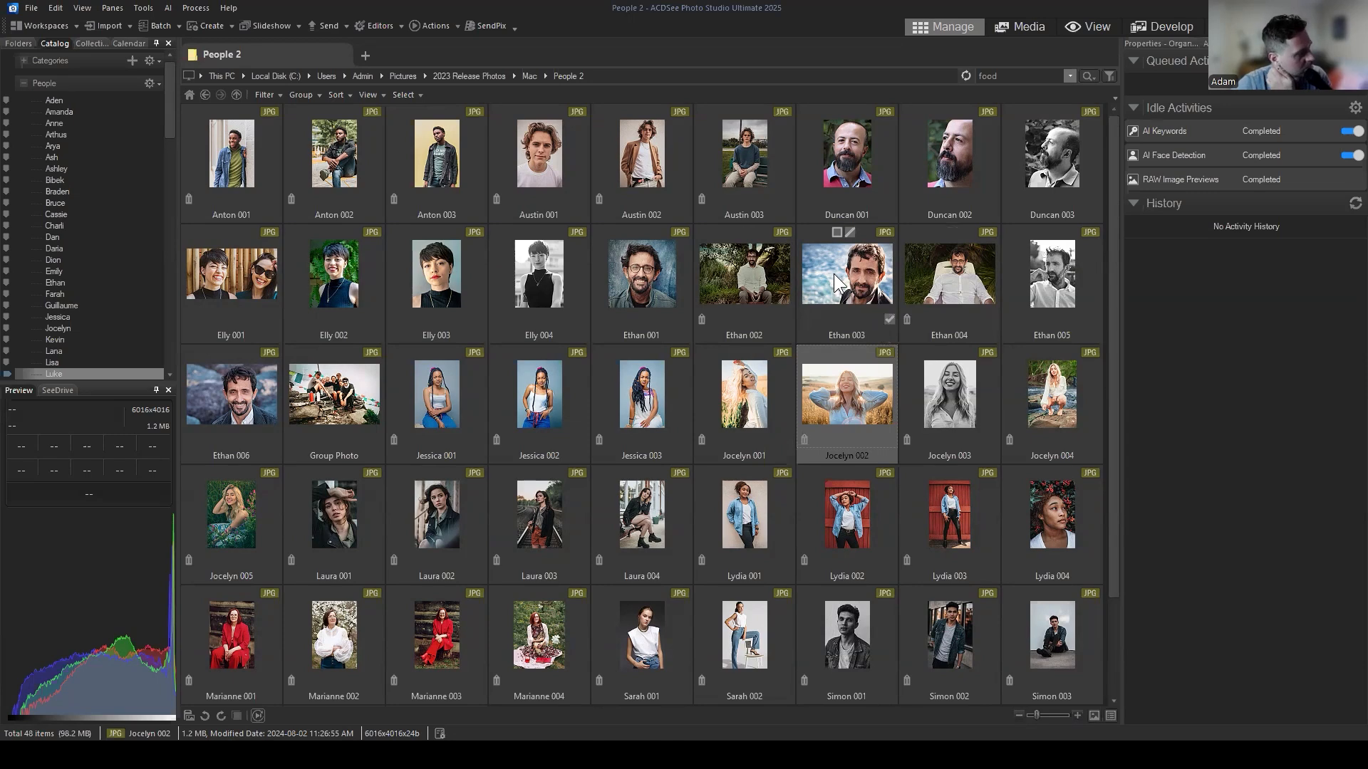
scroll(477, 503, down, 1)
click(301, 285)
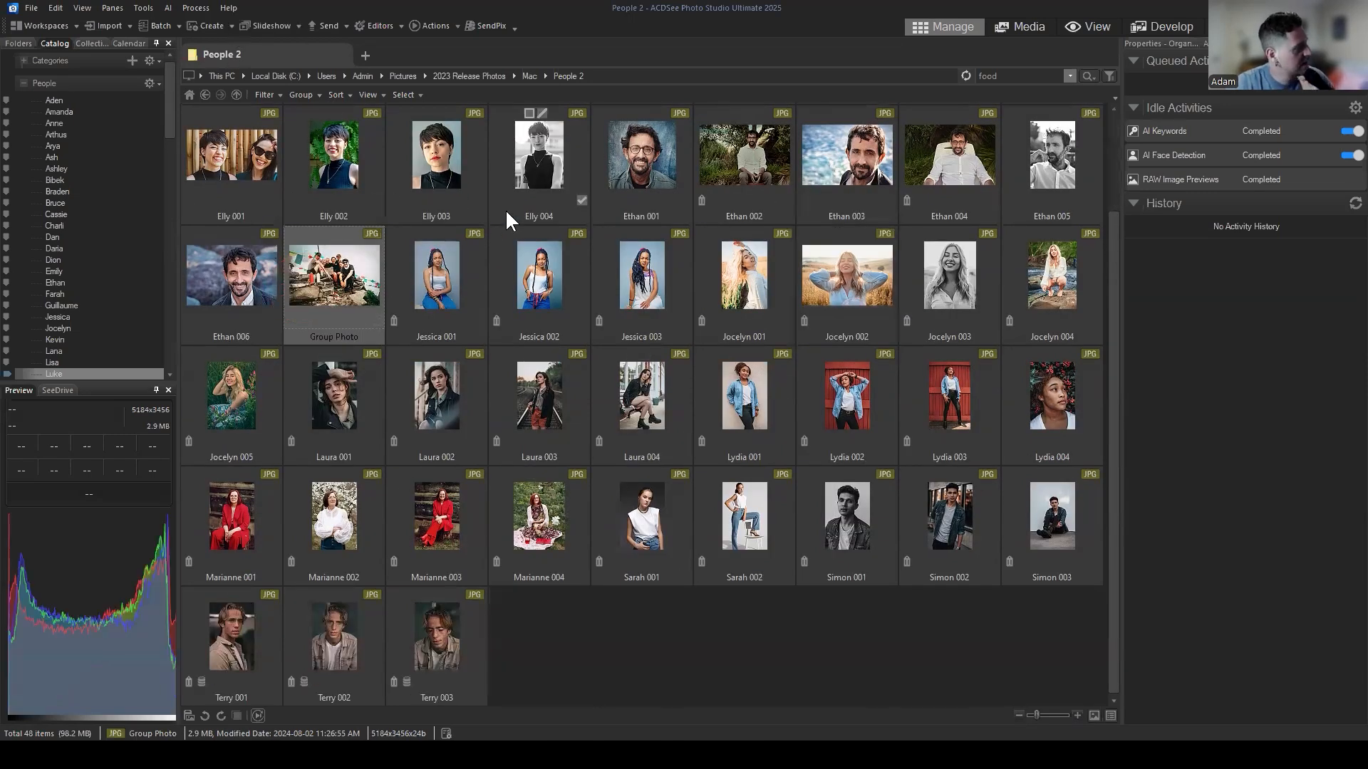
click(167, 8)
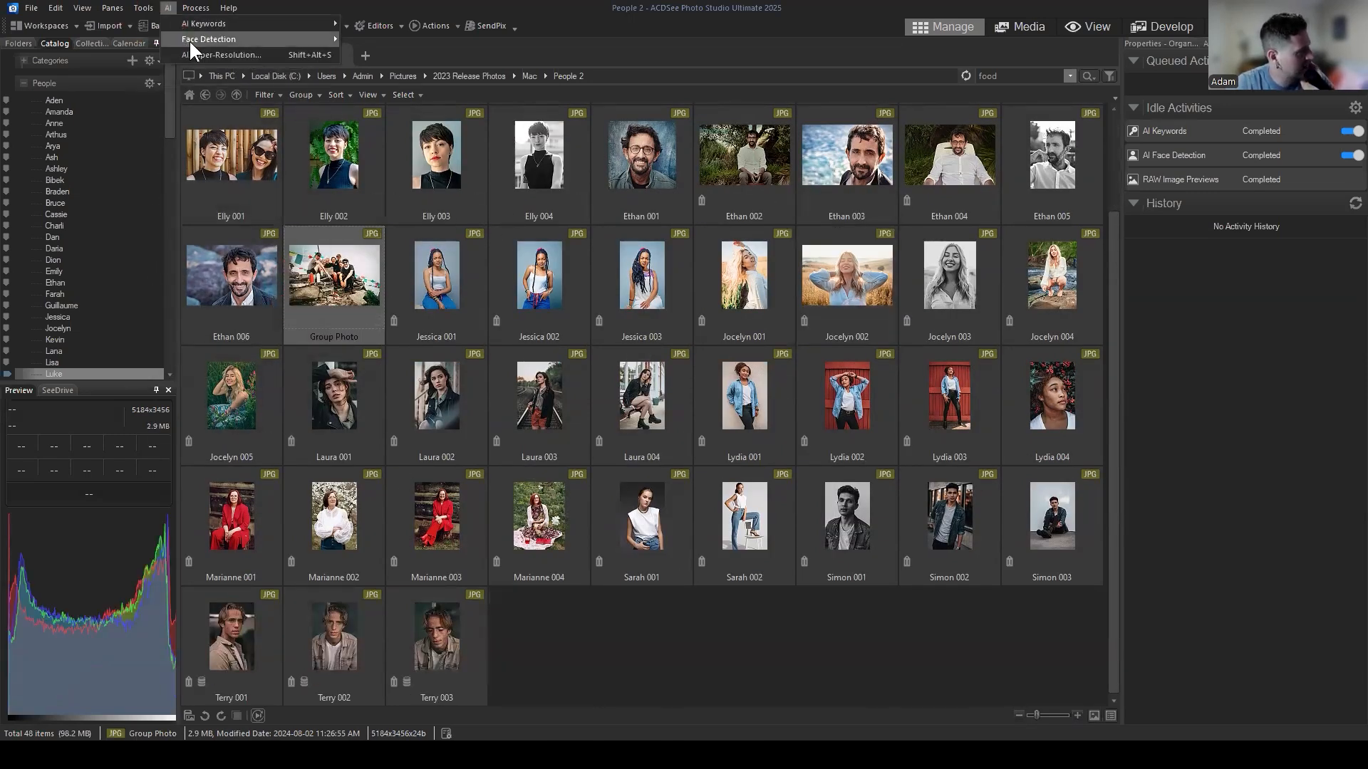
click(192, 37)
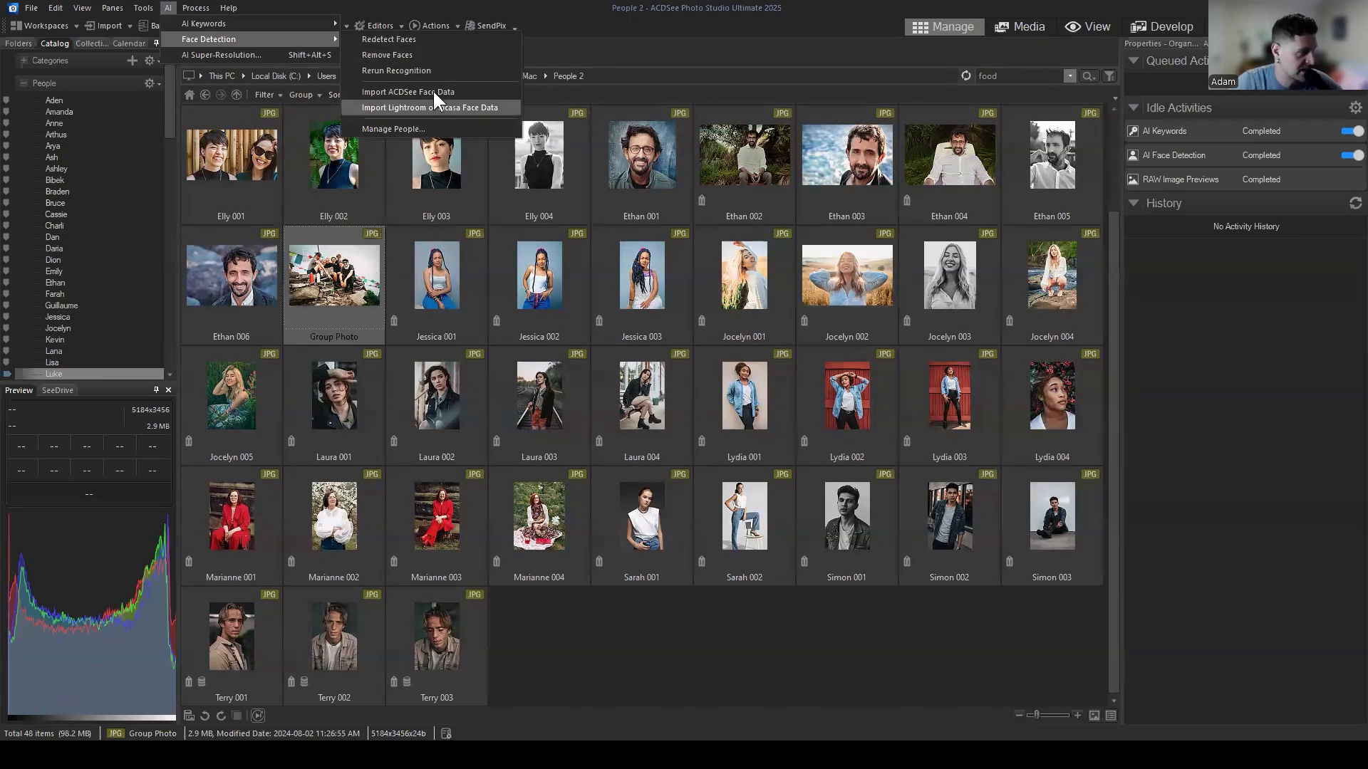
click(395, 54)
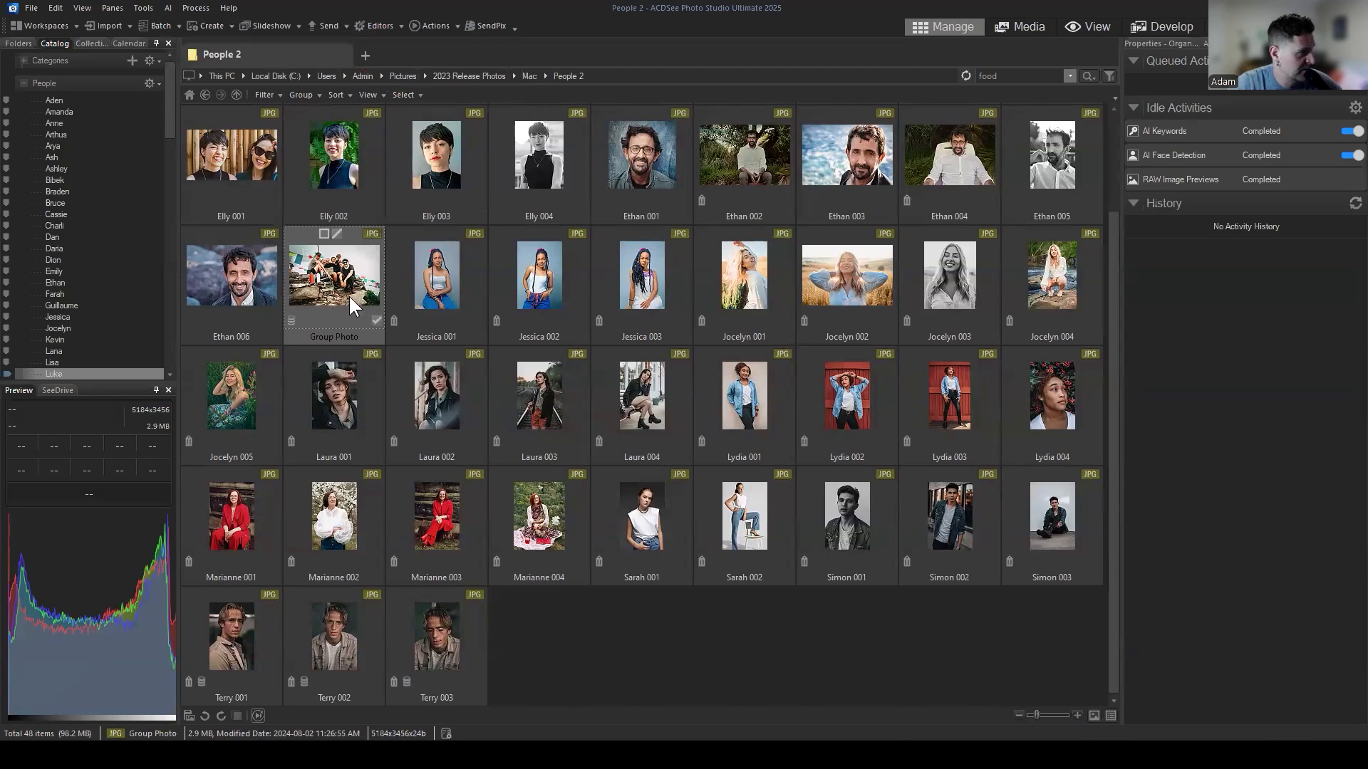
View the group photo full size to check it for face tags, and return to the folder thumbnails.
click(1095, 26)
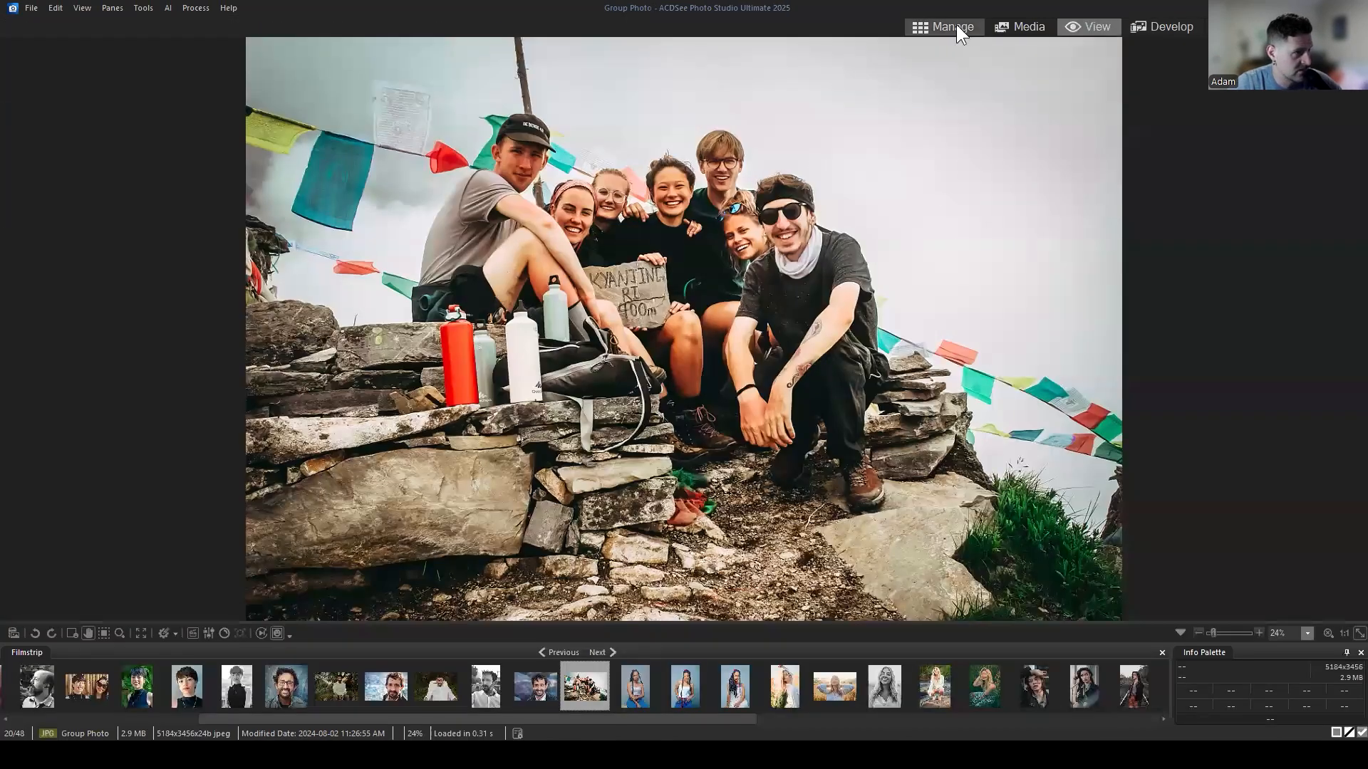
click(956, 27)
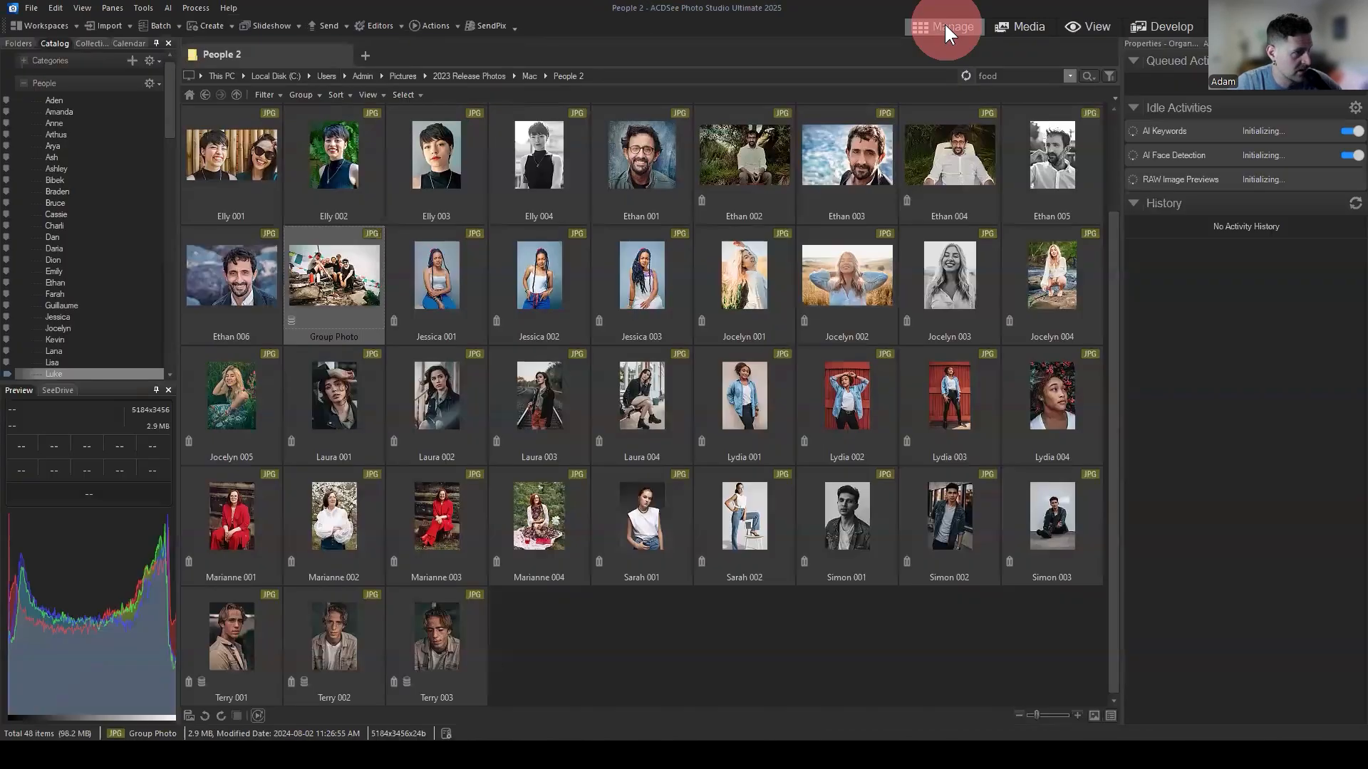
click(344, 274)
click(445, 275)
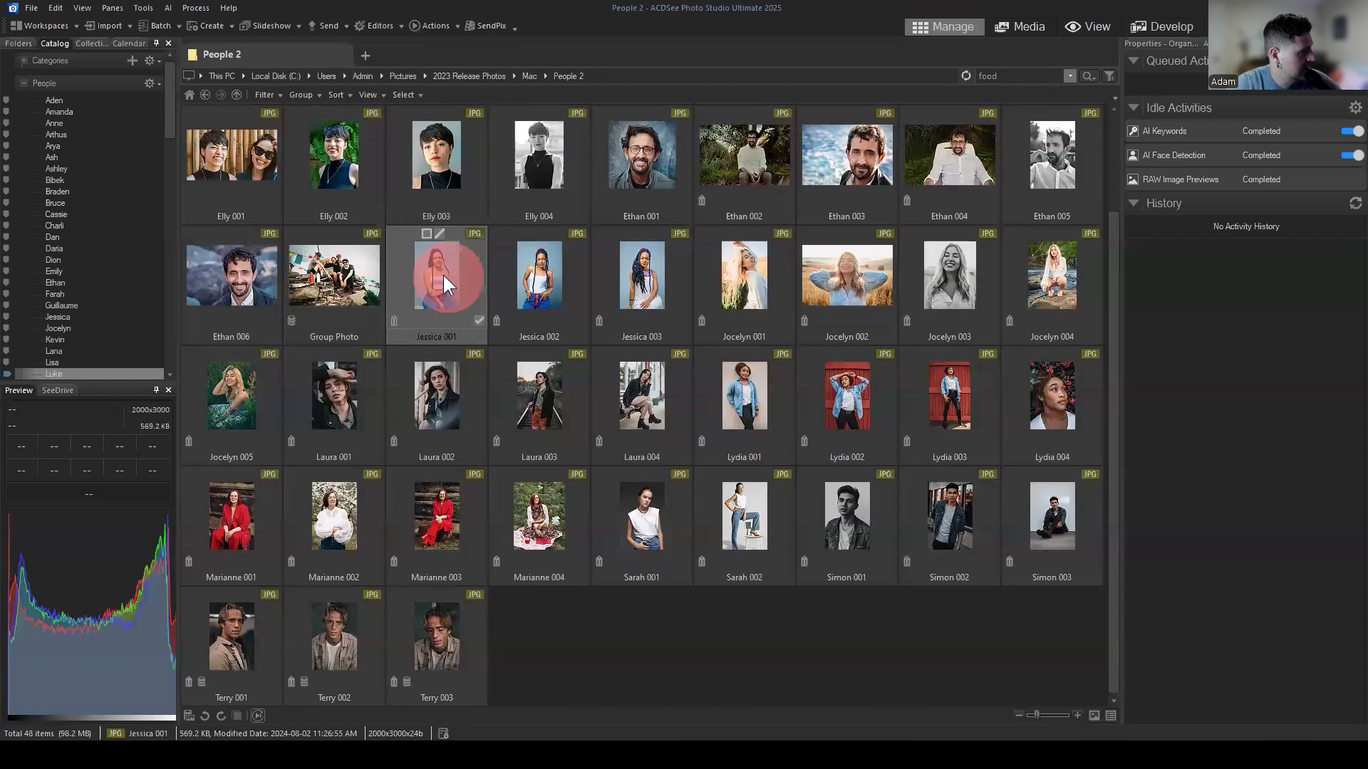
Select all the thumbnails showing in the People 2 folder and redetect faces on them, clearing their existing face data.
click(648, 601)
drag(1057, 656, 202, 115)
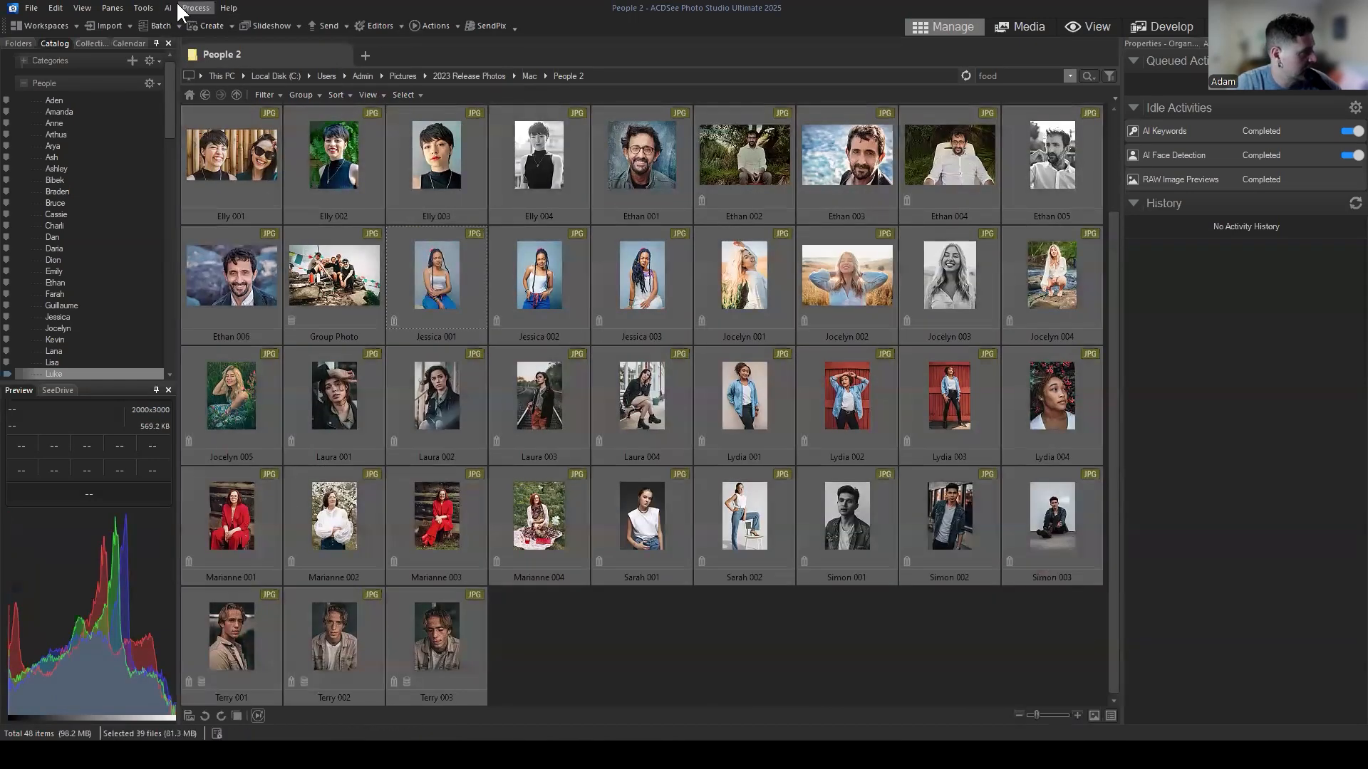
click(168, 8)
click(213, 39)
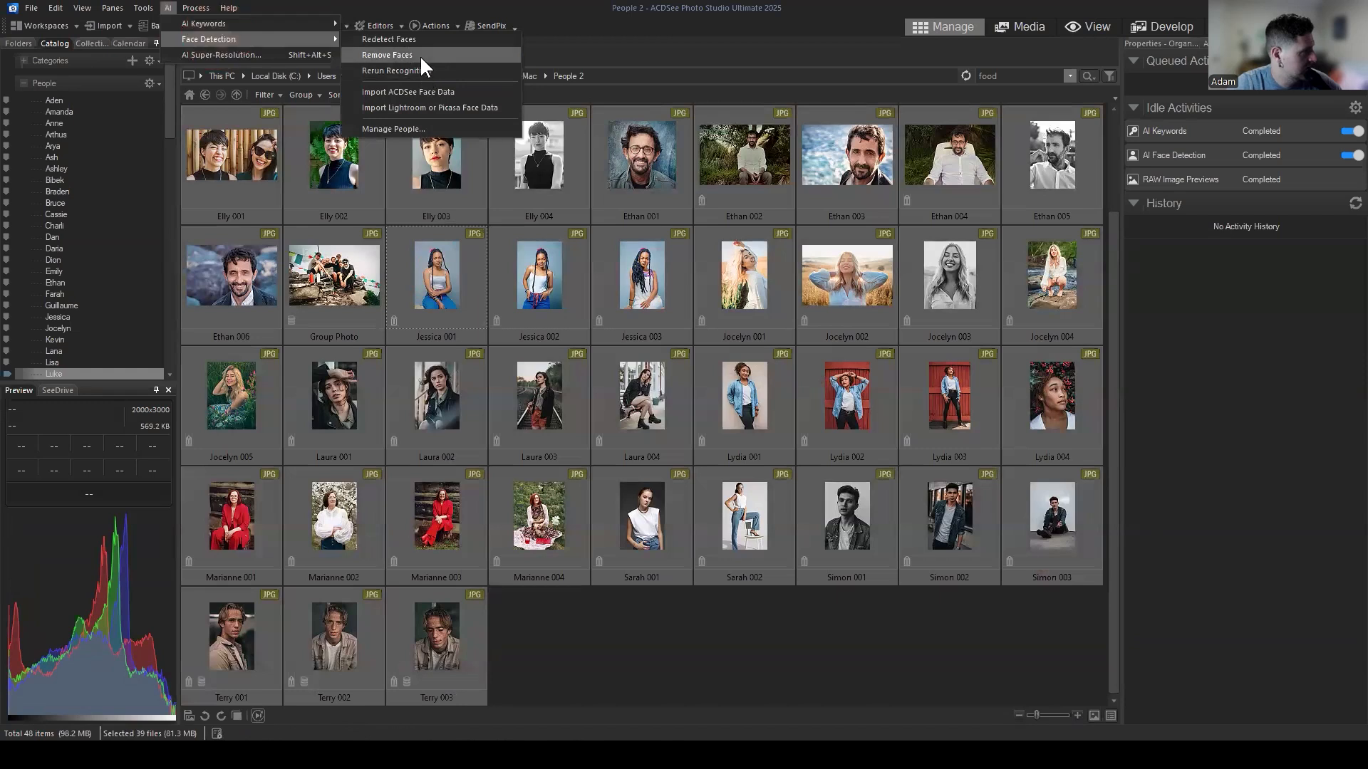
click(408, 37)
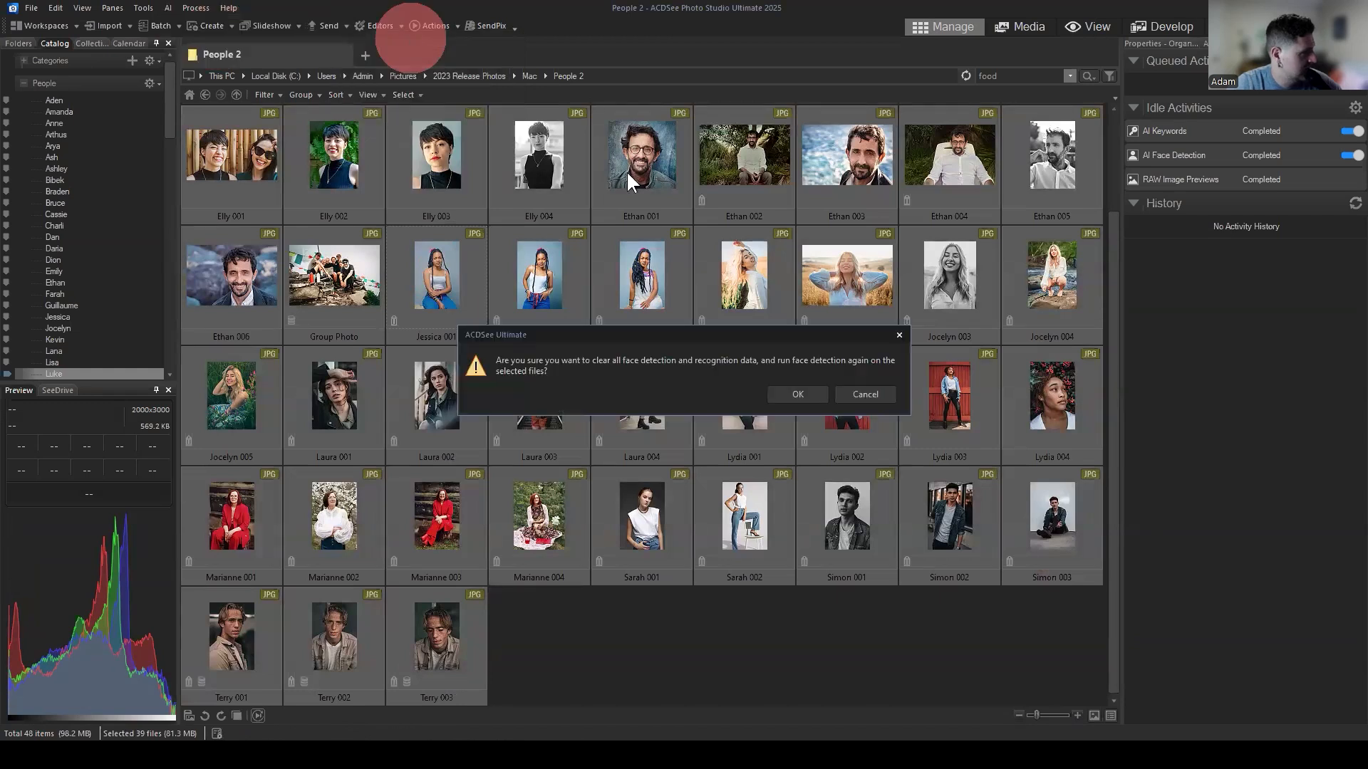
click(800, 391)
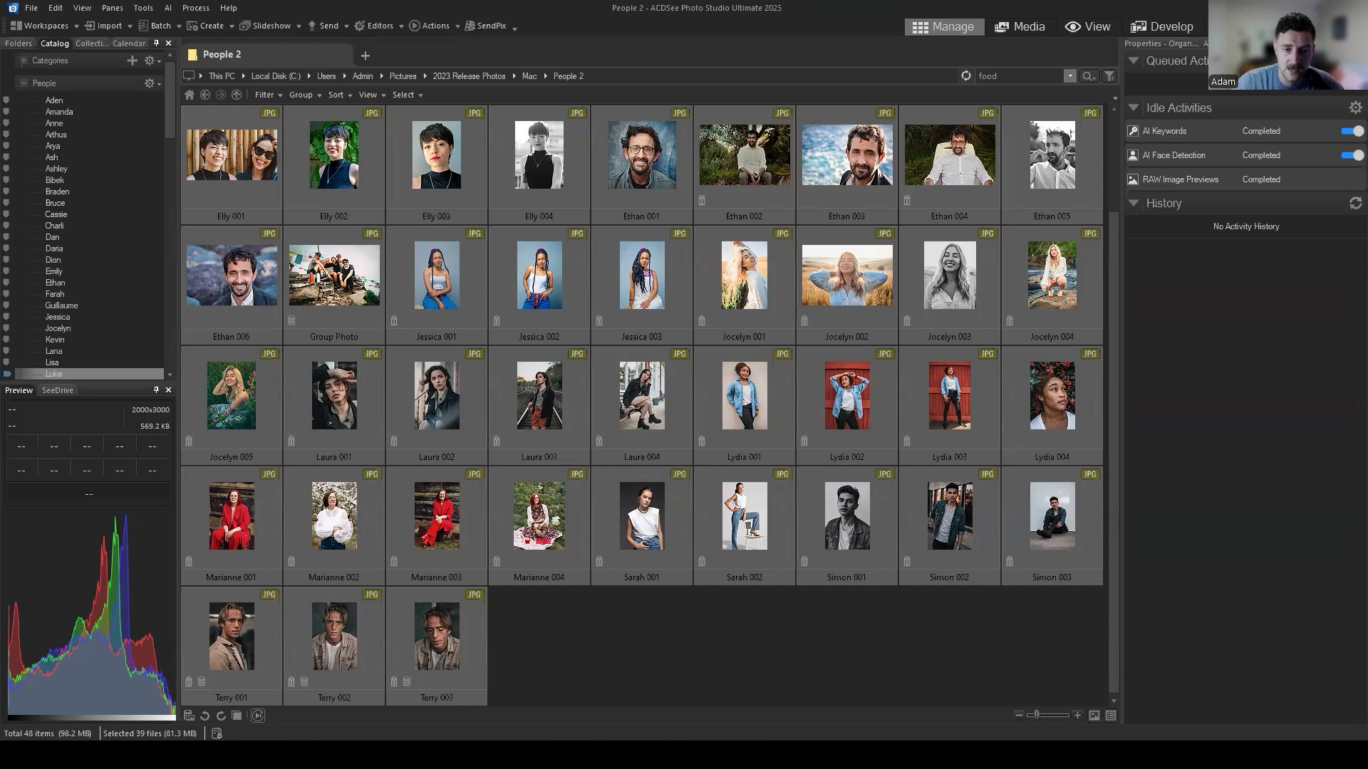
Inspect the redetected faces and suggested names on the full-size group photo, checking it again after returning to the thumbnails.
click(727, 650)
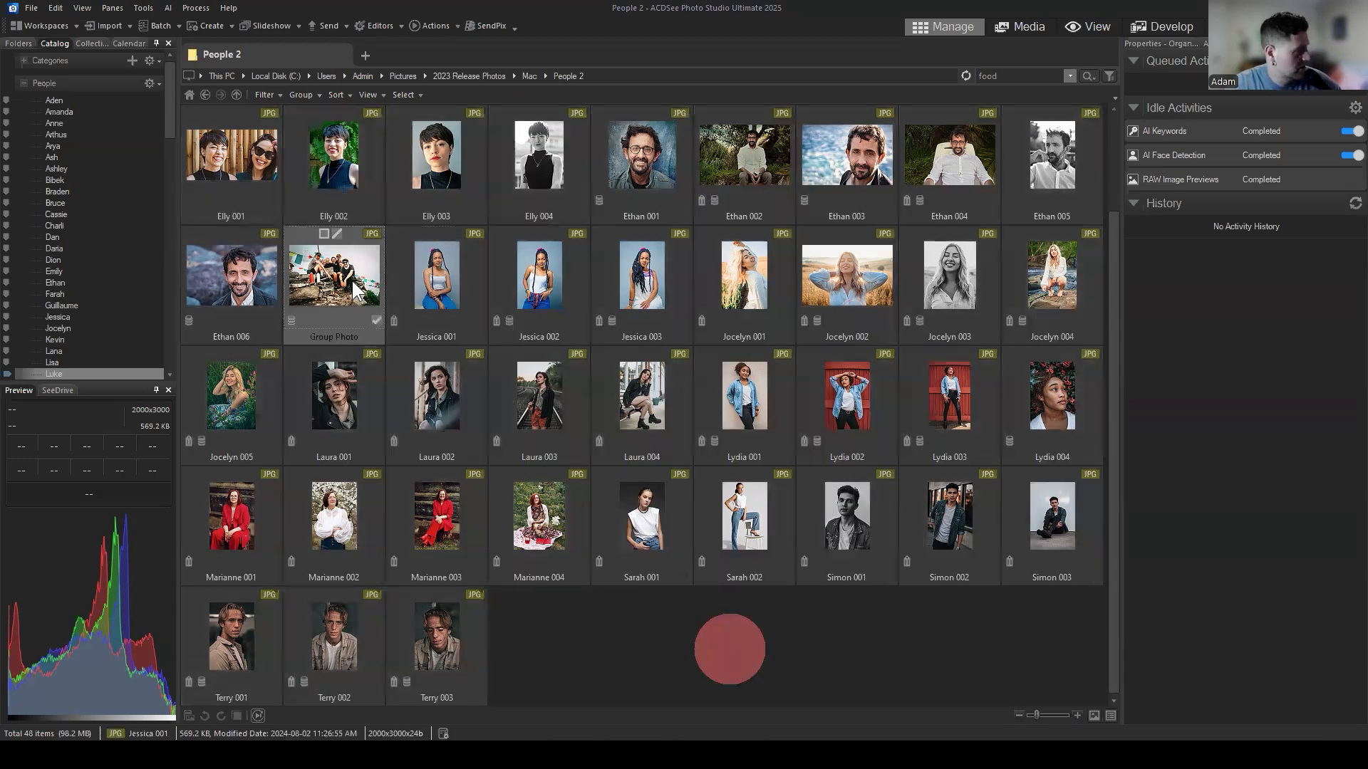
click(348, 281)
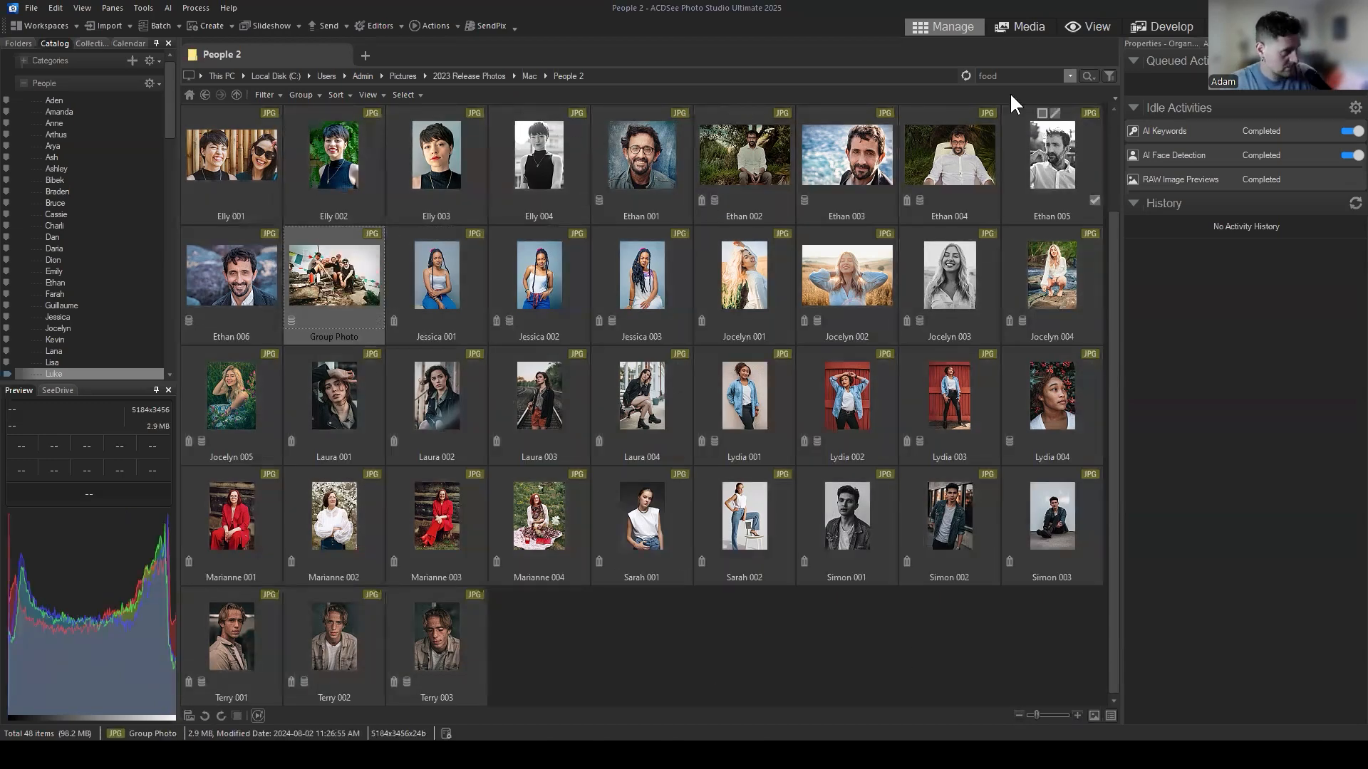
click(1082, 28)
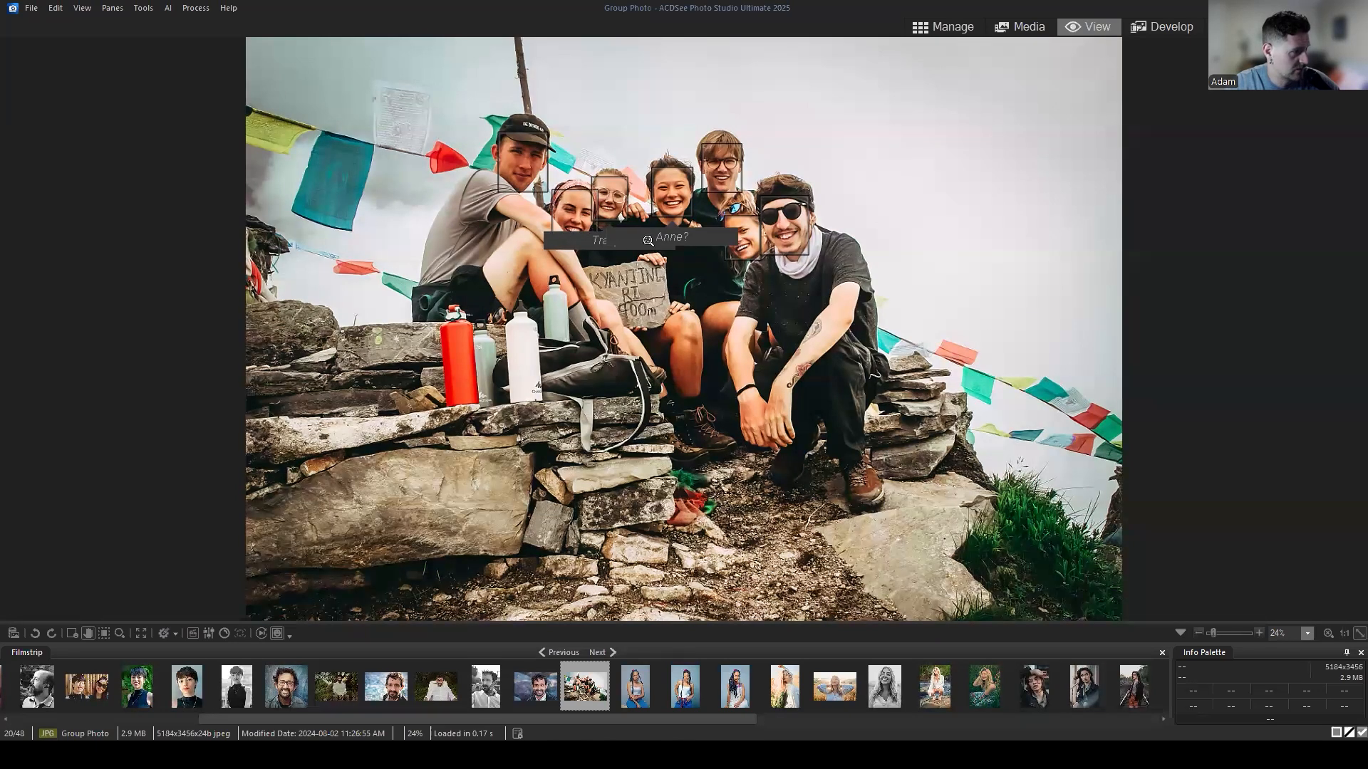
click(944, 27)
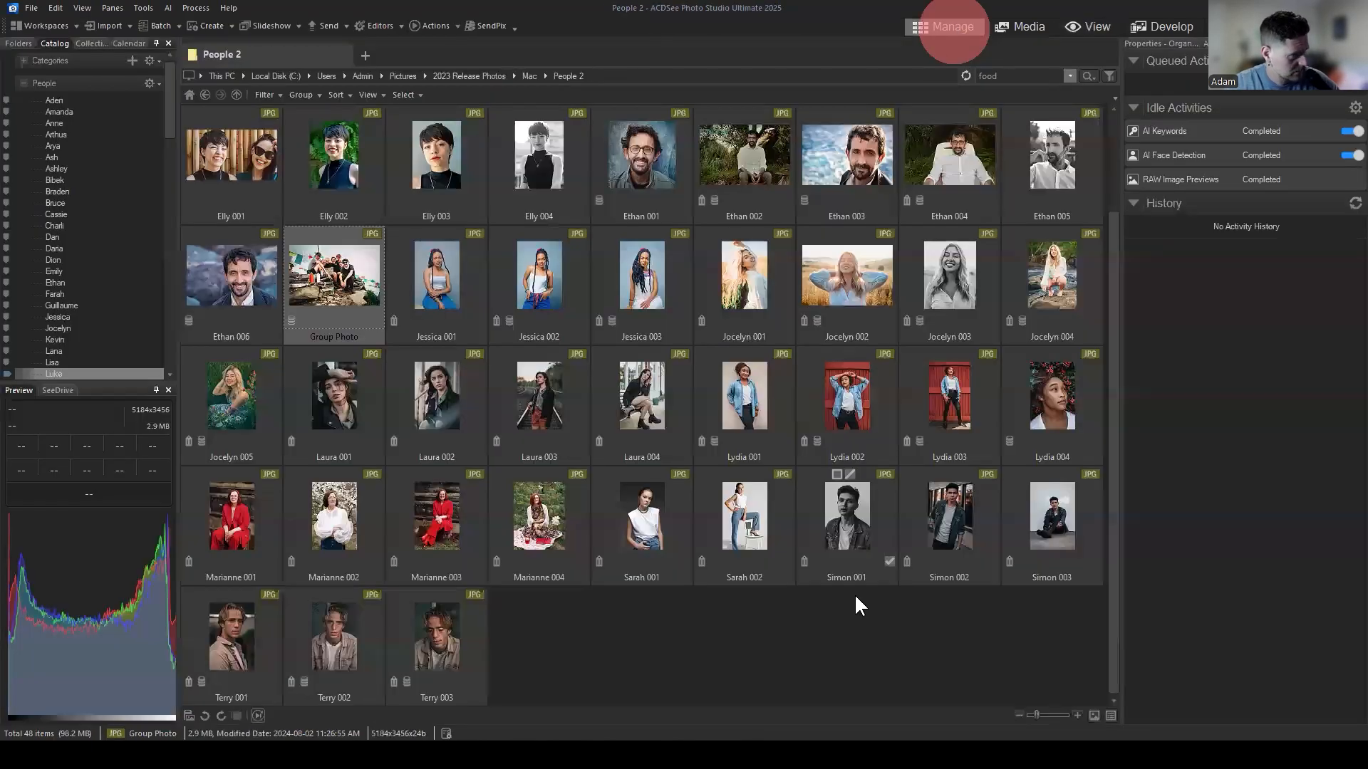
click(845, 613)
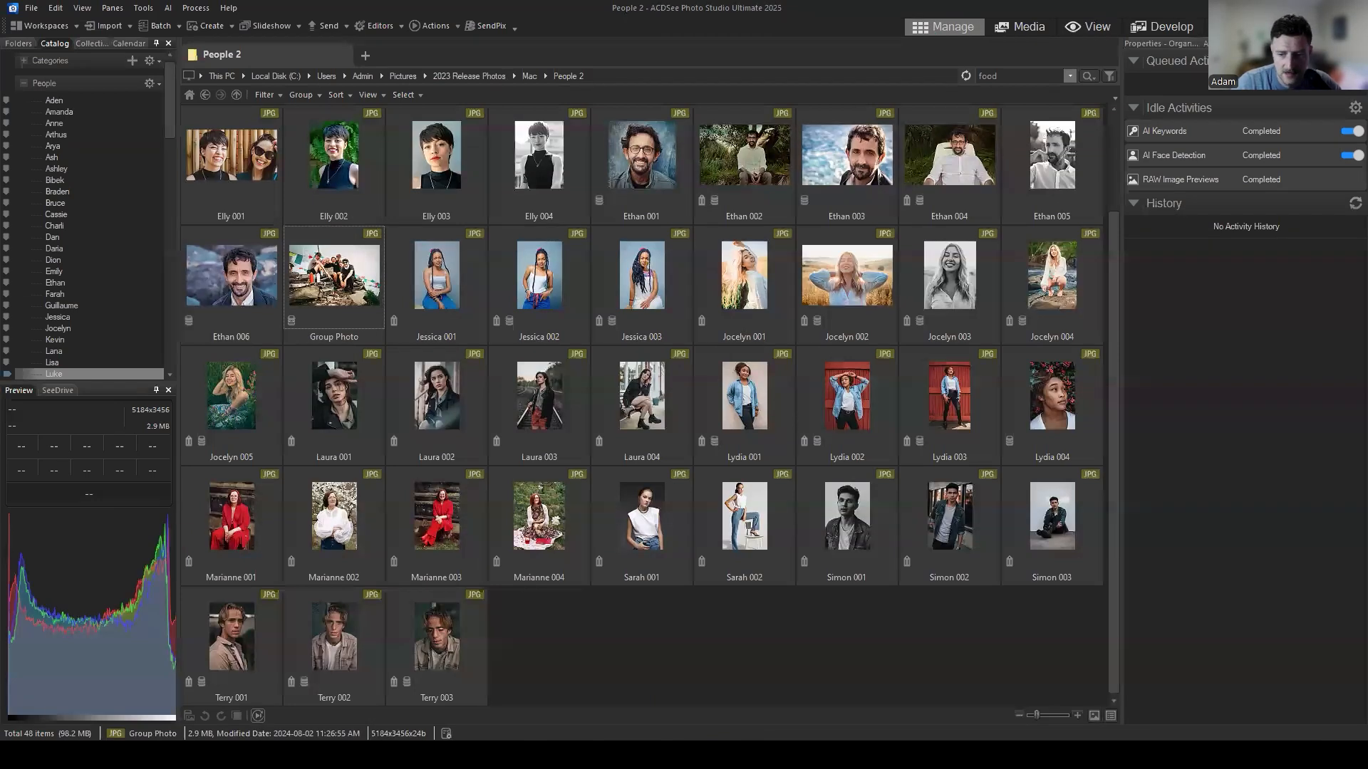
click(361, 293)
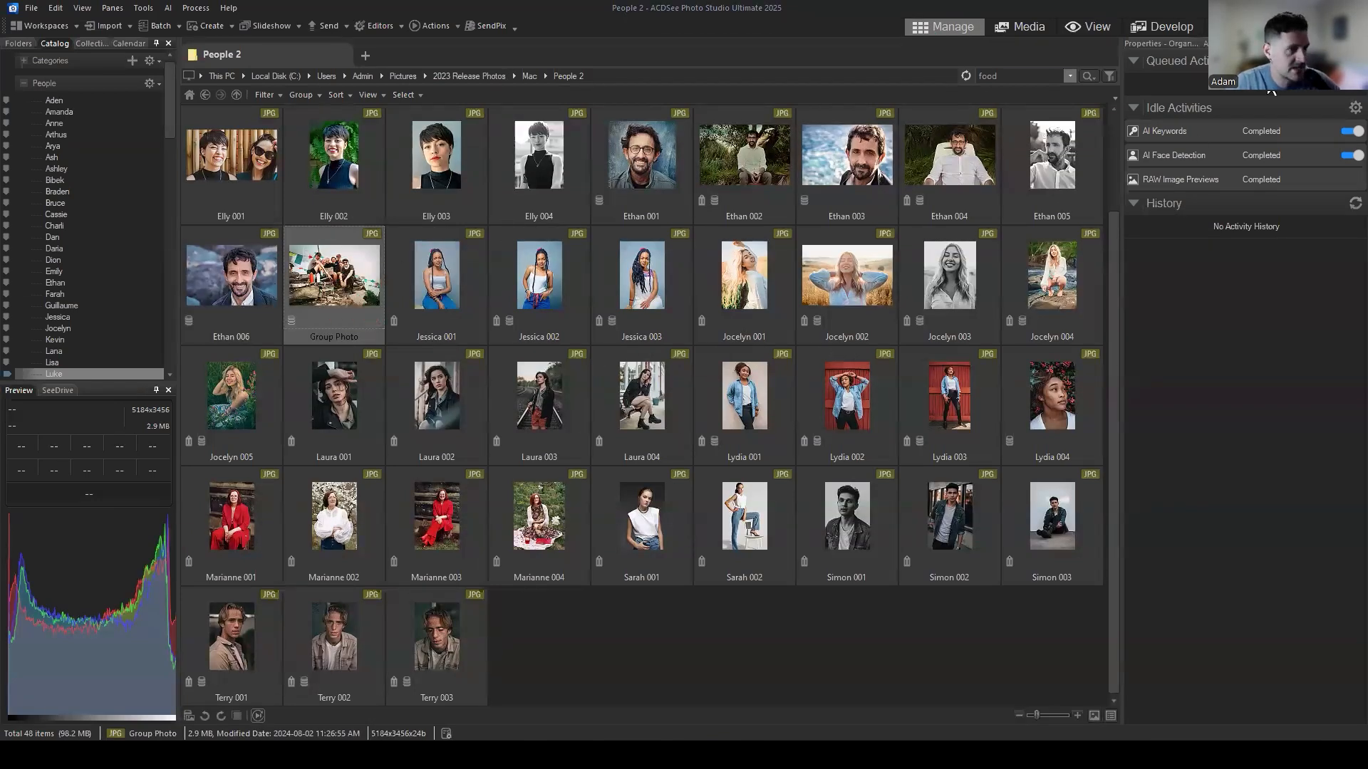
click(1084, 28)
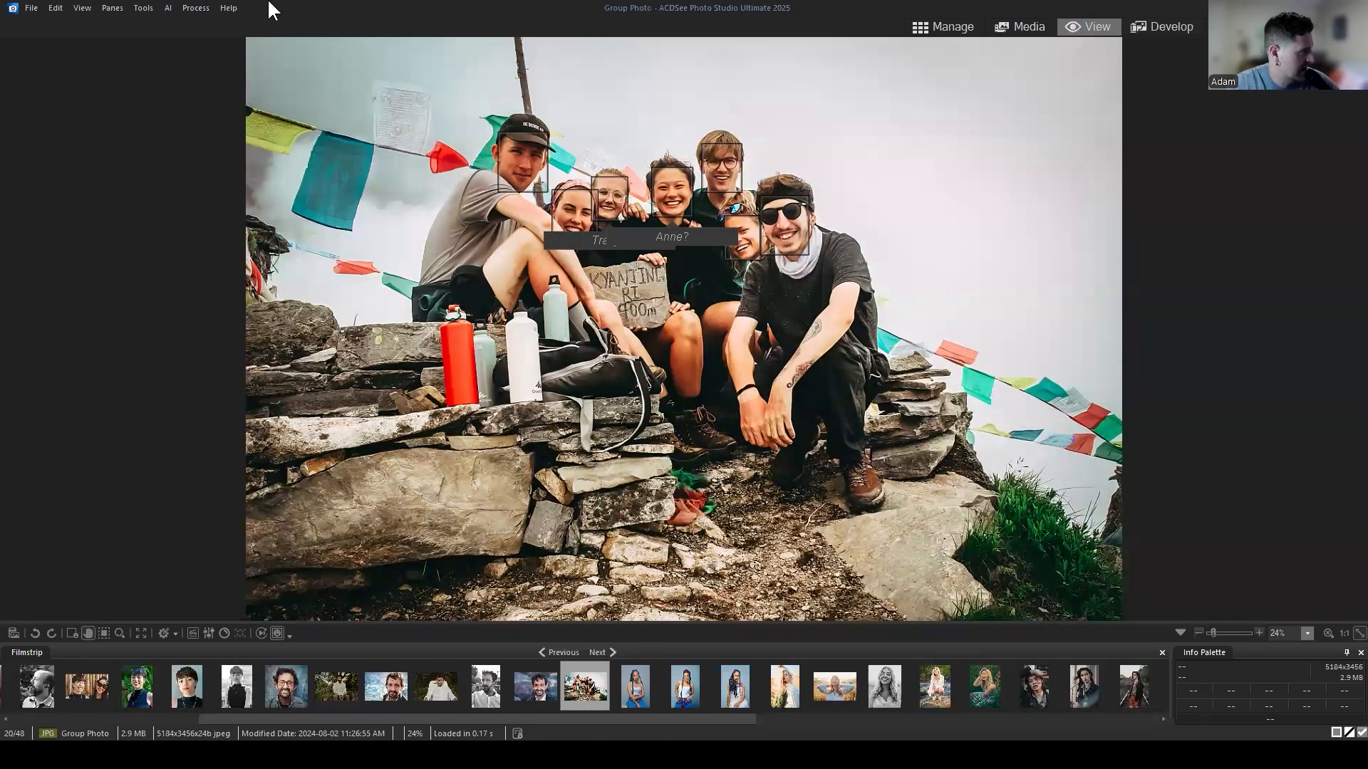
Open the people overview and check both the named people and the unnamed groups after the redetection.
click(1293, 27)
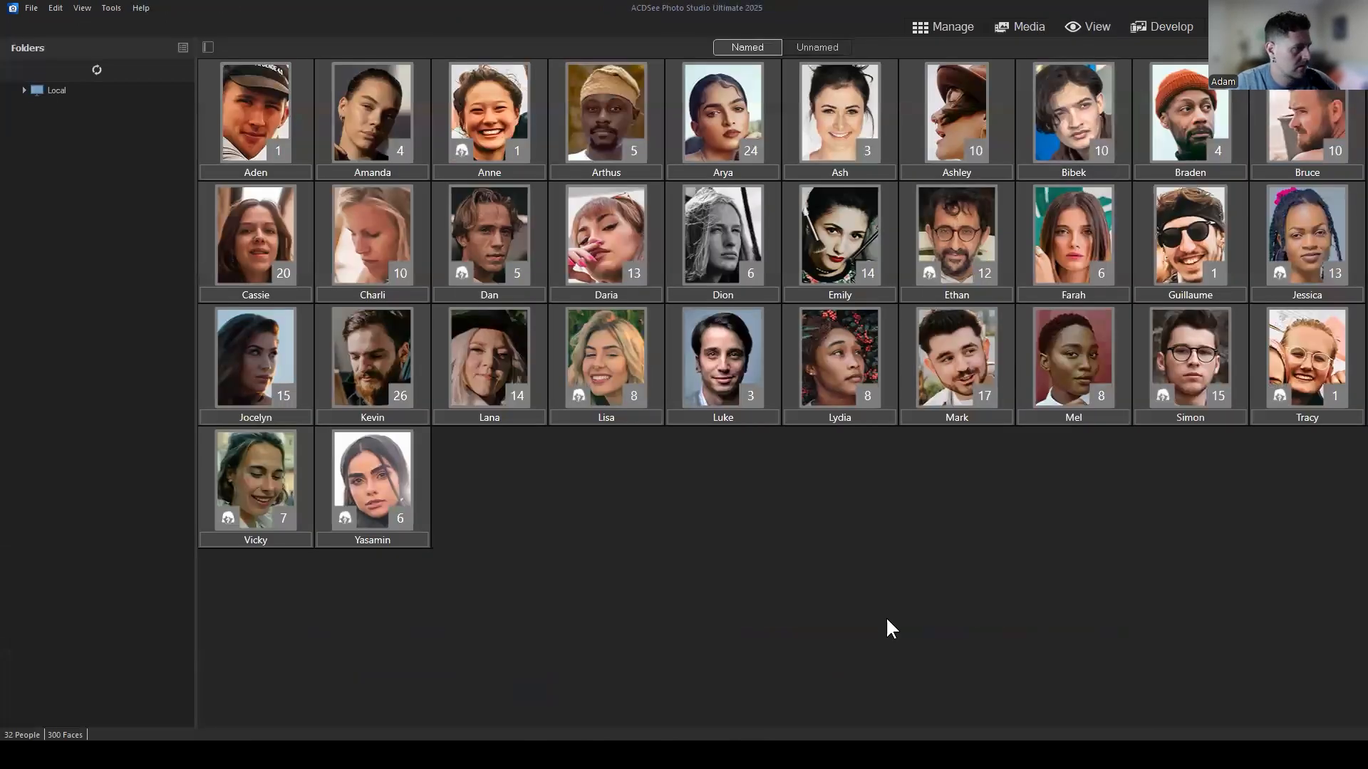
click(885, 619)
click(470, 224)
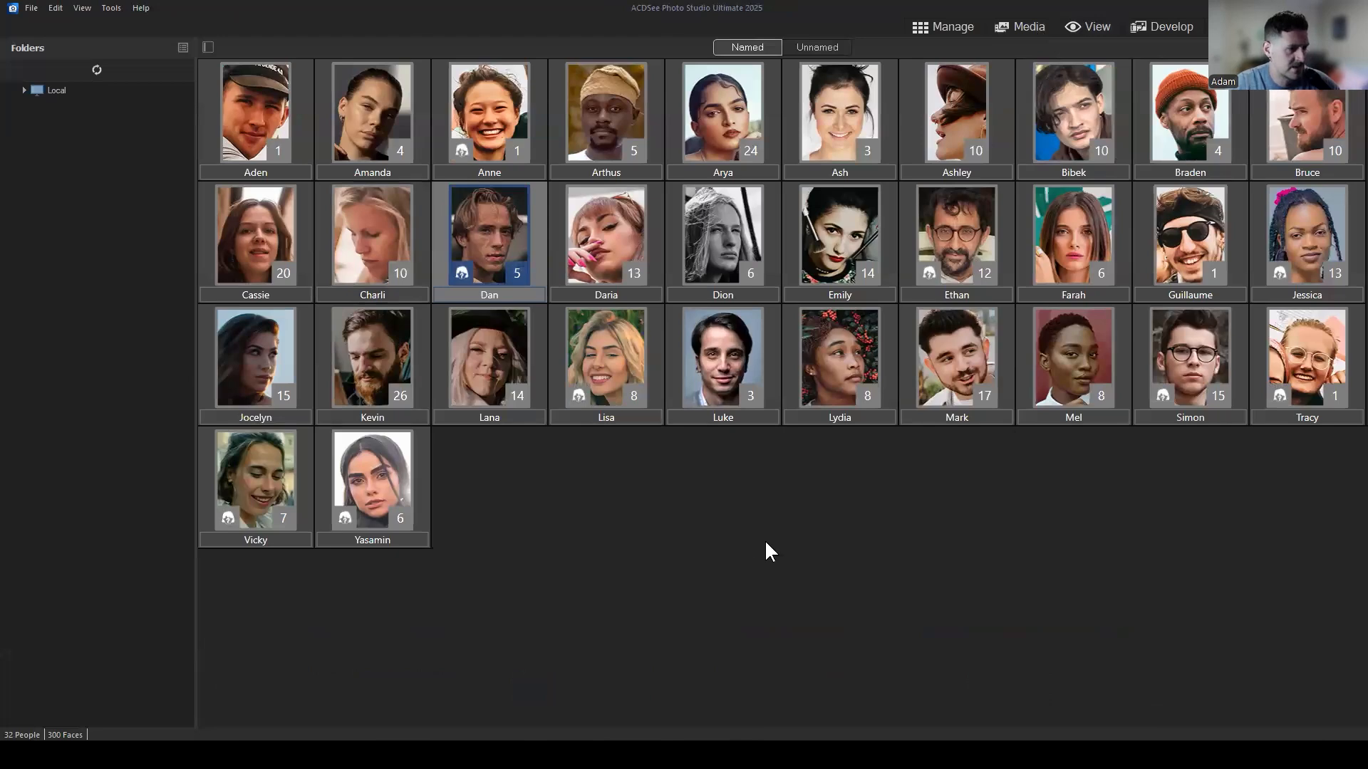
click(822, 46)
click(756, 43)
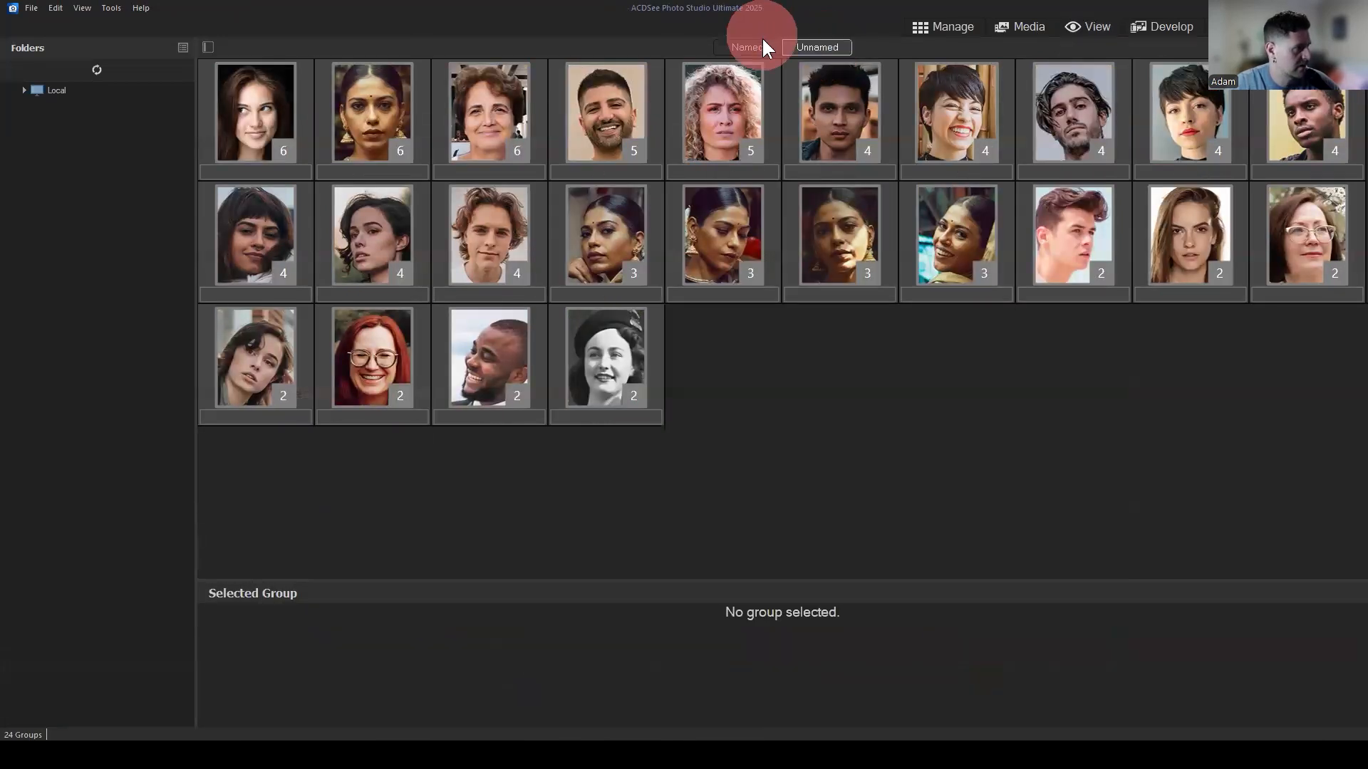
click(725, 543)
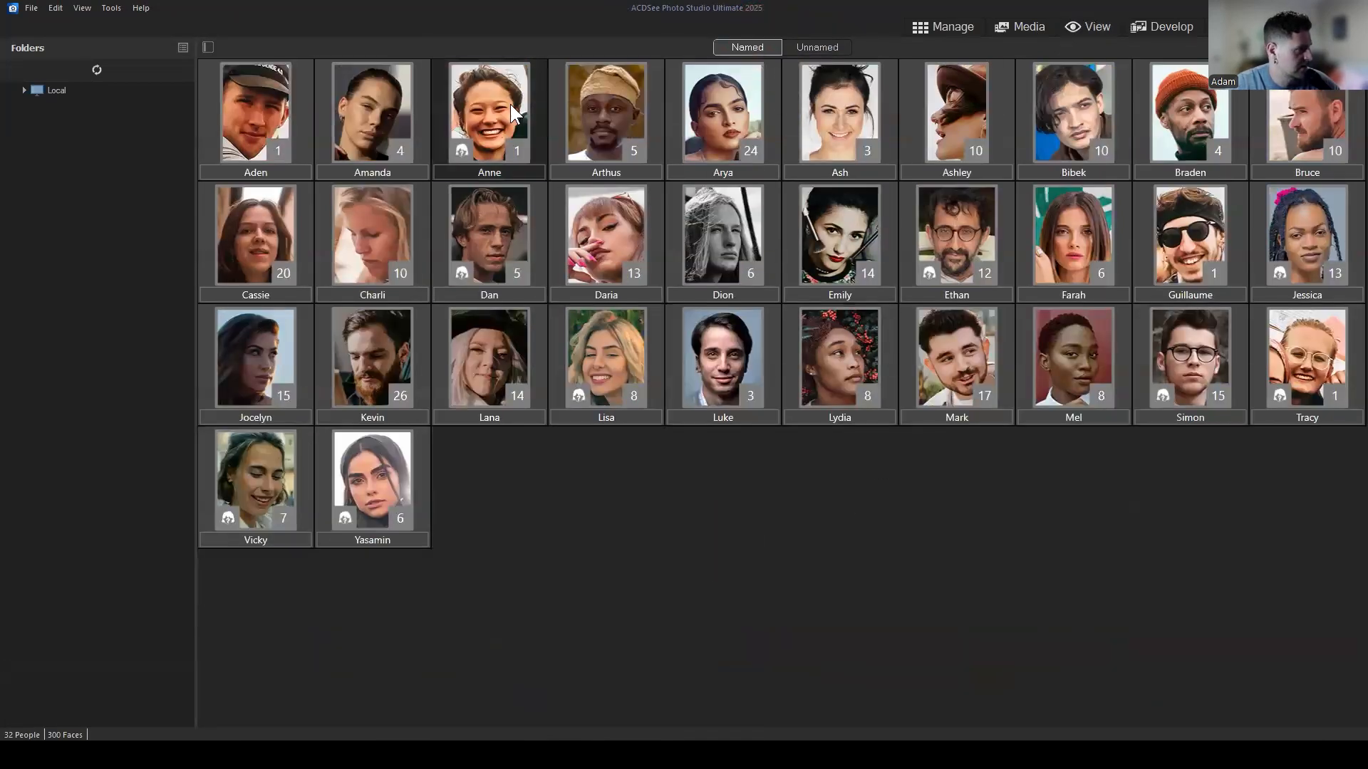
Open the faces of the smiling short-haired woman in the first row and examine the commands for her assigned face.
double_click(471, 94)
right_click(267, 160)
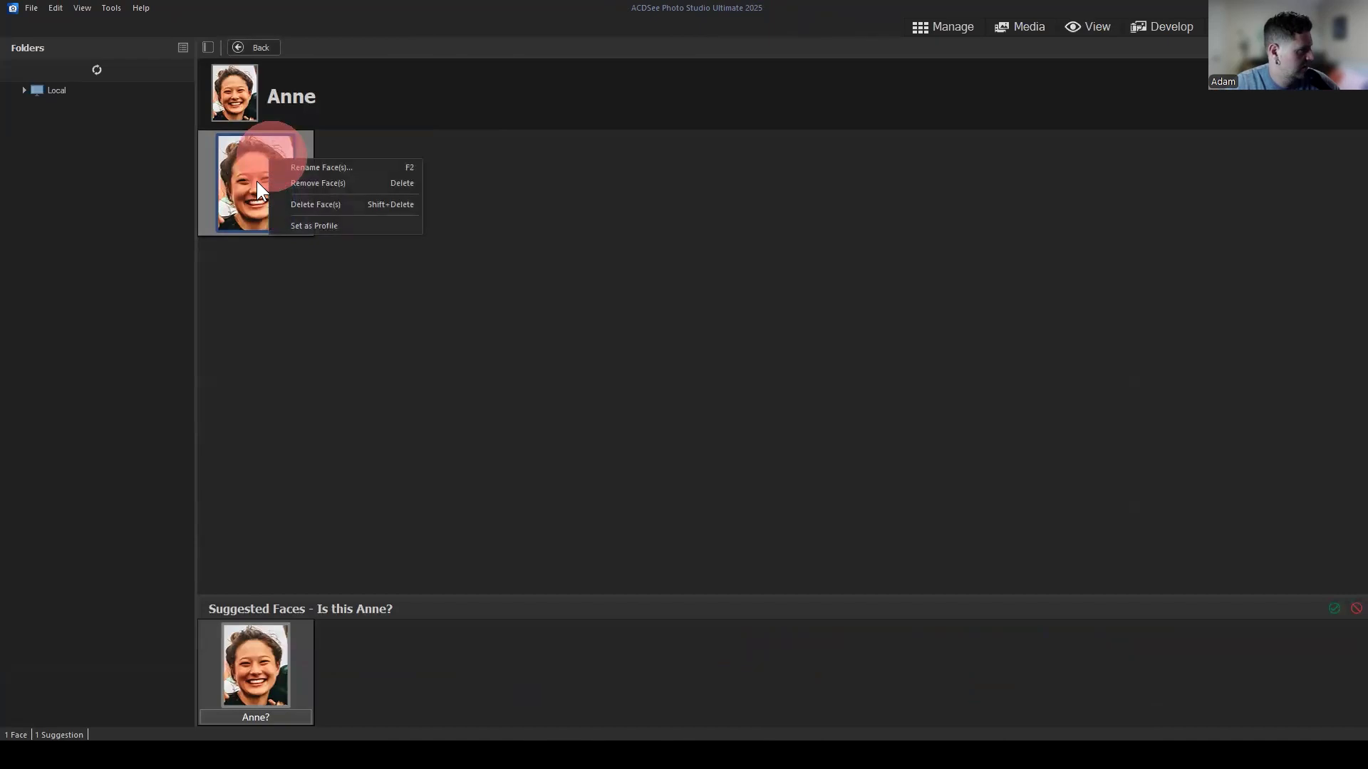
click(690, 189)
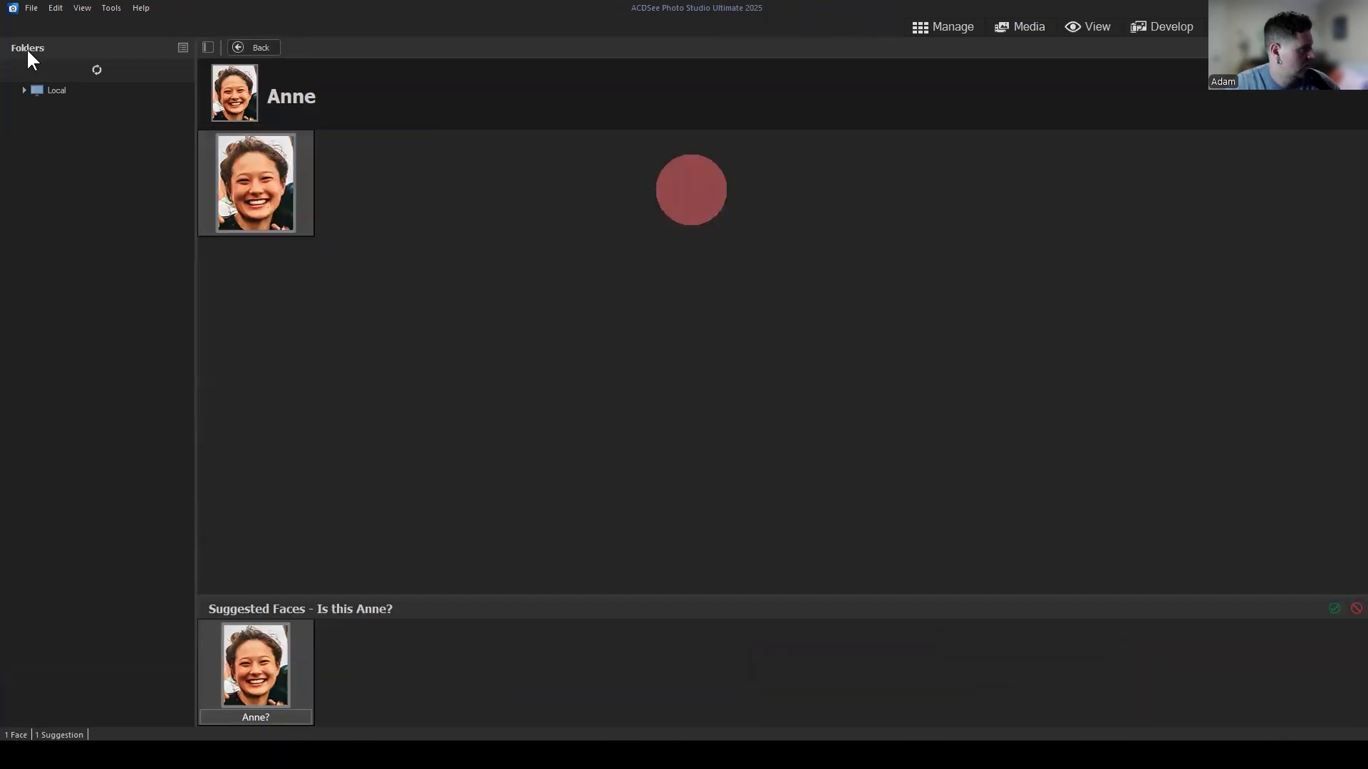
Return to Manage mode, examine the People Mode settings in the Options dialog, and cancel without changes.
click(948, 26)
click(151, 9)
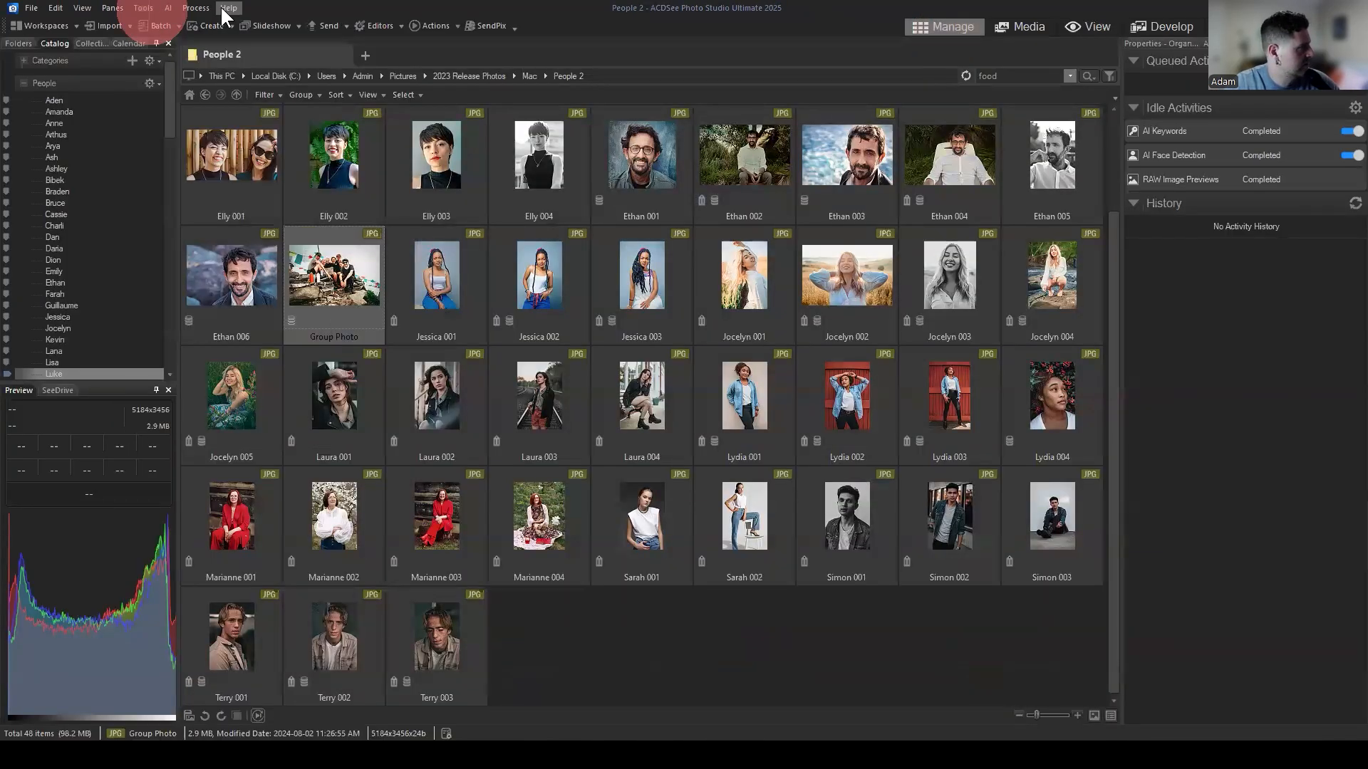
click(199, 425)
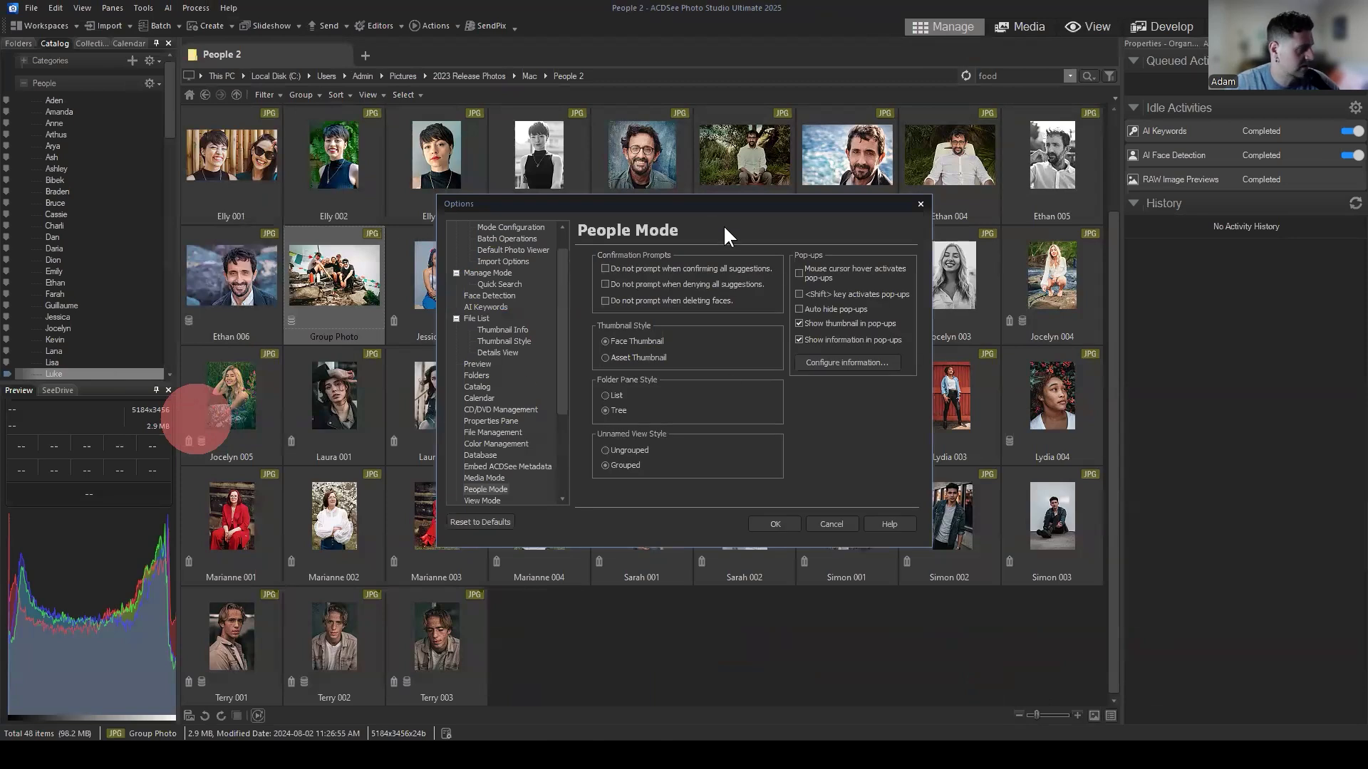
drag(681, 203, 709, 212)
scroll(571, 420, down, 4)
scroll(570, 400, up, 2)
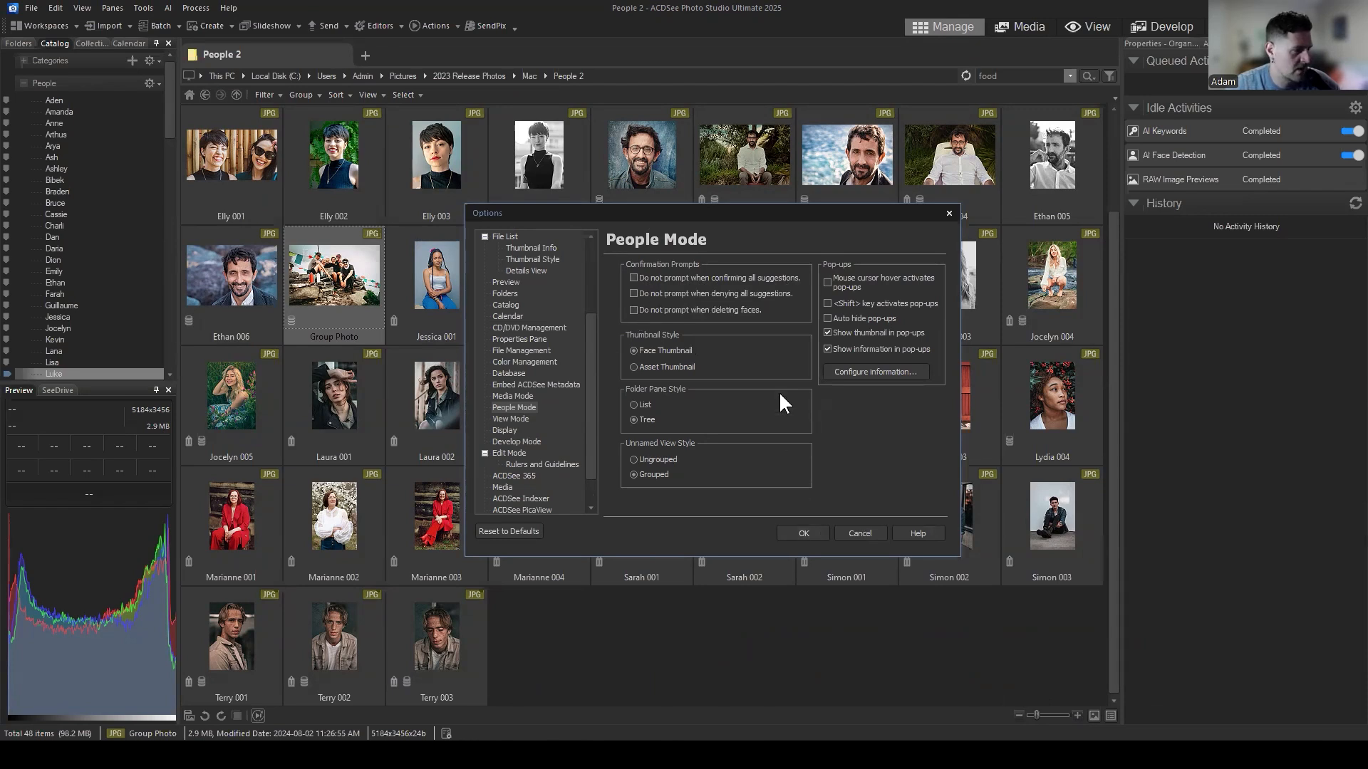
scroll(528, 407, up, 2)
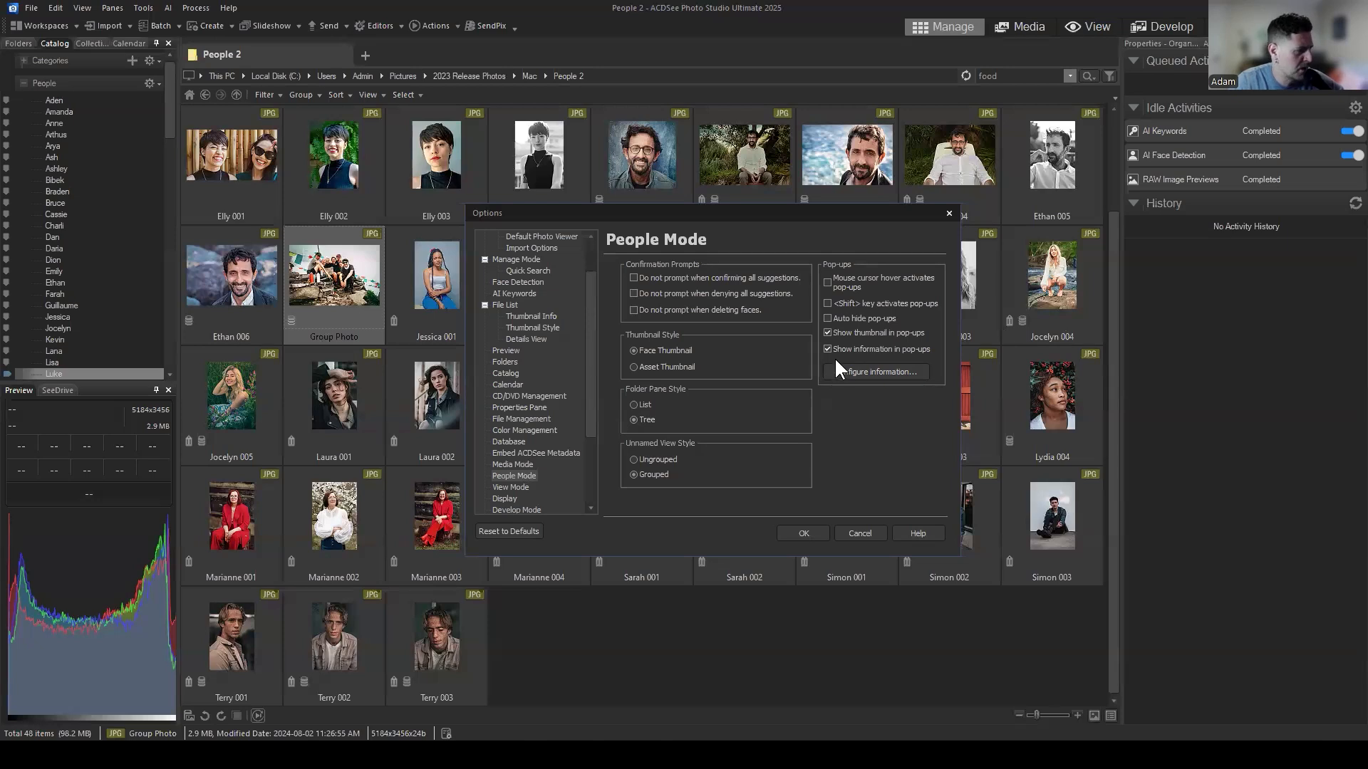
click(849, 536)
Look through the commands available for the group photo and show its Face Detection commands.
right_click(330, 277)
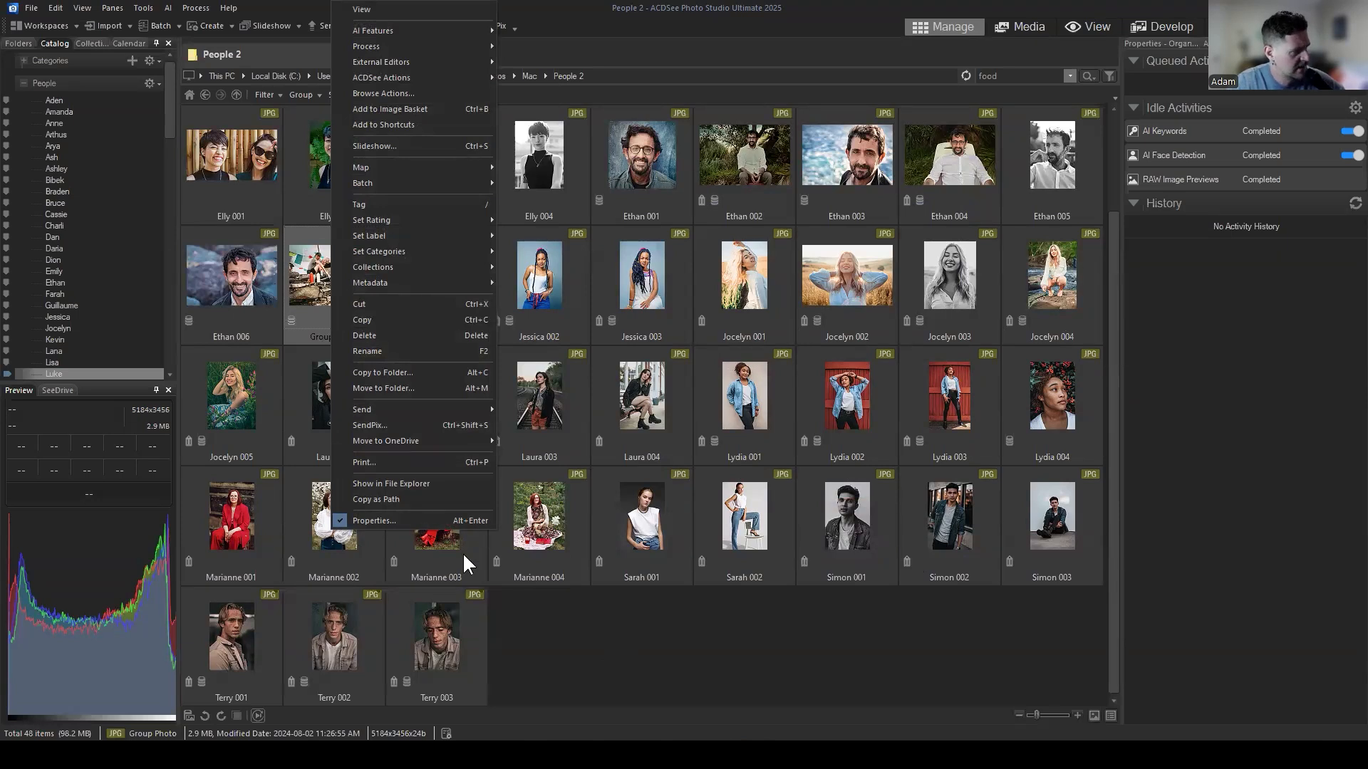
click(886, 632)
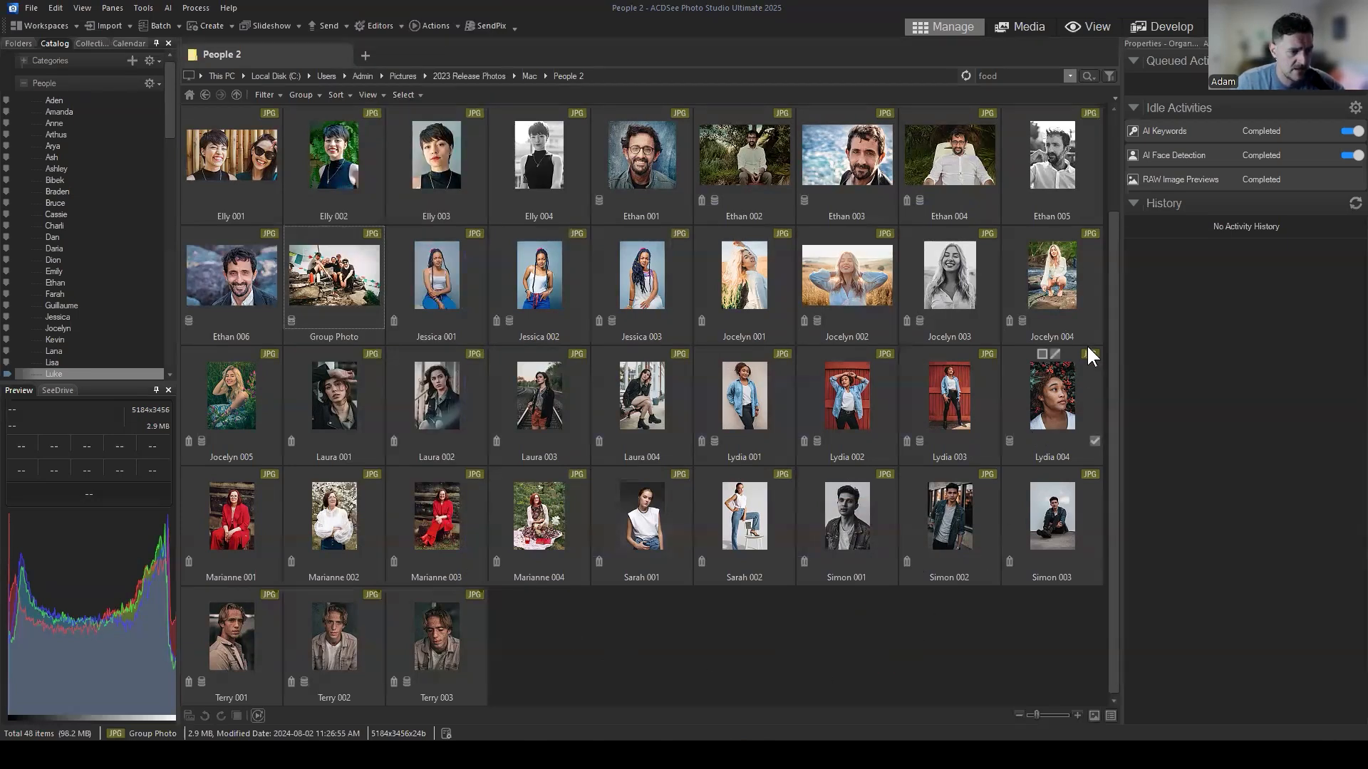
right_click(322, 260)
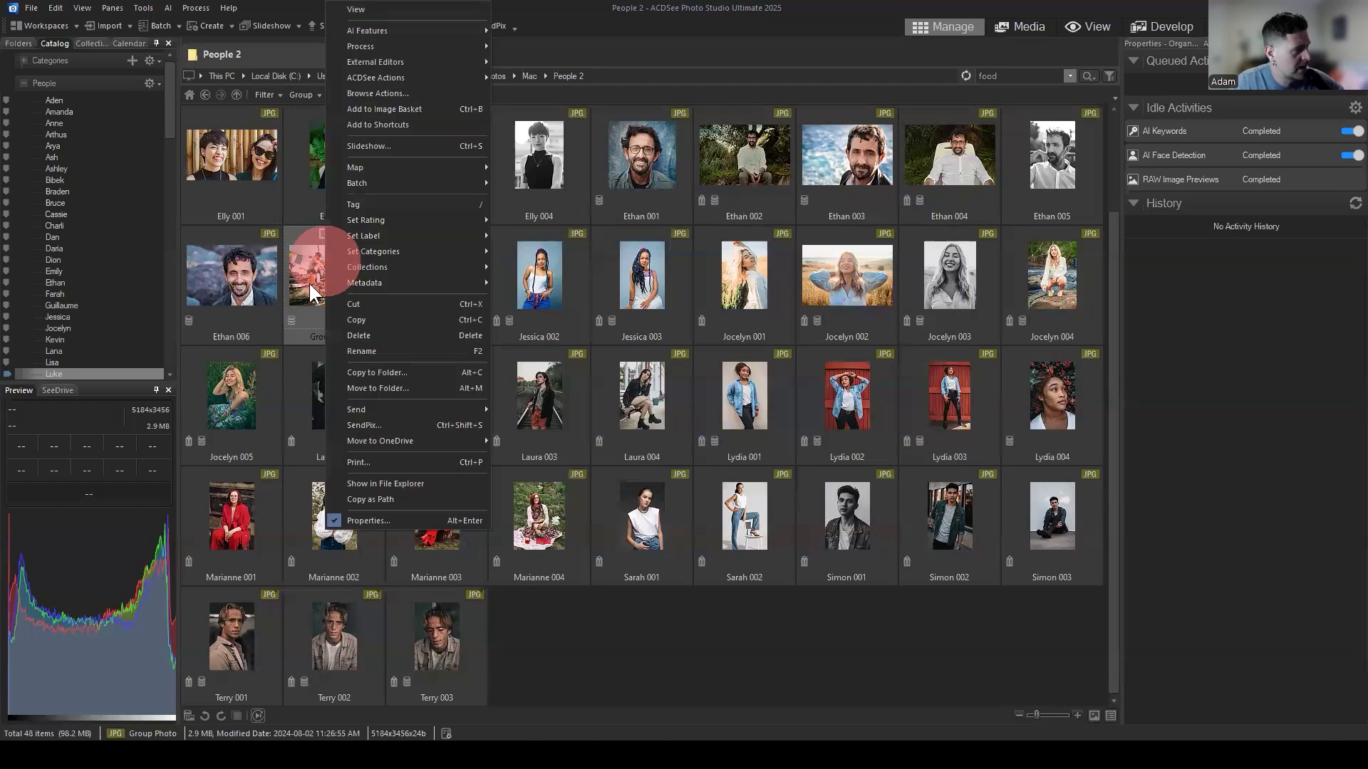
click(309, 281)
click(144, 8)
mouse_move(171, 7)
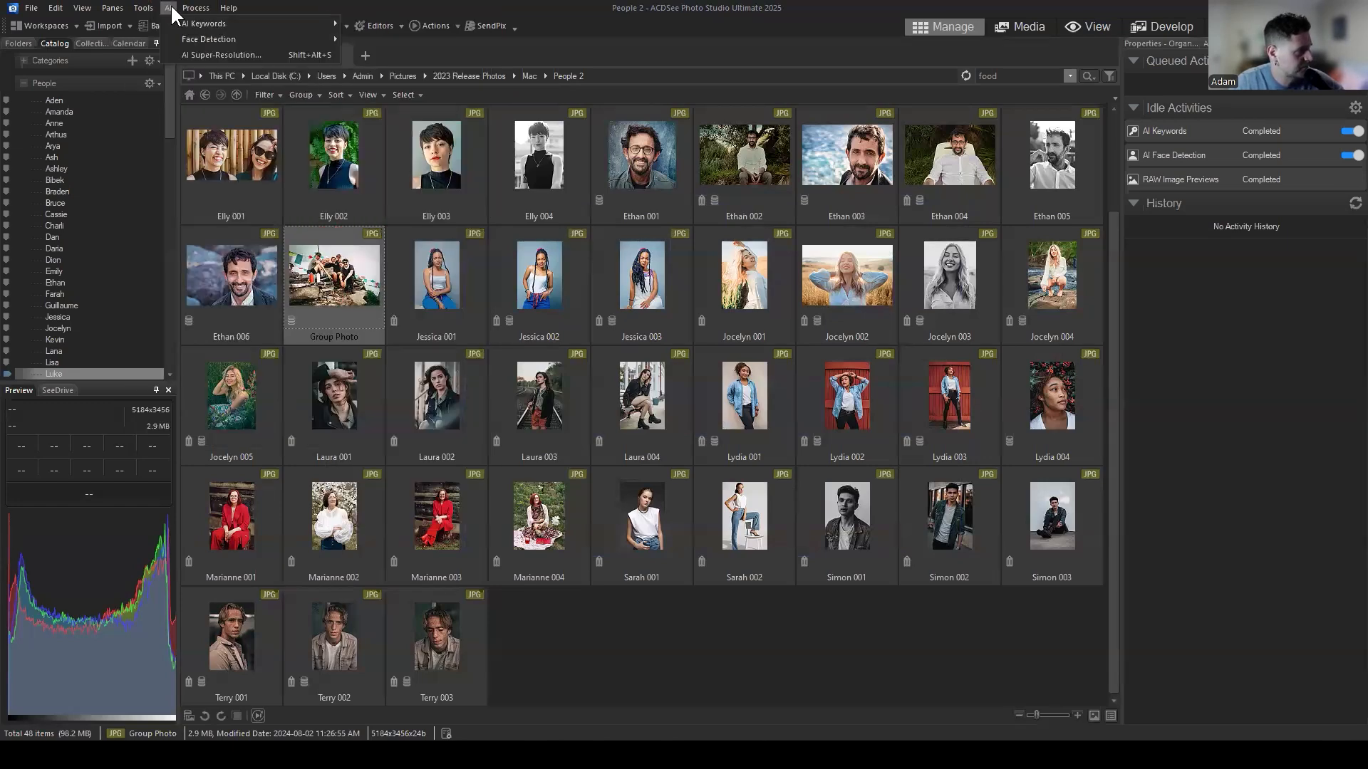
mouse_move(328, 39)
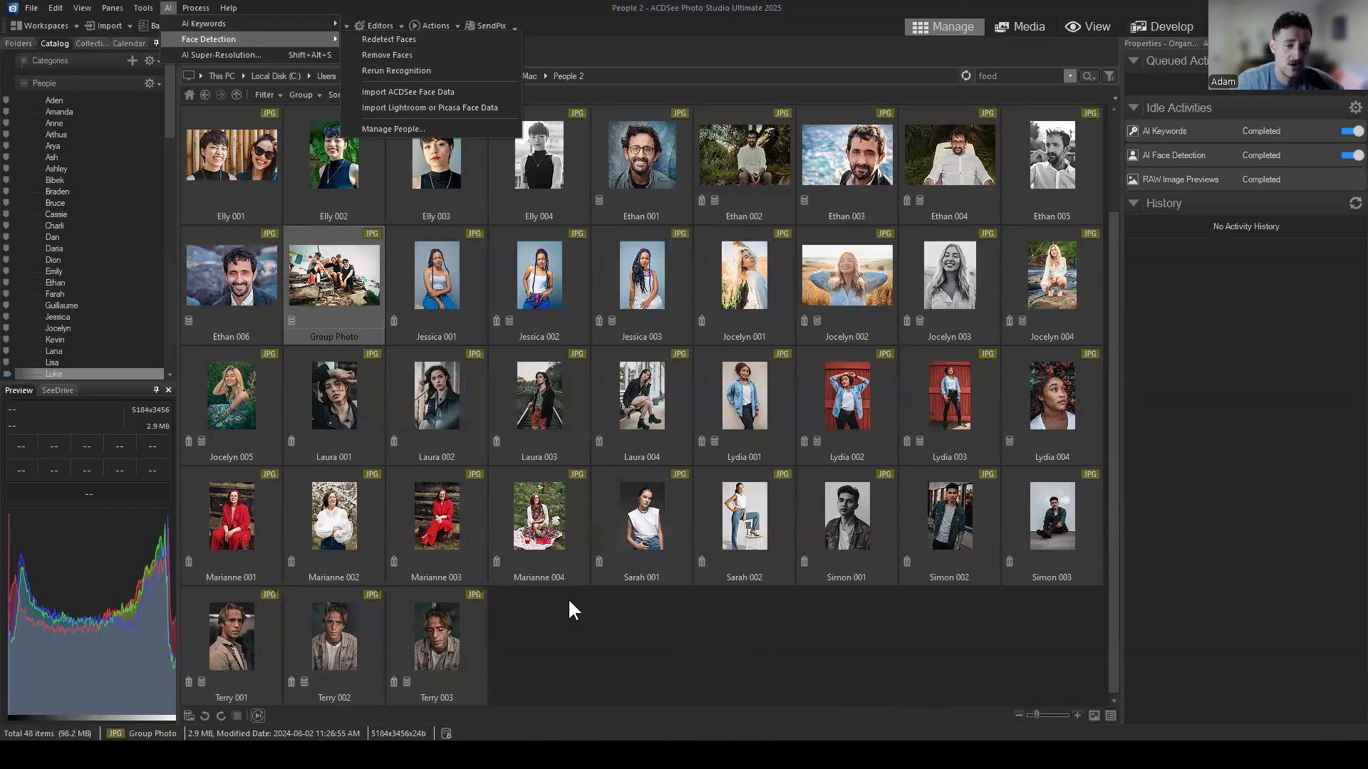
Remove the detected faces from the group photo with the Remove Faces command.
click(909, 628)
click(342, 261)
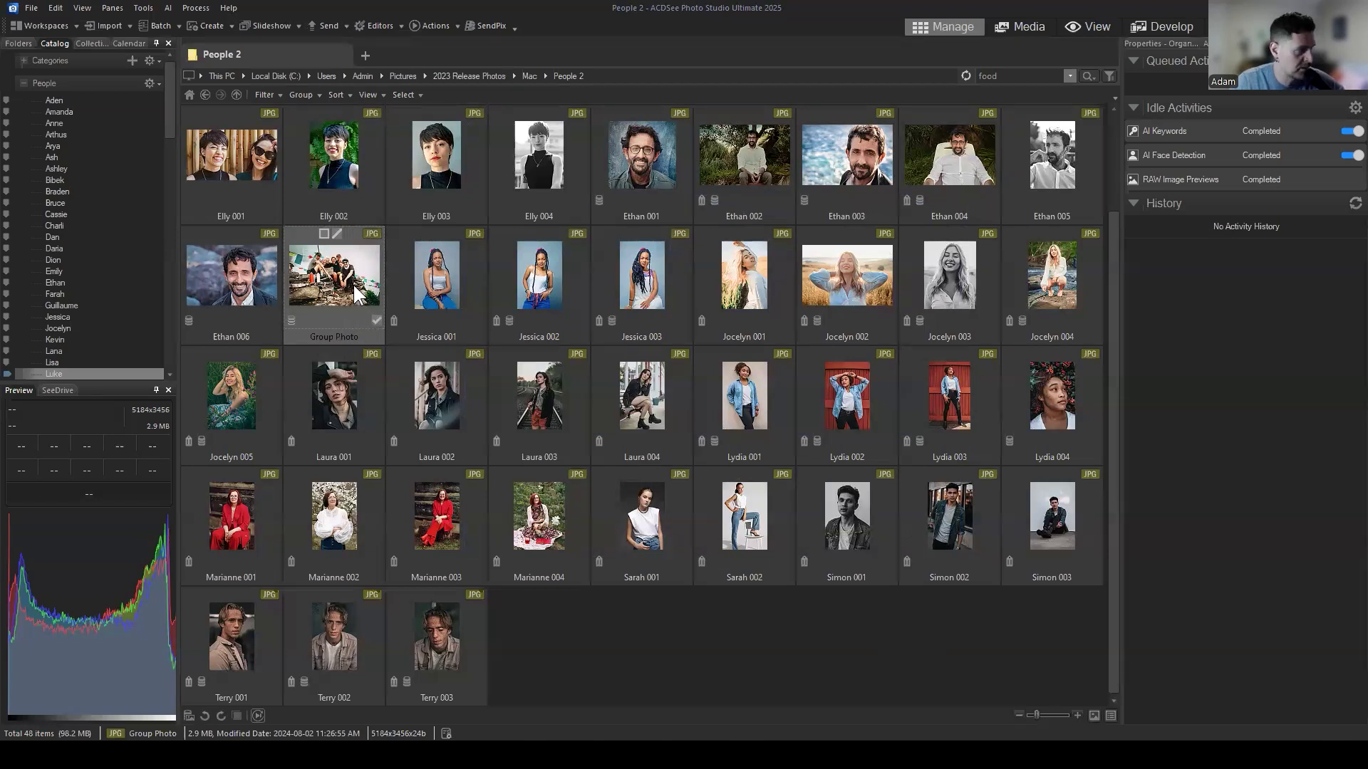
right_click(300, 262)
click(279, 285)
click(315, 250)
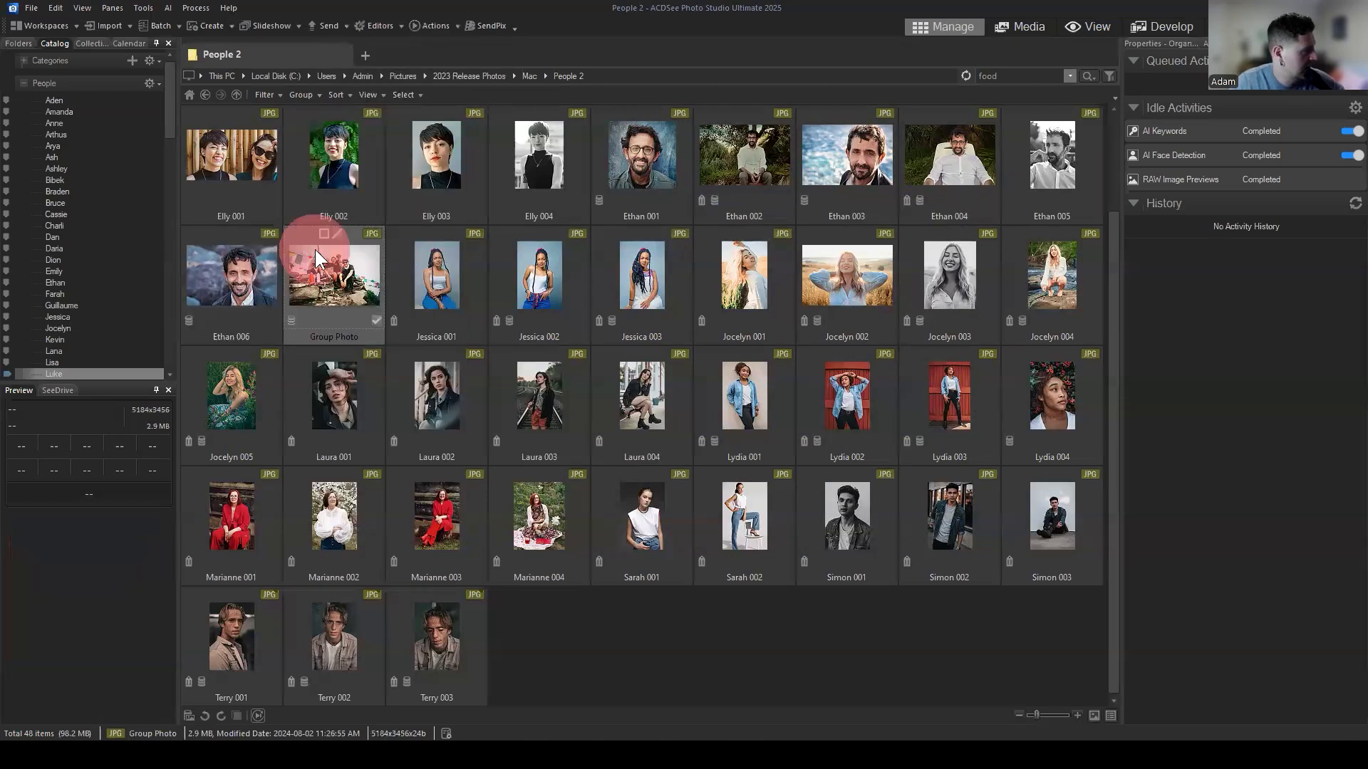
click(164, 5)
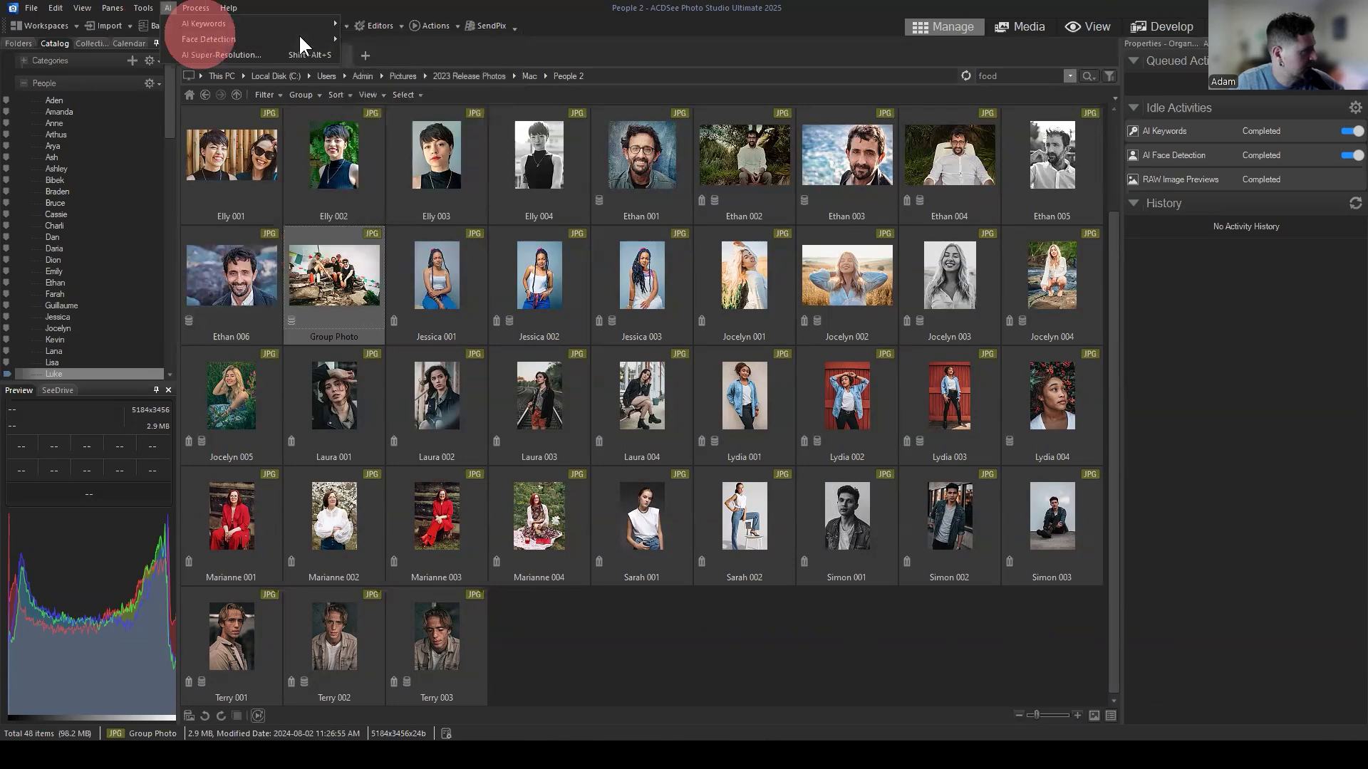
click(403, 56)
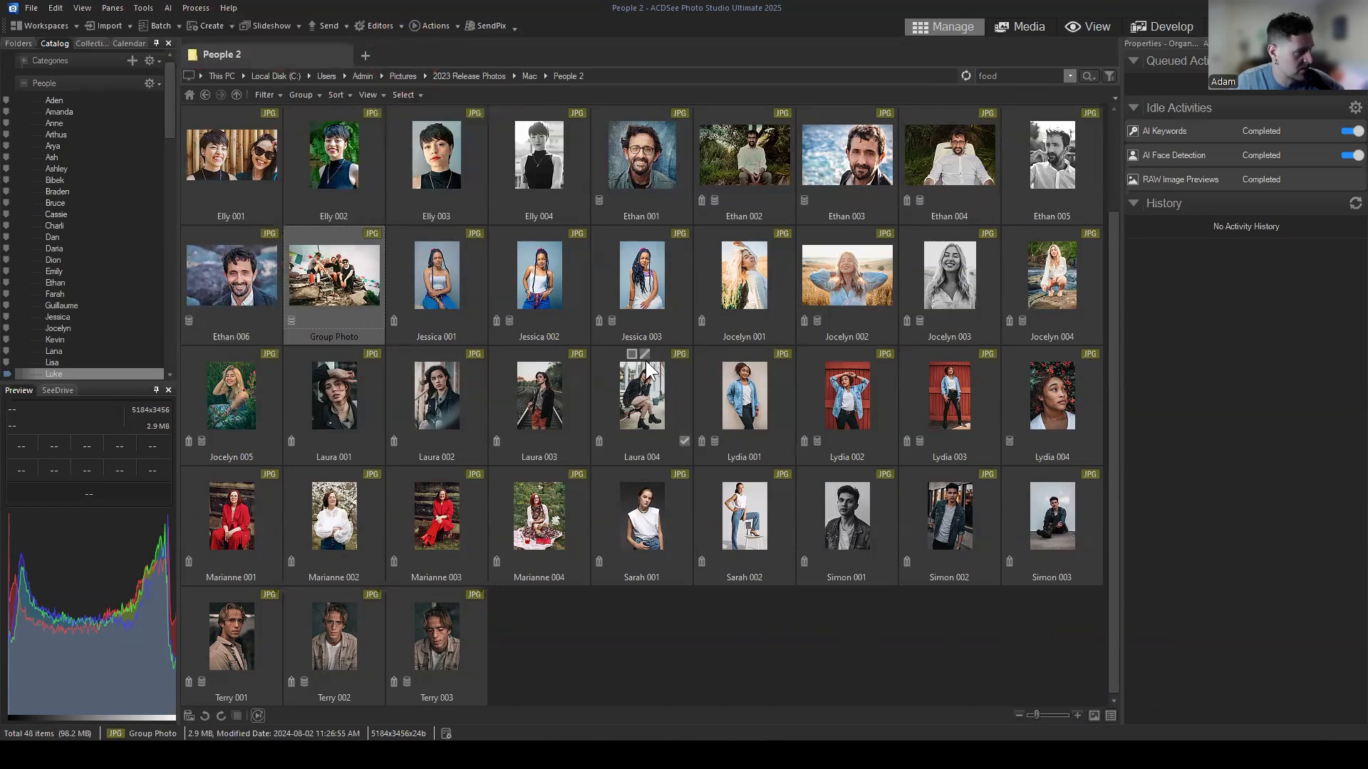
Check the group photo for face outlines in View mode, return to Manage mode and reselect its thumbnail.
click(322, 275)
click(1088, 26)
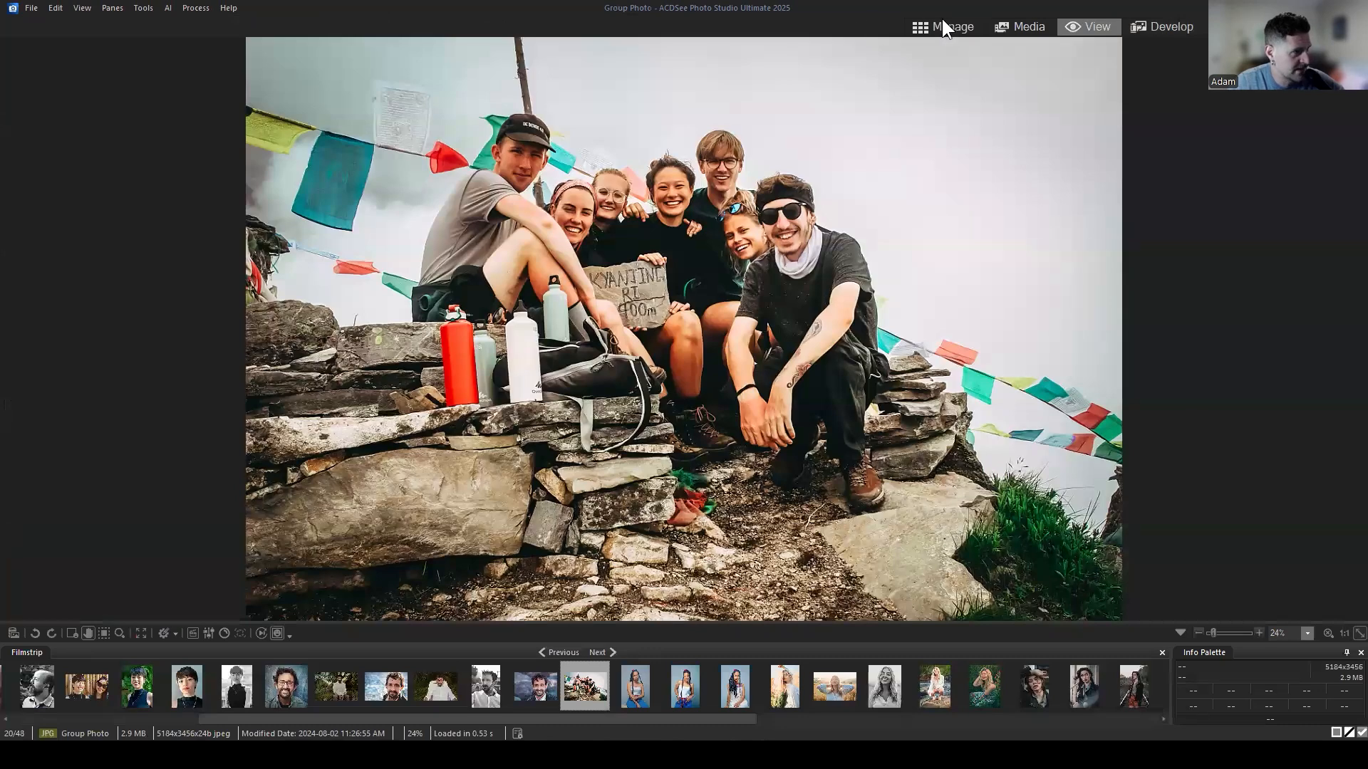
click(944, 26)
click(908, 619)
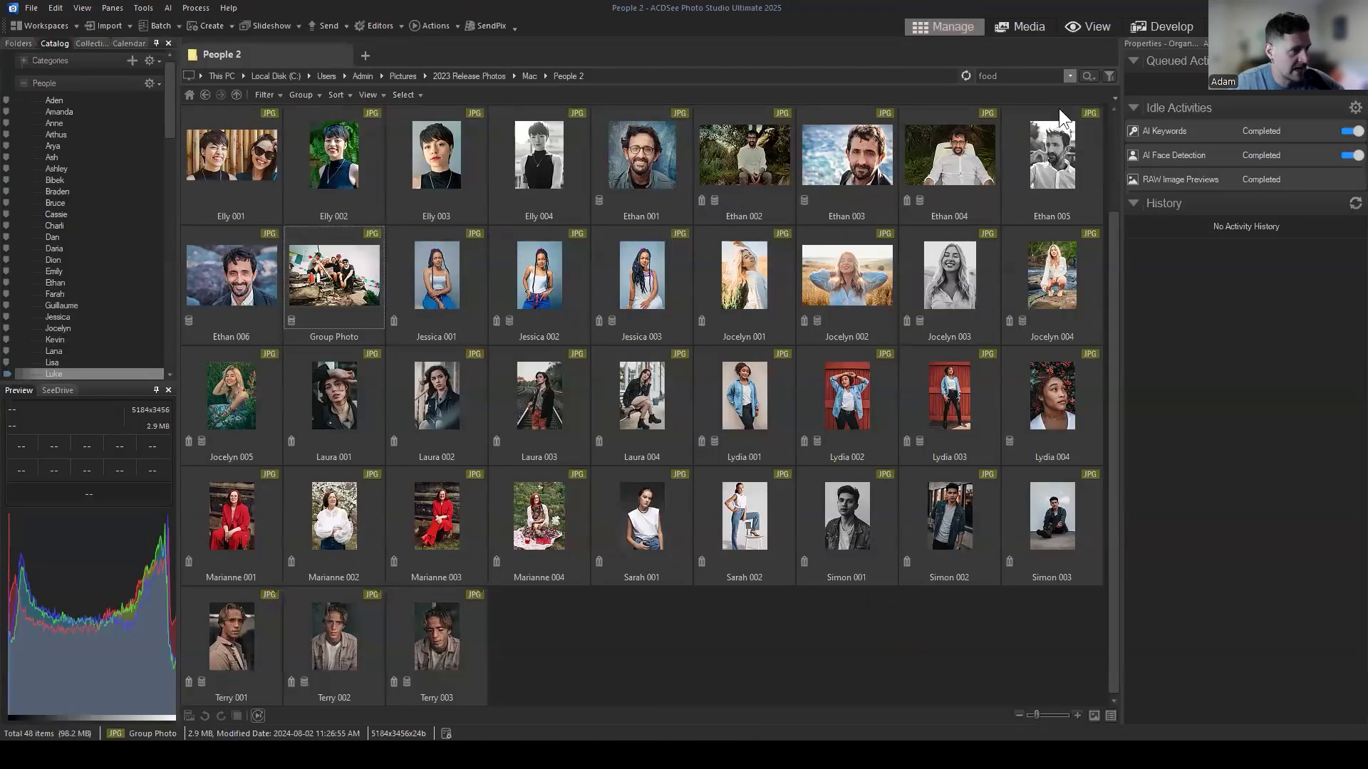
click(477, 282)
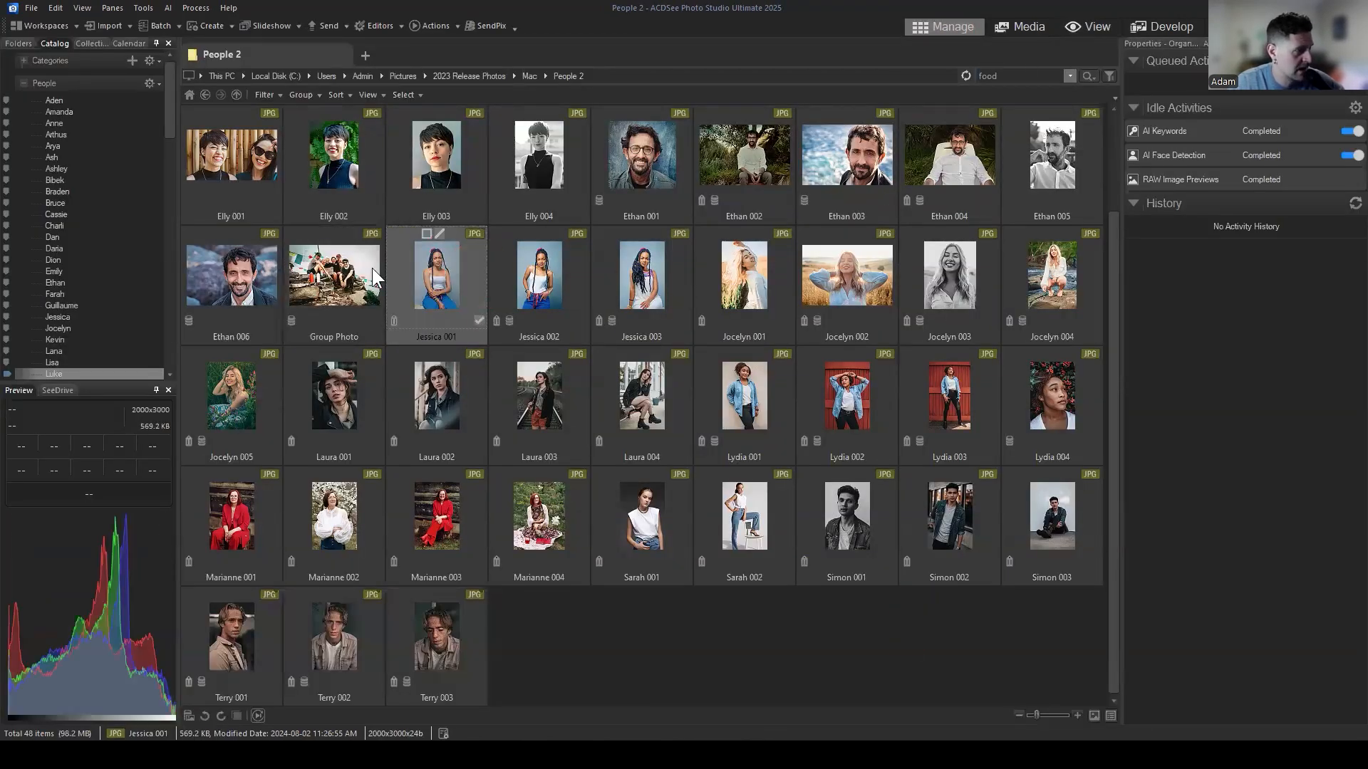
click(356, 280)
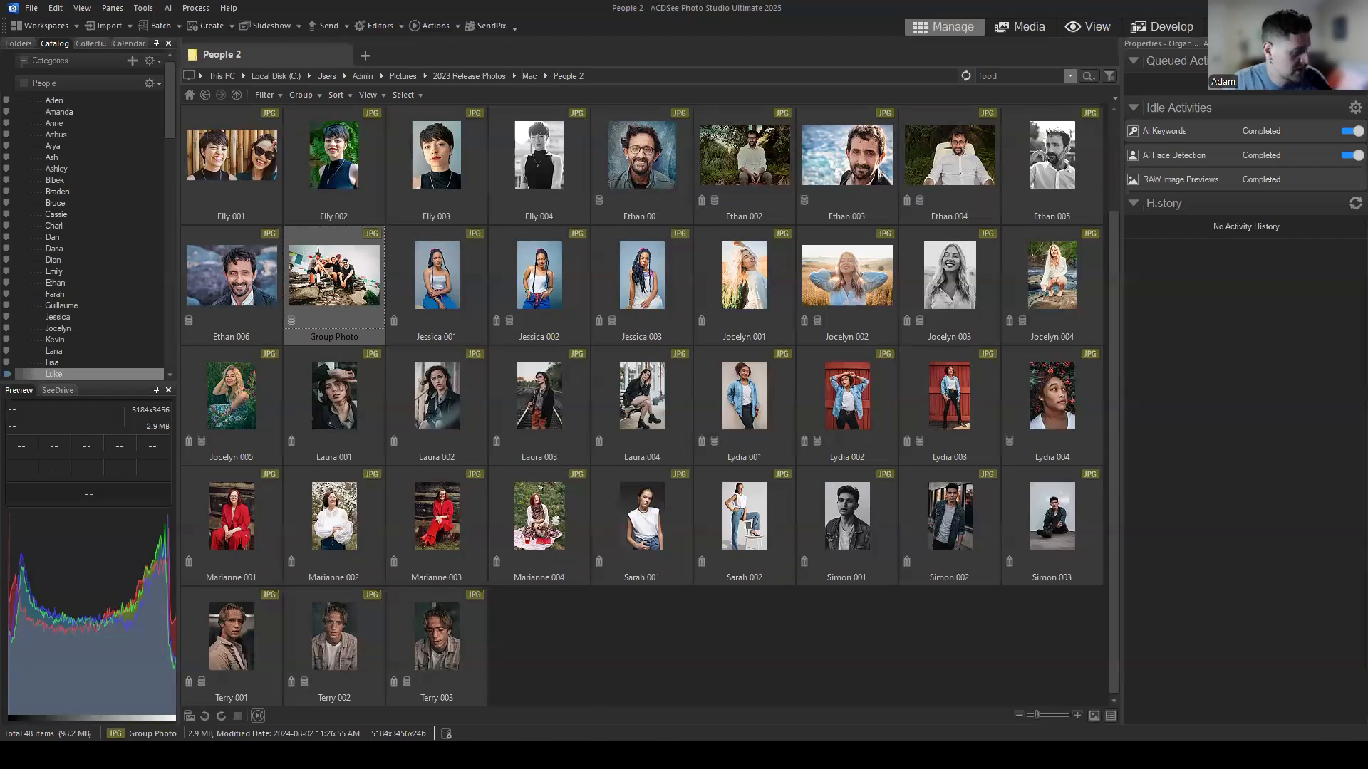
Switch to the web browser and show the Feature Requests & Developer Q&A space in ACDSee Connect.
click(325, 738)
scroll(580, 436, down, 1)
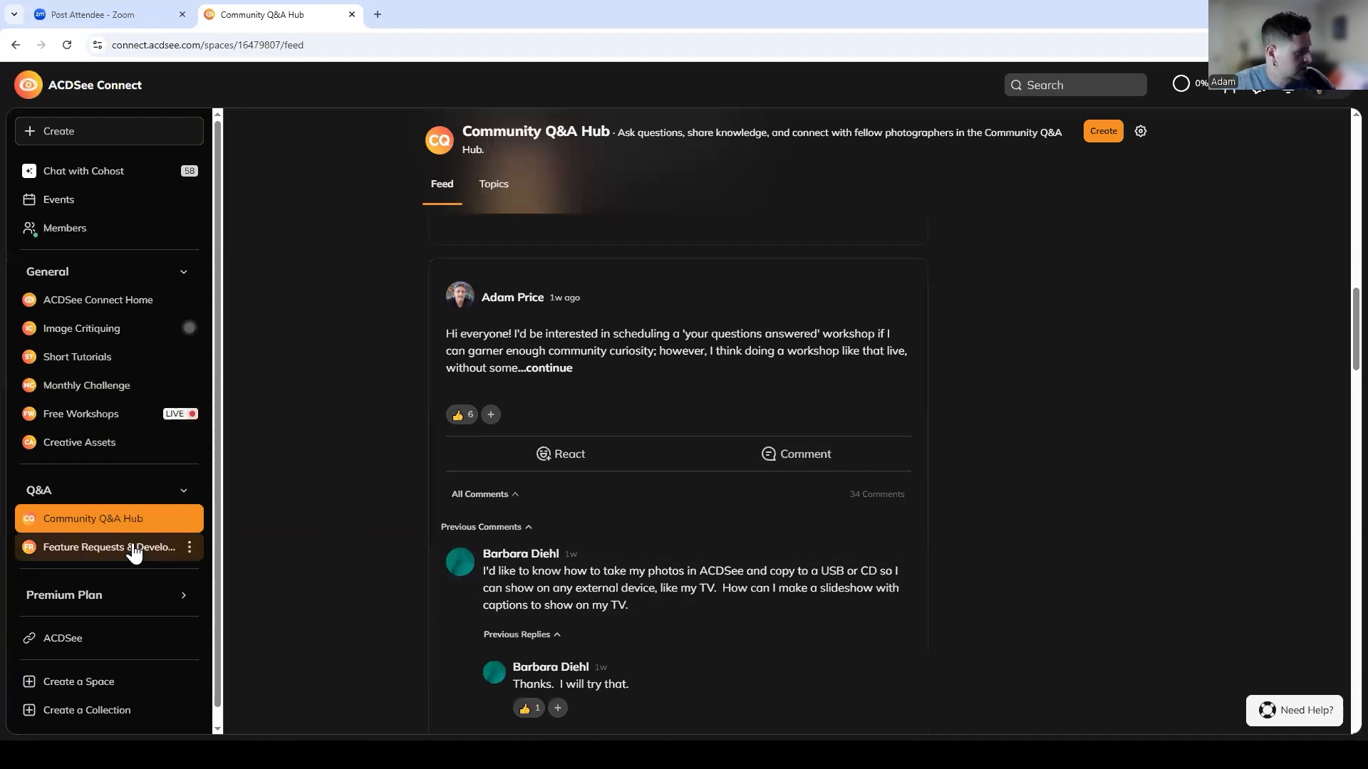
scroll(131, 553, down, 1)
click(82, 540)
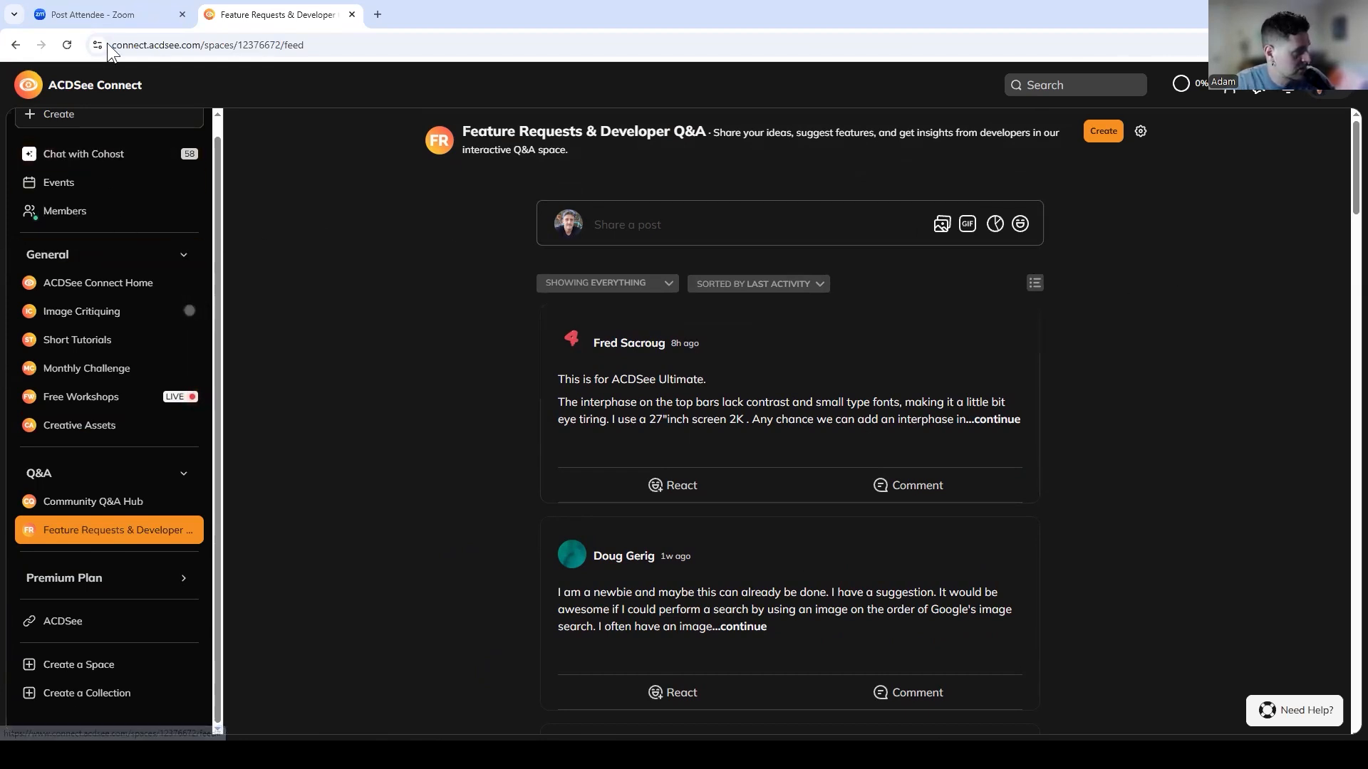
click(107, 14)
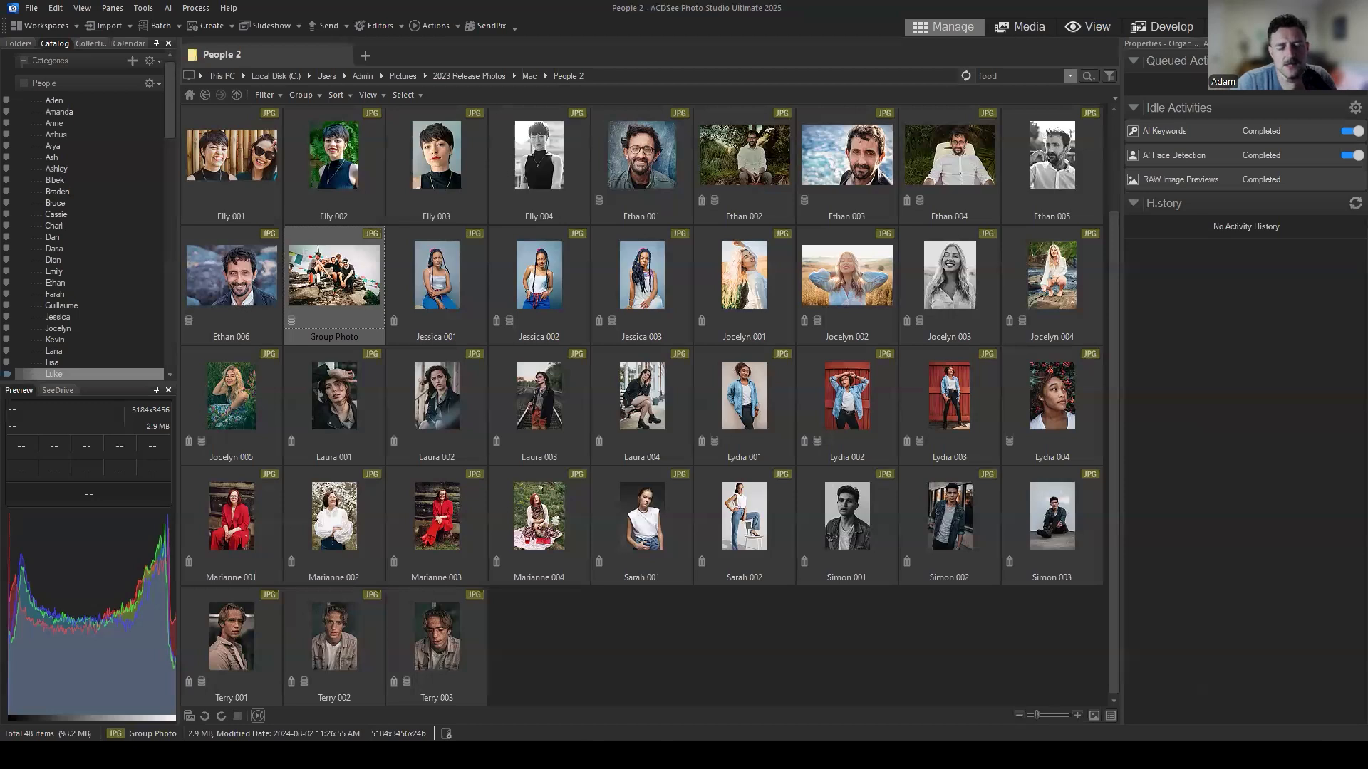
Go back through the browsing history to the People folder inside Pictures > 2025.
click(848, 633)
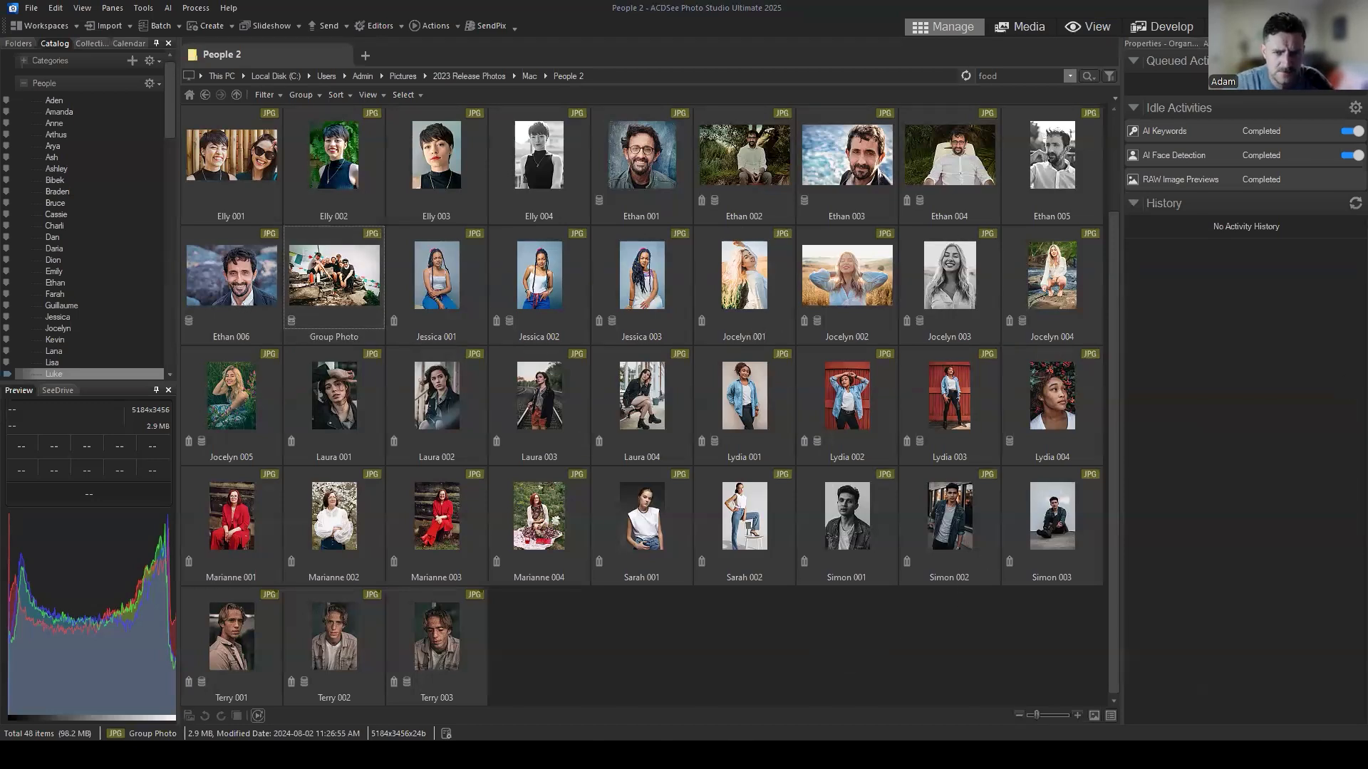
click(666, 617)
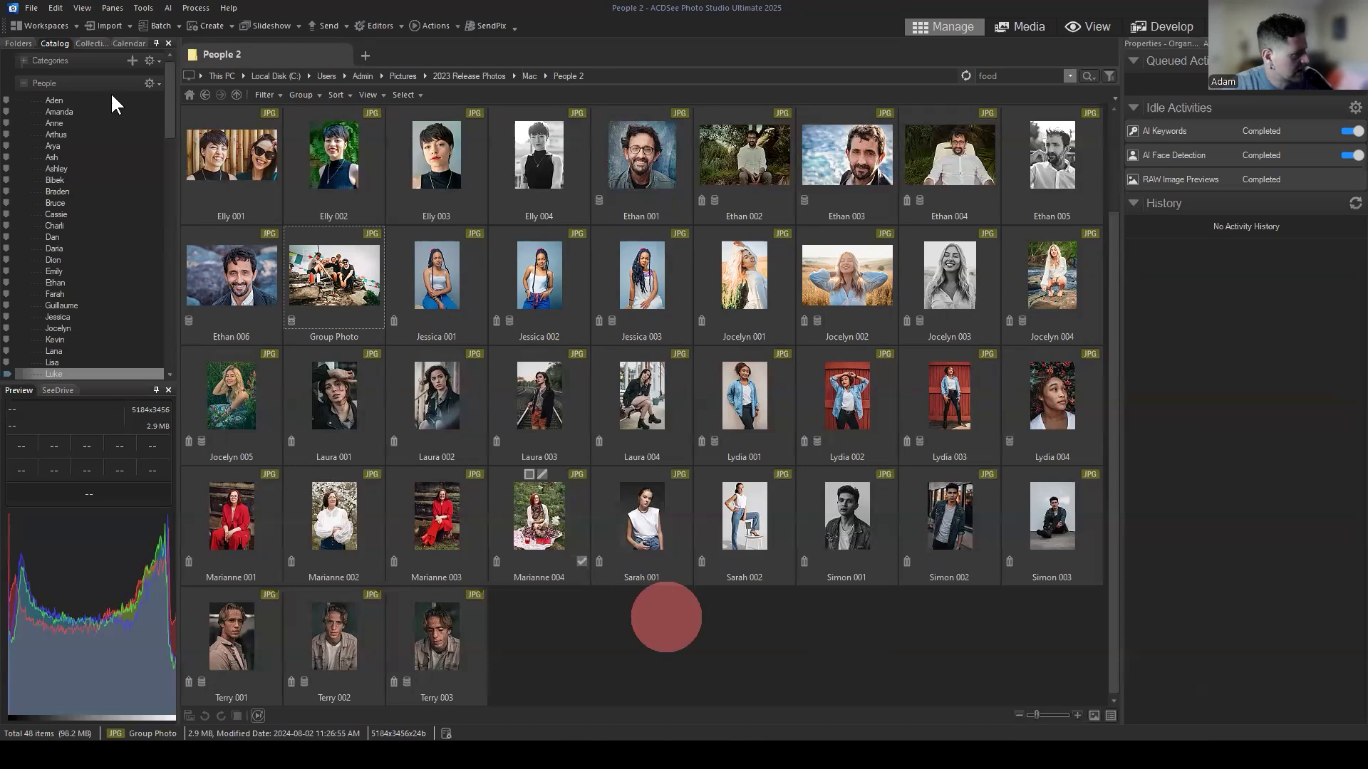
click(203, 95)
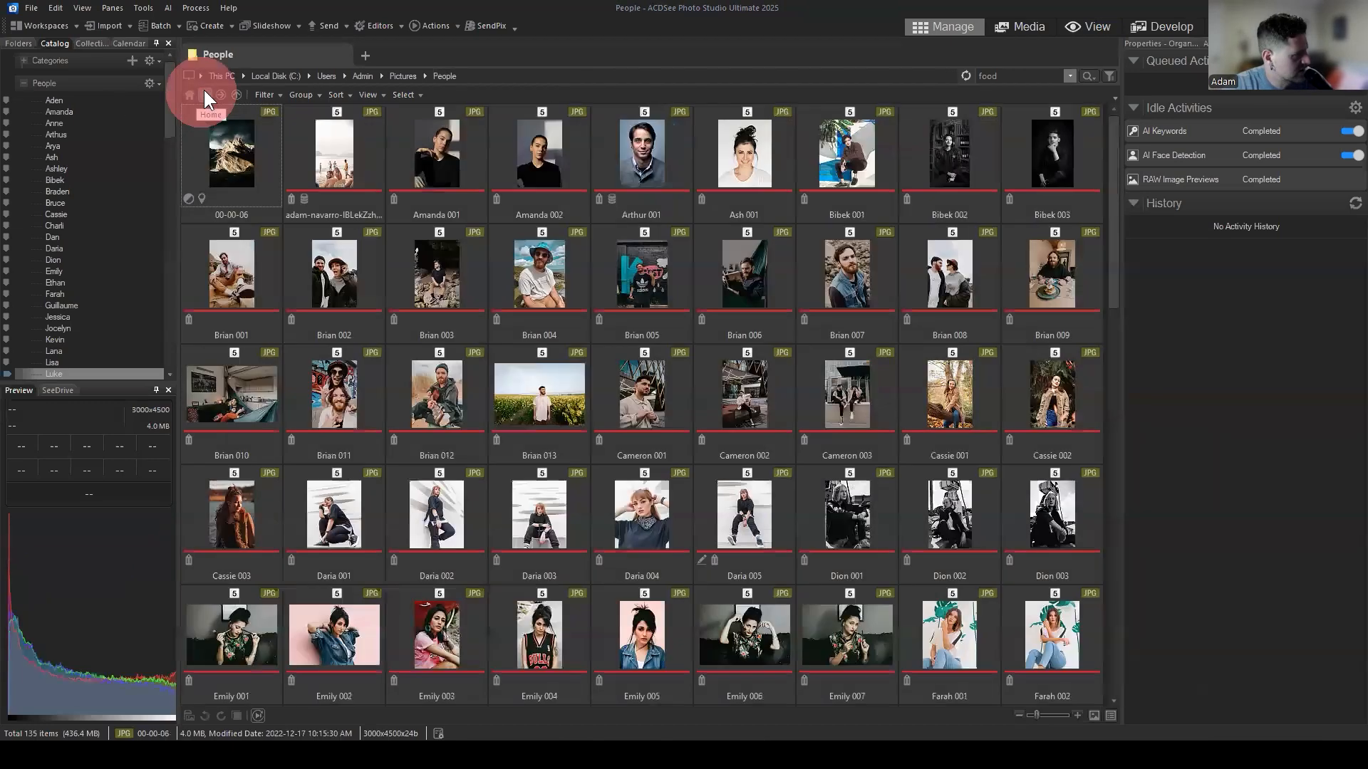
click(206, 93)
click(206, 94)
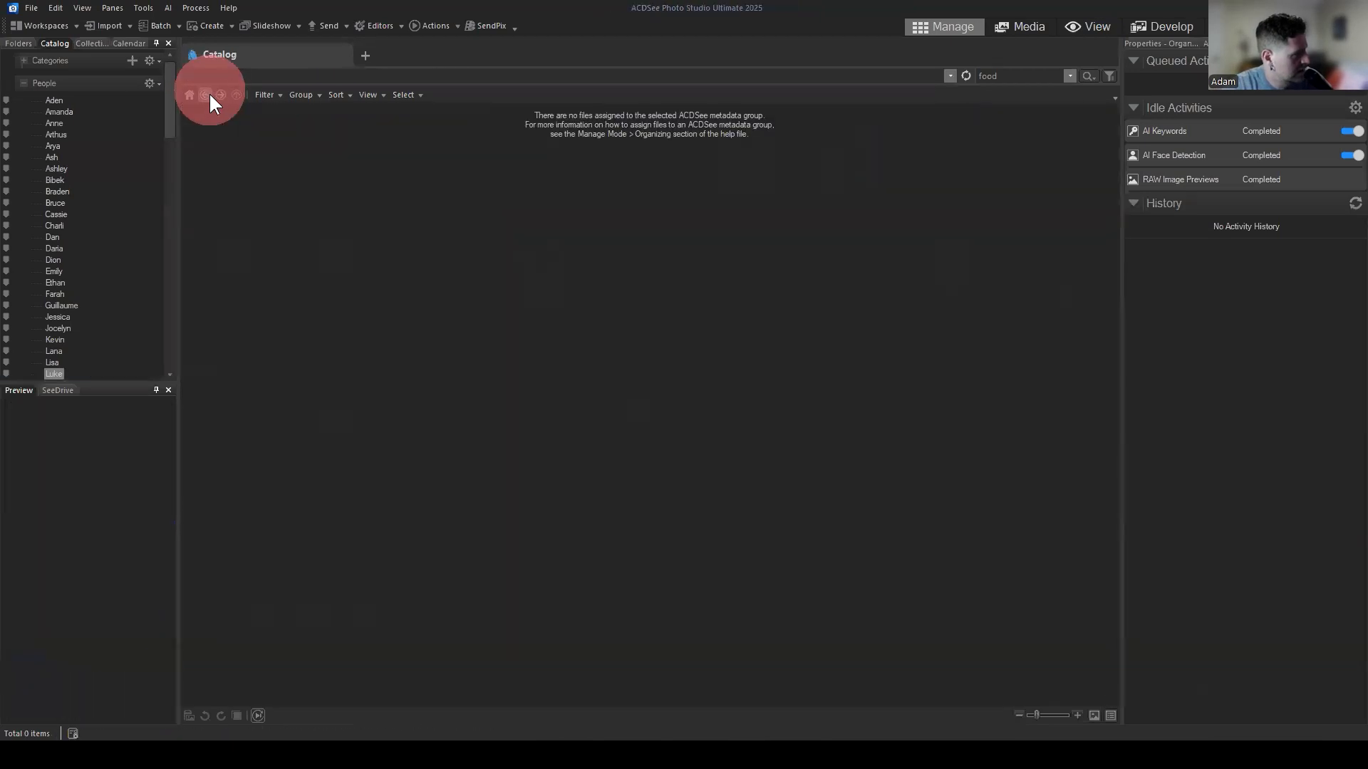
click(207, 93)
click(207, 93)
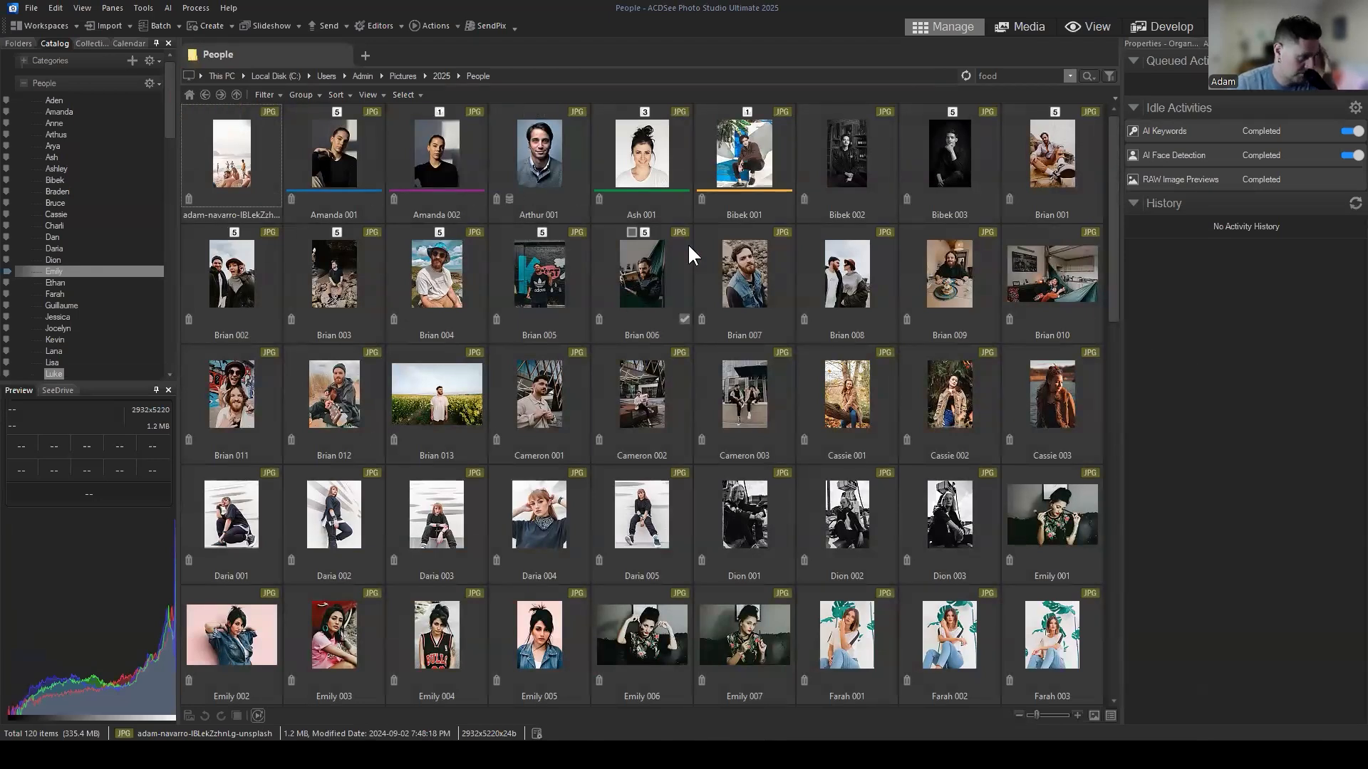
Examine the Metadata commands for the first-row photo with the orange label and for a third-row portrait, closing the menus without changes.
click(741, 150)
right_click(734, 144)
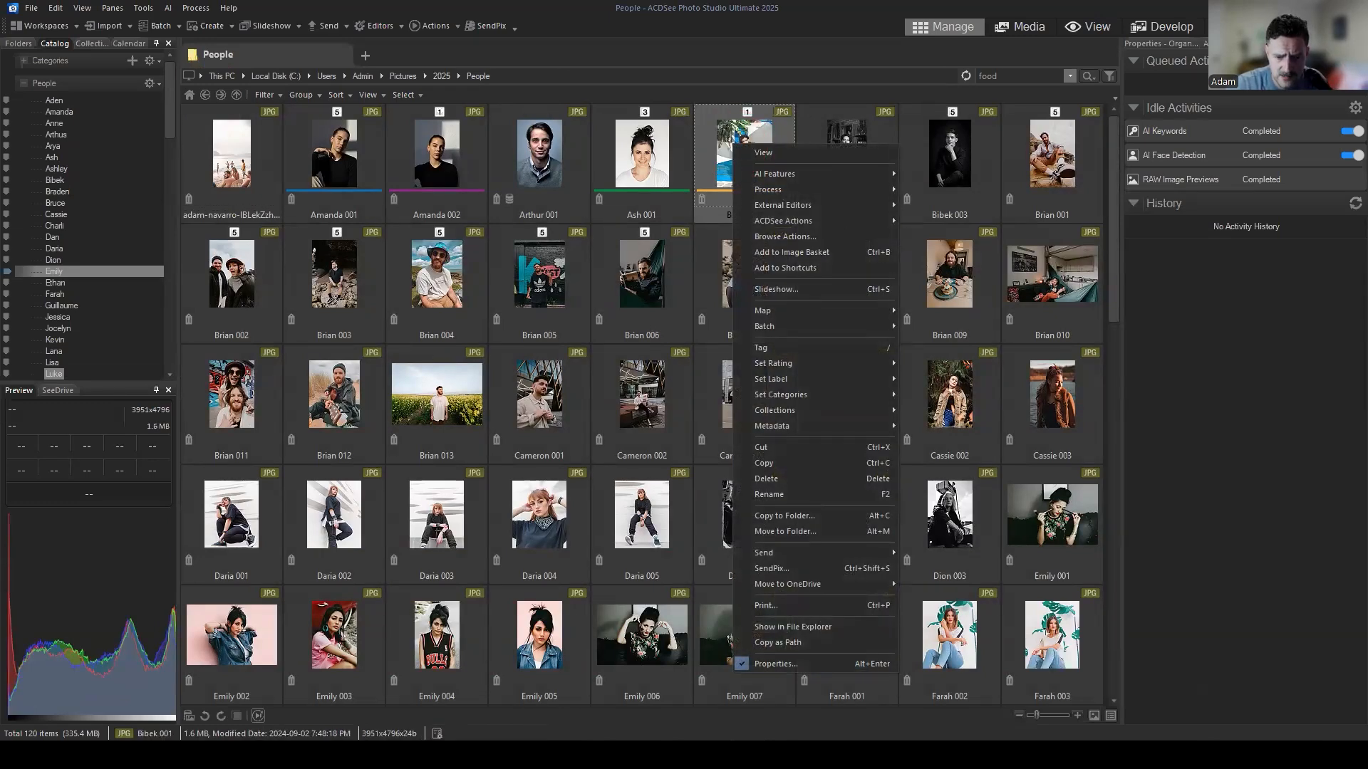
click(819, 425)
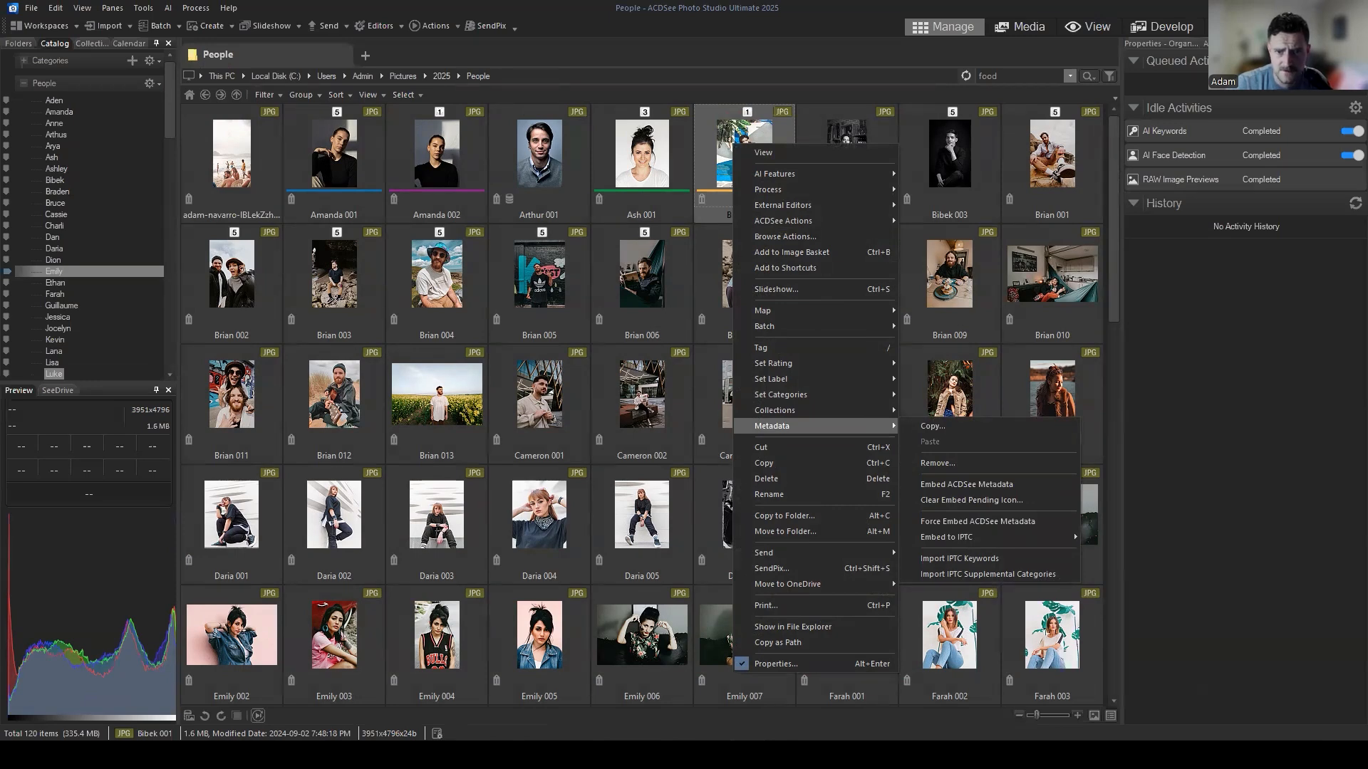
key(Escape)
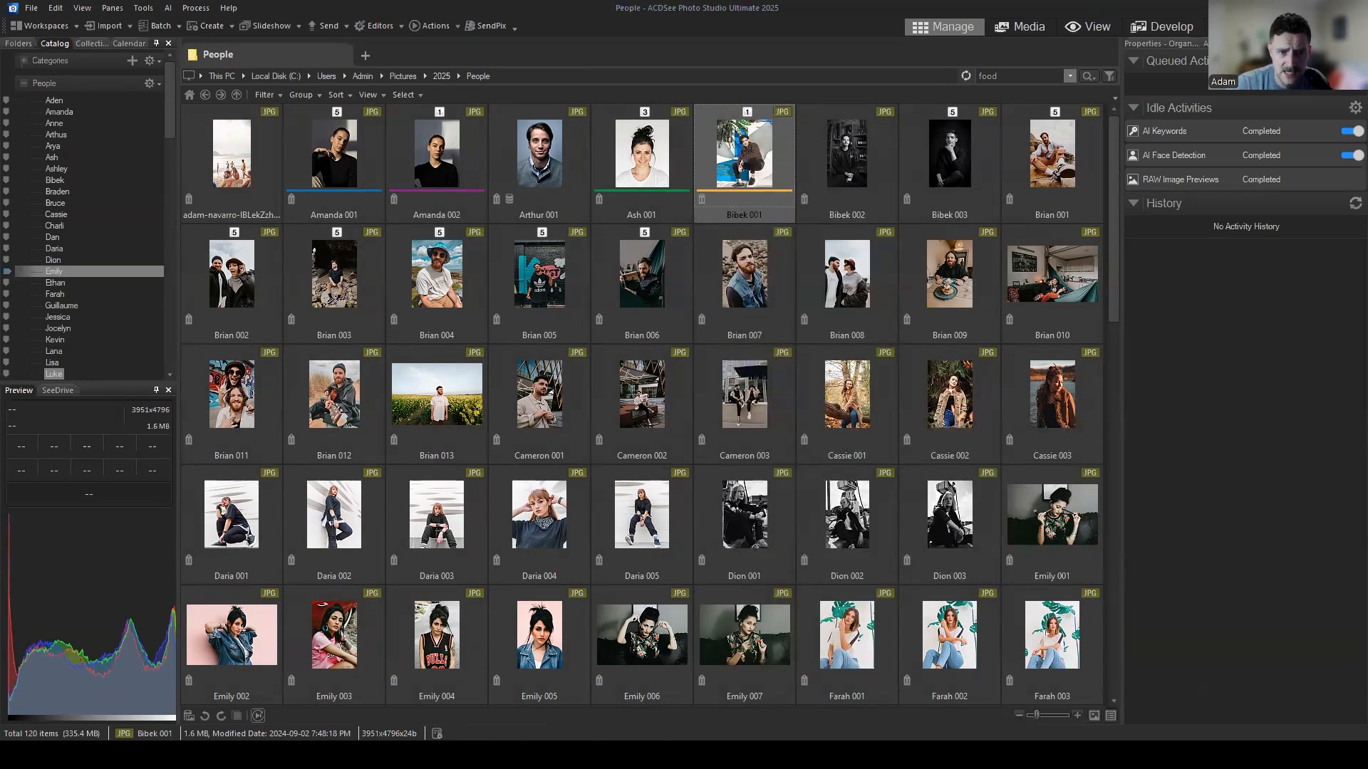
right_click(824, 392)
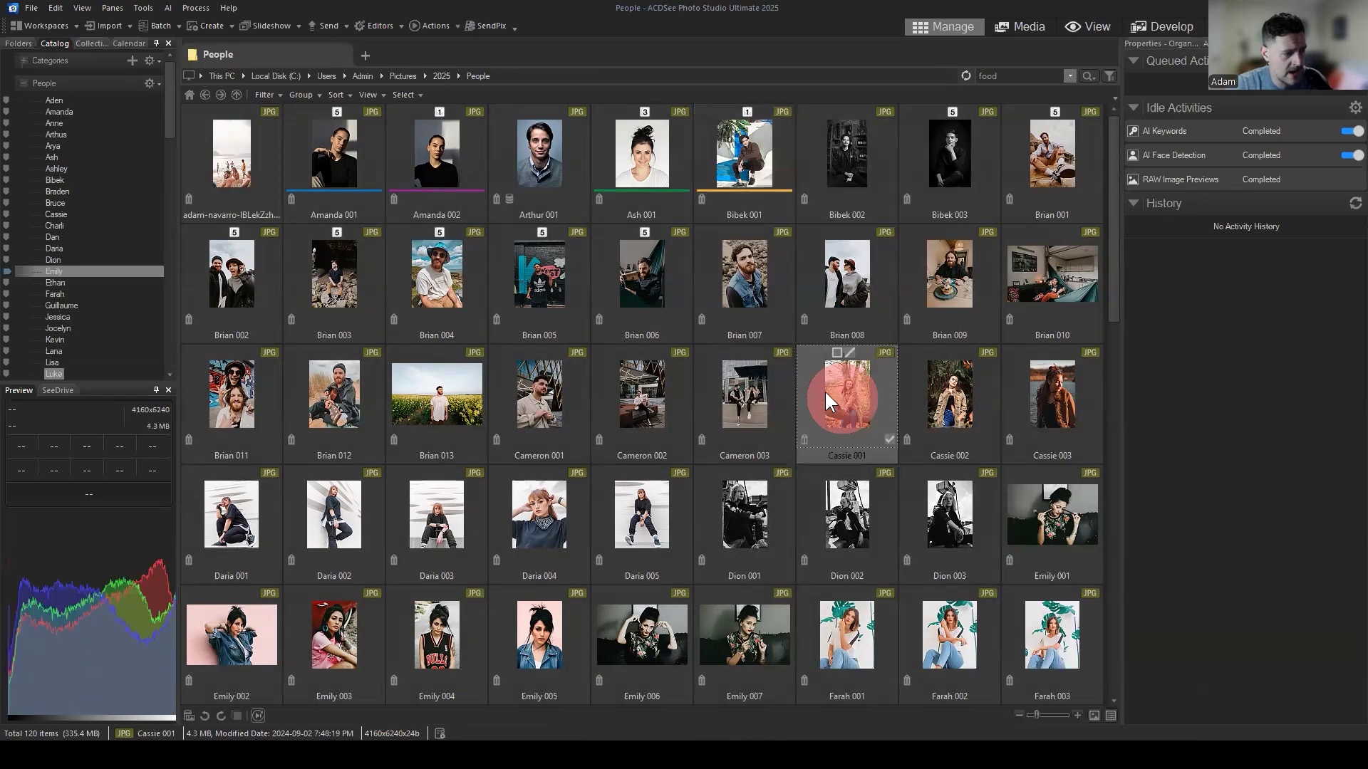
mouse_move(887, 282)
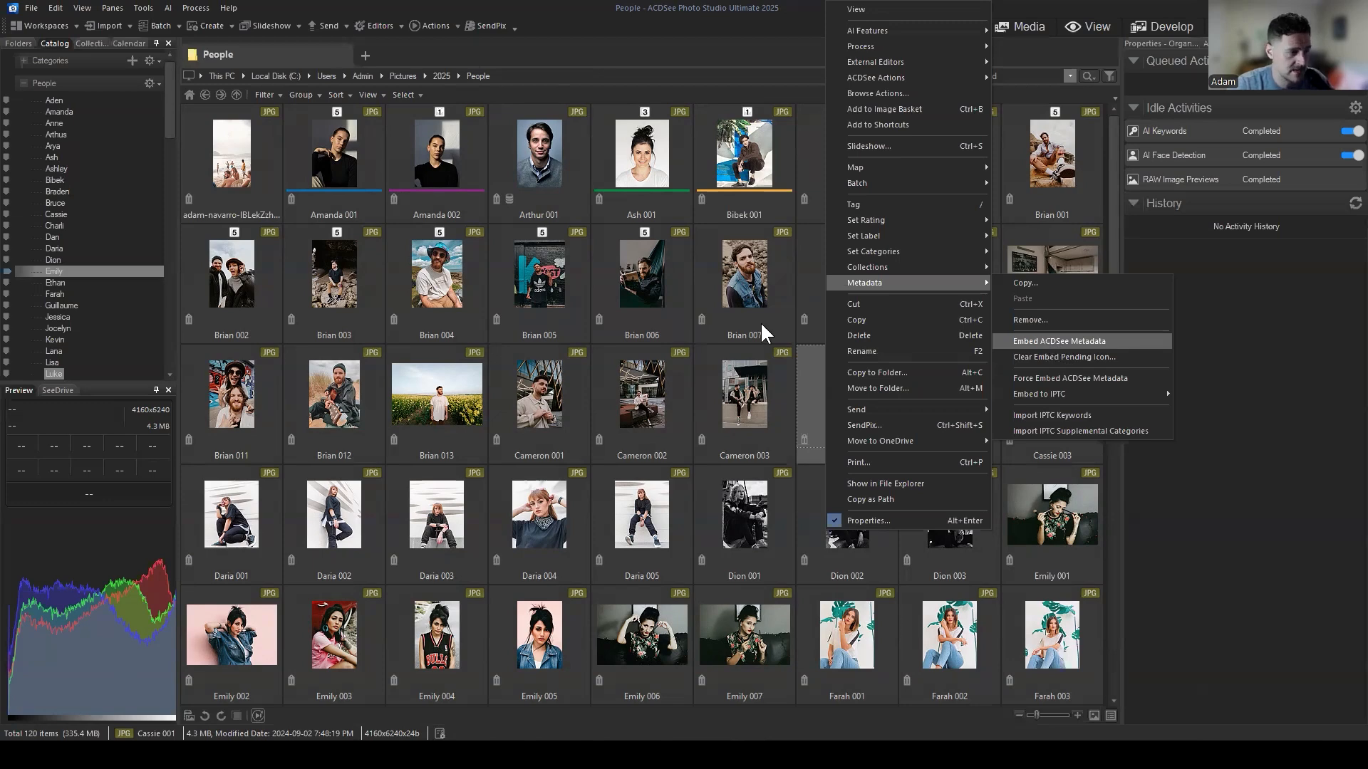
click(675, 278)
Embed the ACDSee metadata in the first-row portrait of the dark-haired man and close the summary report.
click(520, 187)
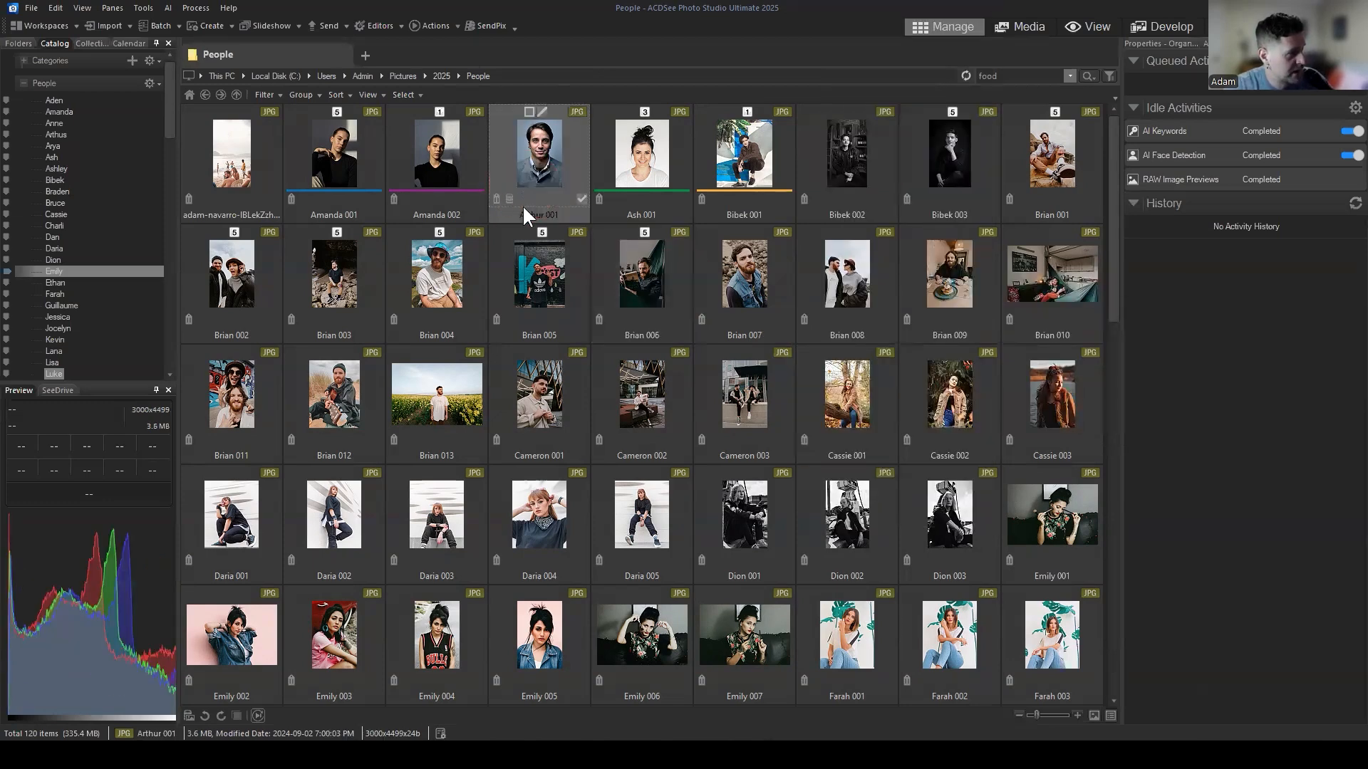
right_click(540, 154)
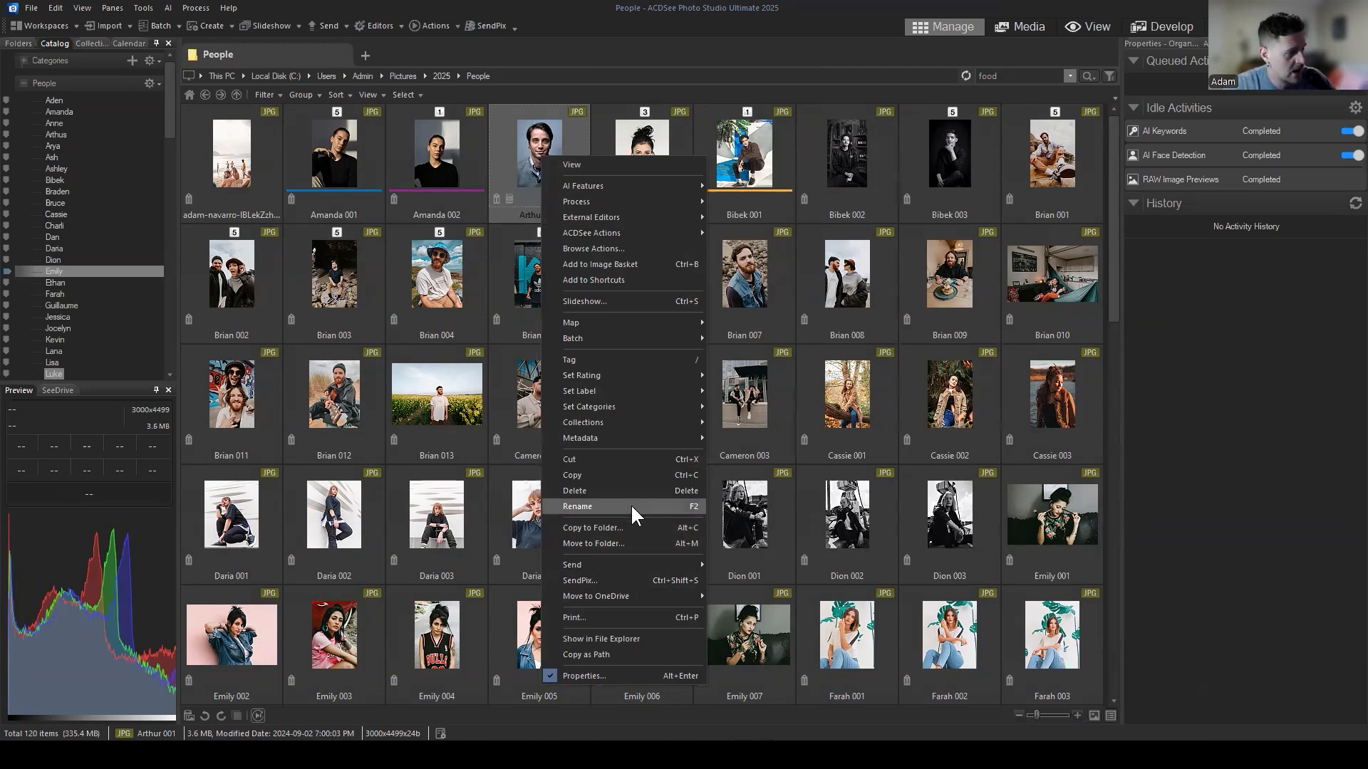
click(636, 437)
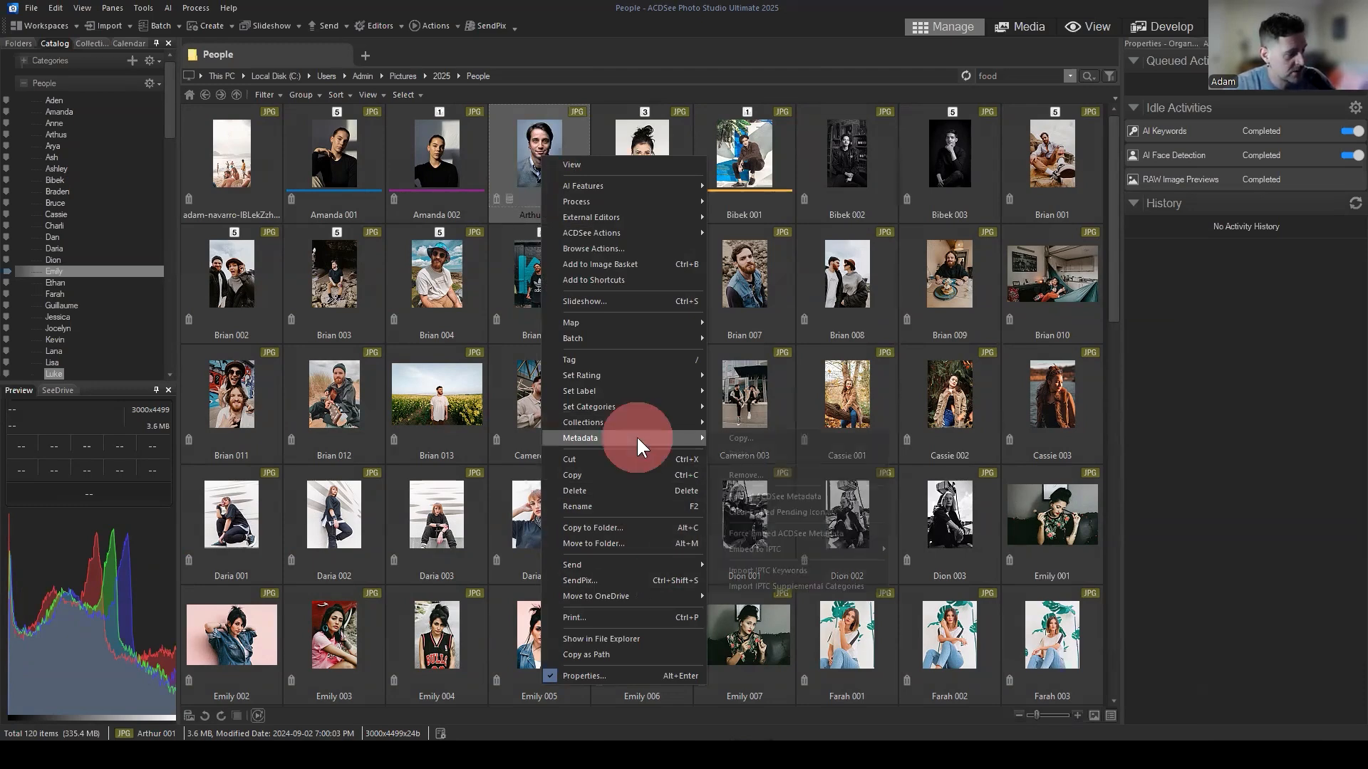
click(789, 497)
click(708, 418)
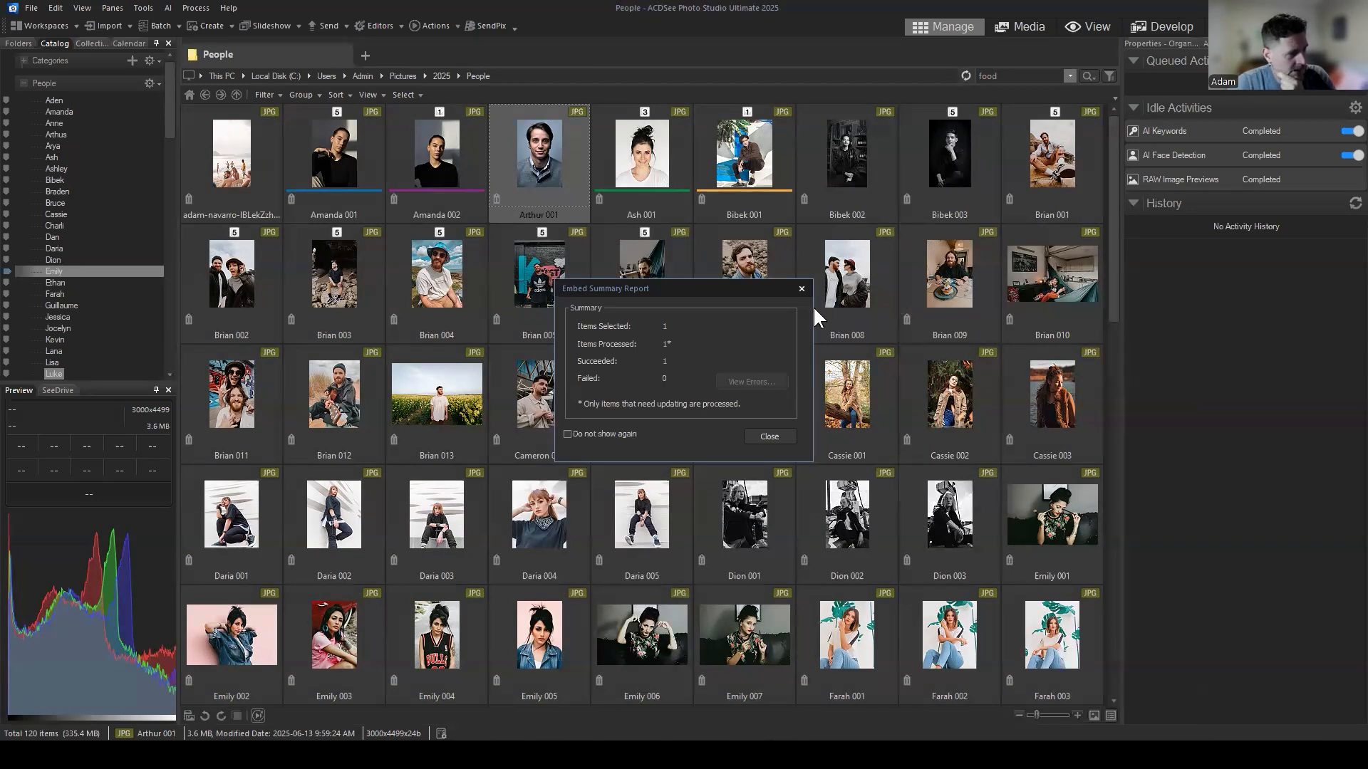
click(801, 288)
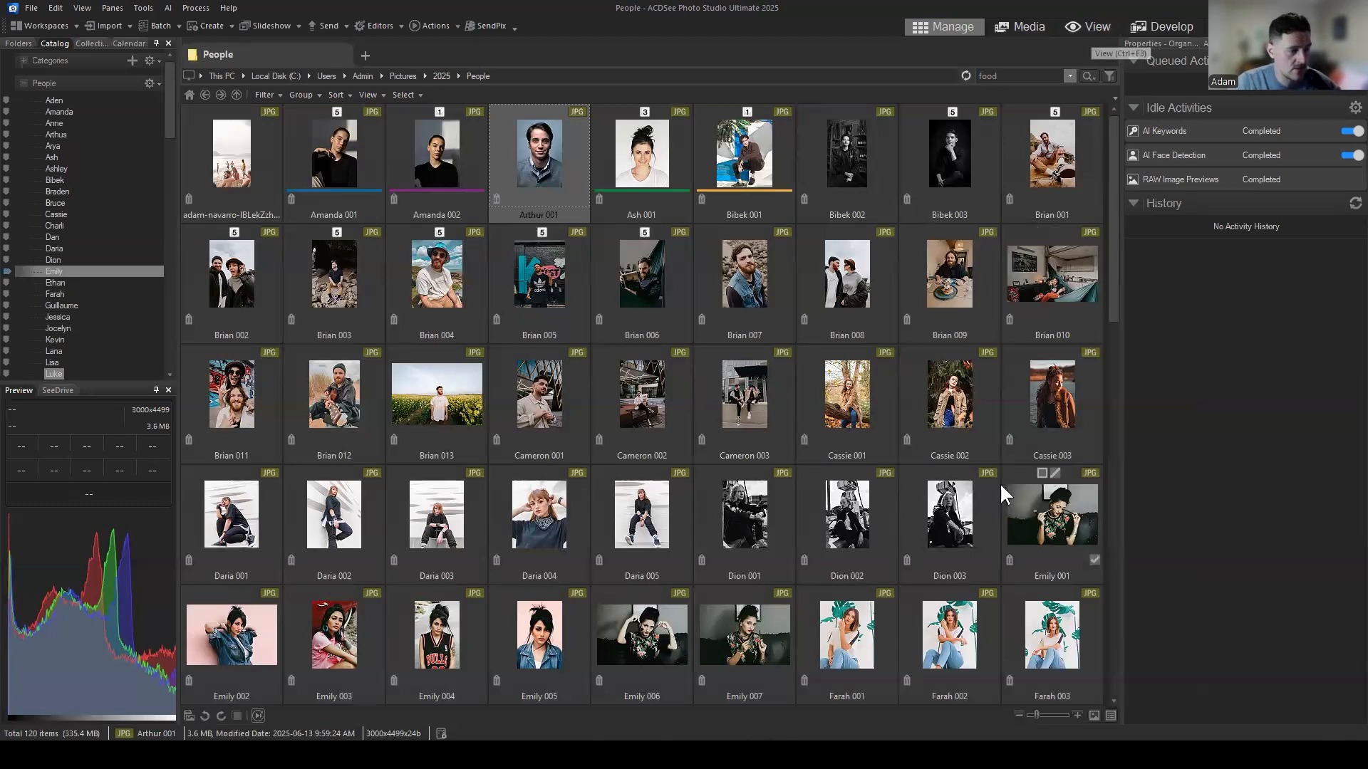
Open the photo of the couple facing each other in View mode and compare its face labels with the hammock and graffiti-wall photos.
click(841, 284)
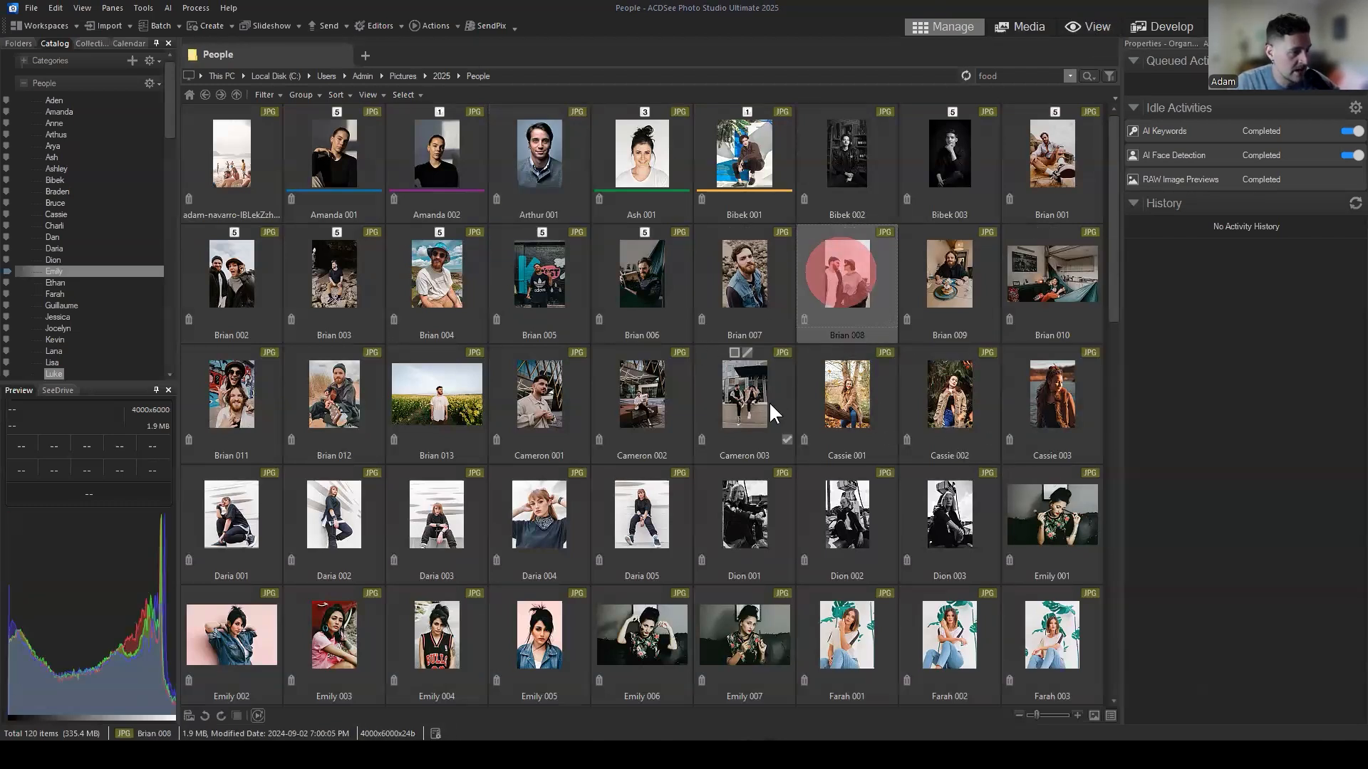
click(1088, 26)
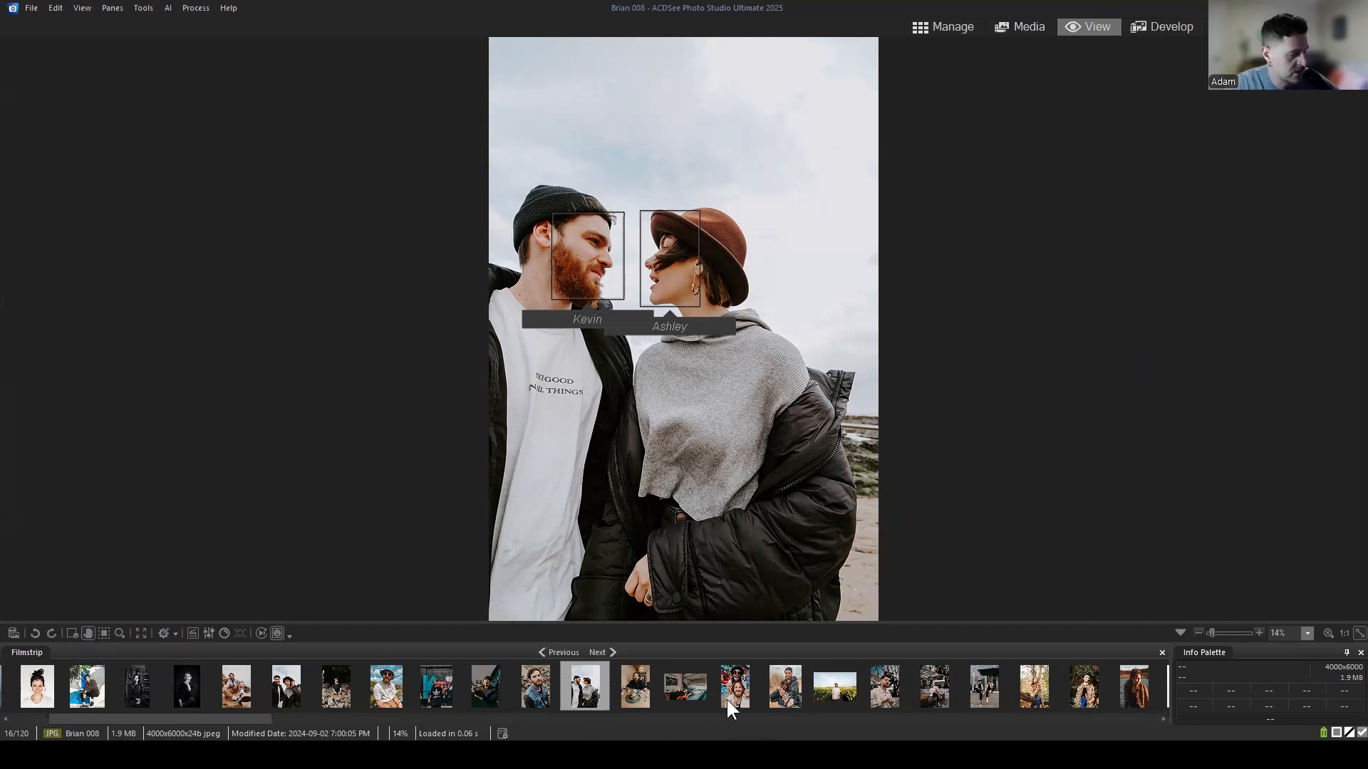
click(685, 687)
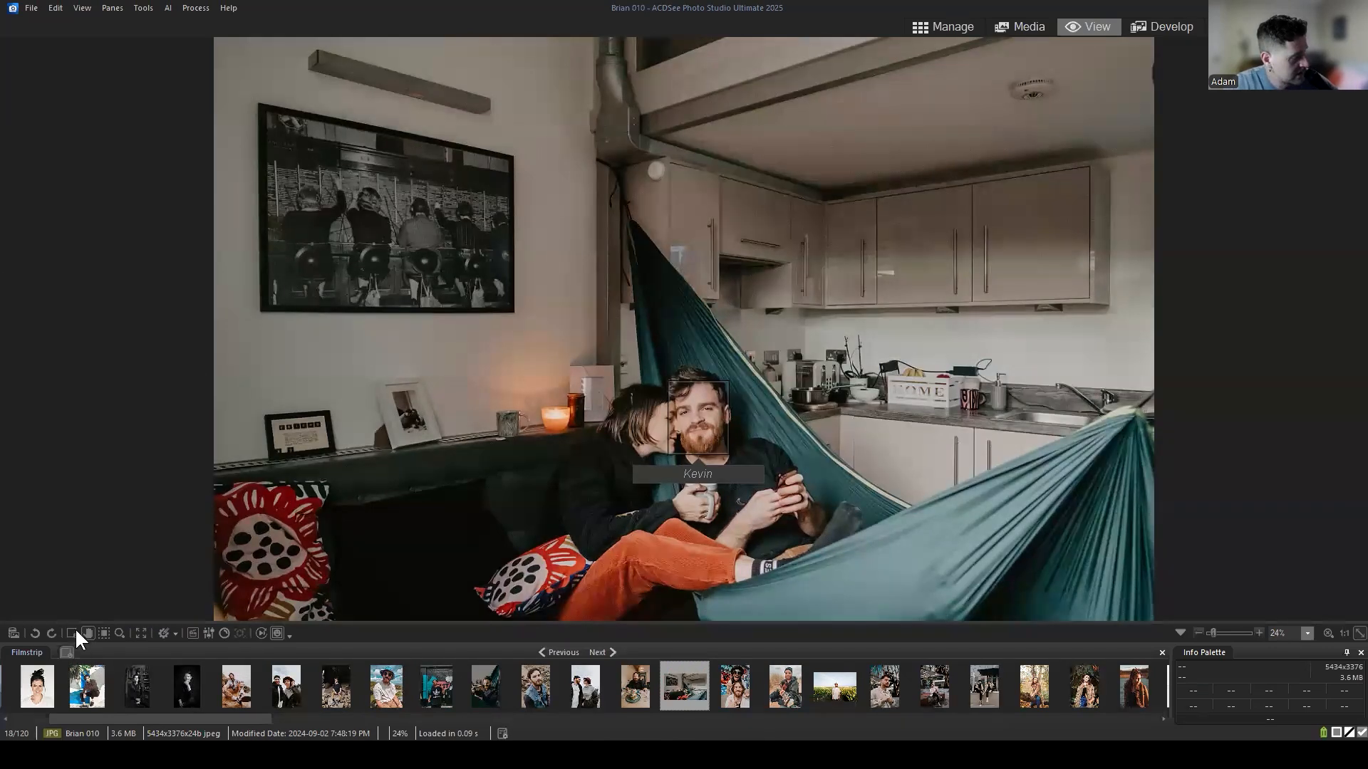
click(732, 687)
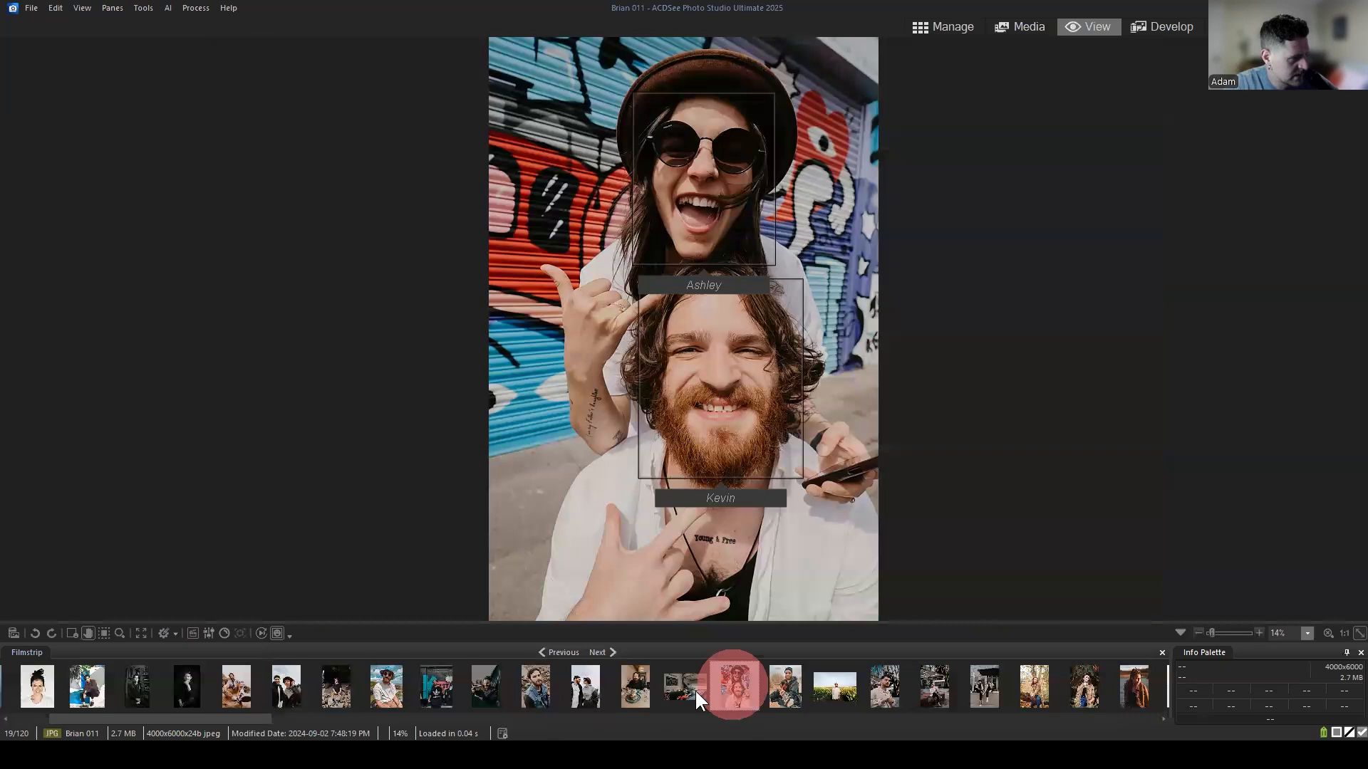
In the hammock photo, draw a face outline around the woman's face and assign her existing person name to it.
click(656, 685)
click(72, 633)
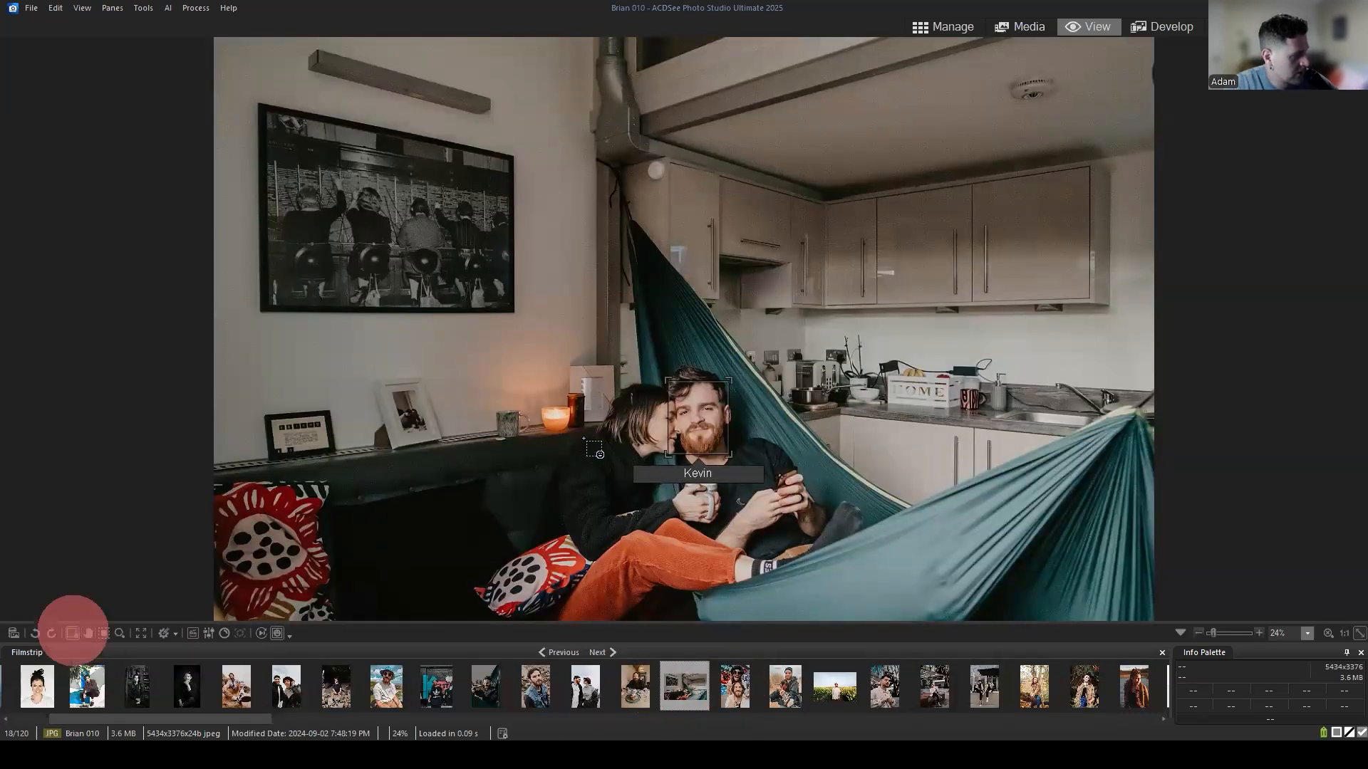
drag(621, 382, 682, 459)
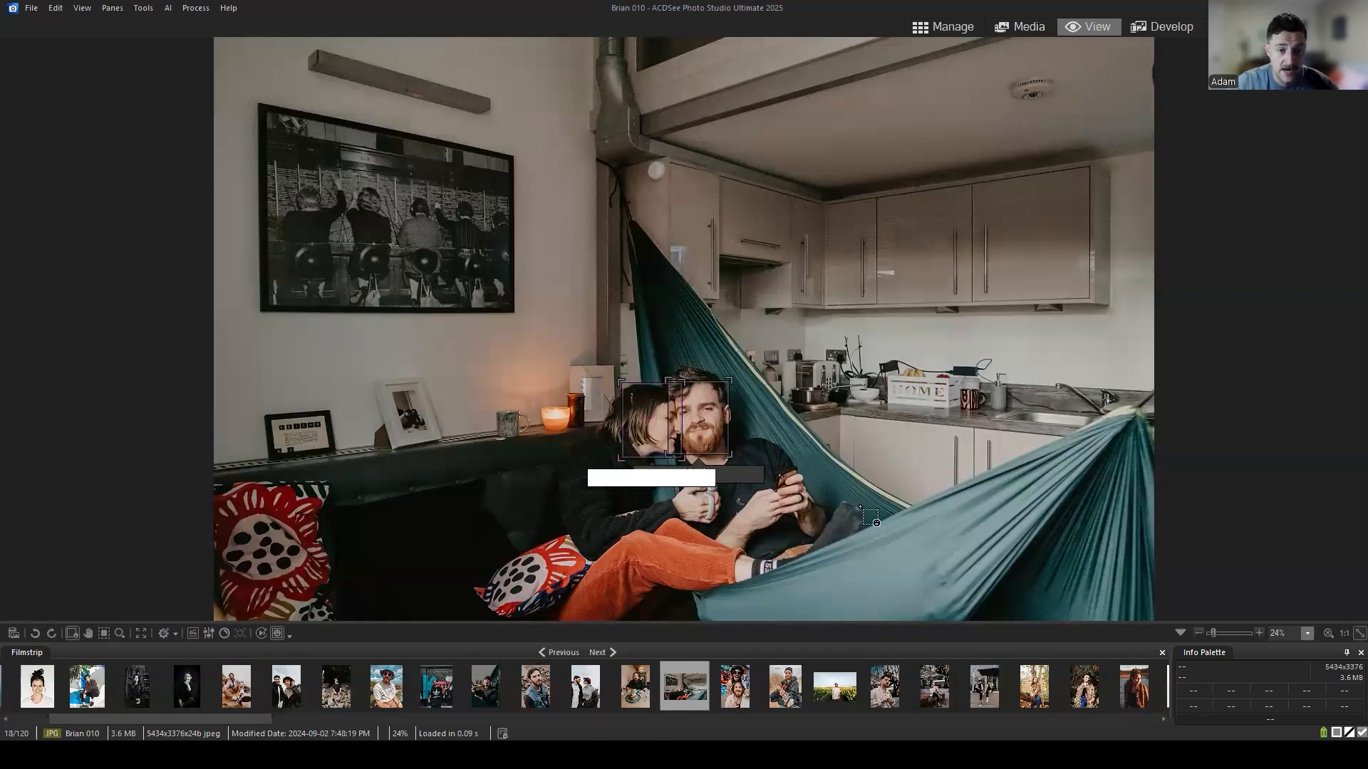
text(Ashley)
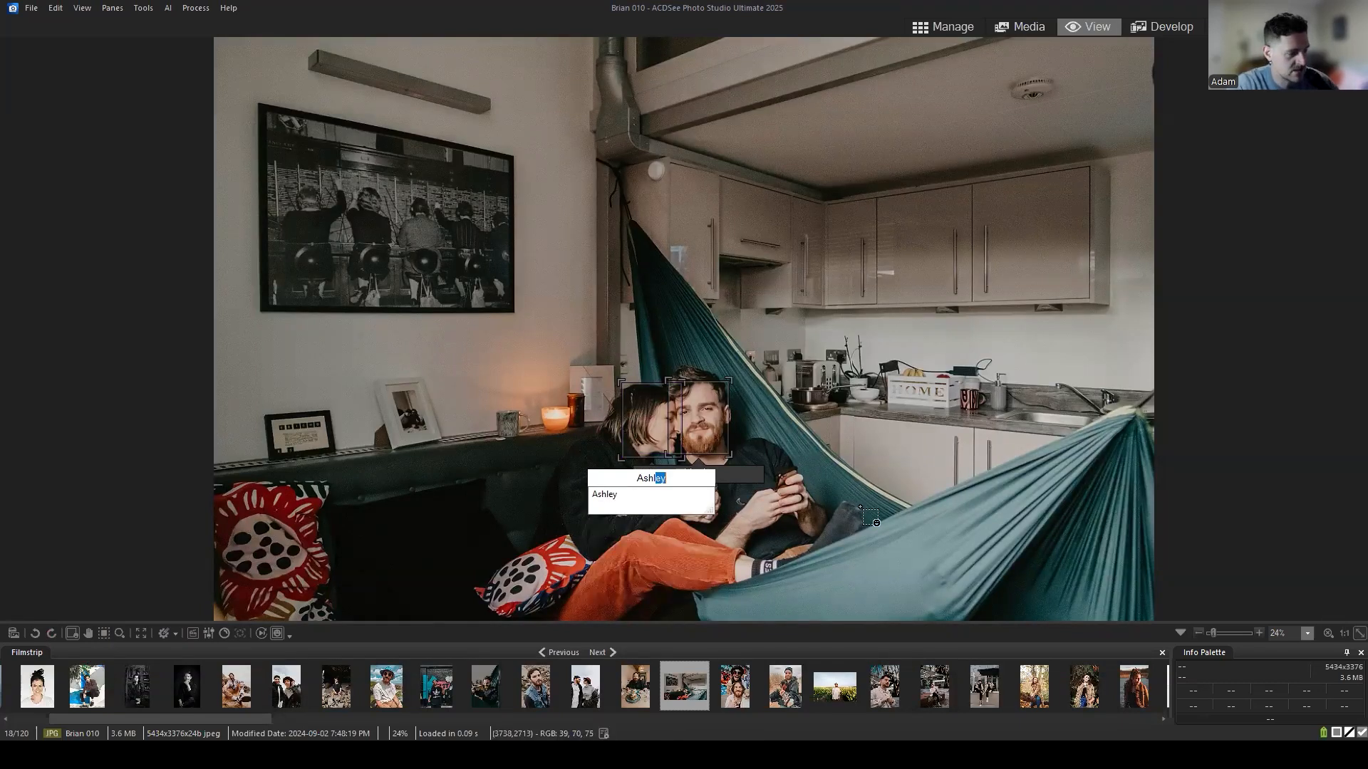
key(Return)
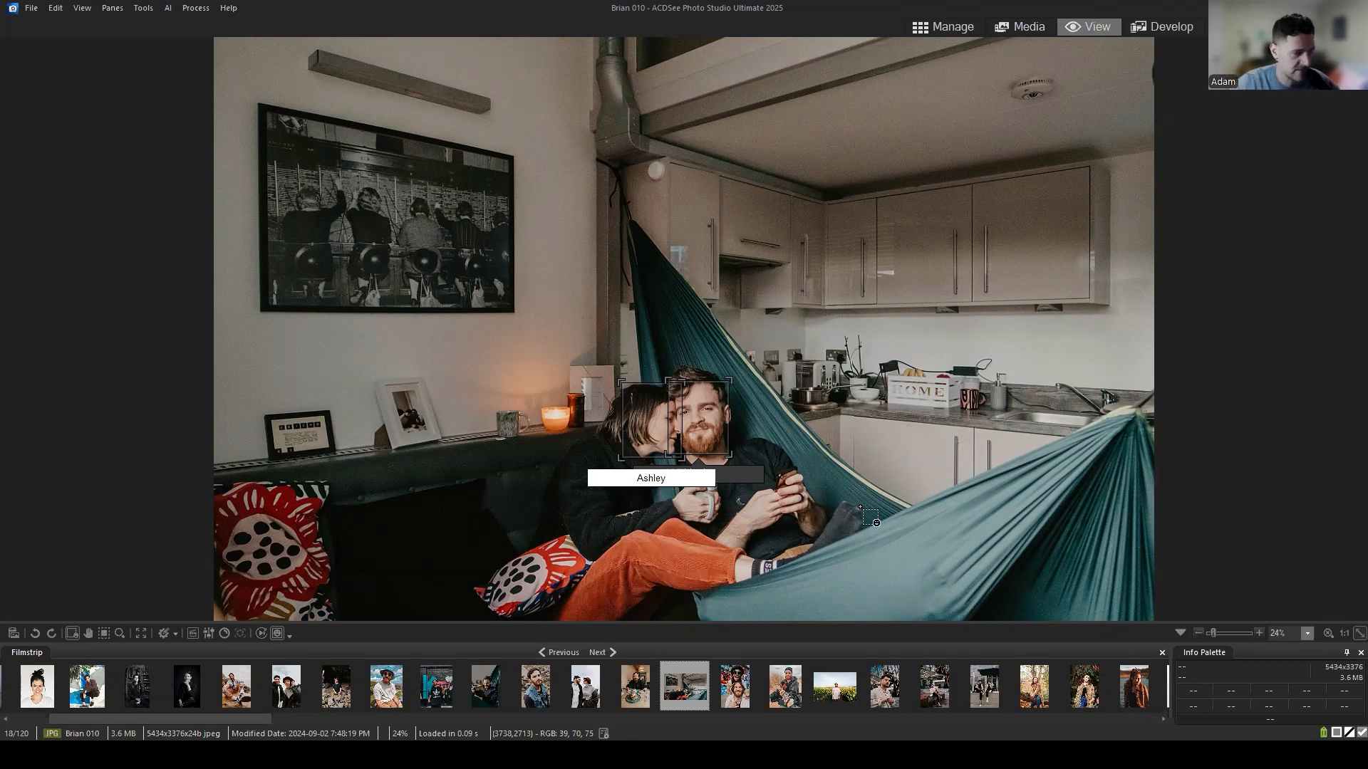
key(Return)
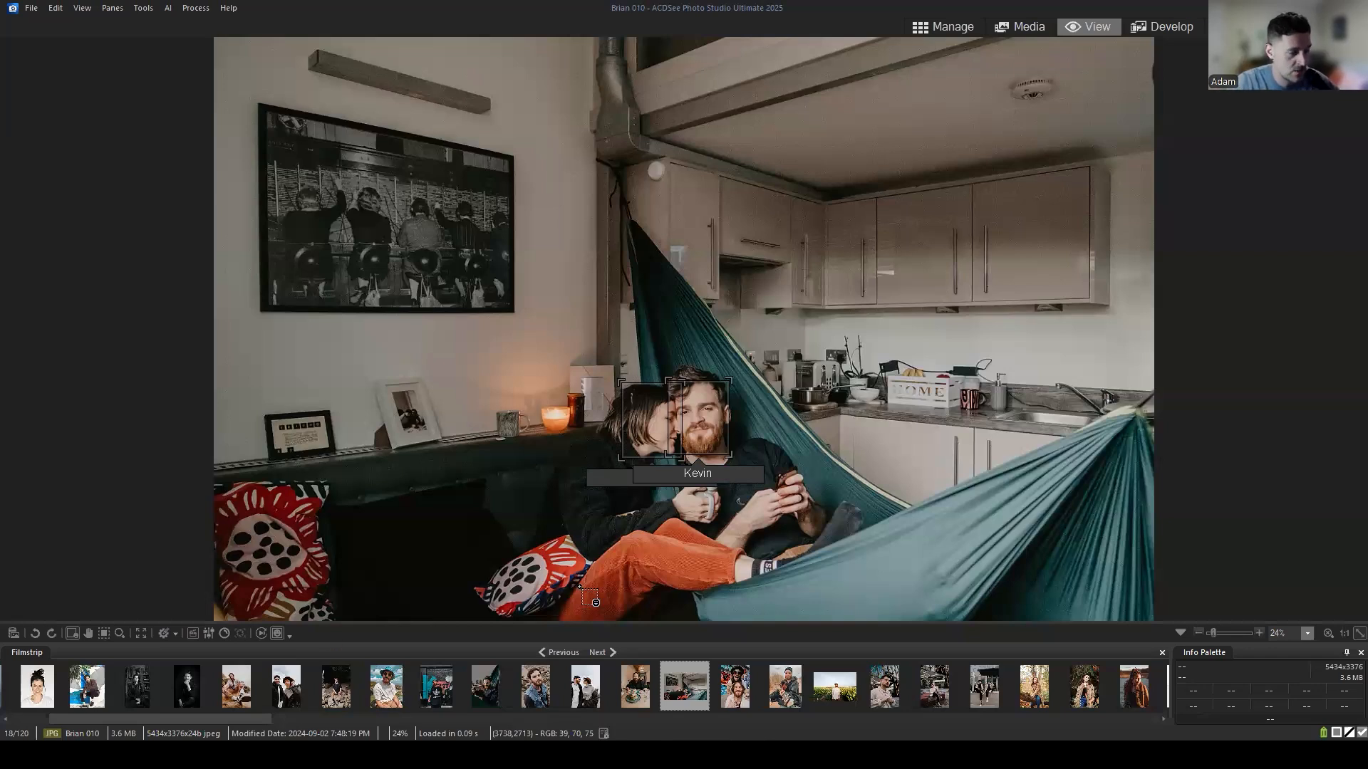
Leave the hammock photo's face labels and return to the full People folder in Manage mode.
click(612, 479)
key(Return)
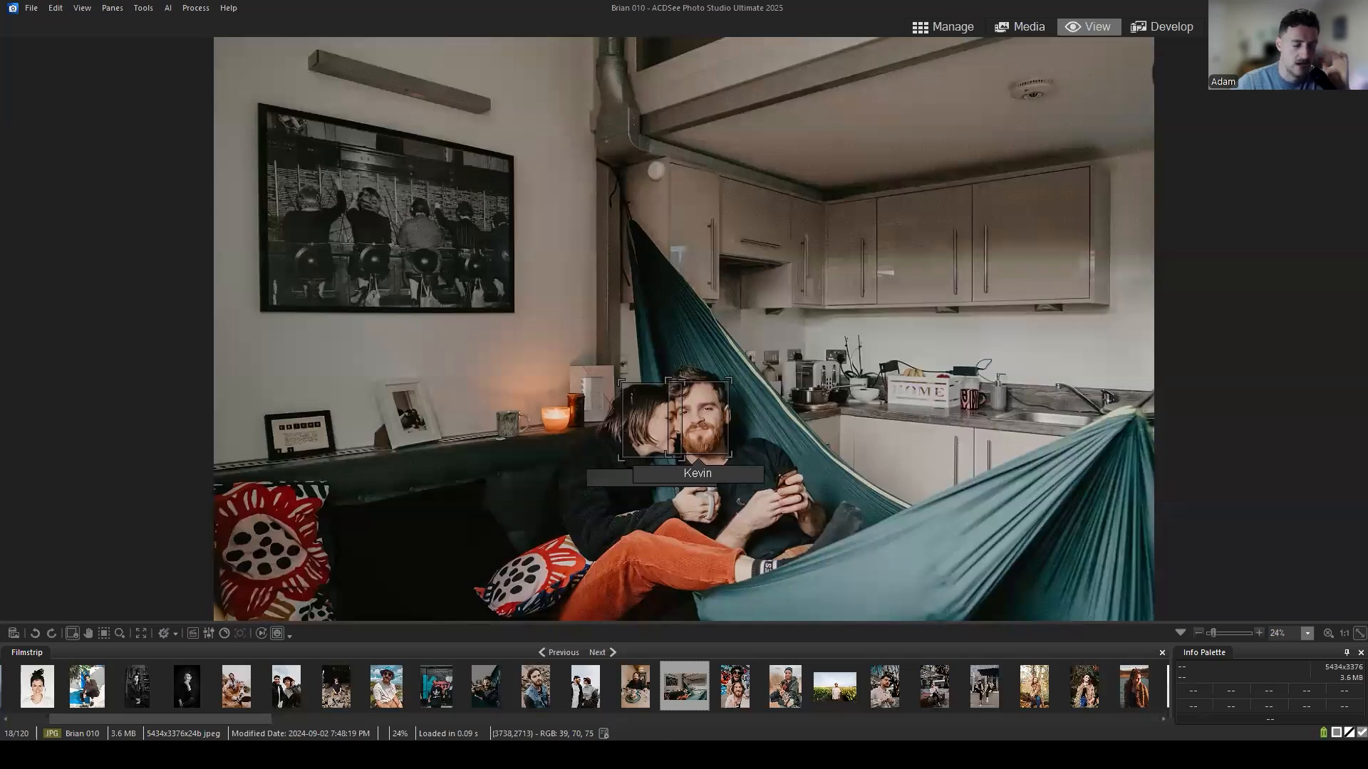
click(942, 26)
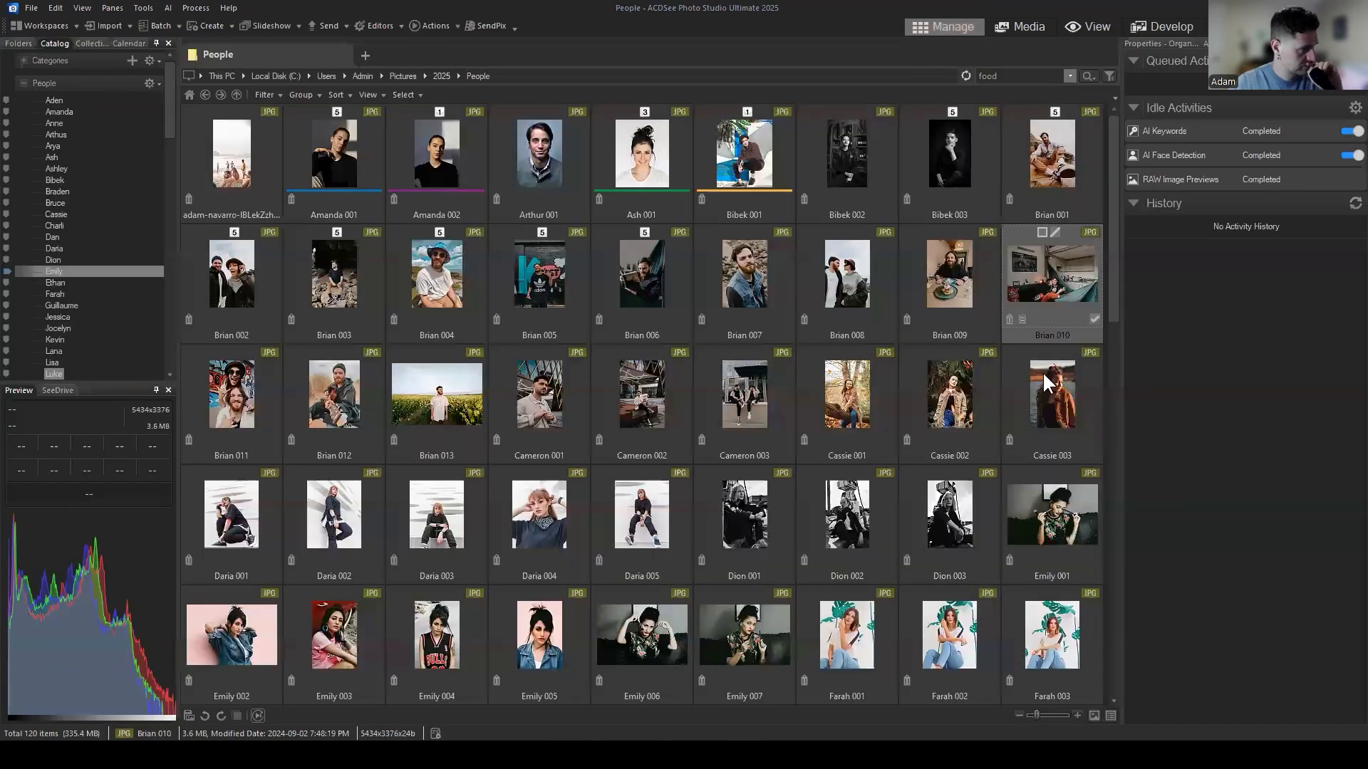
click(1211, 376)
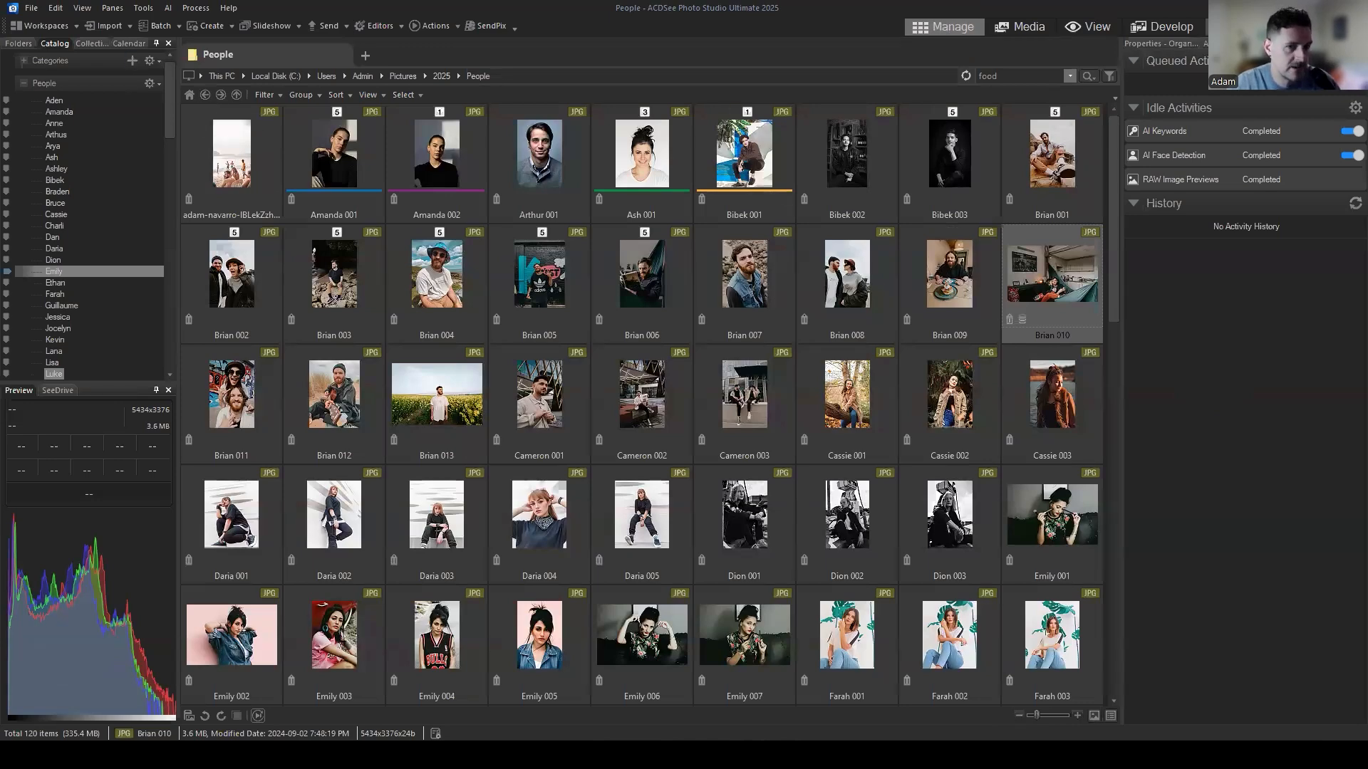
click(207, 94)
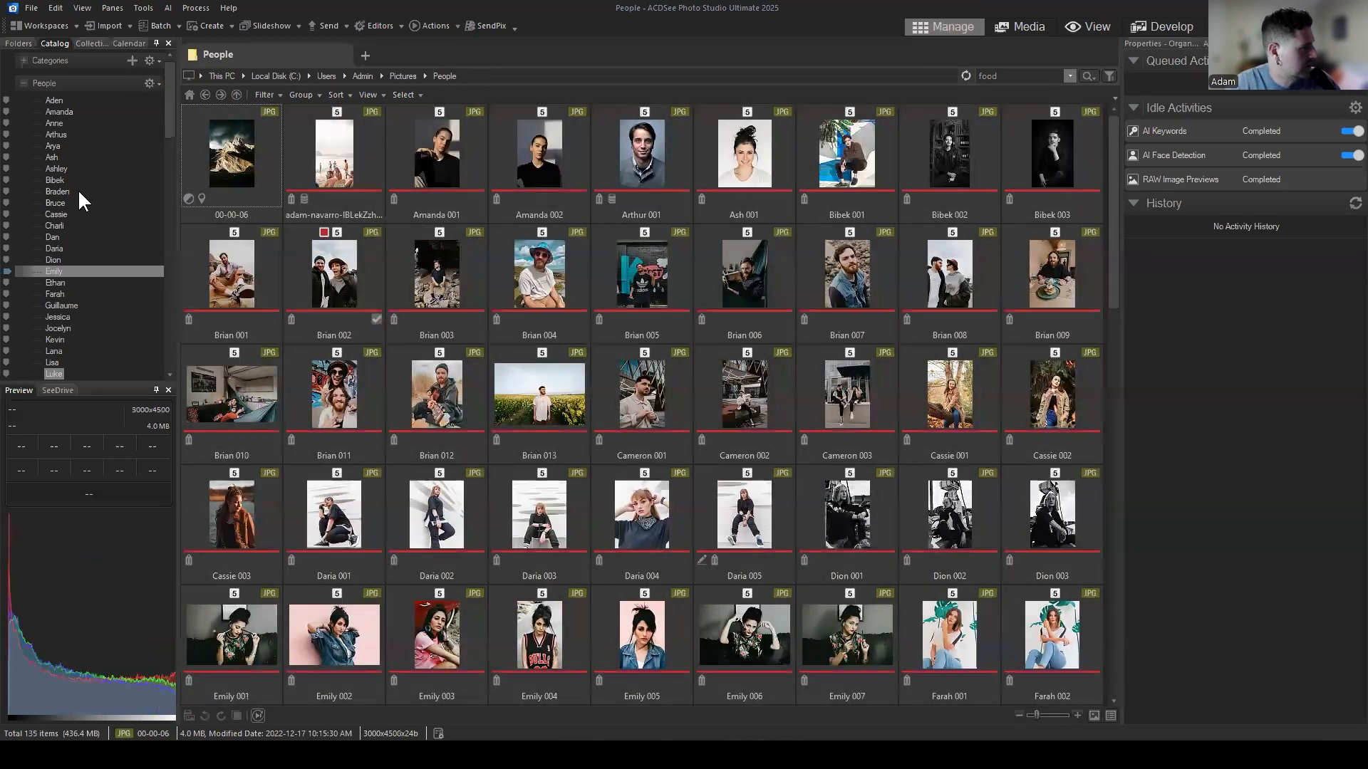
Browse the folder tree to the Clothing folder and open photo 014 of the man in a suit in Edit mode.
click(18, 43)
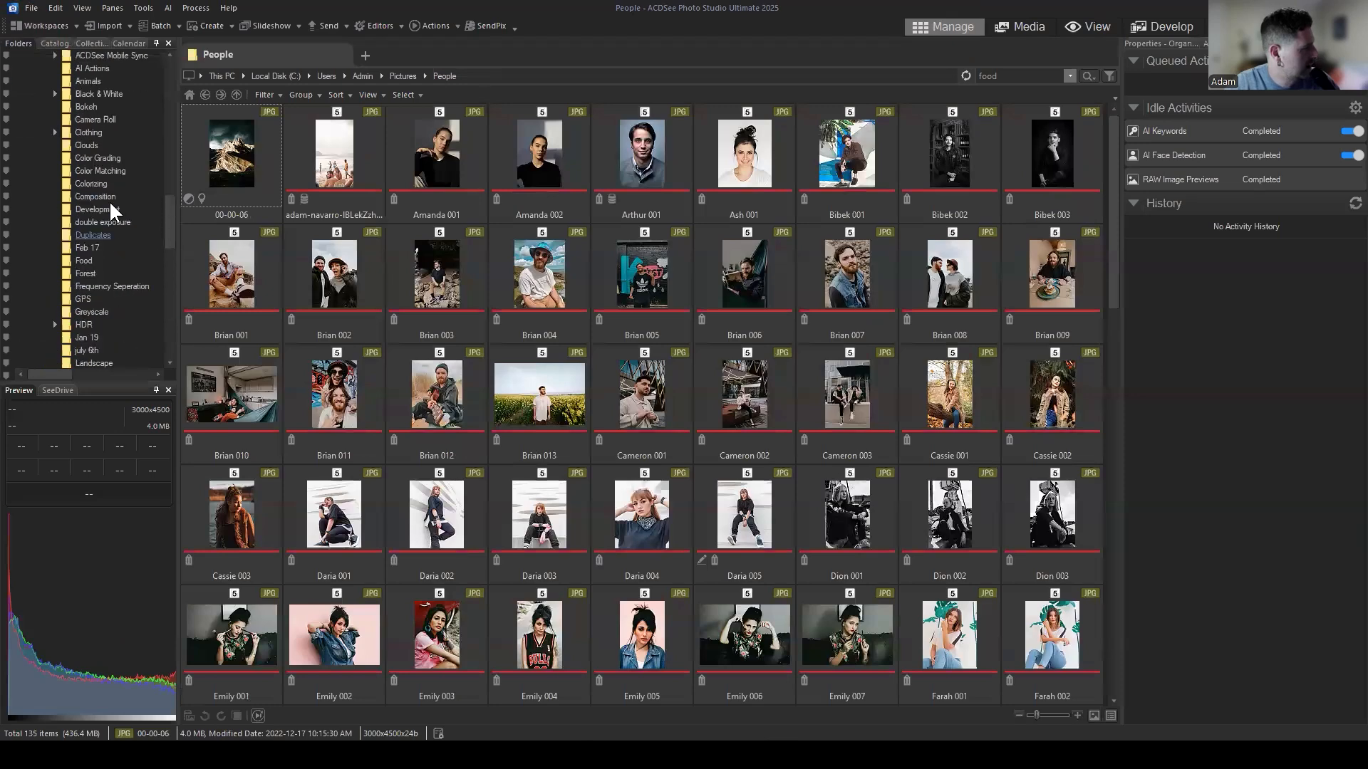
scroll(107, 185, up, 12)
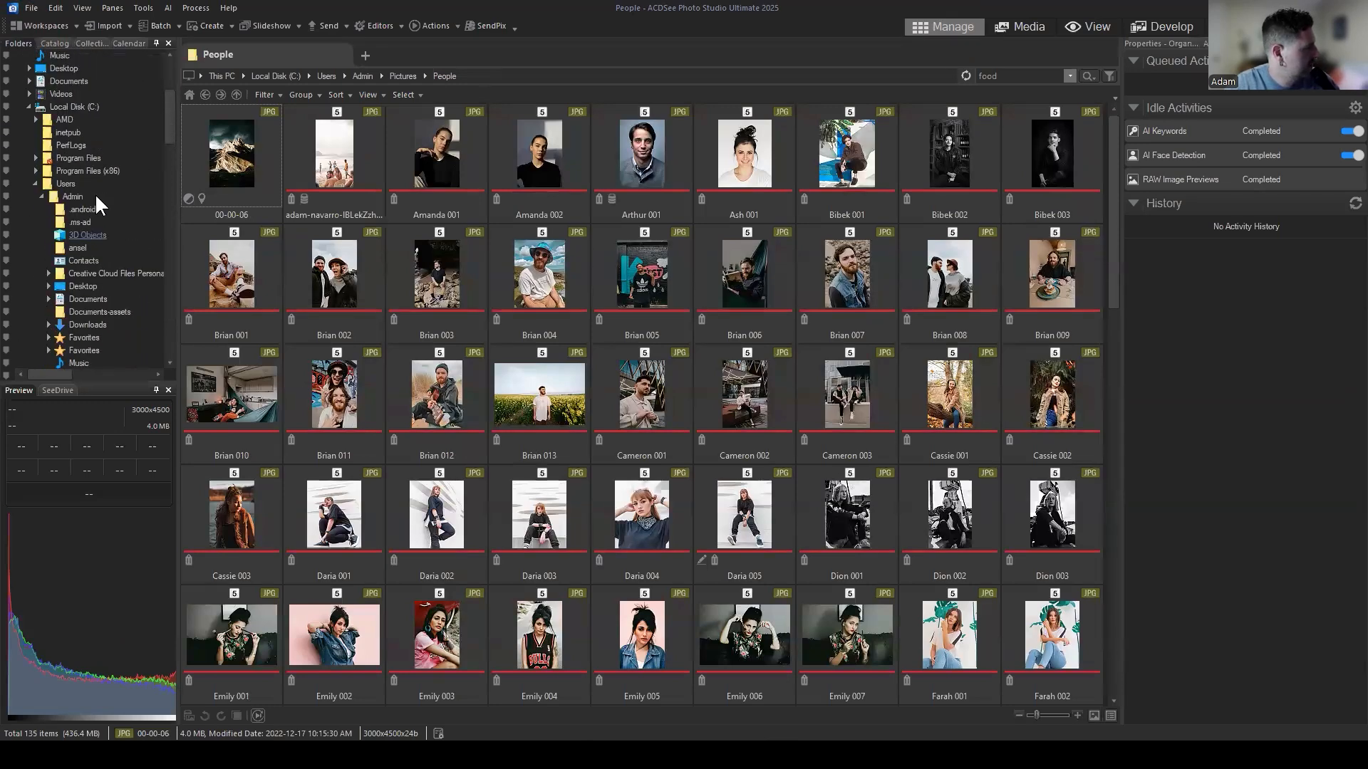
scroll(96, 194, down, 12)
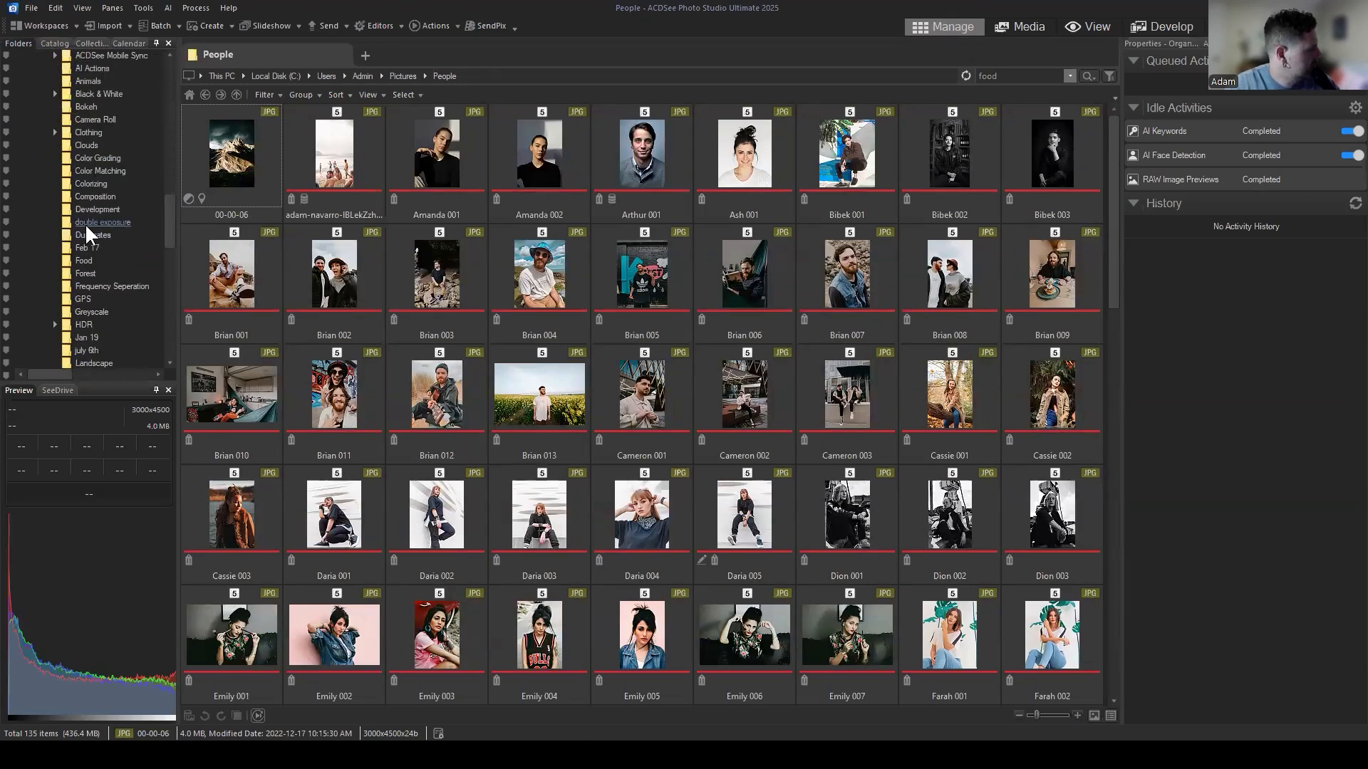
click(100, 132)
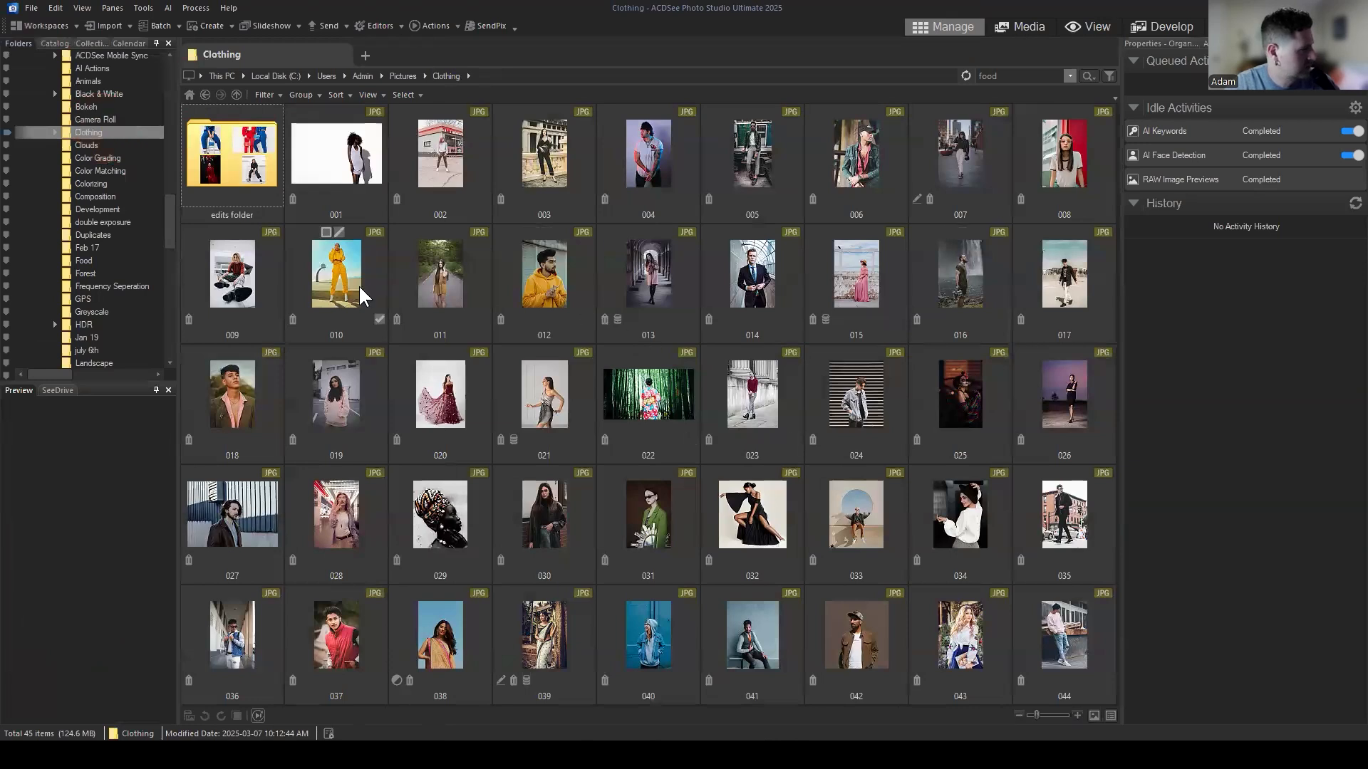
click(748, 248)
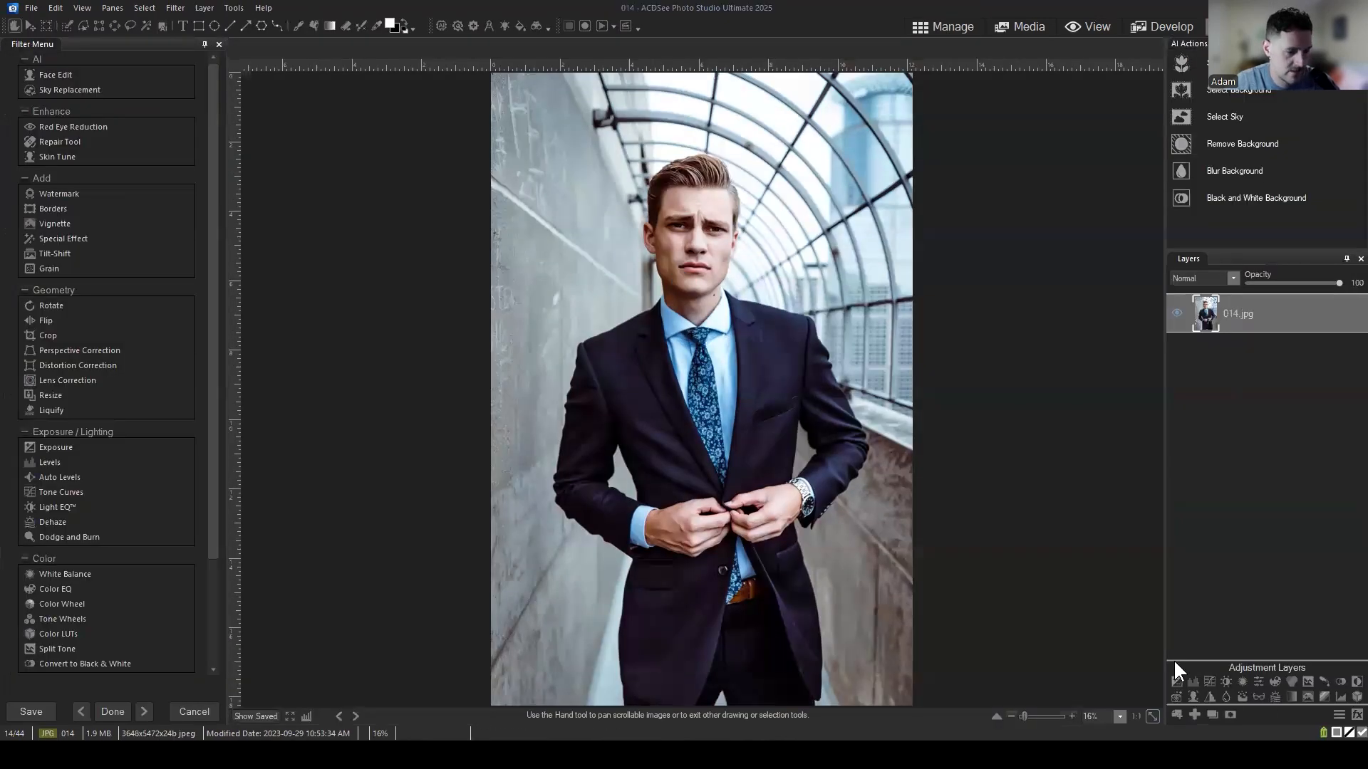
Isolate the man in photo 014 by AI-selecting the background, inverting the selection and adding it as a layer mask.
click(1183, 90)
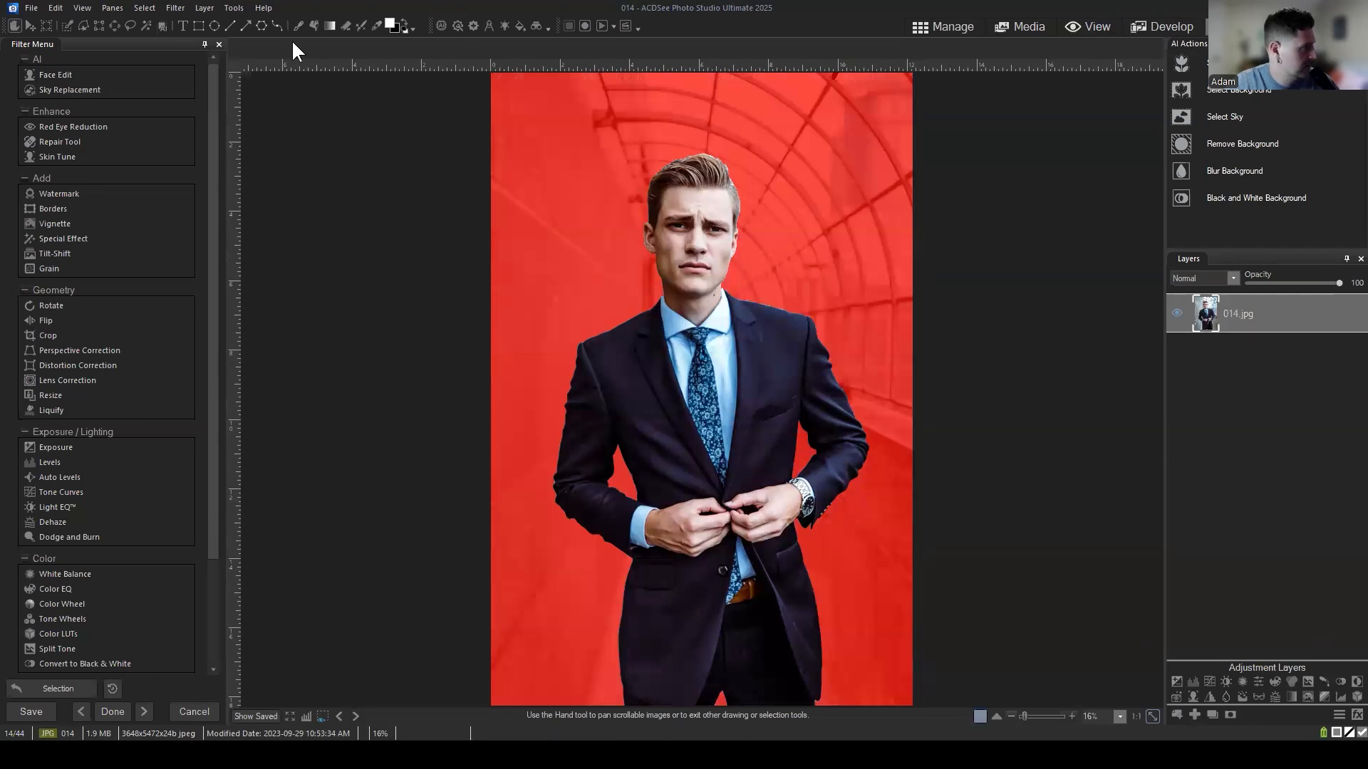
click(145, 8)
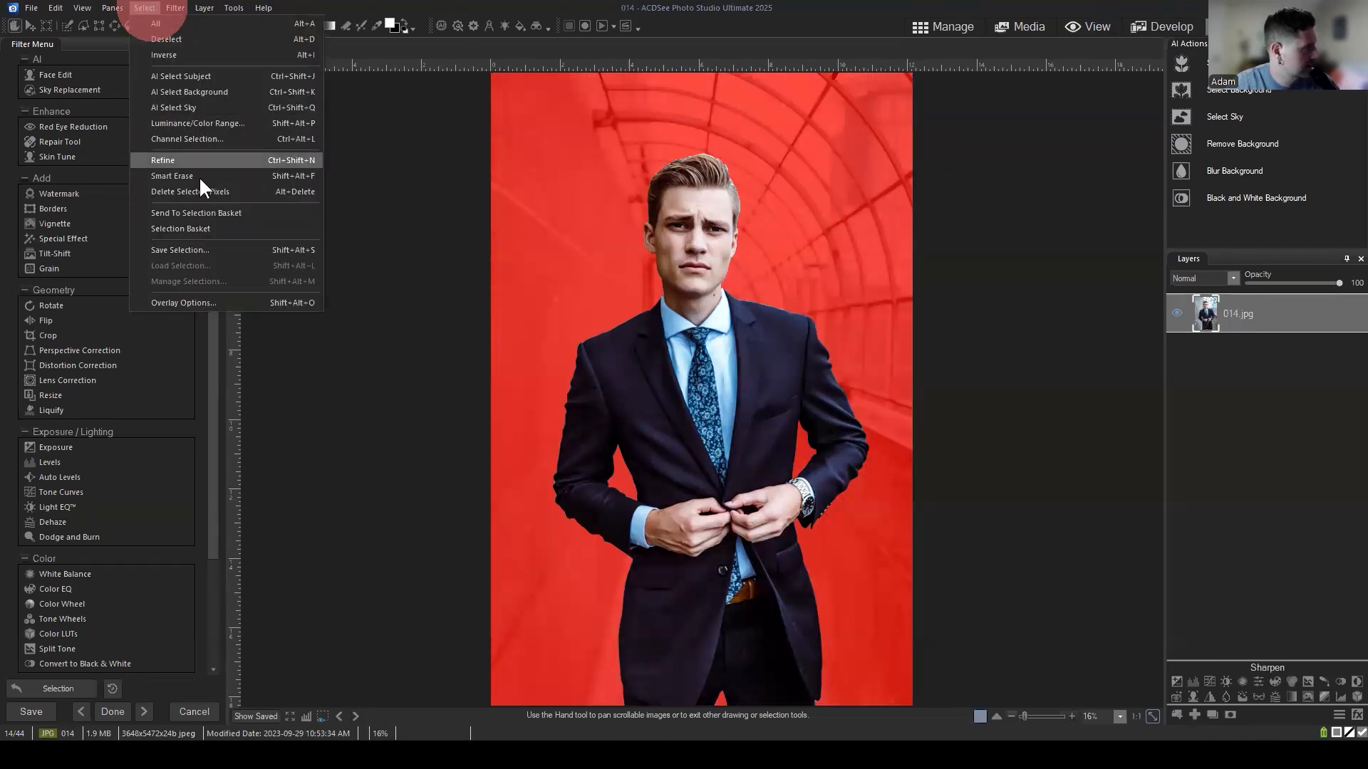
click(191, 54)
click(1230, 715)
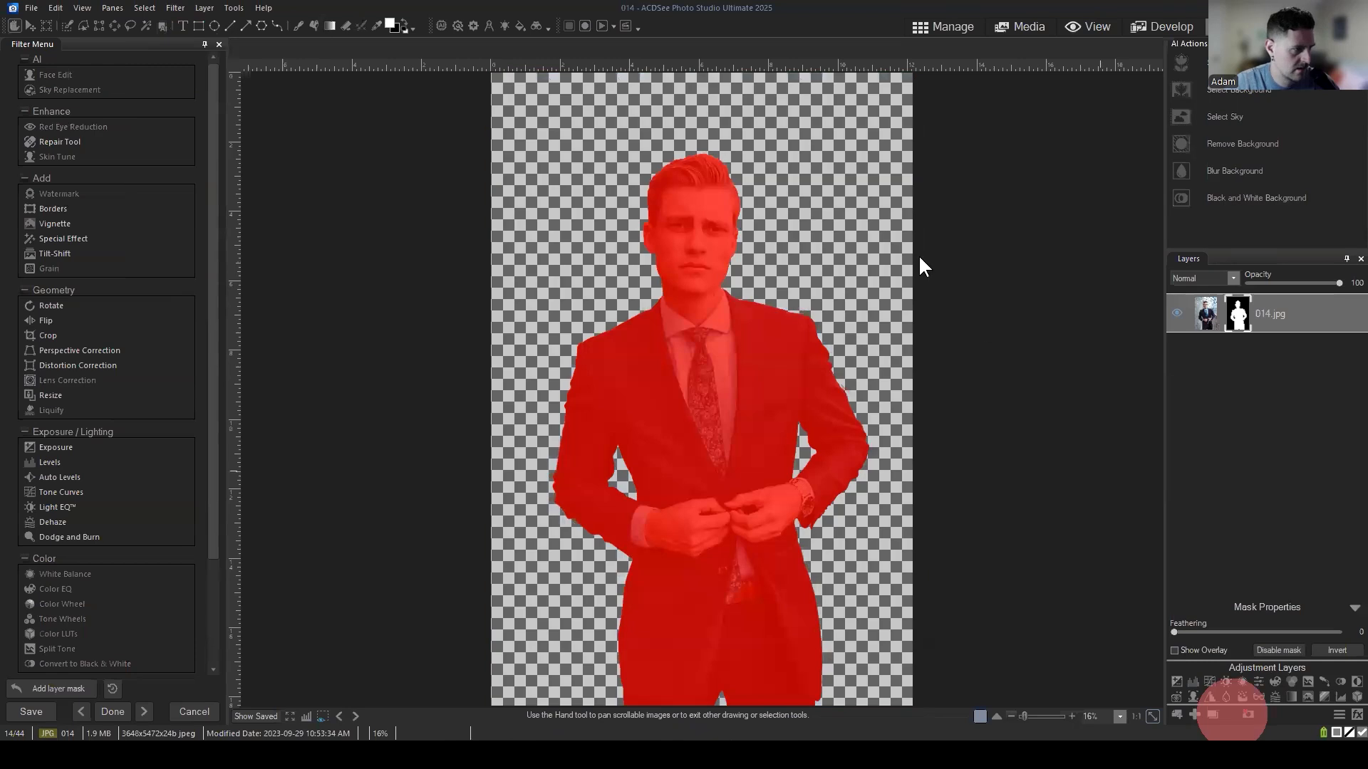
Move the masked cutout of the man slightly upward on the canvas with the Move tool.
click(29, 25)
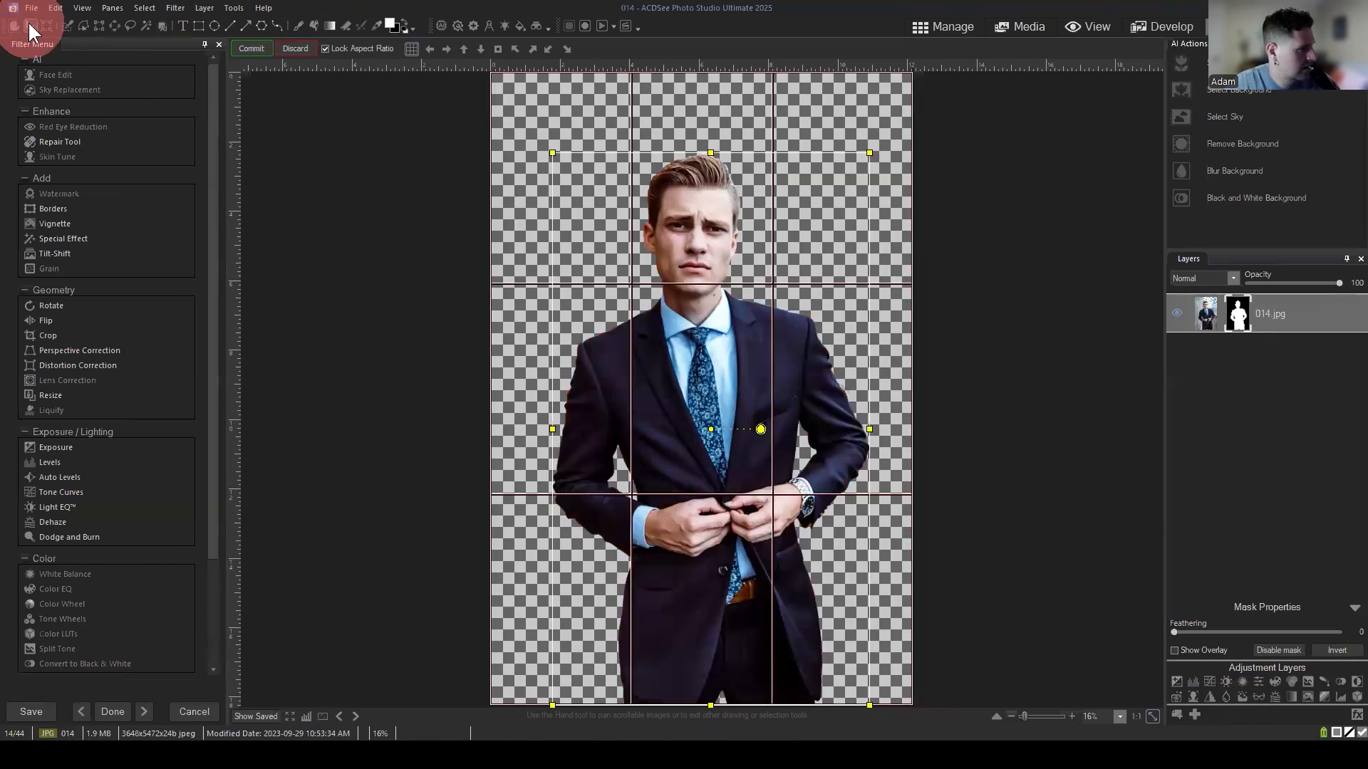
drag(715, 354, 706, 309)
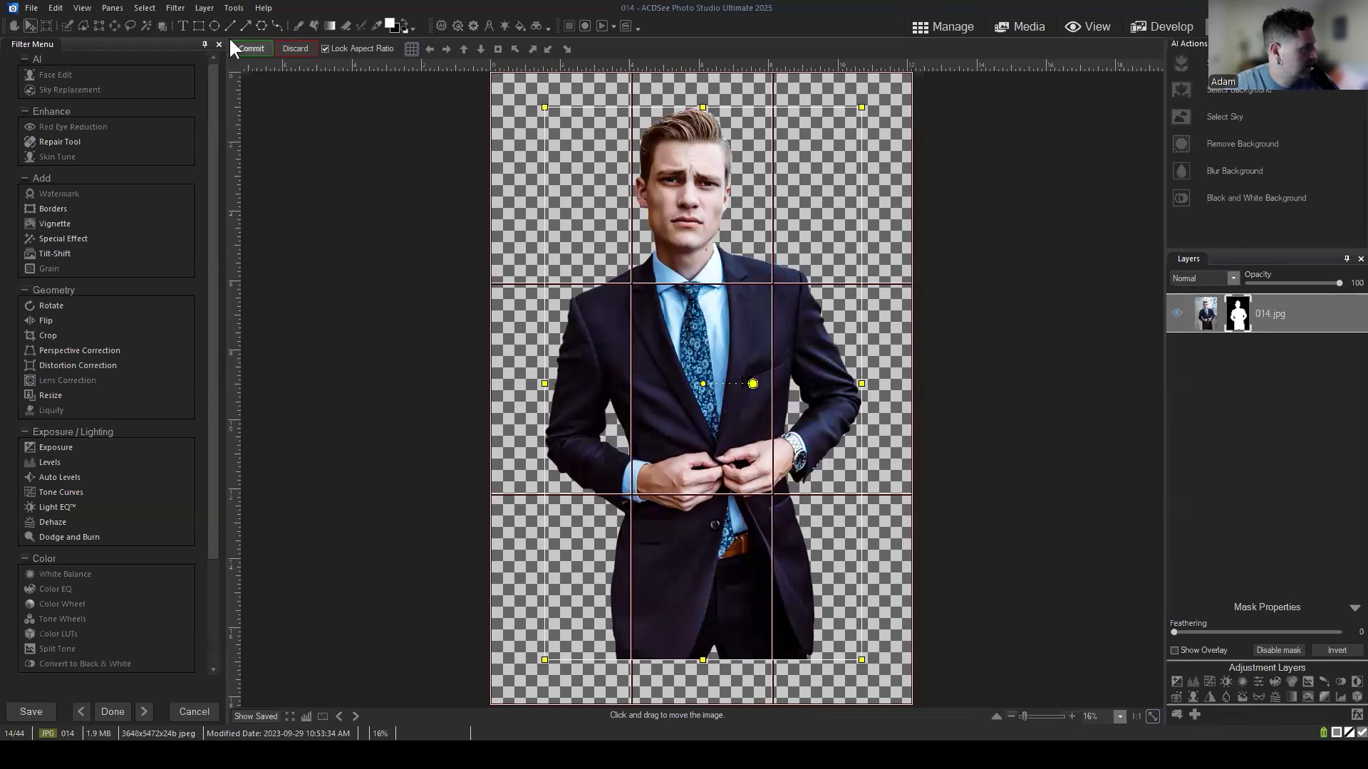
drag(715, 323, 711, 322)
Examine the Edit Mode and ACDSee 365 settings in the program options and close them without changes.
click(233, 8)
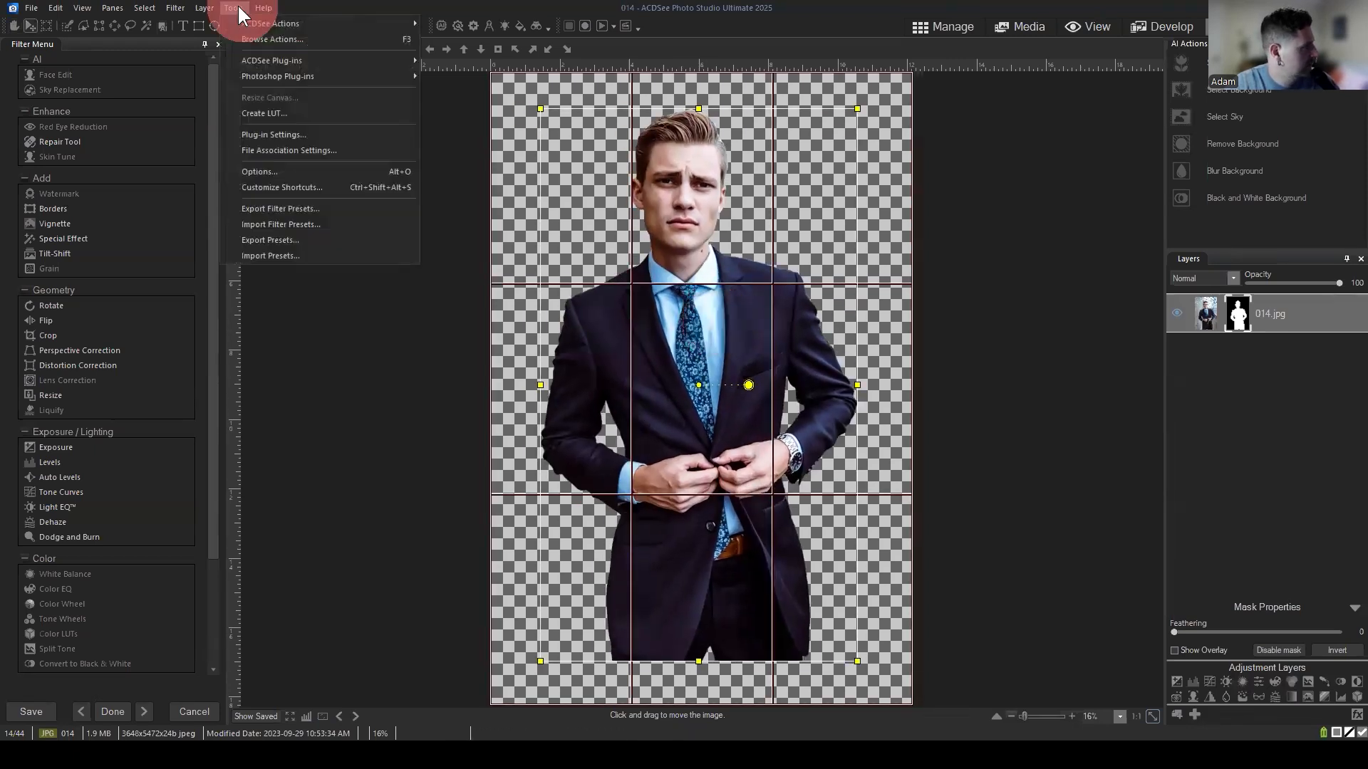
click(263, 174)
drag(668, 204, 713, 184)
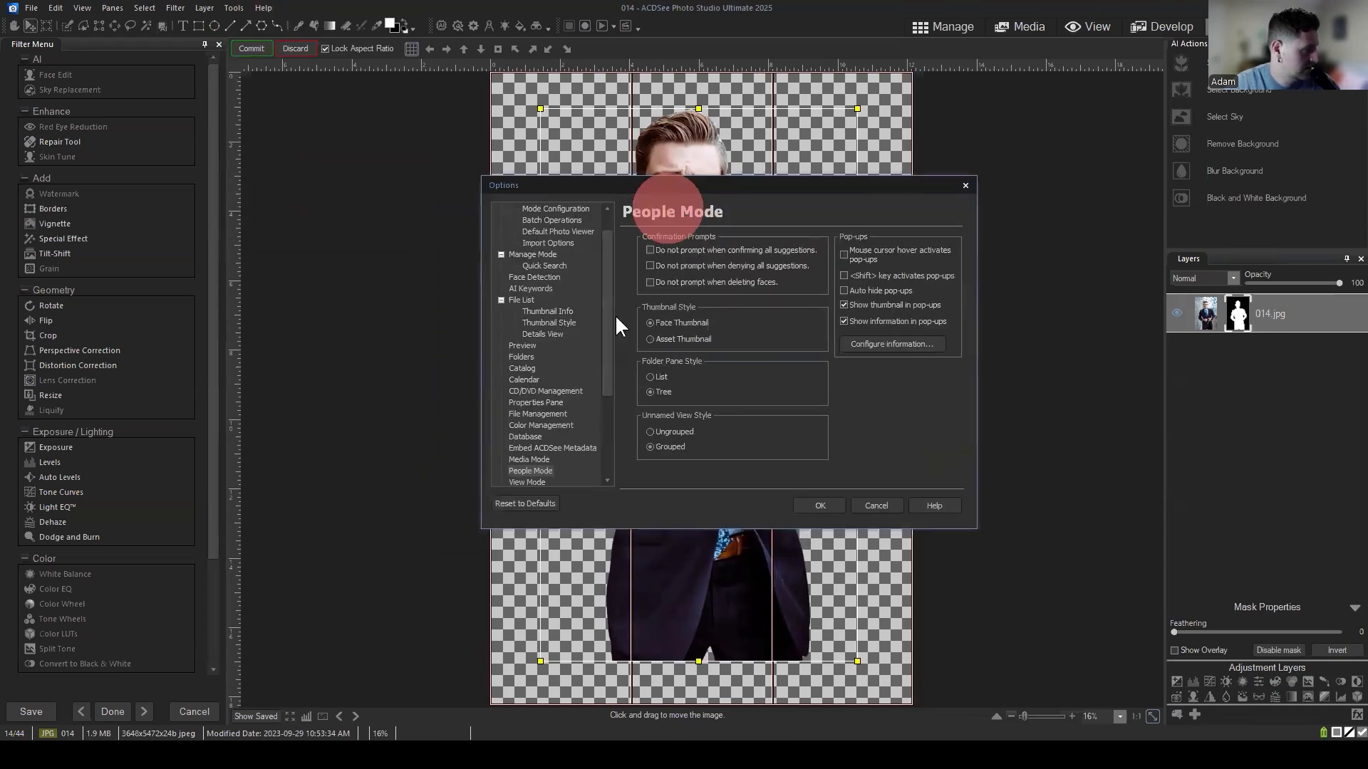
scroll(553, 322, up, 1)
scroll(550, 302, down, 5)
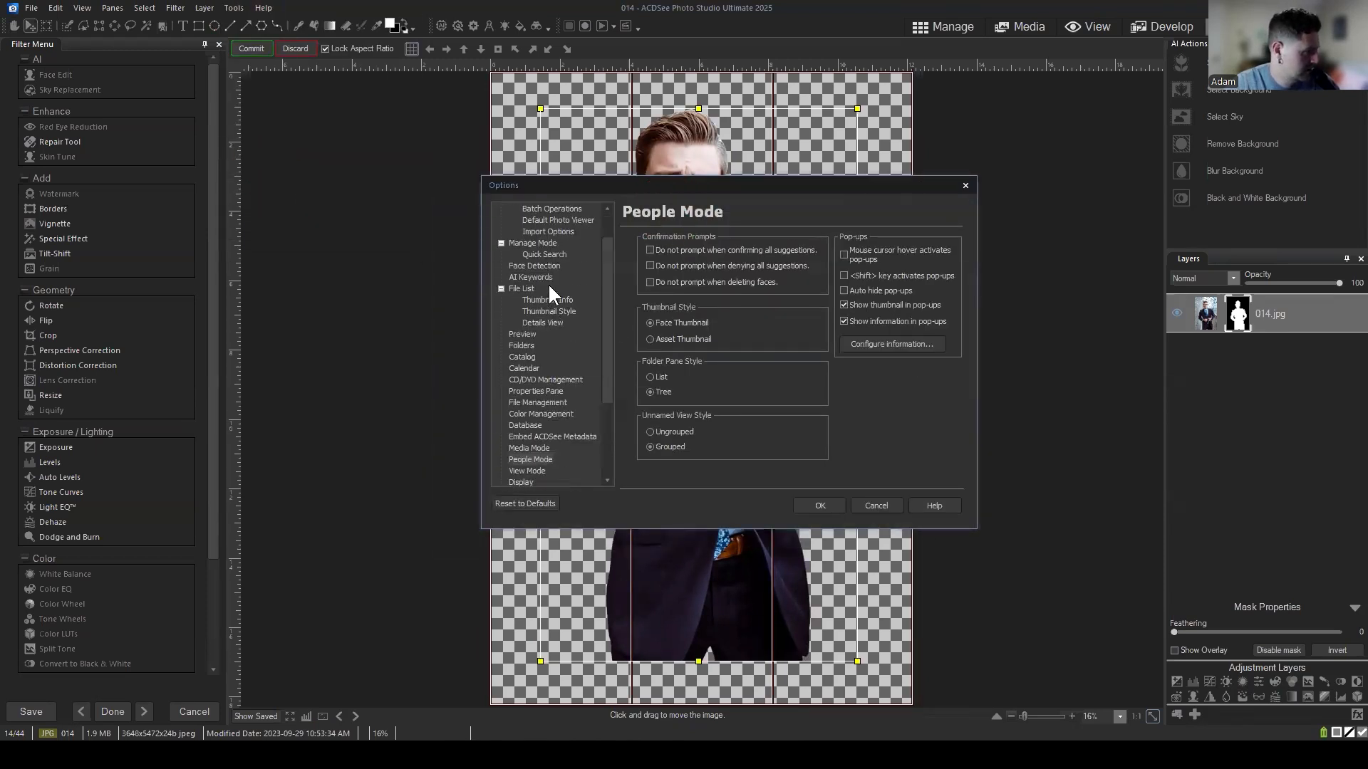
click(533, 392)
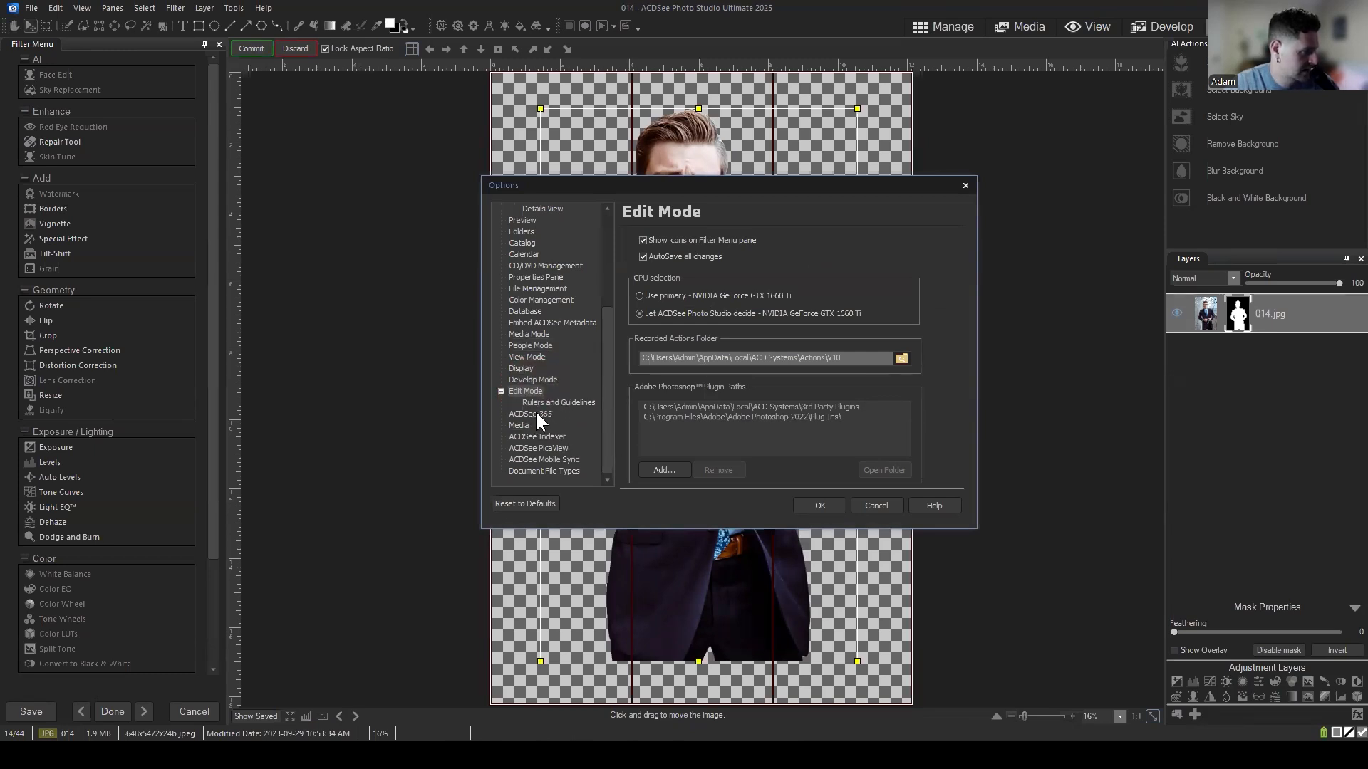
click(532, 413)
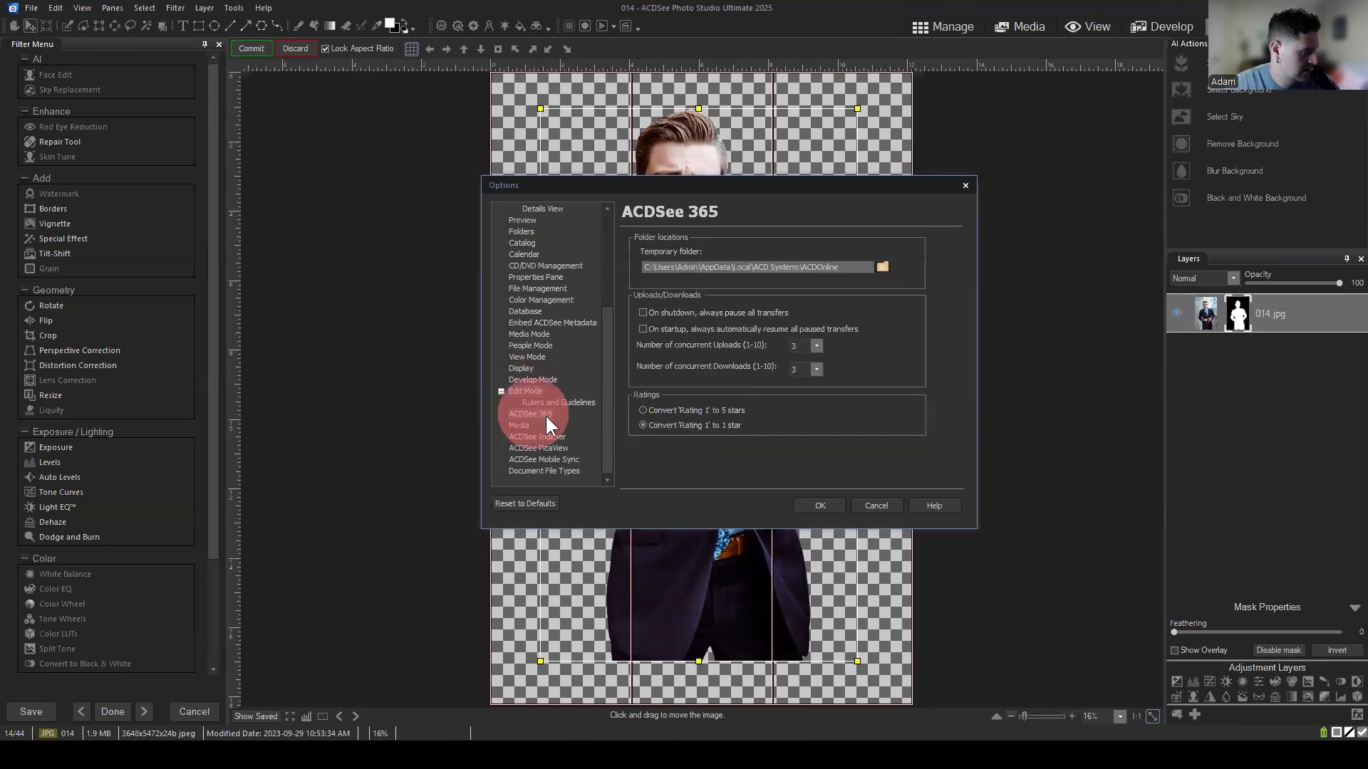
click(885, 505)
Open the shortcut customization and examine the commands in the Layer category.
click(229, 7)
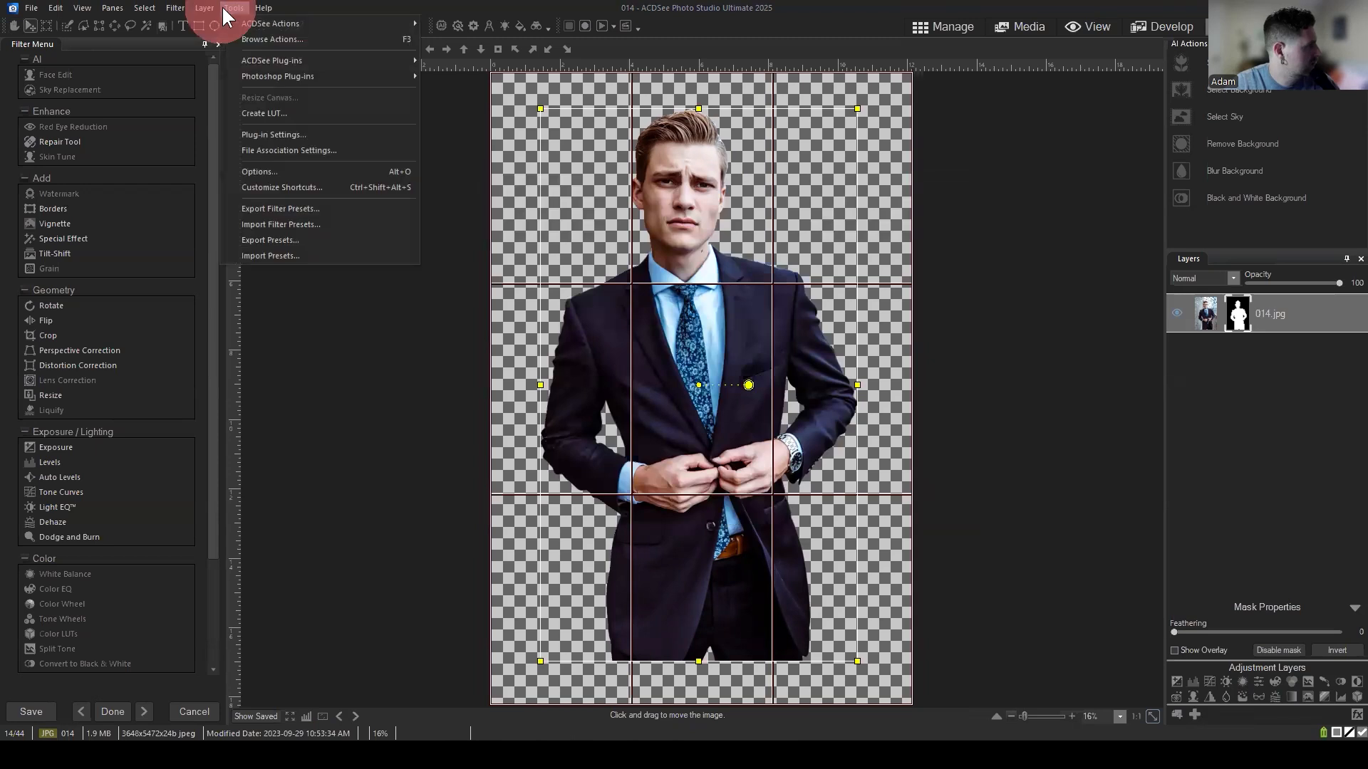
click(318, 186)
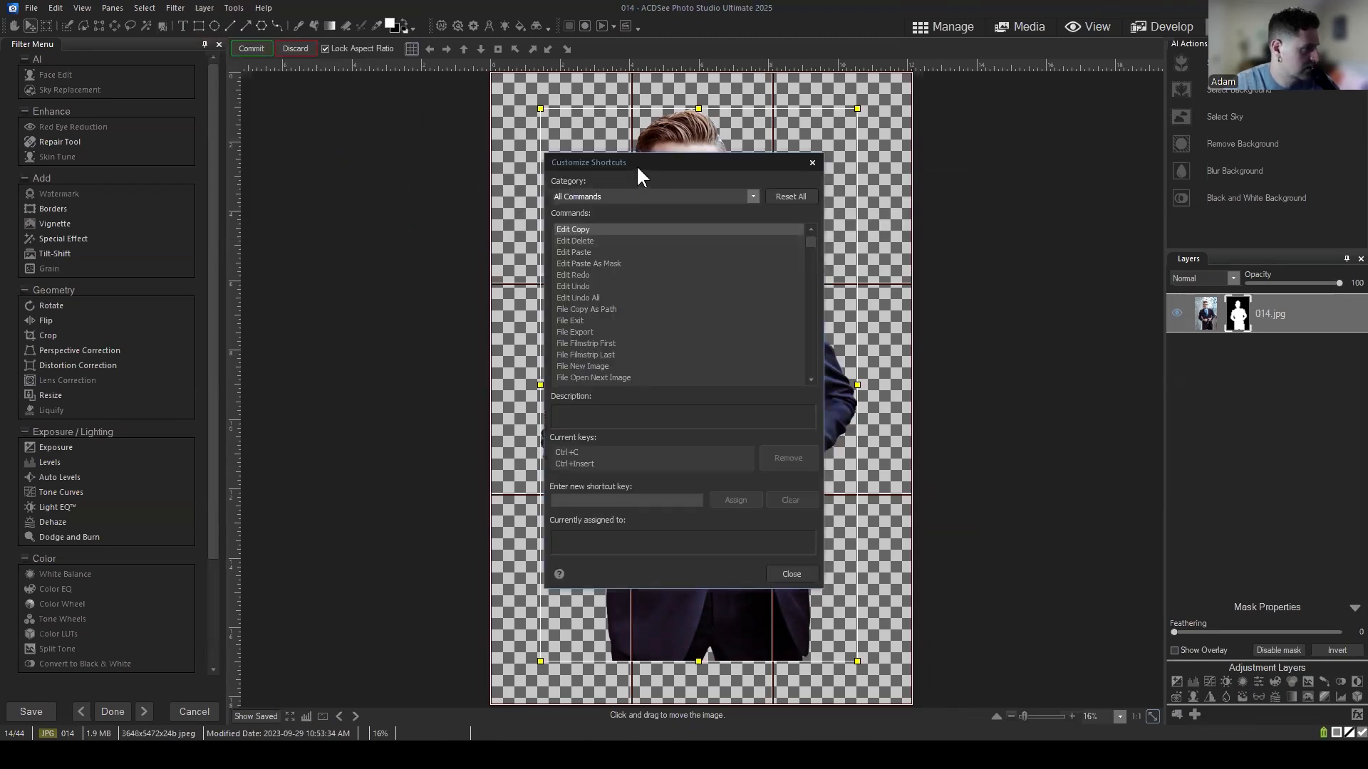
drag(635, 165, 659, 170)
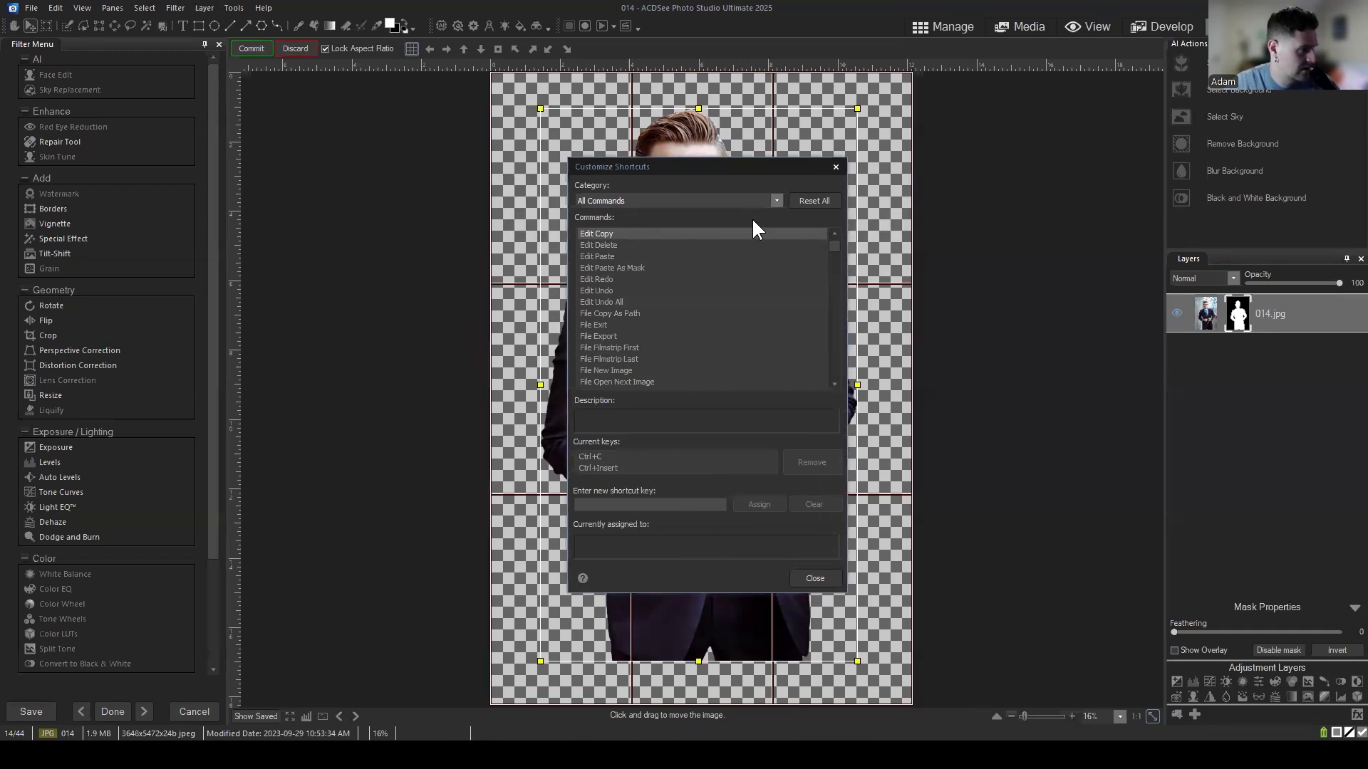
click(727, 199)
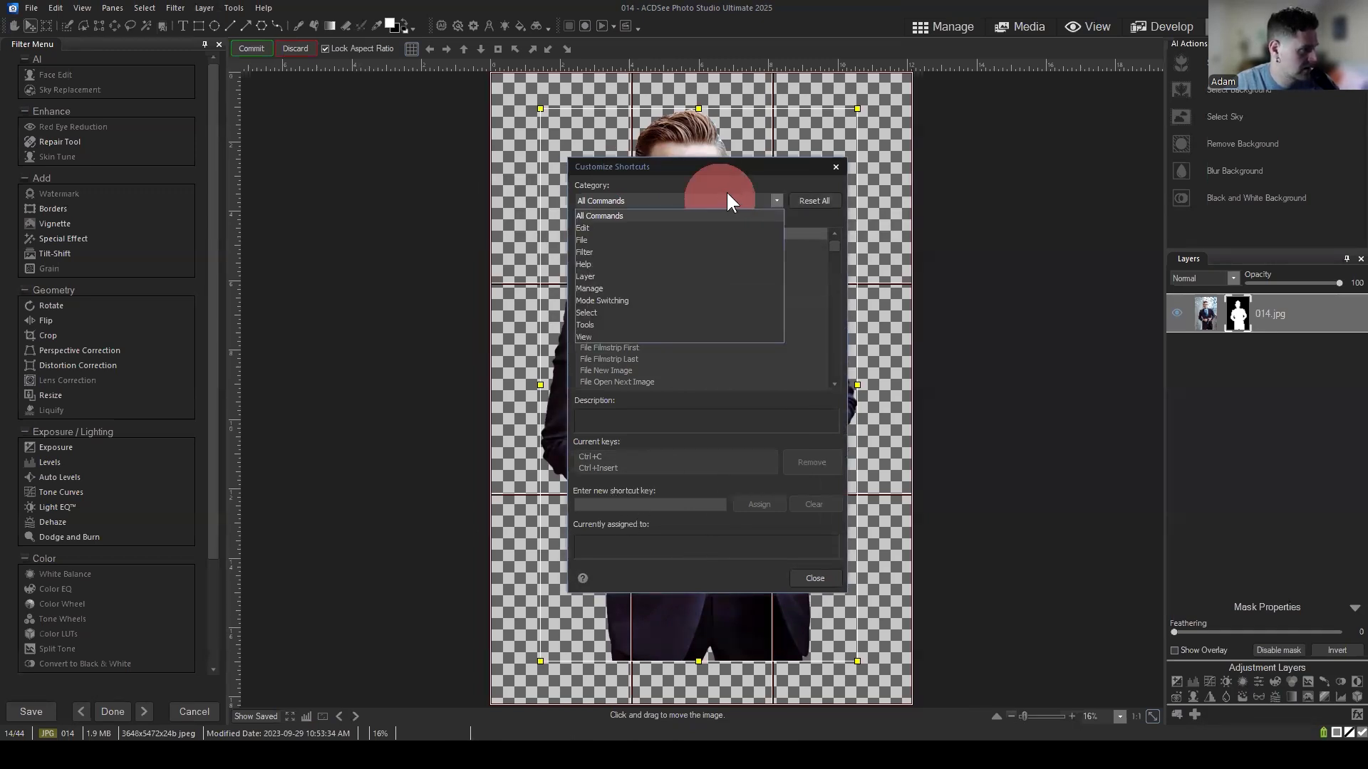
click(605, 227)
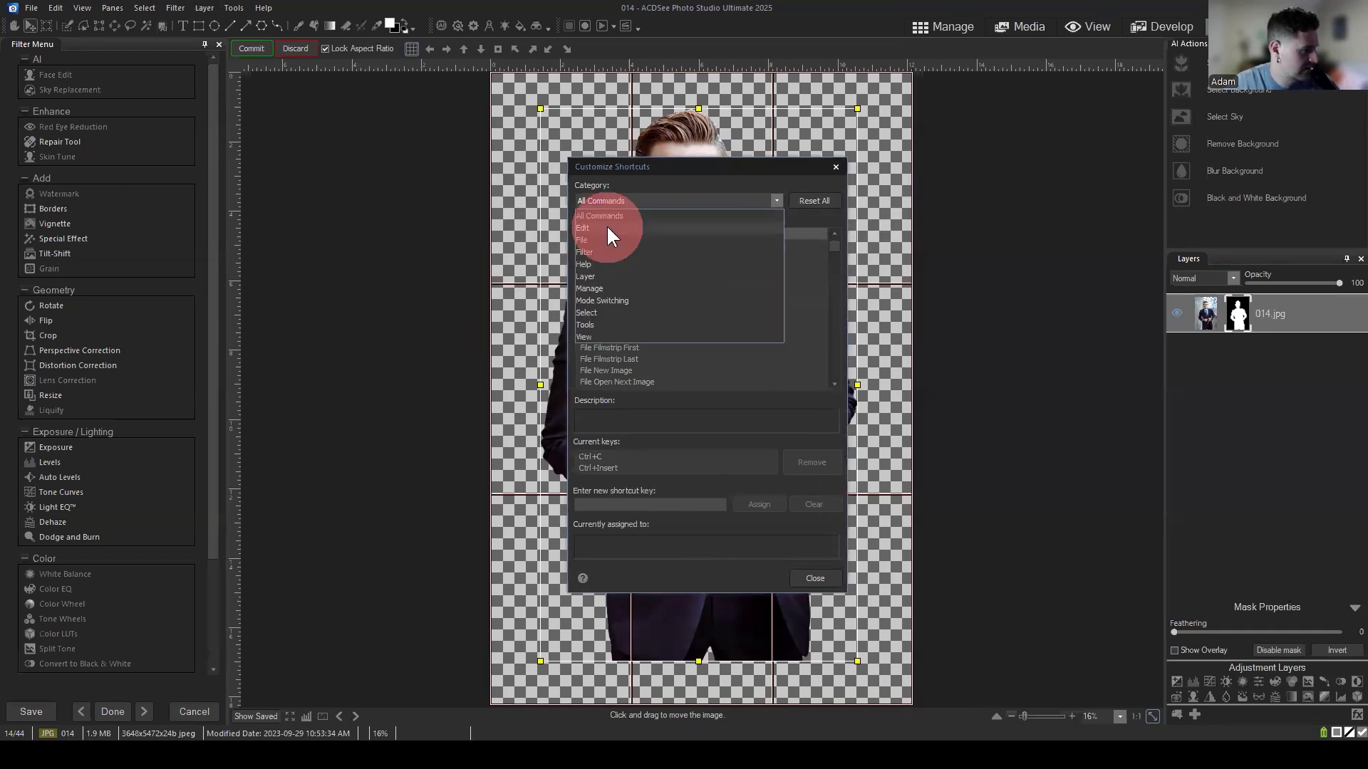
click(650, 199)
click(605, 276)
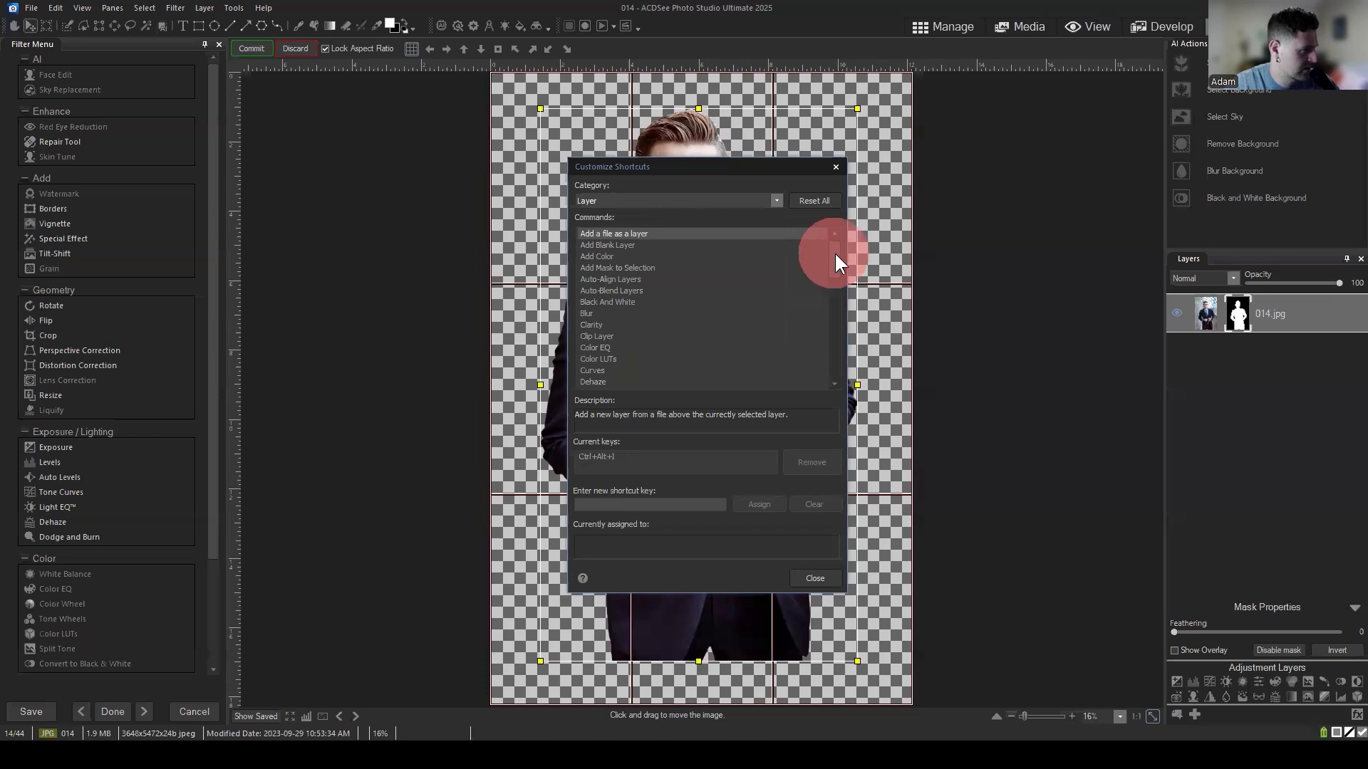
mouse_move(835, 251)
mouse_down()
mouse_move(848, 376)
mouse_move(842, 229)
mouse_up()
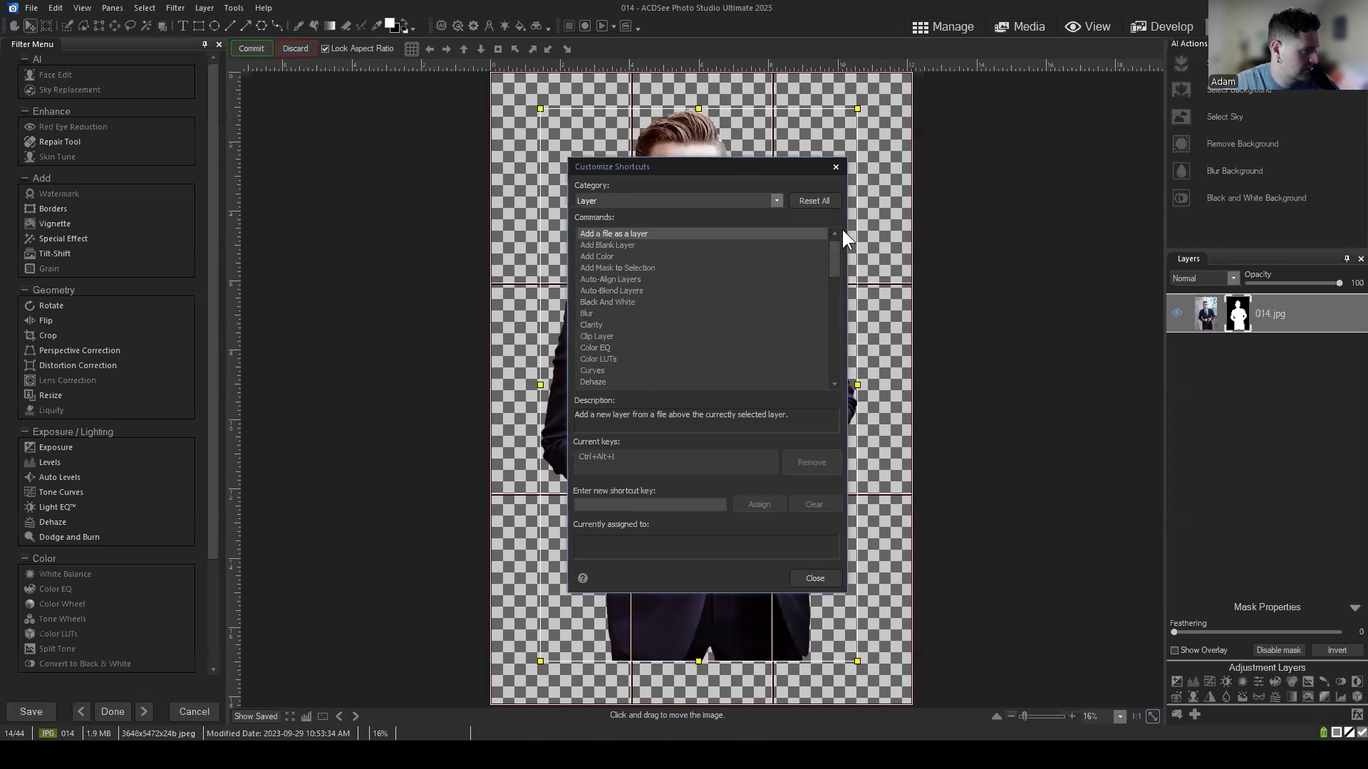
Check the shortcuts assigned to Object Selection and Move in the Tools category, and switch the list back to All Commands.
click(776, 200)
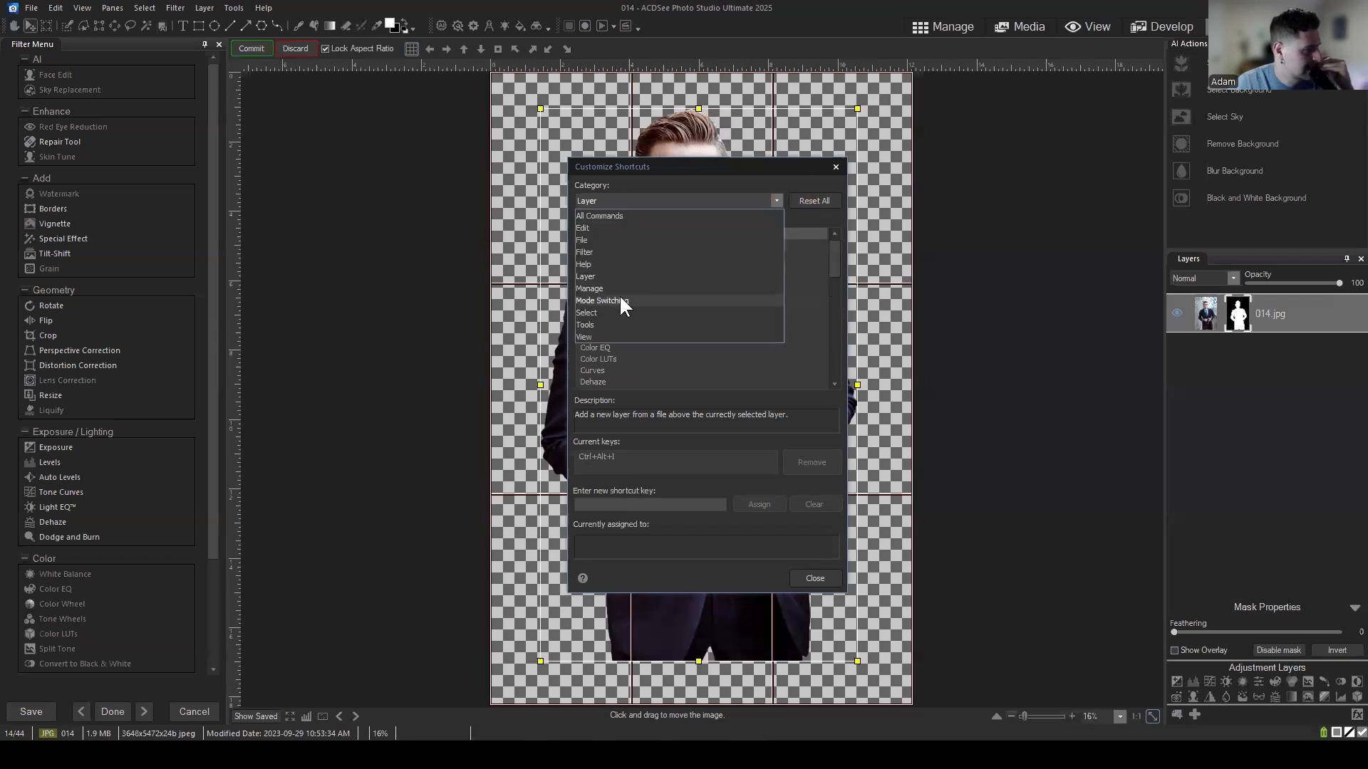
click(592, 324)
click(741, 203)
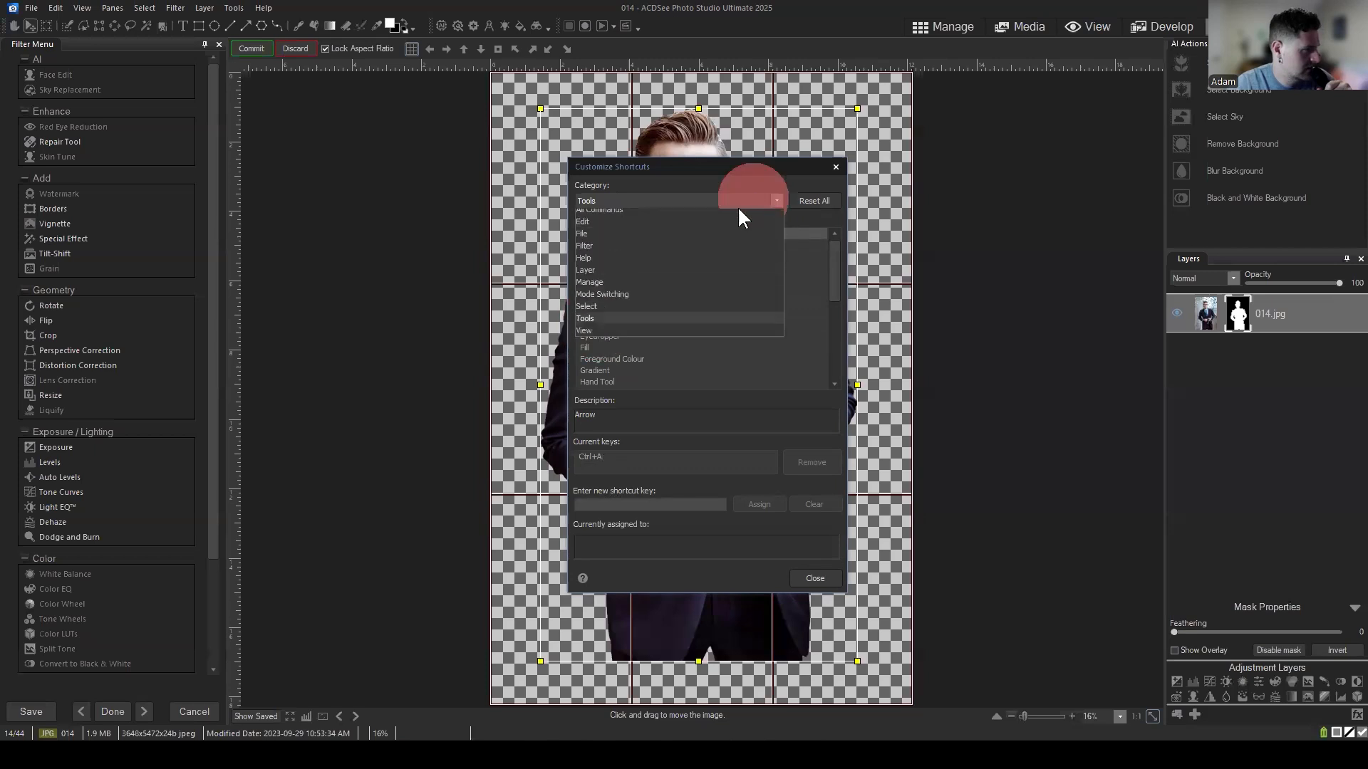
click(602, 318)
scroll(666, 301, down, 3)
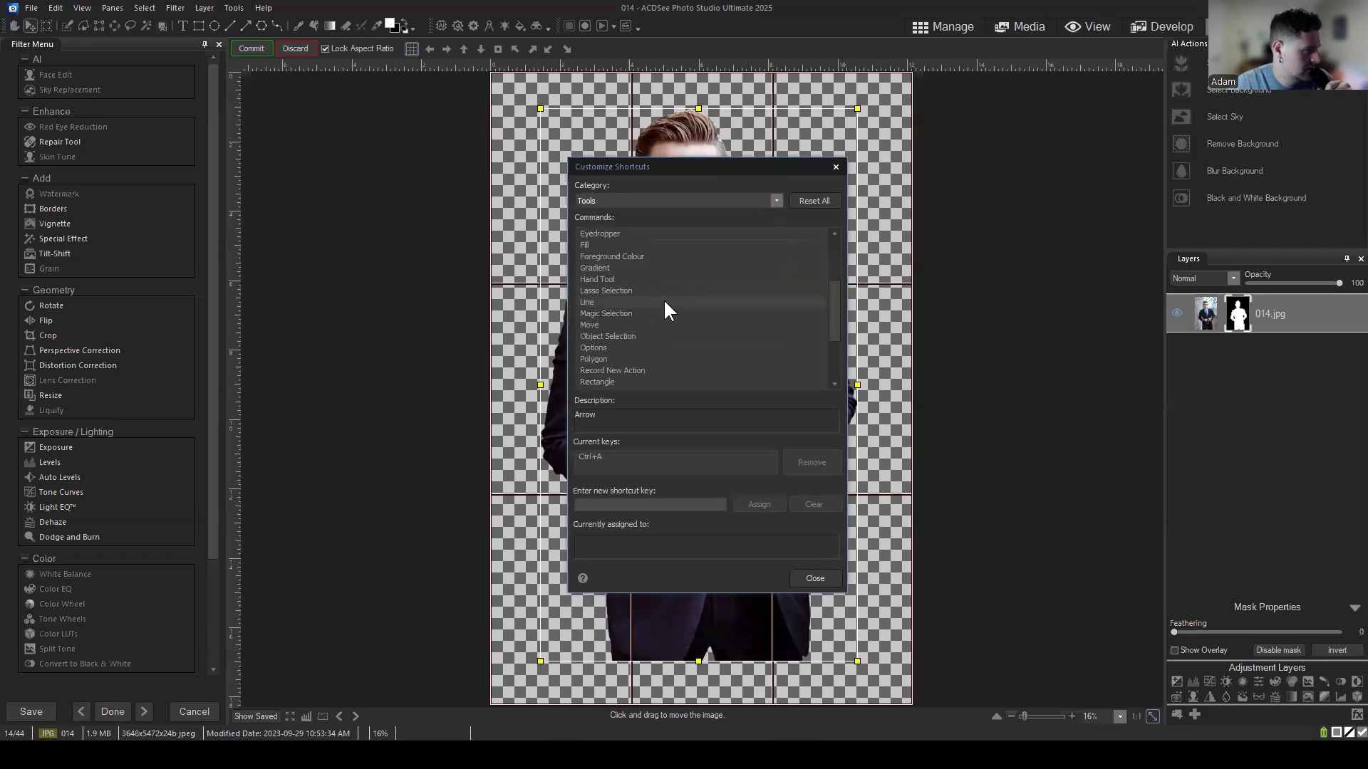
scroll(664, 298, down, 2)
click(617, 279)
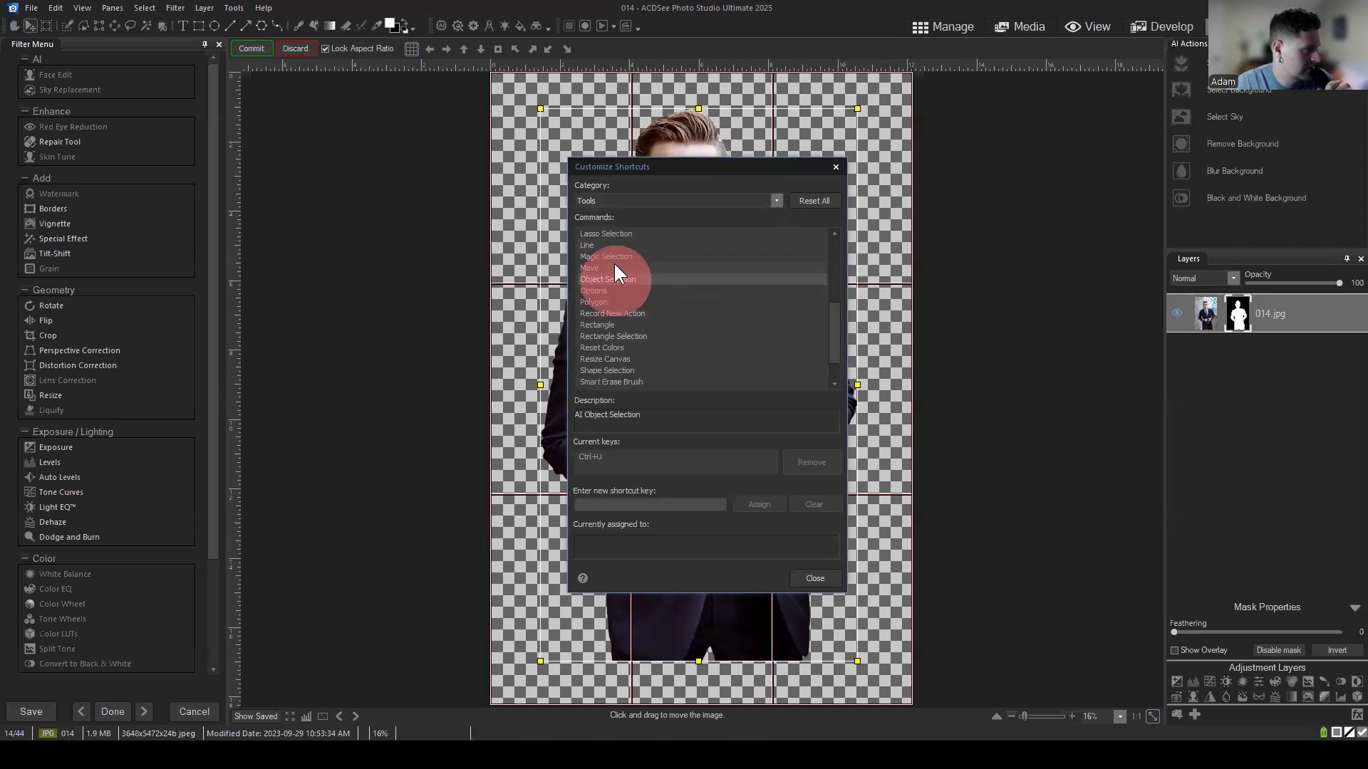
click(613, 268)
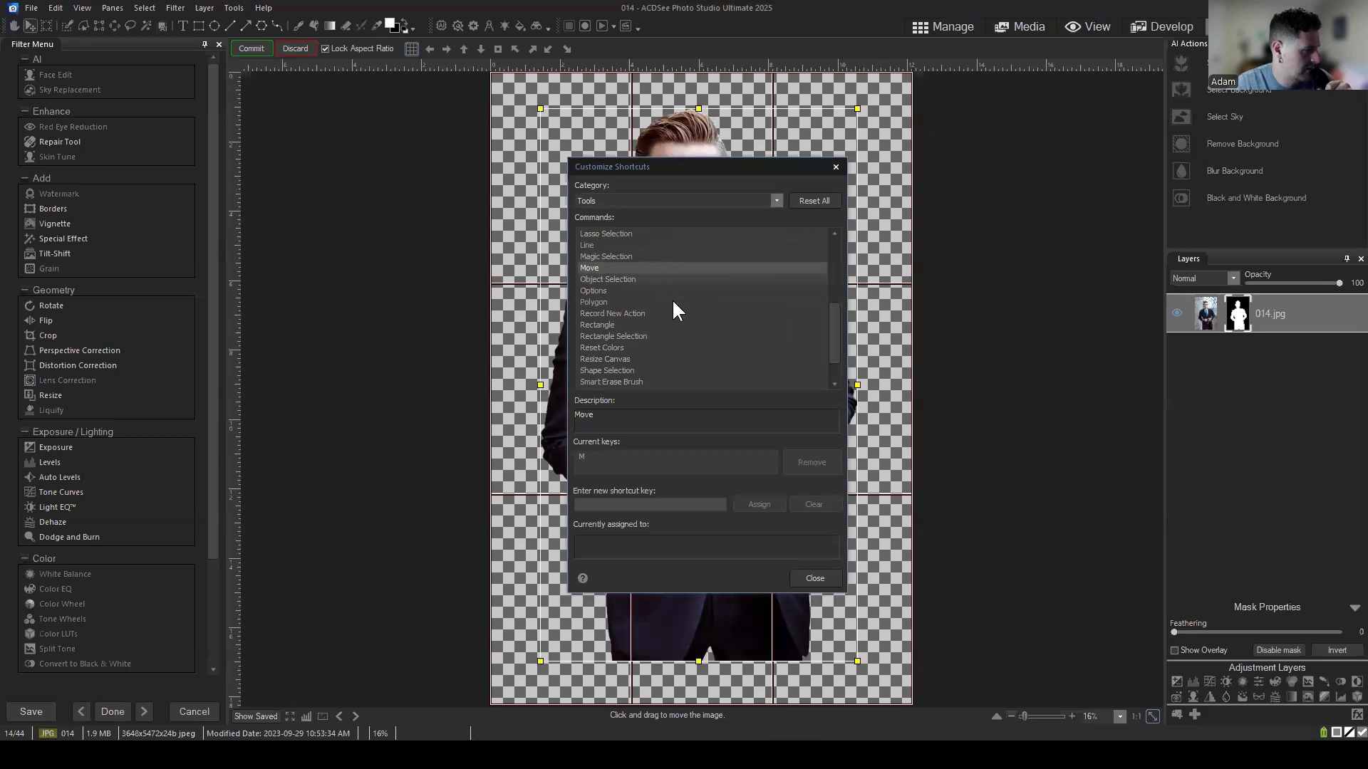
scroll(651, 311, down, 1)
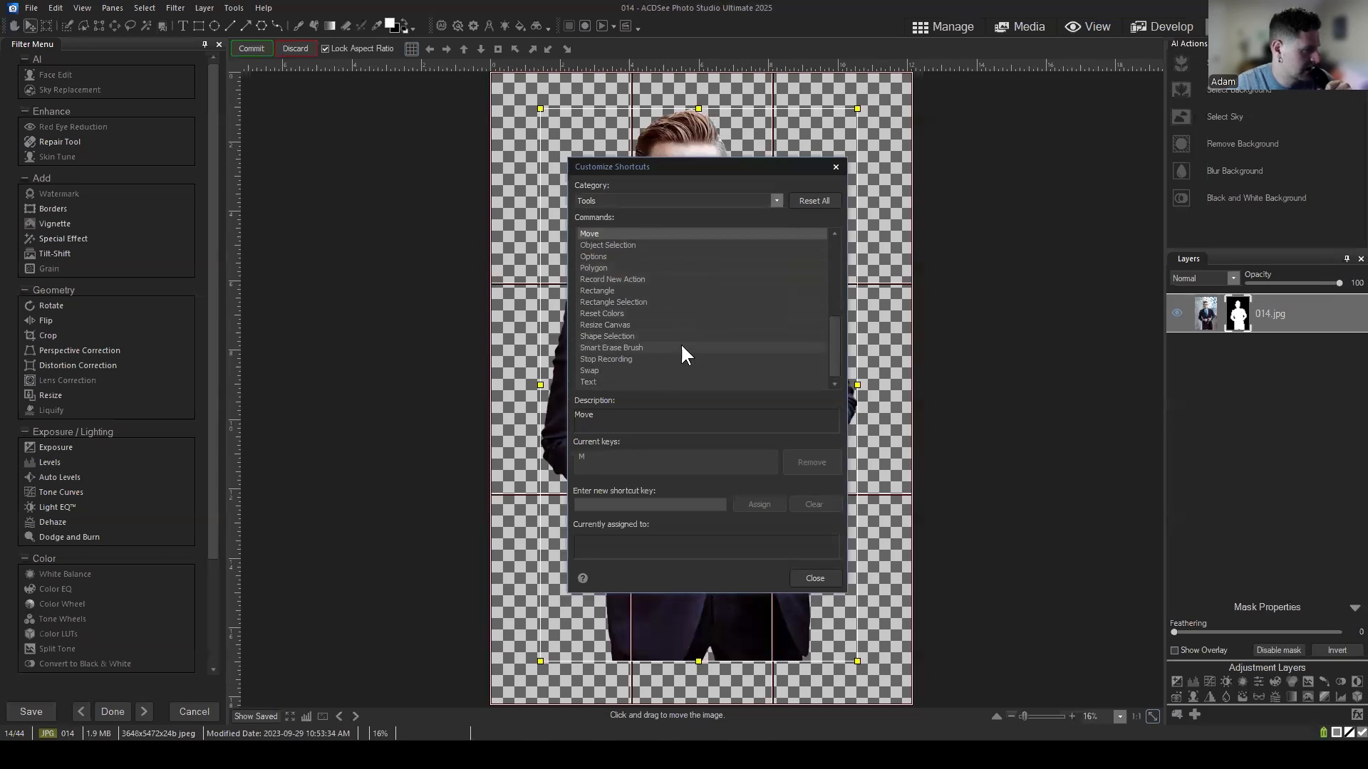
scroll(640, 350, up, 1)
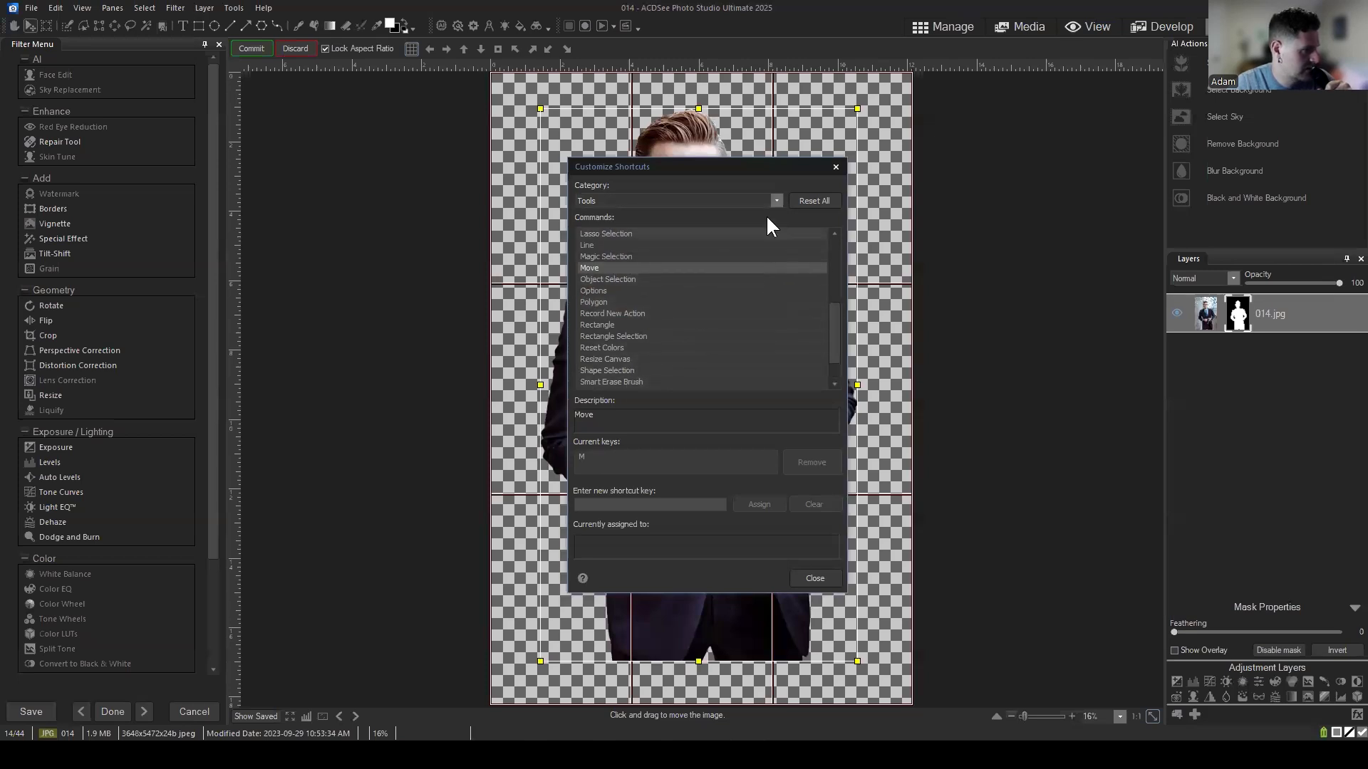
click(768, 200)
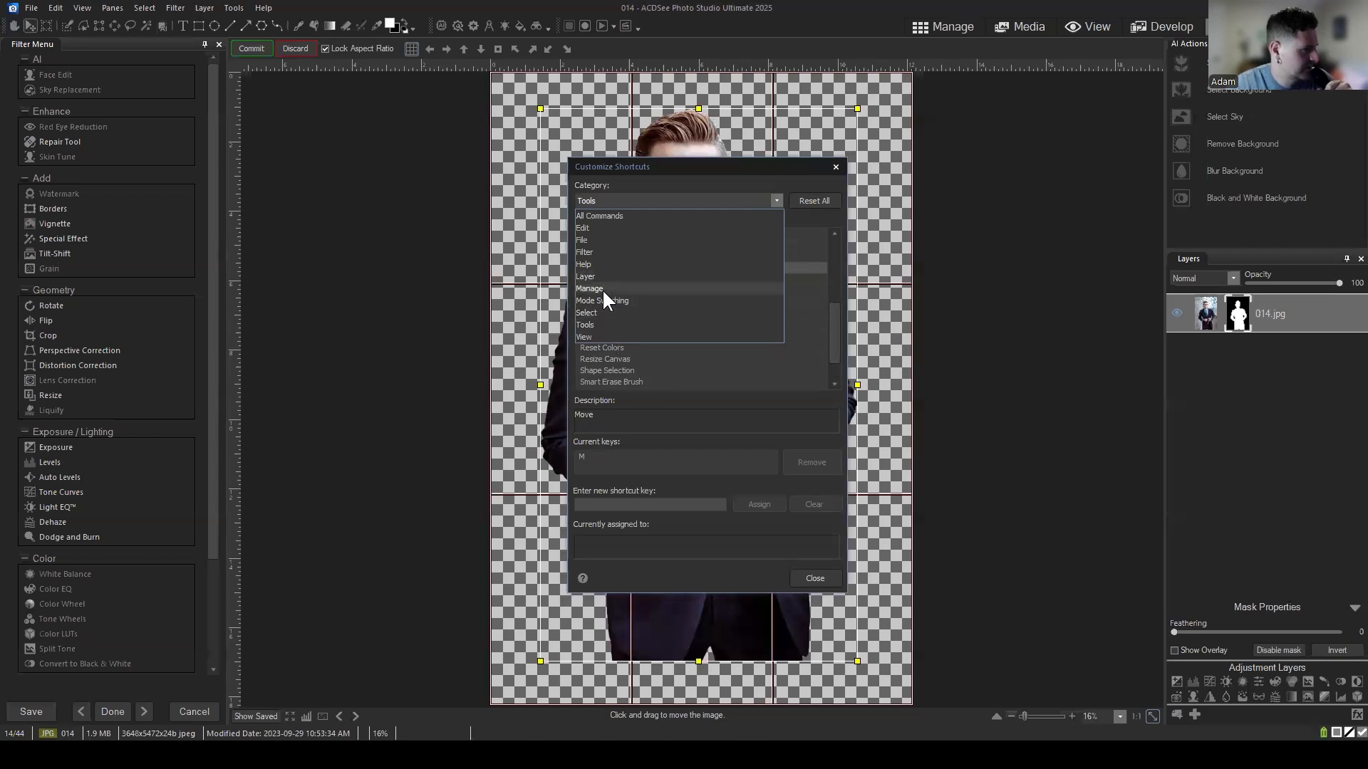
click(622, 215)
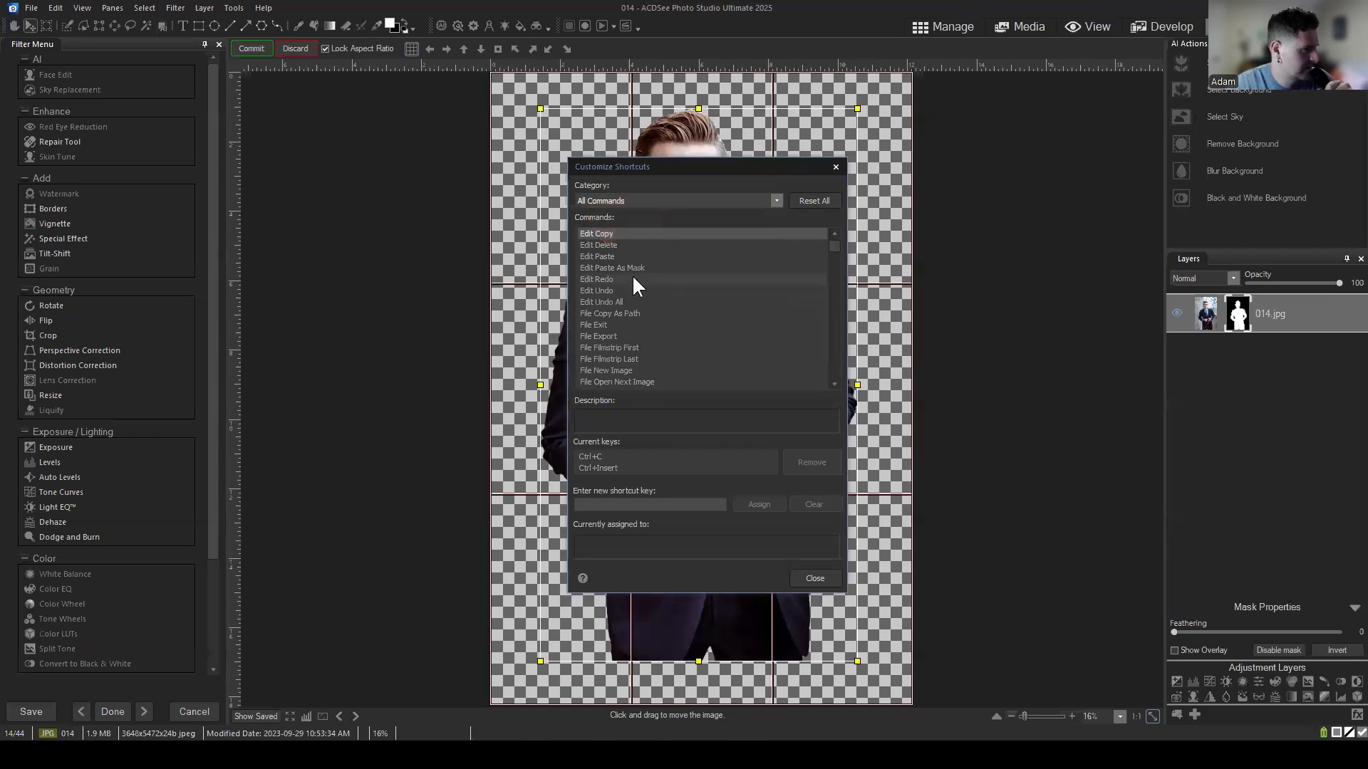
Look through the commands listed under All Commands and the Select category in the shortcut customization.
scroll(631, 278, down, 5)
drag(835, 251, 827, 306)
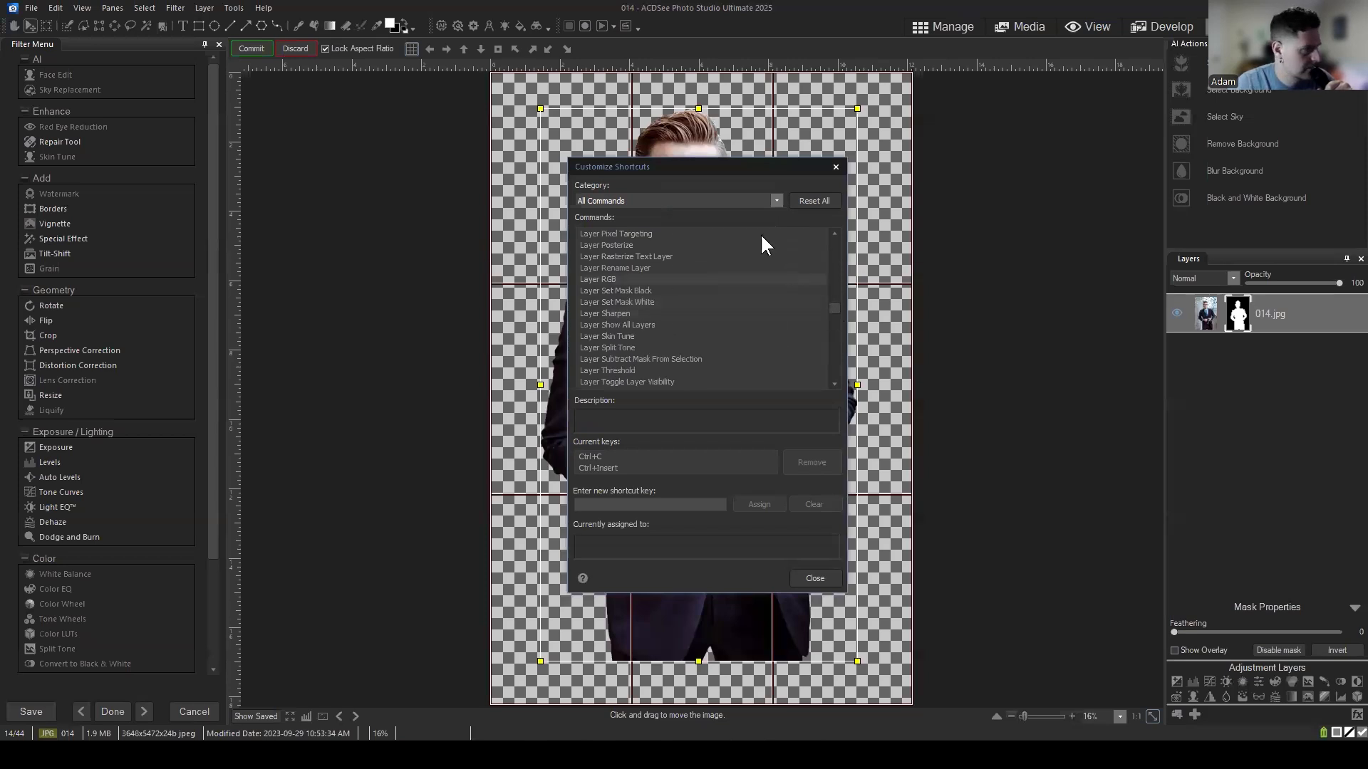
click(778, 200)
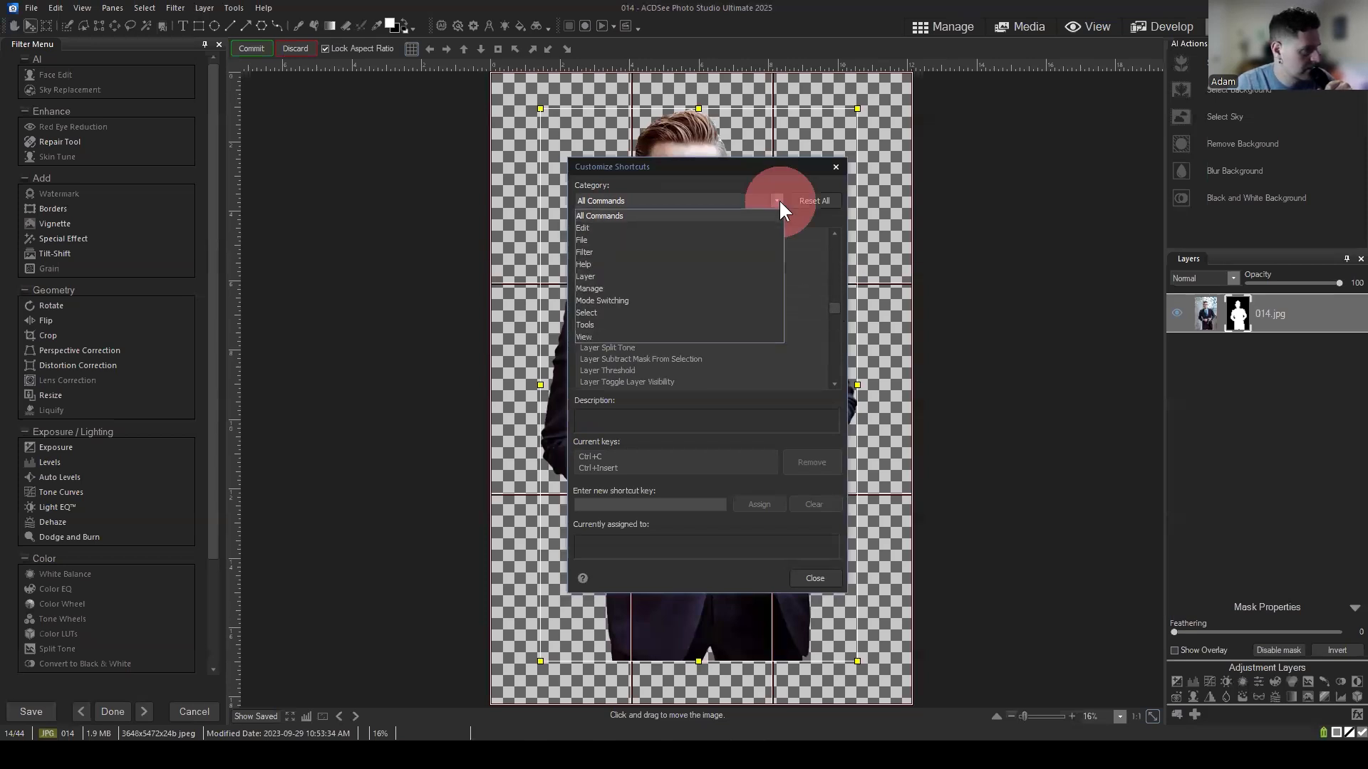
click(609, 312)
drag(831, 297, 835, 326)
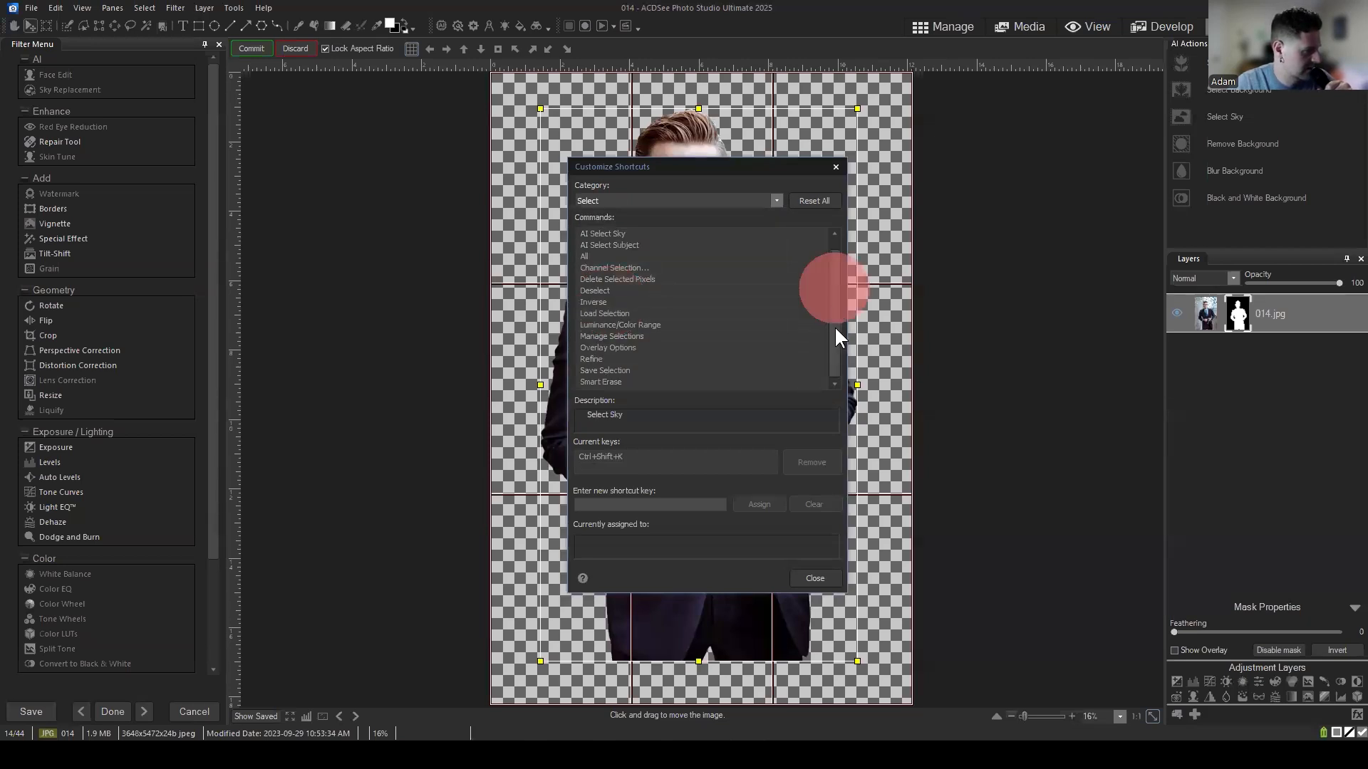
Review the Tools category and the full command list in the shortcut customization, and close it without changes.
click(689, 205)
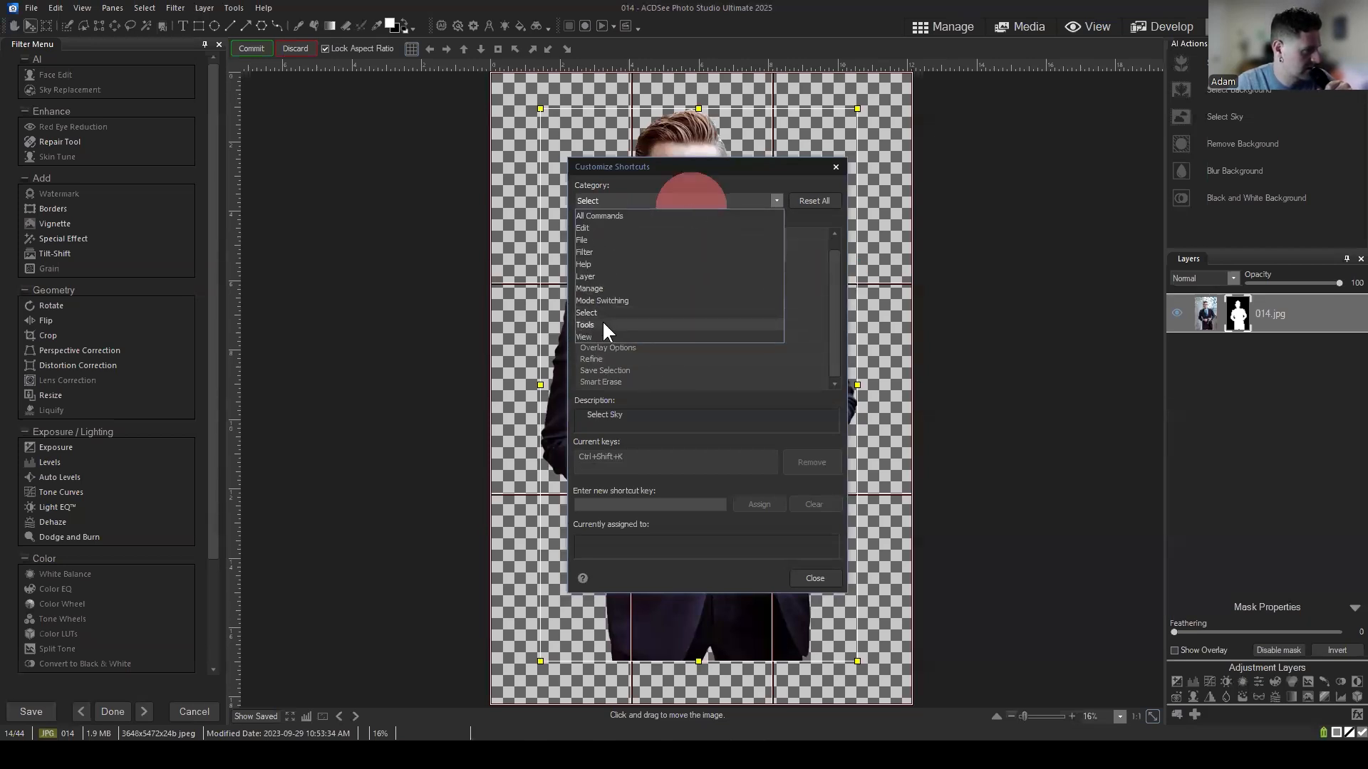
click(601, 319)
drag(837, 286, 837, 353)
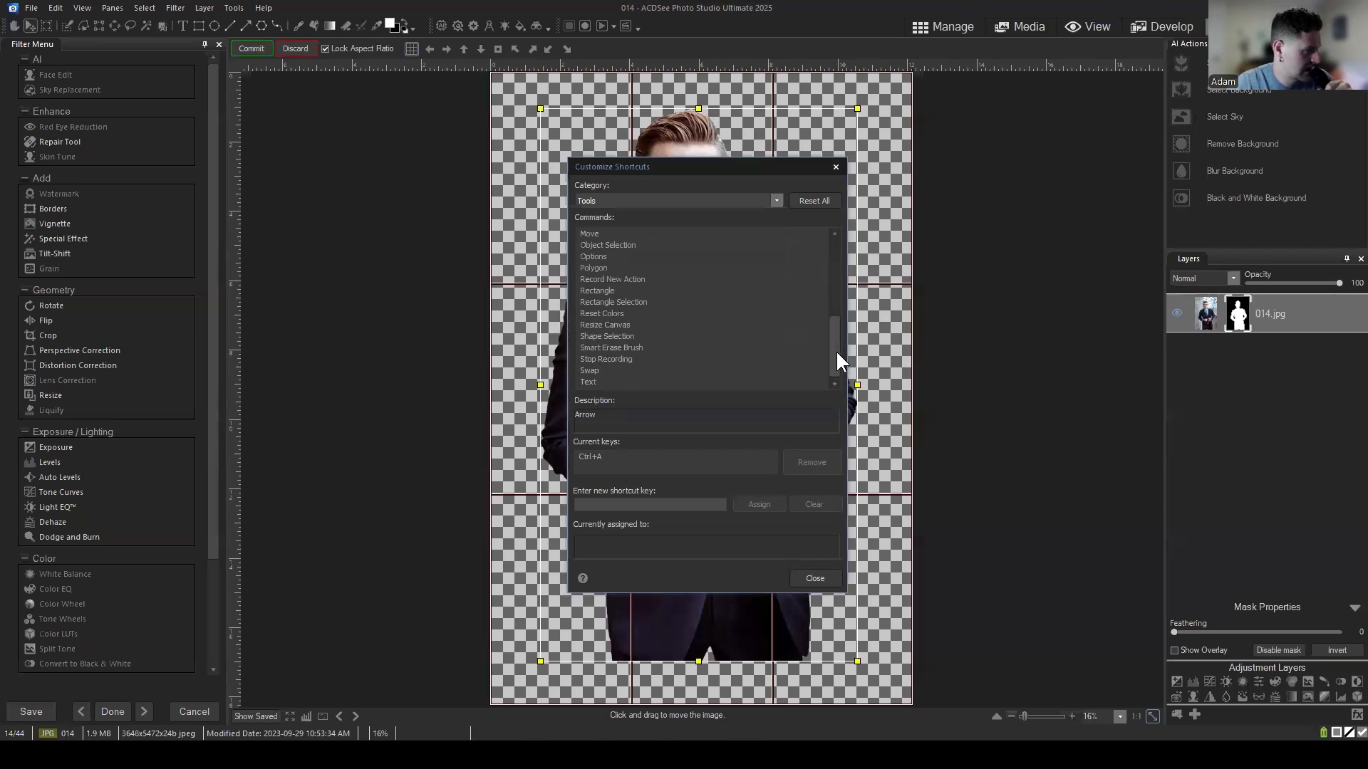
click(751, 196)
click(592, 215)
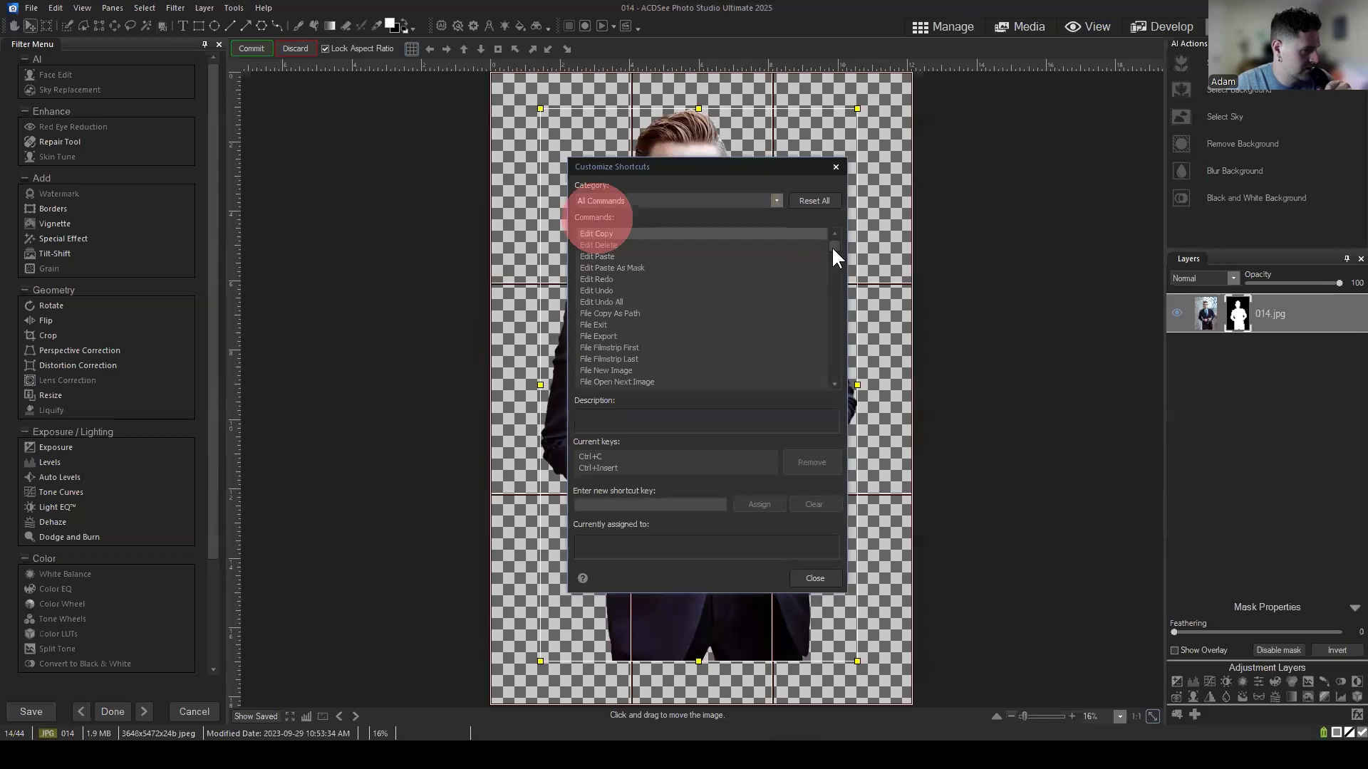
mouse_move(833, 250)
mouse_down()
mouse_move(844, 382)
mouse_move(831, 319)
mouse_up()
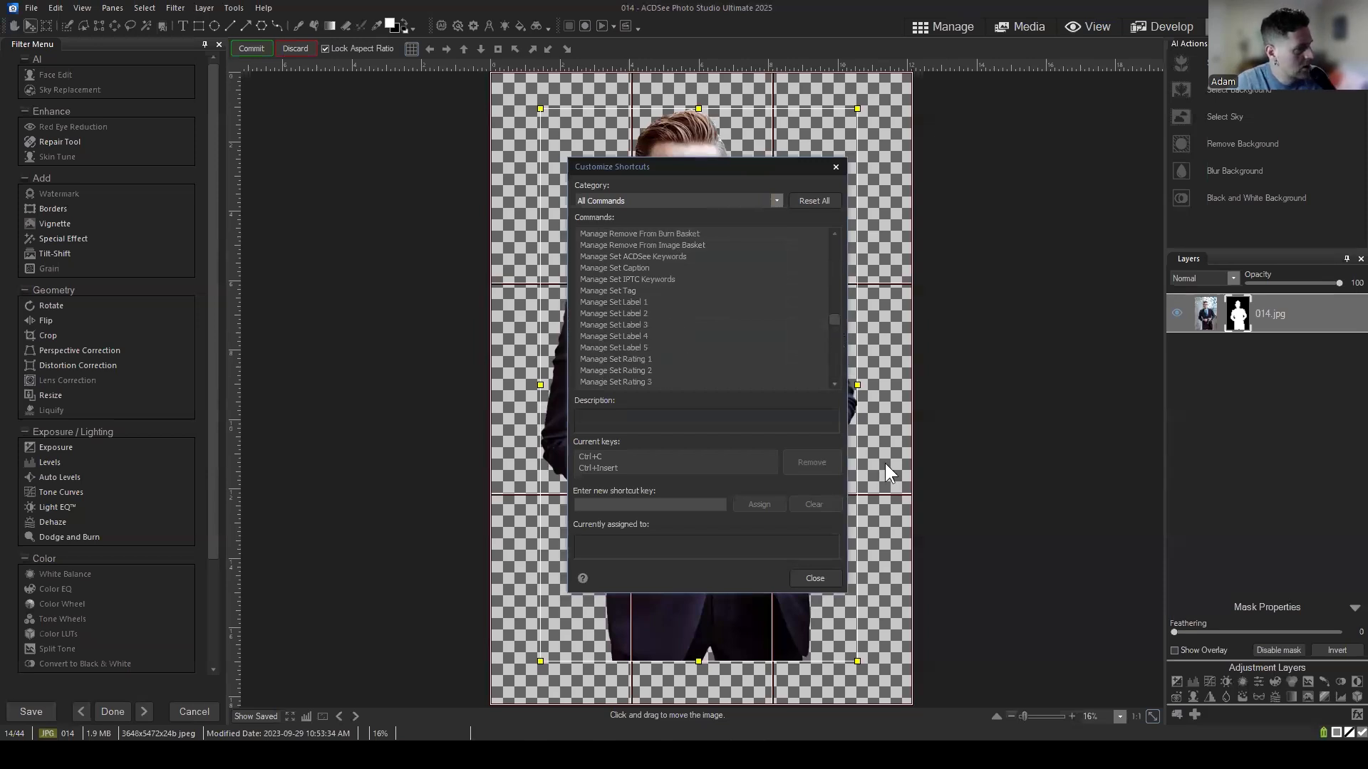
click(816, 577)
Move the man's cutout slightly down on the canvas and commit the move, cancelling the Save Image As dialog.
mouse_move(665, 336)
mouse_down()
mouse_move(690, 354)
mouse_move(676, 370)
mouse_move(657, 354)
mouse_up()
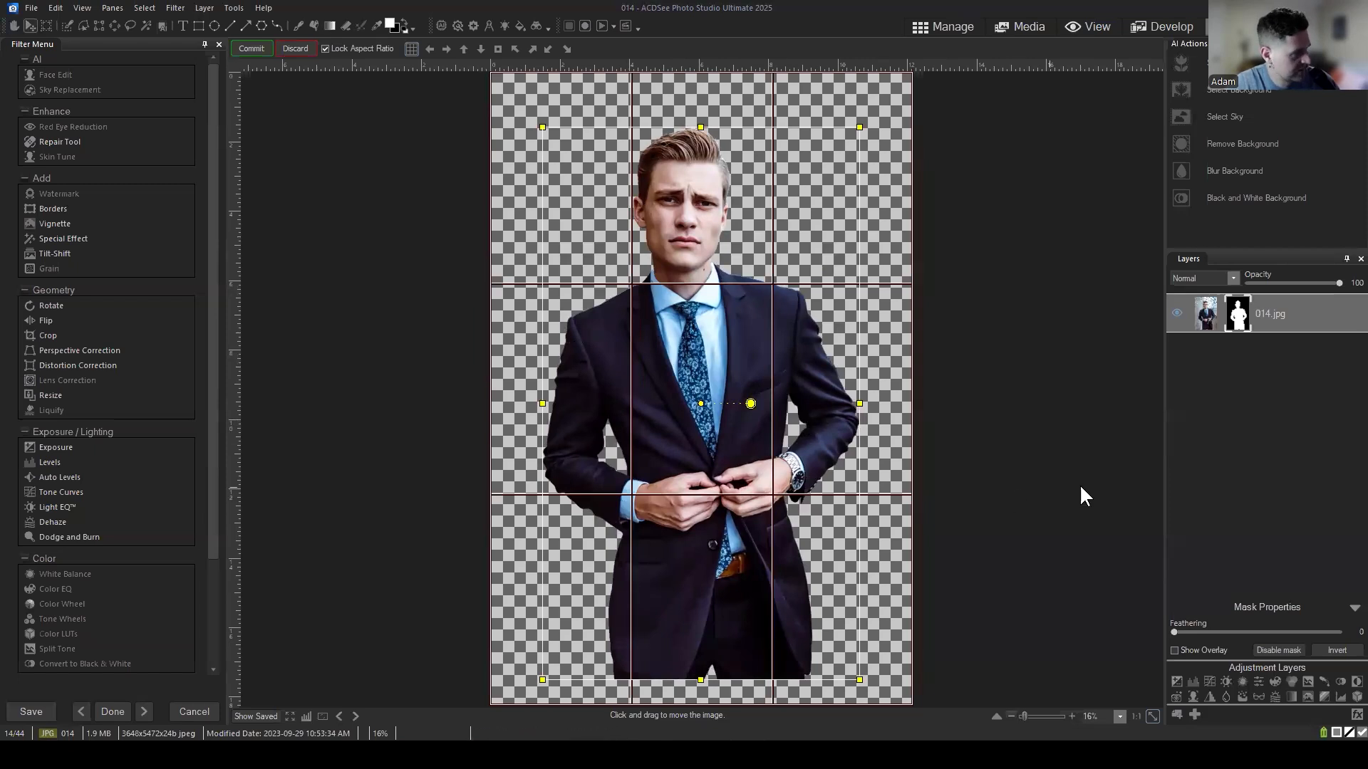
click(261, 48)
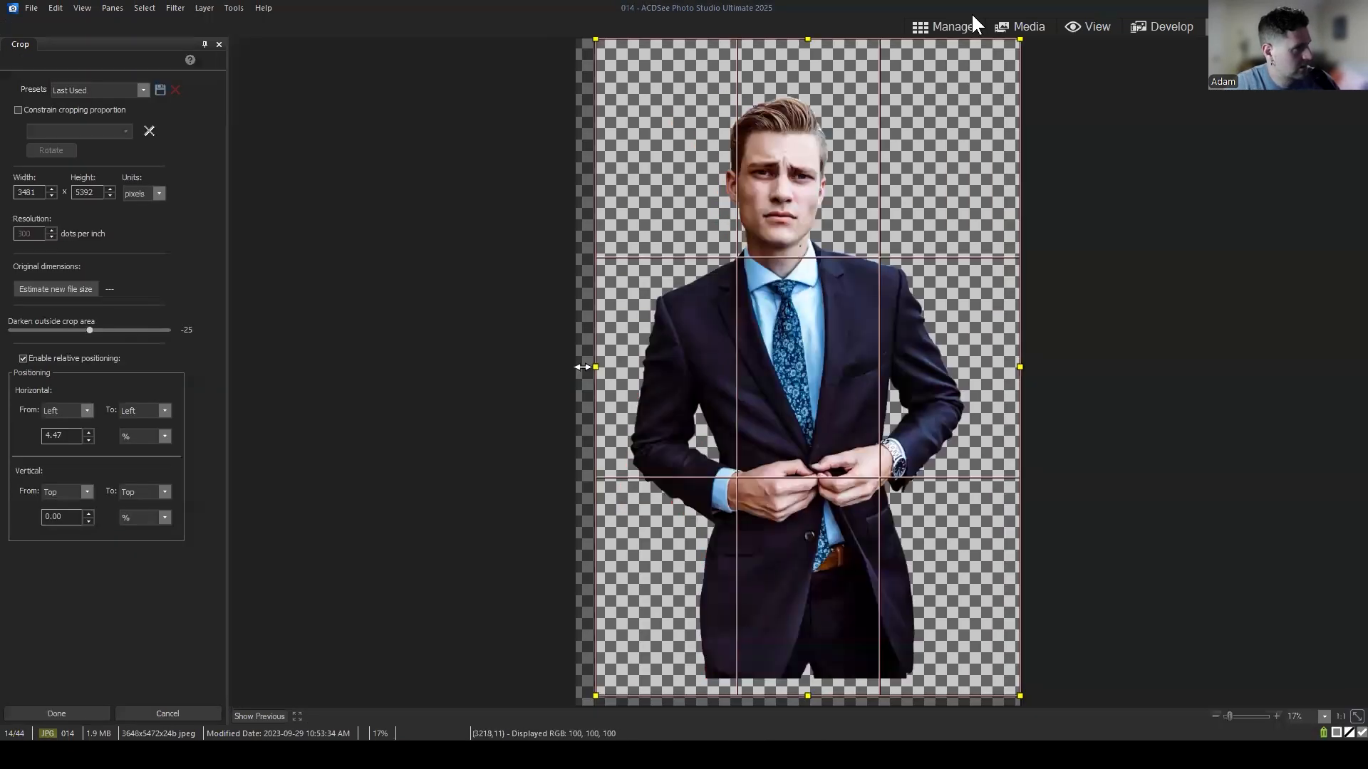
click(959, 20)
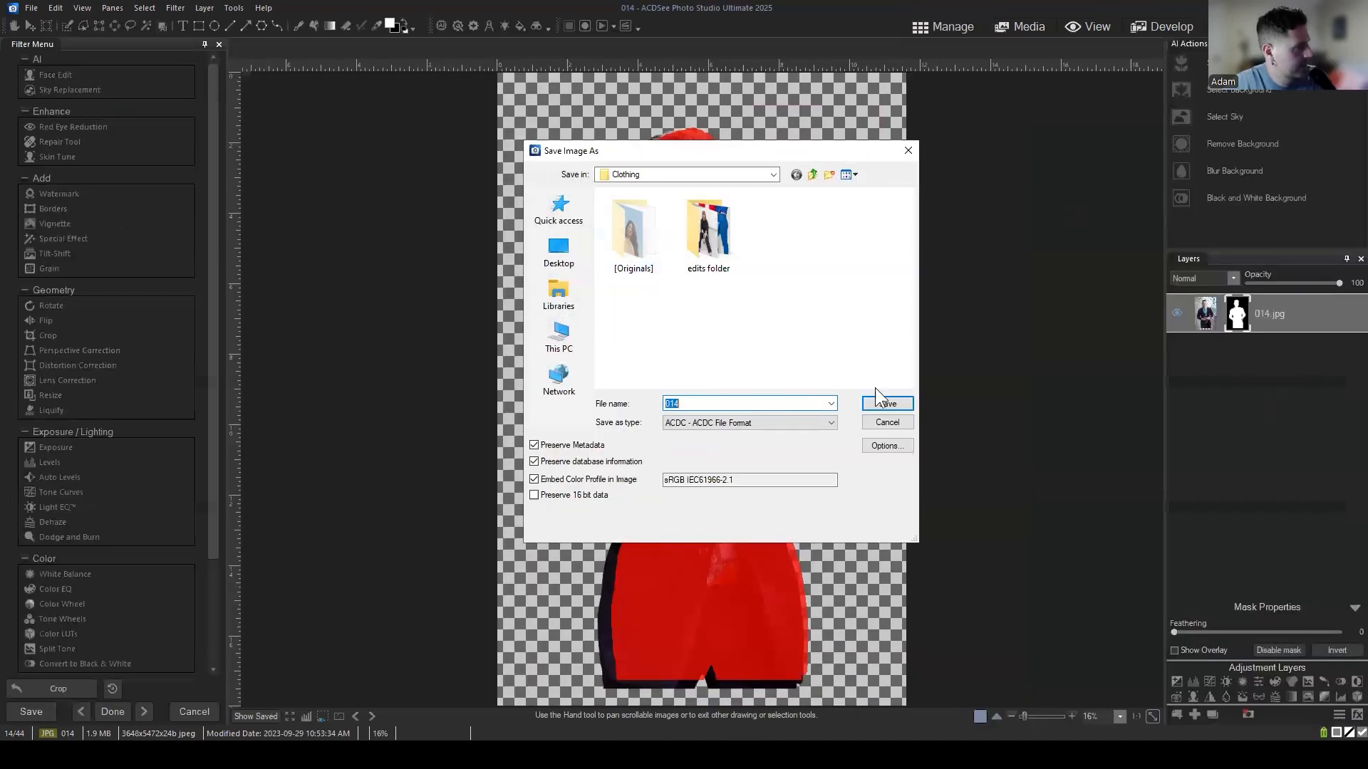
click(883, 420)
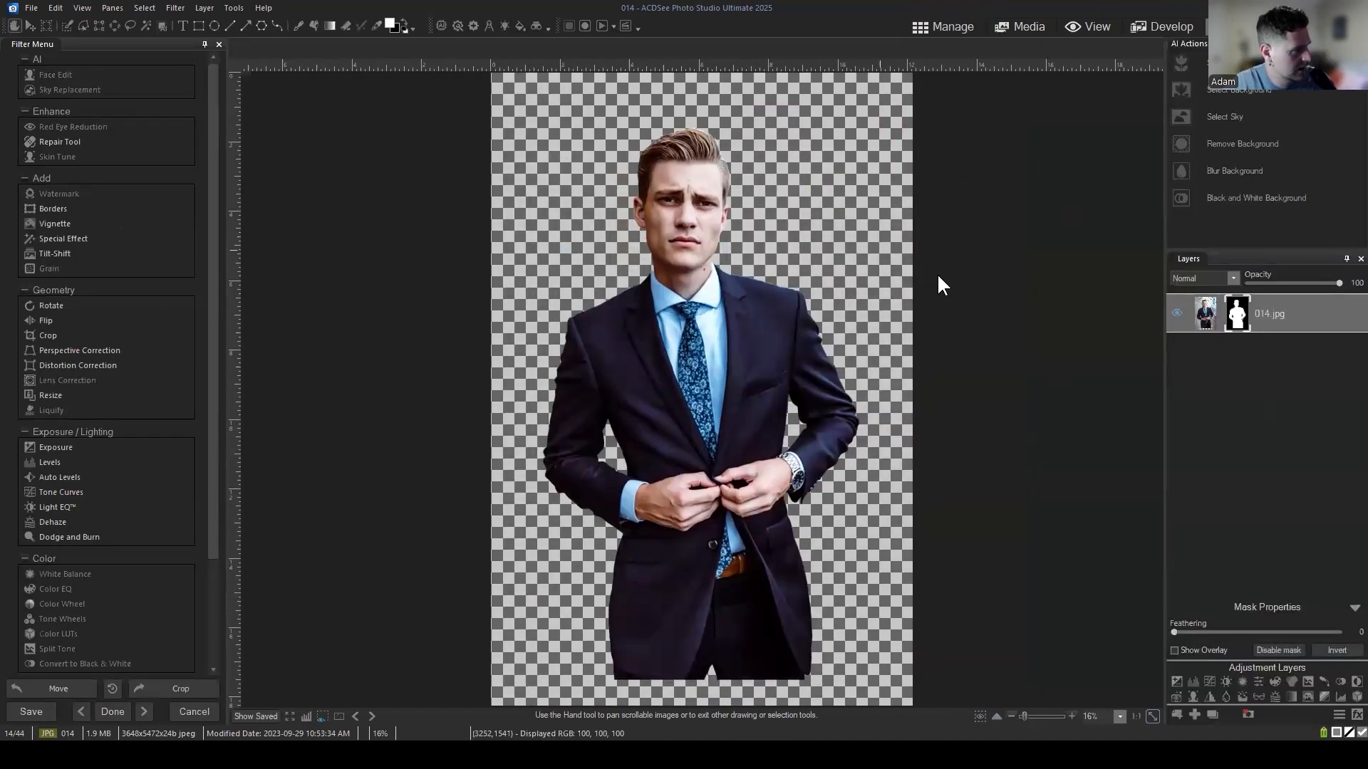
Try moving the man's cutout slightly to the right and down on the canvas with the Move tool.
click(30, 26)
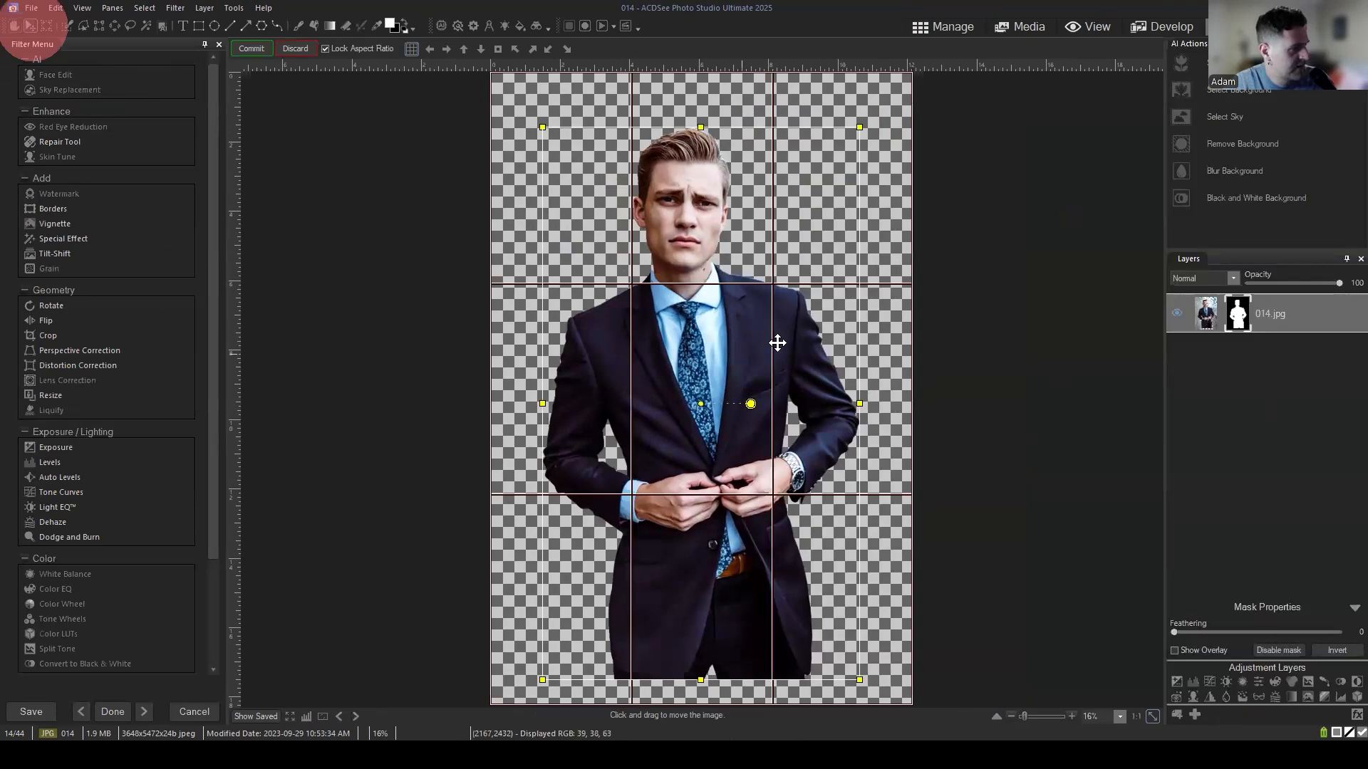
mouse_move(742, 348)
mouse_down()
mouse_move(814, 335)
mouse_move(764, 345)
mouse_up()
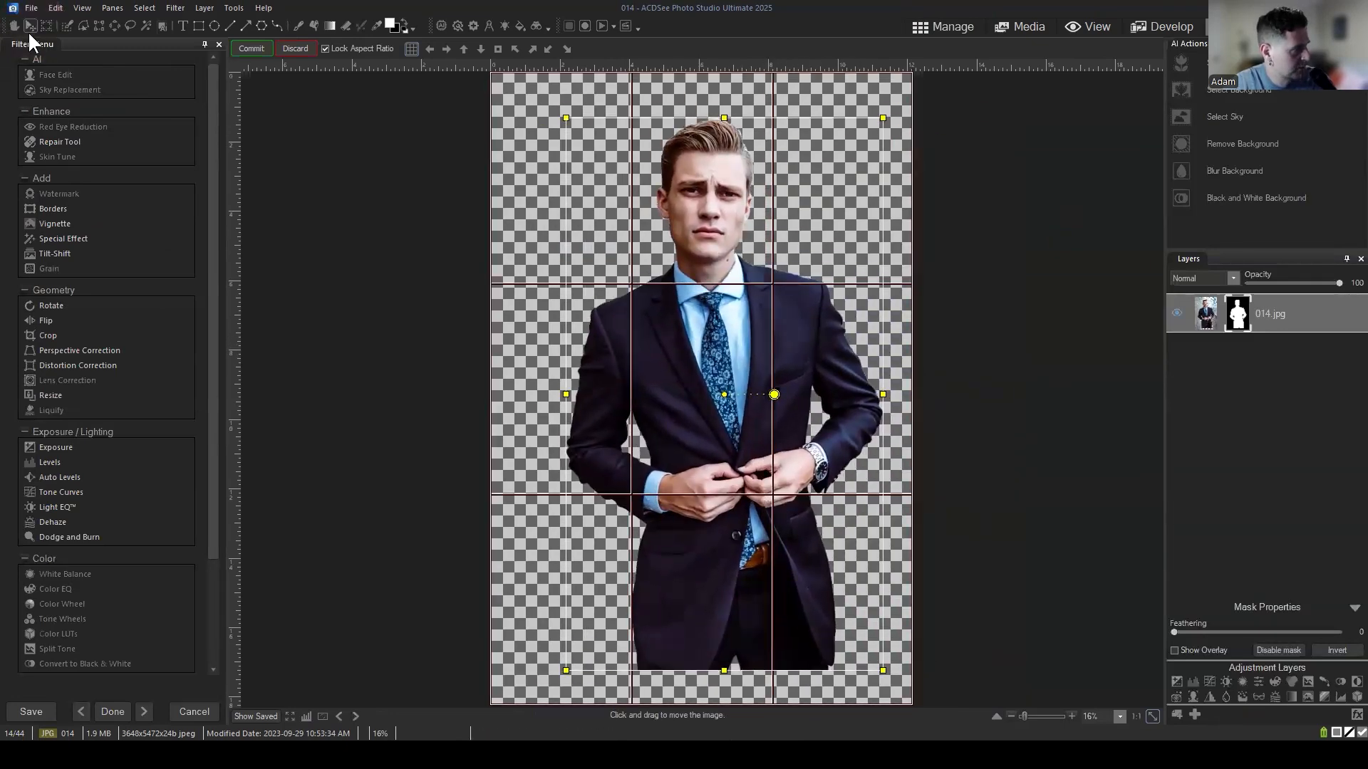
drag(665, 309, 670, 312)
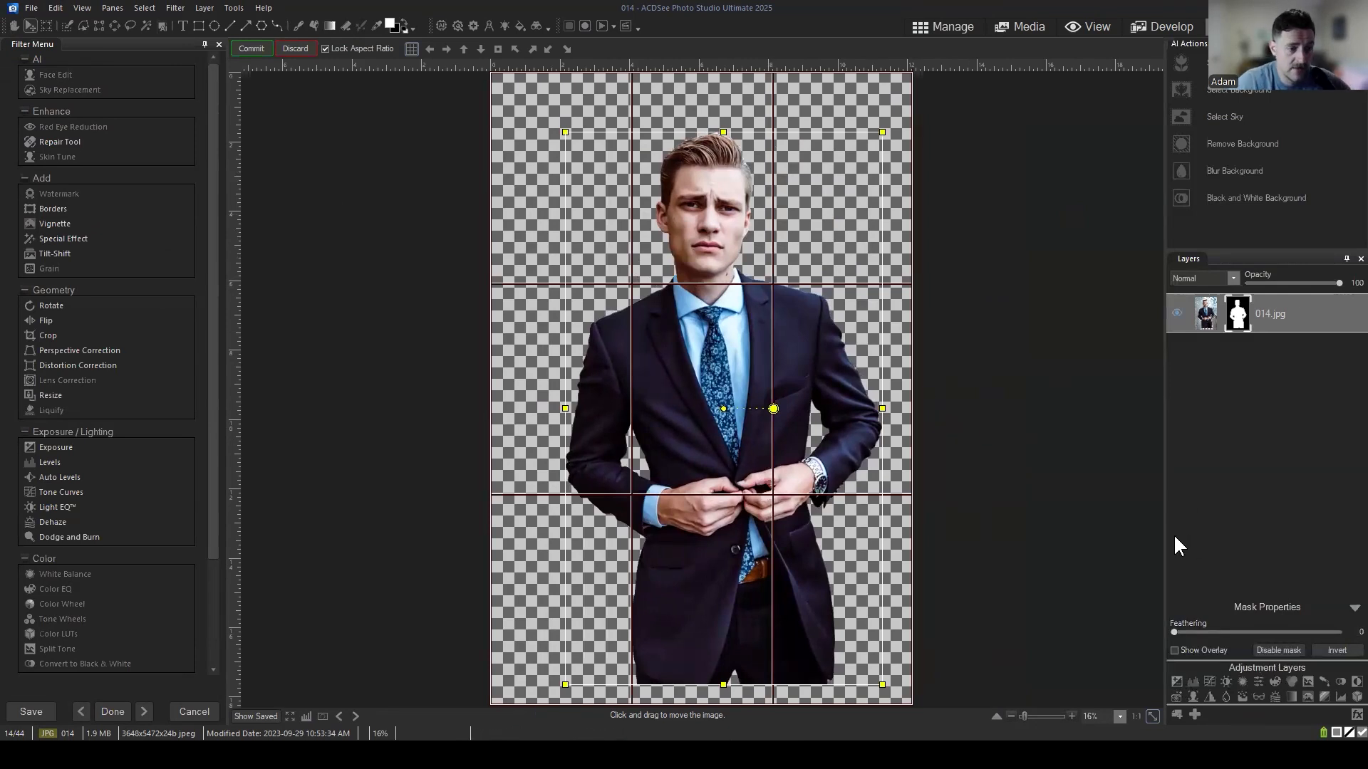
Add an Exposure adjustment layer above the 014.jpg layer and try moving it on the canvas, discarding the move.
click(1176, 681)
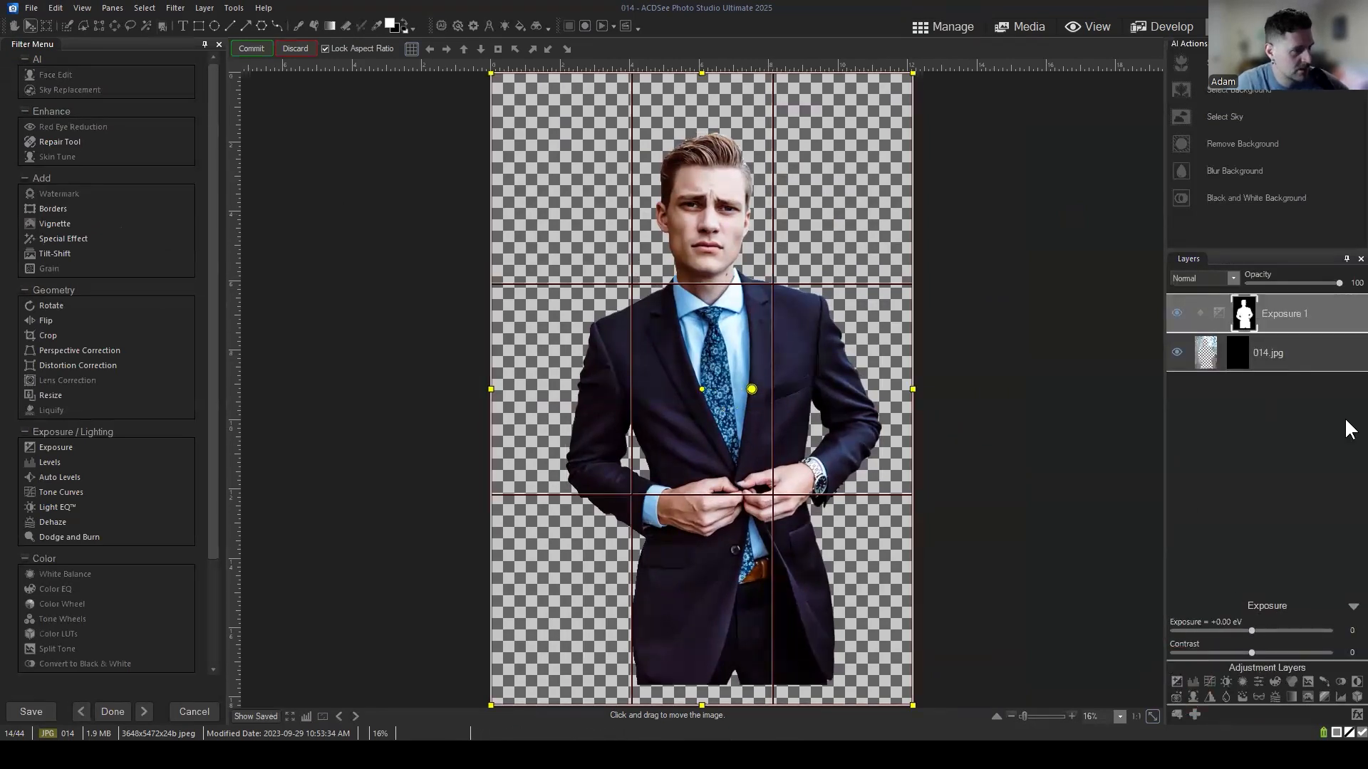
click(1311, 318)
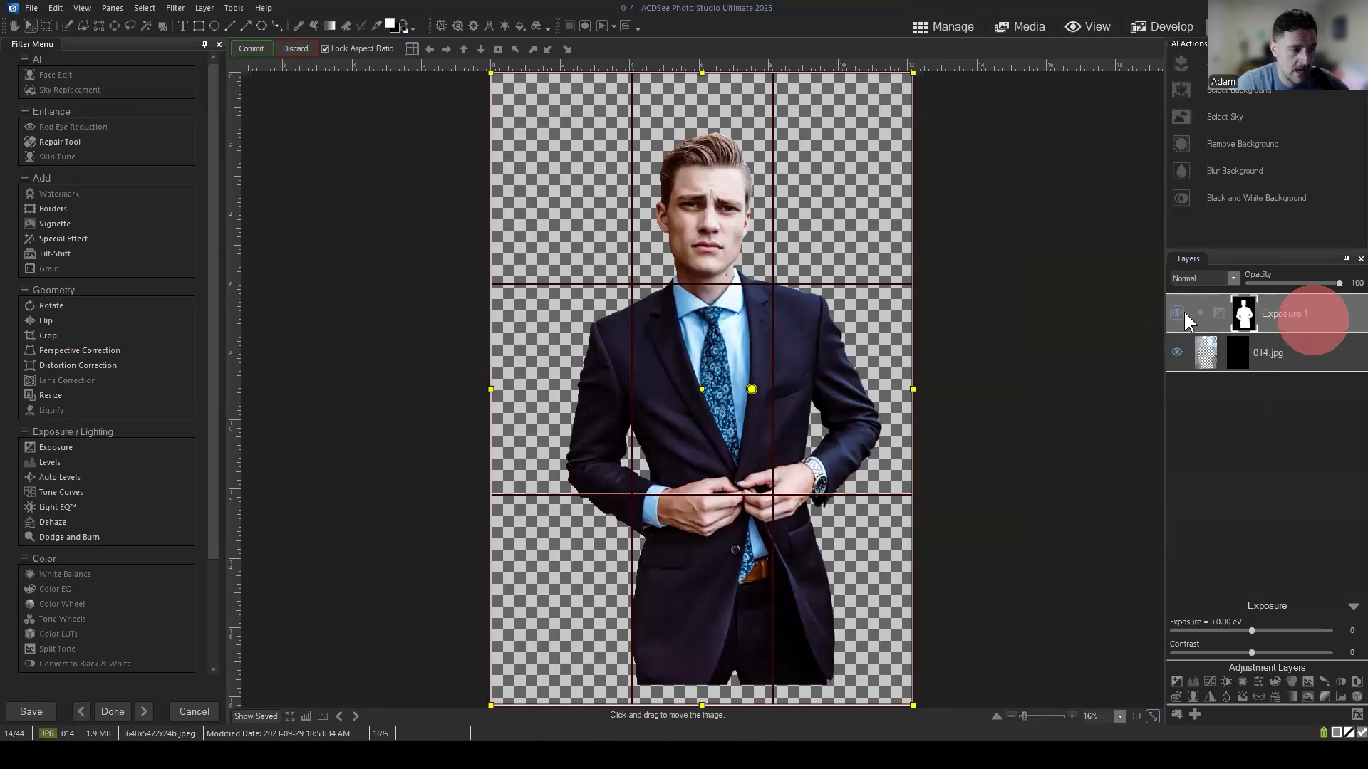
click(1176, 315)
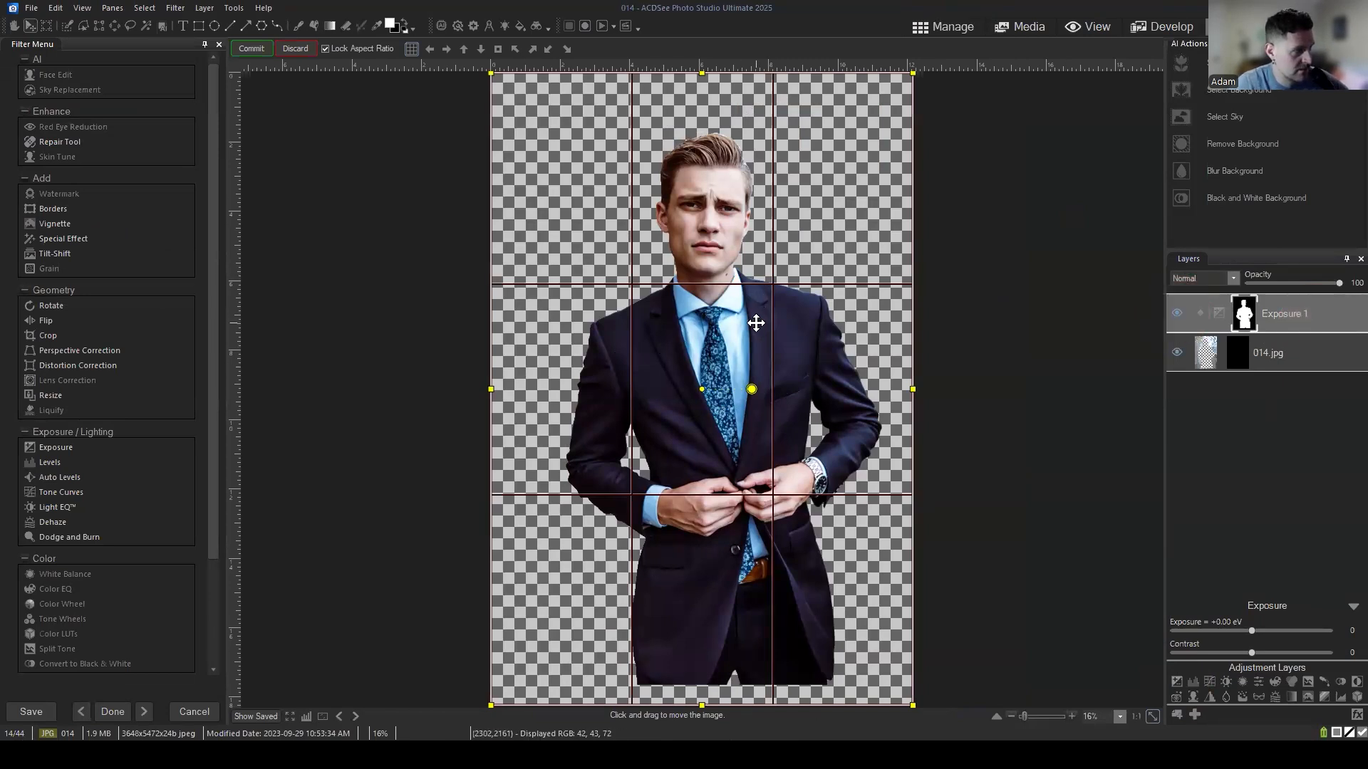
drag(781, 382, 798, 389)
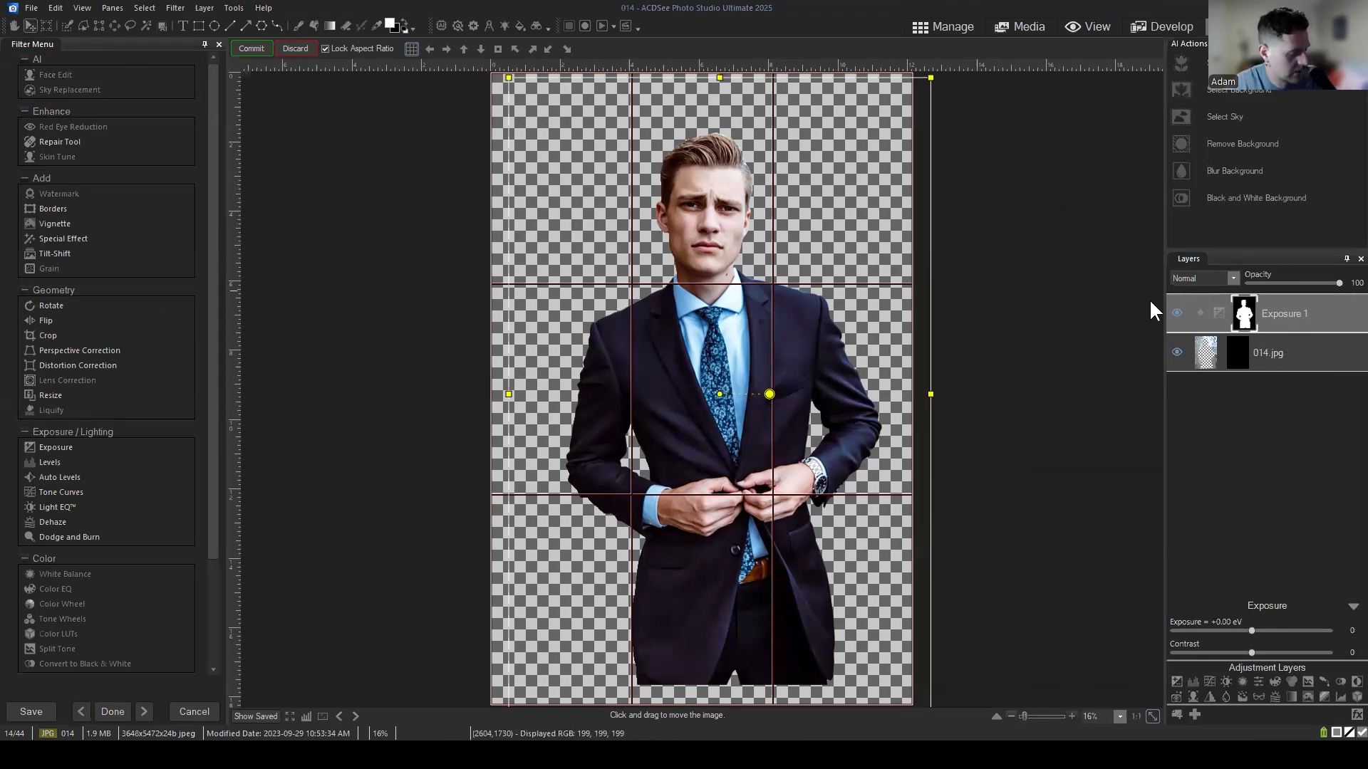
click(294, 47)
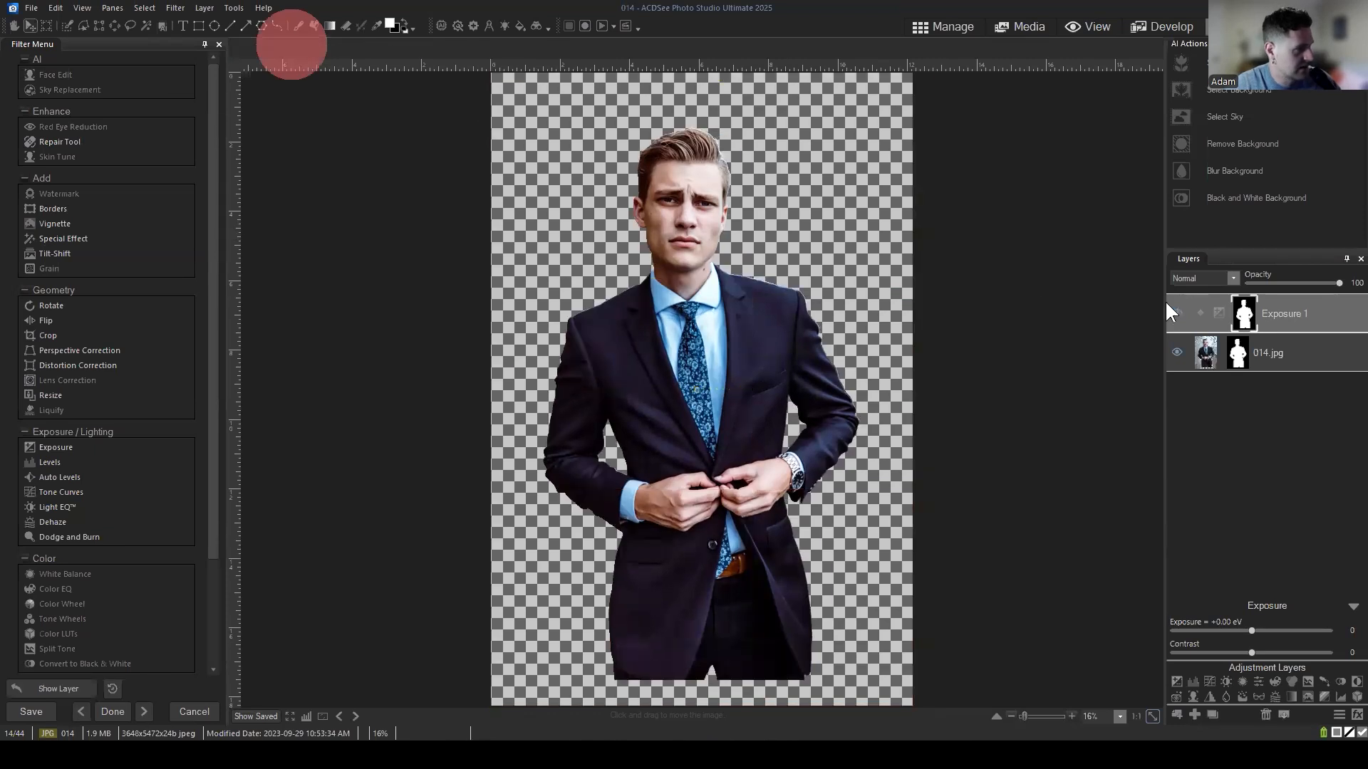
Select the 014.jpg layer and move the man's cutout toward the canvas's lower right with the Move tool.
click(1299, 475)
click(1267, 317)
click(1293, 352)
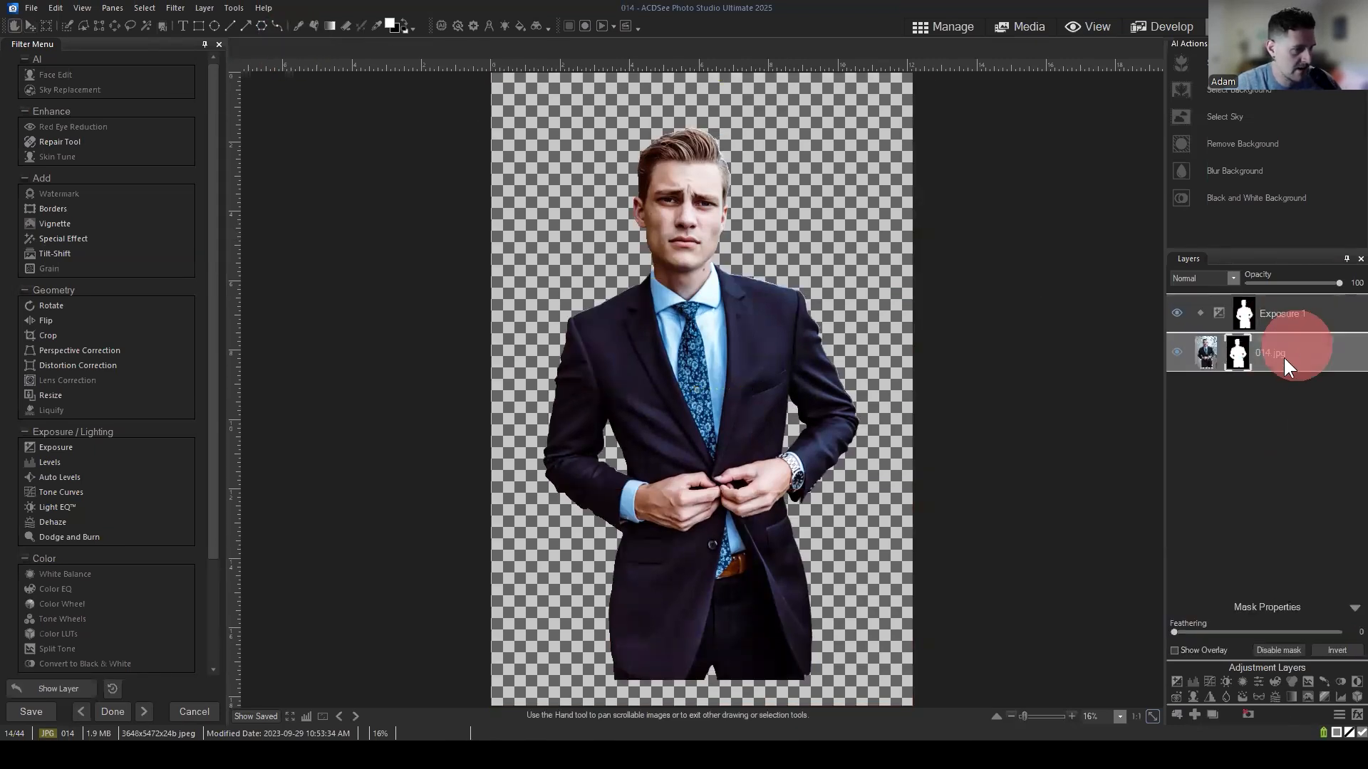
click(1176, 317)
click(1277, 354)
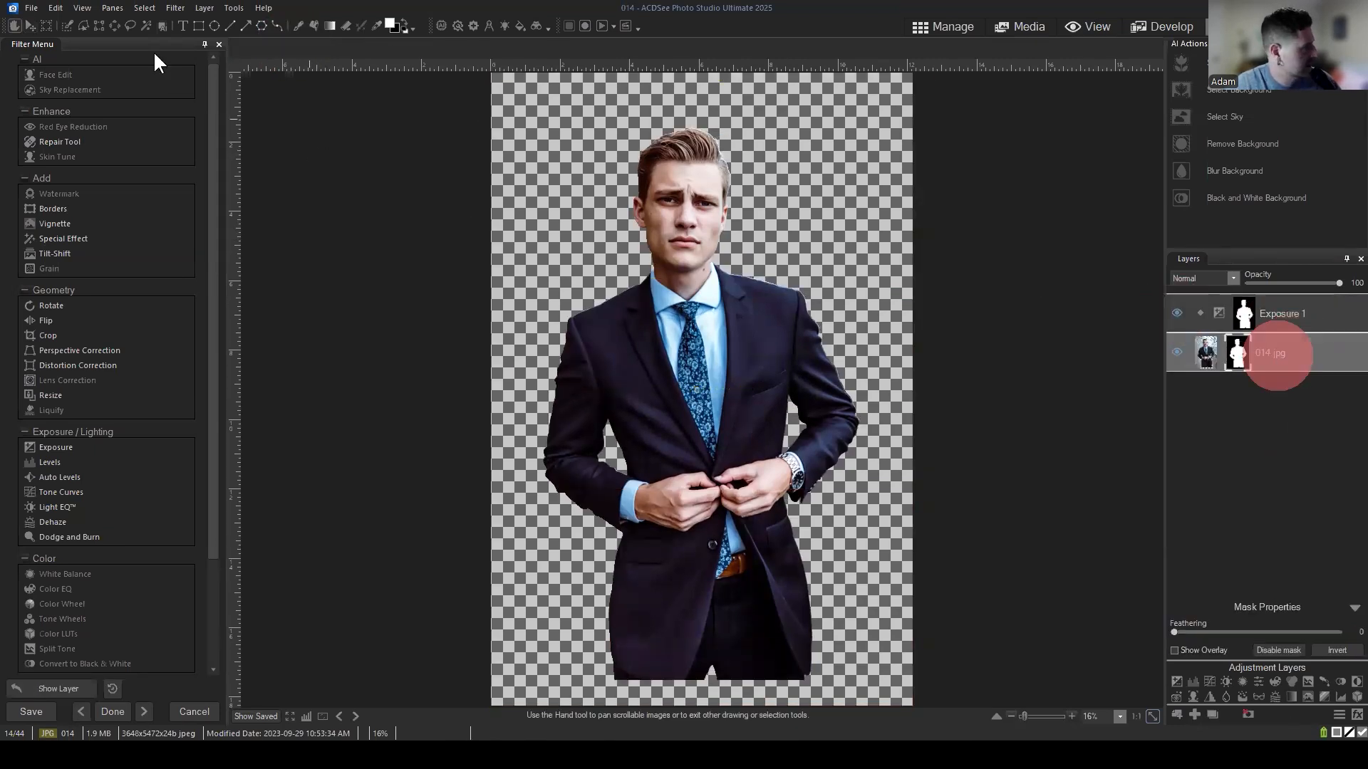
click(30, 26)
mouse_move(688, 331)
mouse_down()
mouse_move(805, 351)
mouse_move(764, 337)
mouse_up()
drag(829, 368, 859, 383)
Add a Curves adjustment layer above 014.jpg and bend its curve with one upper and one lower control point.
click(1211, 681)
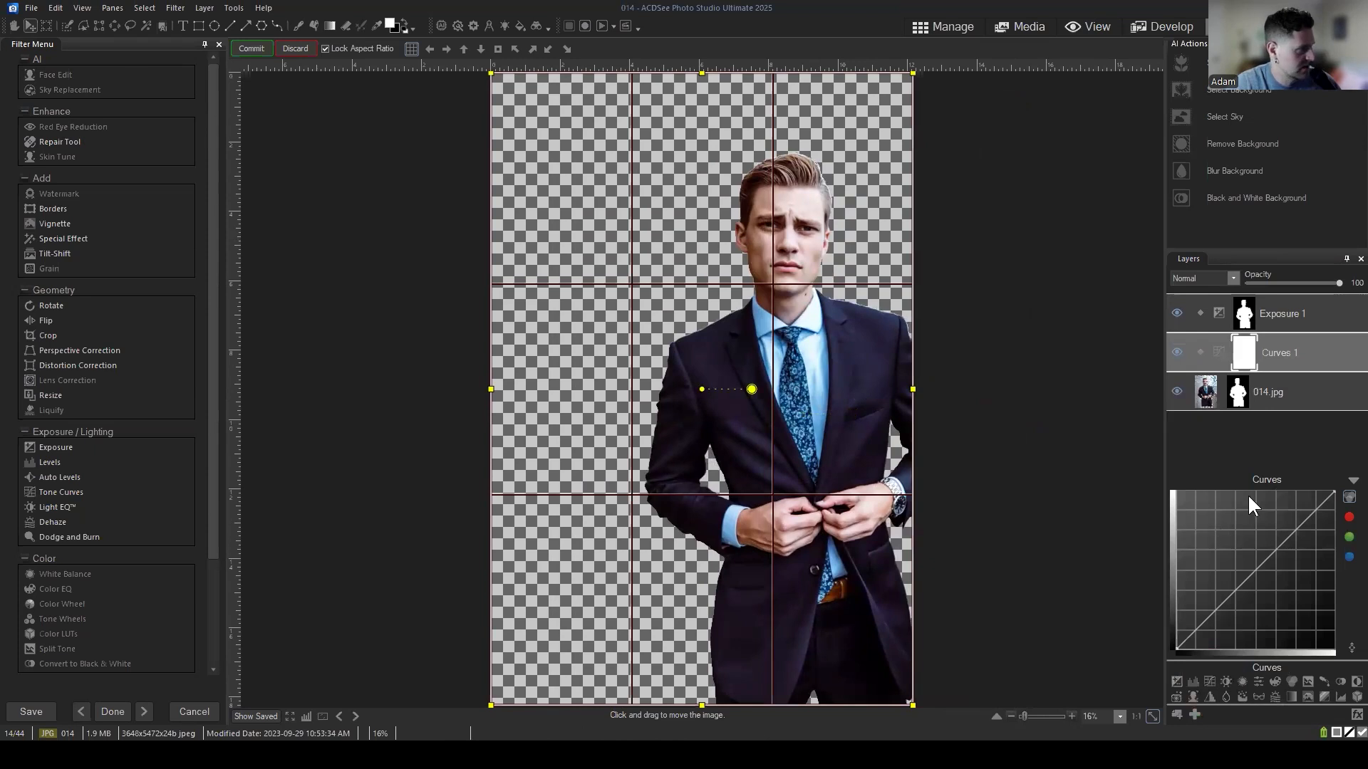
drag(1259, 566, 1302, 535)
drag(1271, 593, 1230, 598)
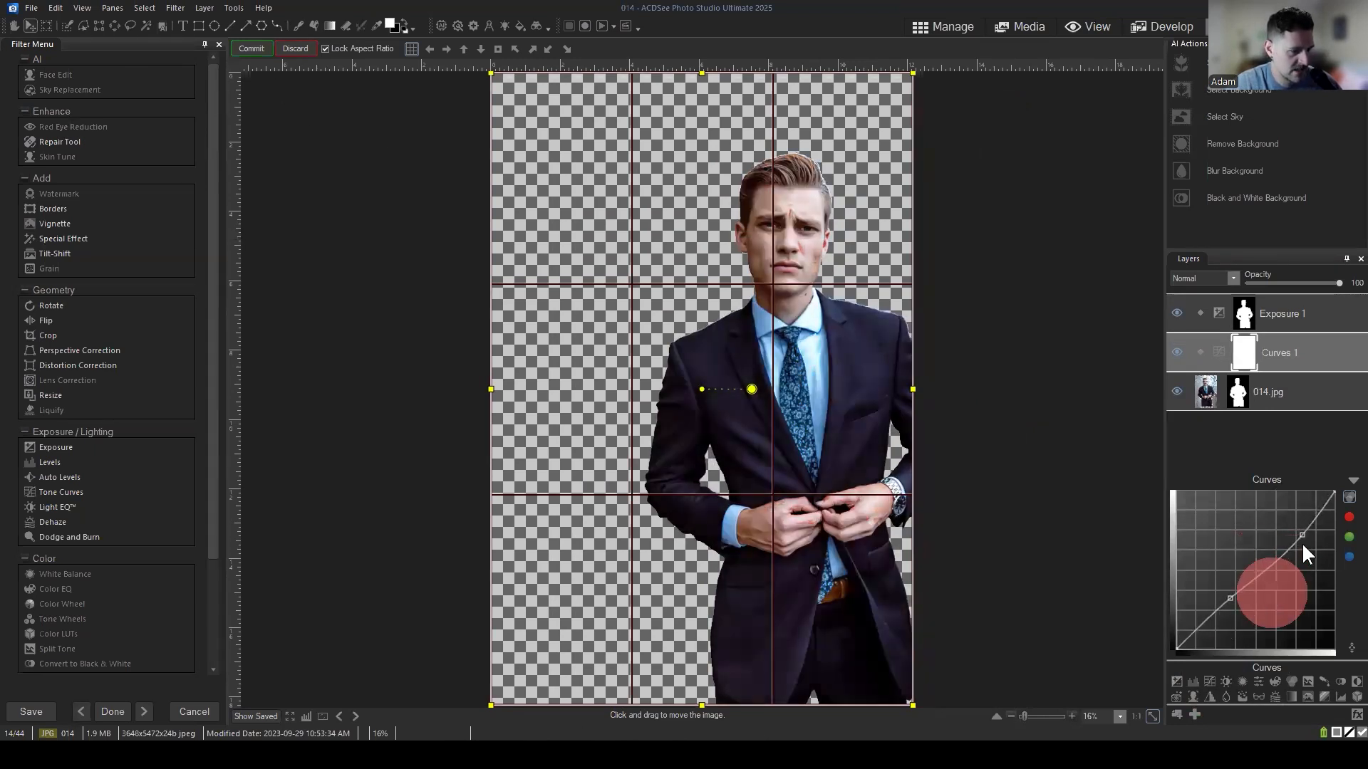
Check the Move frame on the 014.jpg, Exposure 1 and Curves 1 layers, commit the cutout's move and collapse the Curves properties.
click(1302, 396)
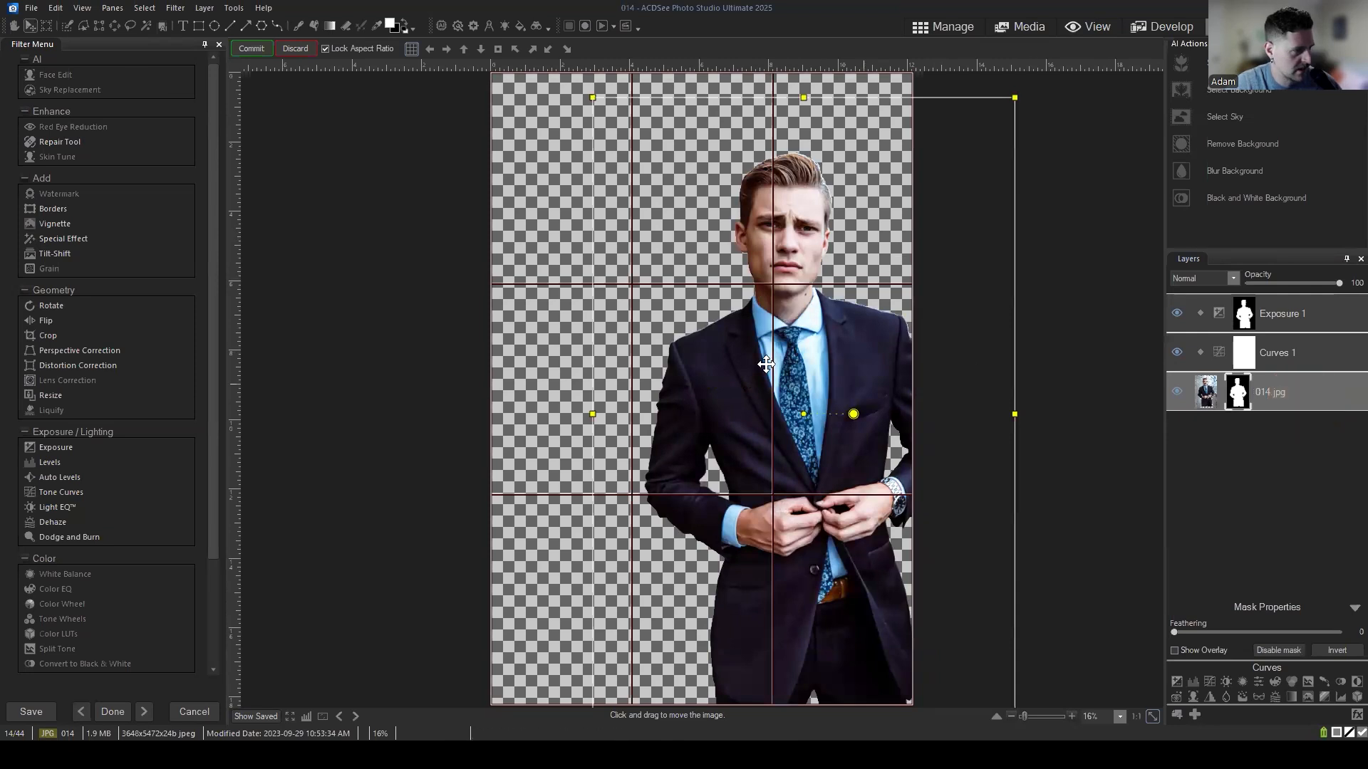
click(1305, 315)
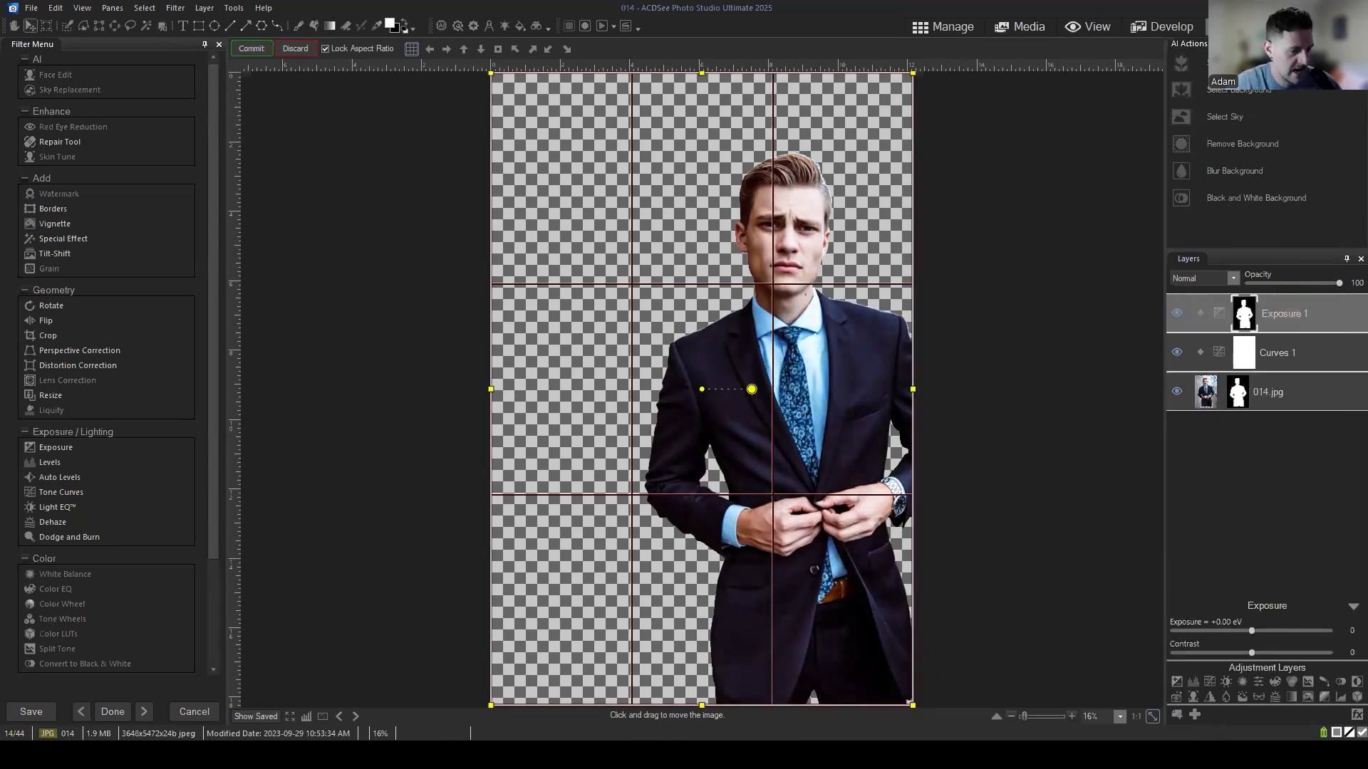
click(1291, 349)
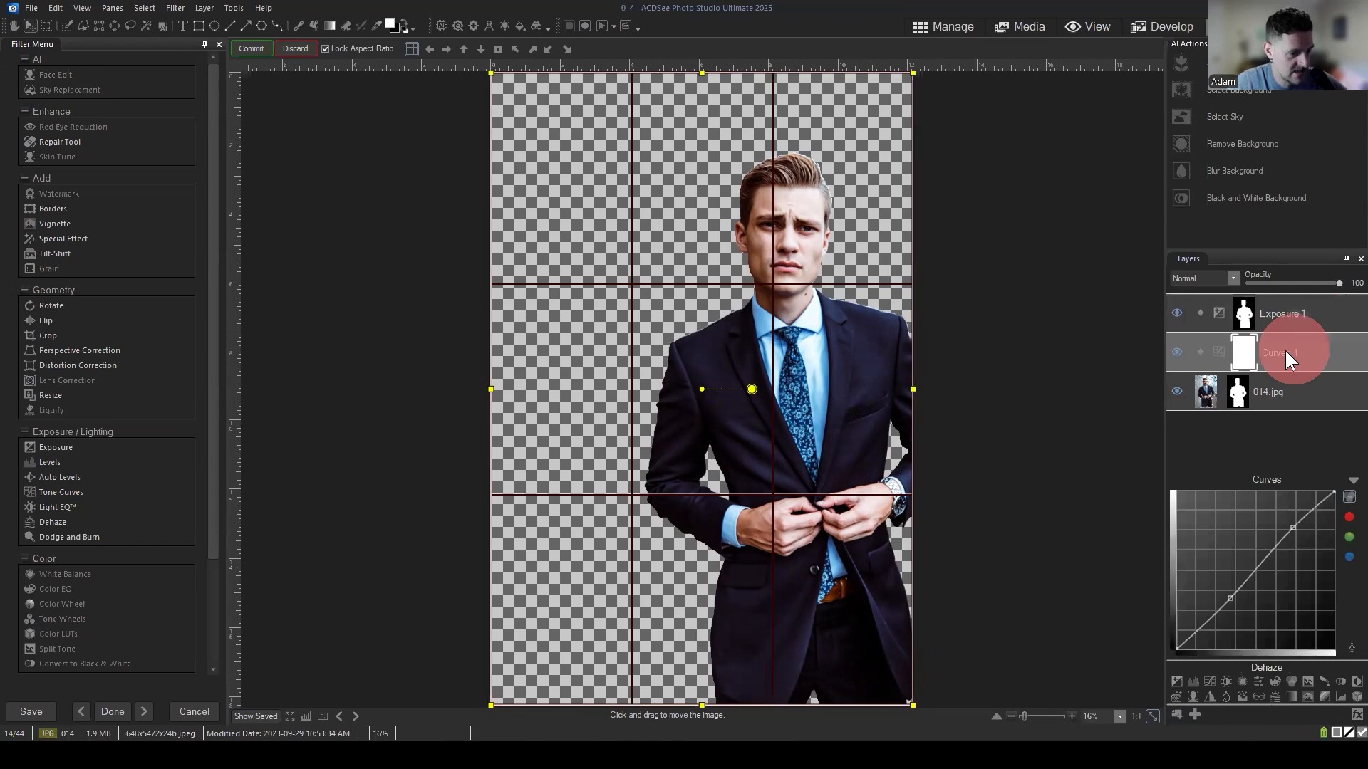
click(249, 48)
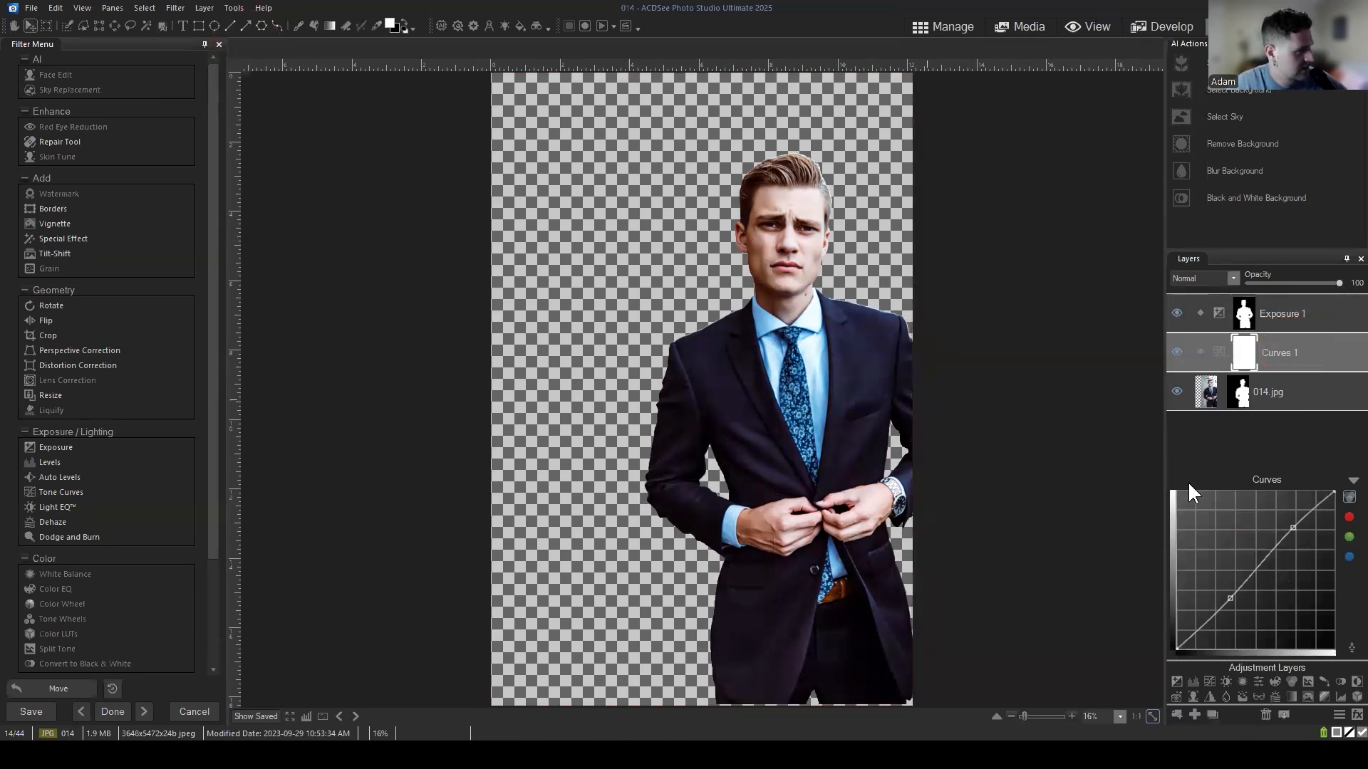
click(1352, 481)
Open the shortcut customization again to examine its category list and commands, and close it without changes.
right_click(381, 20)
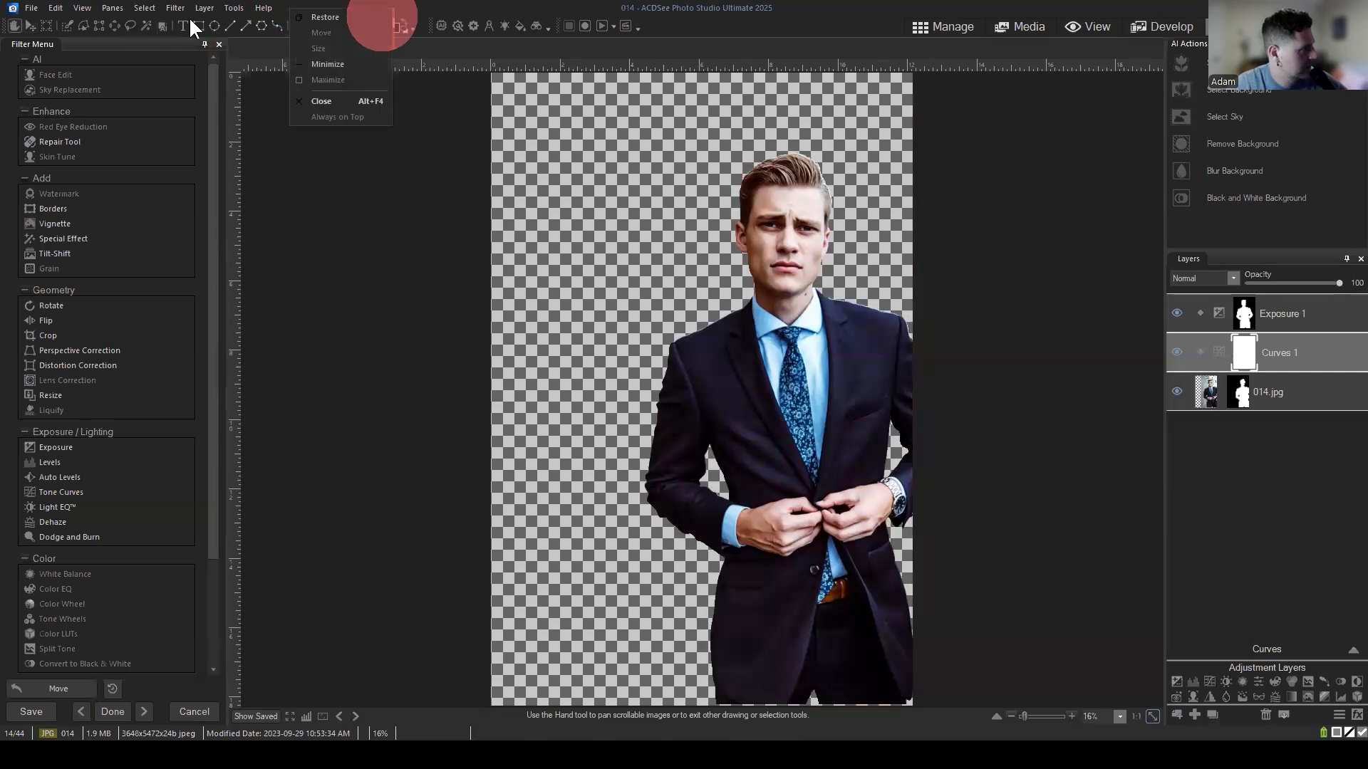
click(378, 338)
click(235, 8)
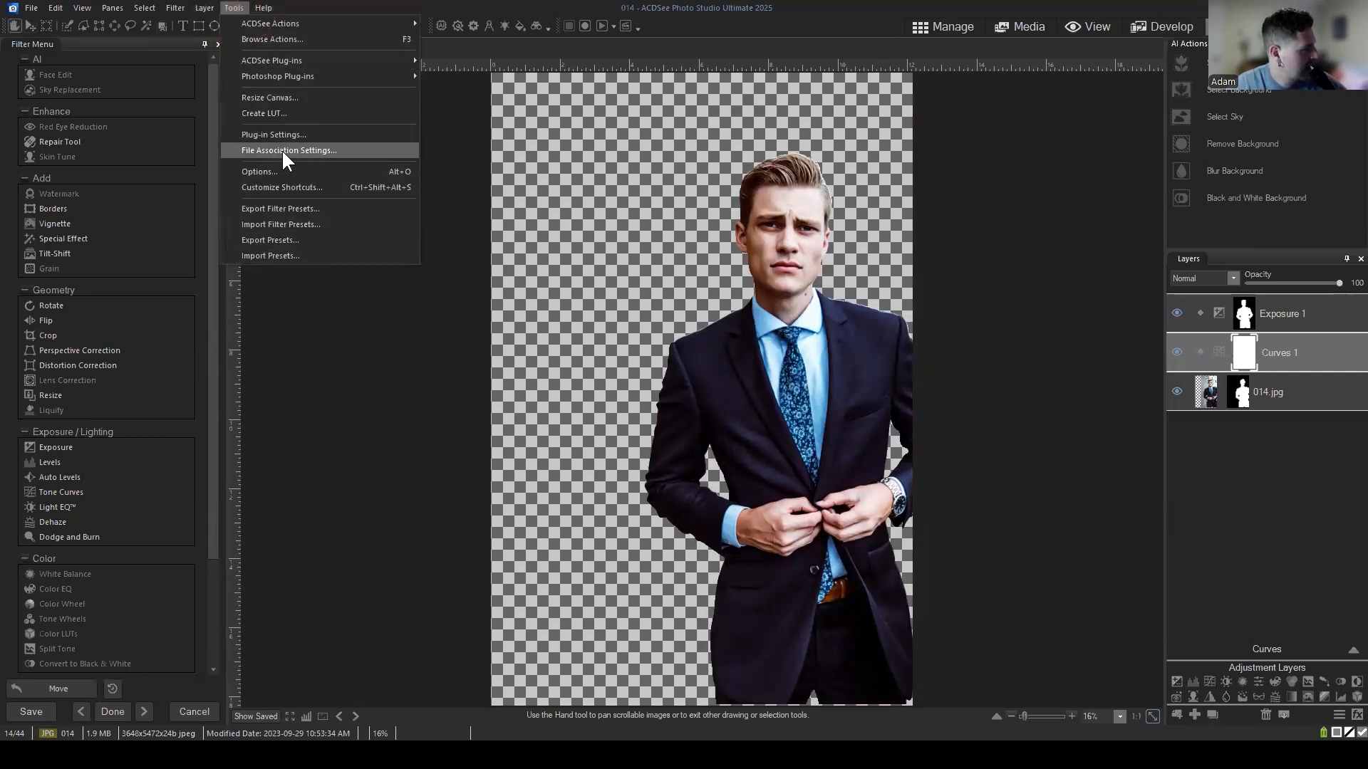
click(306, 188)
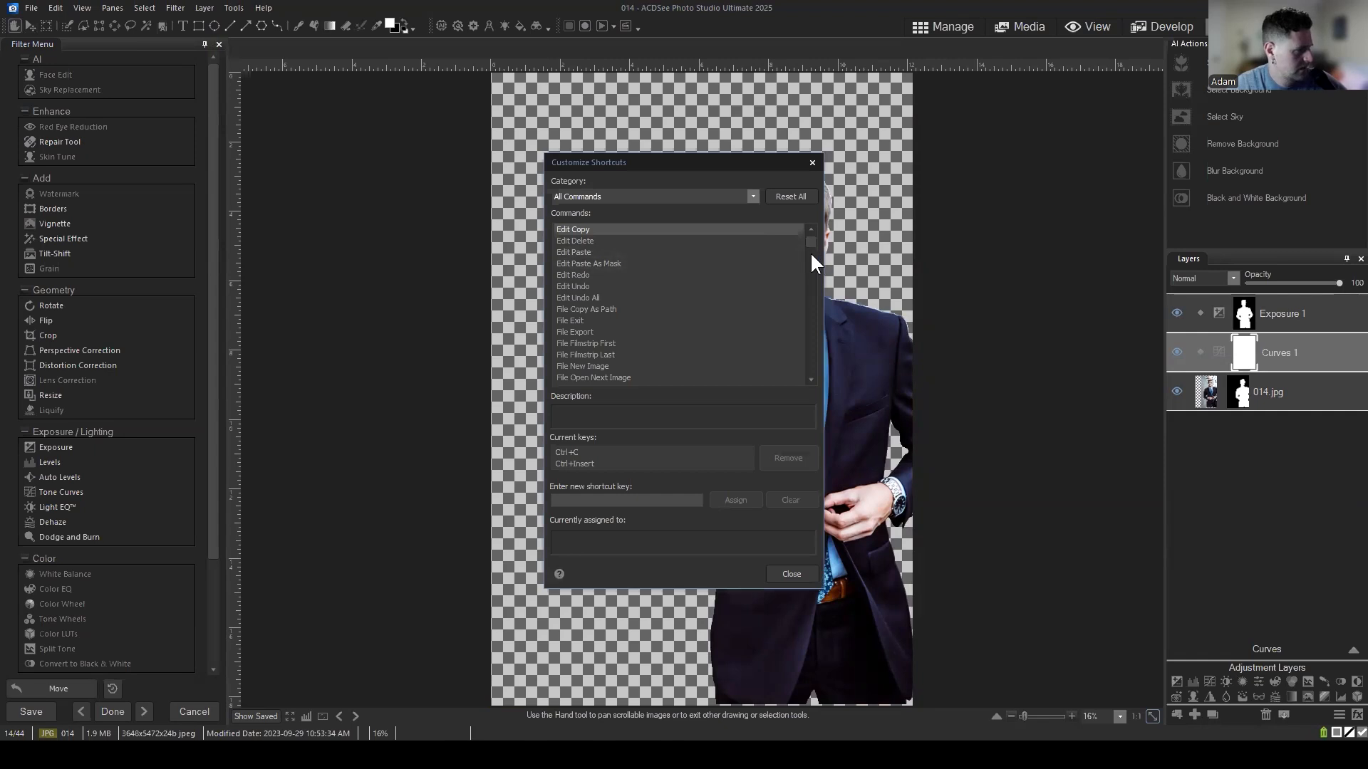
click(701, 196)
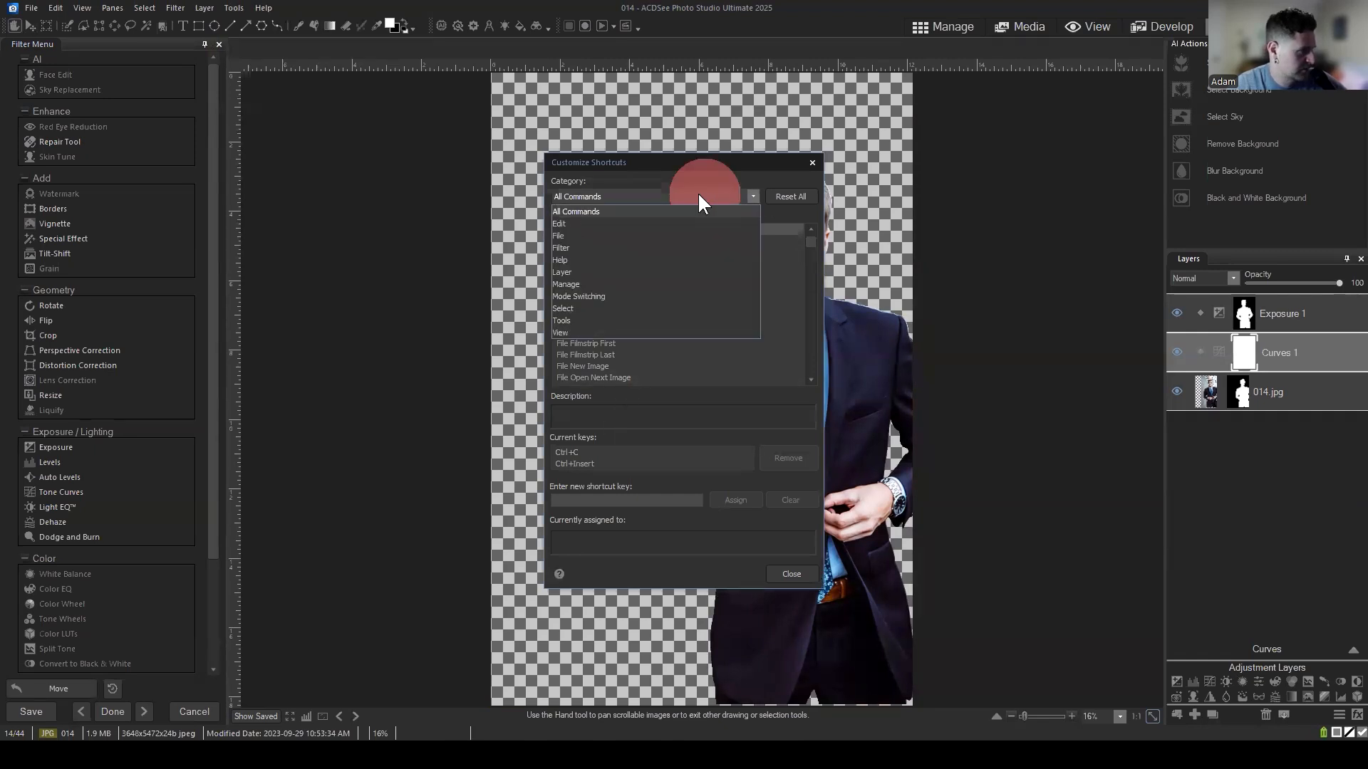
click(695, 197)
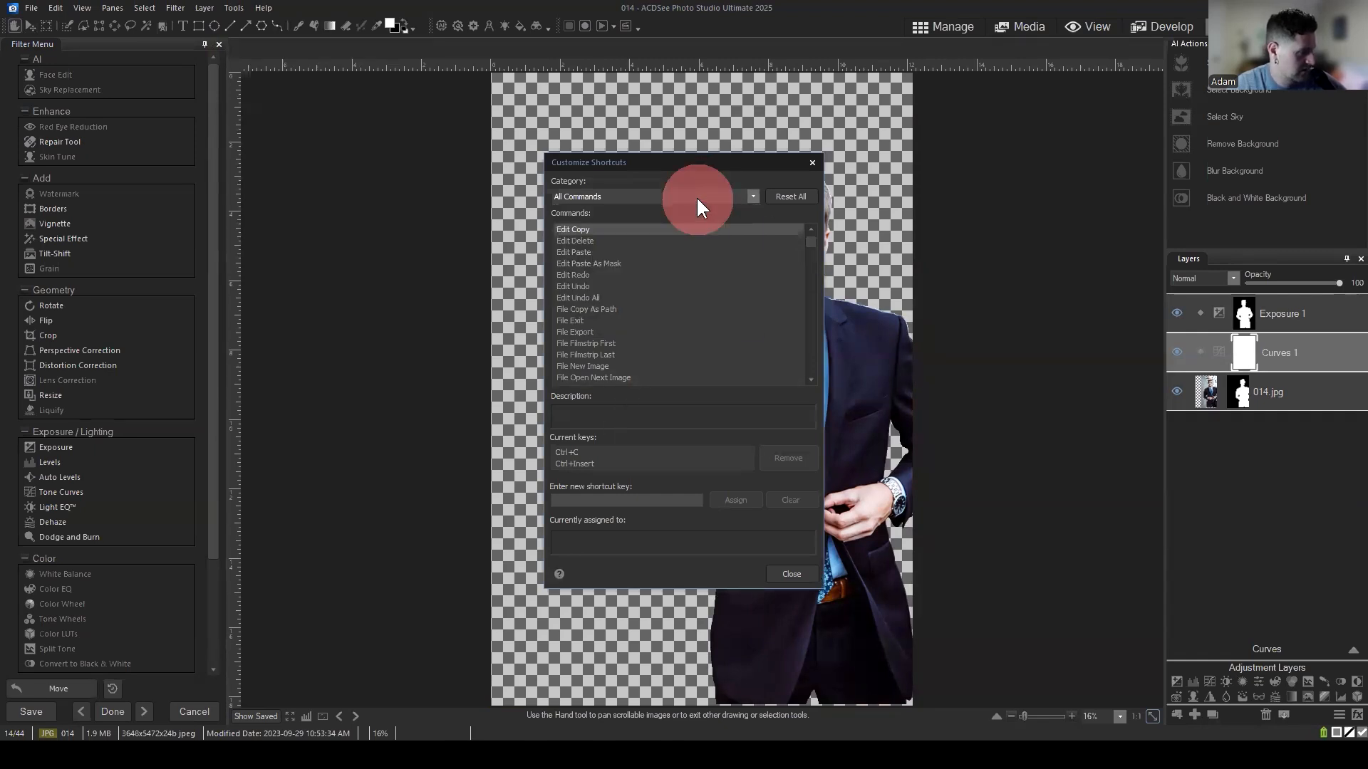
click(593, 412)
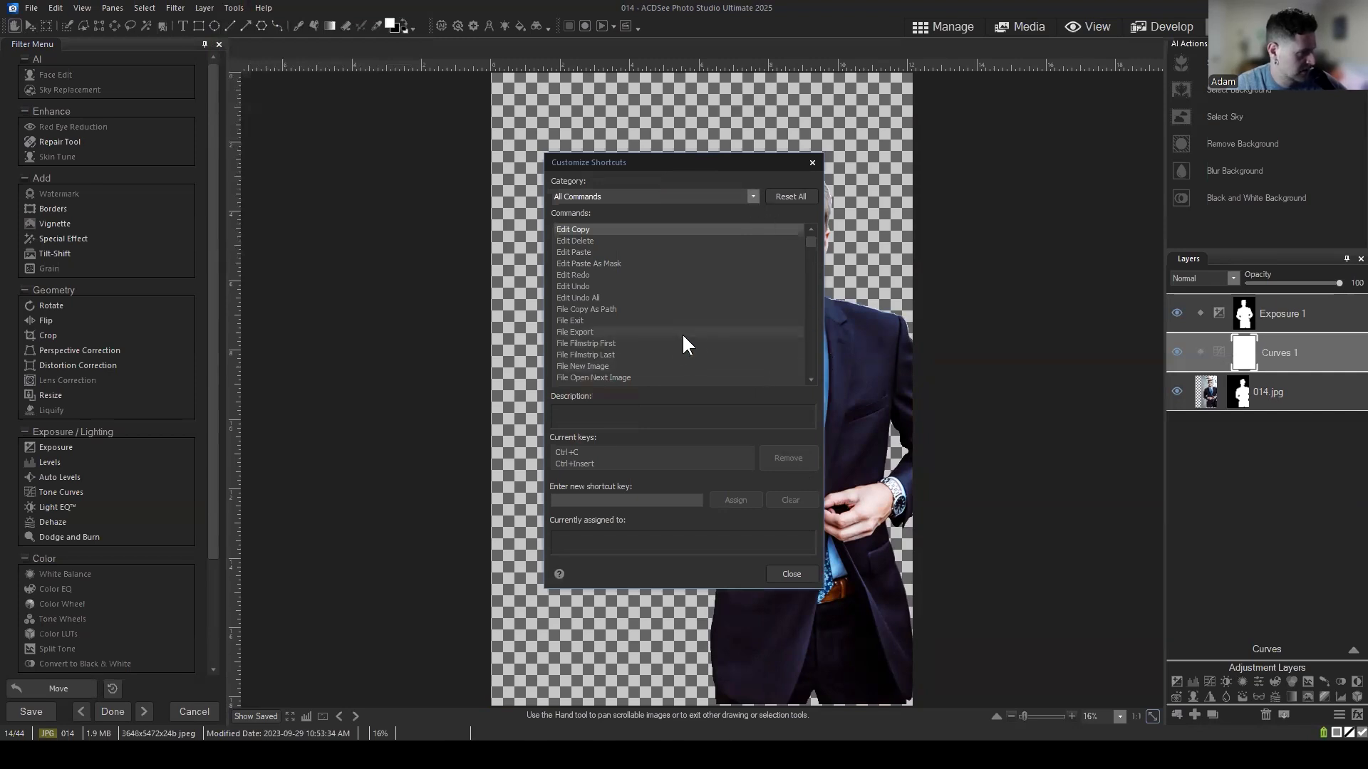
click(794, 575)
Select the 014.jpg layer and move the man's cutout back to the middle of the canvas with the Move tool.
click(1241, 393)
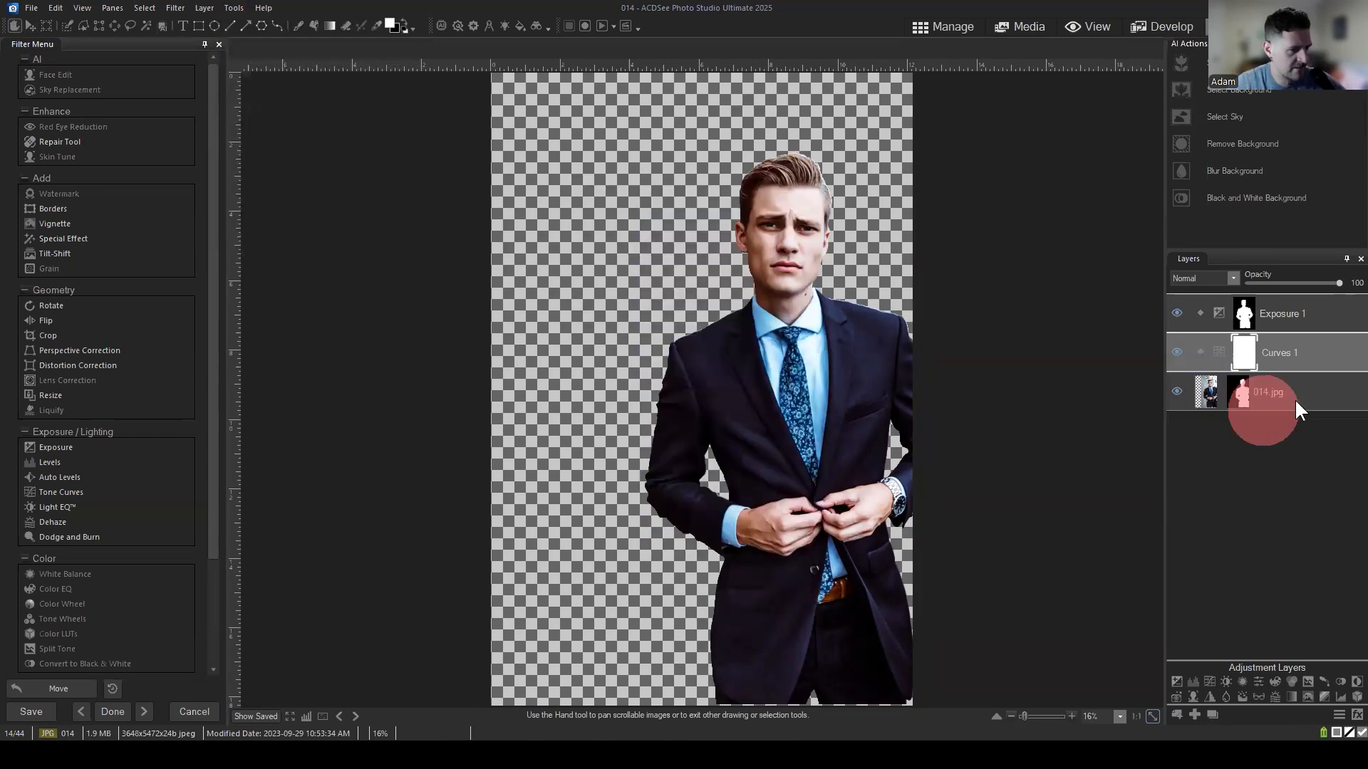
click(30, 26)
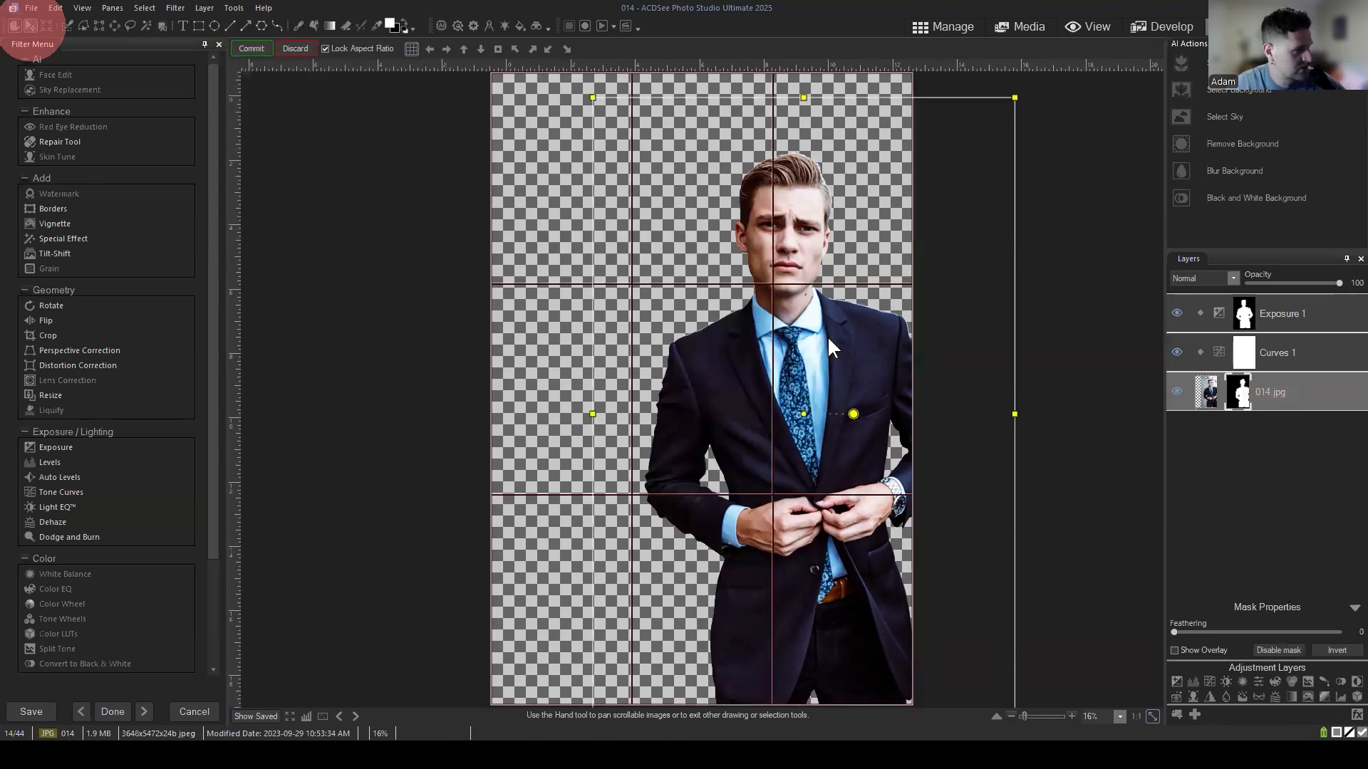
drag(827, 335, 726, 299)
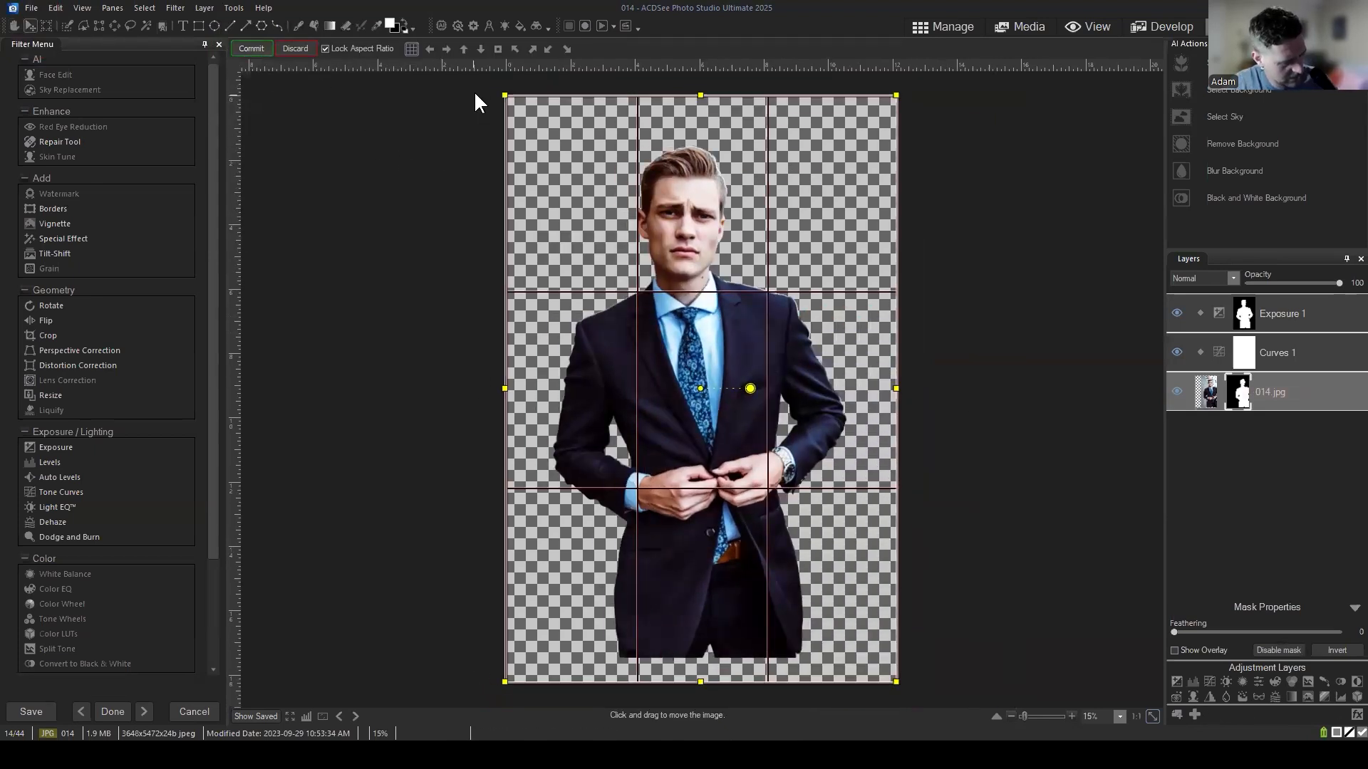
Add a Split Tone adjustment layer above 014.jpg and commit the cutout's move.
key(ctrl+c)
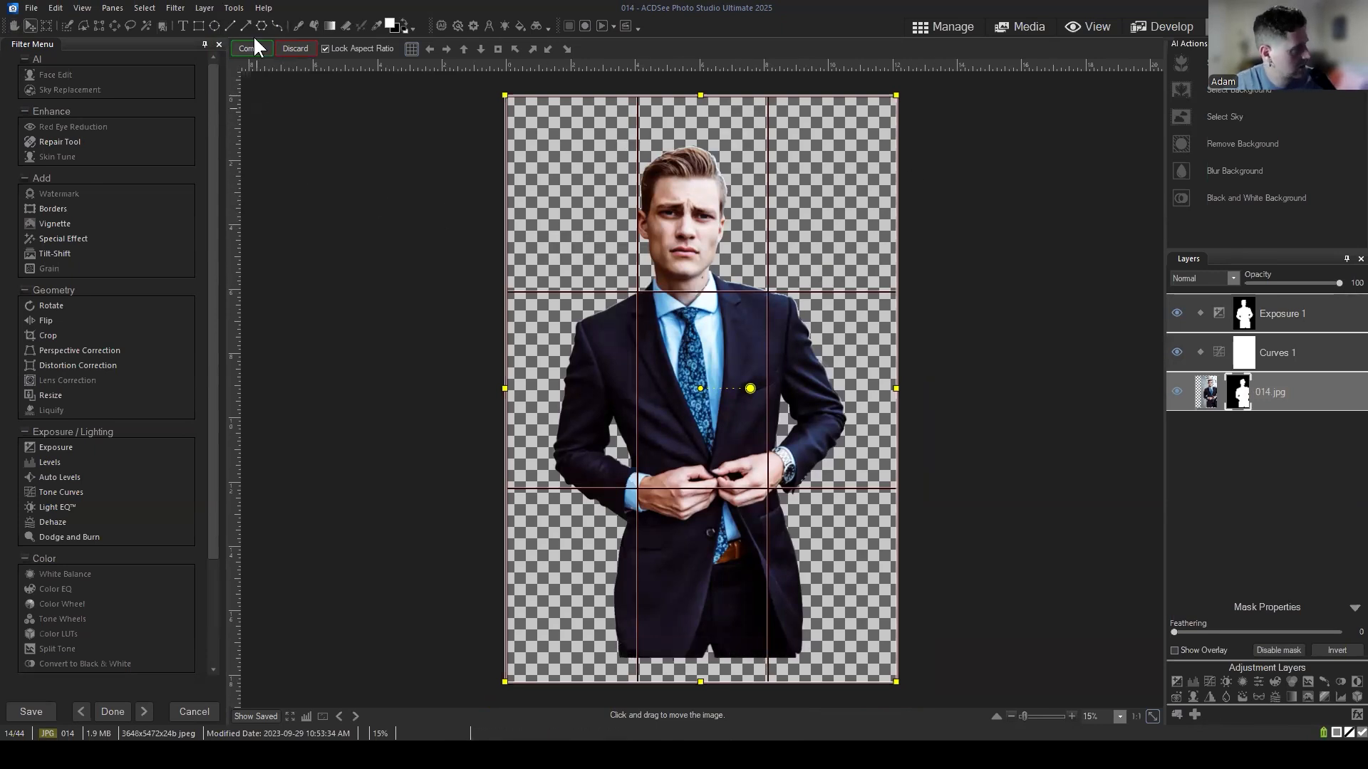
key(ctrl+t)
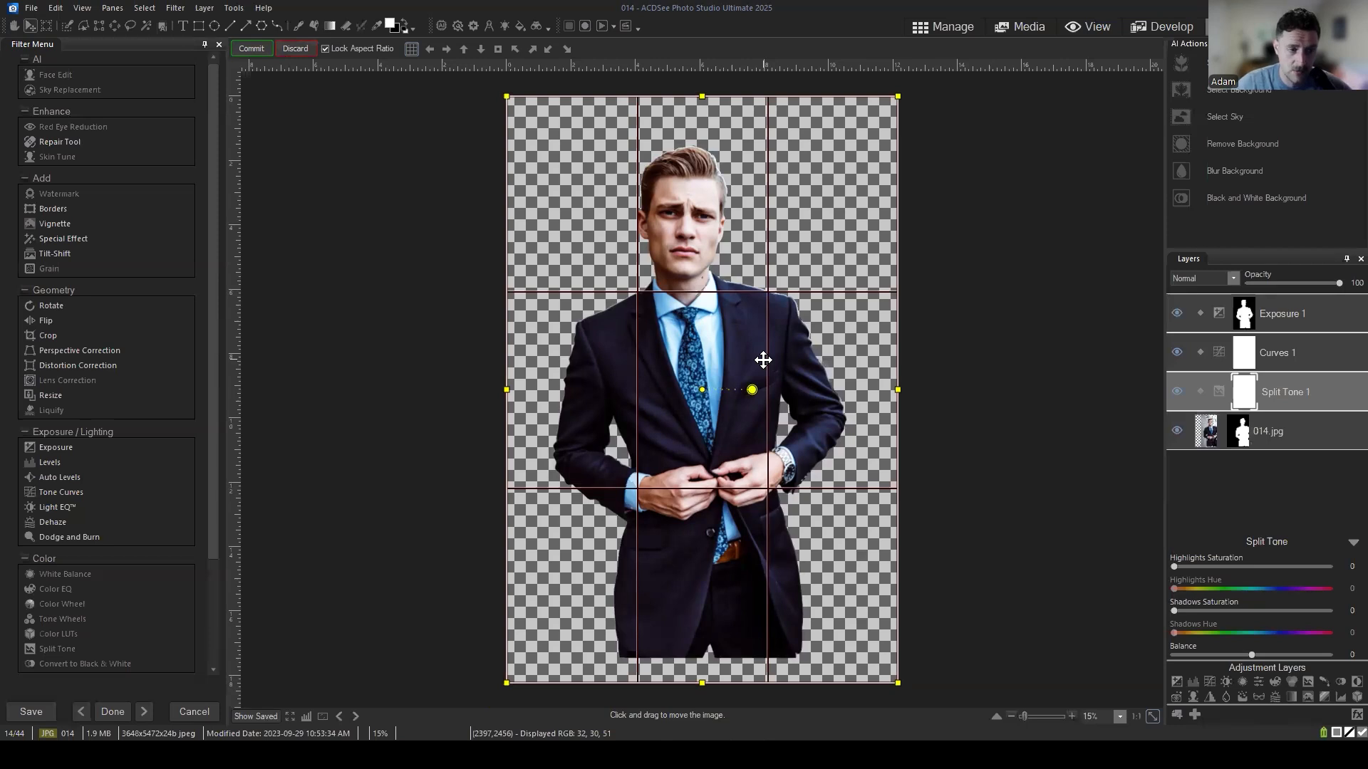
click(251, 49)
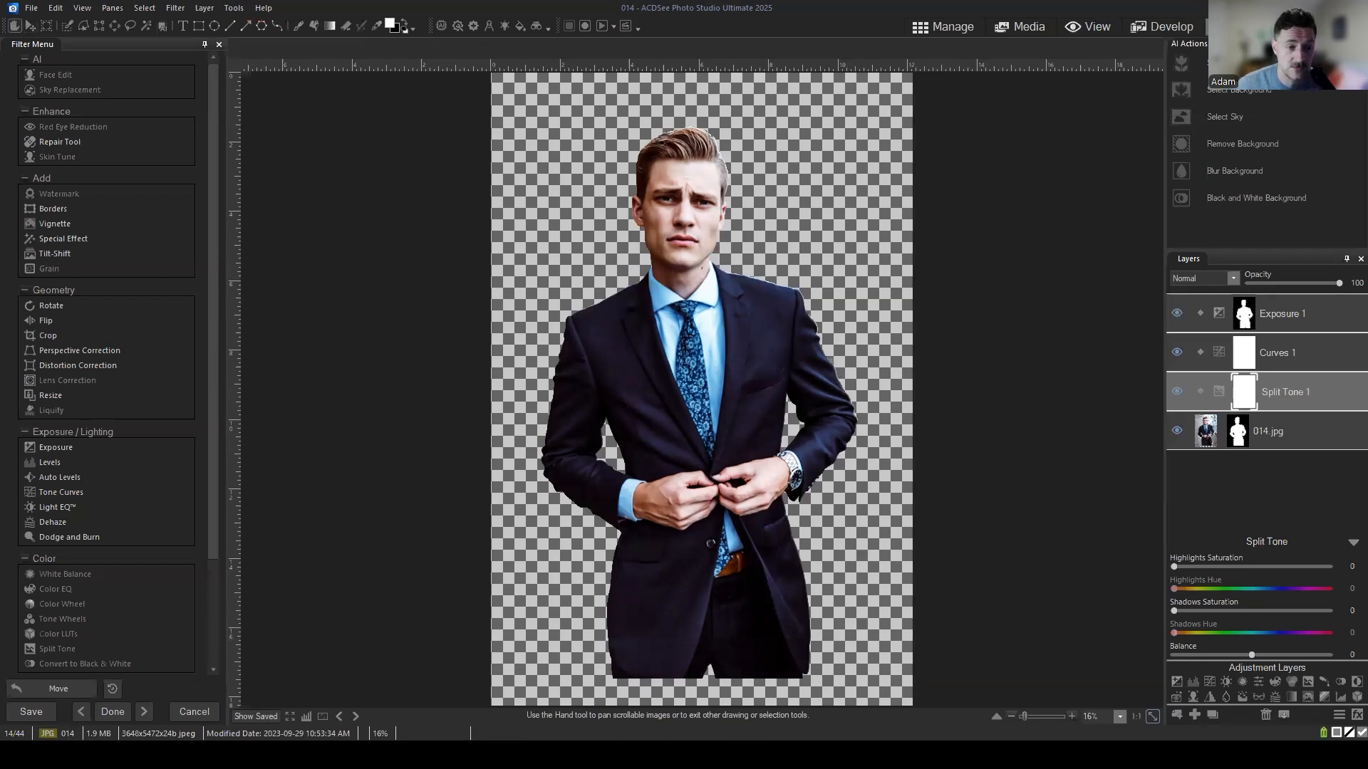
Select the Curves 1 layer, then leave Edit mode for Manage mode and discard the changes to image 014.
click(1282, 359)
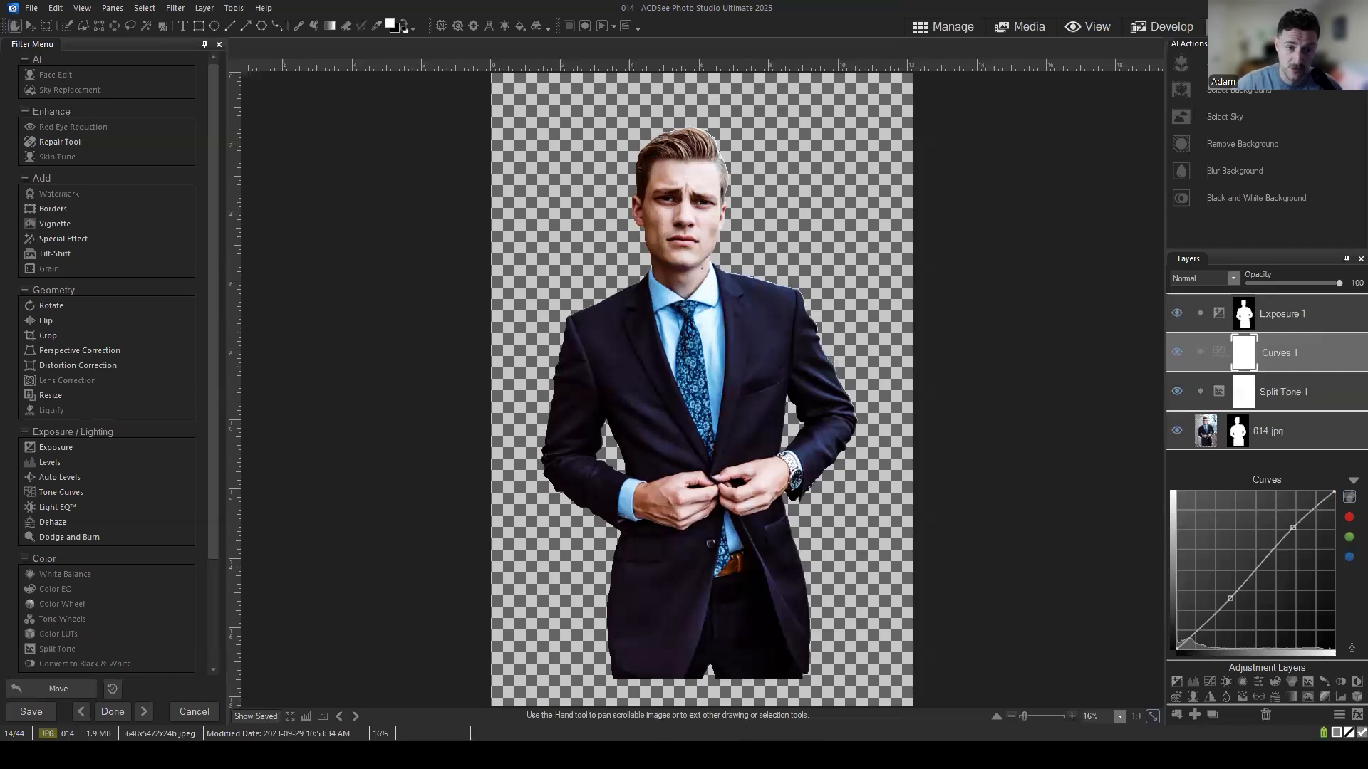
click(951, 27)
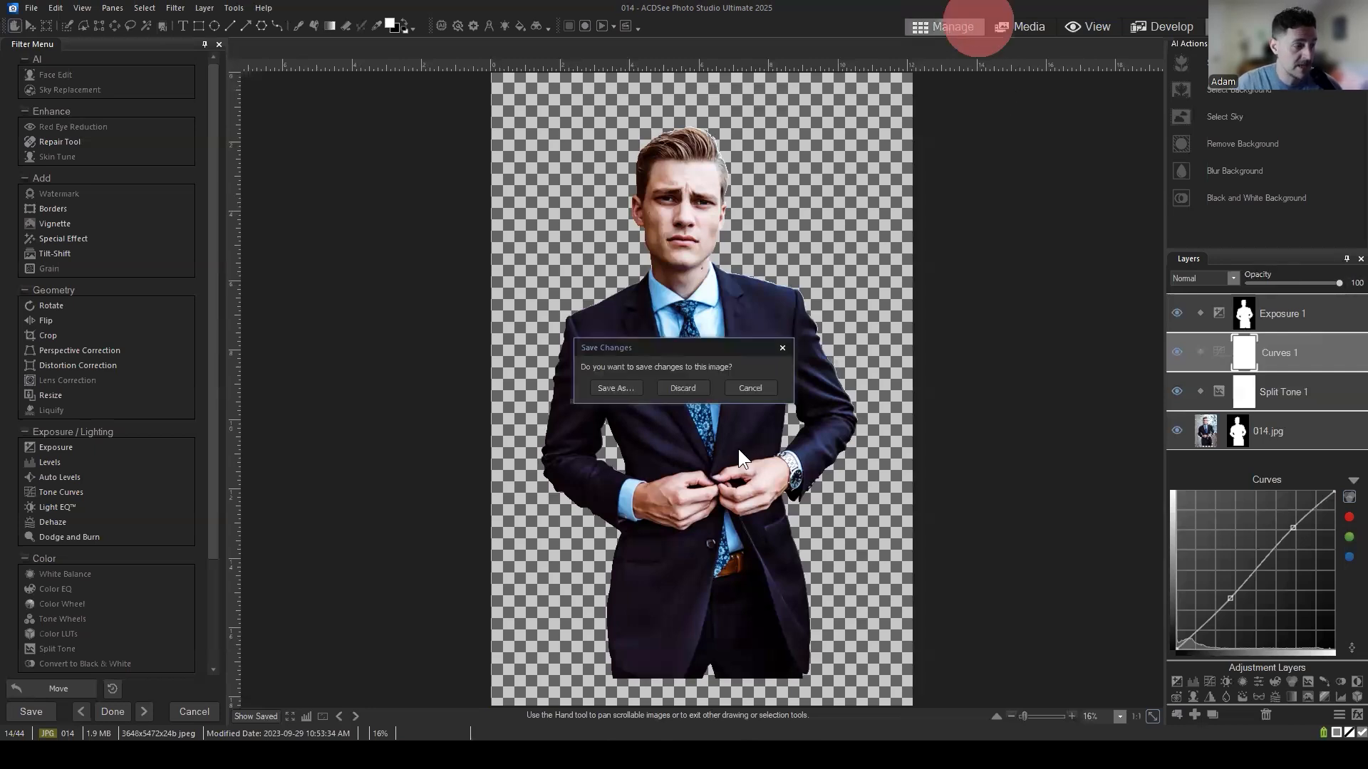
click(682, 388)
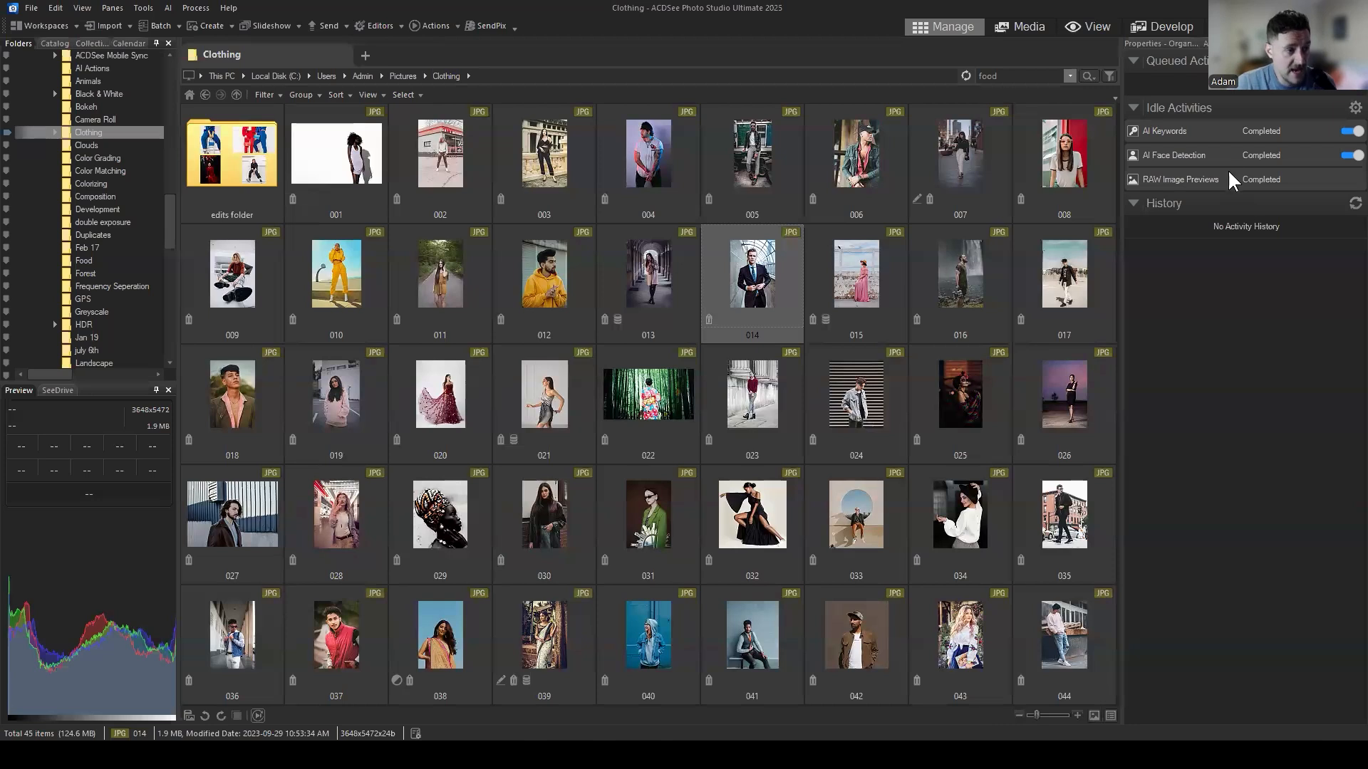
Switch to People mode and go back from the open person's page to the overview of named people.
click(683, 246)
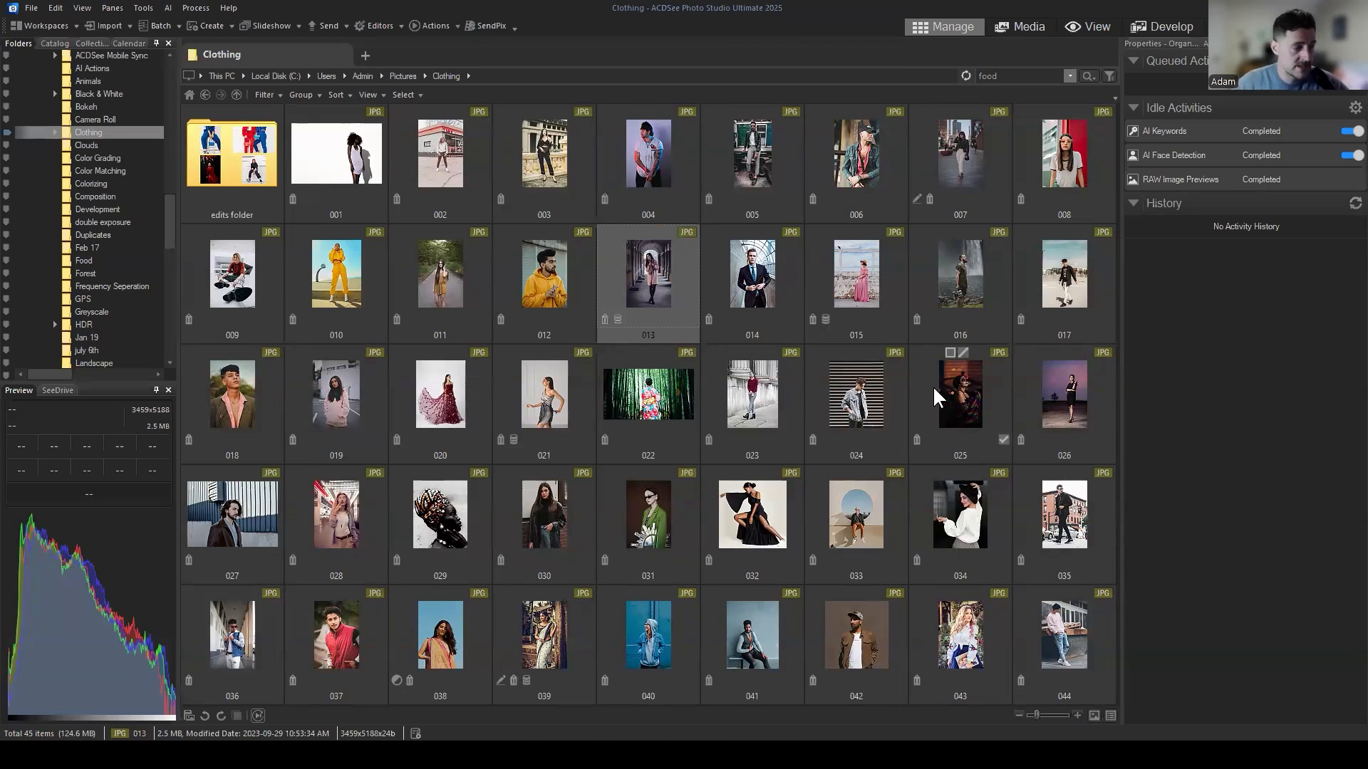
click(733, 158)
click(656, 259)
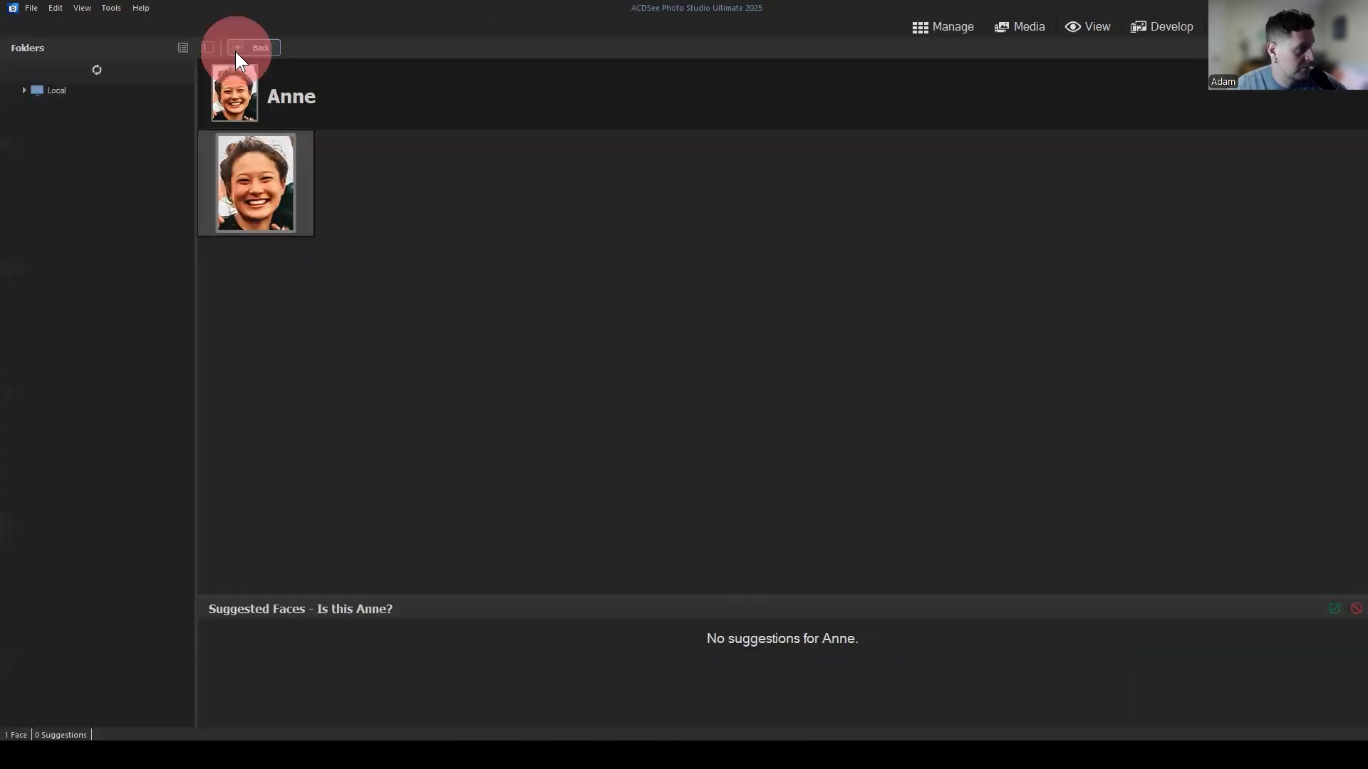
click(236, 50)
click(760, 485)
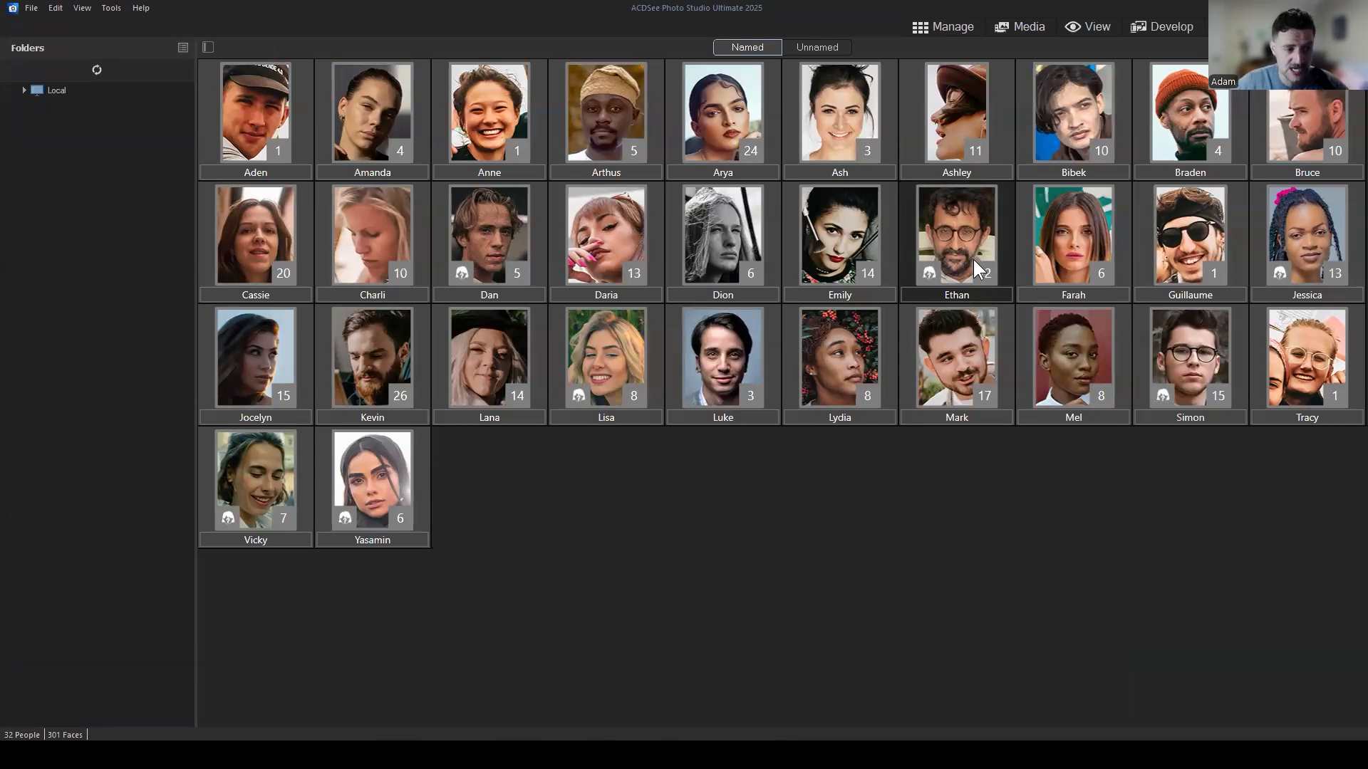
Examine the assigned and suggested faces of the dark-haired man with glasses in the third row, and return to the named people.
double_click(1196, 350)
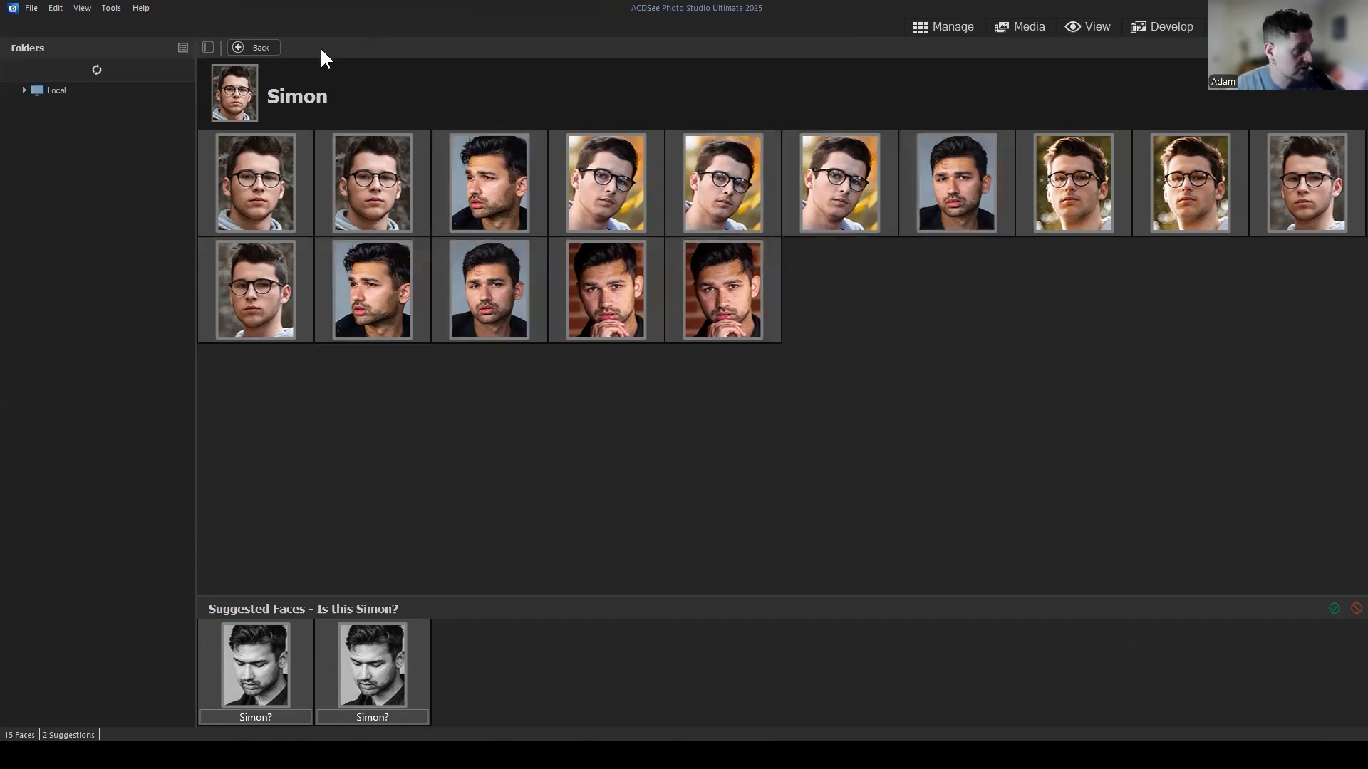
click(255, 48)
click(930, 521)
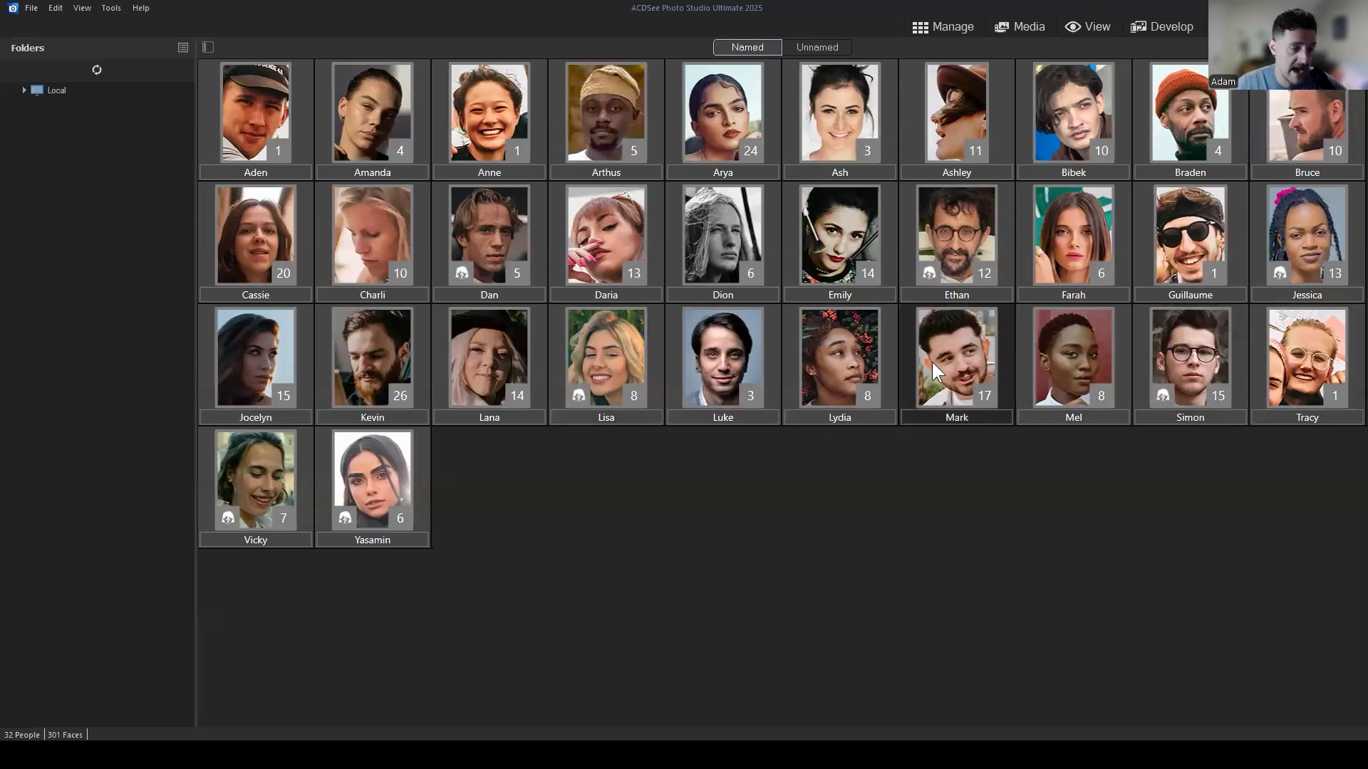
Reject the suggested faces for the smiling blonde woman in the third row and return to the named people.
click(583, 339)
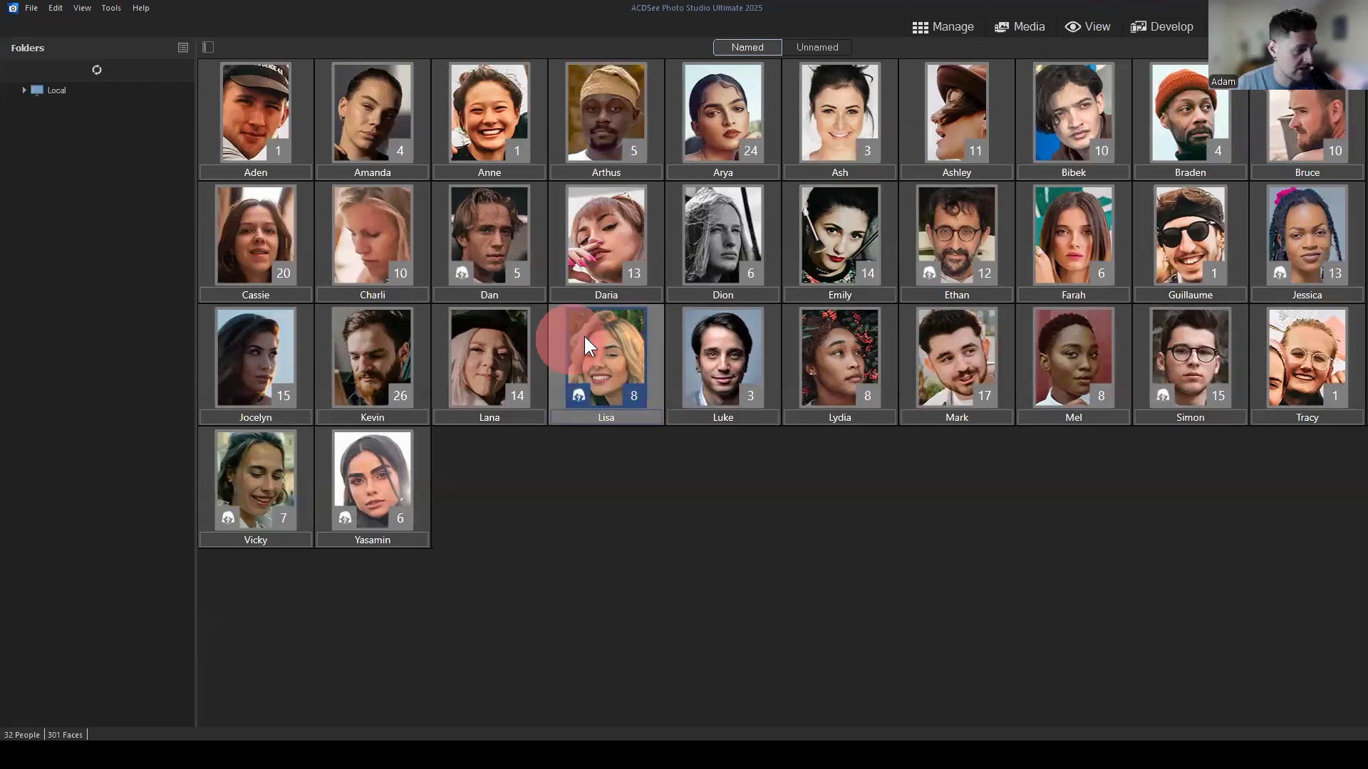
double_click(609, 340)
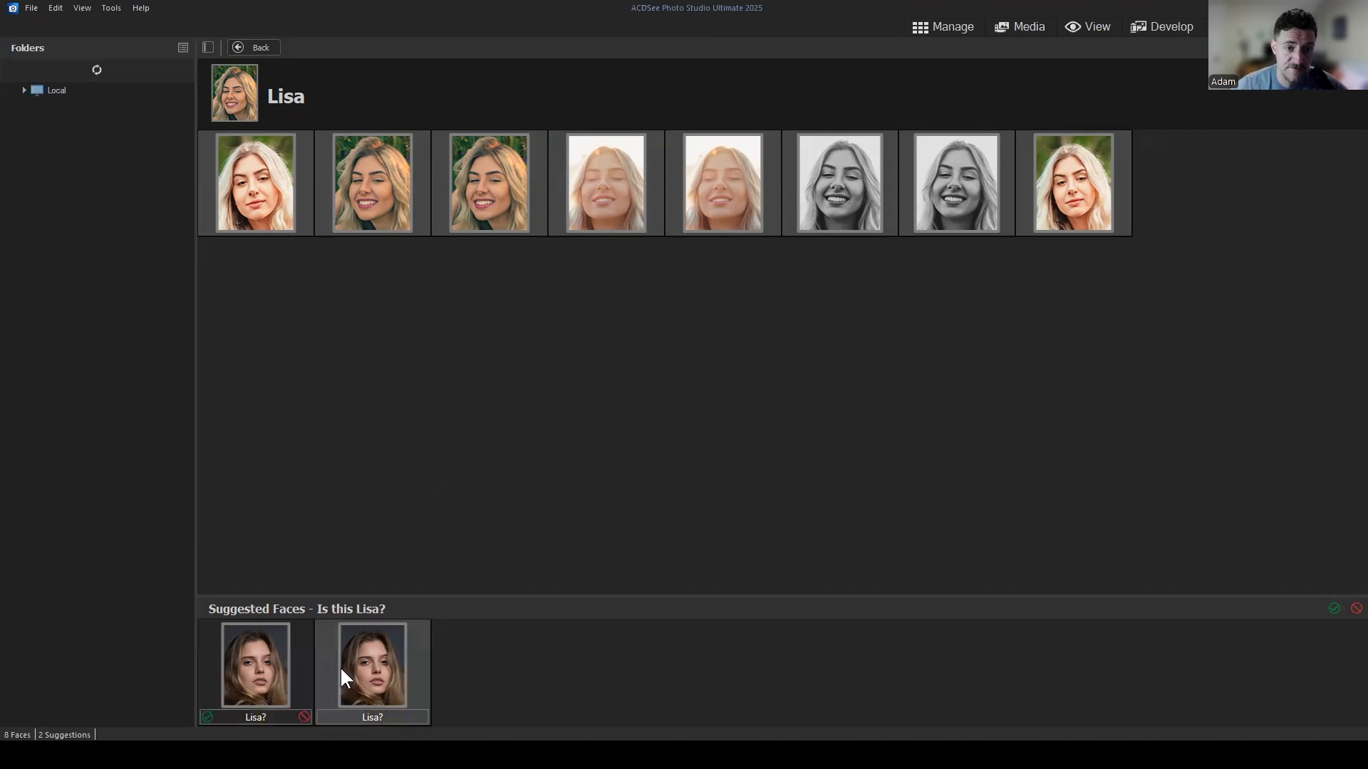
click(305, 717)
click(242, 45)
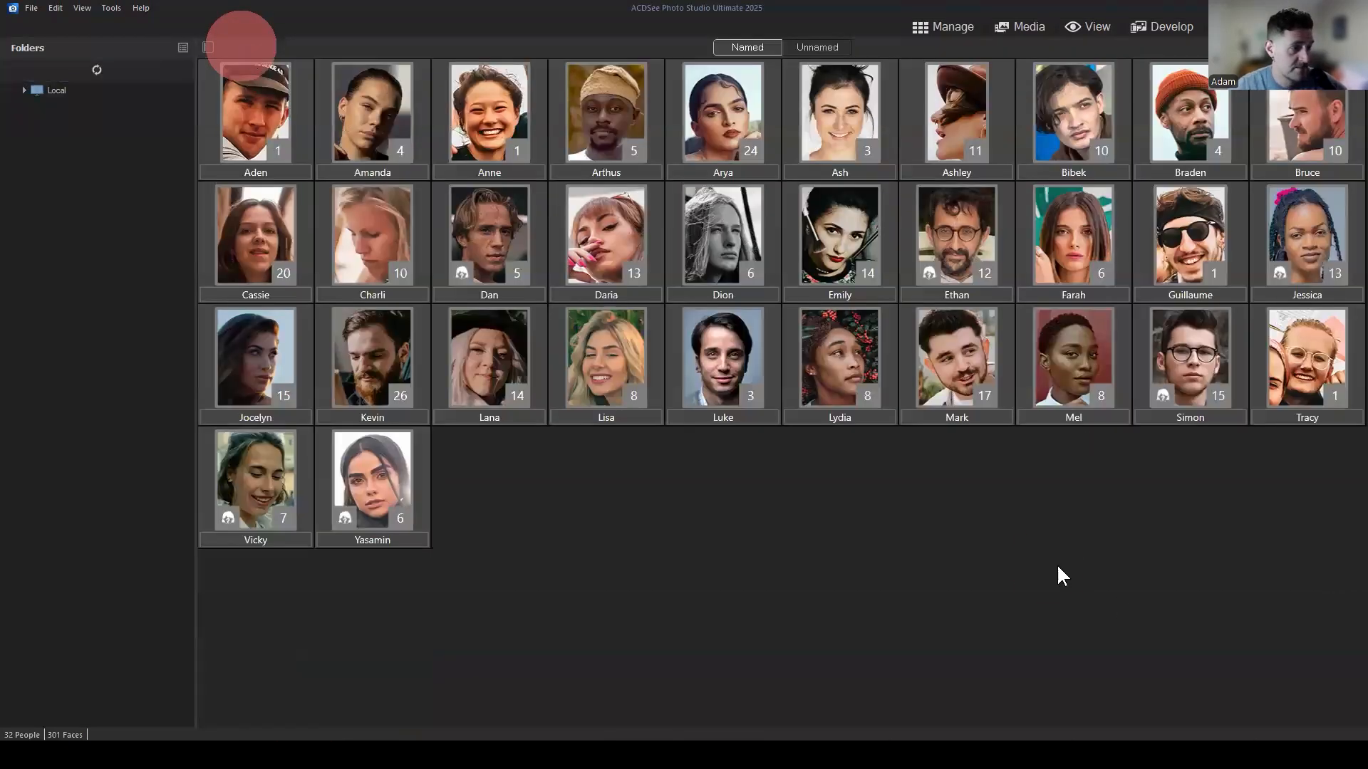
Confirm the suggested black-and-white face for the bearded man with glasses in the second row and return to the named people.
click(1046, 564)
double_click(946, 227)
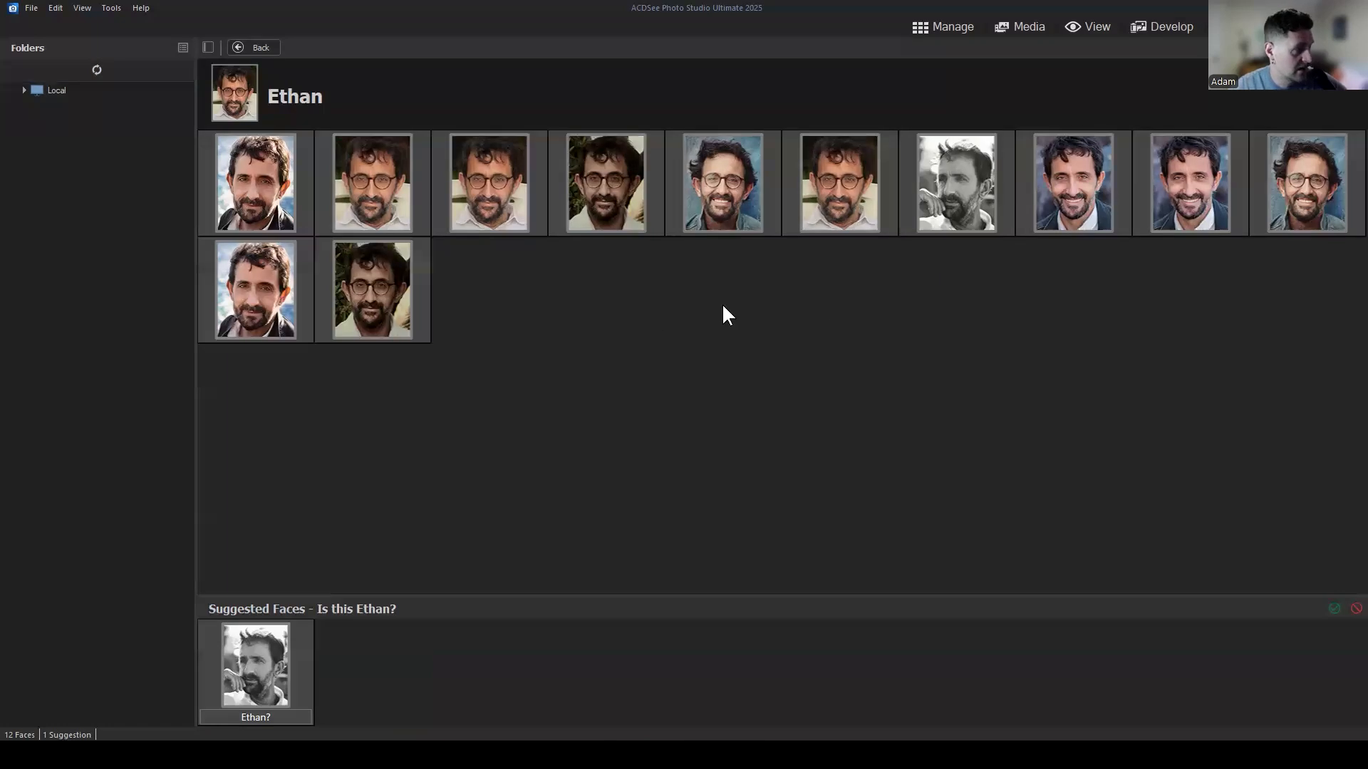
mouse_move(226, 711)
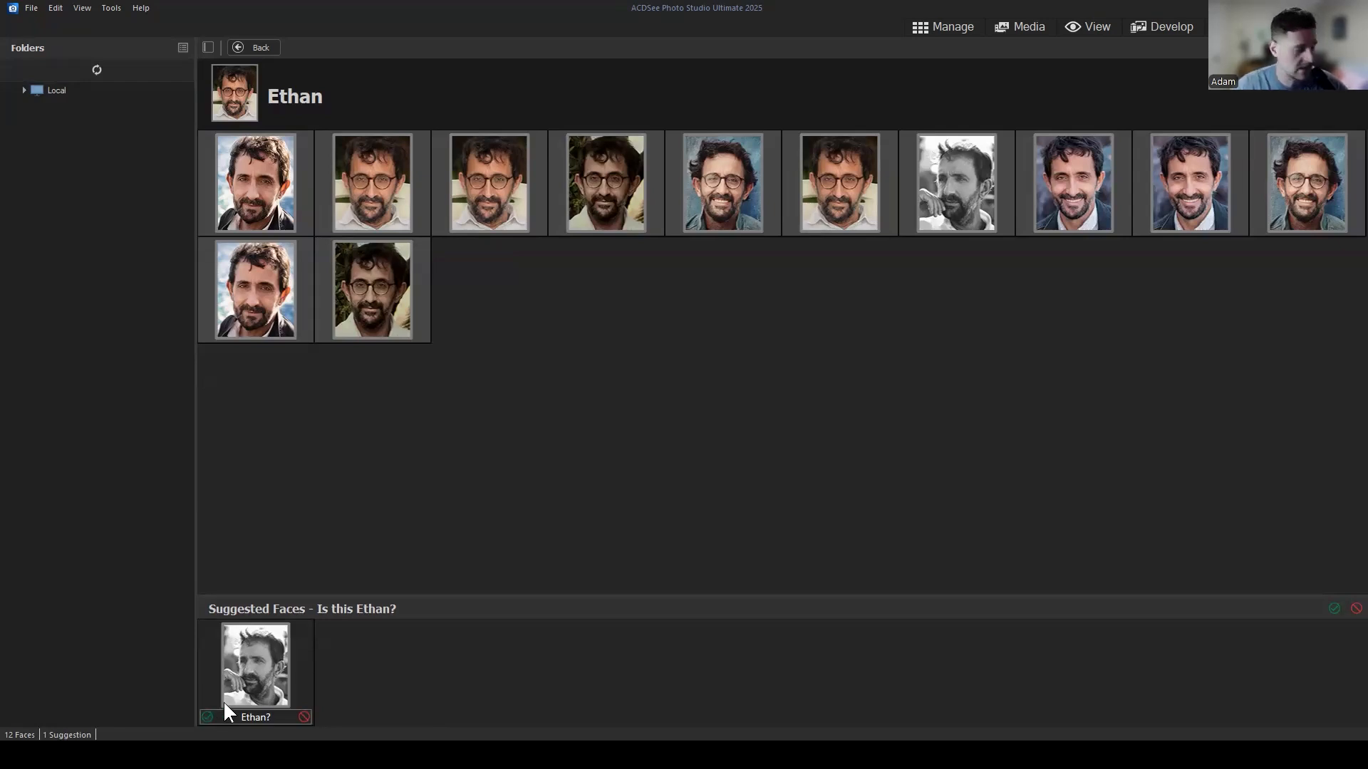
click(206, 716)
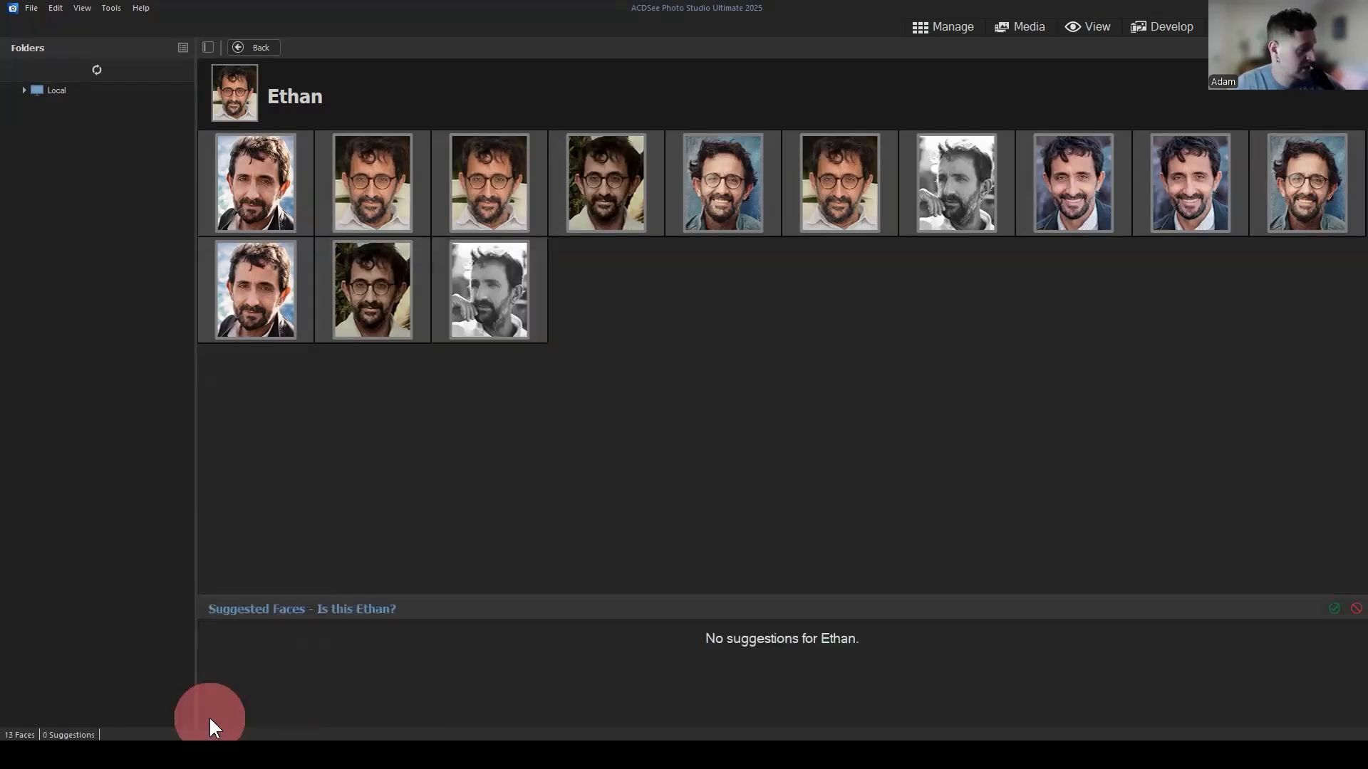
click(754, 166)
click(819, 392)
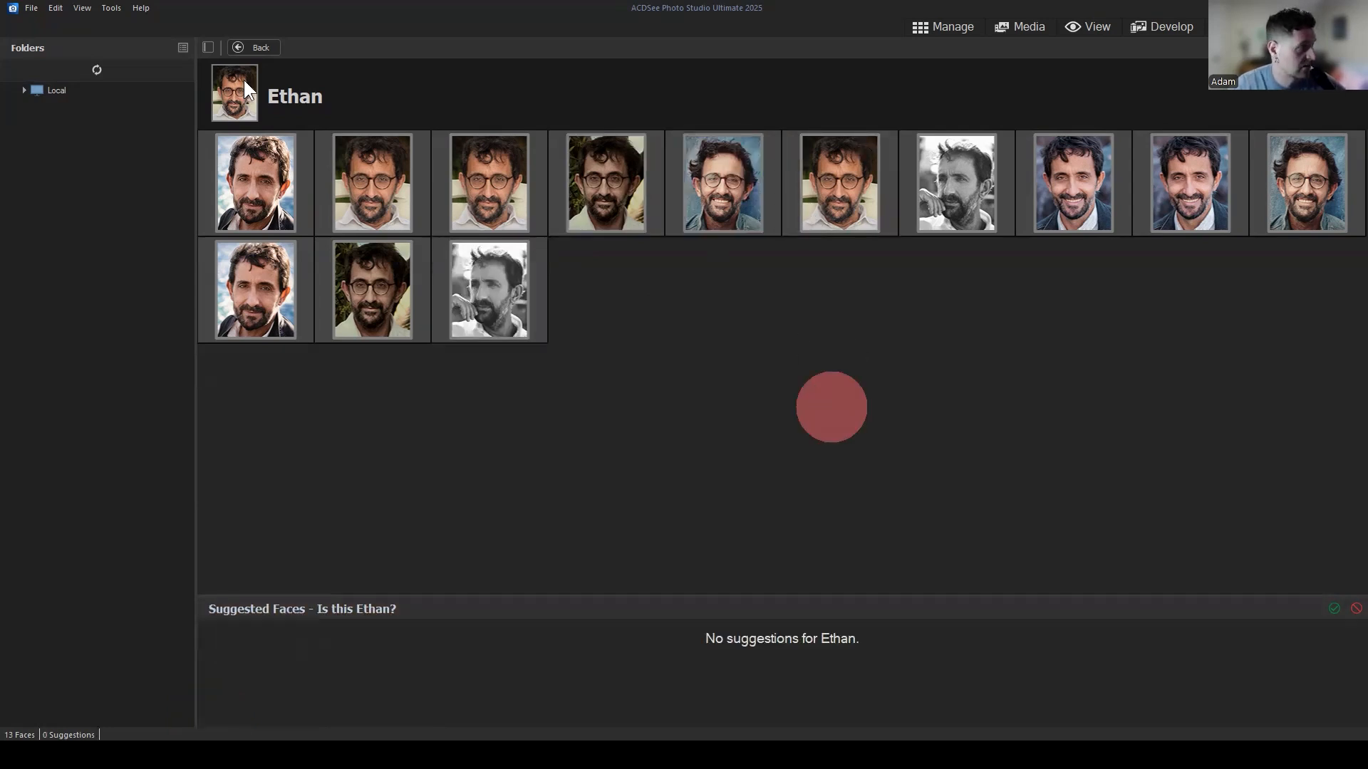
click(244, 47)
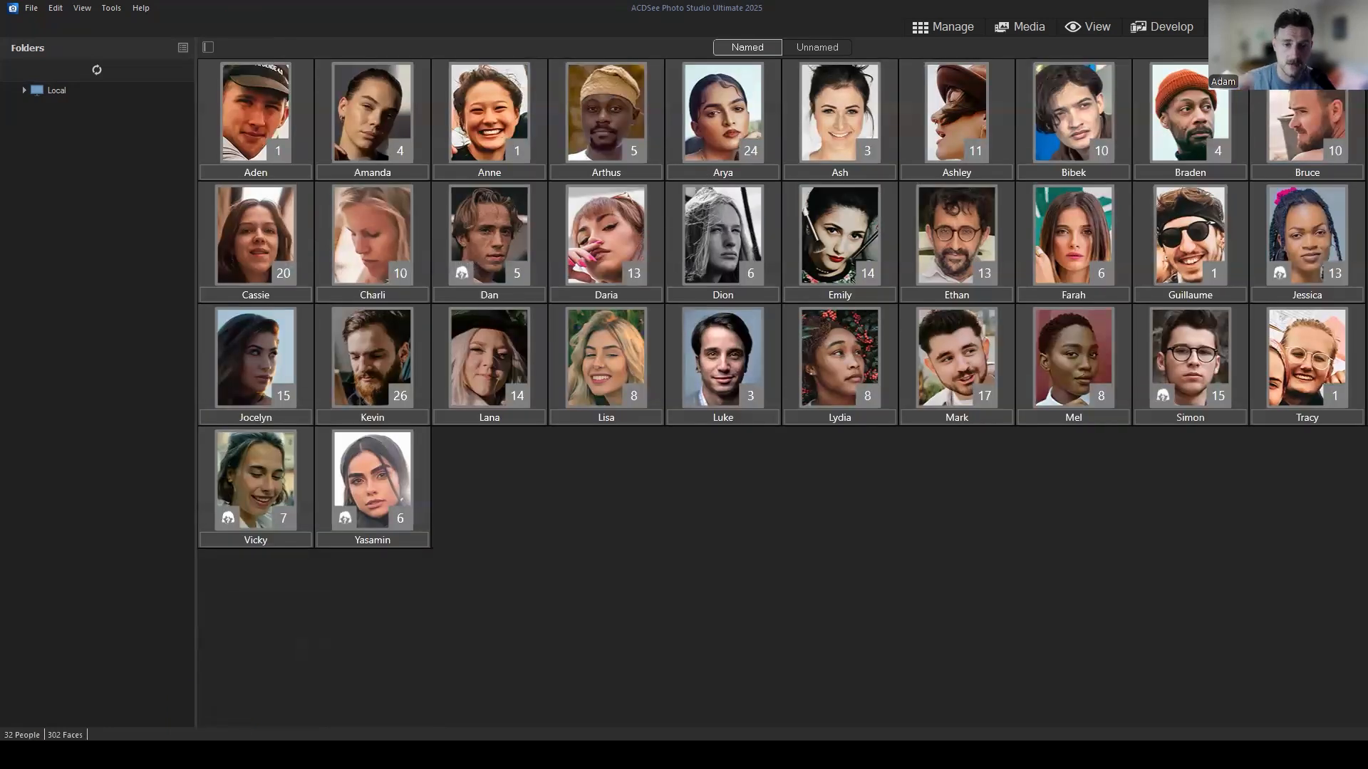